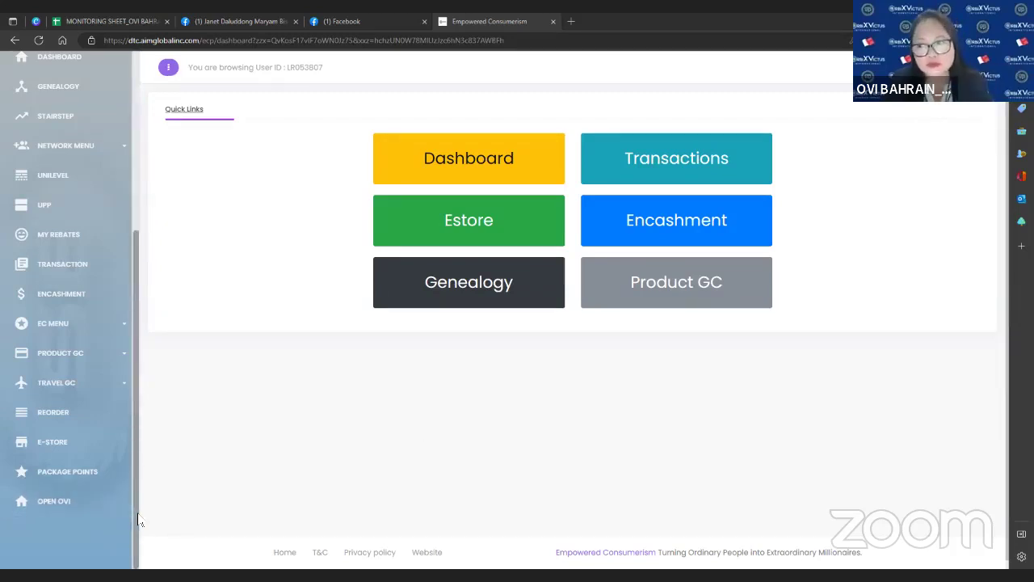
Step: Launch the Orbix Victus International portal from the Open OVI sidebar link
left_click(60, 501)
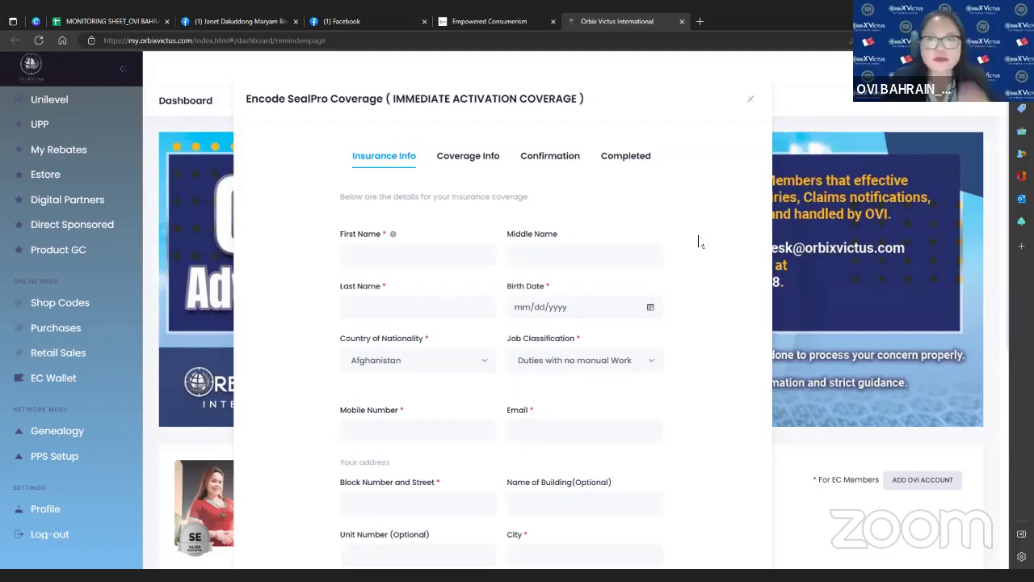
Step: Close the Encode SealPro Coverage modal and scroll down the dashboard's Reminders page
scroll(573, 365, "down", 5)
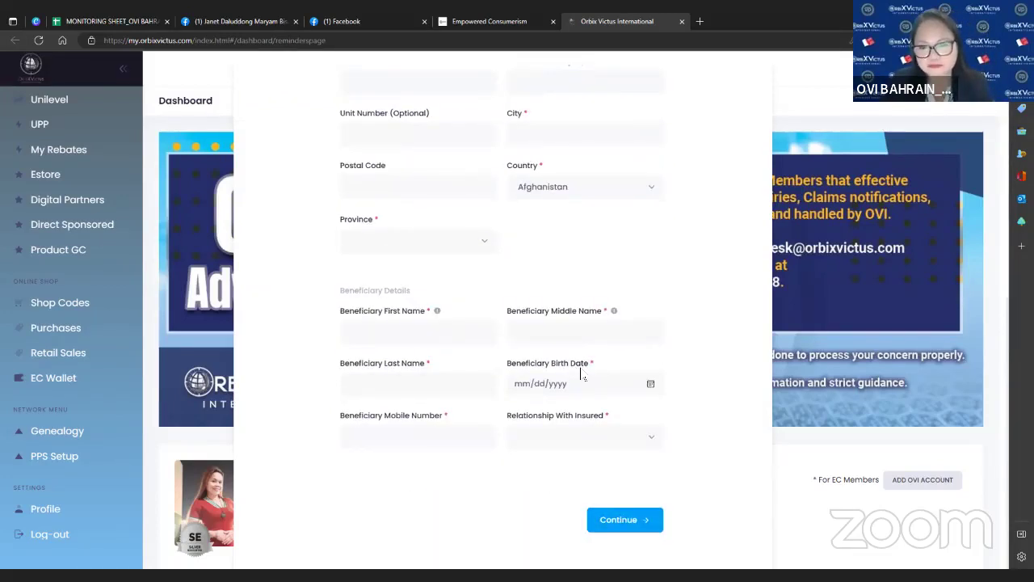
scroll(639, 259, "up", 4)
scroll(638, 259, "up", 1)
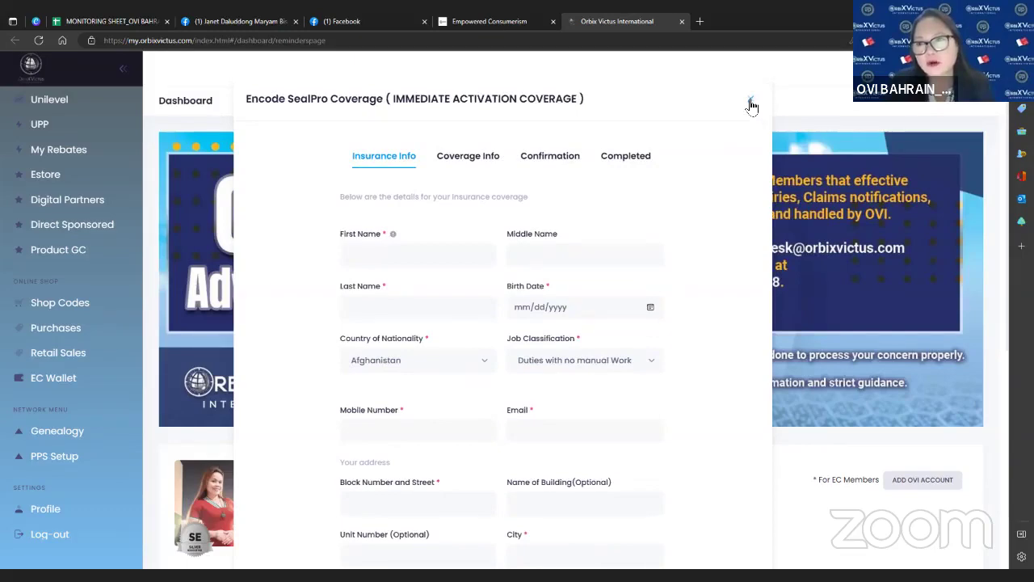
left_click(751, 105)
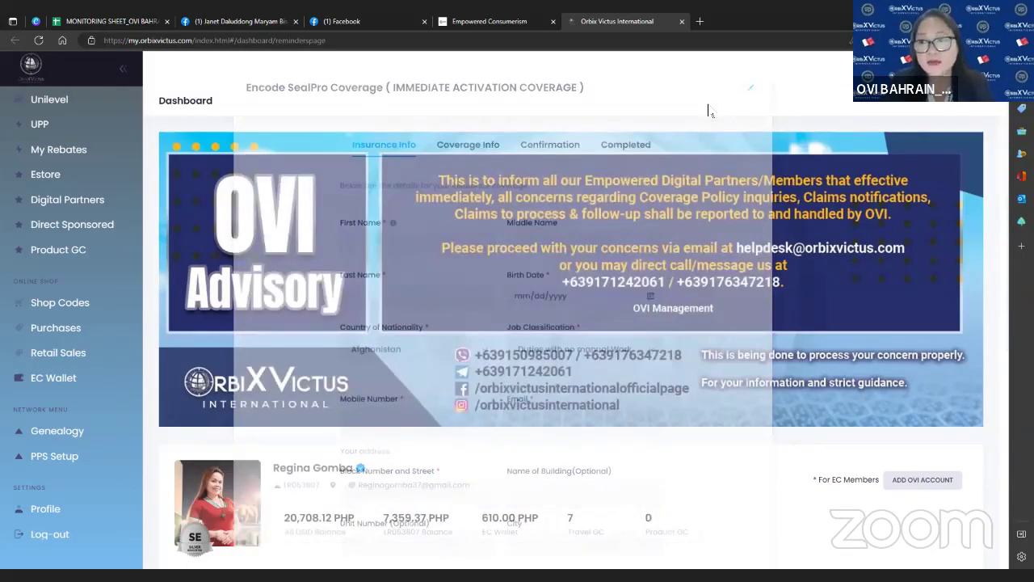
scroll(345, 283, "down", 3)
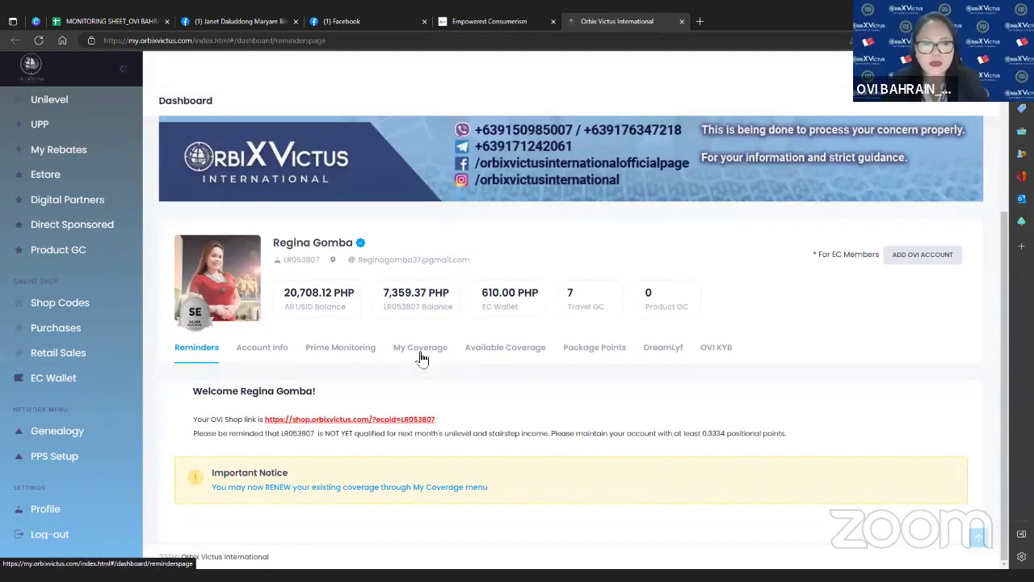
Step: Show the Available Coverage tab and scroll to the 11-entry coverage list table
left_click(530, 356)
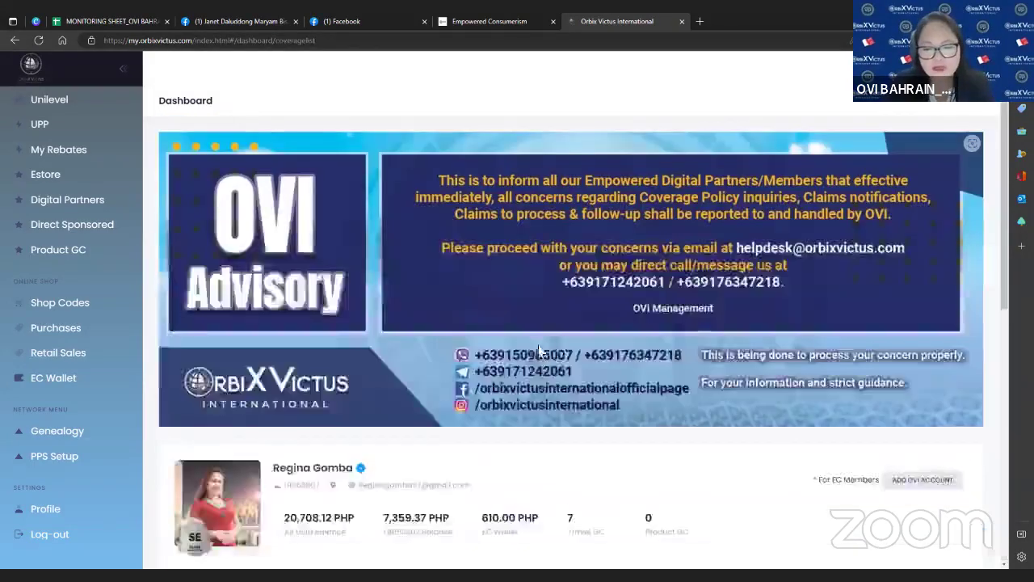
scroll(570, 372, "down", 6)
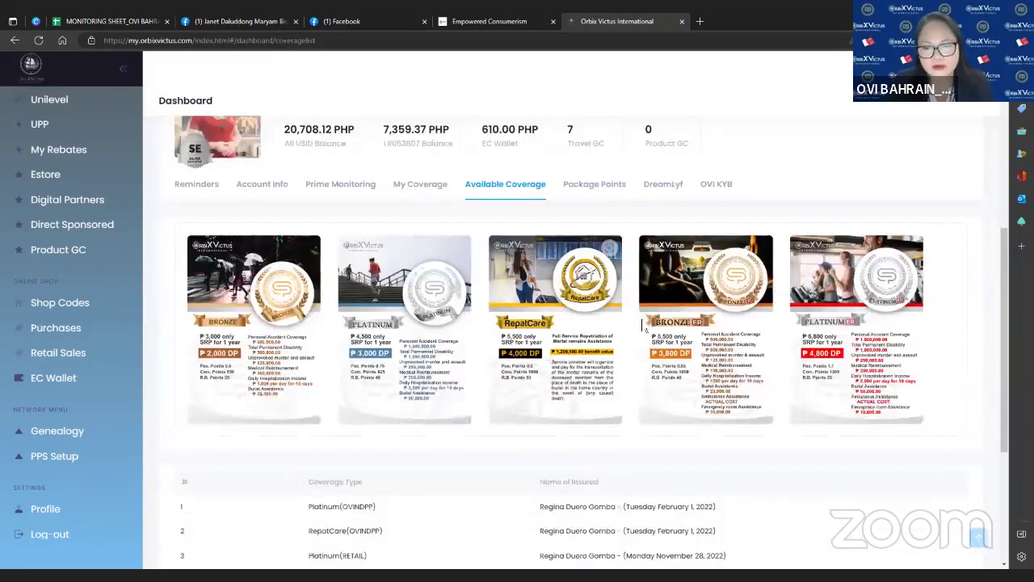
scroll(583, 323, "up", 4)
scroll(585, 324, "down", 5)
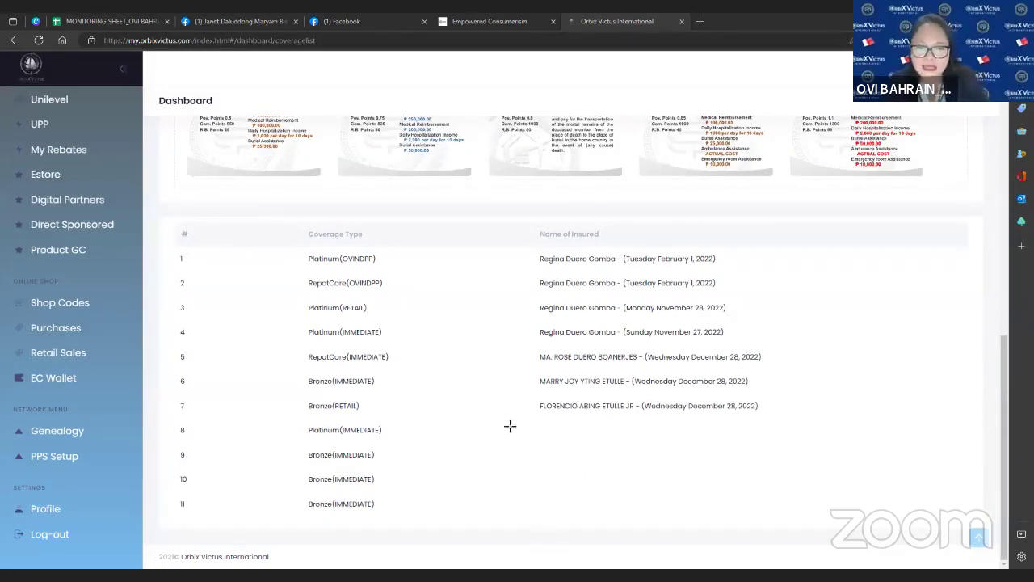
Step: Draw red boxes over the empty Name of Insured cells in rows 8–11
mouse_move(523, 421)
left_mouse_down()
mouse_move(709, 461)
mouse_move(813, 512)
mouse_move(801, 545)
mouse_move(766, 537)
left_mouse_up()
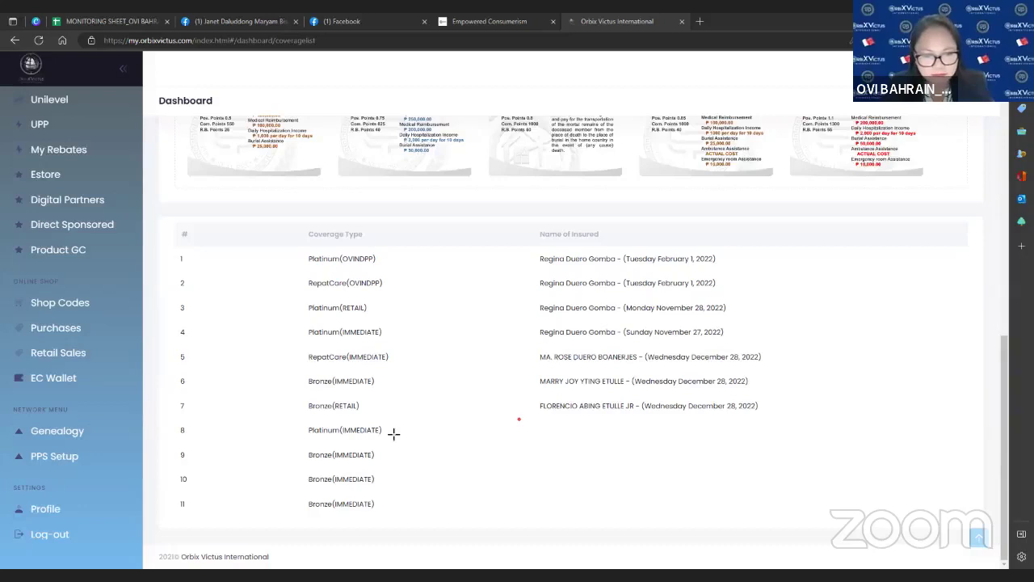
left_click_drag(537, 419, 766, 435)
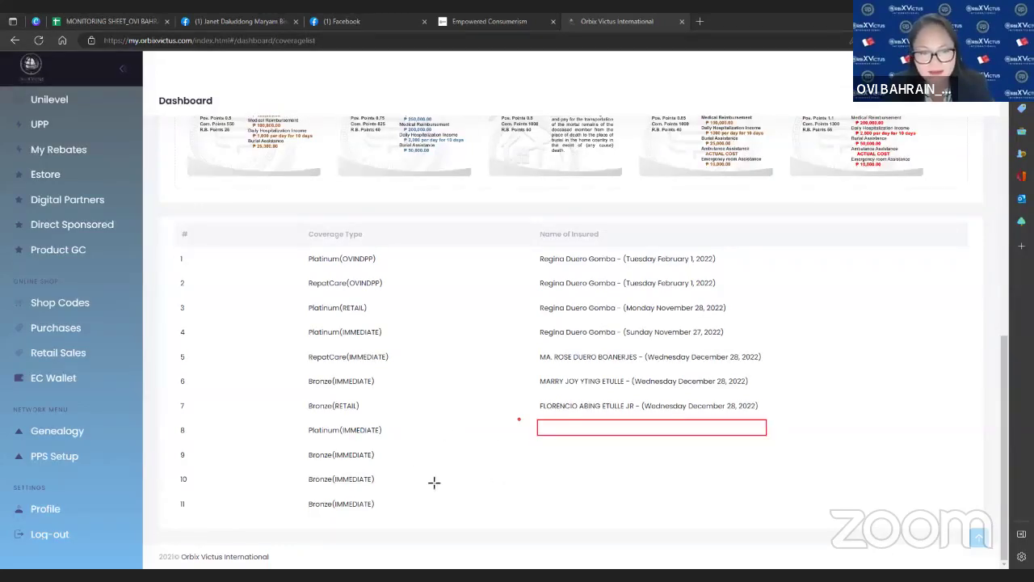
left_click_drag(537, 449, 770, 466)
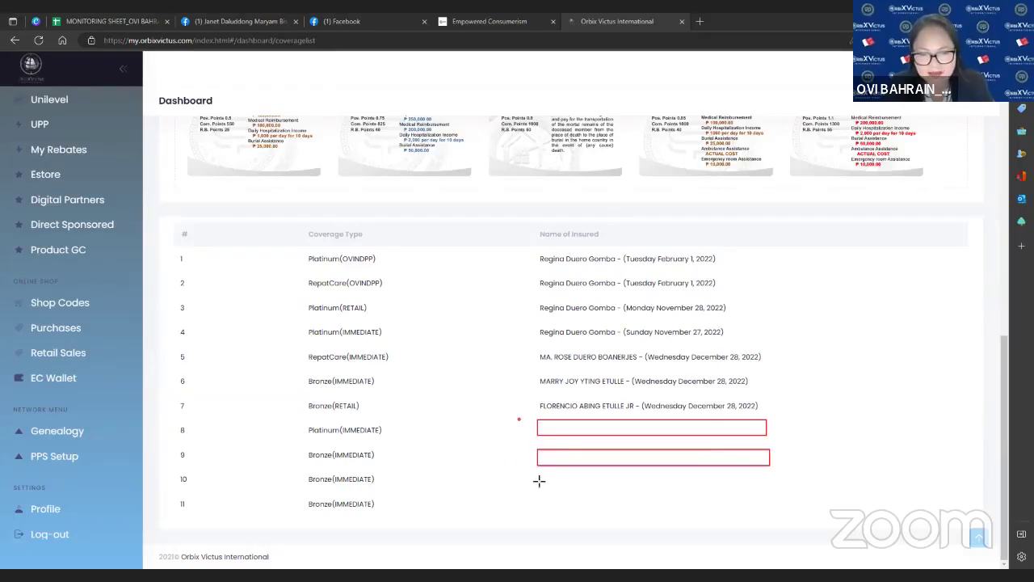
mouse_move(535, 479)
left_mouse_down()
mouse_move(780, 492)
mouse_move(771, 494)
left_mouse_up()
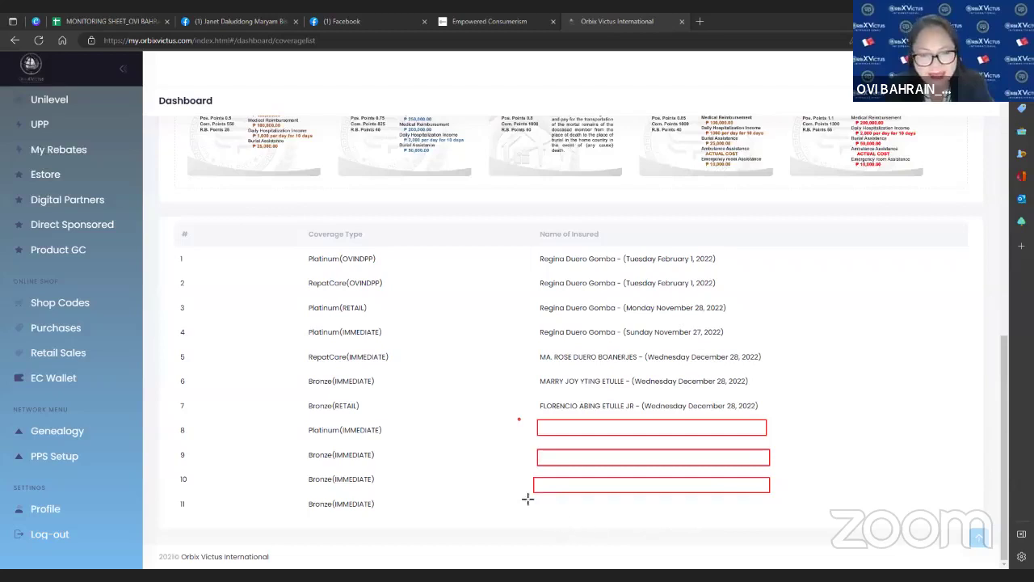
mouse_move(533, 500)
left_mouse_down()
mouse_move(635, 517)
mouse_move(772, 518)
left_mouse_up()
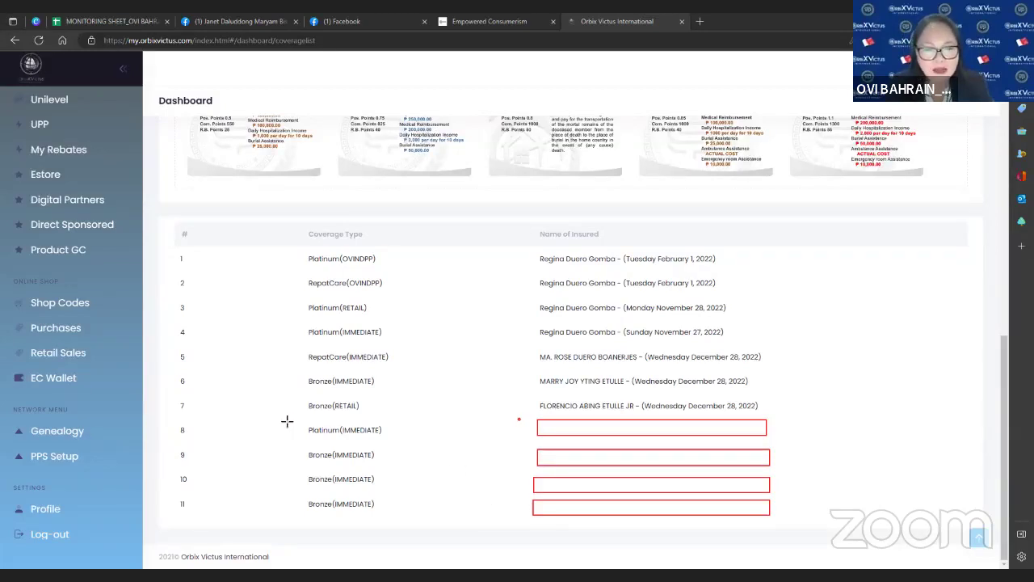
Step: Box the coverage types of the unnamed rows and row 7's Bronze (RETAIL) entry and insured name
mouse_move(283, 418)
left_mouse_down()
mouse_move(361, 436)
mouse_move(404, 478)
mouse_move(410, 526)
left_mouse_up()
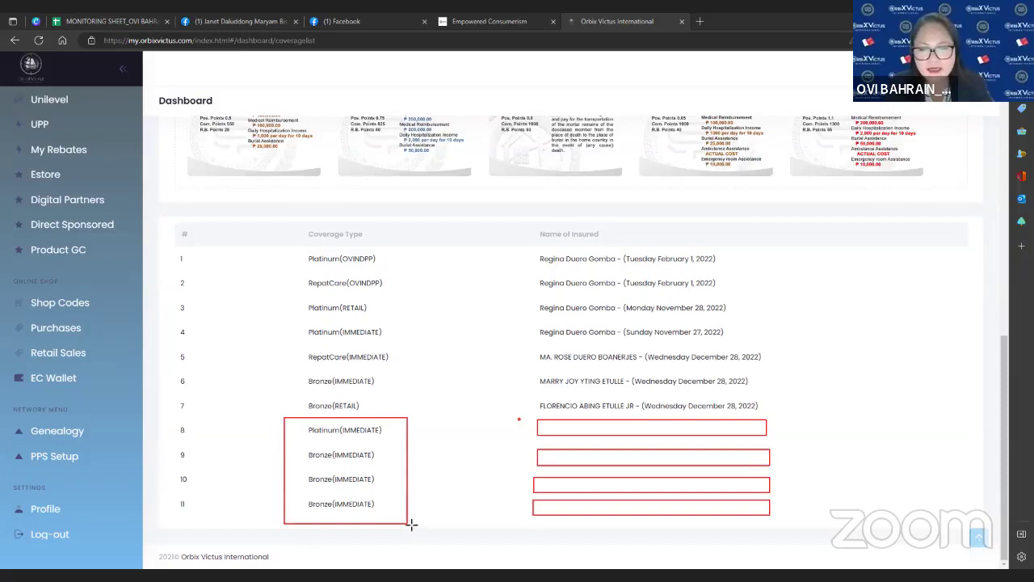
mouse_move(297, 395)
left_mouse_down()
mouse_move(377, 418)
mouse_move(368, 412)
left_mouse_up()
left_click_drag(537, 402, 665, 408)
left_click_drag(778, 421, 778, 419)
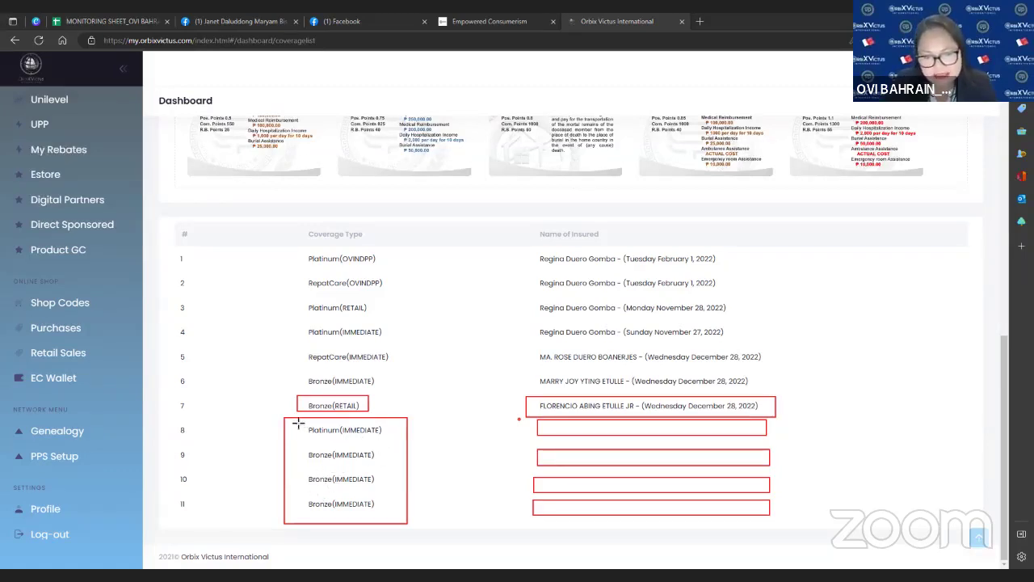
Step: Box each coverage in rows 8–11 separately: one Platinum and three Bronze (IMMEDIATE)
left_click_drag(293, 420, 362, 433)
left_click_drag(407, 508, 404, 524)
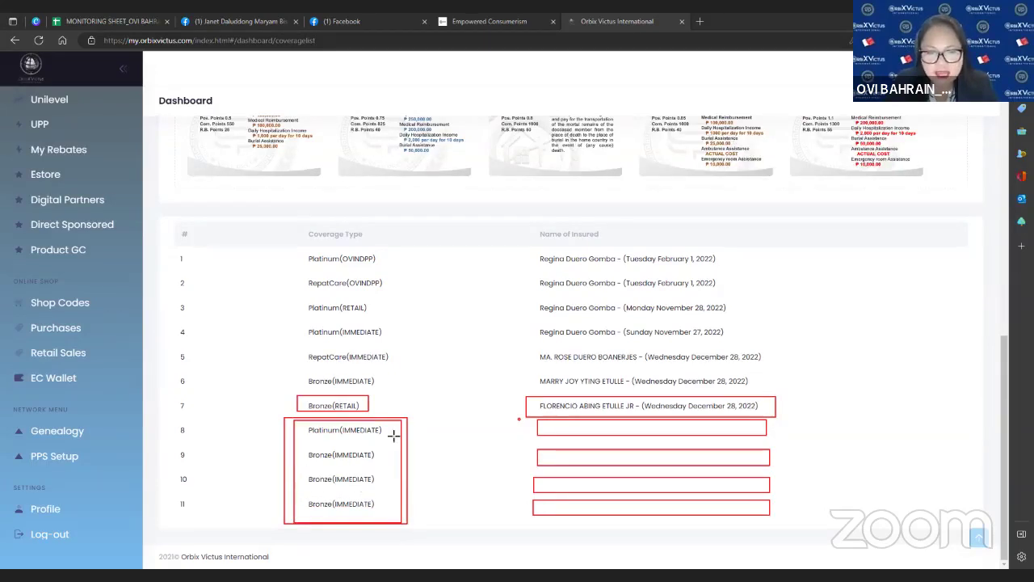
left_click_drag(302, 420, 396, 441)
left_click_drag(302, 445, 392, 465)
mouse_move(299, 466)
left_mouse_down()
mouse_move(362, 471)
mouse_move(386, 491)
left_mouse_up()
mouse_move(299, 492)
left_mouse_down()
mouse_move(363, 496)
mouse_move(387, 515)
left_mouse_up()
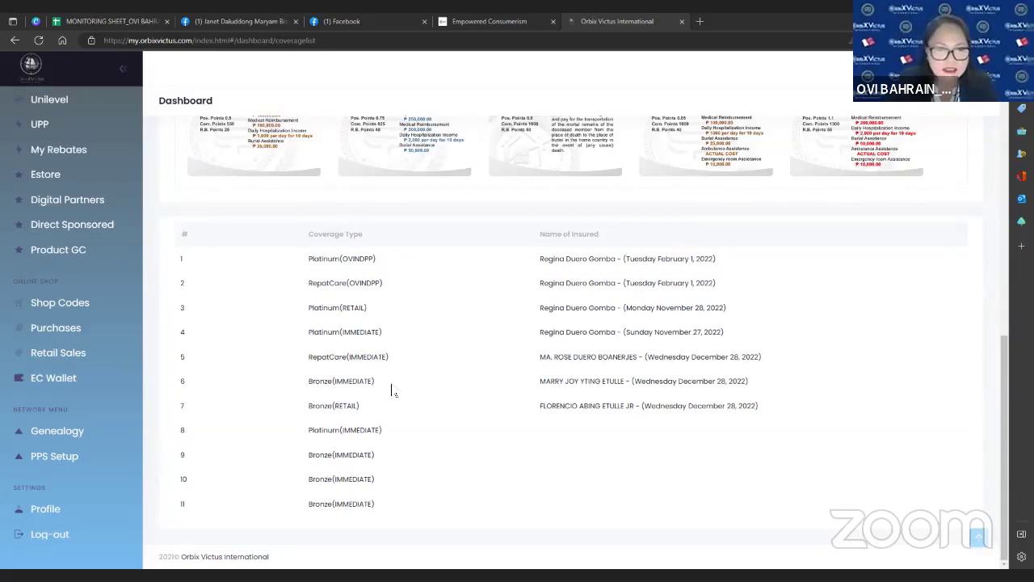
scroll(393, 388, "up", 1)
scroll(388, 396, "down", 1)
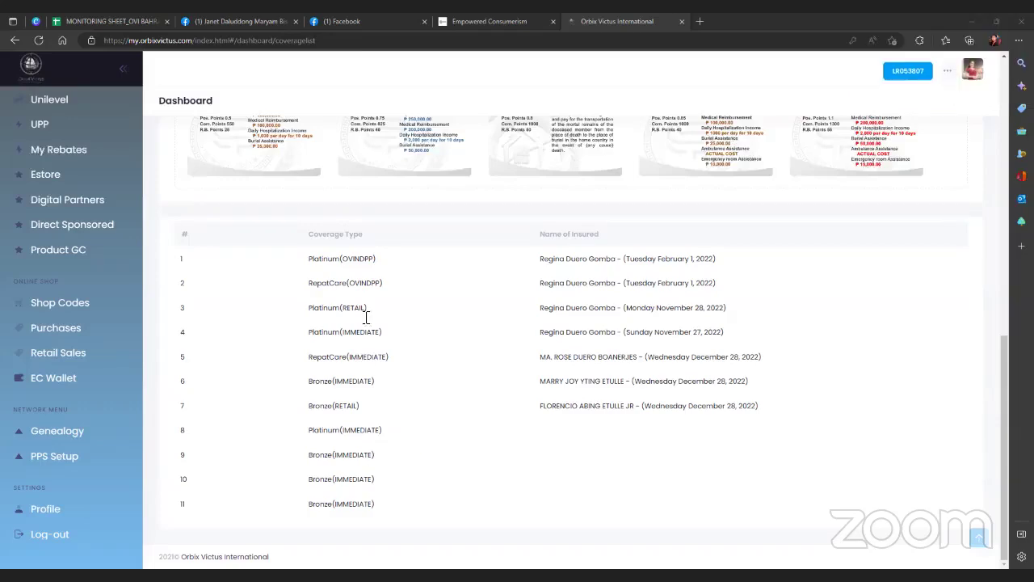
scroll(219, 363, "up", 4)
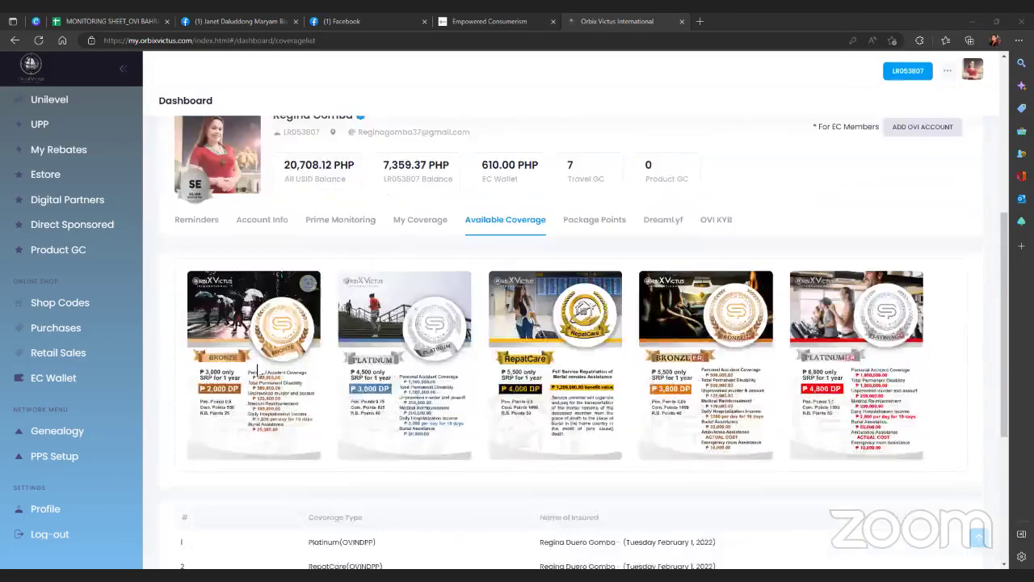
scroll(258, 370, "down", 4)
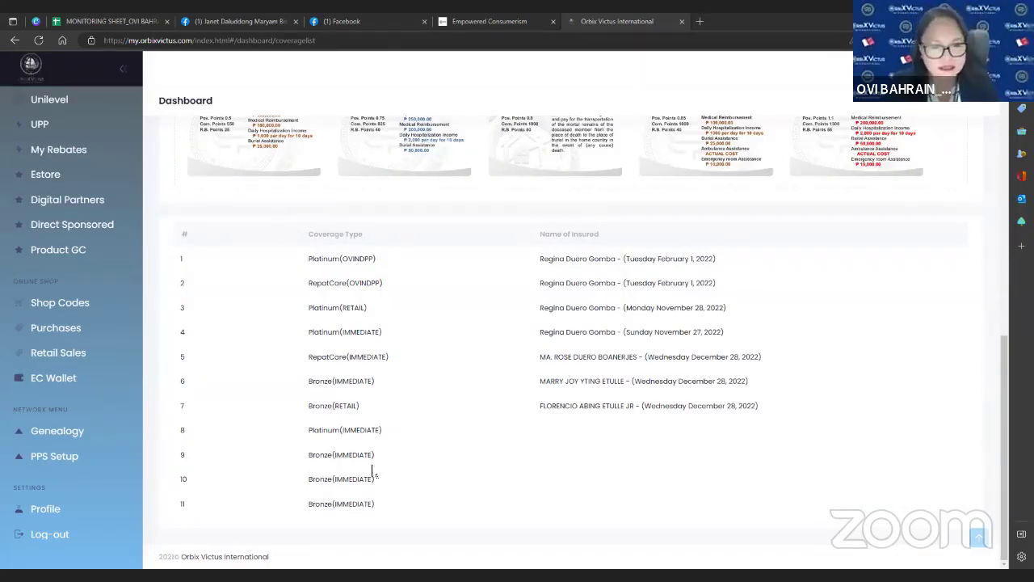
scroll(497, 436, "up", 1)
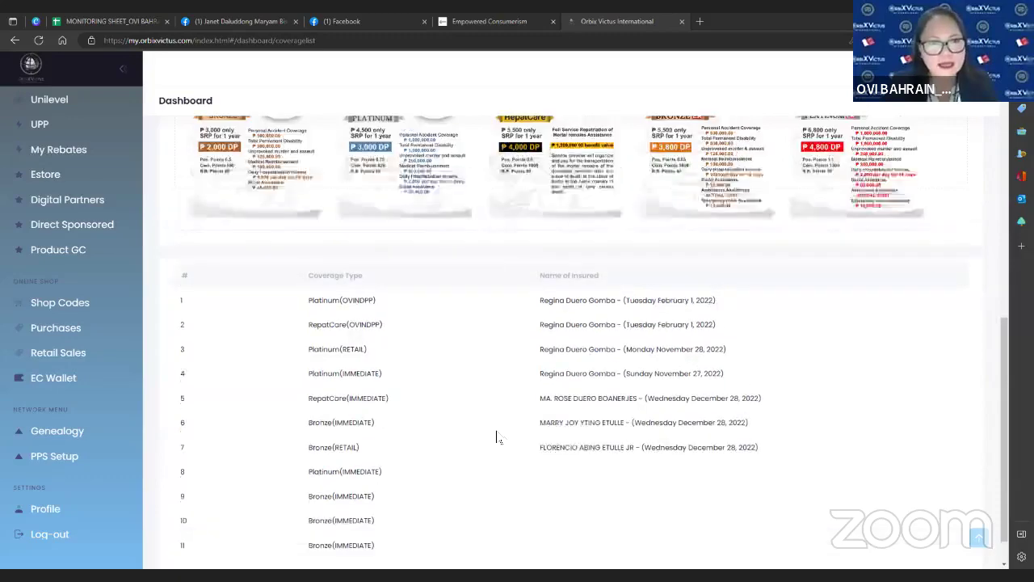
scroll(497, 437, "up", 10)
scroll(65, 507, "down", 2)
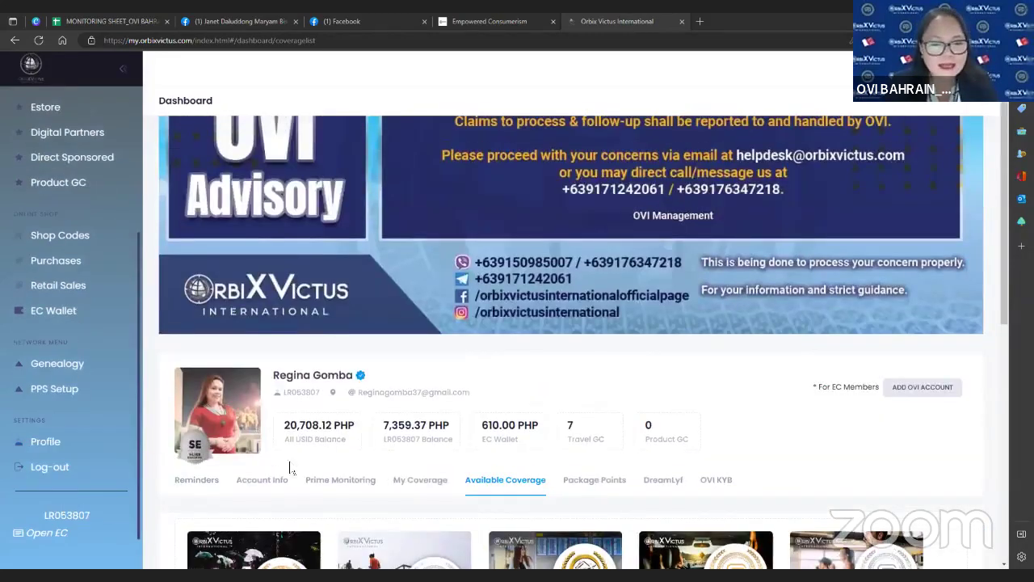
scroll(521, 414, "down", 10)
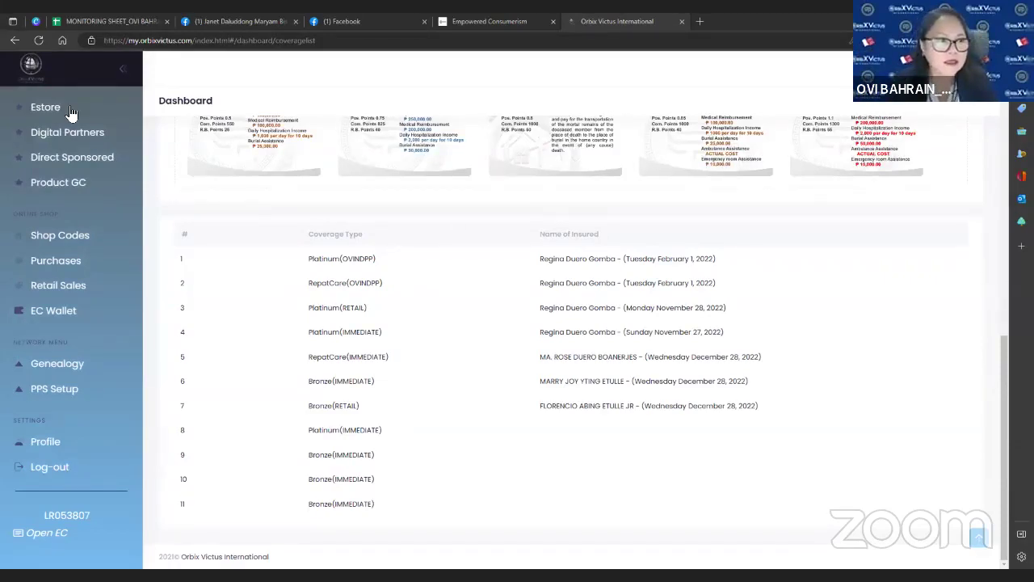
Step: Return to the Dashboard so the Encode SealPro Coverage (Immediate Activation) form appears
left_click(38, 40)
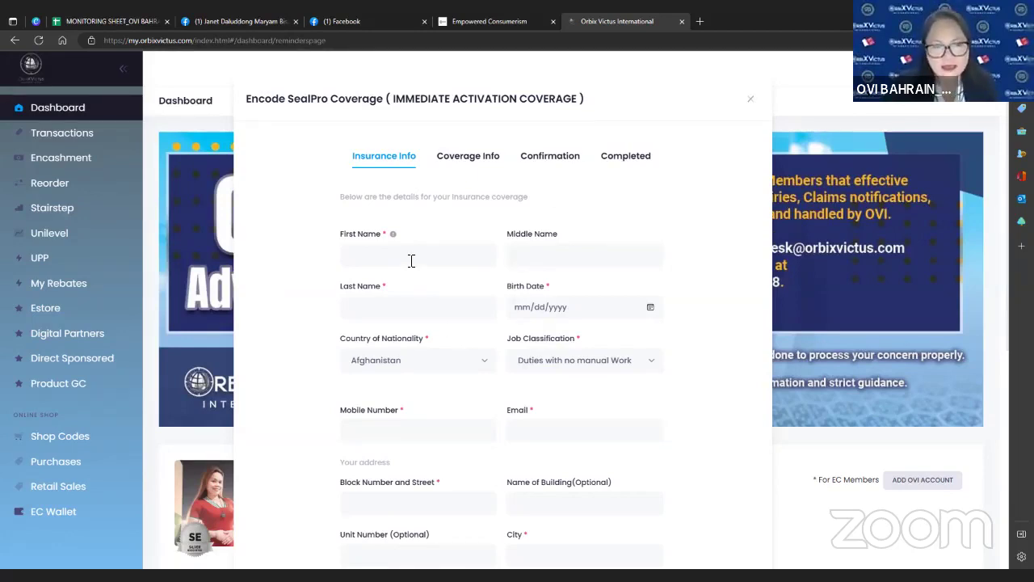
Step: Type the insured's first name into the First Name field
left_click(410, 260)
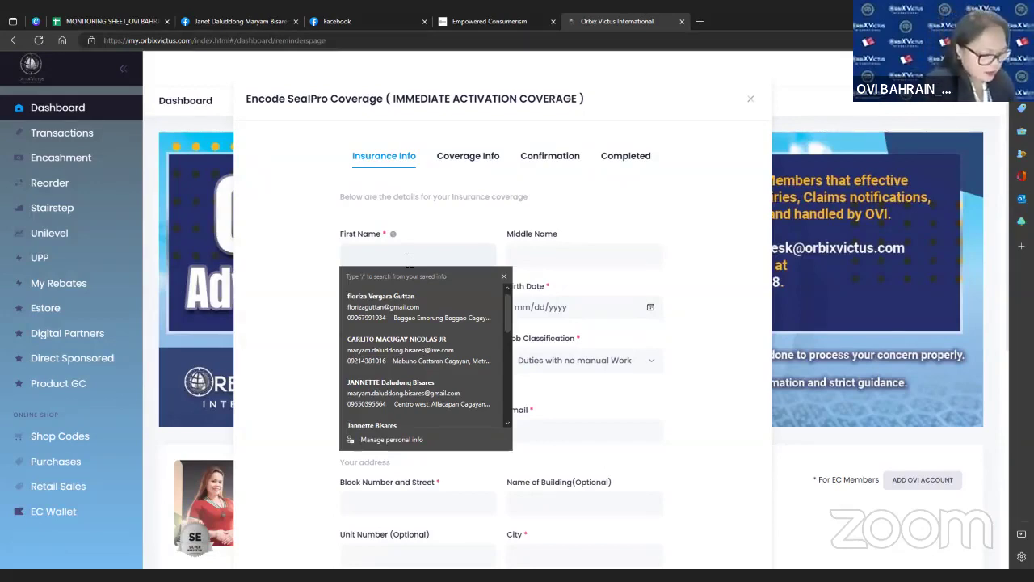
type("Ma")
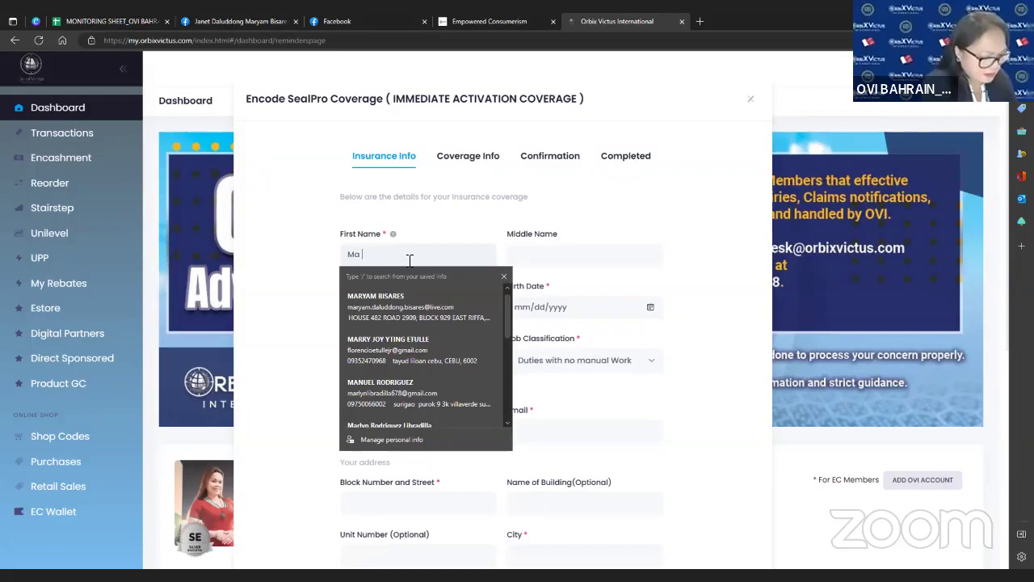
type(" Rose")
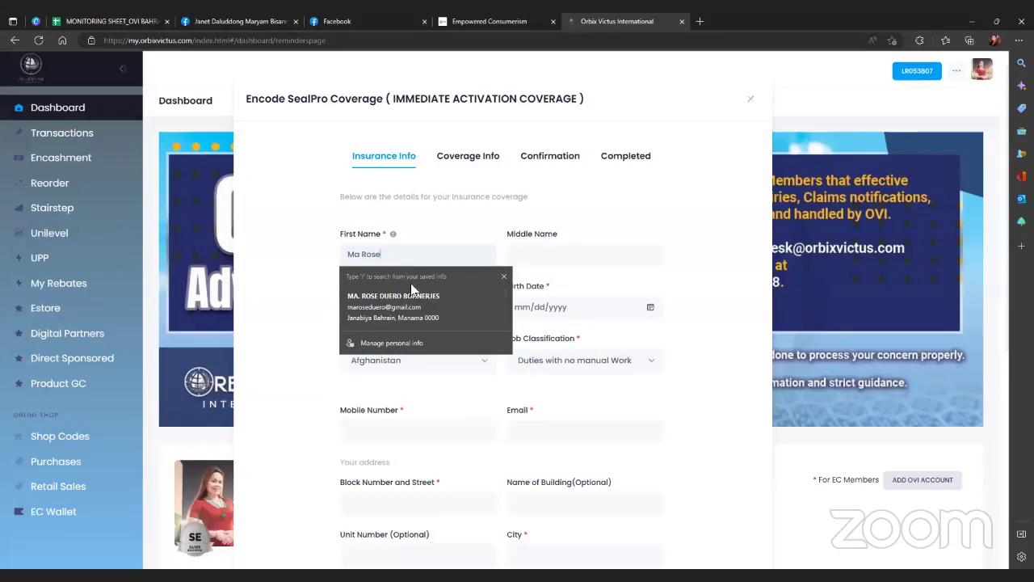
Step: Pick the saved autofill entry to fill the insured's name, Bahrain nationality, email and address
left_click(404, 295)
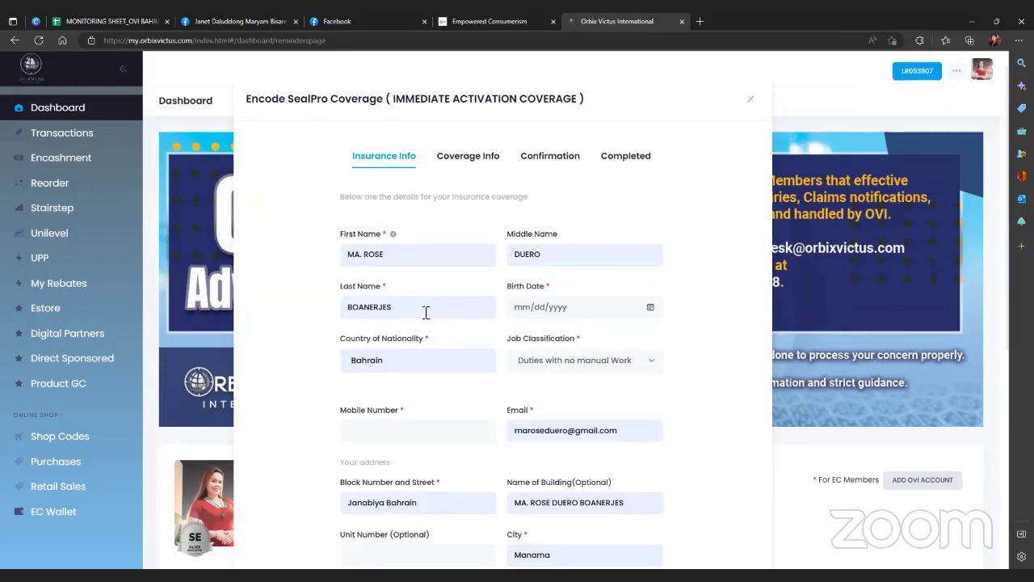
left_click(521, 315)
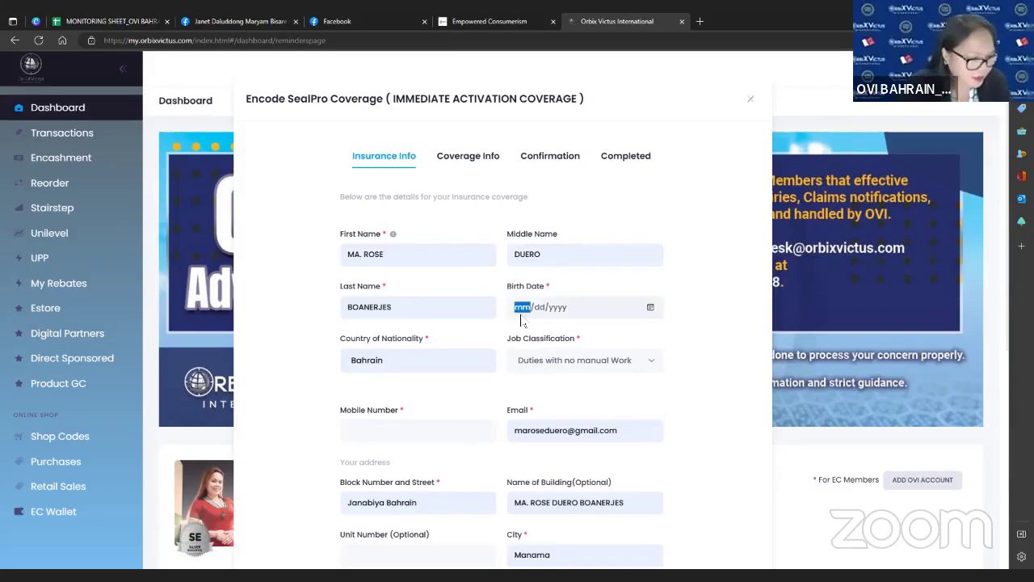
type("10/31/")
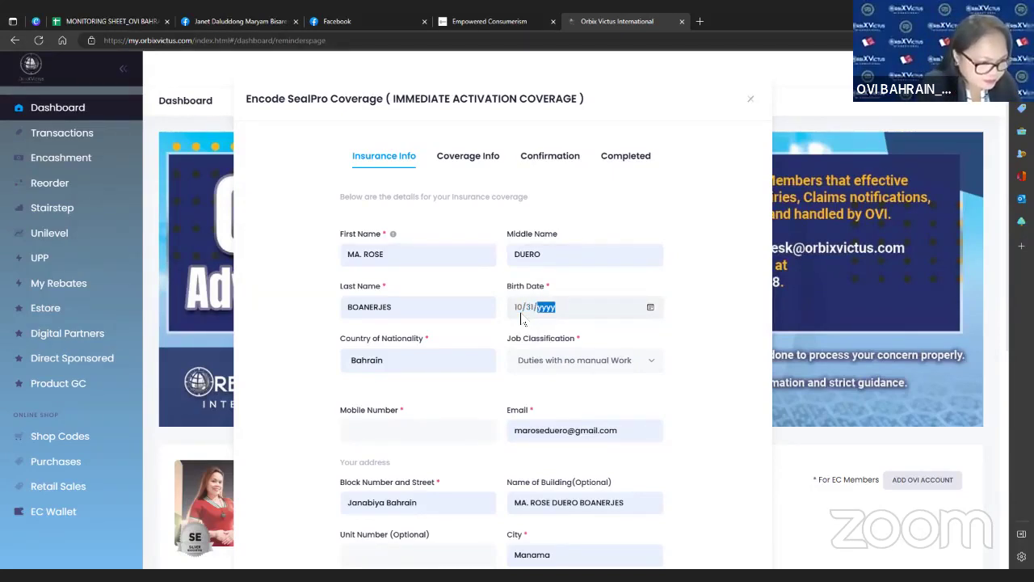
type("1977")
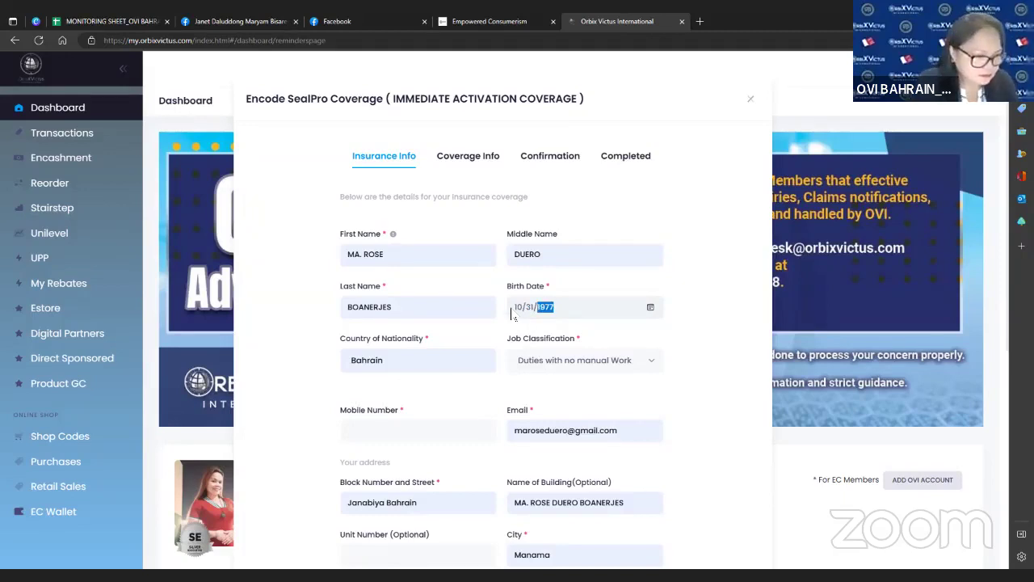
left_click(432, 369)
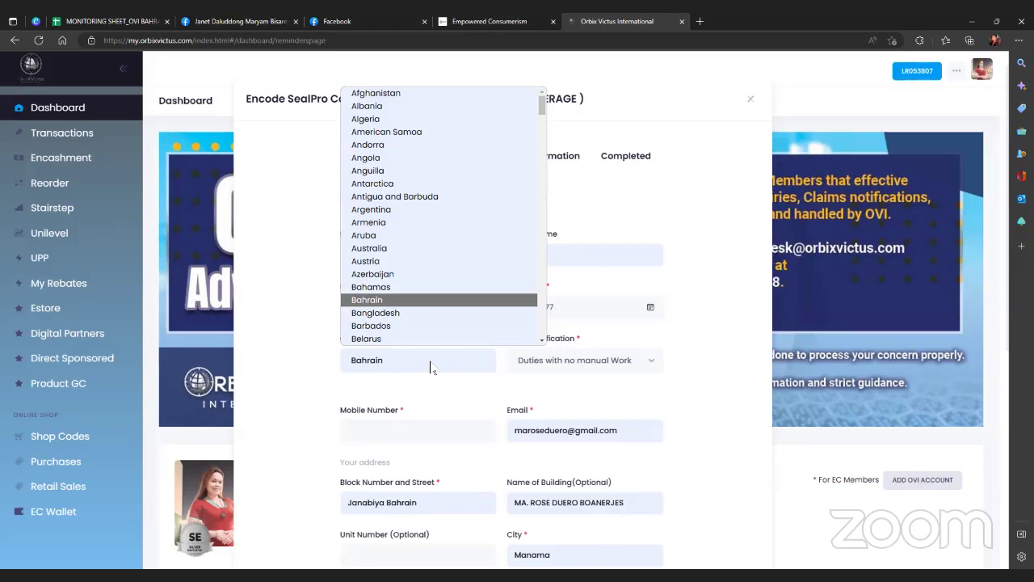
left_click(431, 368)
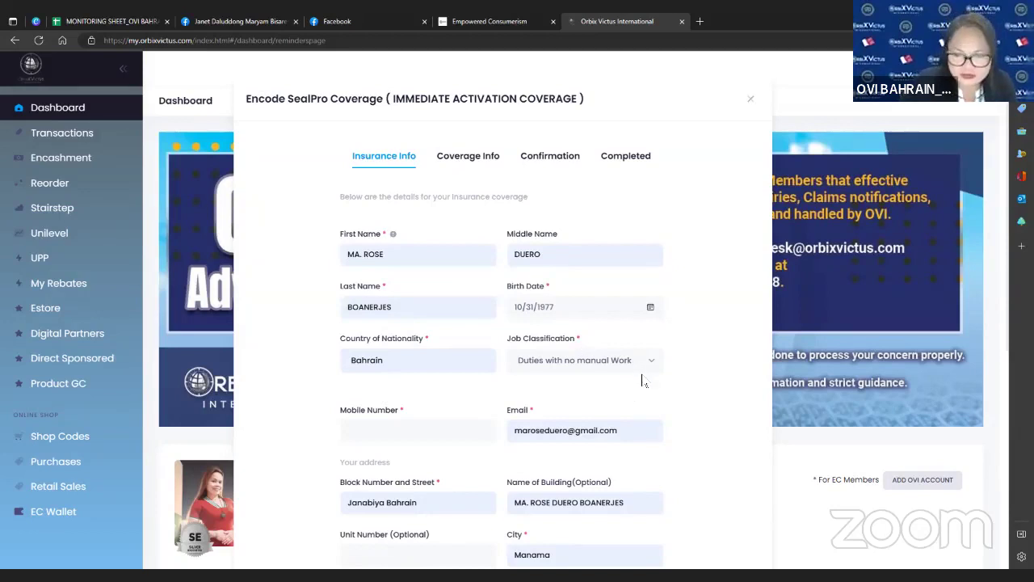
left_click(652, 362)
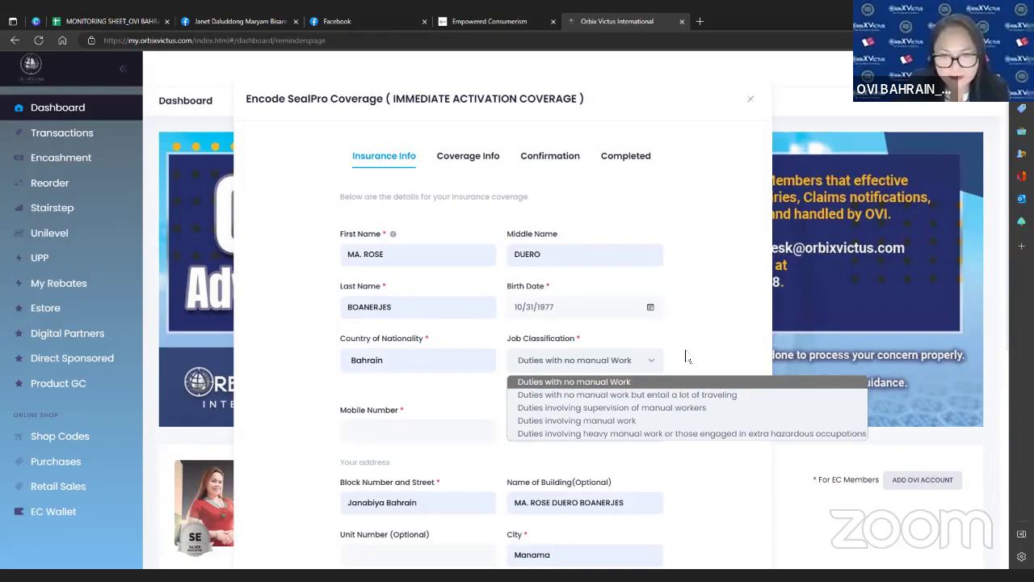
left_click(651, 360)
left_click(651, 361)
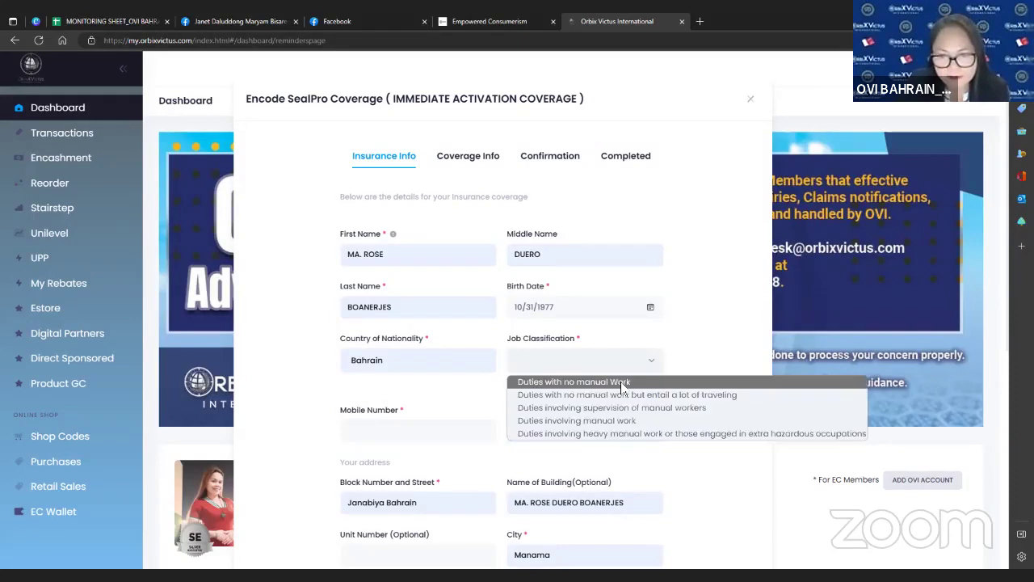
left_click(623, 383)
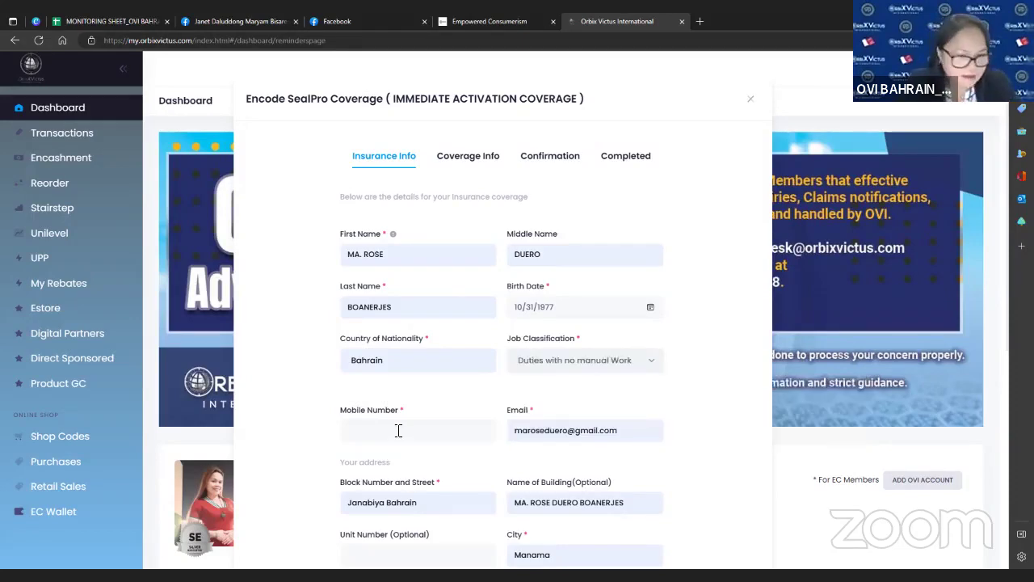
left_click(398, 430)
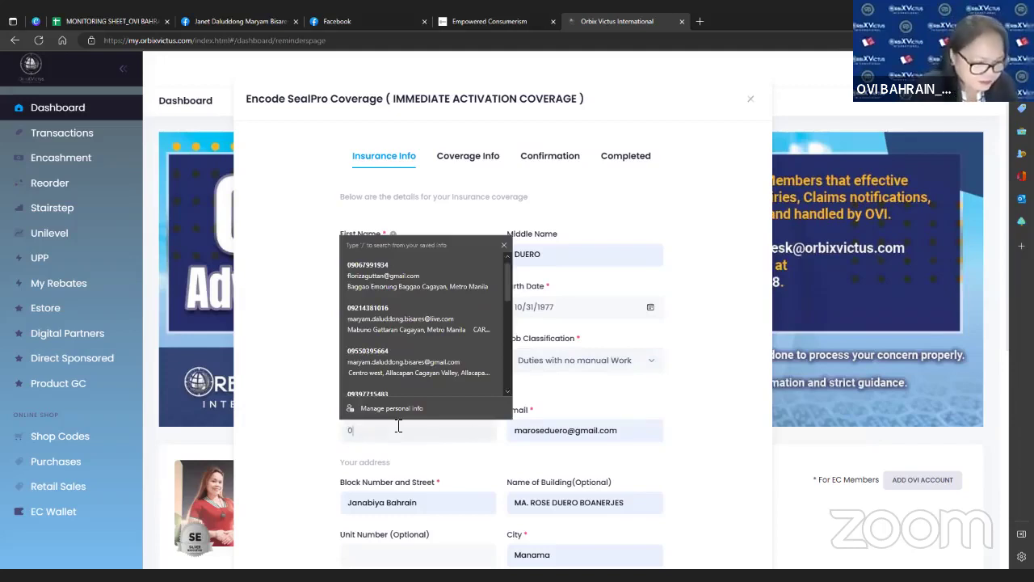
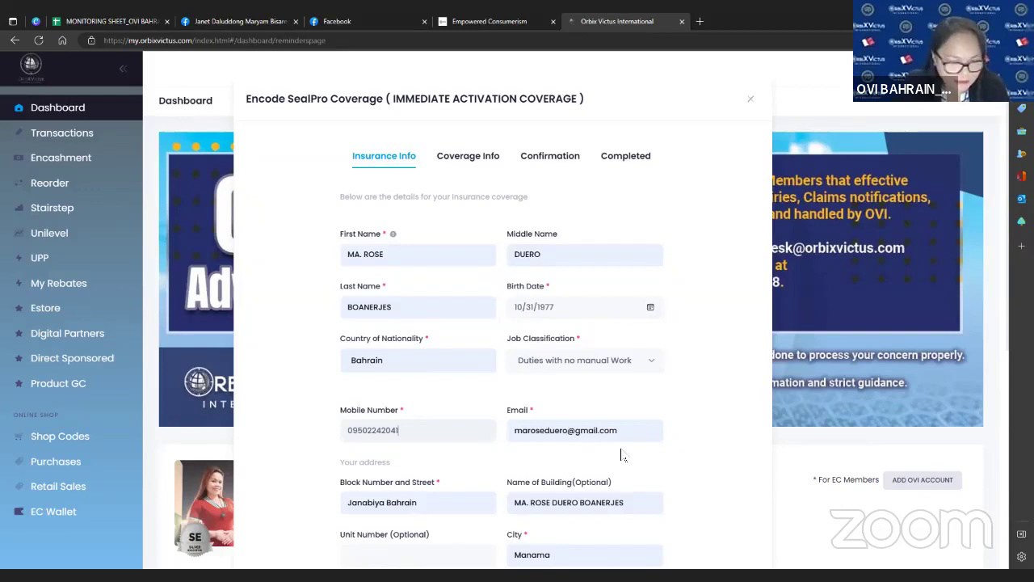
Step: Enter the insured's mobile number in the Mobile Number field
scroll(631, 455, "down", 1)
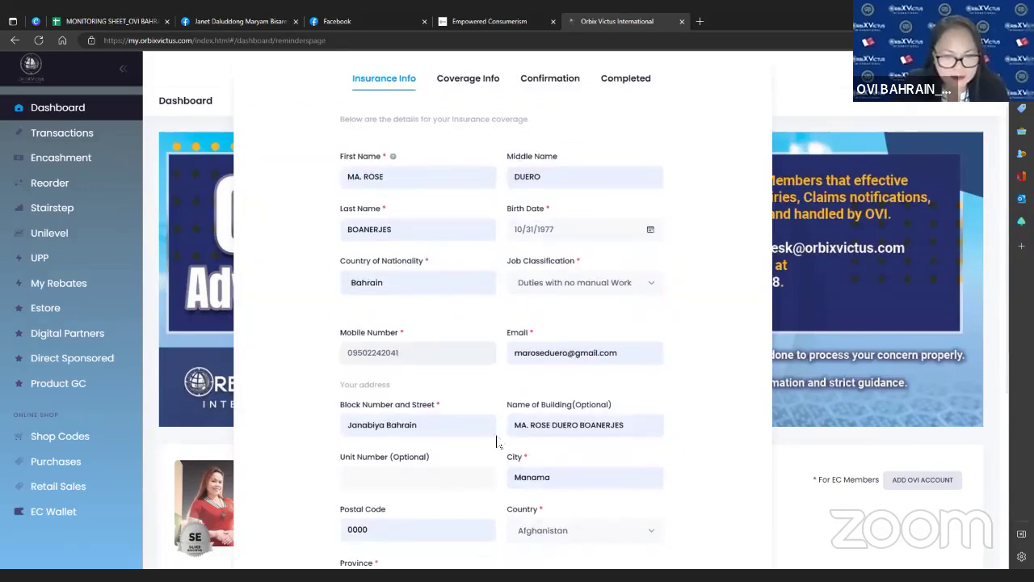
Step: Erase the text in the optional Name of Building field
left_click(631, 427)
key("BackSpace")
key("BackSpace")
key("BackSpace")
key("BackSpace")
key("BackSpace")
key("BackSpace")
key("BackSpace")
key("BackSpace")
key("BackSpace")
key("BackSpace")
key("BackSpace")
key("BackSpace")
key("BackSpace")
key("BackSpace")
key("BackSpace")
key("BackSpace")
key("BackSpace")
key("BackSpace")
key("BackSpace")
key("BackSpace")
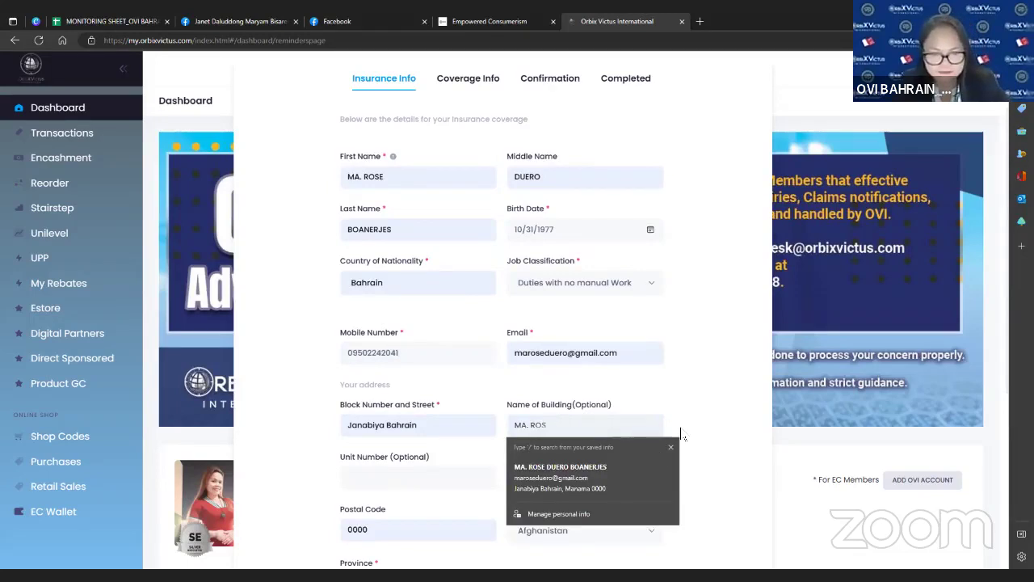
scroll(651, 436, "down", 1)
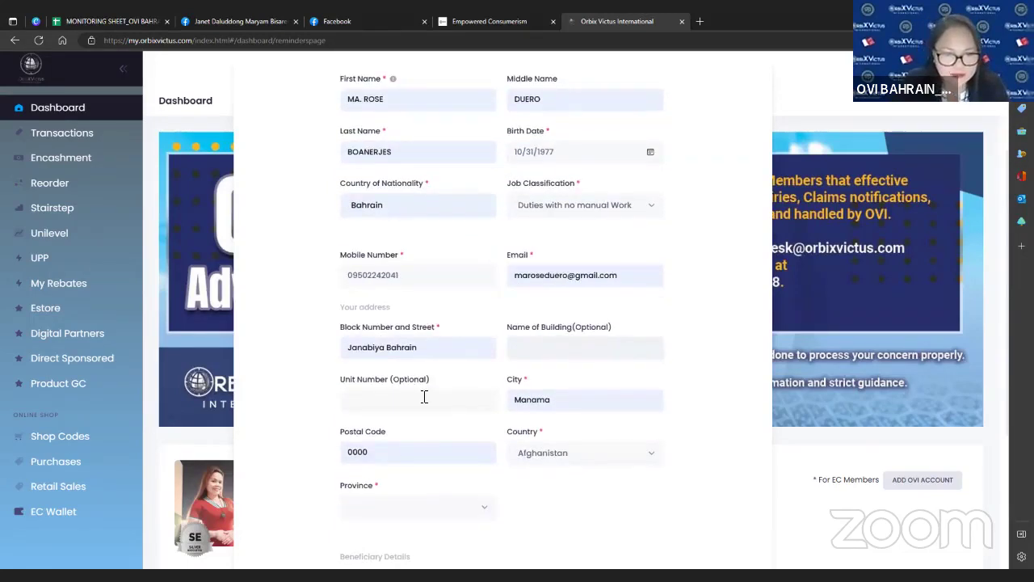
Step: Set the address country to Bahrain and the province to Capital
left_click(409, 454)
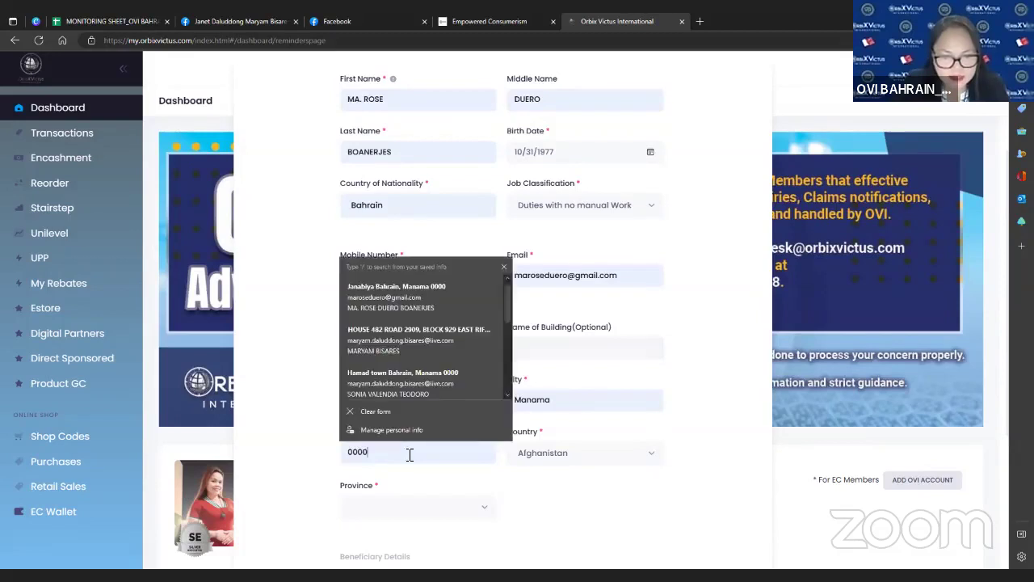
left_click(480, 509)
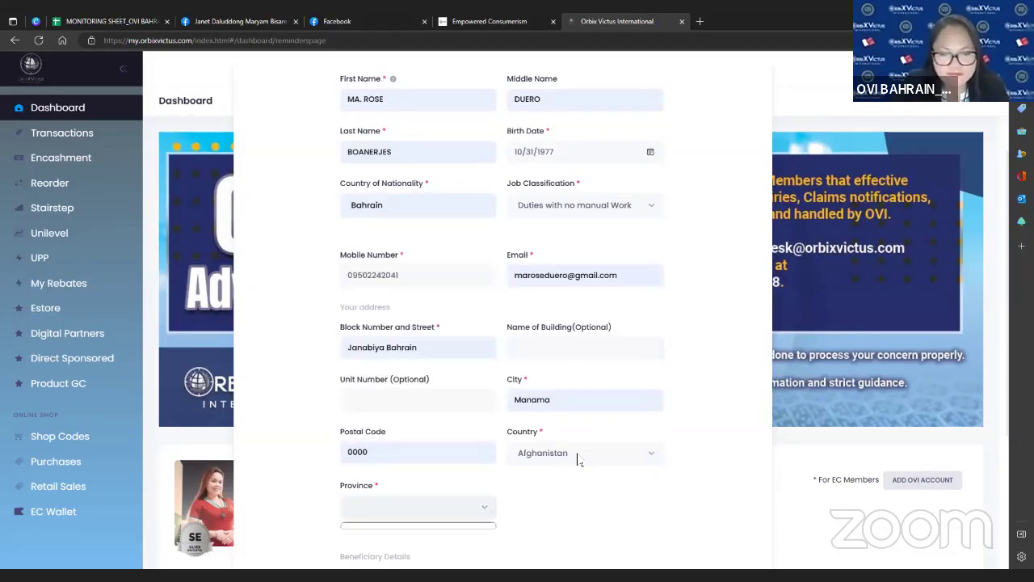
left_click(652, 459)
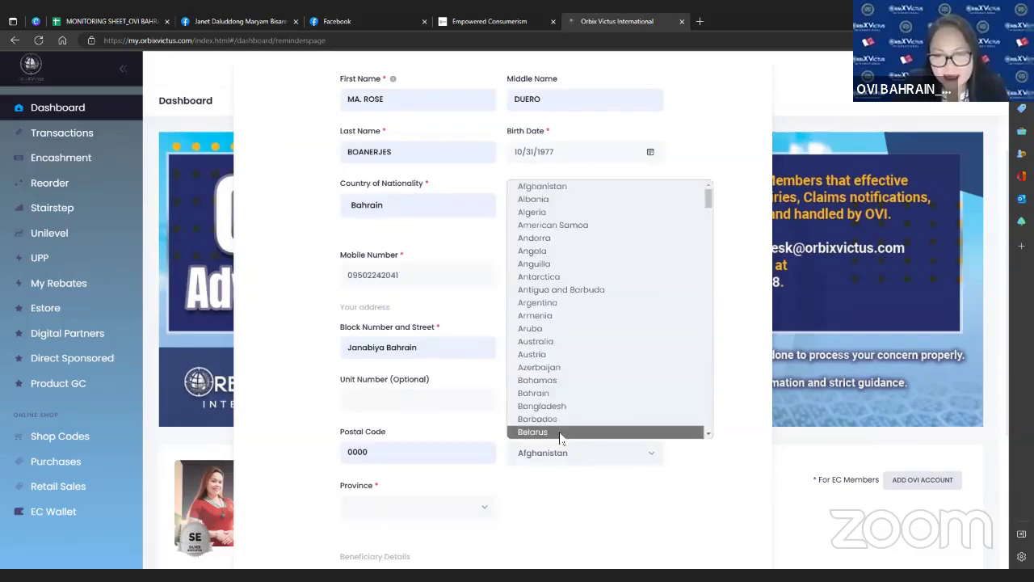
left_click(541, 396)
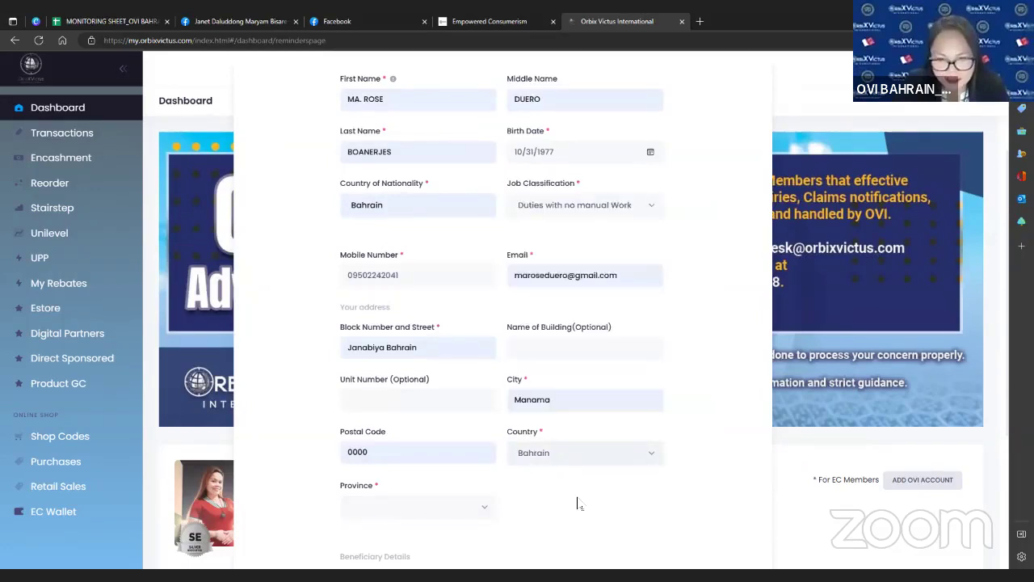
left_click(482, 511)
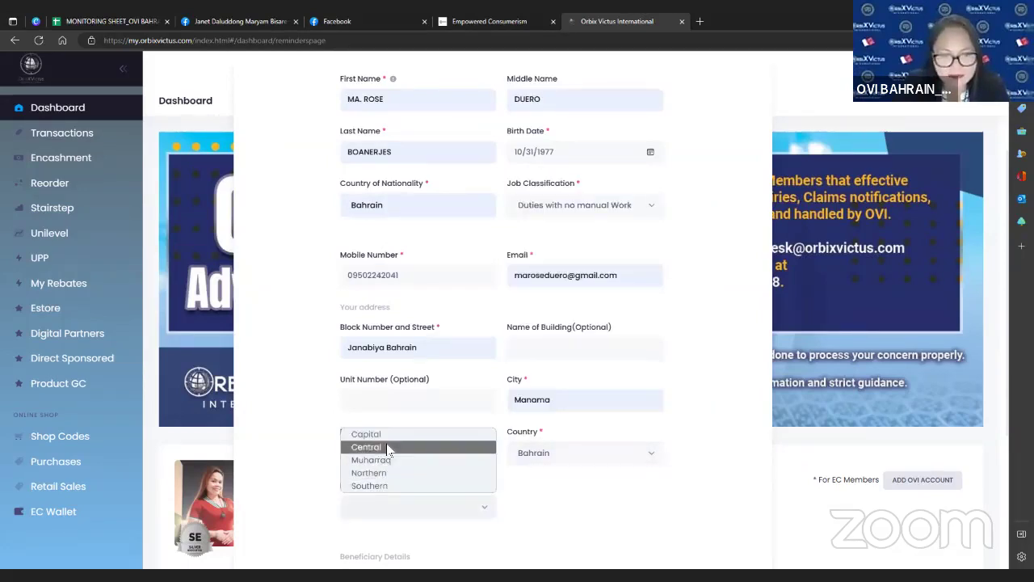
left_click(383, 434)
scroll(519, 520, "down", 1)
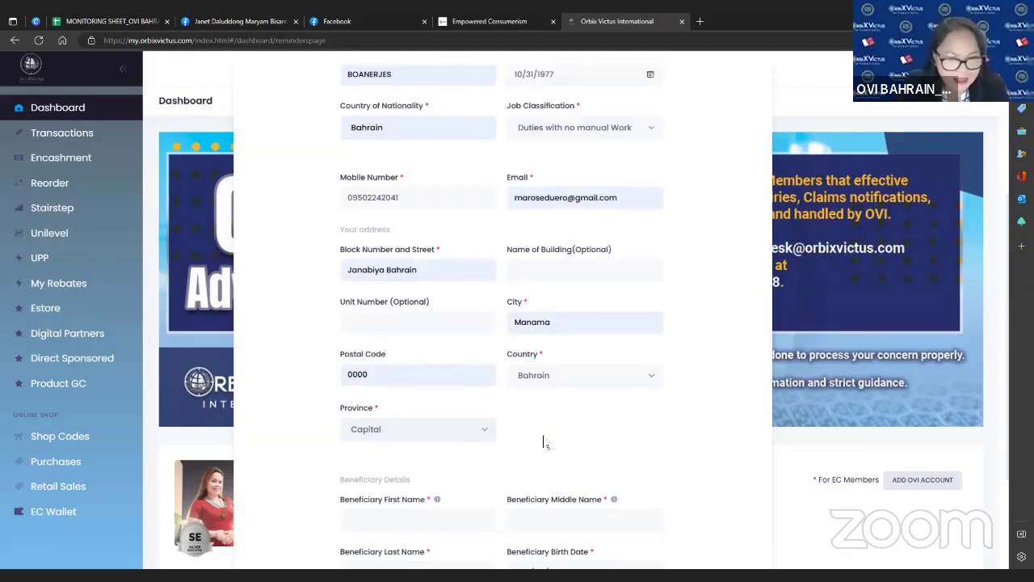
scroll(575, 436, "down", 1)
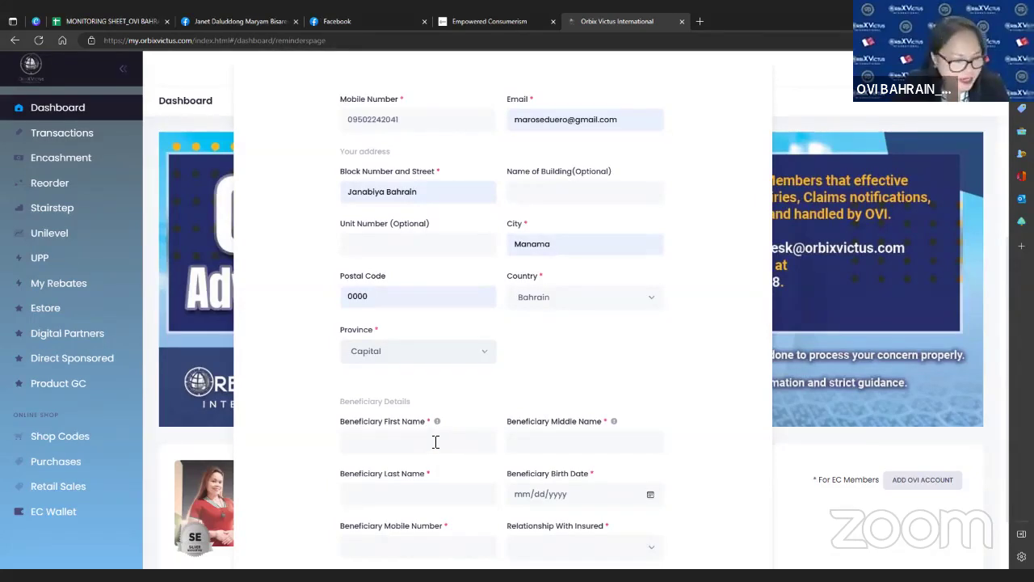
left_click(435, 441)
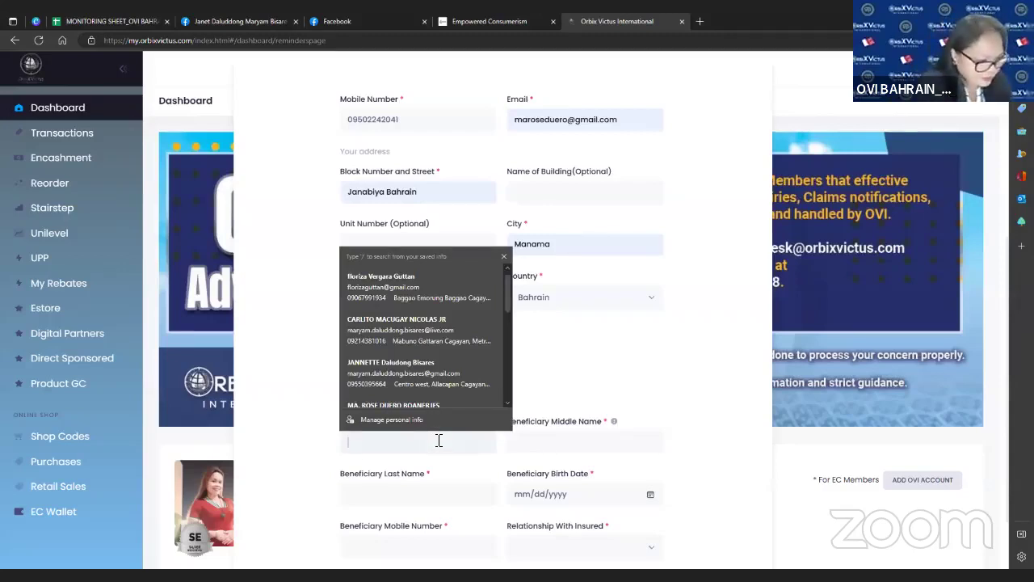
type("A")
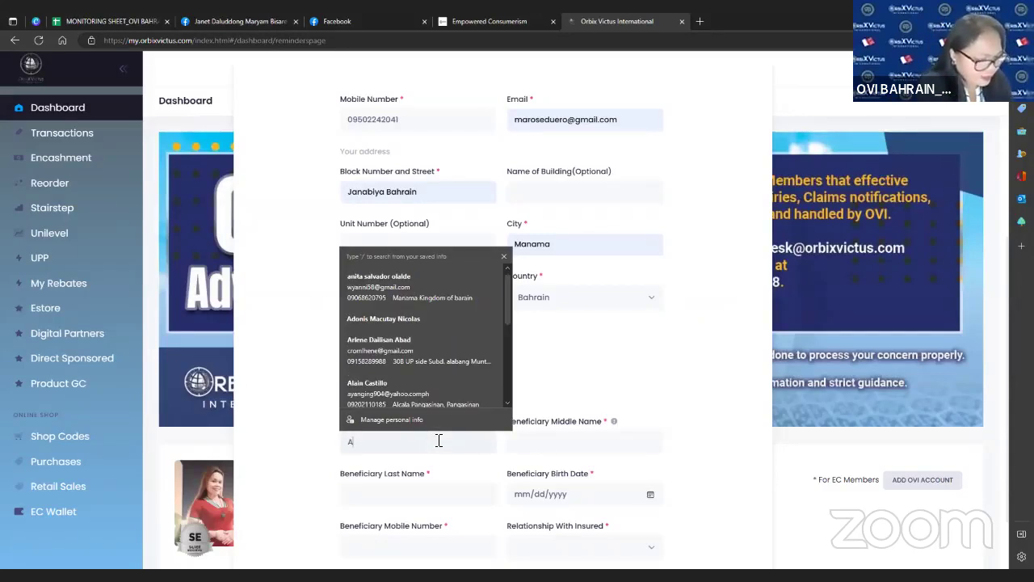
type("ng")
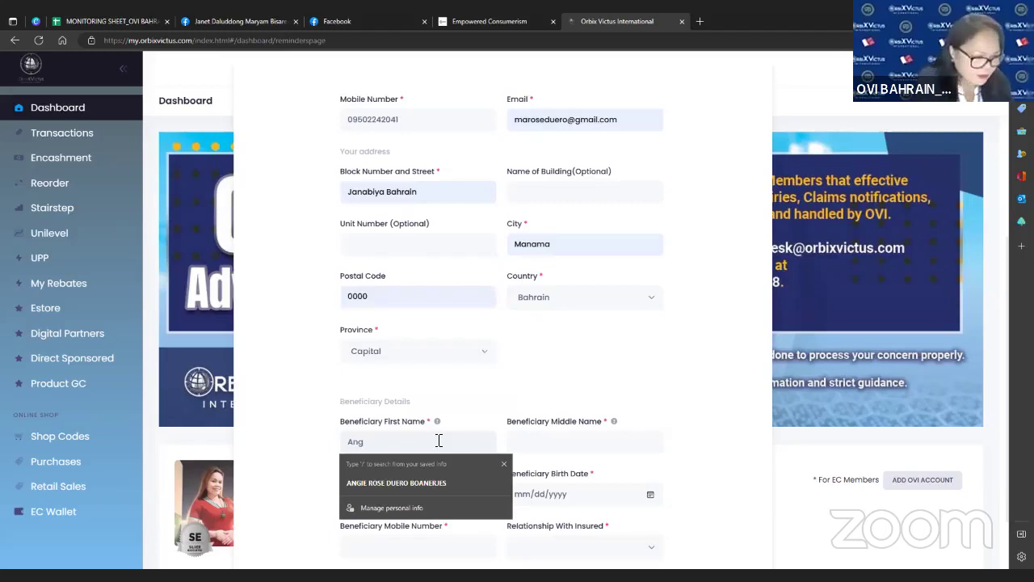
left_click(413, 483)
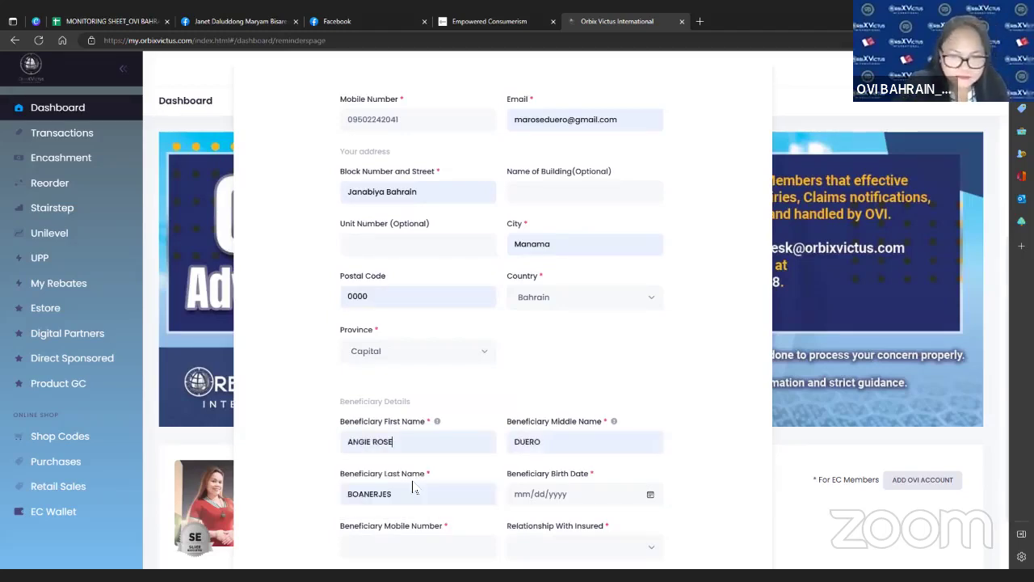
left_click(525, 500)
type("04/28/")
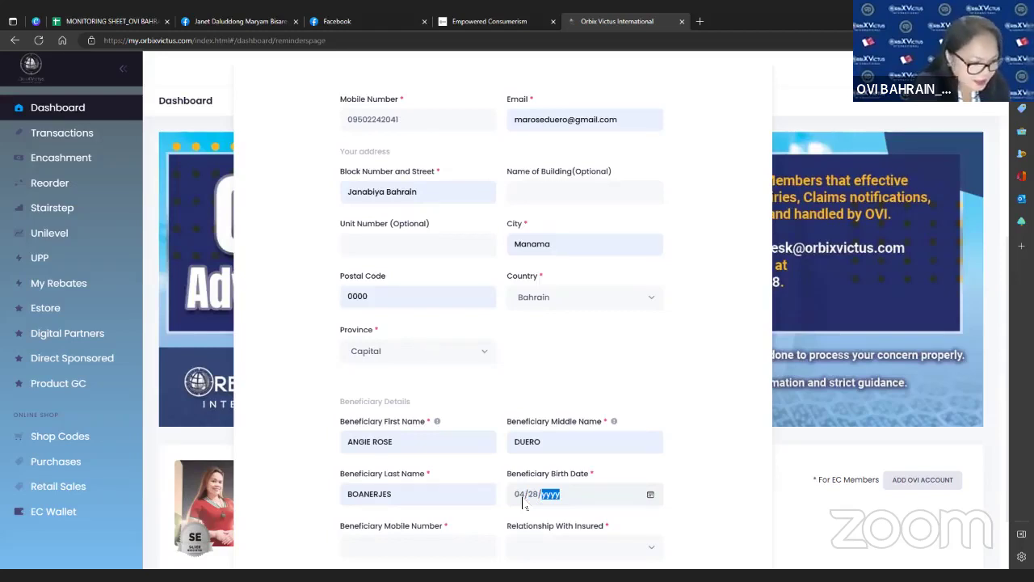
type("0199")
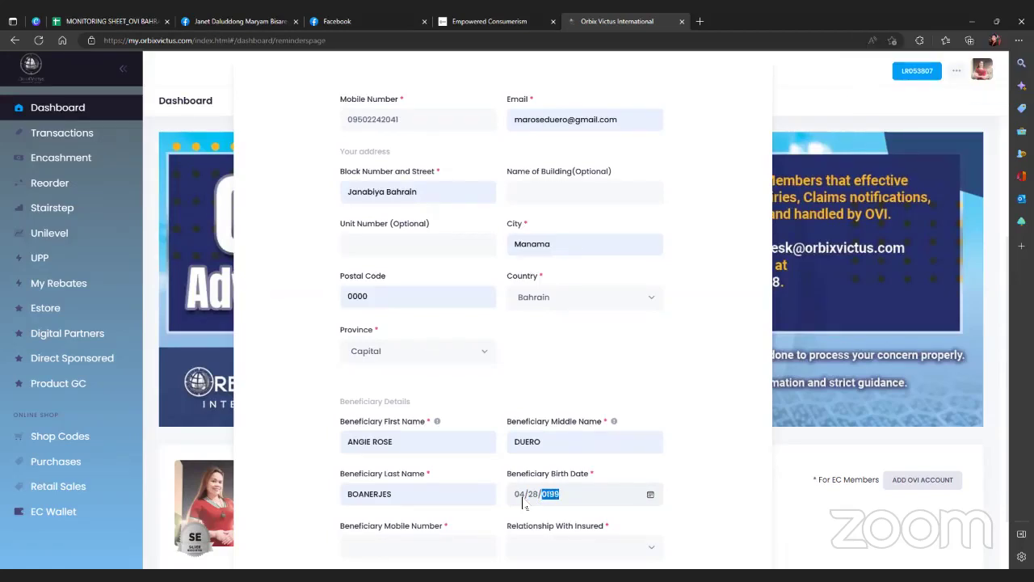
type("9")
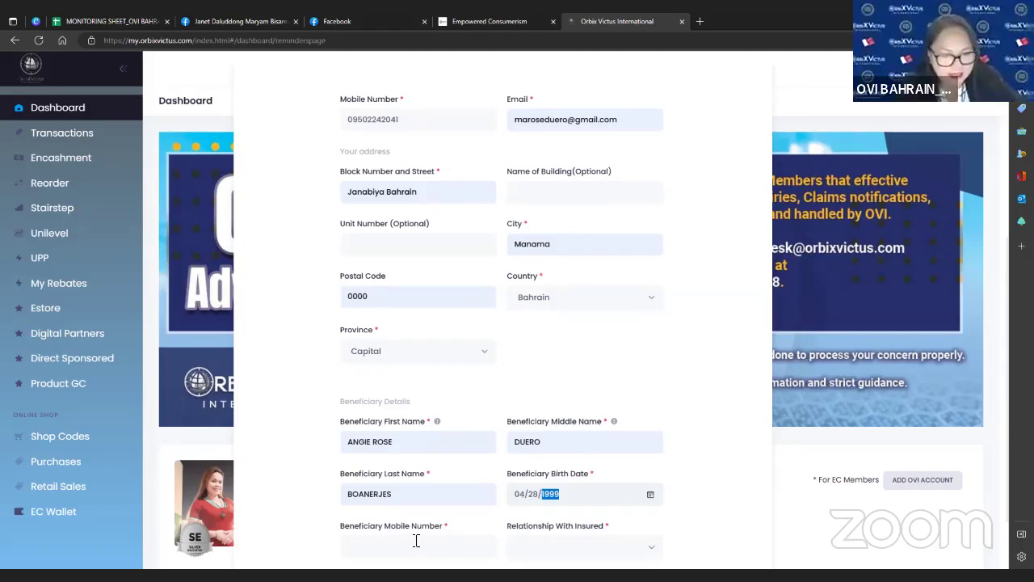
scroll(416, 541, "down", 1)
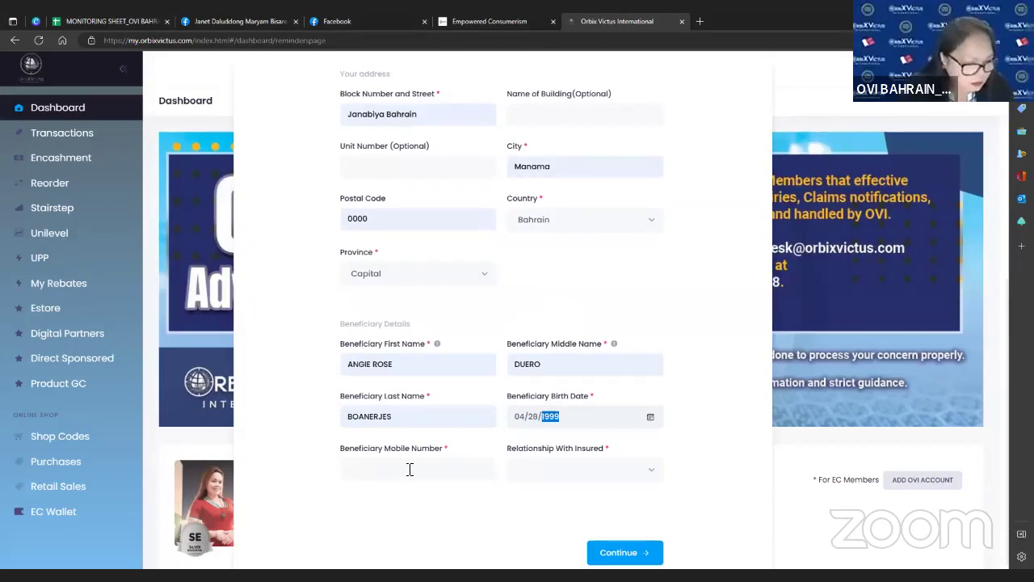
left_click(411, 469)
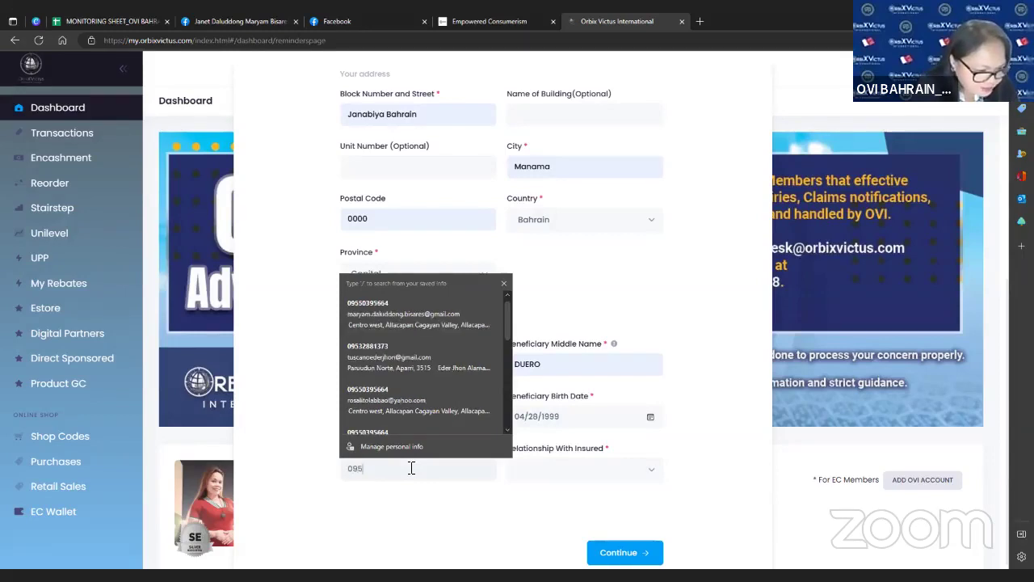
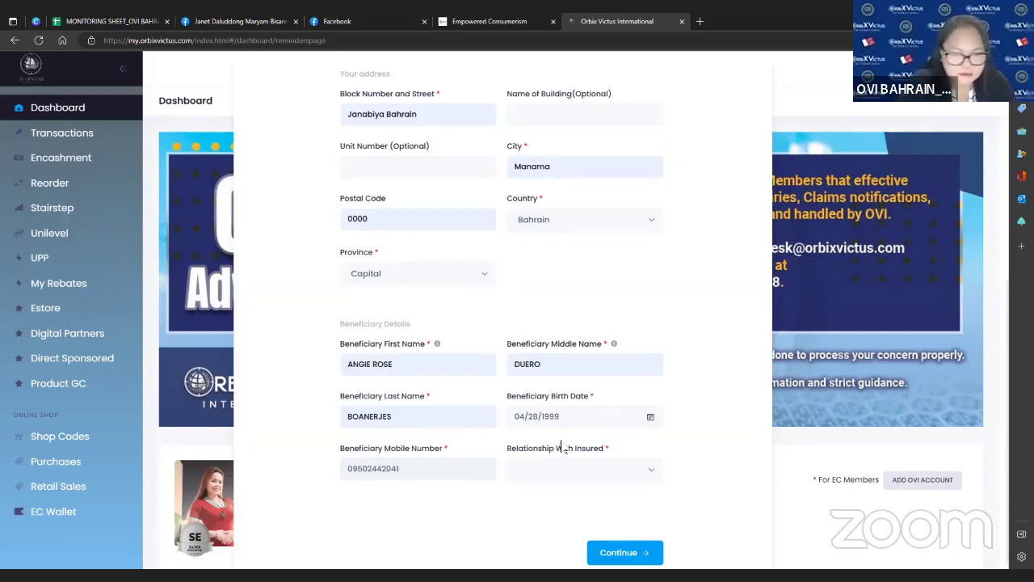
Step: Set the beneficiary's Relationship With Insured to Child
left_click(653, 475)
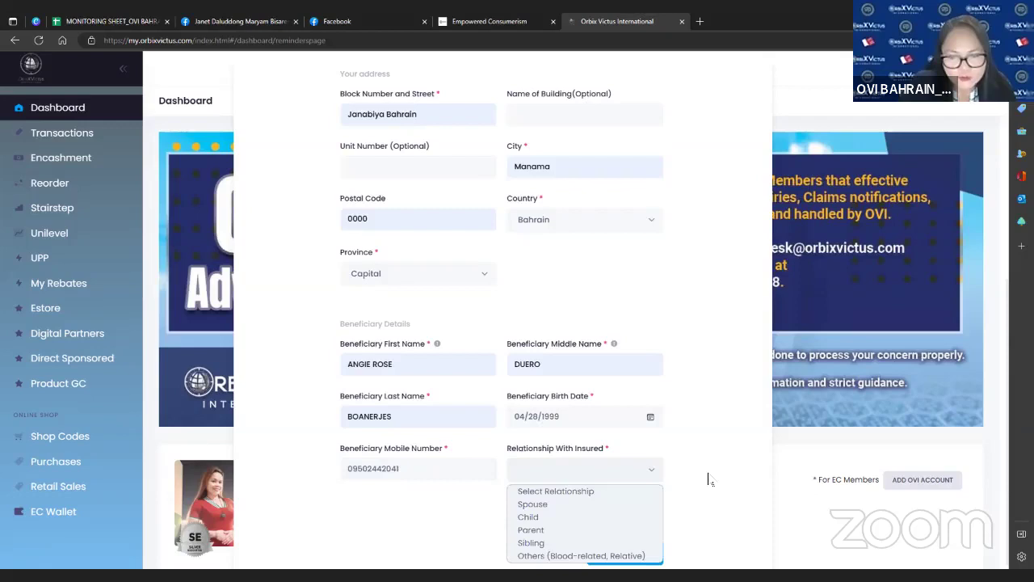
scroll(708, 479, "down", 1)
left_click(651, 446)
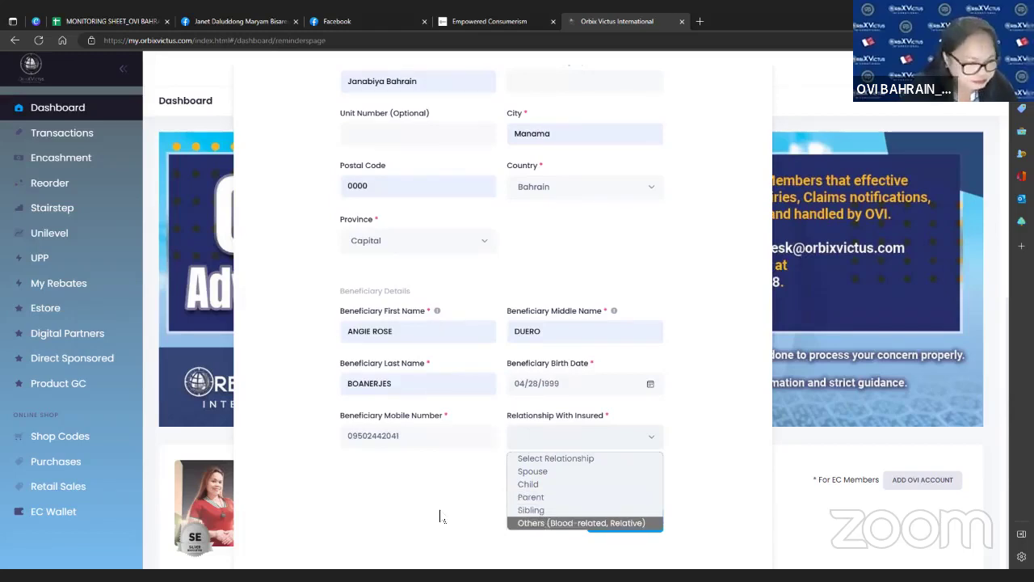
left_click(528, 485)
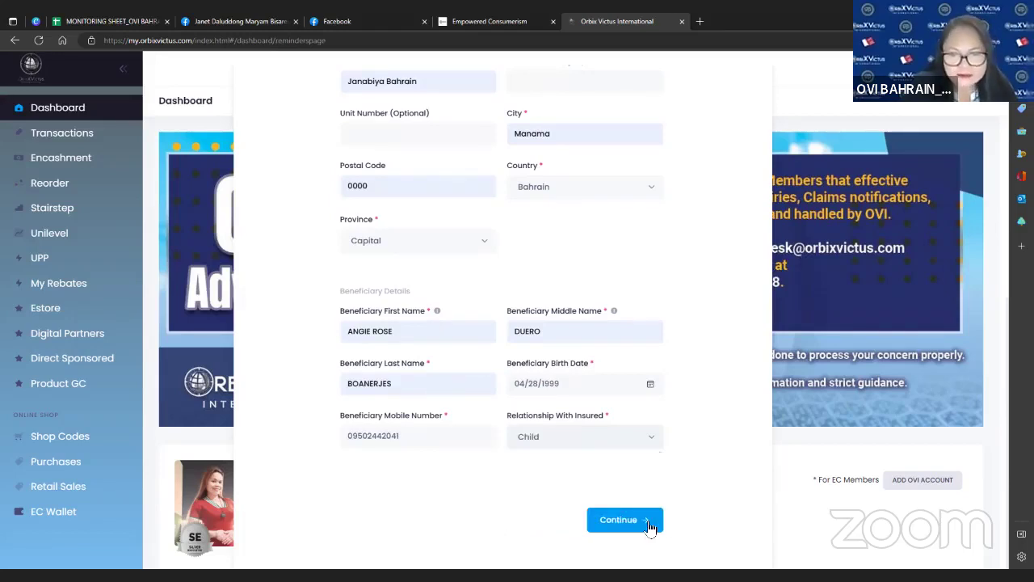
Step: Continue to the coverage step and toggle the coverage badges back to only Platinum selected
left_click(628, 524)
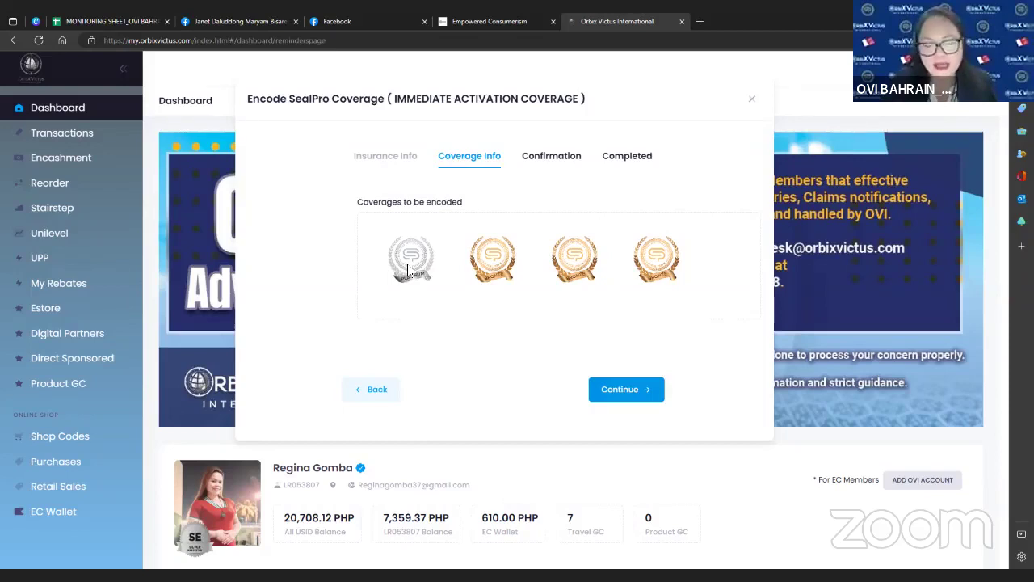
left_click(408, 270)
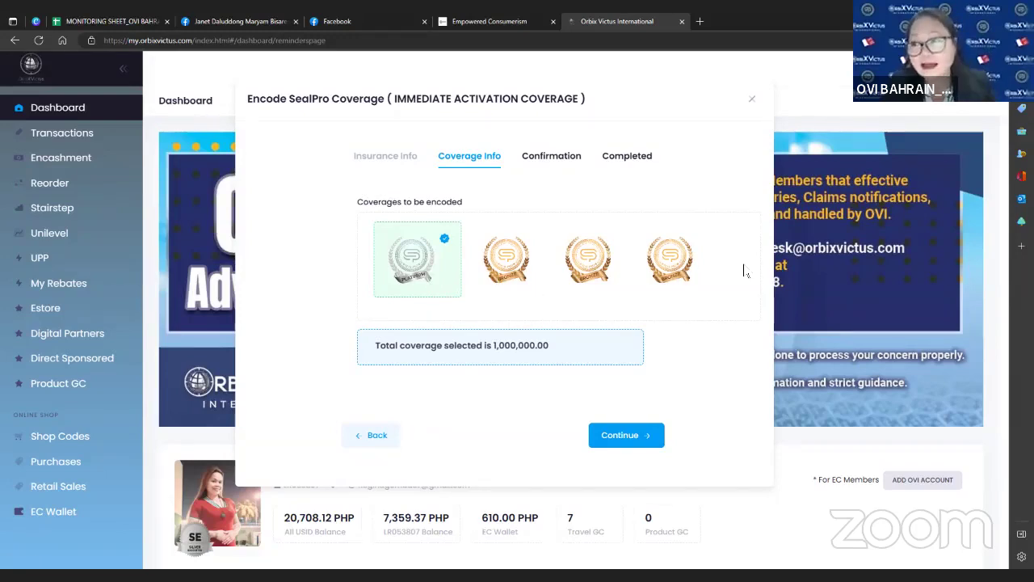
left_click(523, 269)
left_click(599, 270)
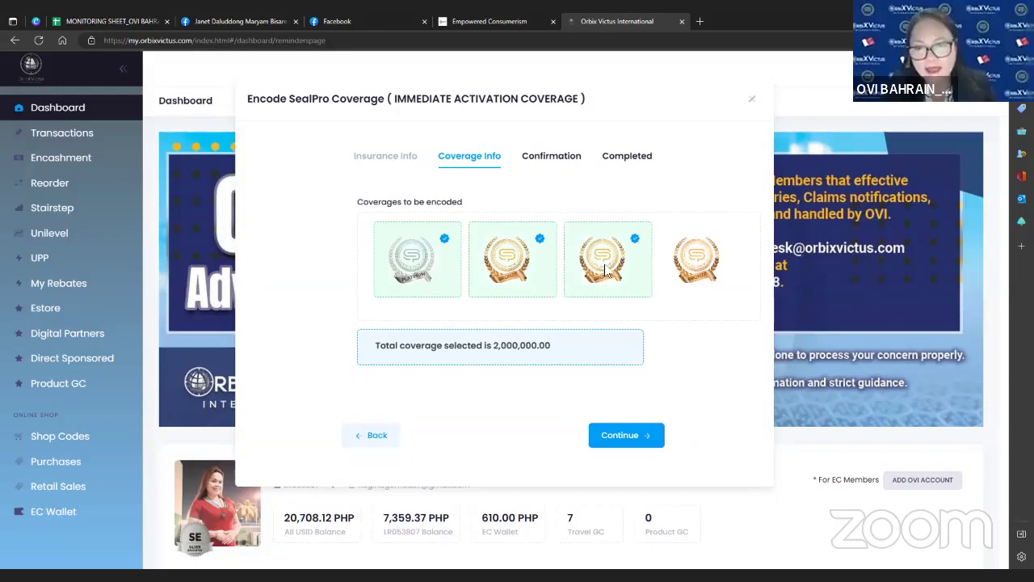
left_click(684, 269)
left_click(685, 269)
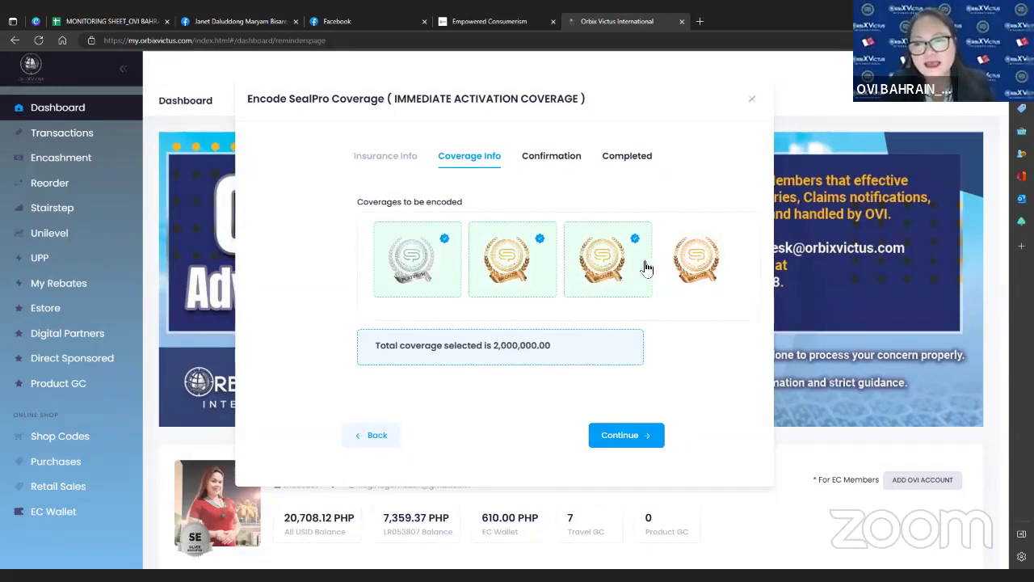
left_click(615, 273)
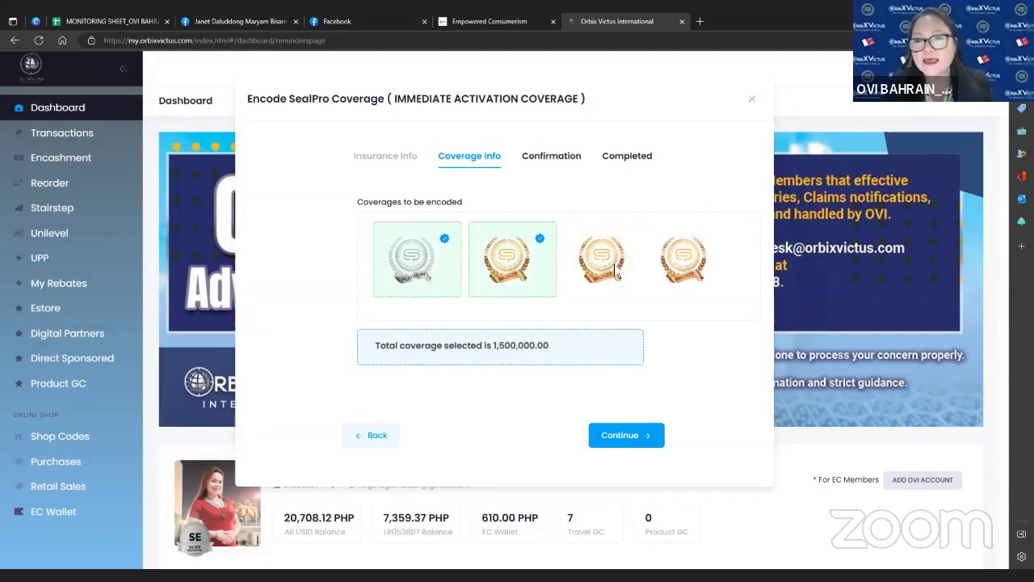
left_click(517, 271)
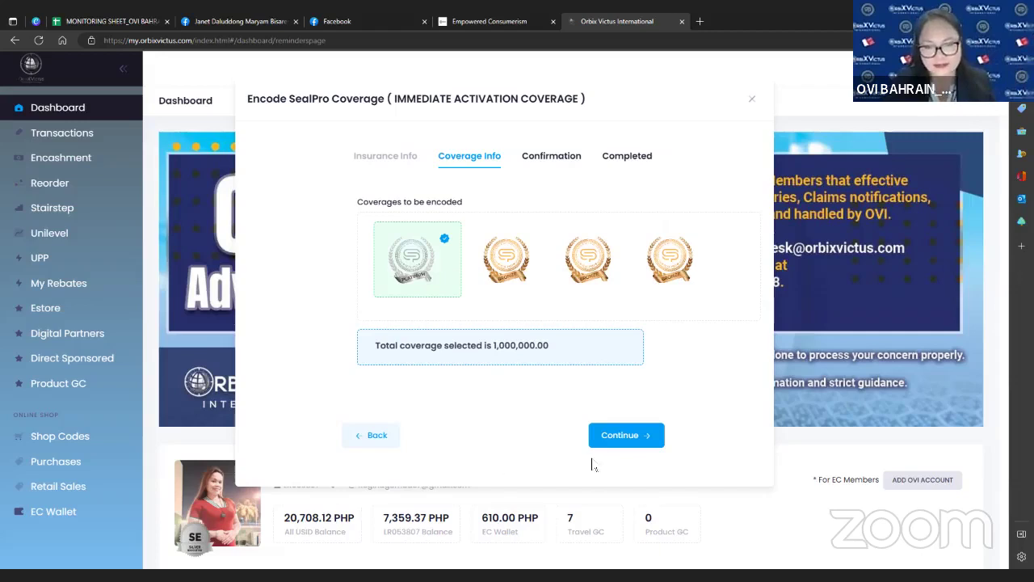
Step: Continue to the Confirmation step and review the insured and beneficiary summary down to Submit
left_click(630, 444)
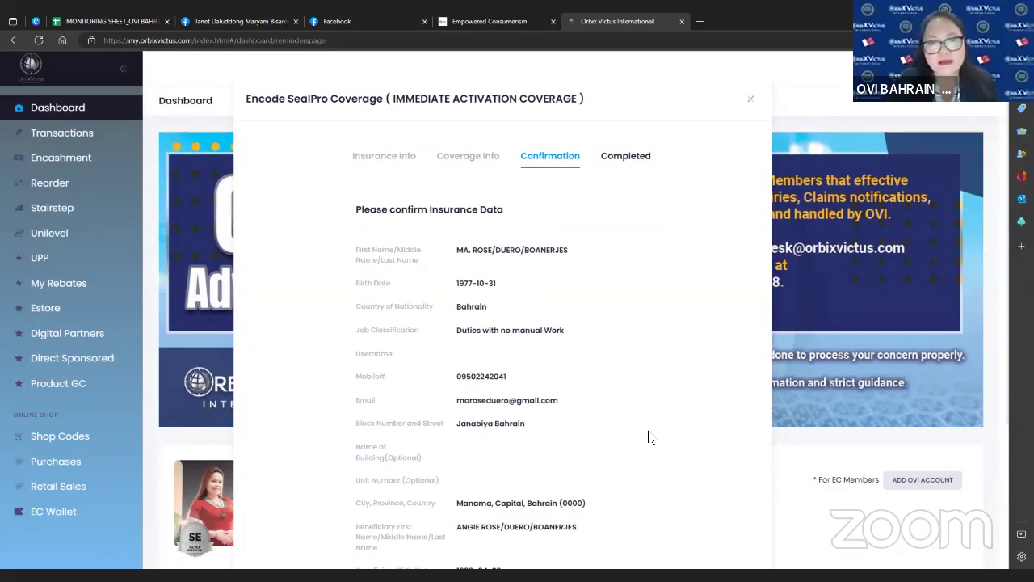
scroll(648, 436, "down", 1)
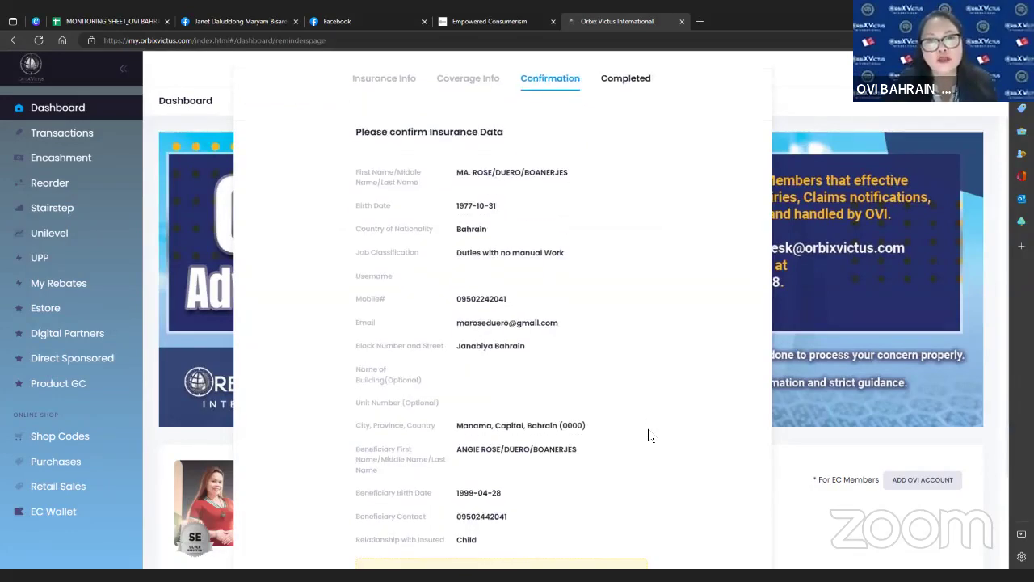
scroll(648, 436, "up", 1)
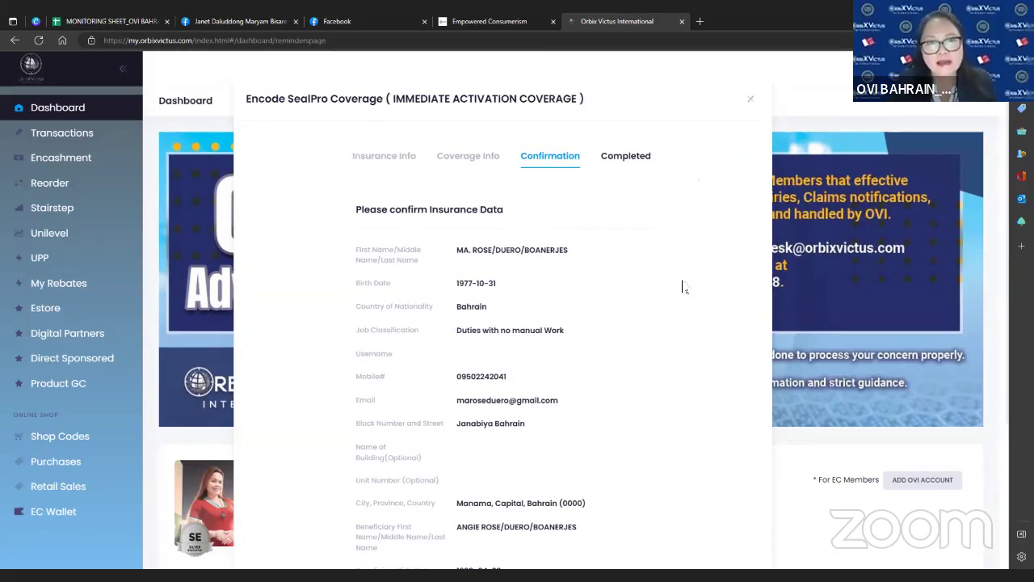
scroll(683, 288, "down", 1)
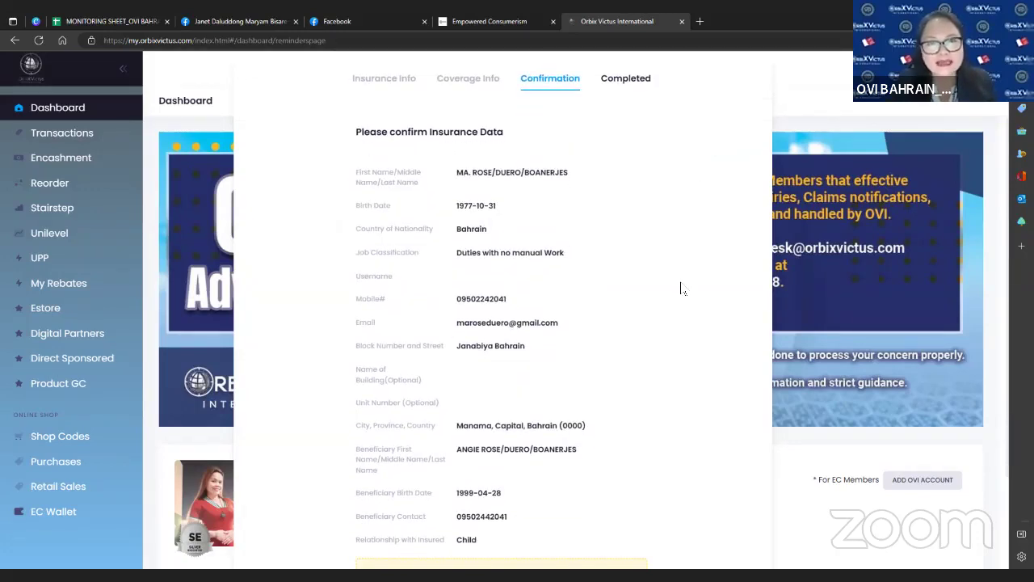
scroll(680, 289, "up", 1)
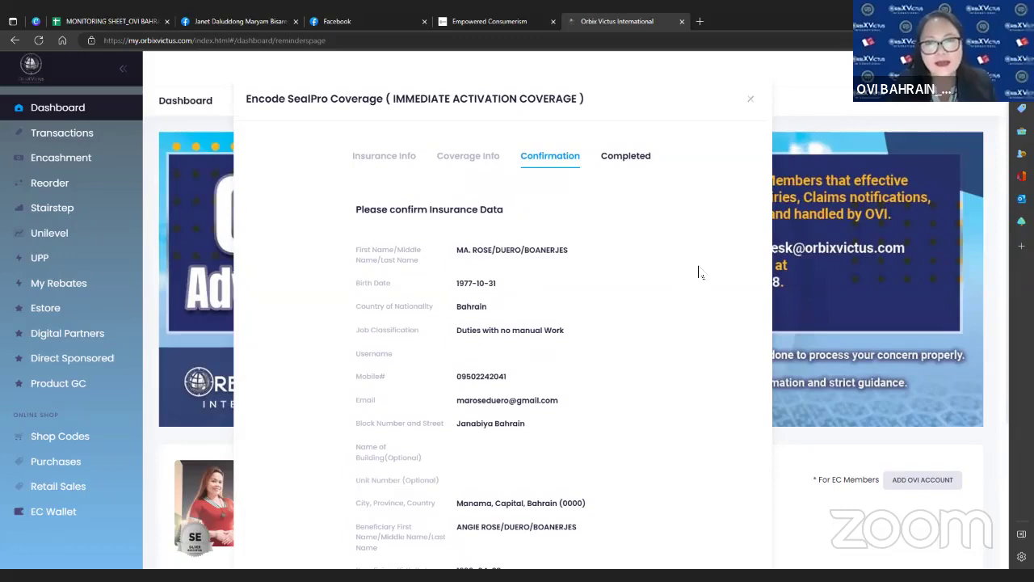
scroll(700, 273, "down", 1)
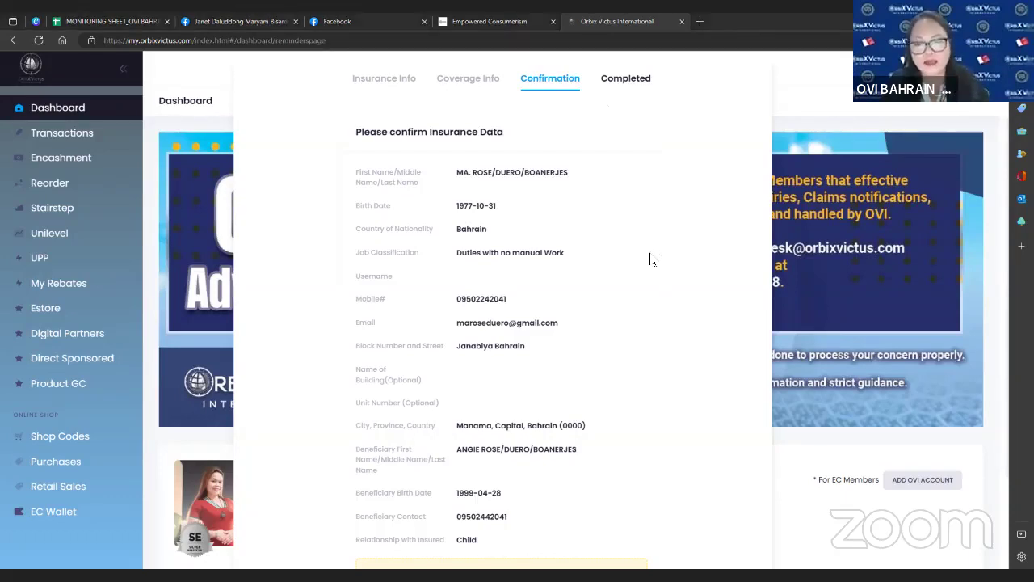
scroll(649, 262, "down", 2)
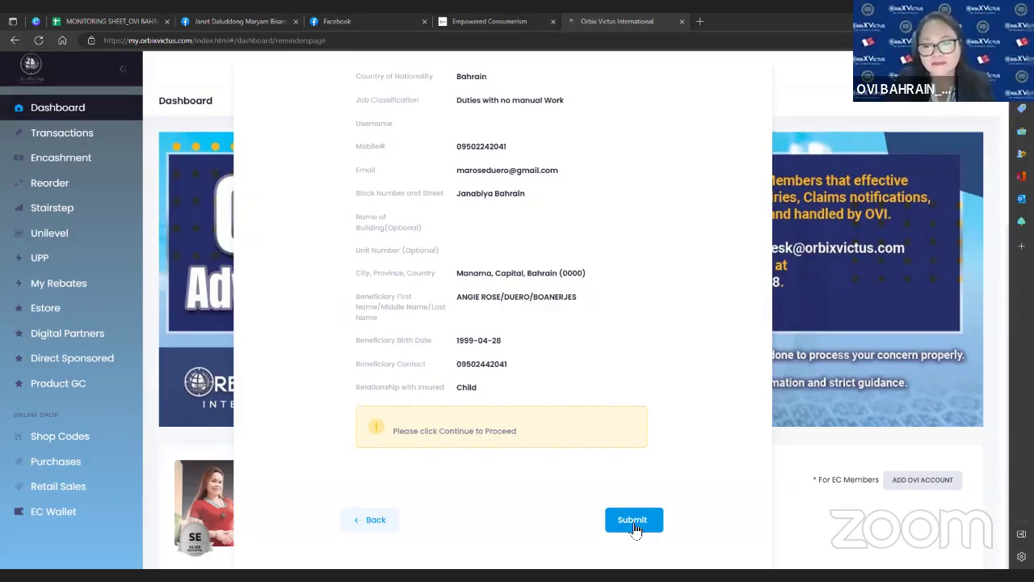
Step: Submit the SealPro application and confirm the success message with Ok
left_click(634, 521)
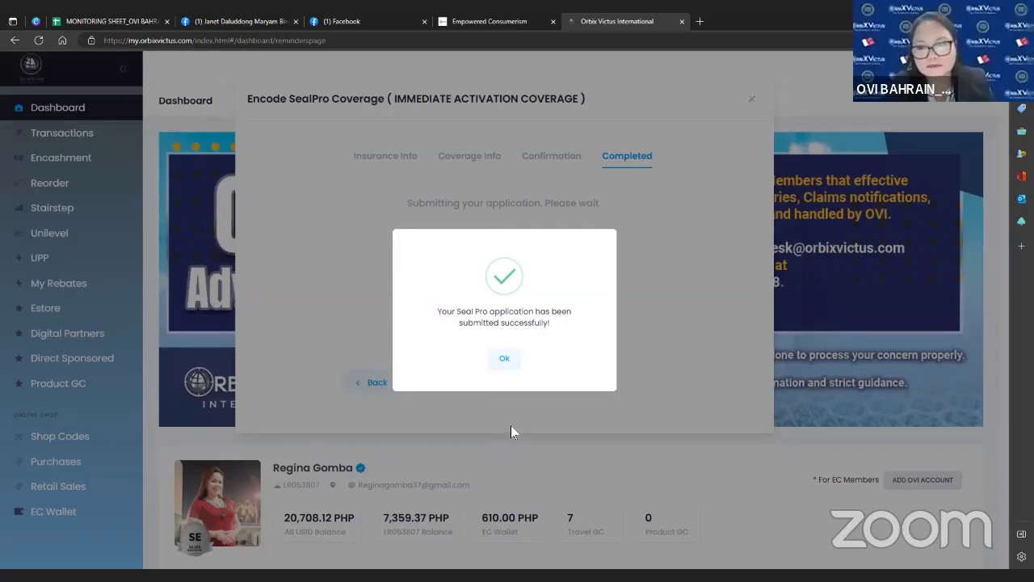
left_click(507, 363)
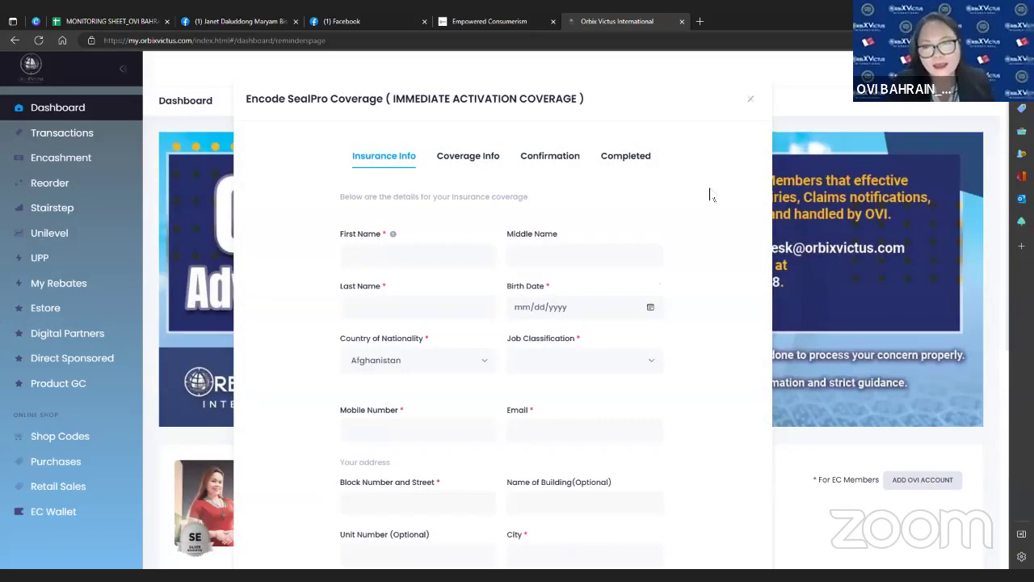
Step: Close the encoding form and mark the new Platinum(IMMEDIATE) row 8 in the Available Coverage table
left_click(754, 103)
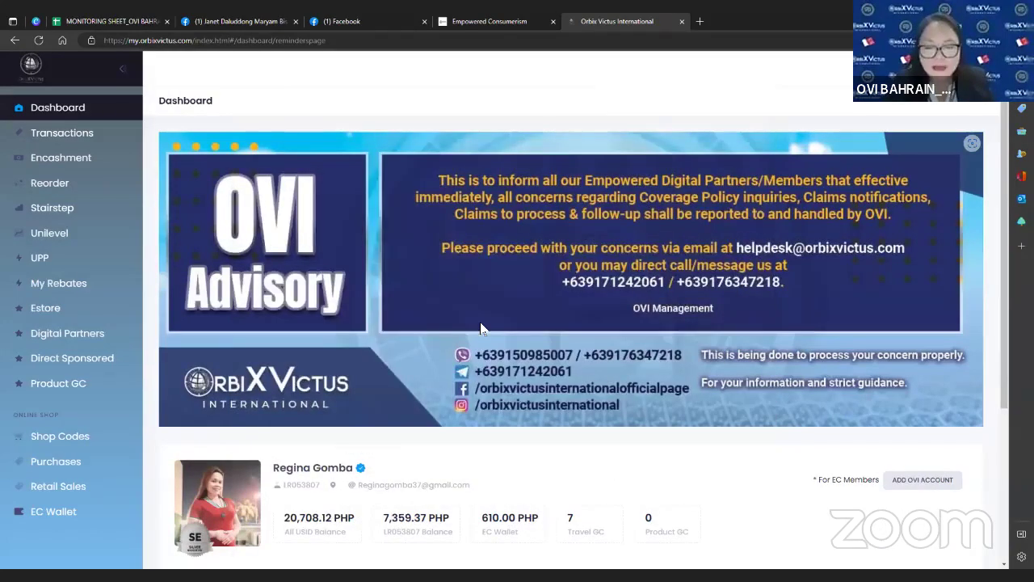
scroll(483, 330, "down", 2)
scroll(483, 331, "down", 2)
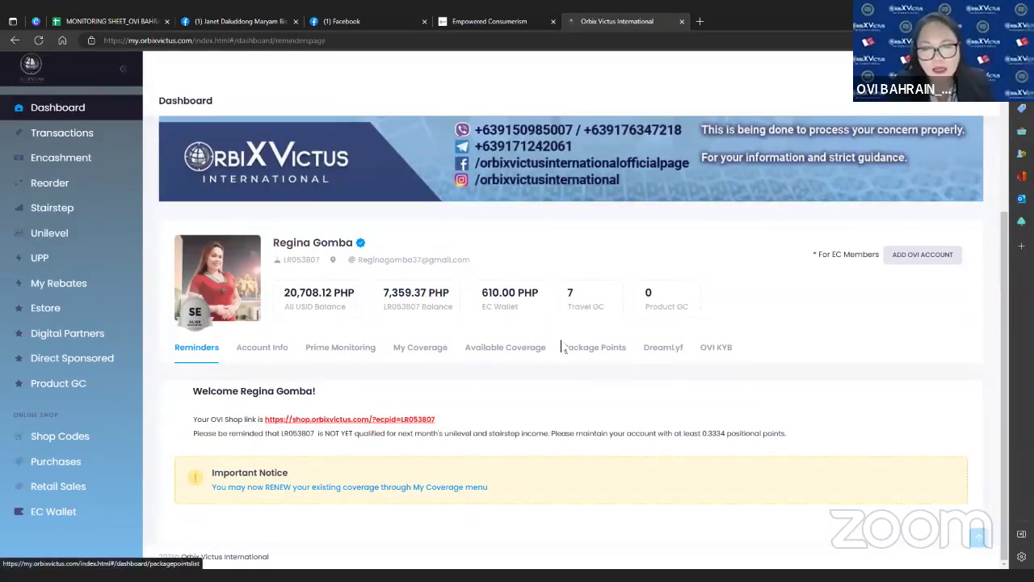
left_click(521, 356)
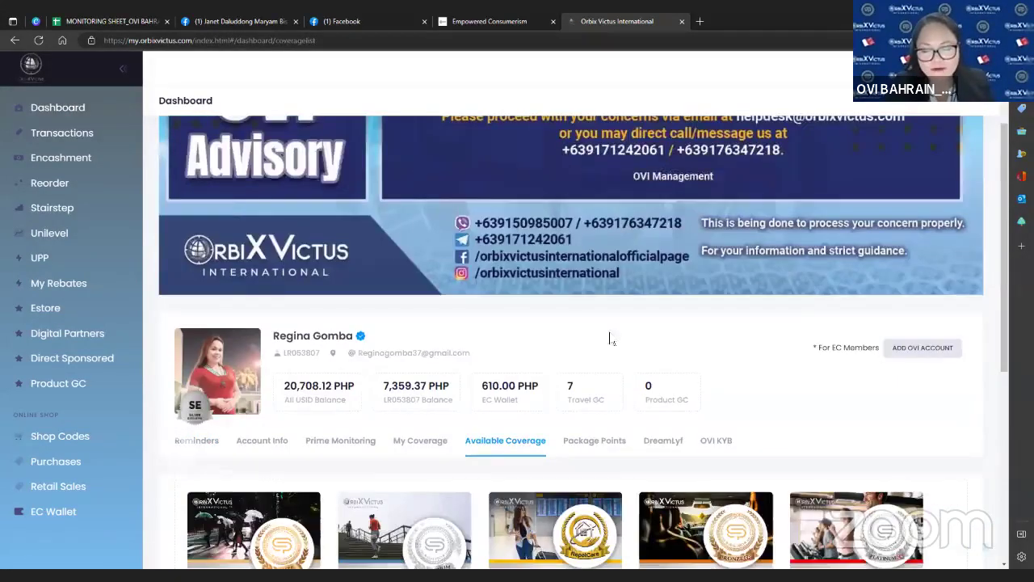
scroll(628, 334, "down", 4)
scroll(628, 334, "down", 2)
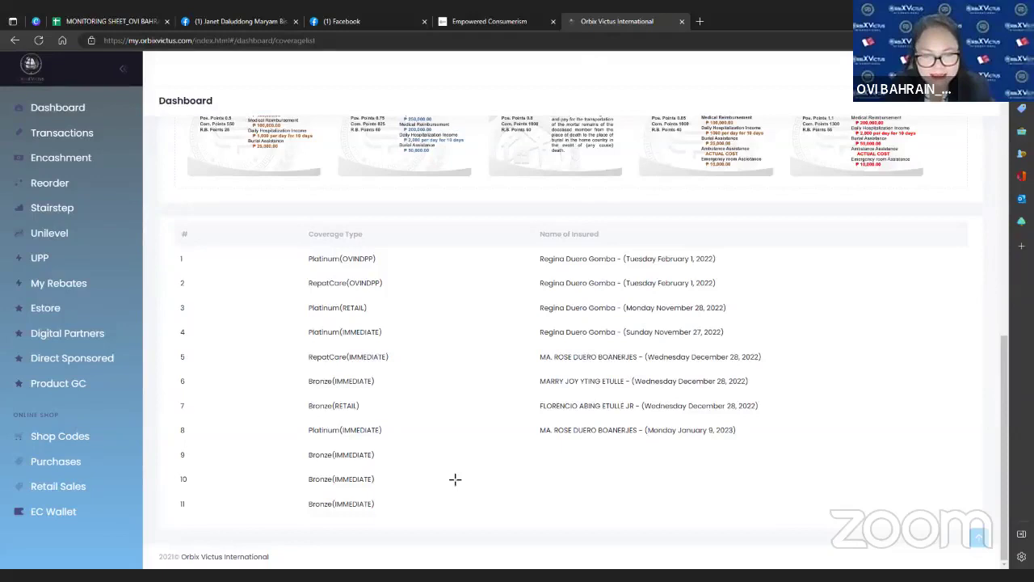
mouse_move(287, 421)
left_mouse_down()
mouse_move(779, 455)
mouse_move(781, 446)
left_mouse_up()
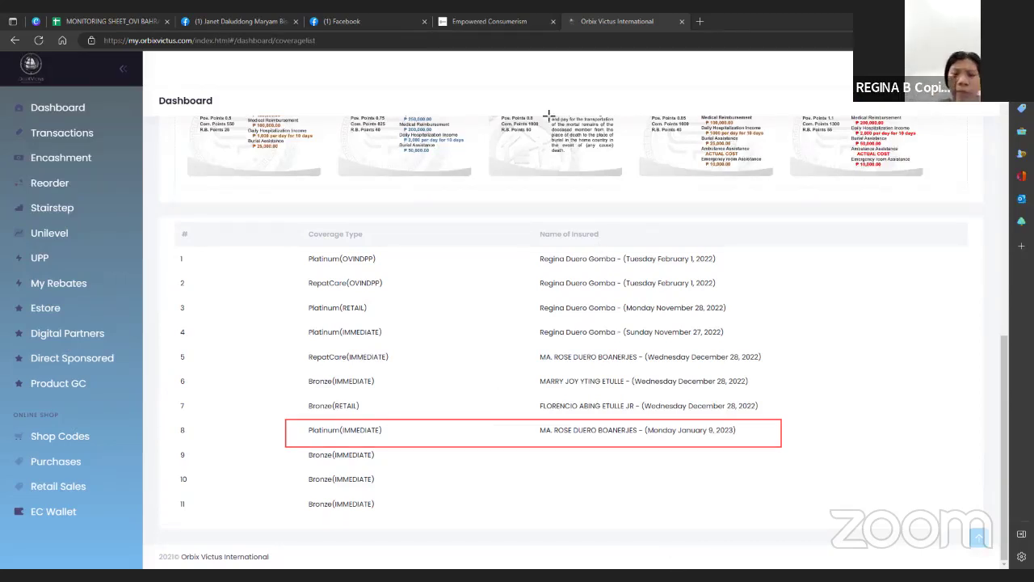
Step: Erase the row 8 marking and start a new coverage form from Digital Partners
left_click(489, 446)
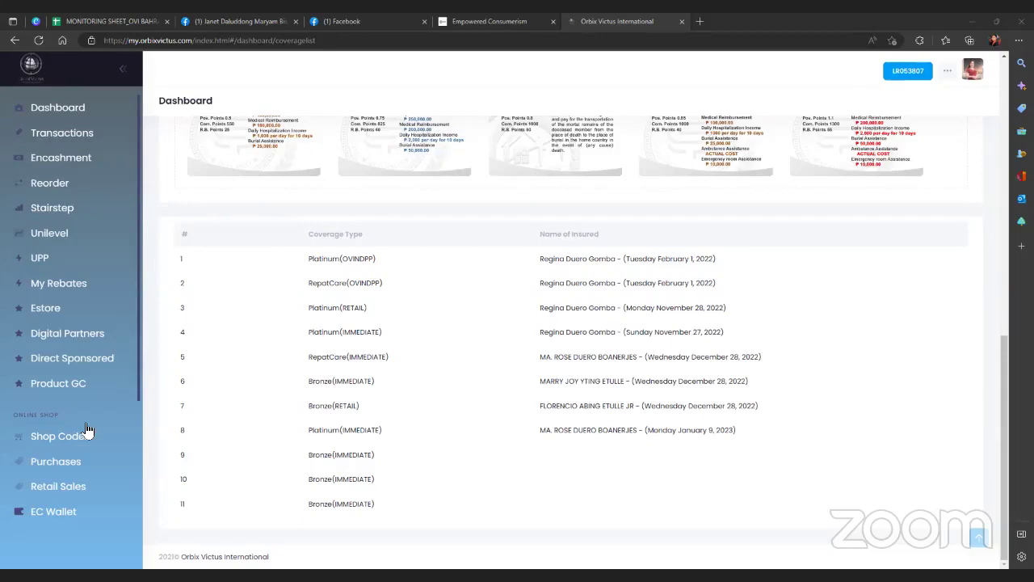
scroll(86, 431, "down", 1)
scroll(543, 426, "up", 6)
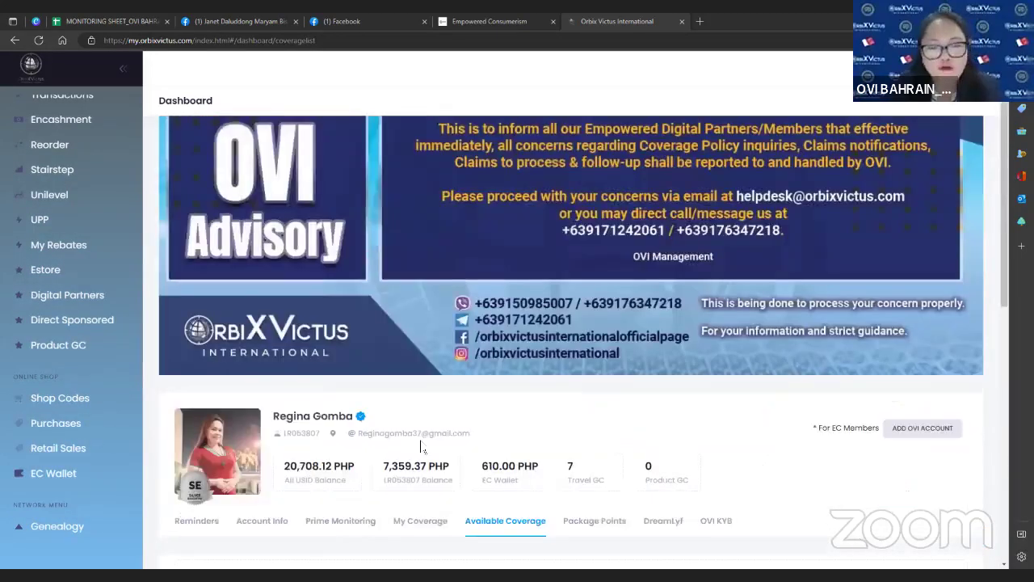
scroll(658, 444, "up", 1)
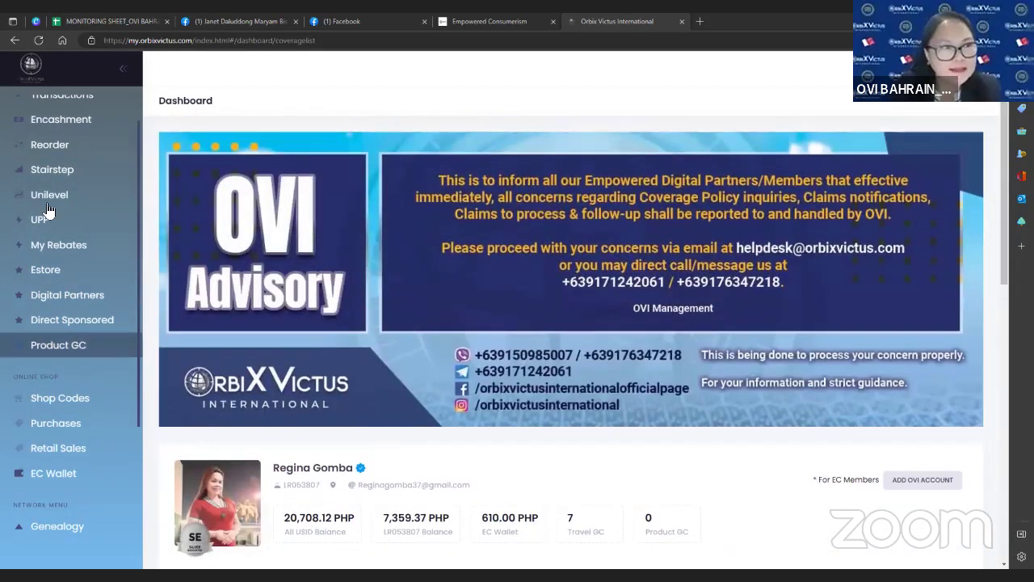
left_click(71, 296)
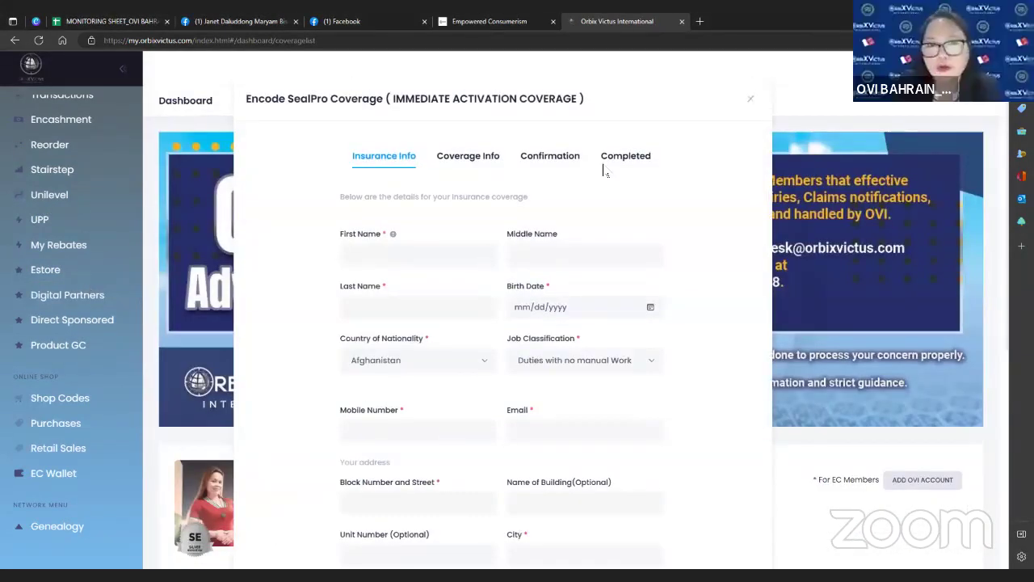
left_click(439, 256)
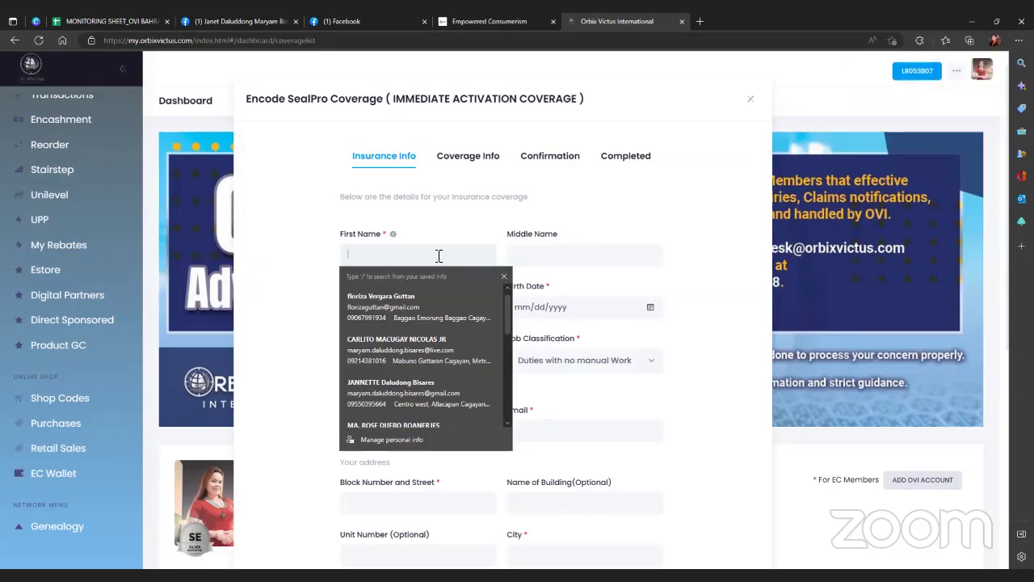
type("Rac")
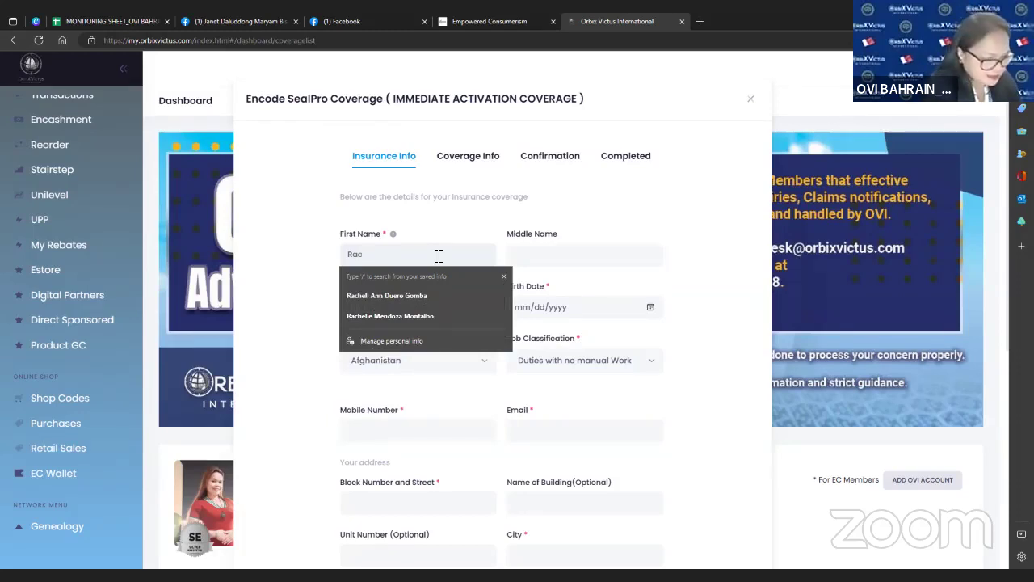
type("he")
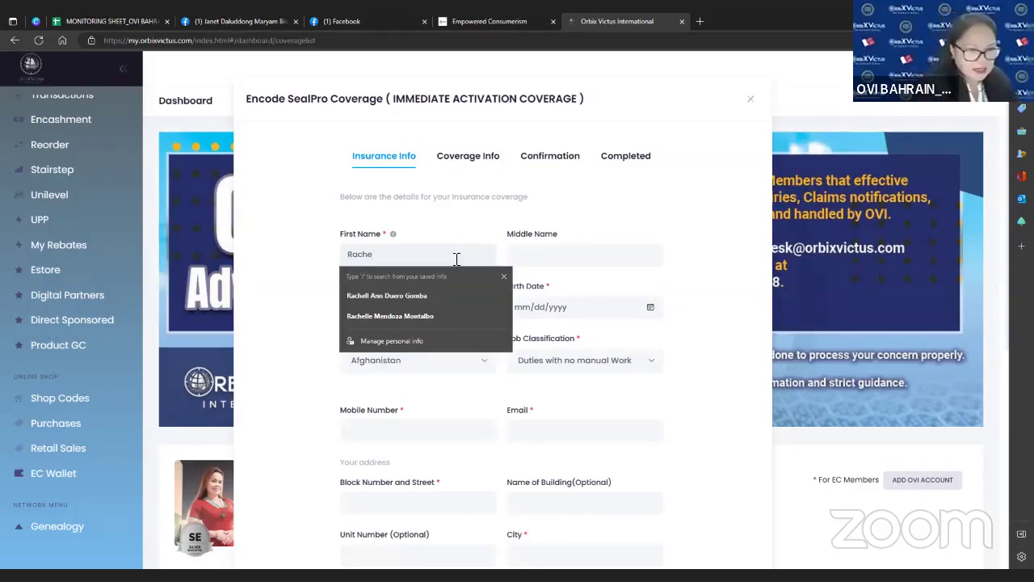
type("ll")
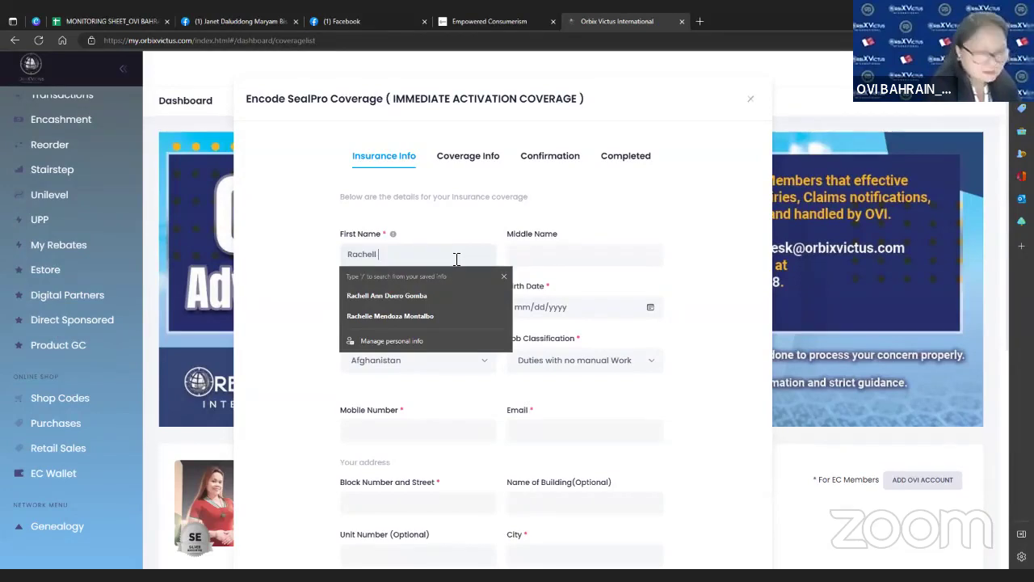
type(" Ann")
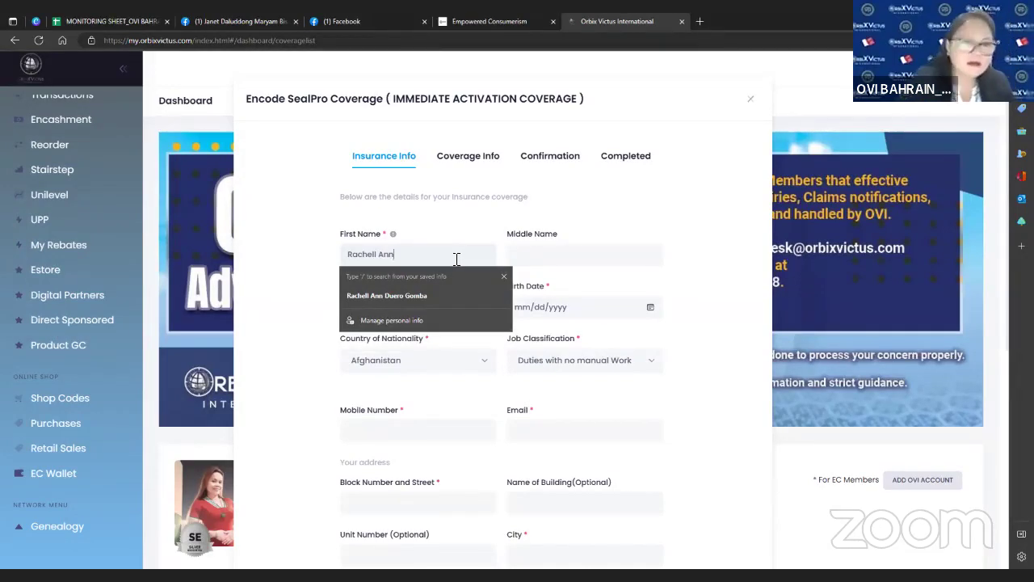
left_click(427, 293)
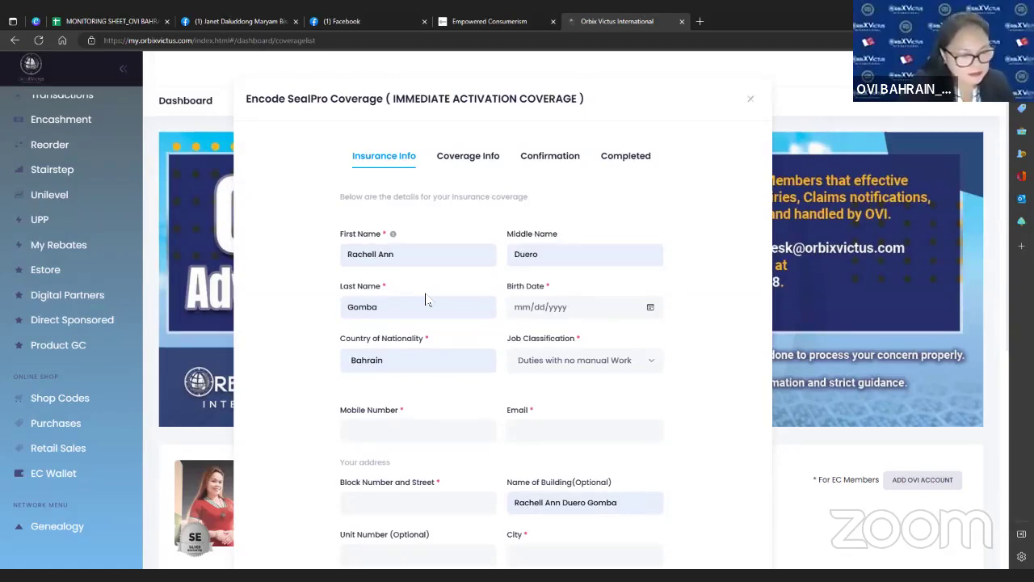
left_click(523, 312)
type("04/04/")
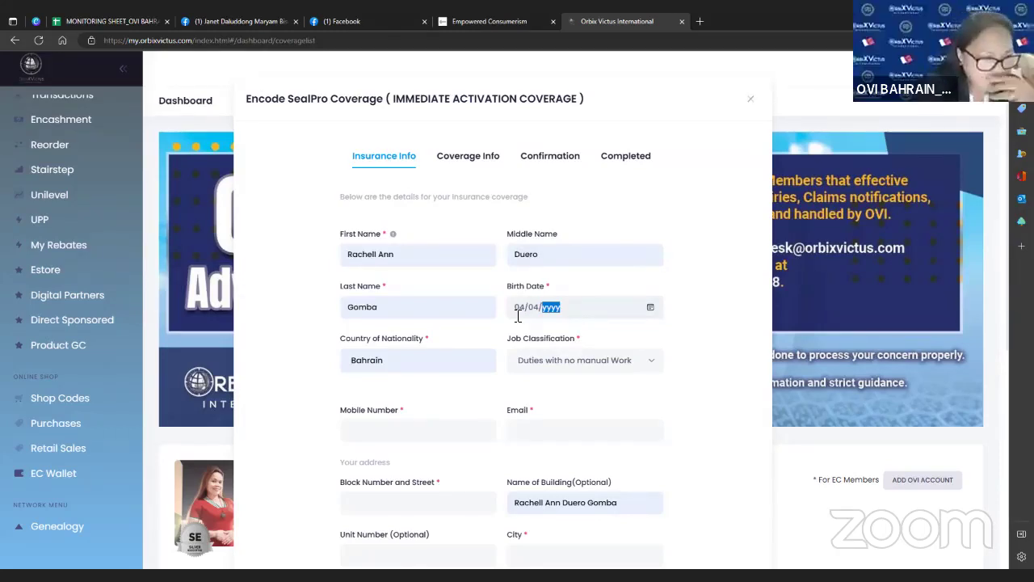
type("2004")
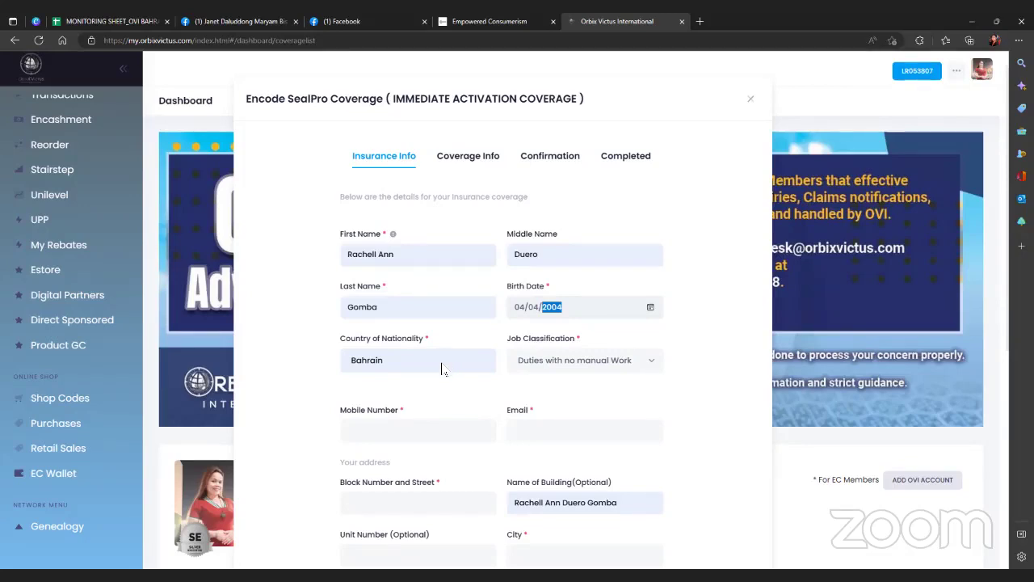
Step: Choose Philippines in the Country of Nationality list, jumping there by typing P
left_click(443, 369)
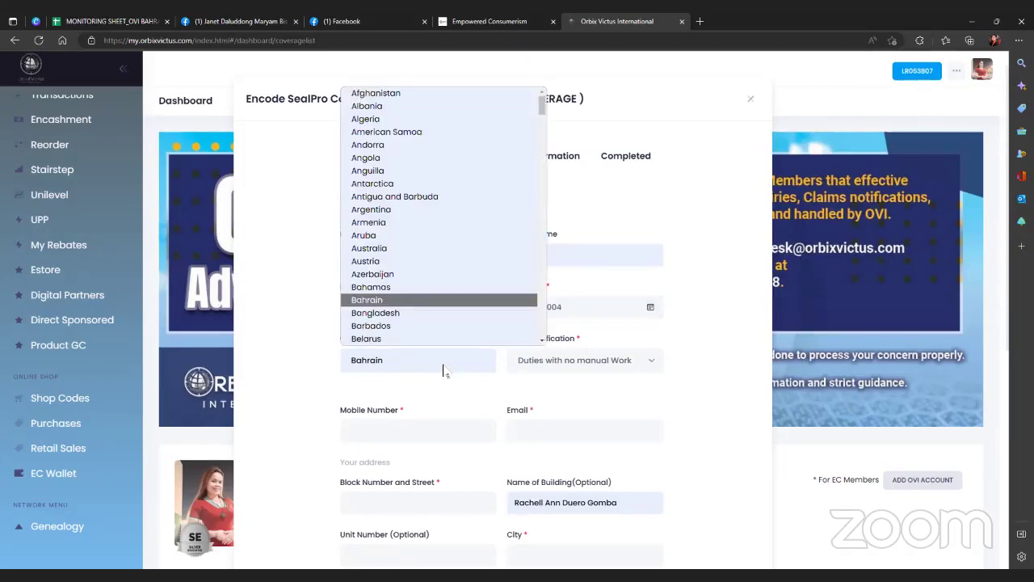
left_click(406, 367)
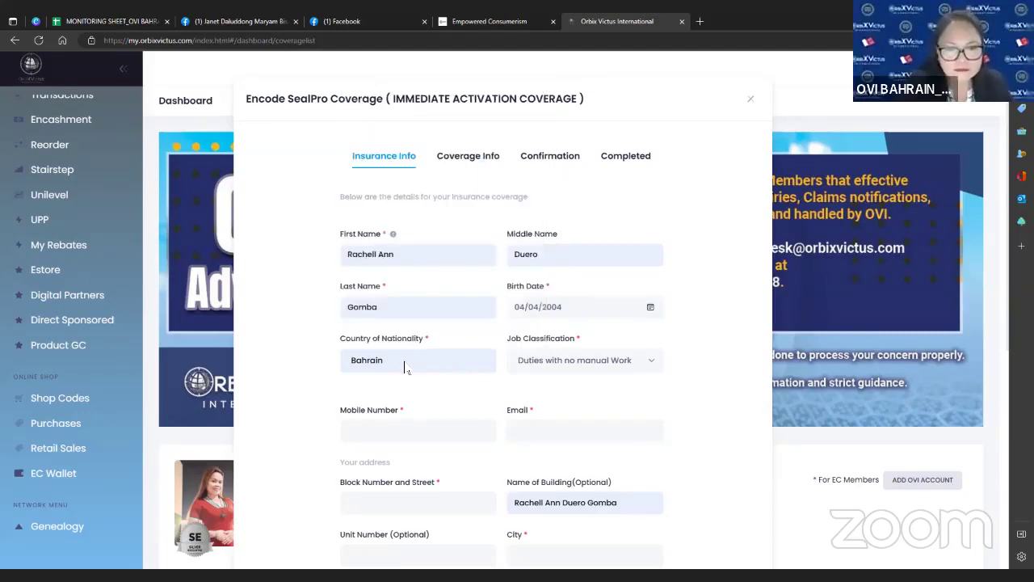
left_click(405, 367)
left_click(403, 367)
left_click(406, 366)
key("p")
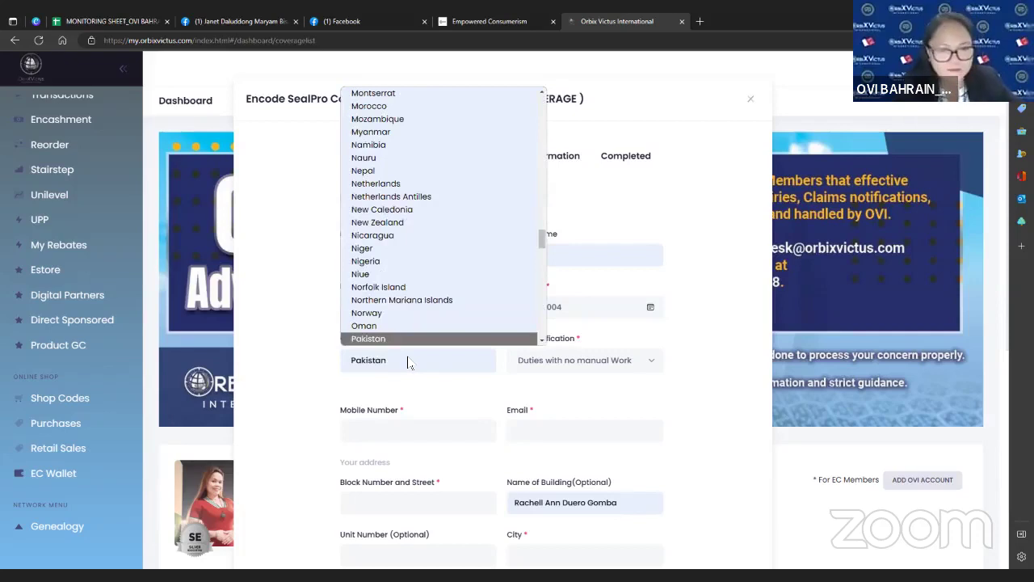
key("h")
left_click(430, 370)
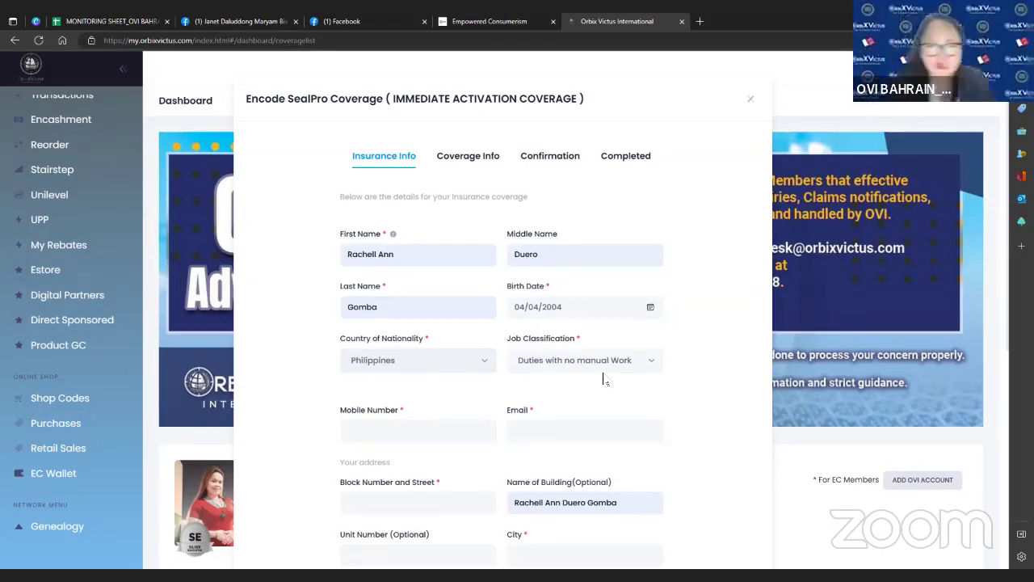
Step: Type the insured's mobile number, correcting one mistyped digit
left_click(414, 435)
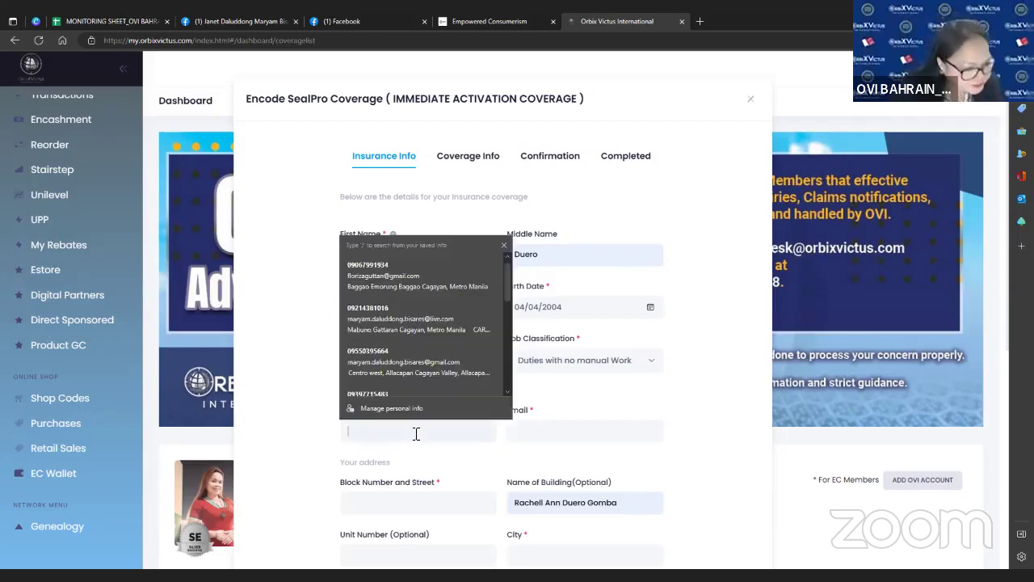
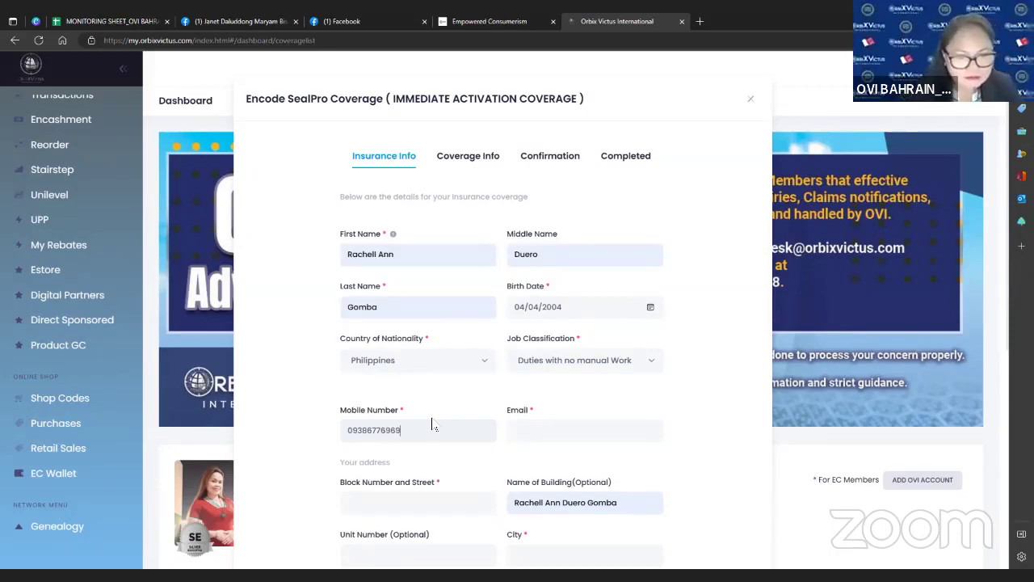
left_click(562, 431)
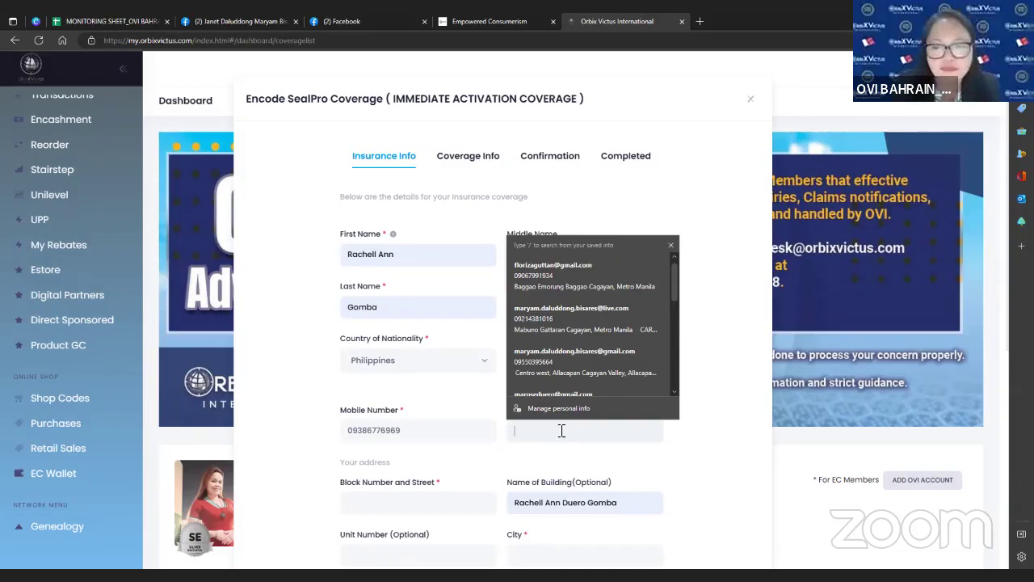
Step: Dismiss the saved suggestions and type the insured's email address into the Email field
left_click(478, 443)
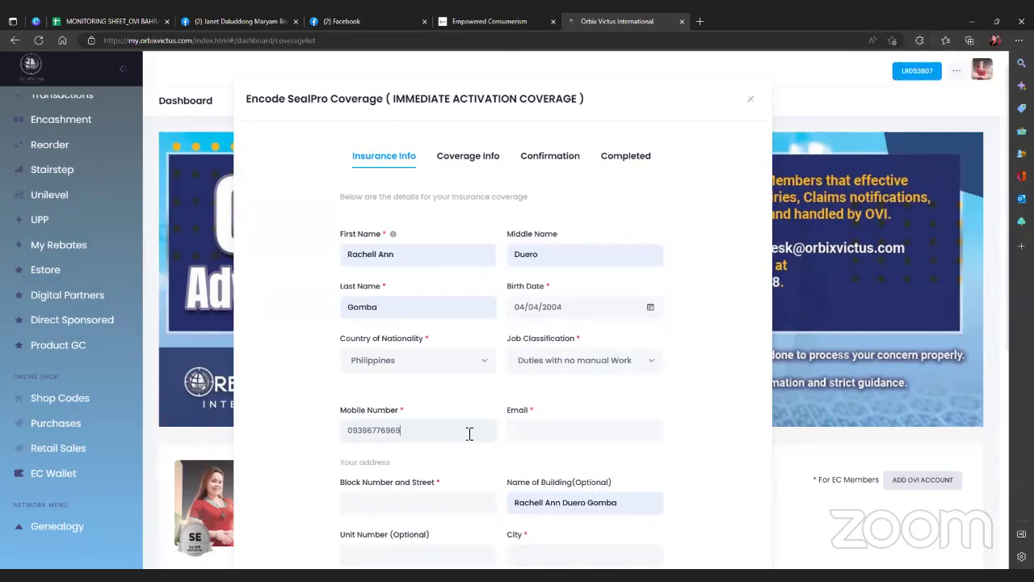
left_click(563, 432)
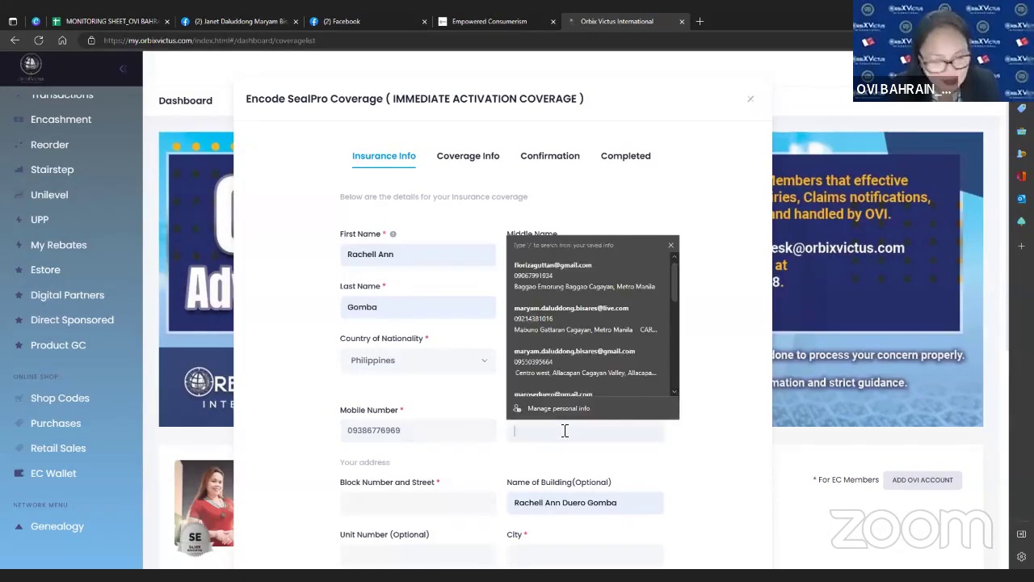
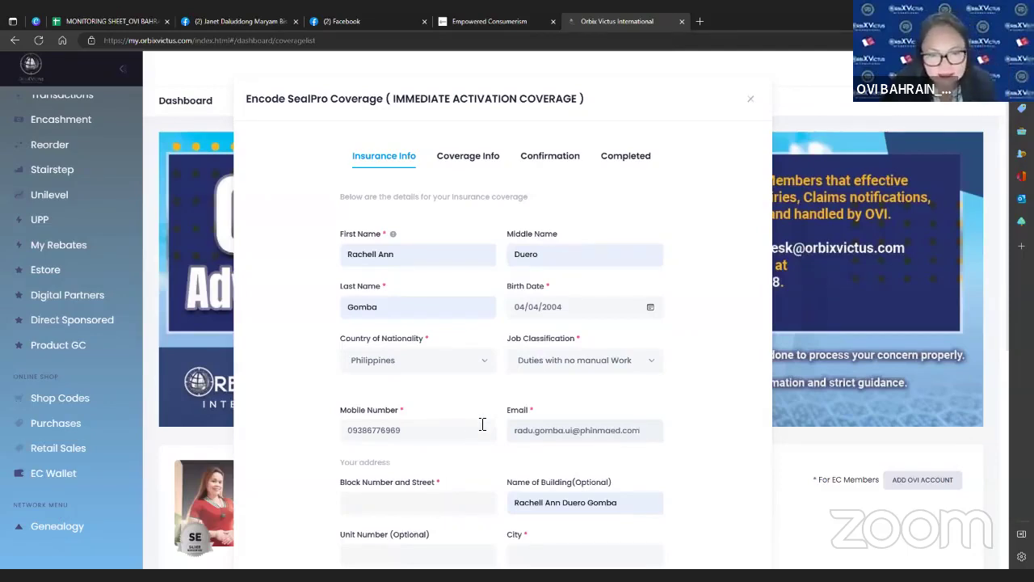
Step: Empty the wrongly autofilled building name and enter the insured's block and street address
scroll(414, 358, "down", 1)
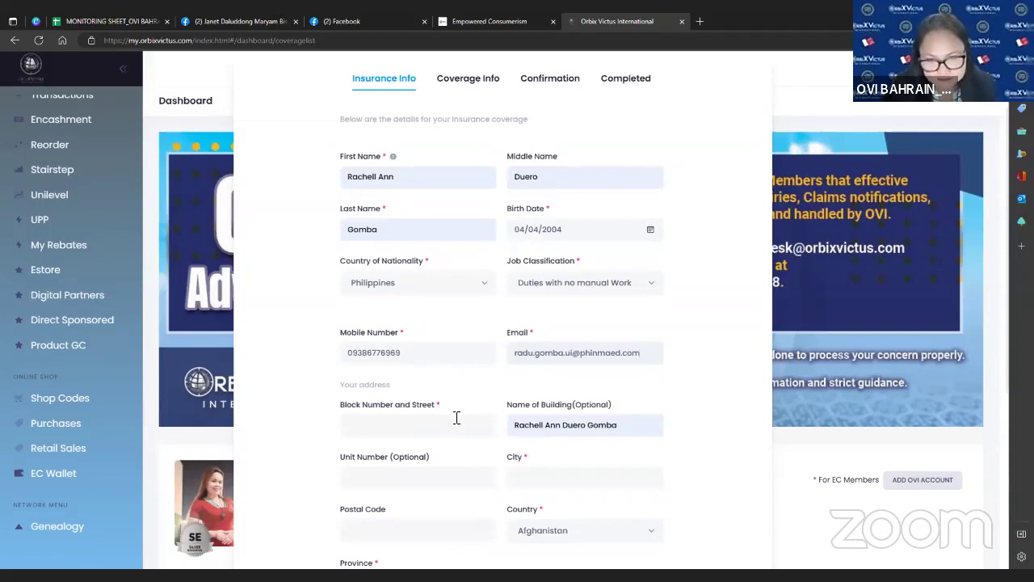
scroll(456, 418, "up", 1)
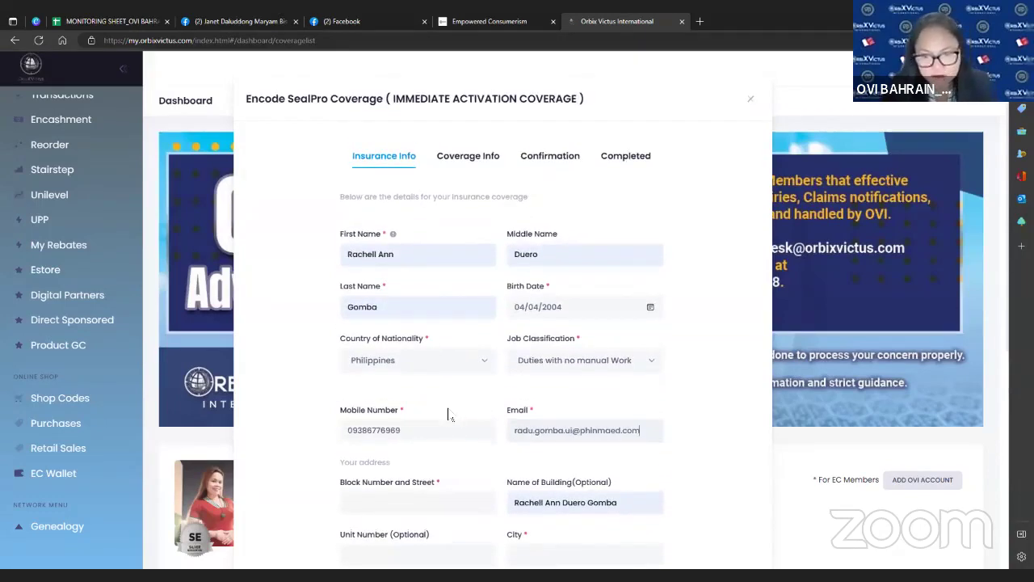
scroll(449, 415, "down", 1)
left_click(603, 426)
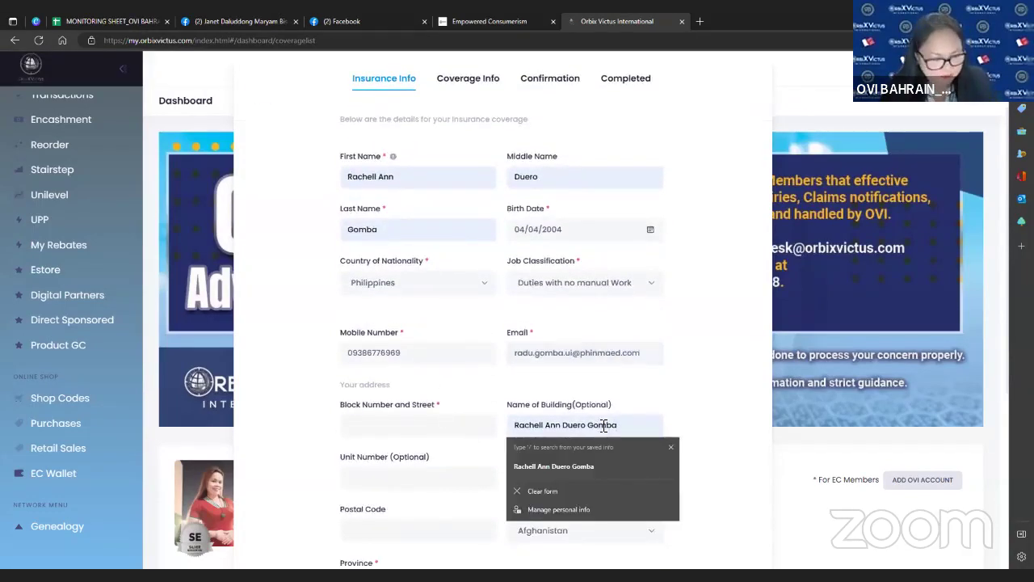
key("ctrl+BackSpace")
key("ctrl+BackSpace")
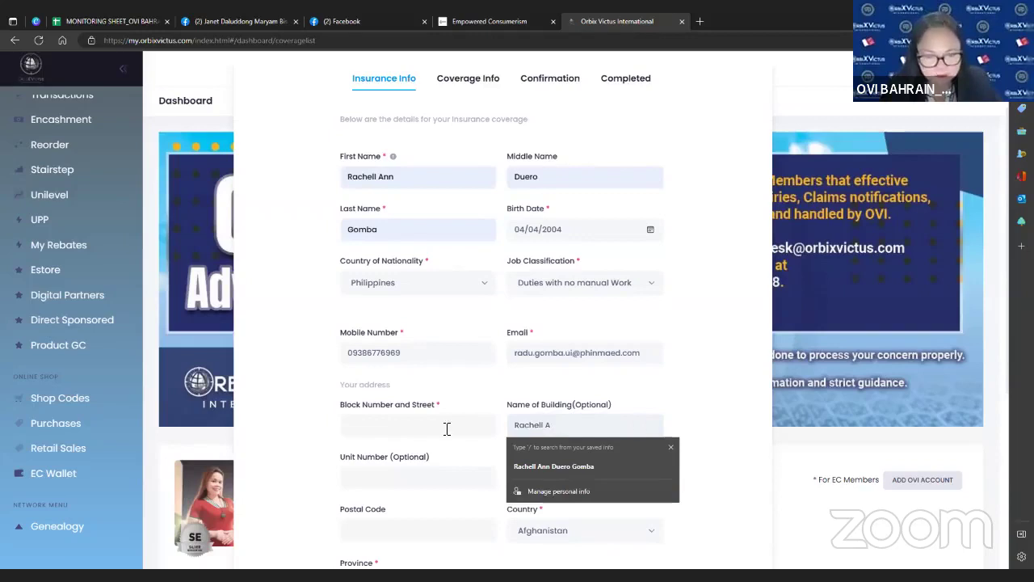
key("BackSpace")
key("BackSpace")
key("BackSpace")
key("BackSpace")
key("BackSpace")
key("BackSpace")
key("BackSpace")
key("BackSpace")
key("BackSpace")
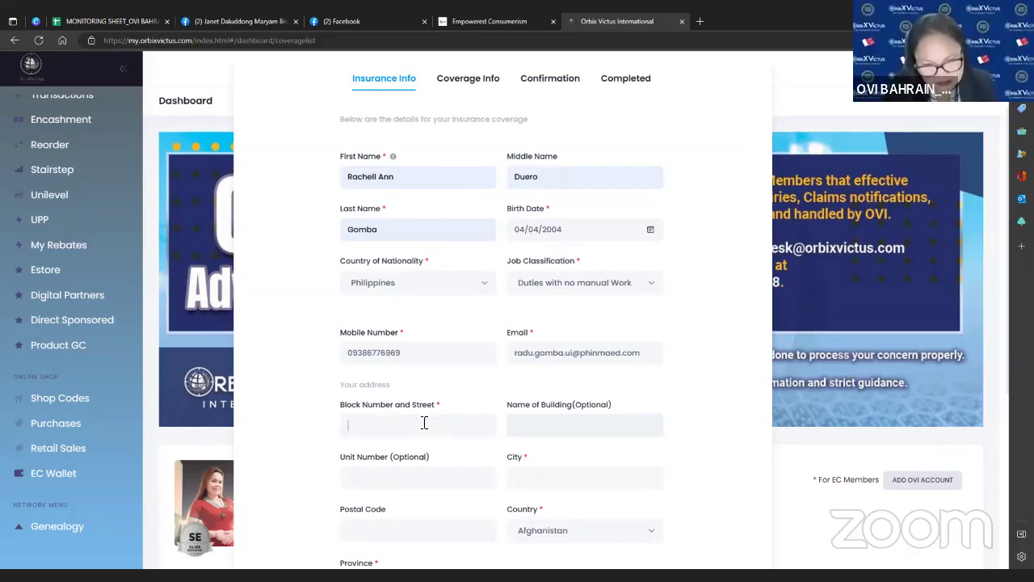
left_click(424, 421)
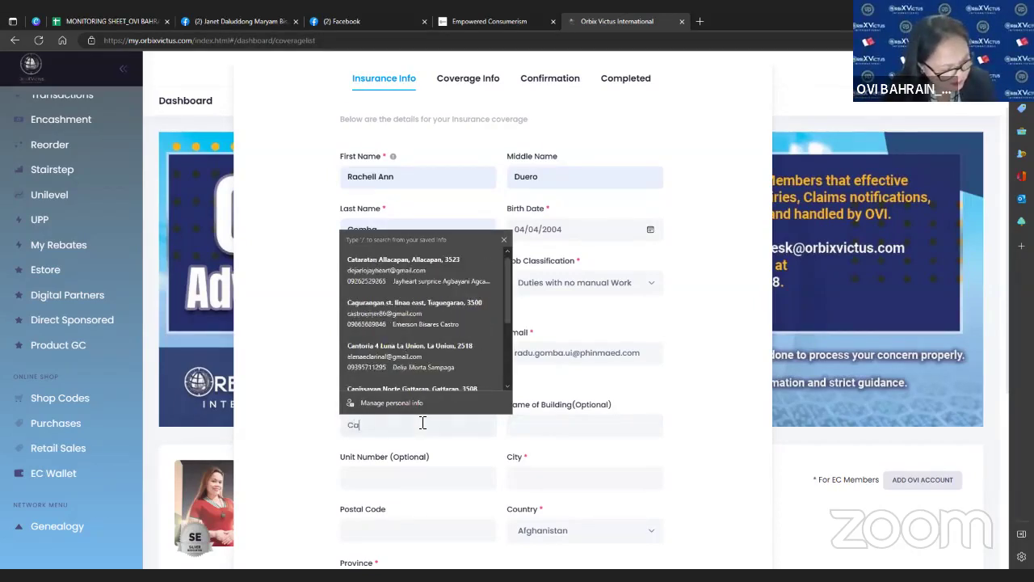
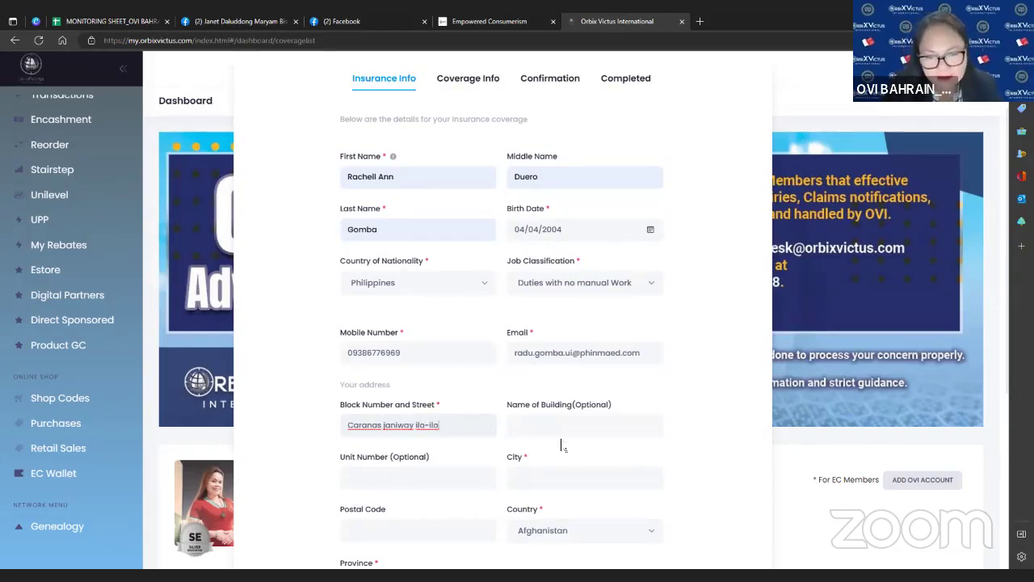
Step: Enter Ilo-ilo as the insured's city, ignoring the saved-address suggestions
left_click(549, 472)
left_click(551, 474)
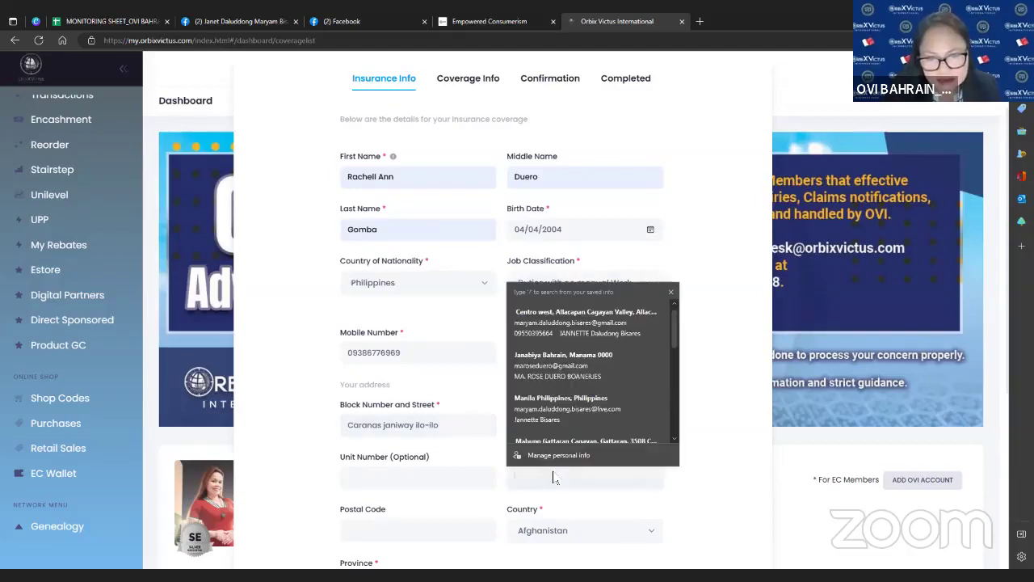
left_click(474, 482)
left_click(547, 478)
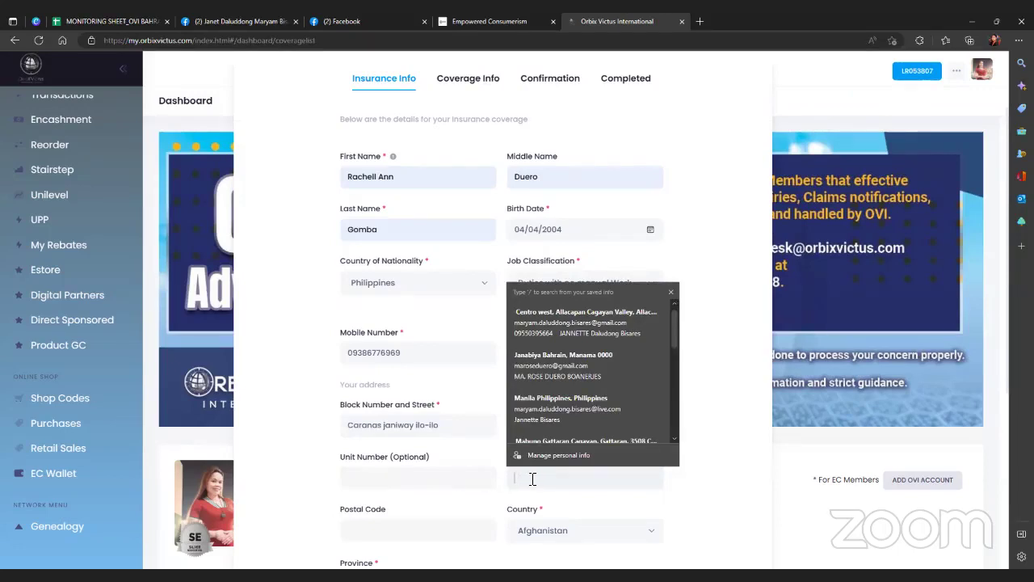
left_click(452, 481)
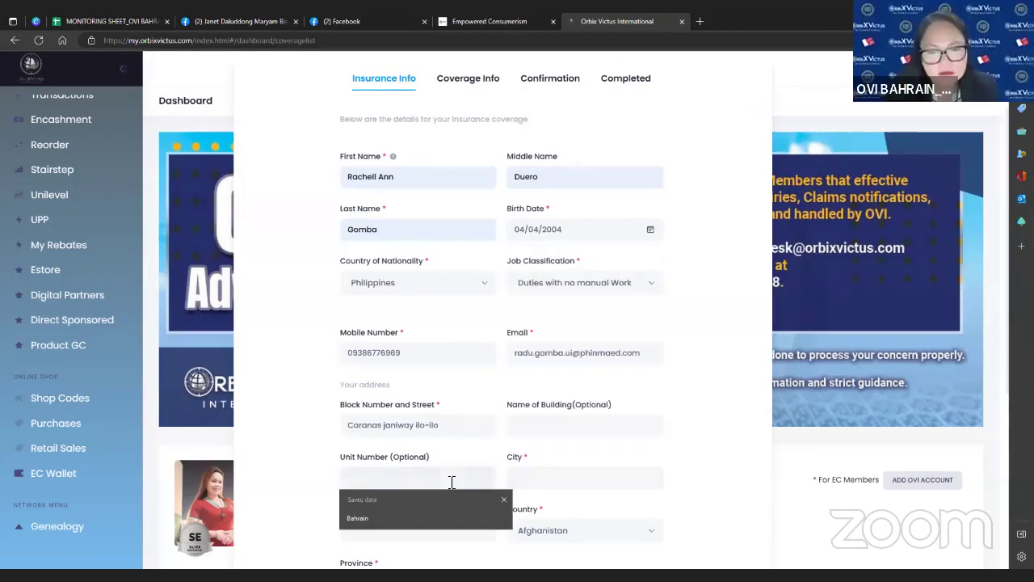
scroll(651, 455, "down", 1)
left_click(571, 417)
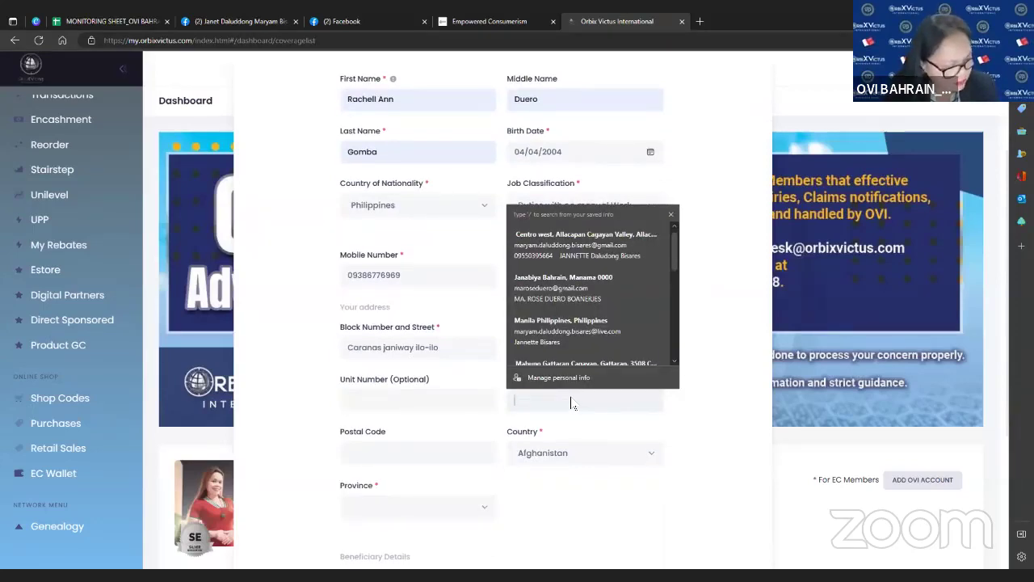
type("I")
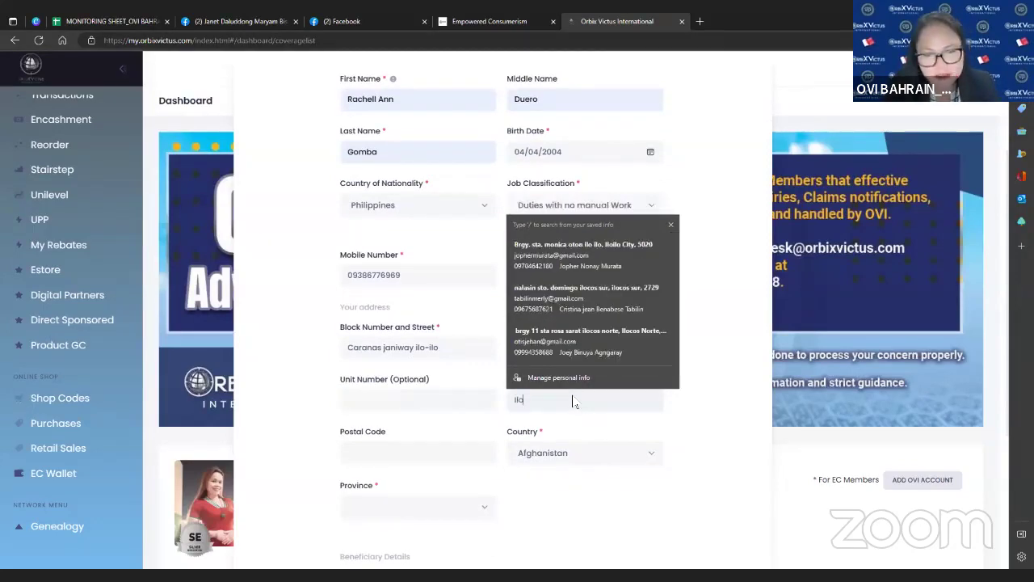
type("lo")
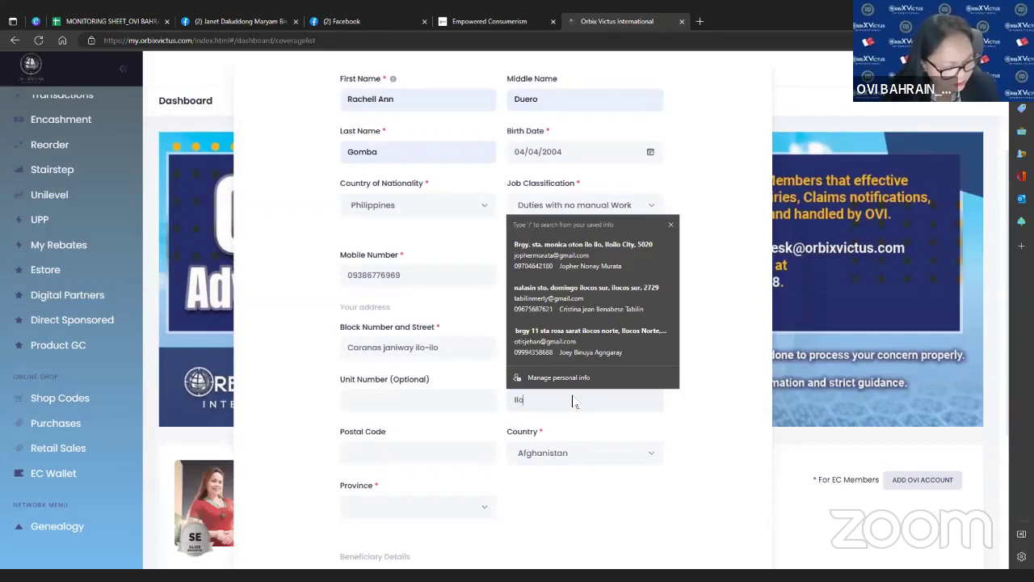
type("-ilo")
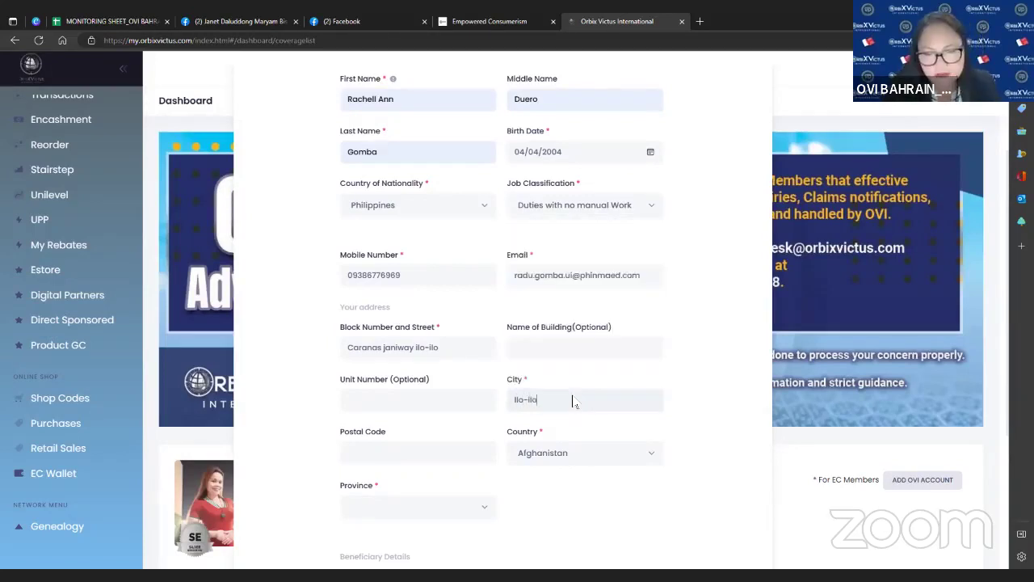
Step: Select Philippines as the address country
left_click(646, 457)
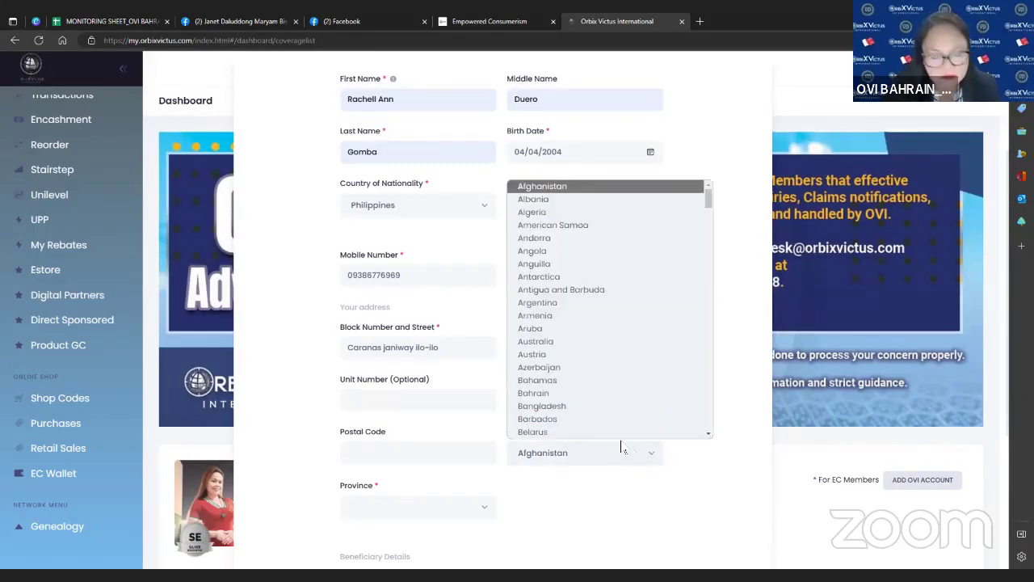
key("p")
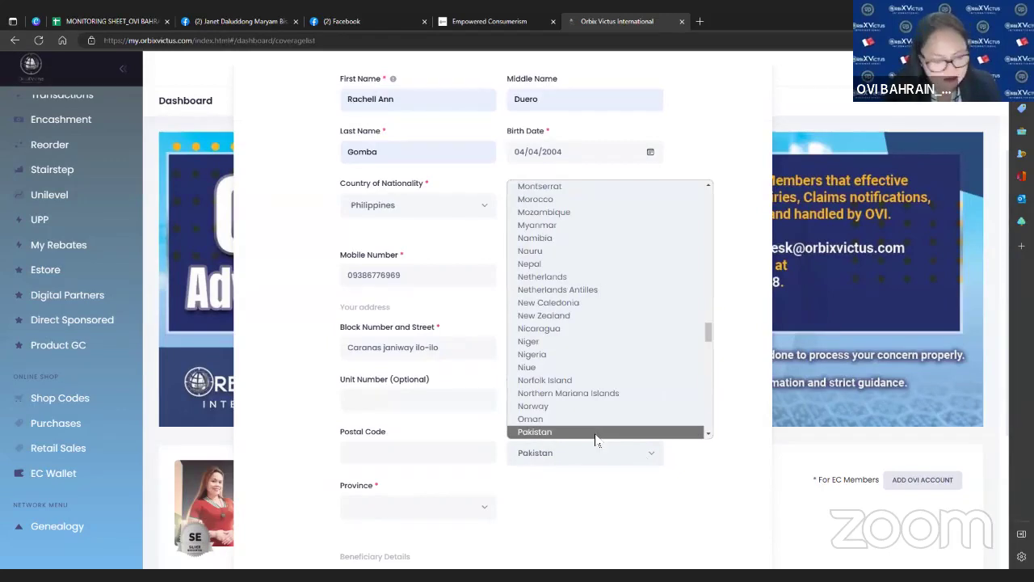
left_click(647, 456)
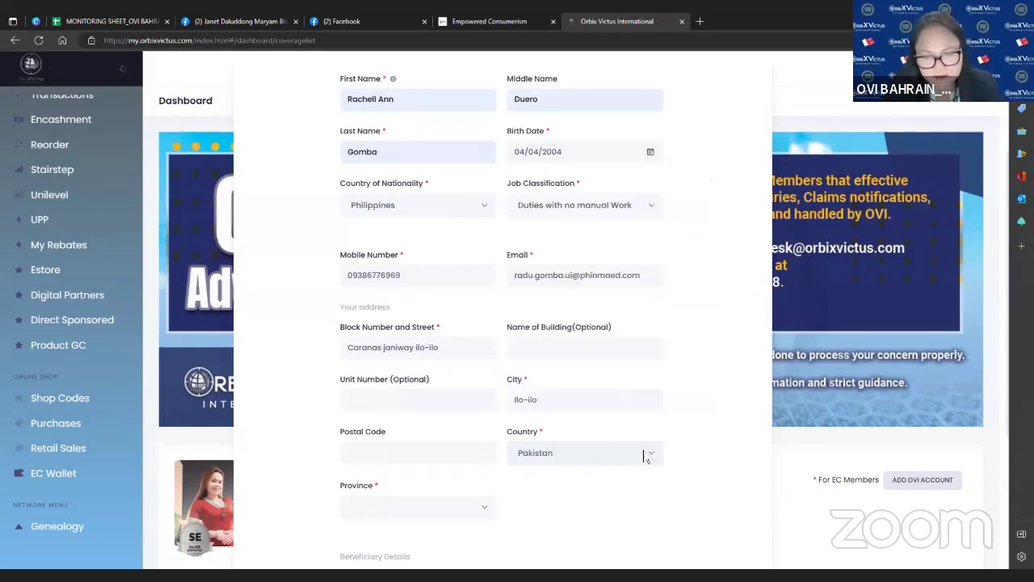
left_click(645, 457)
key("Down")
key("Down")
key("Down")
key("Down")
key("Down")
key("Down")
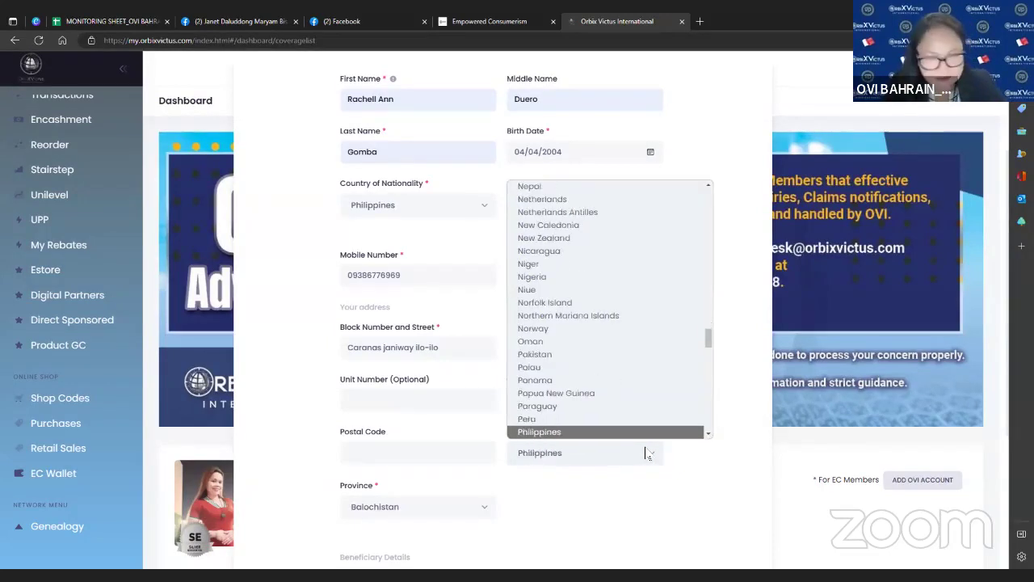
left_click(647, 454)
Step: Enter 5034 as the postal code
left_click(426, 458)
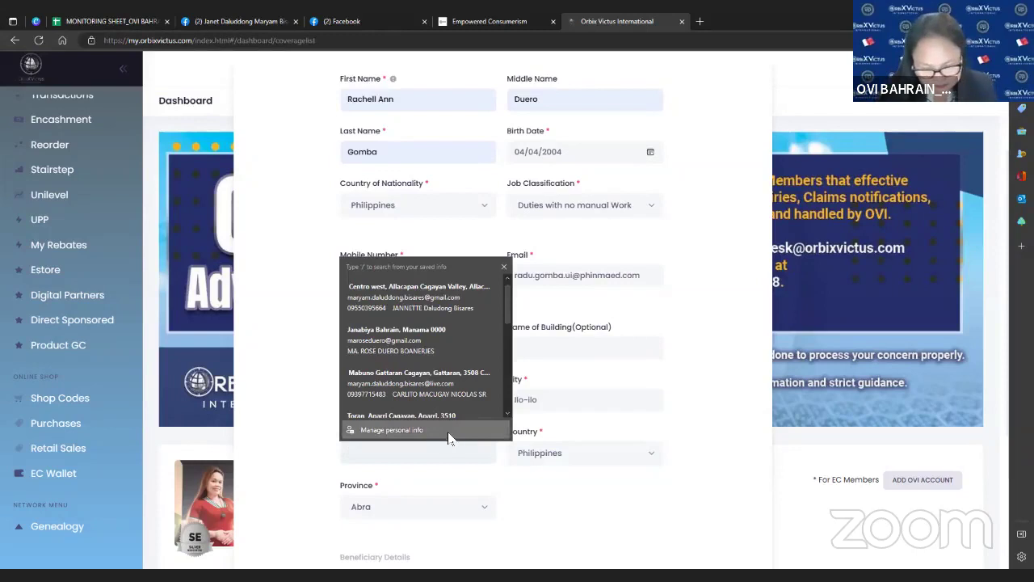
scroll(450, 432, "down", 1)
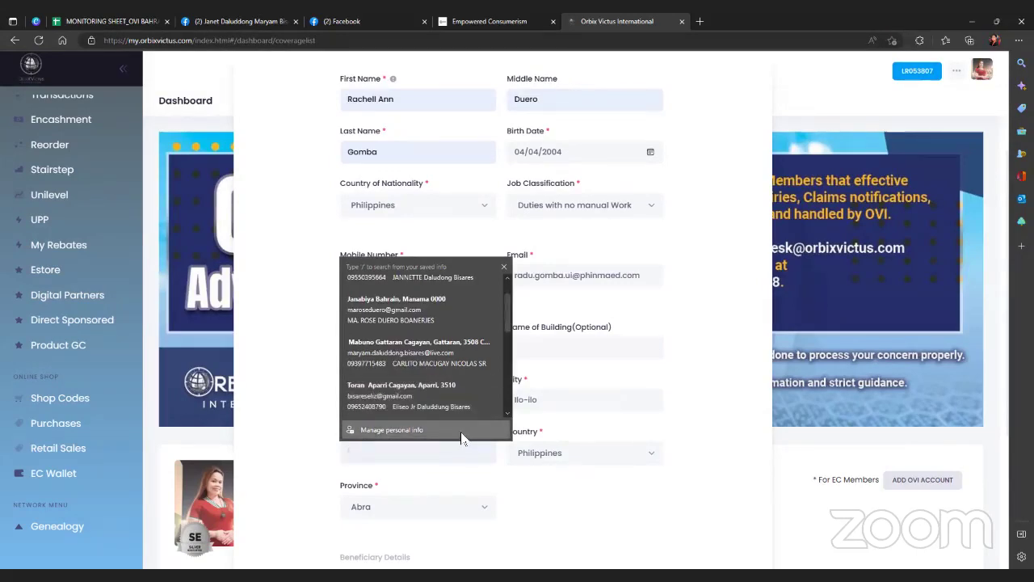
type("50")
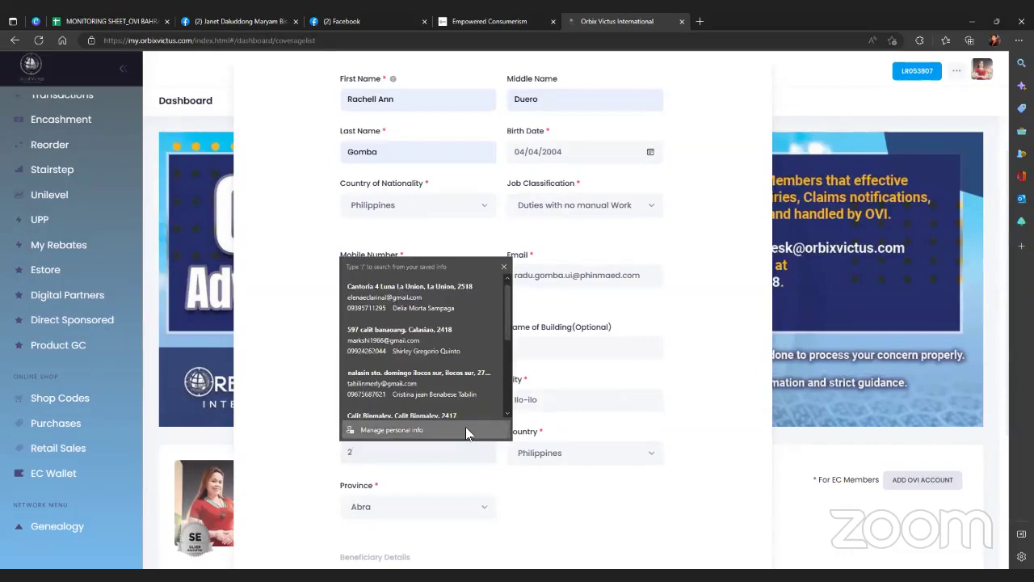
type("3")
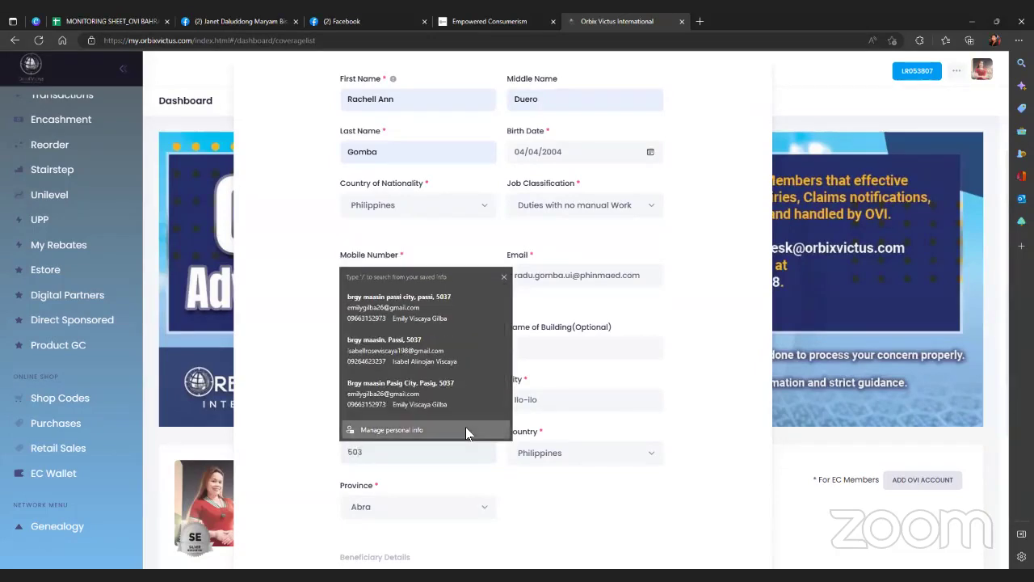
type("4")
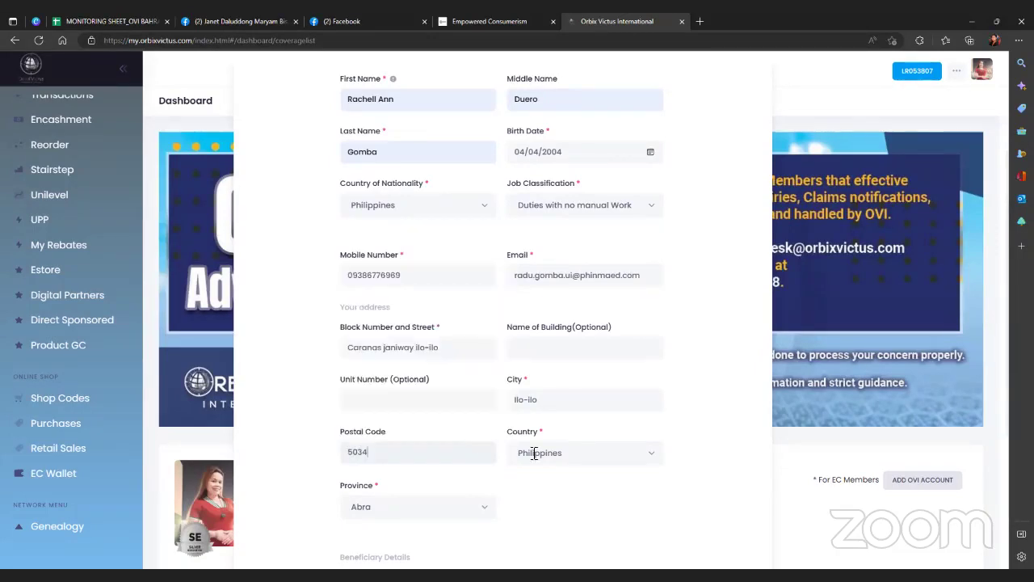
Step: Choose Iloilo from the Province list
left_click(488, 510)
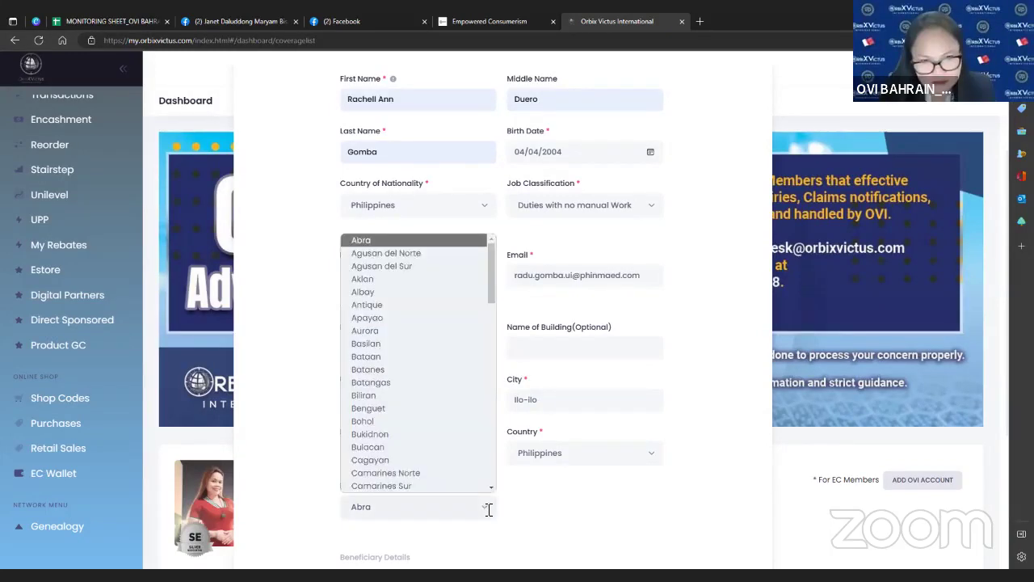
scroll(438, 450, "down", 5)
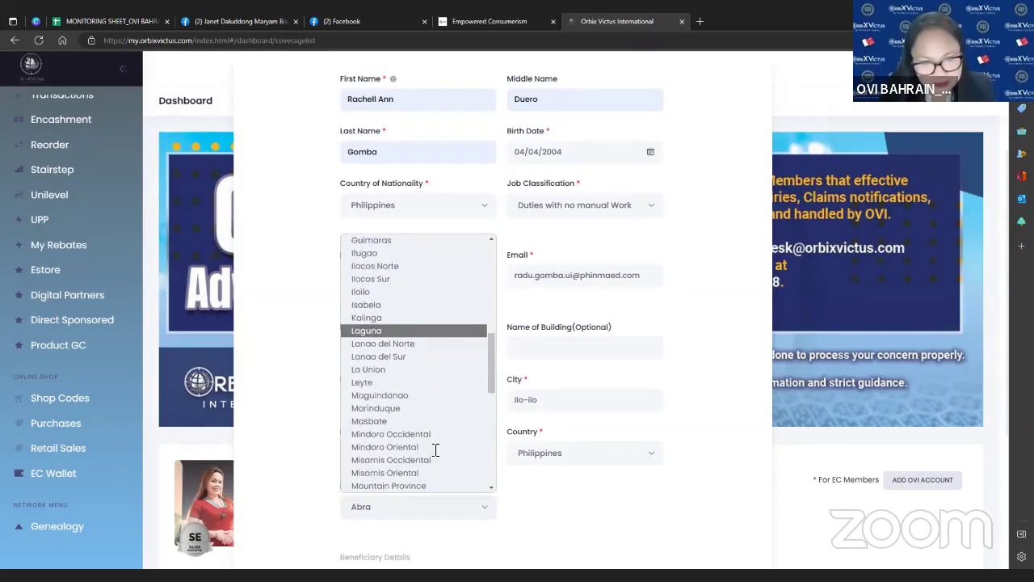
scroll(435, 450, "down", 9)
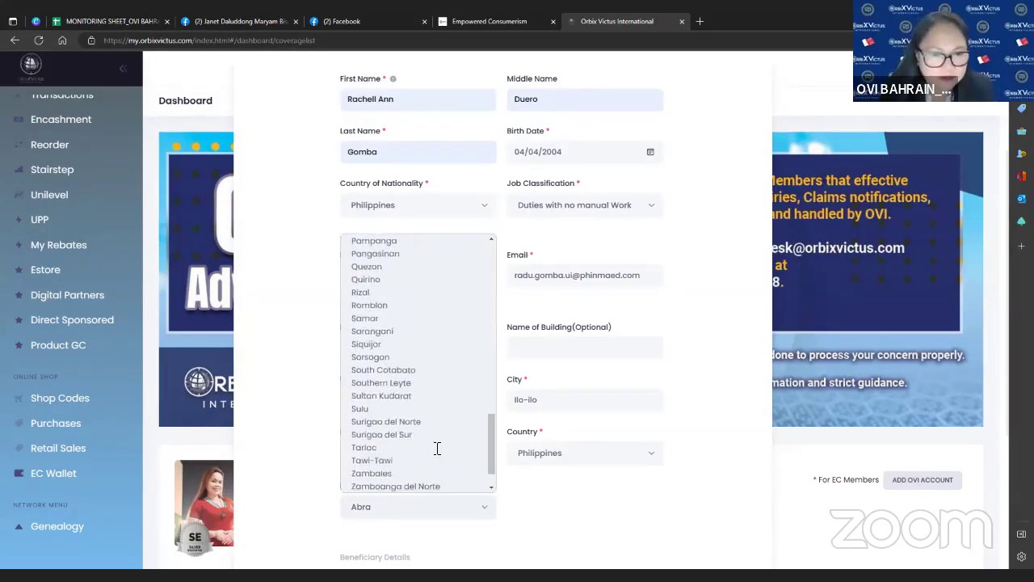
scroll(437, 449, "down", 2)
scroll(437, 444, "up", 9)
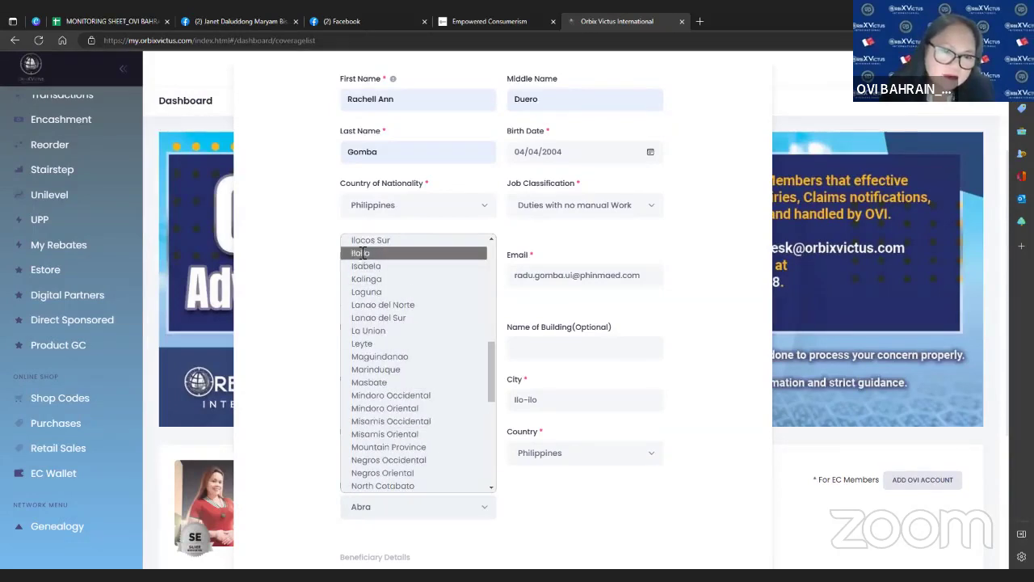
left_click(358, 254)
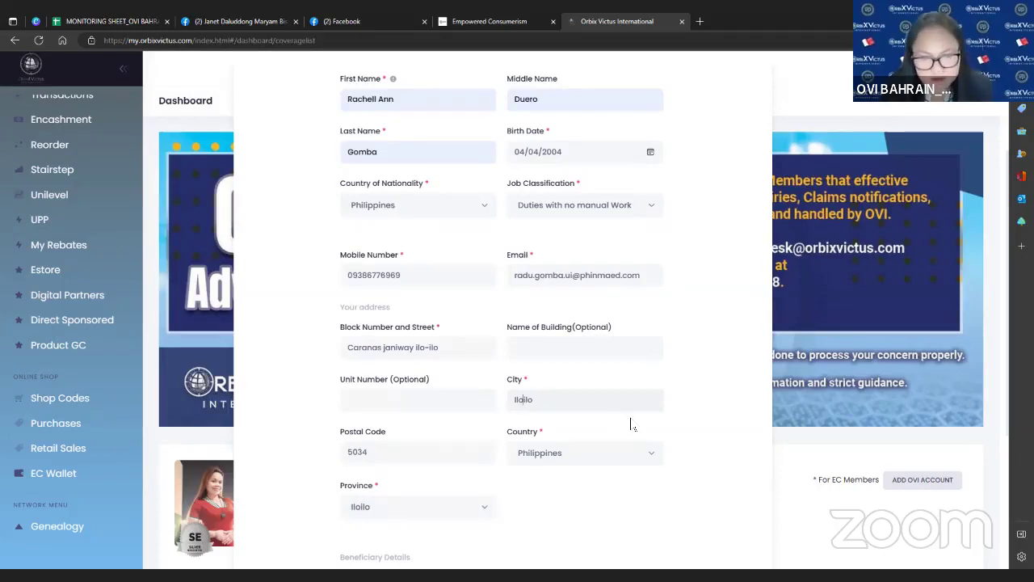
scroll(423, 469, "down", 2)
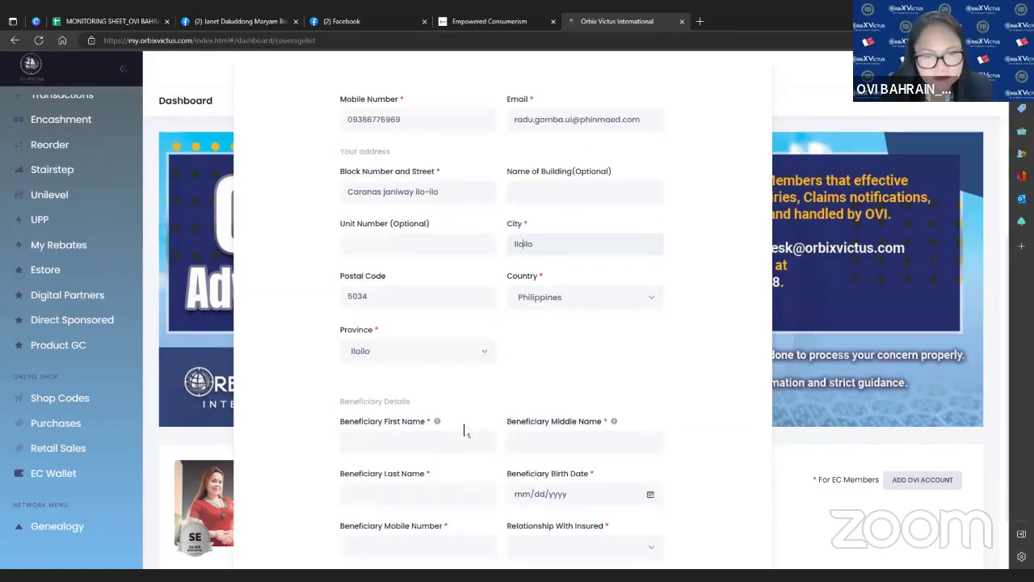
Step: Replace the insured's old mobile number with the new number
left_click(442, 442)
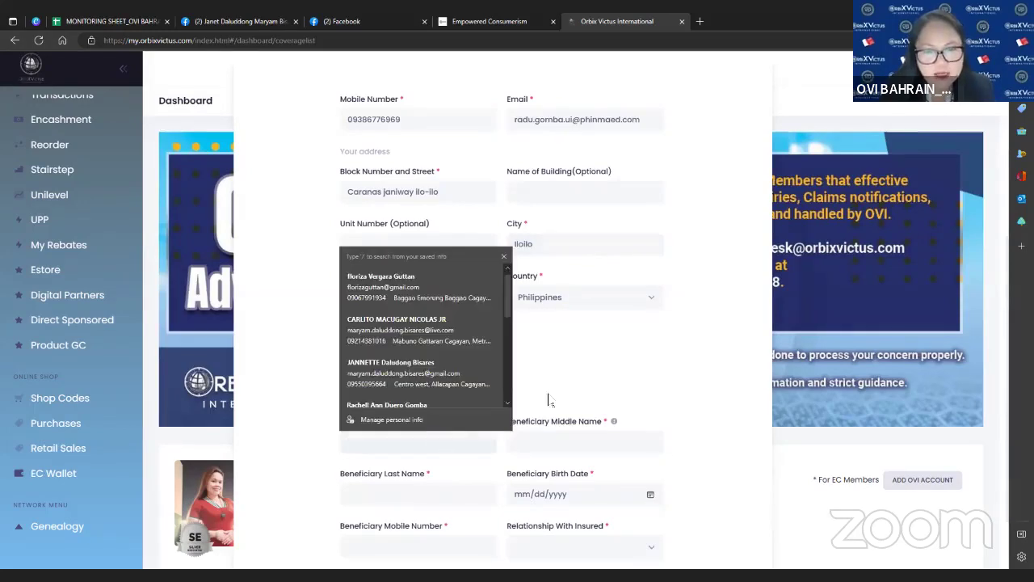
scroll(548, 400, "up", 3)
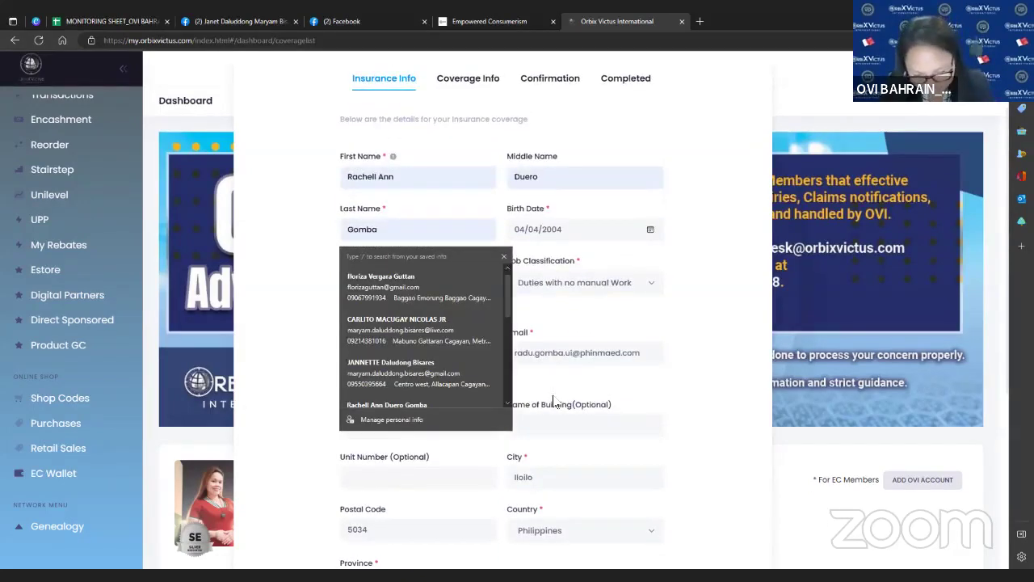
left_click(446, 178)
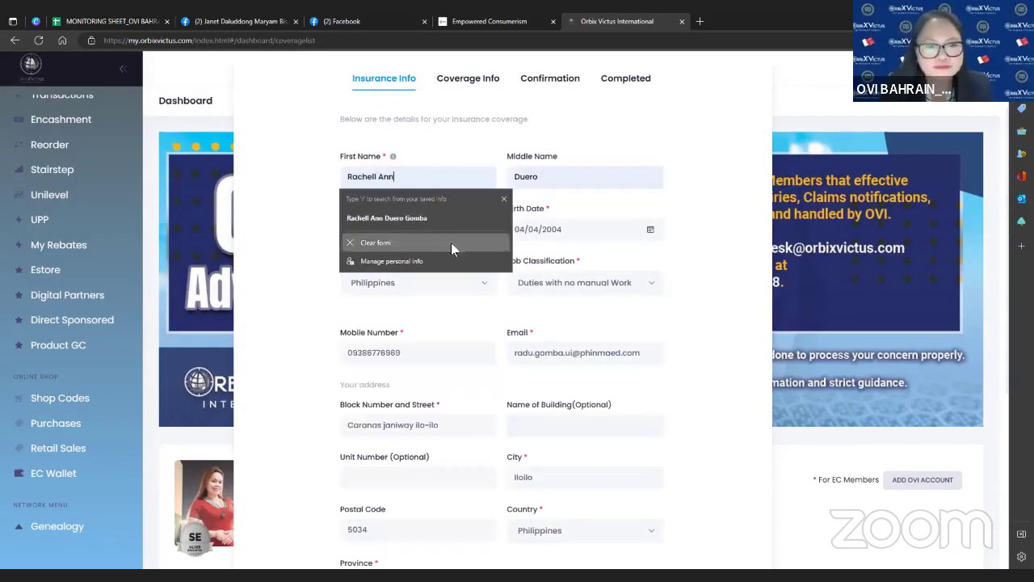
left_click(436, 356)
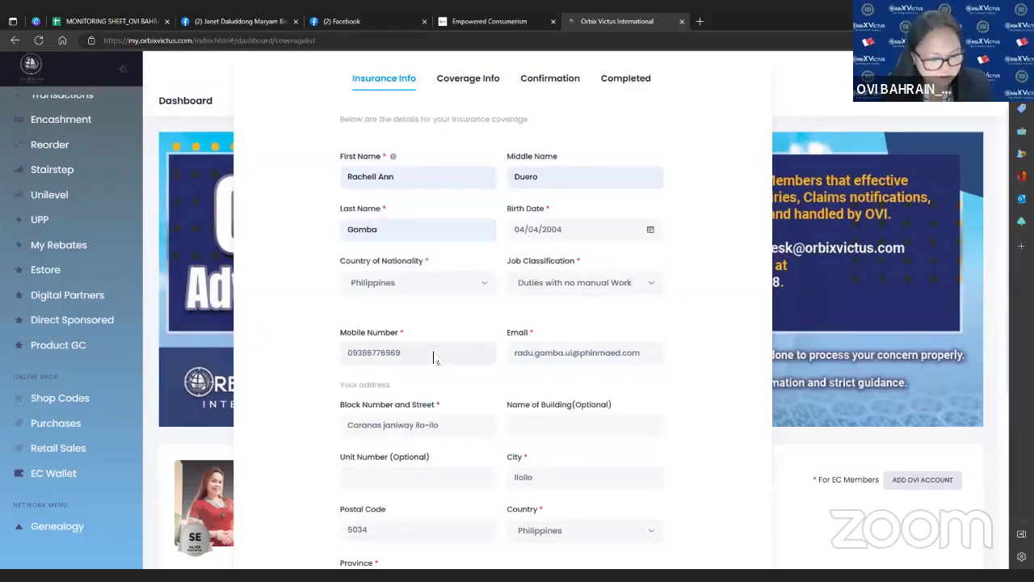
key("BackSpace")
key("BackSpace")
key("BackSpace")
key("BackSpace")
key("BackSpace")
key("BackSpace")
key("BackSpace")
key("BackSpace")
key("BackSpace")
key("BackSpace")
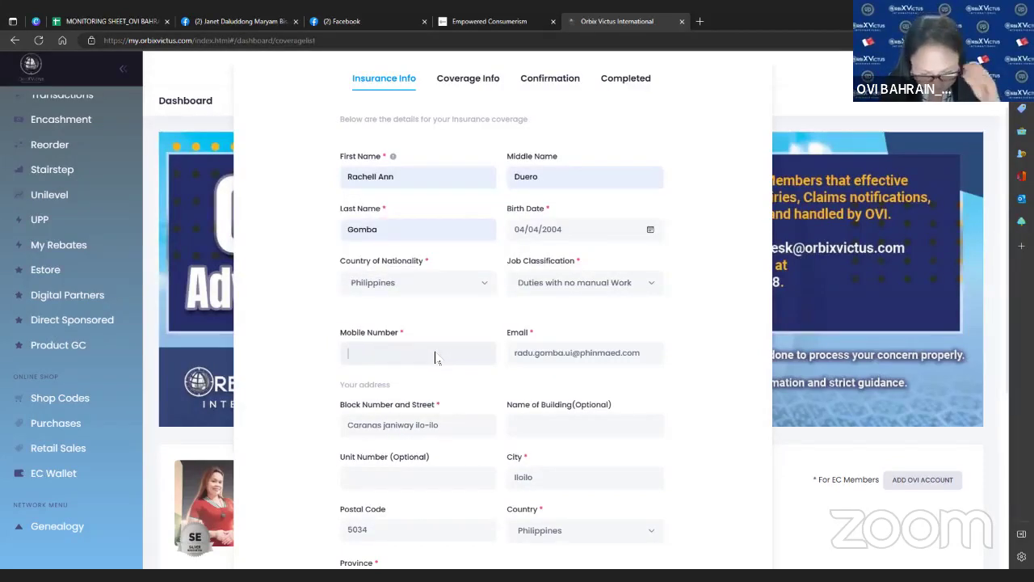
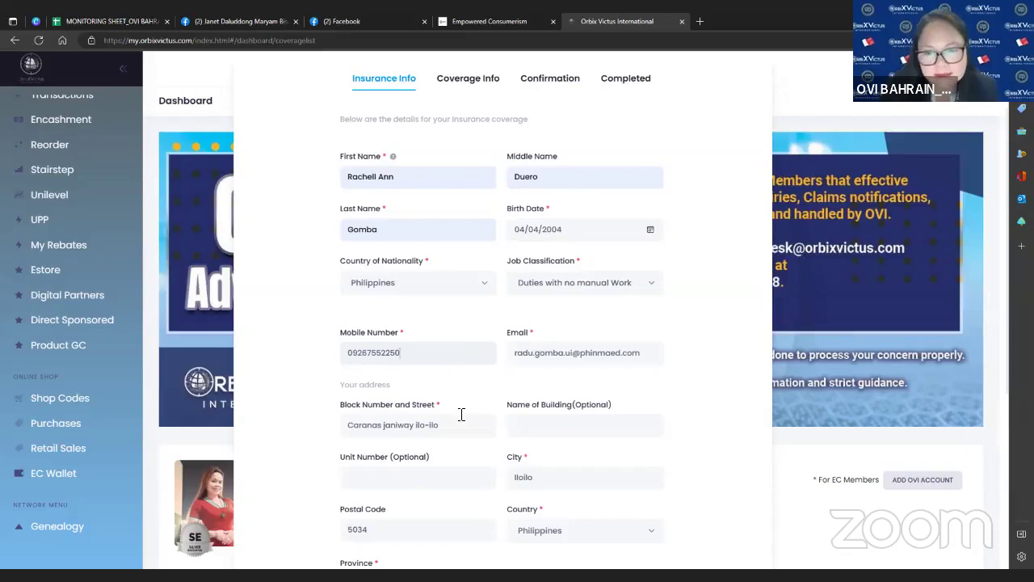
scroll(457, 417, "down", 2)
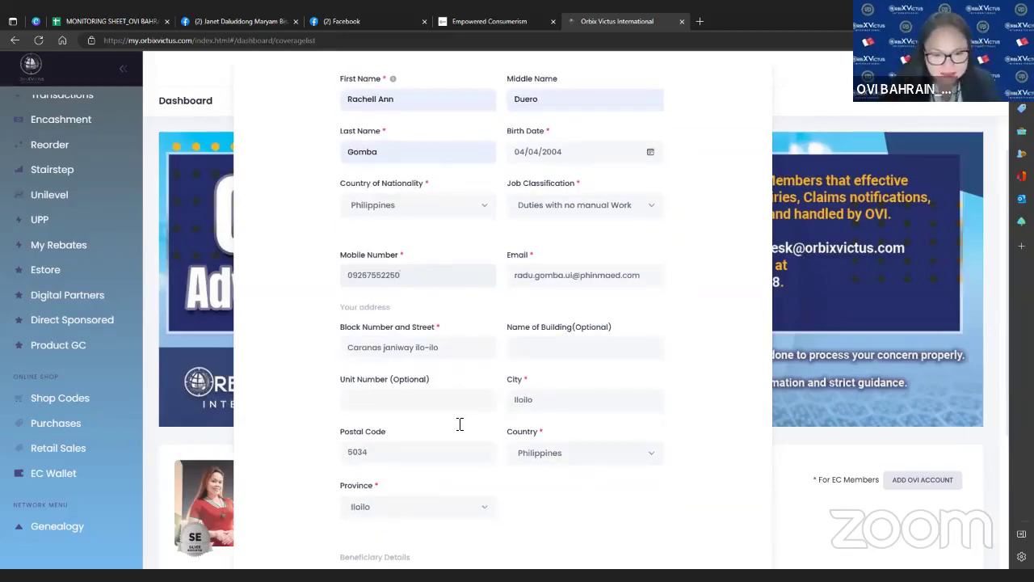
Step: Type the beneficiary's first name and autofill the saved middle and last names
scroll(347, 418, "down", 4)
scroll(350, 418, "down", 2)
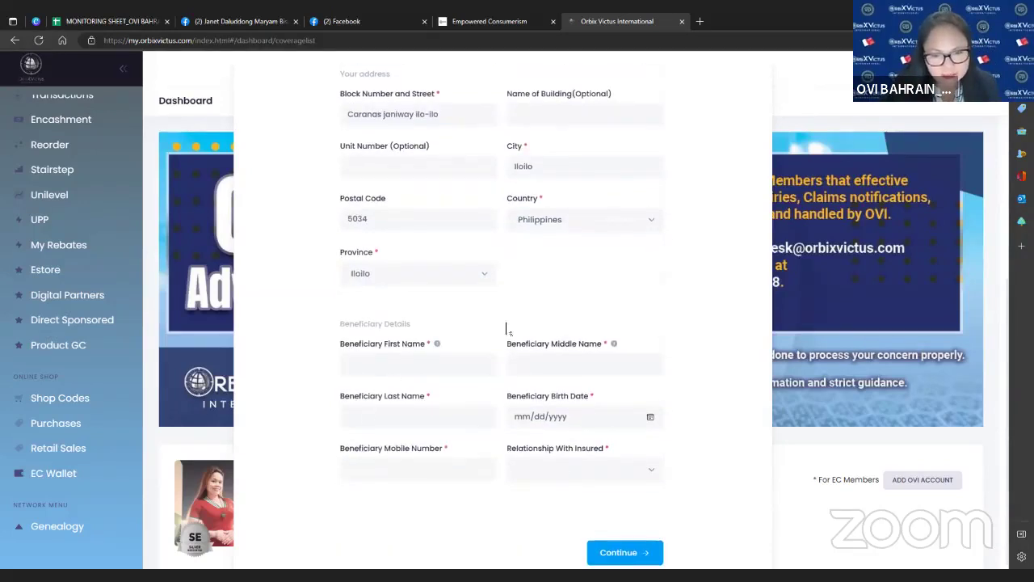
scroll(509, 328, "down", 1)
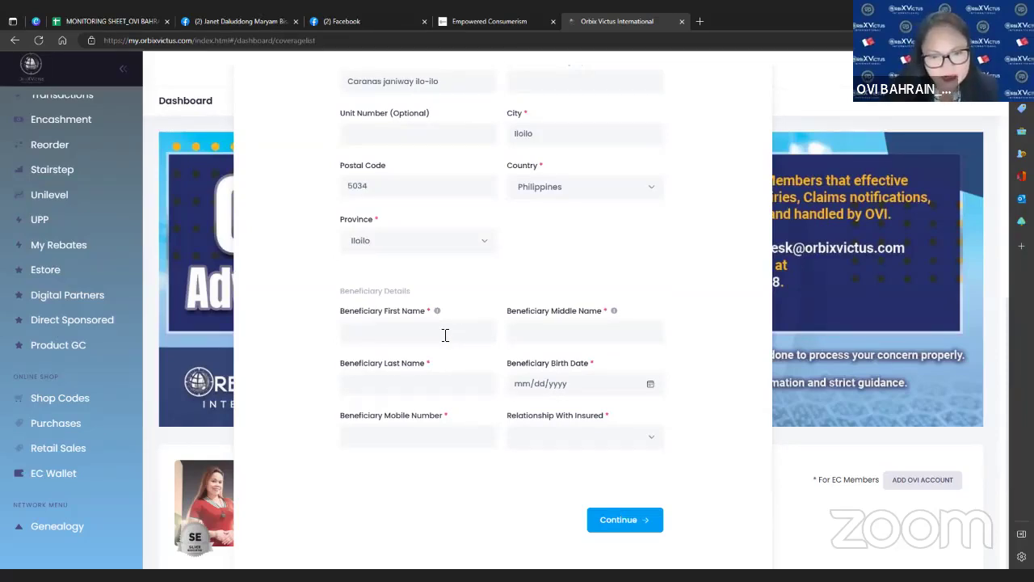
left_click(444, 335)
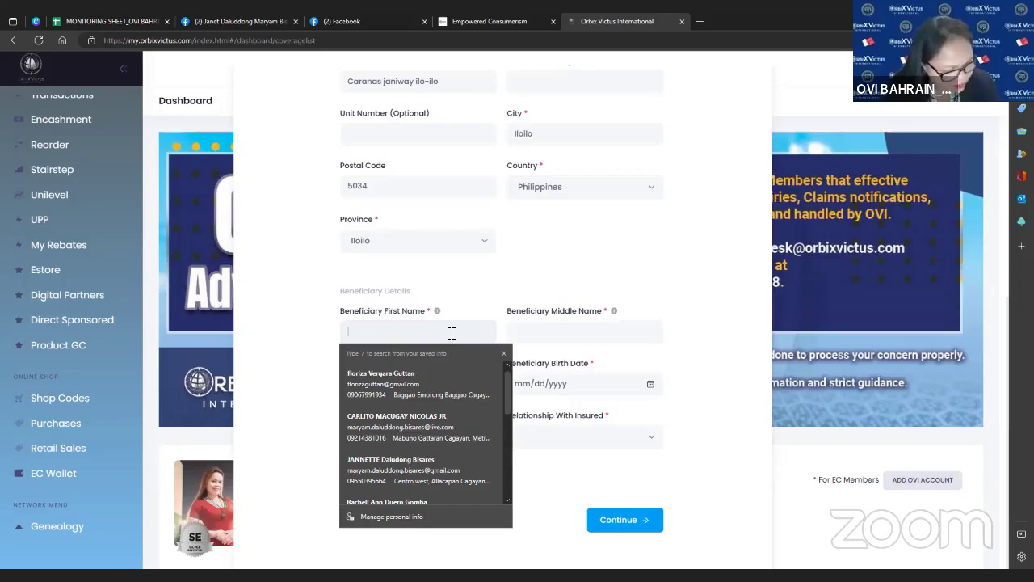
type("Rigi")
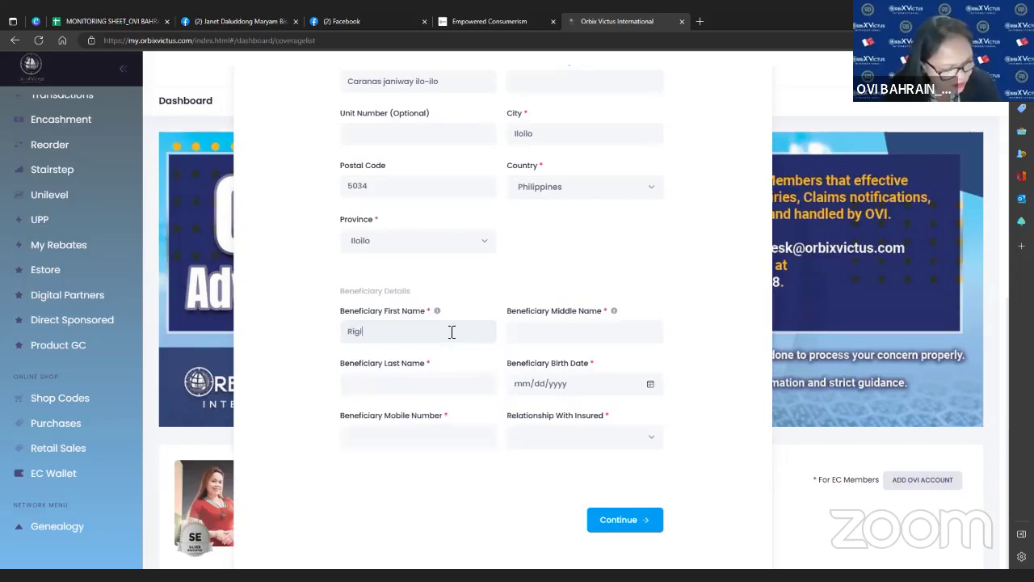
type("n")
key("BackSpace")
key("BackSpace")
key("BackSpace")
key("BackSpace")
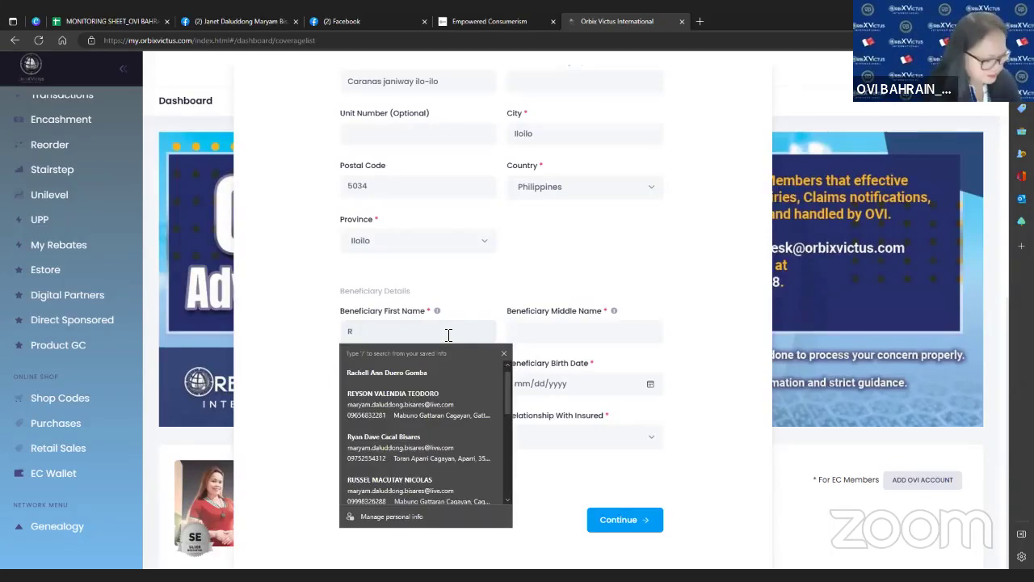
type("egina")
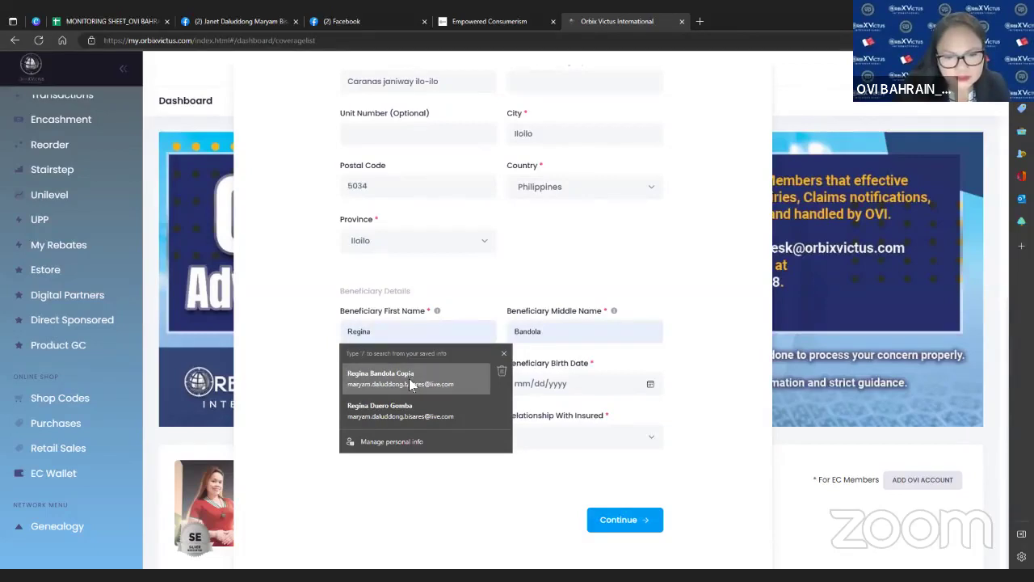
left_click(398, 408)
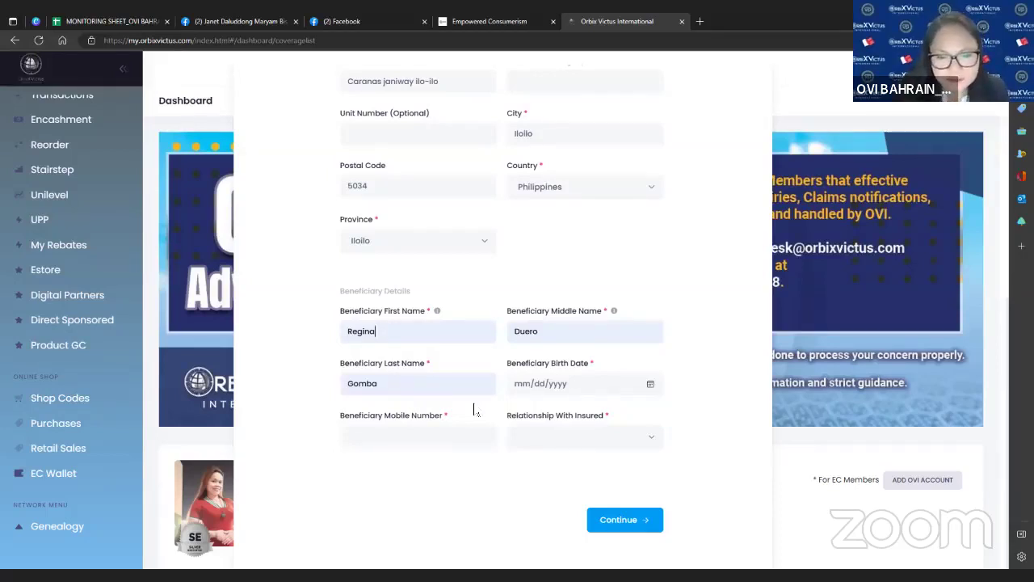
left_click(523, 395)
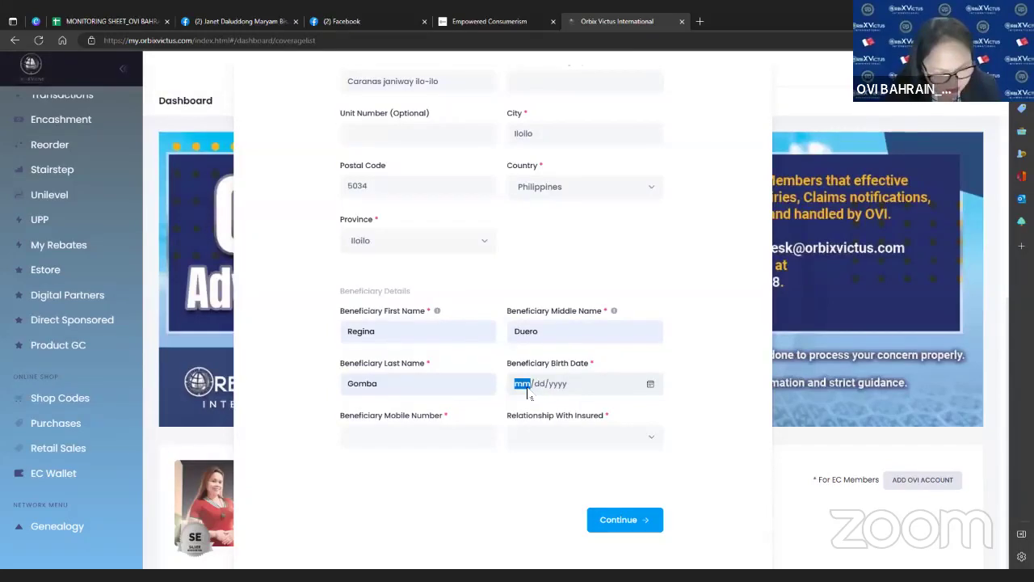
type("0")
type("0")
type("9/1")
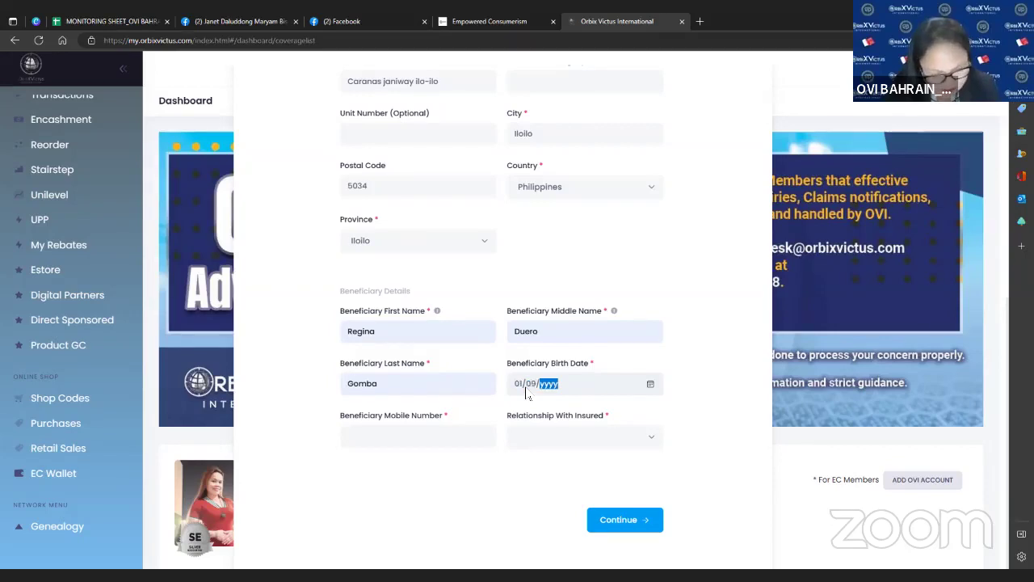
type("983")
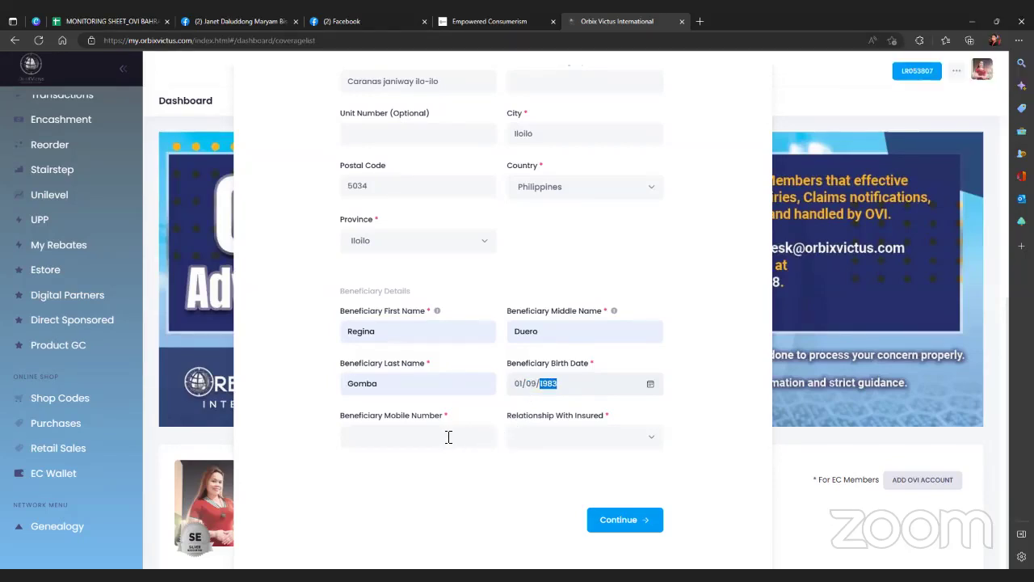
left_click(449, 437)
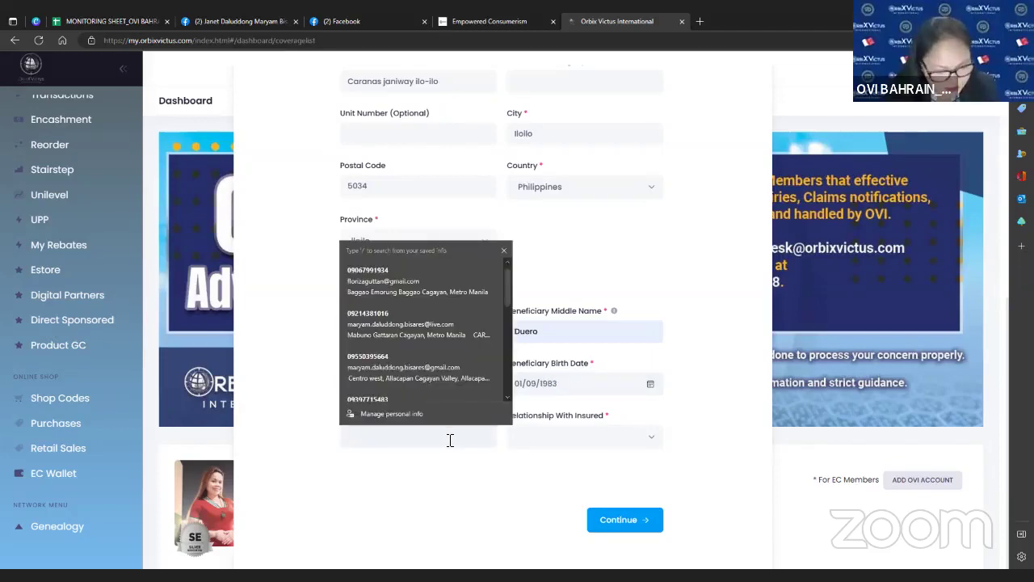
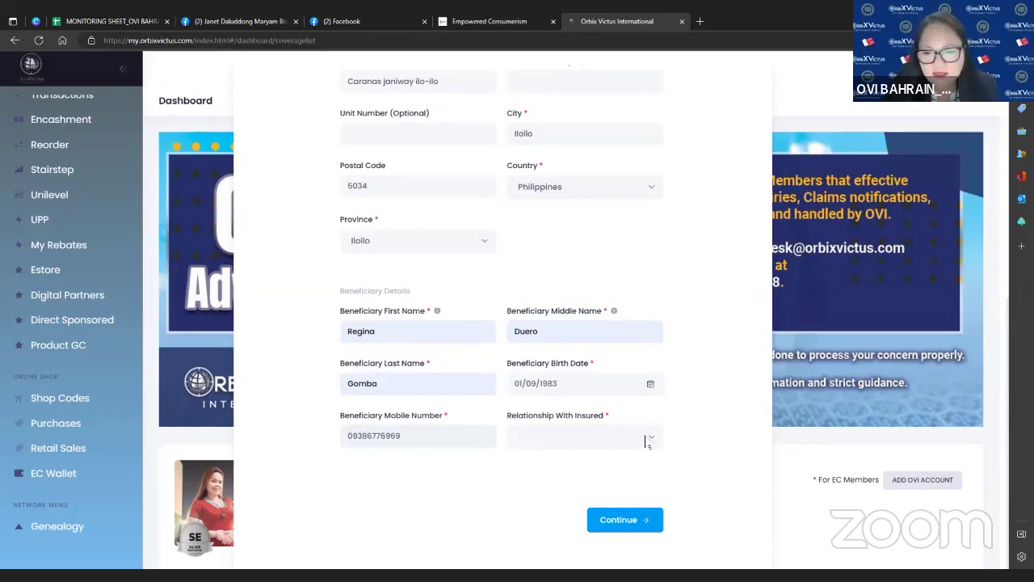
Step: Set Relationship With Insured to Parent and review the completed form
left_click(646, 440)
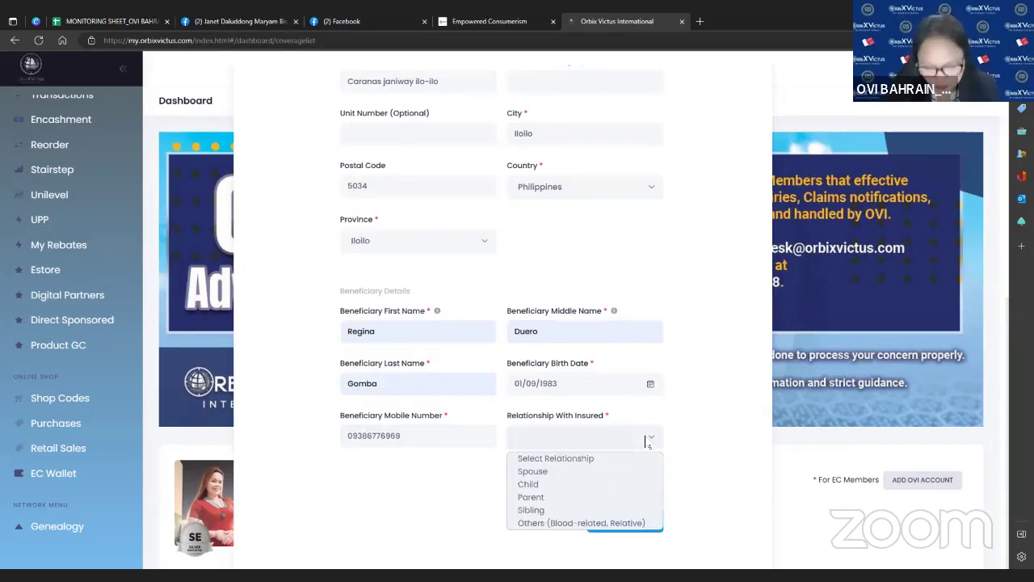
left_click(540, 498)
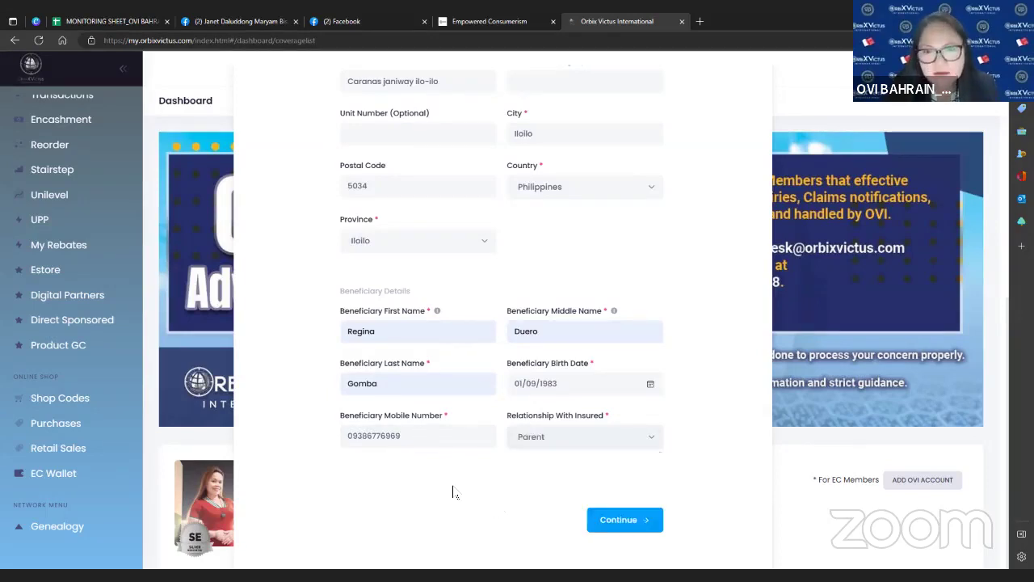
scroll(455, 489, "up", 2)
scroll(454, 486, "down", 2)
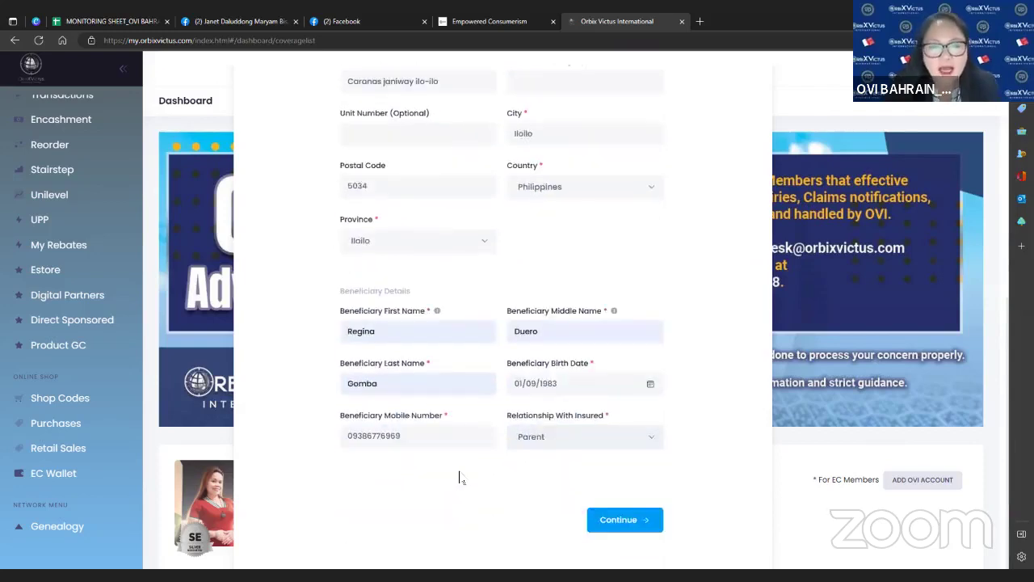
scroll(406, 437, "up", 3)
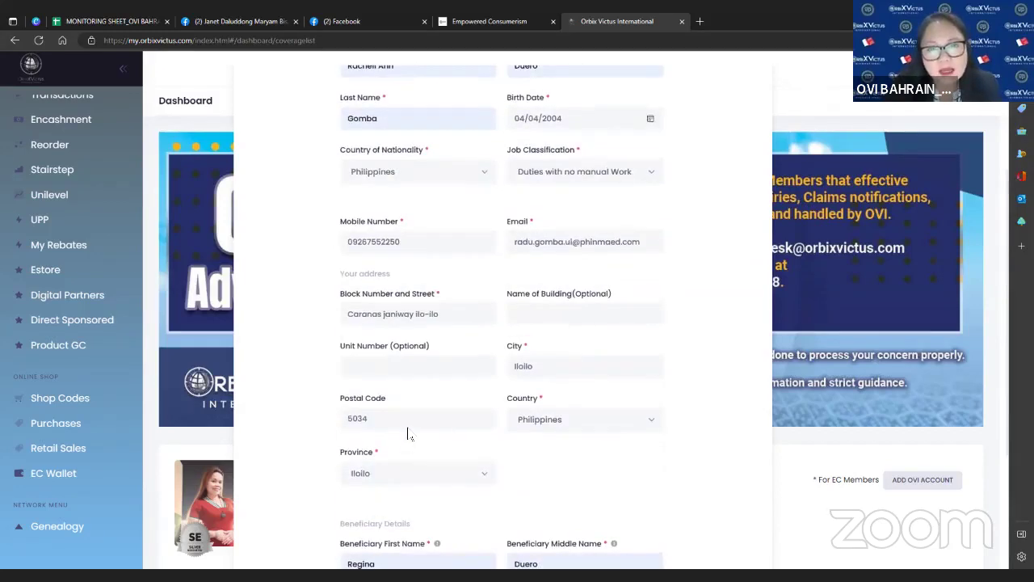
scroll(463, 417, "down", 3)
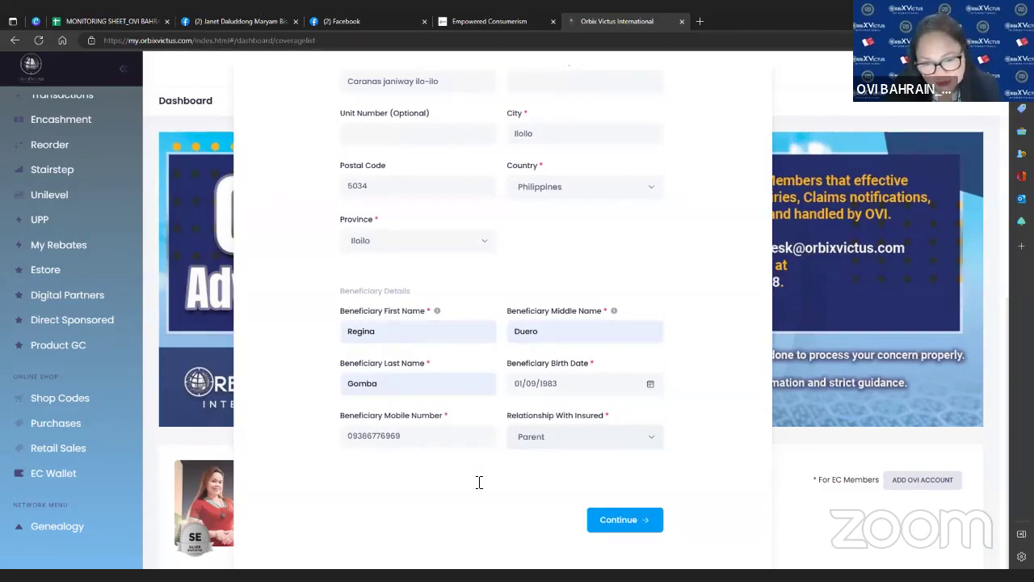
scroll(490, 485, "up", 1)
scroll(476, 473, "down", 1)
scroll(463, 461, "down", 1)
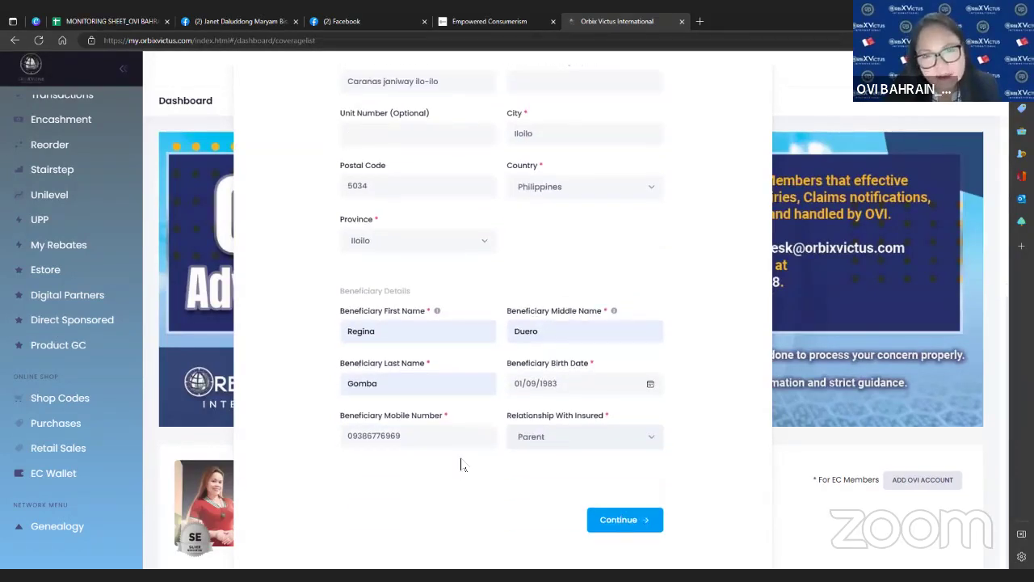
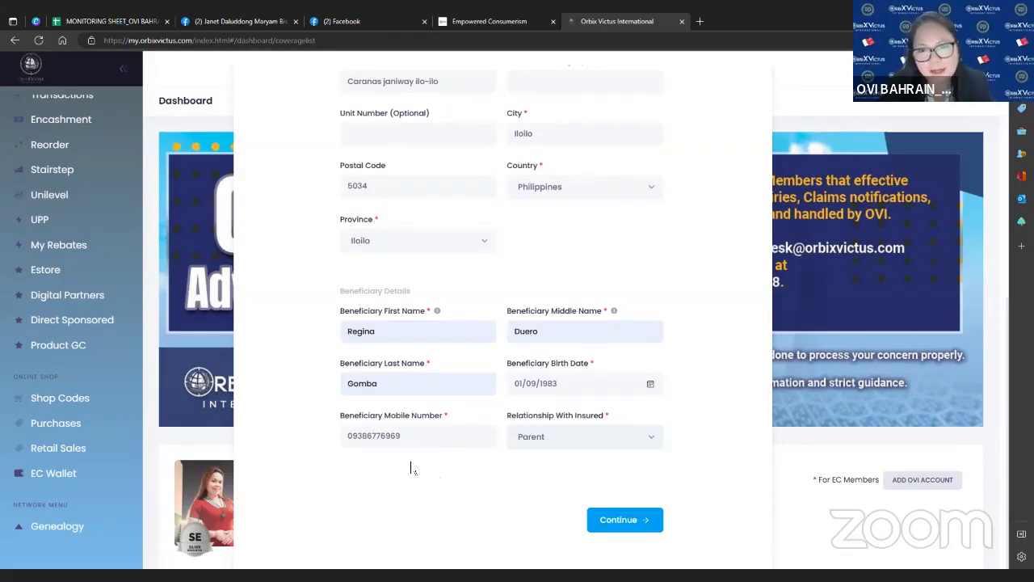
Step: Continue from the Insurance Info form to Coverage Info, which lists three coverage badges
scroll(412, 466, "up", 3)
scroll(420, 465, "down", 3)
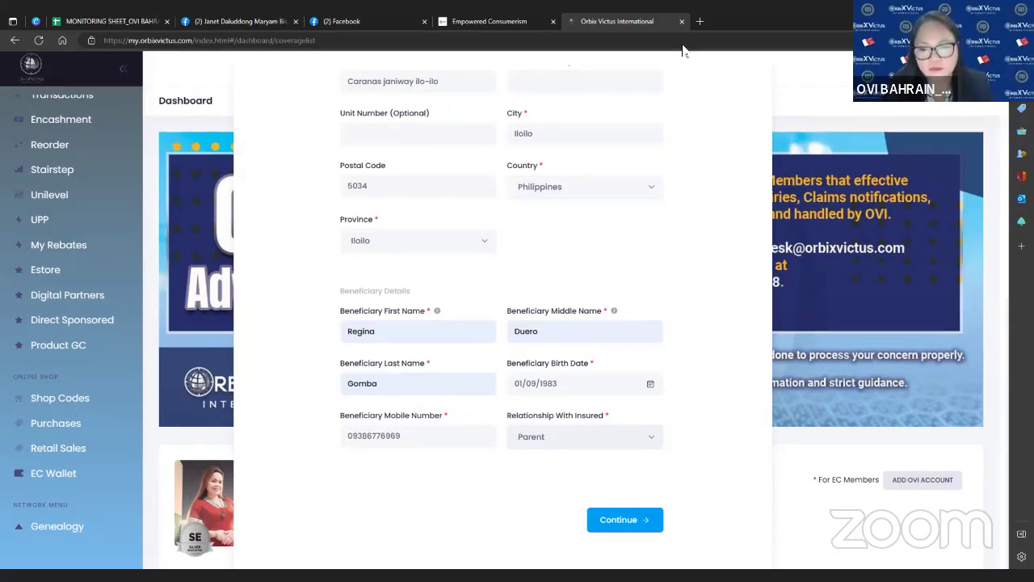
left_click(662, 520)
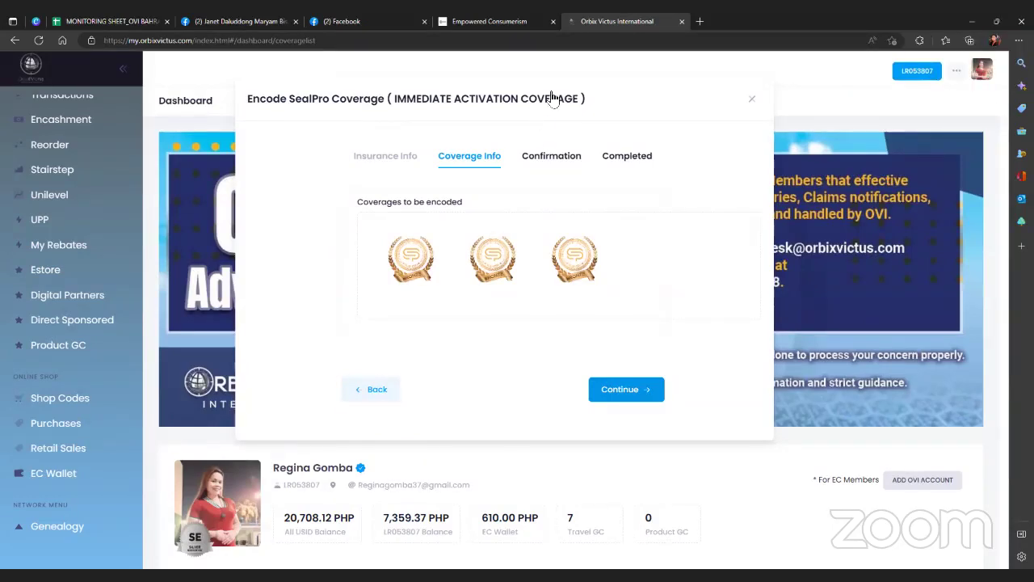
Step: Back on the insured's details, fix the street address's town name by replacing 'w' with 'u'
left_click(388, 401)
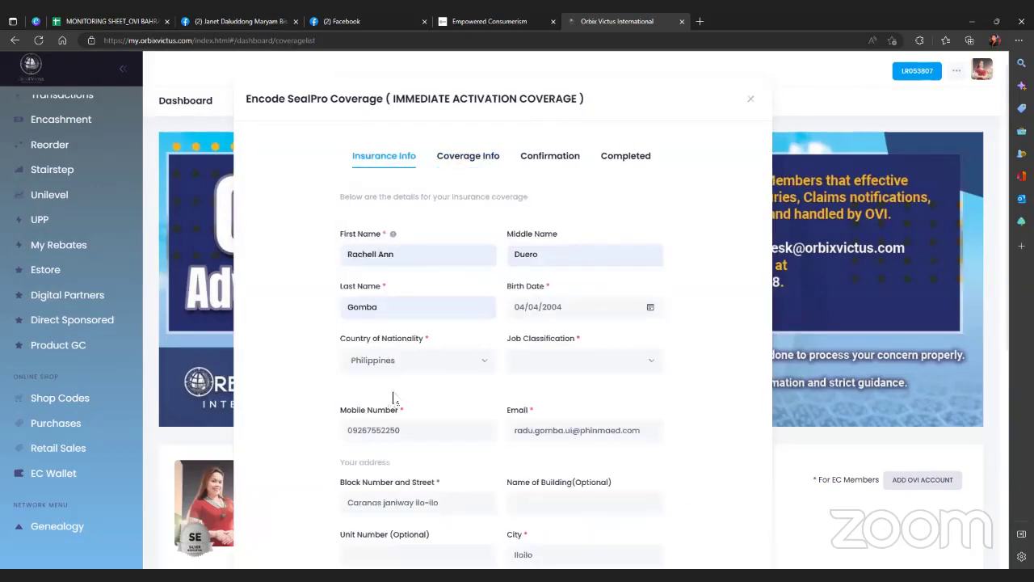
scroll(530, 412, "down", 1)
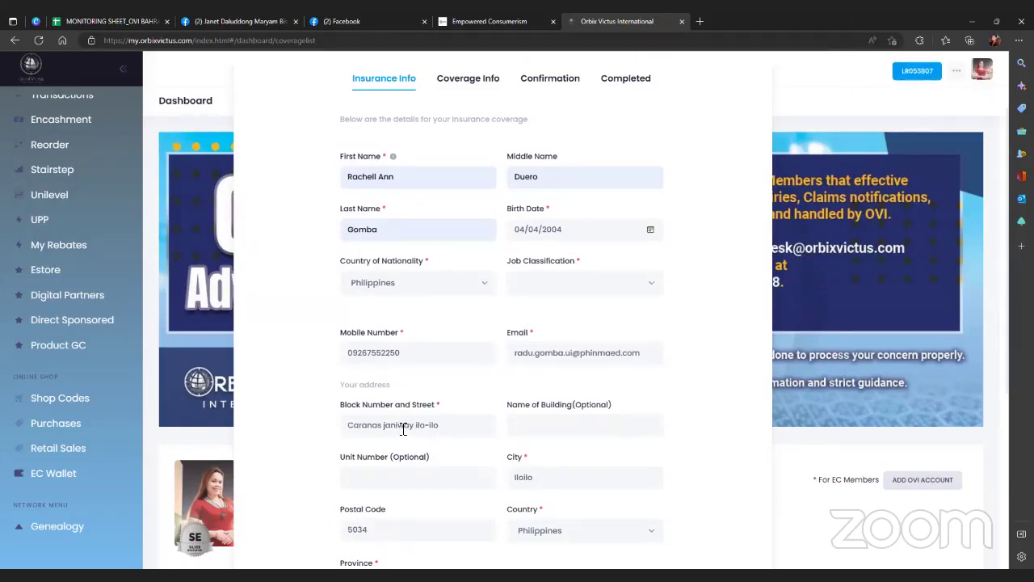
left_click(403, 429)
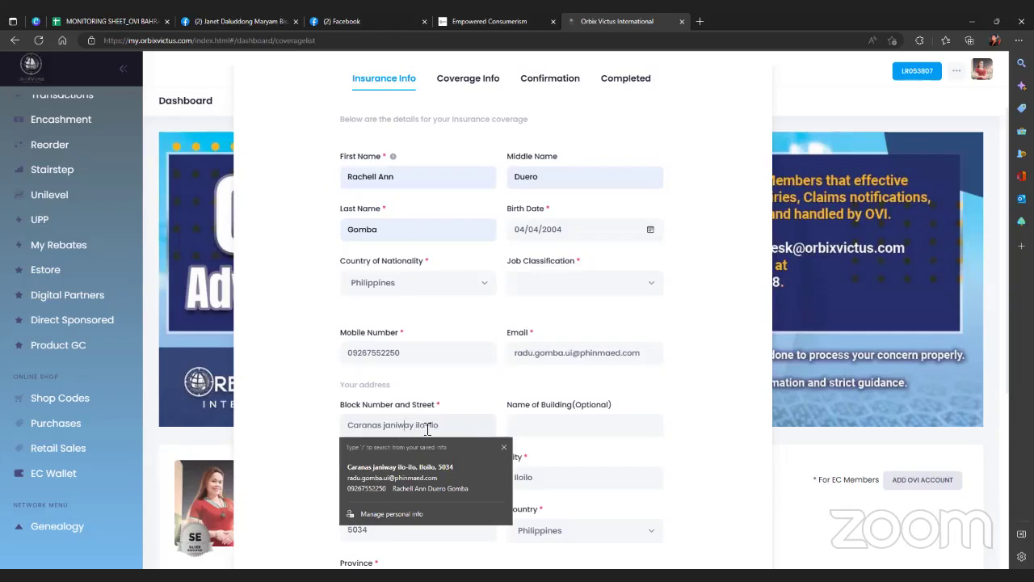
key("Left")
key("Left")
key("Left")
key("Left")
key("Left")
key("Left")
key("Left")
key("Left")
key("Left")
key("Left")
key("BackSpace")
type("u")
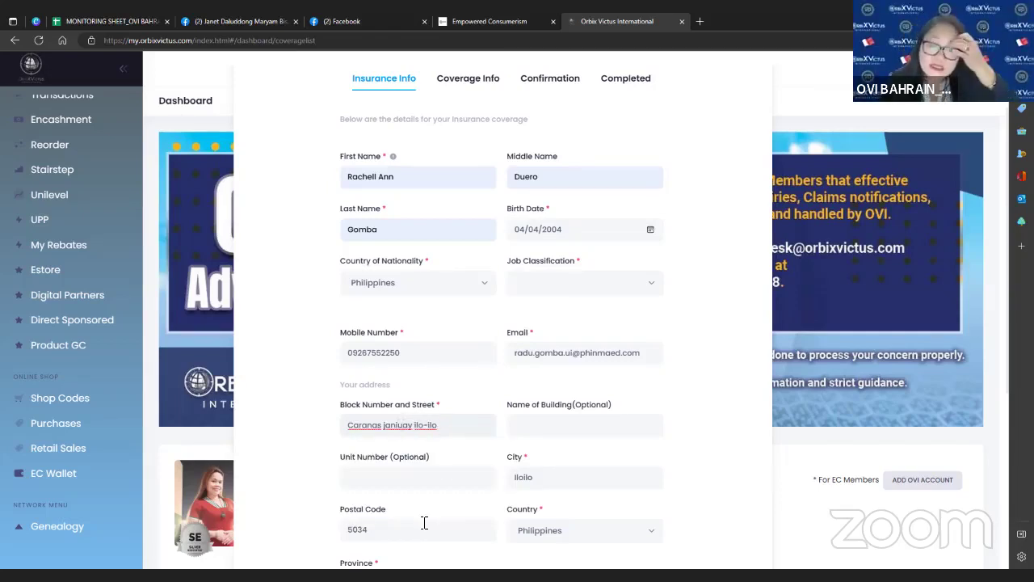
scroll(396, 484, "down", 4)
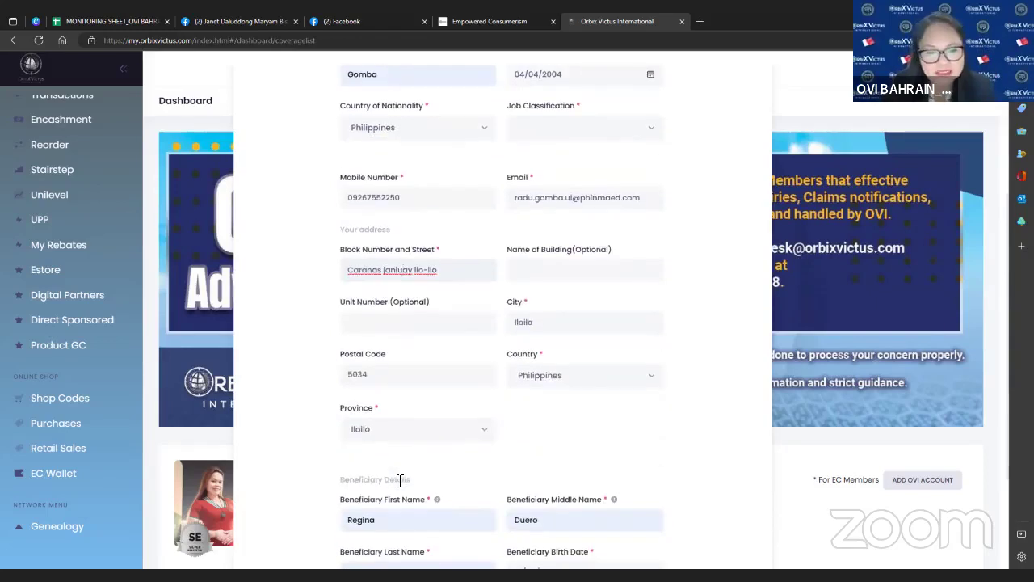
scroll(400, 481, "down", 1)
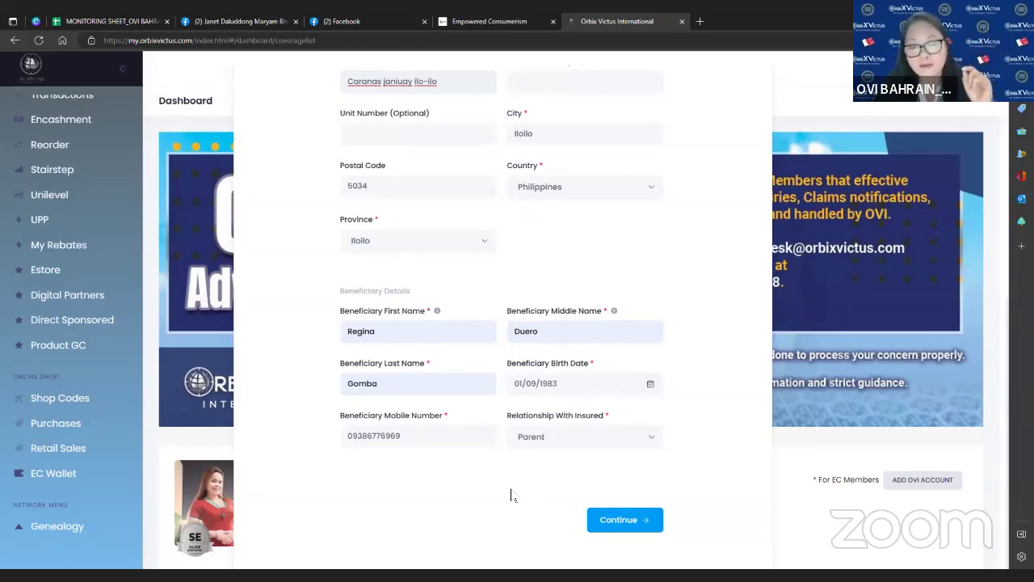
Step: Select both 500,000.00 coverages, totalling 1,000,000.00, and continue to the Confirmation summary
left_click(623, 523)
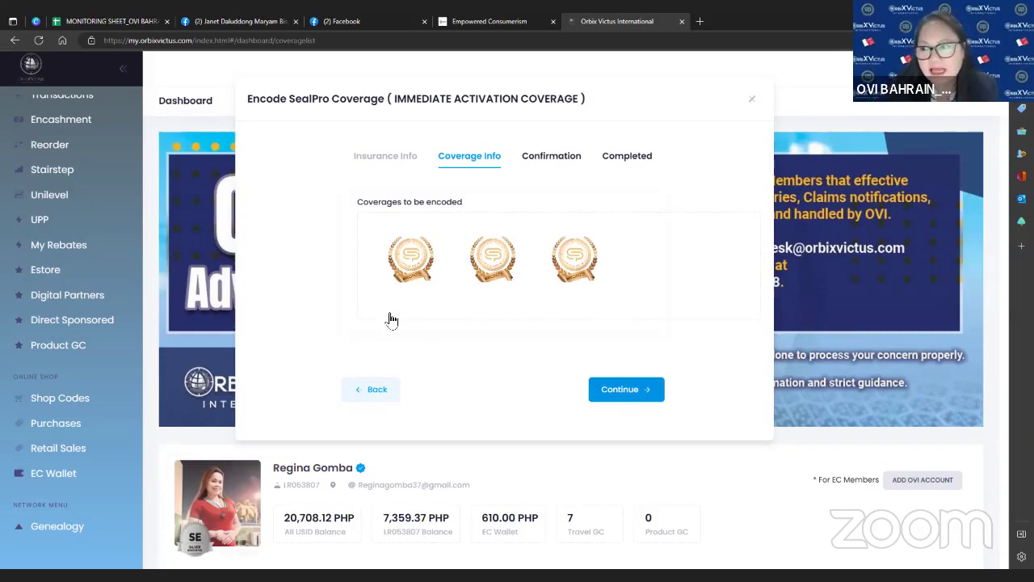
left_click(413, 277)
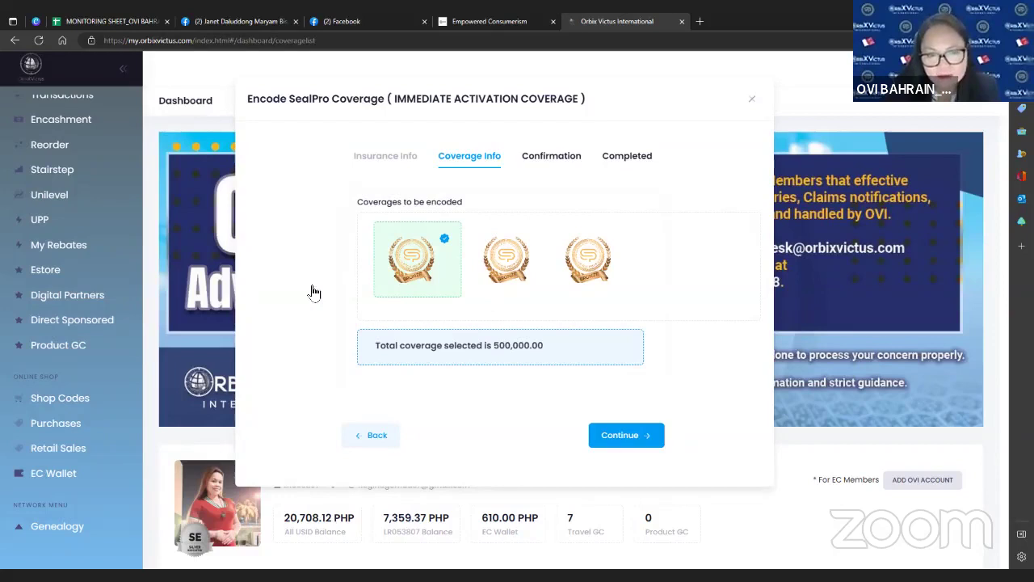
left_click(499, 274)
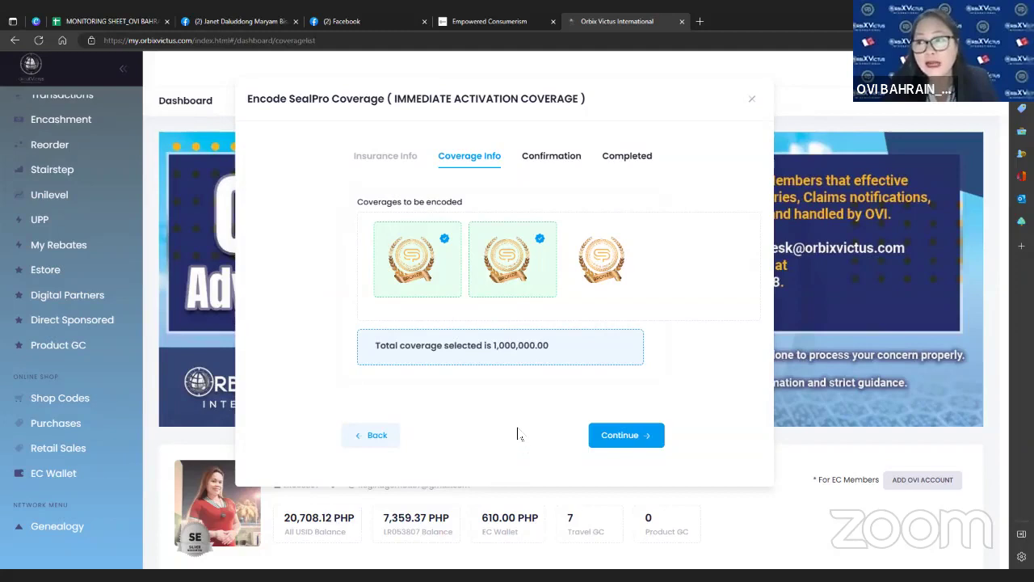
left_click(621, 441)
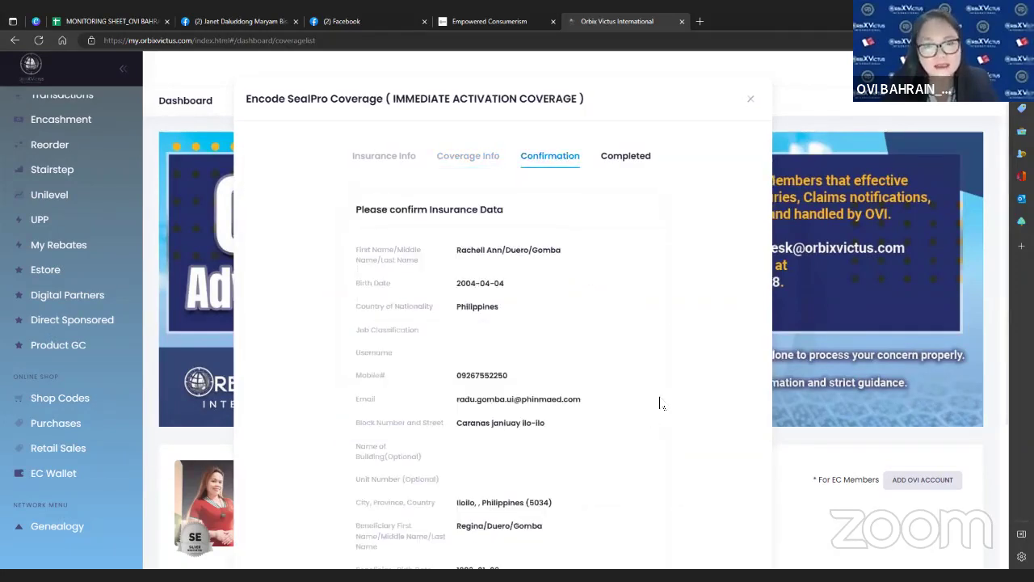
scroll(660, 403, "down", 1)
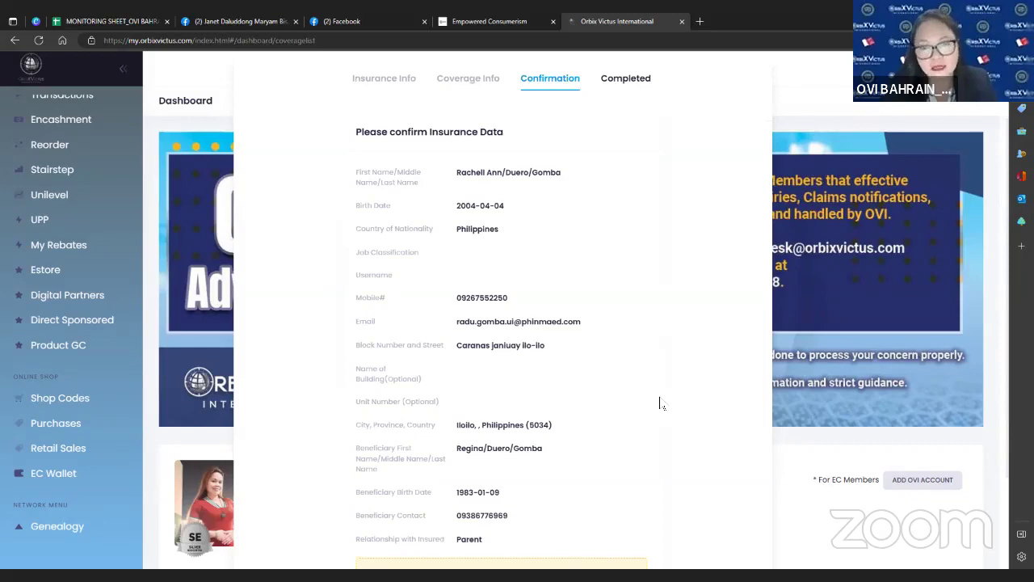
scroll(660, 403, "down", 1)
scroll(660, 404, "up", 1)
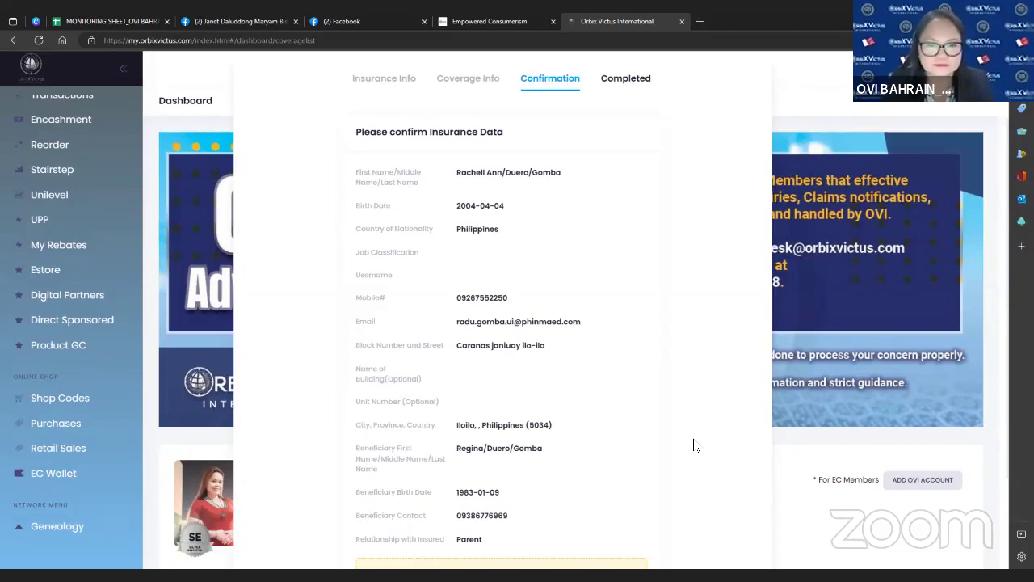
scroll(693, 445, "down", 3)
Step: Return to the insured's details and set Job Classification to 'Duties with no manual Work'
left_click(381, 525)
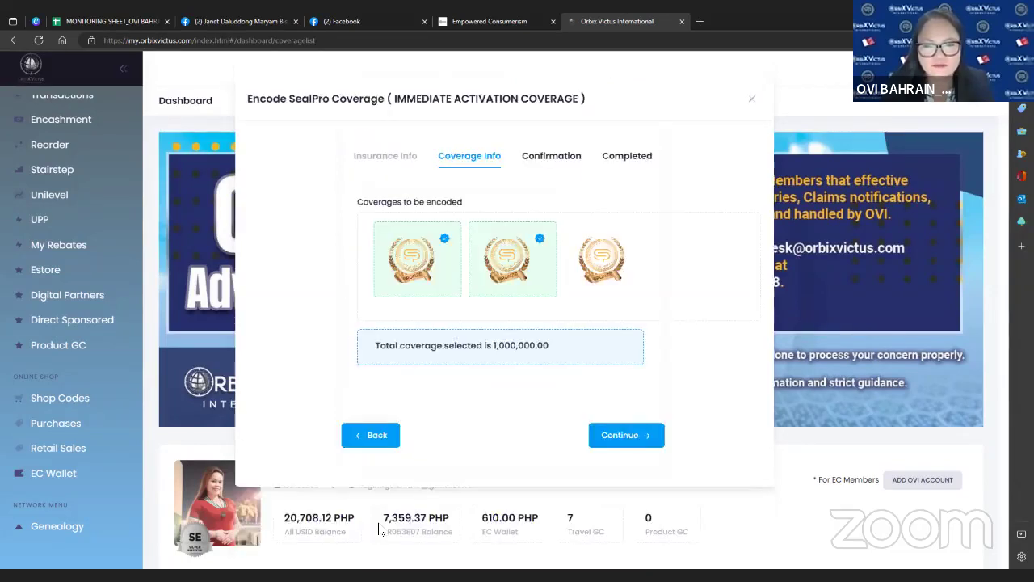
left_click(374, 437)
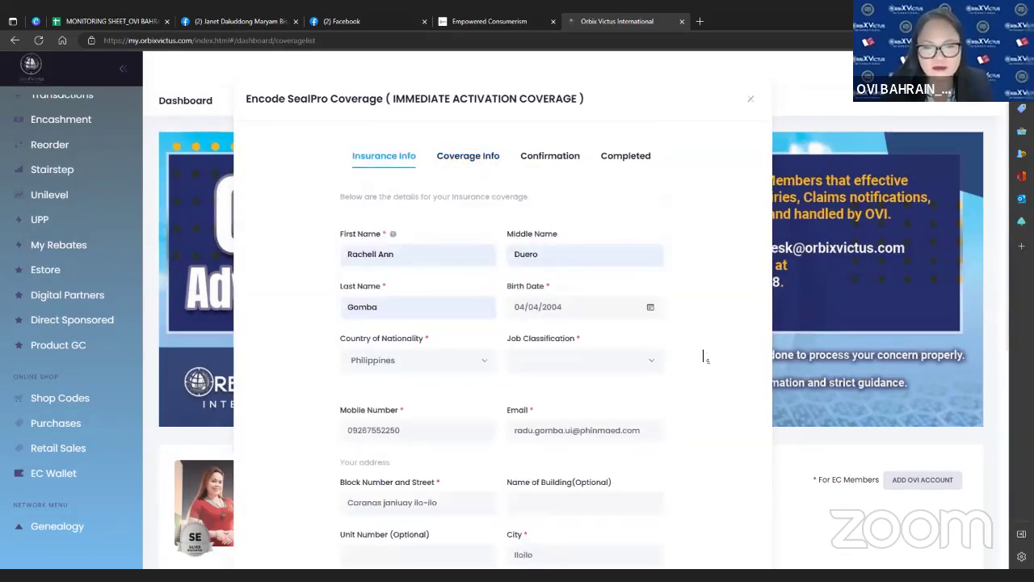
left_click(653, 364)
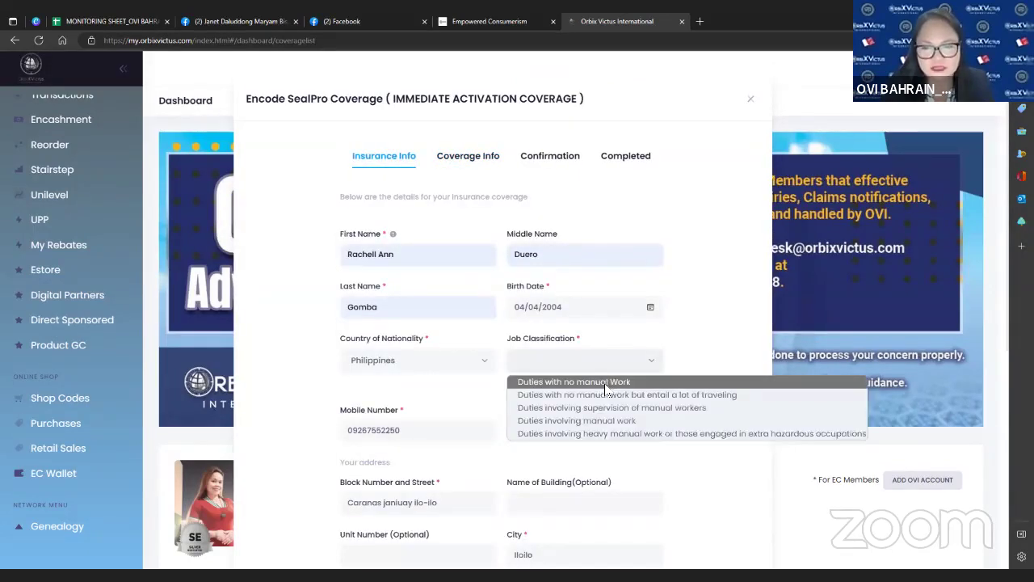
left_click(605, 386)
scroll(596, 473, "down", 4)
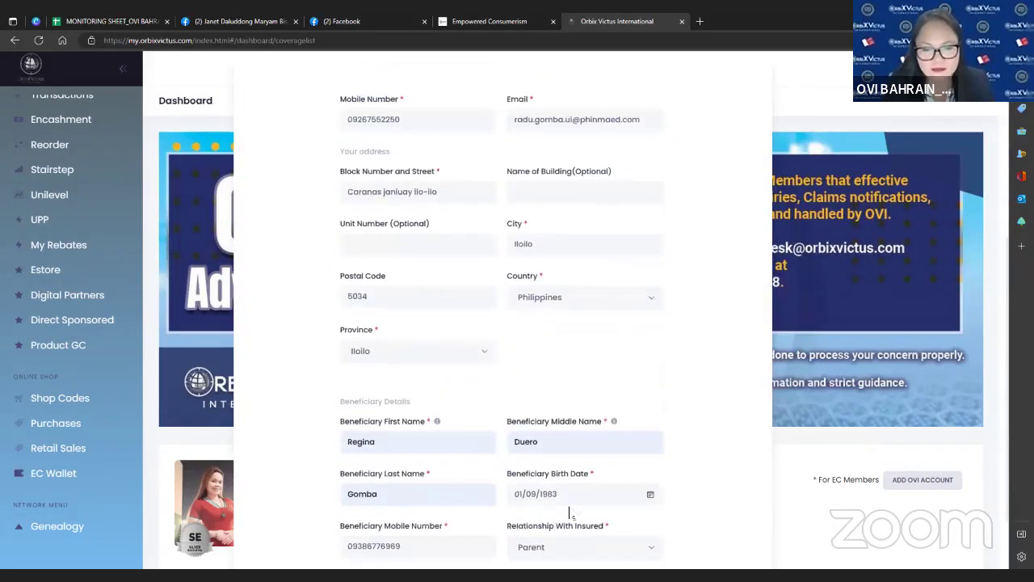
scroll(569, 511, "down", 2)
Step: Reselect both 500,000.00 coverages and review the insurance data on the Confirmation step
left_click(621, 521)
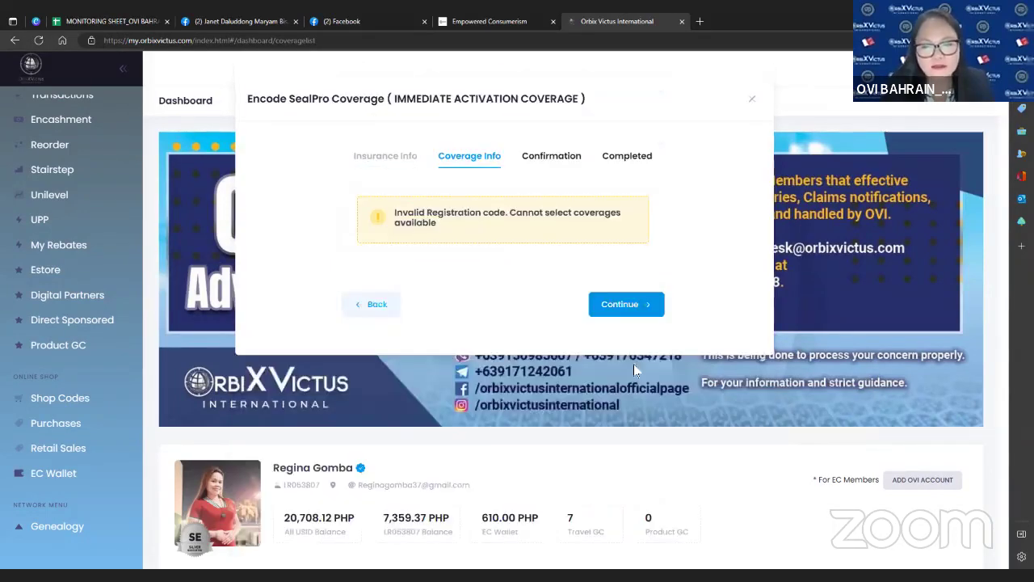
left_click(412, 275)
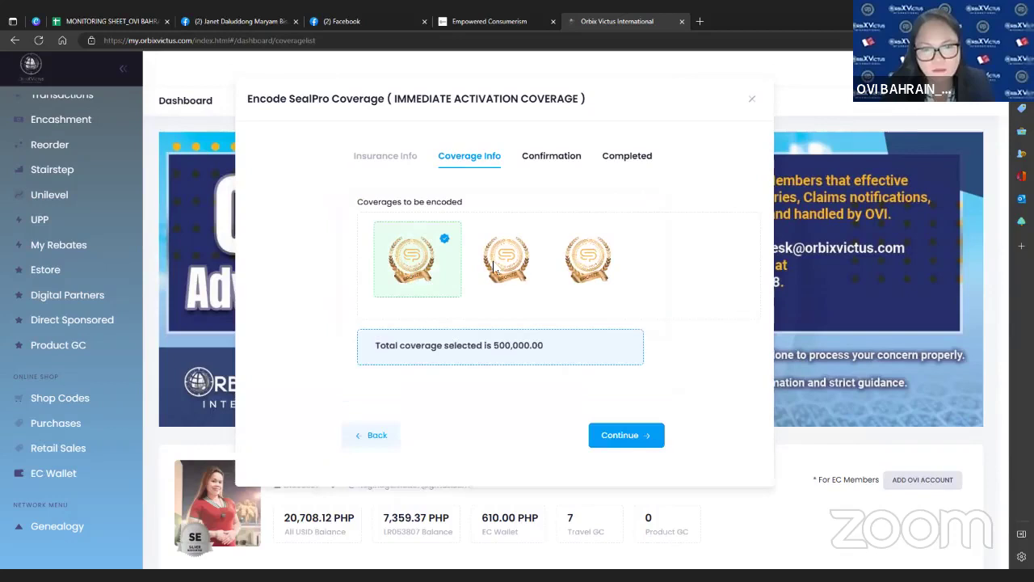
left_click(495, 266)
left_click(632, 434)
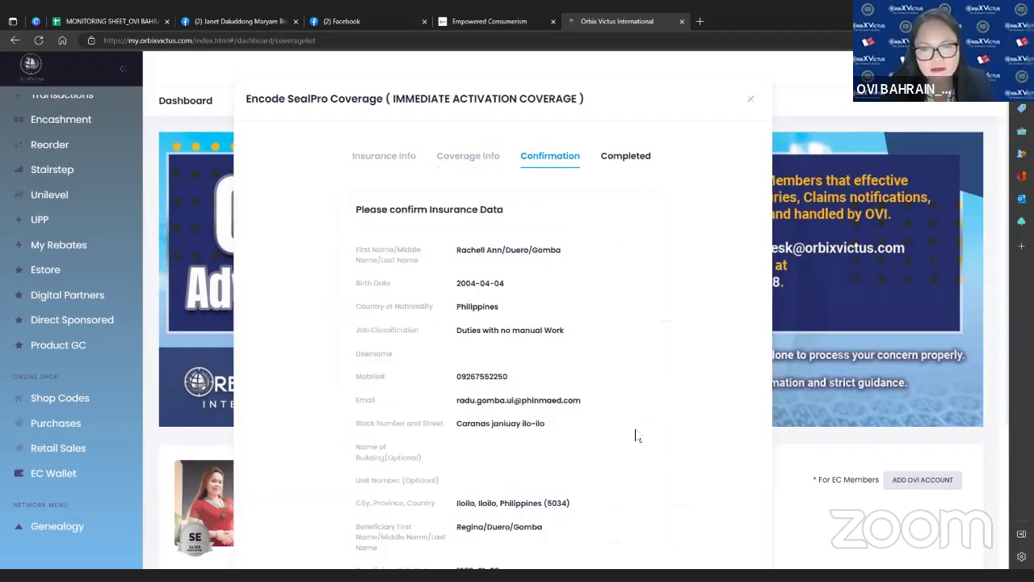
scroll(640, 436, "down", 3)
scroll(662, 435, "up", 1)
scroll(663, 434, "up", 2)
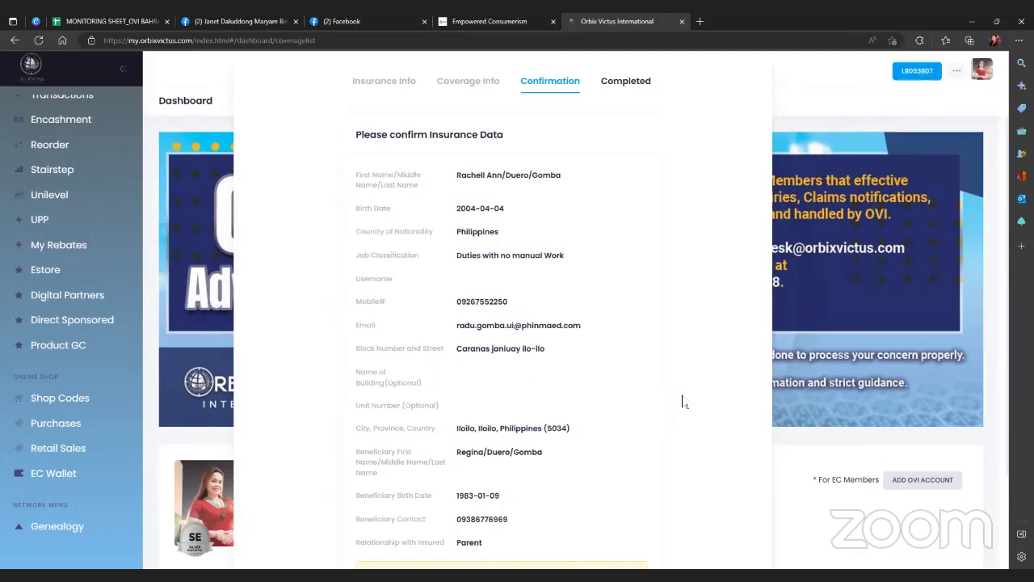
scroll(682, 402, "down", 2)
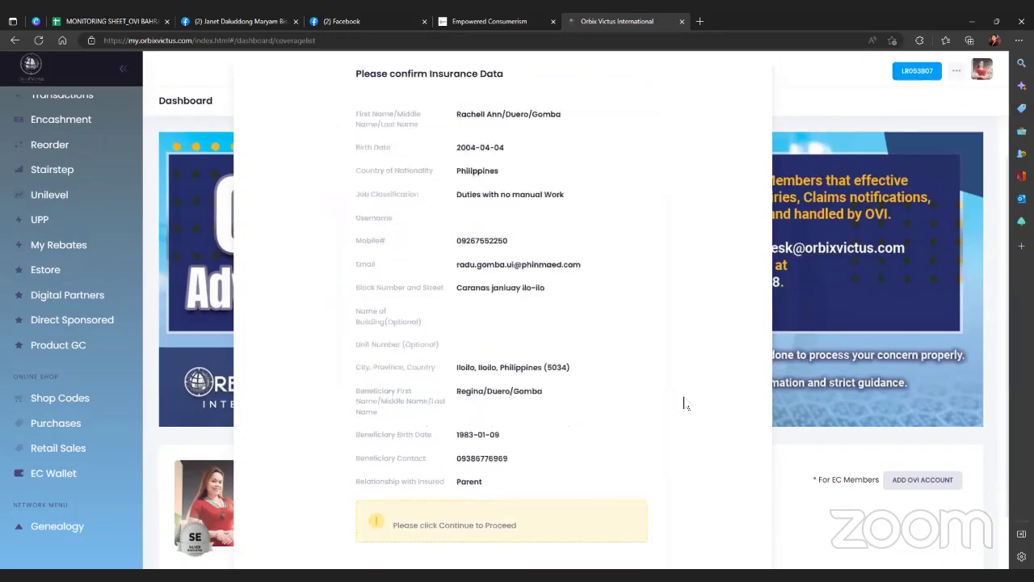
scroll(683, 402, "up", 2)
scroll(685, 400, "down", 4)
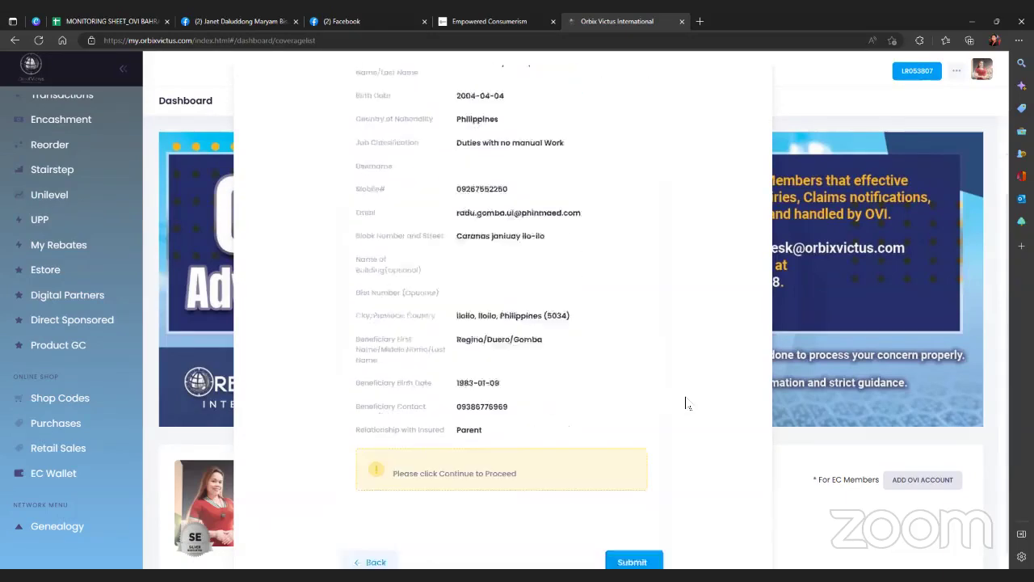
Step: Submit the SealPro application, acknowledge the success message, and close the Encode SealPro Coverage window
left_click(646, 522)
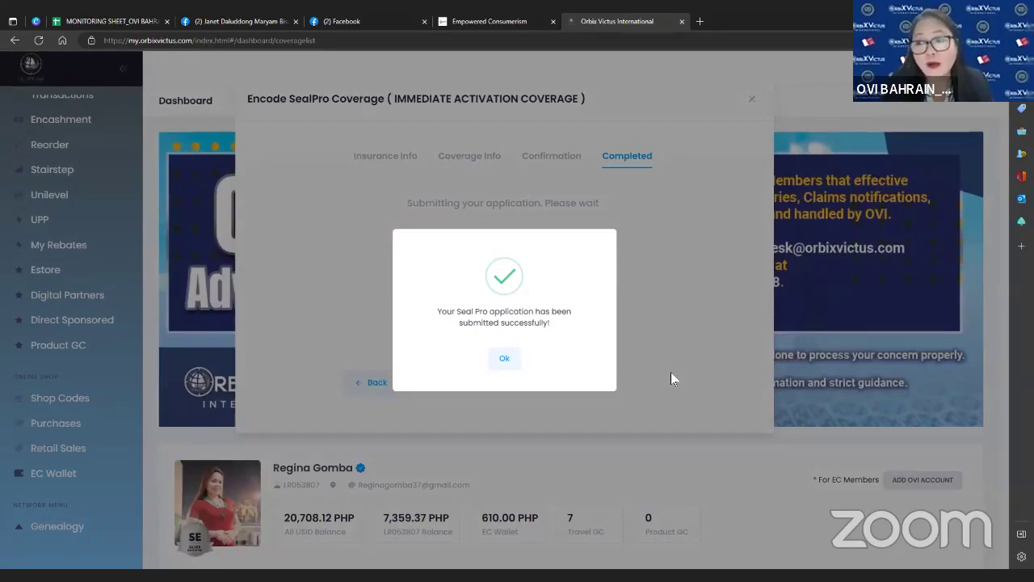
left_click(508, 359)
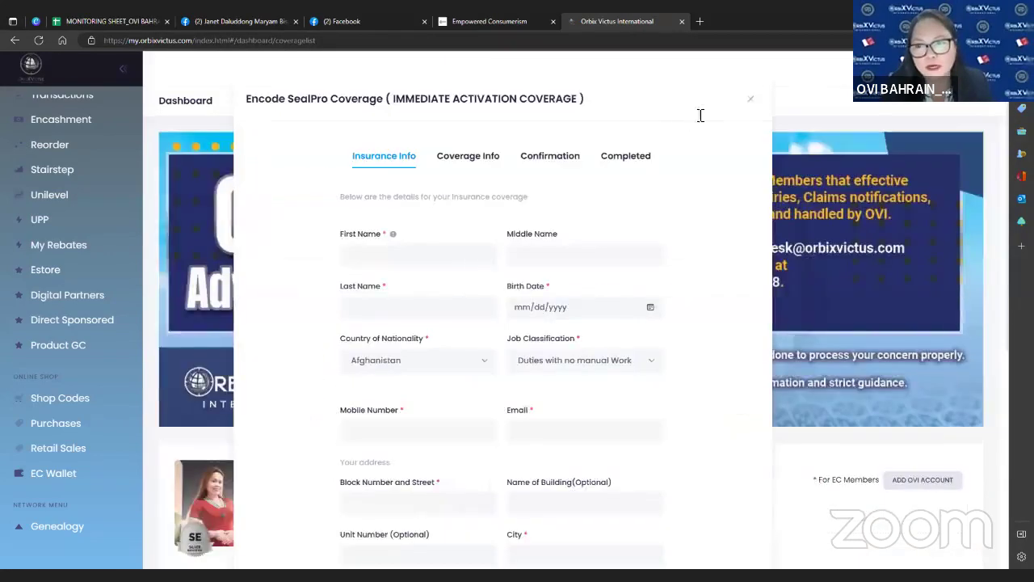
left_click(751, 103)
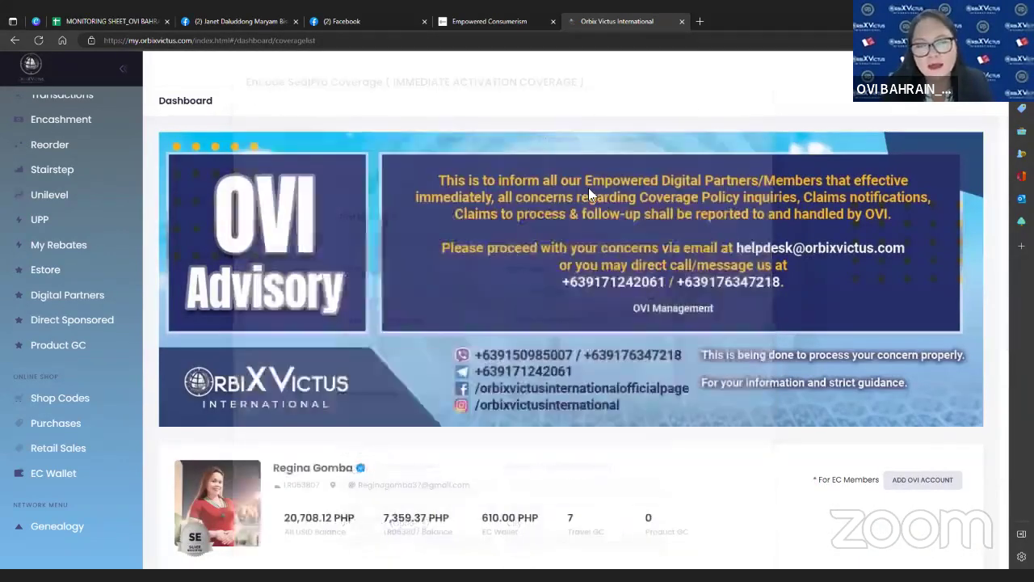
Step: Outline the two Bronze entries and insured names in rows 9–10 of Available Coverage, then erase the outlines
scroll(580, 315, "down", 10)
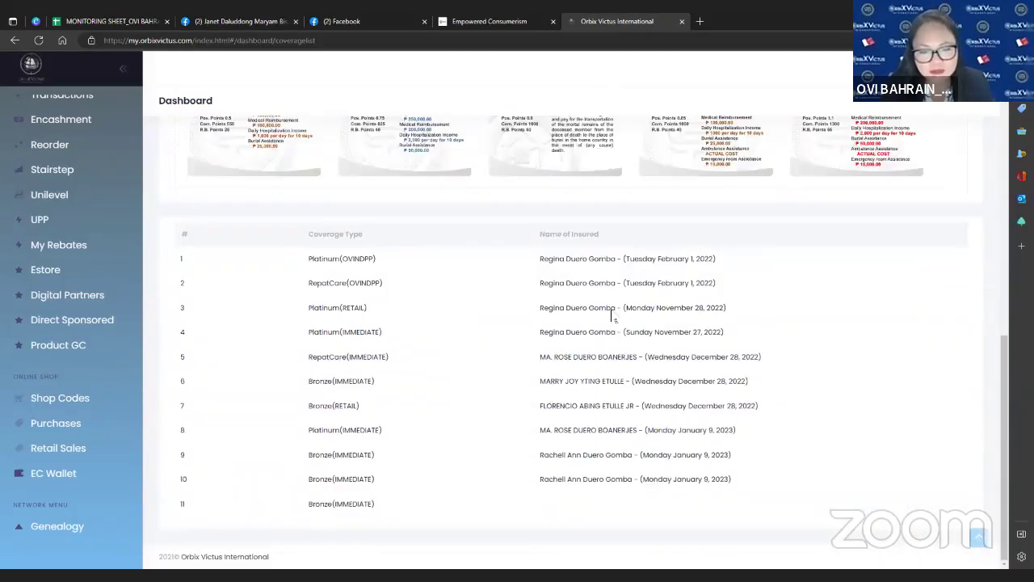
scroll(602, 317, "up", 5)
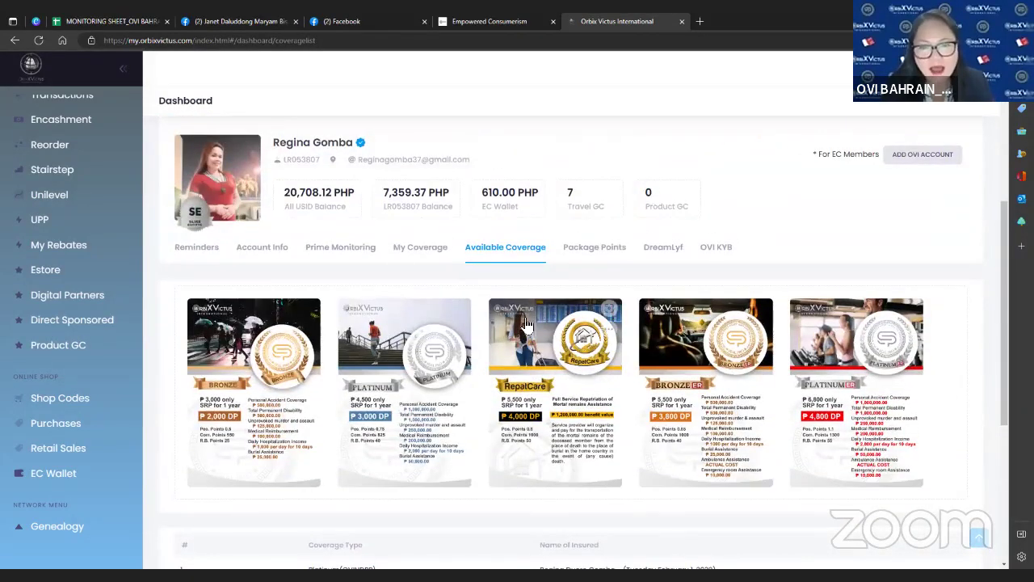
scroll(527, 330, "down", 5)
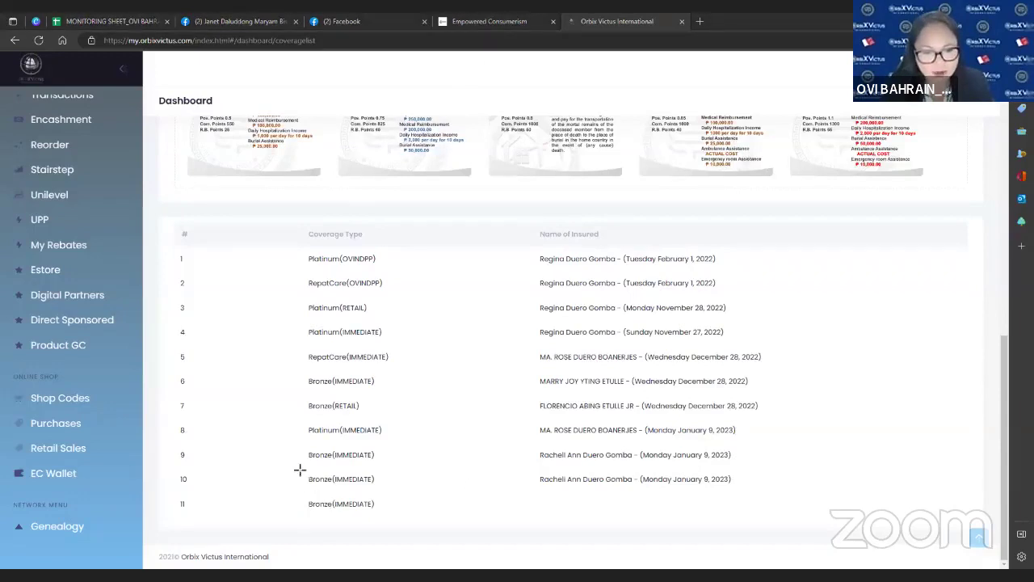
left_click_drag(298, 443, 767, 494)
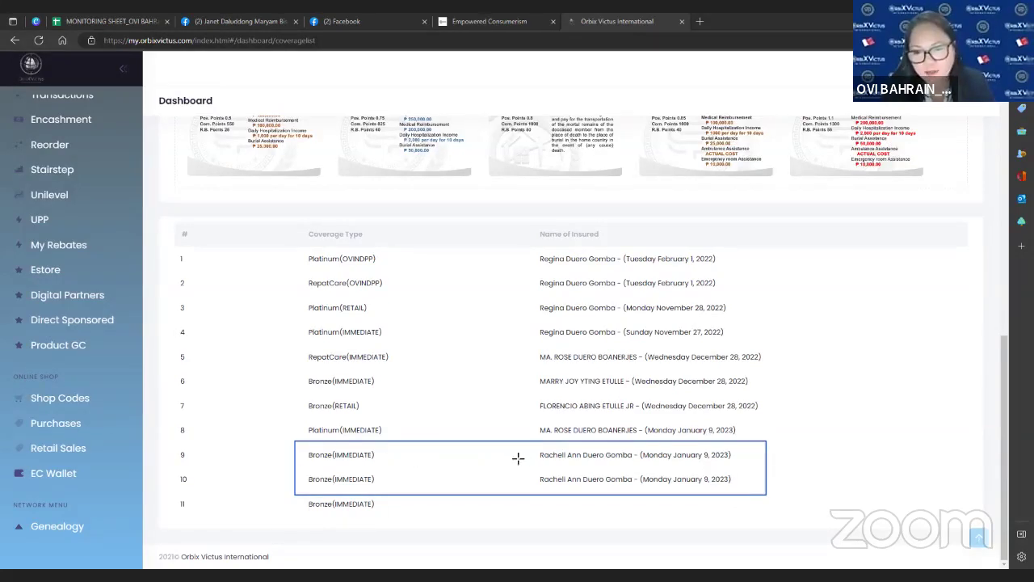
mouse_move(518, 444)
left_mouse_down()
mouse_move(733, 470)
mouse_move(758, 494)
left_mouse_up()
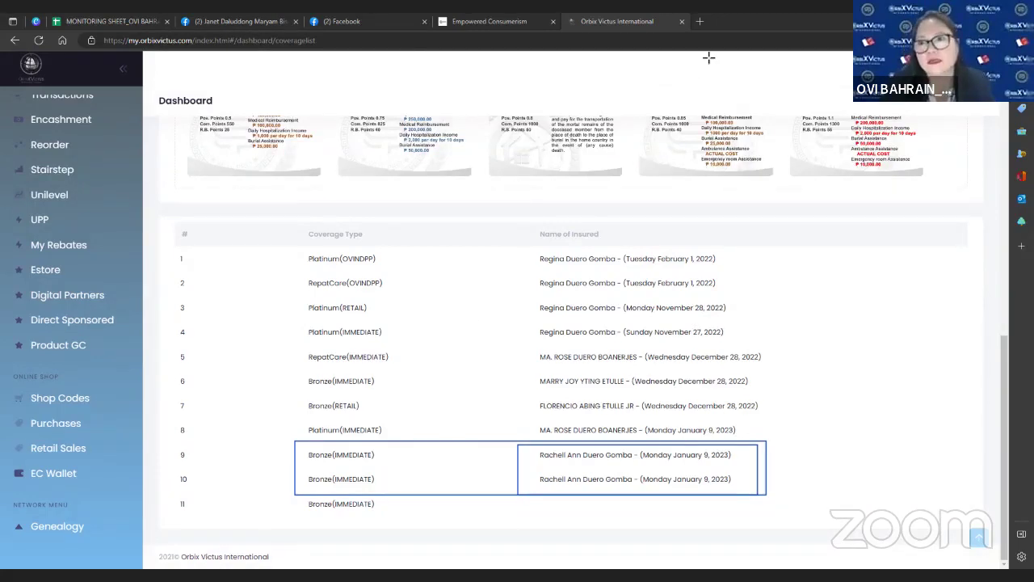
left_click(472, 491)
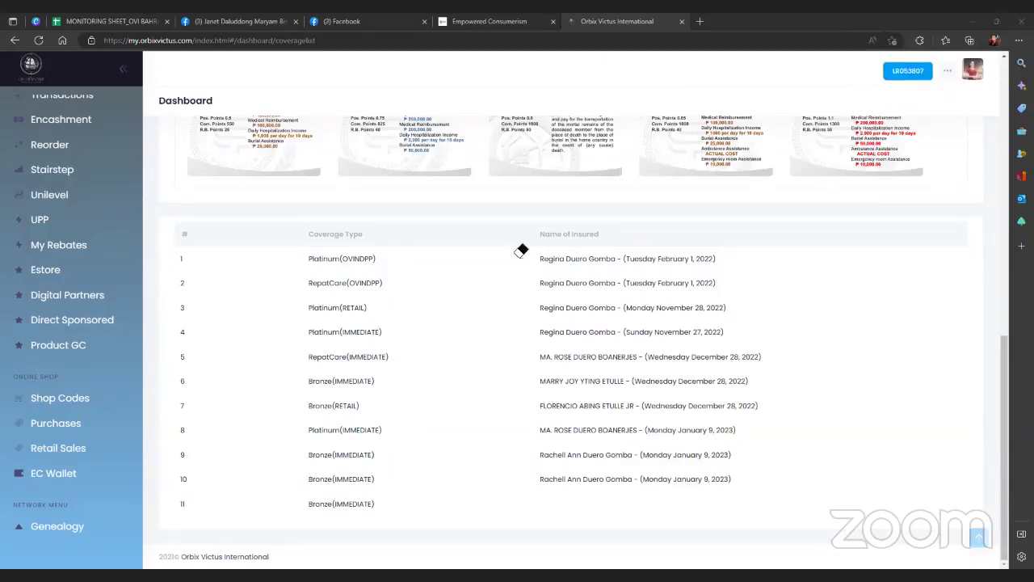
Step: Show My Coverage and review the Coverages Details with four certificates and 3,000,000.00 maximum coverage
scroll(433, 323, "up", 5)
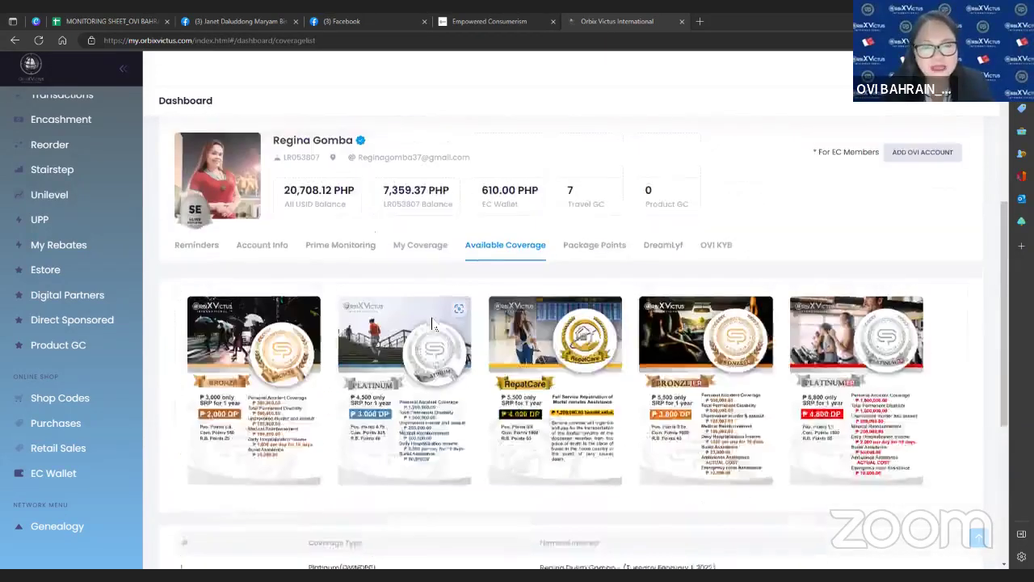
scroll(437, 322, "up", 2)
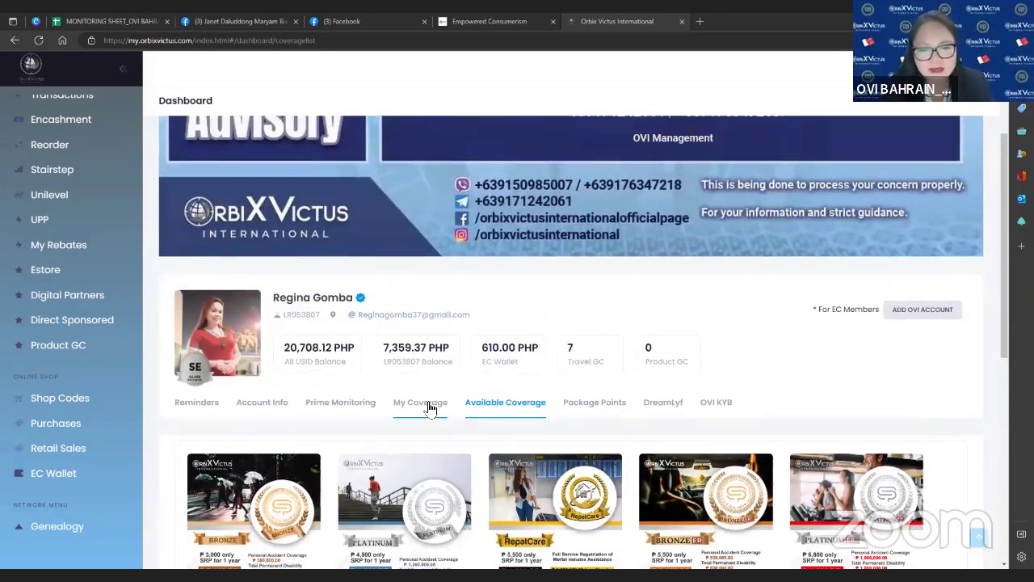
left_click(431, 406)
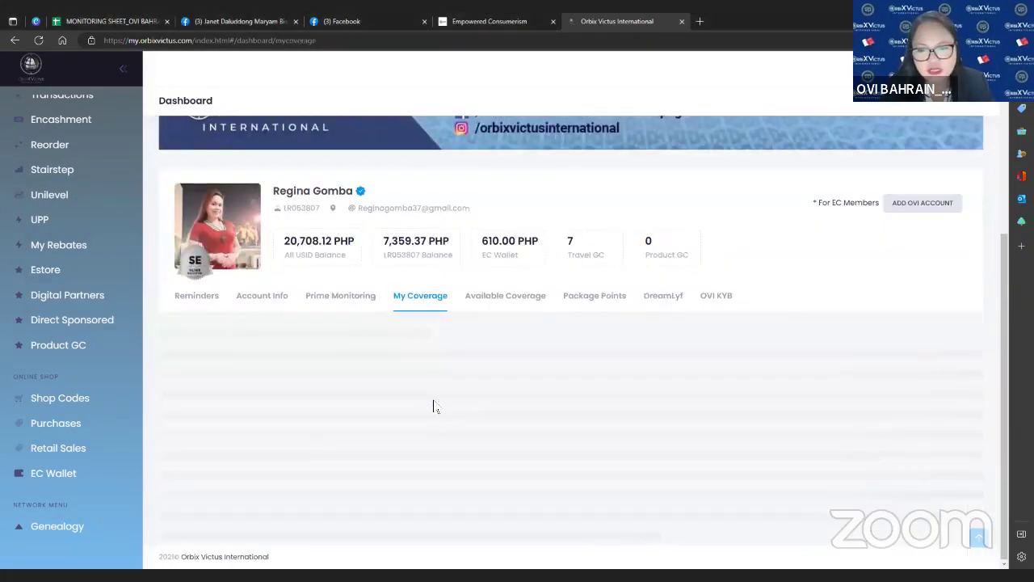
scroll(434, 404, "down", 1)
scroll(434, 404, "down", 3)
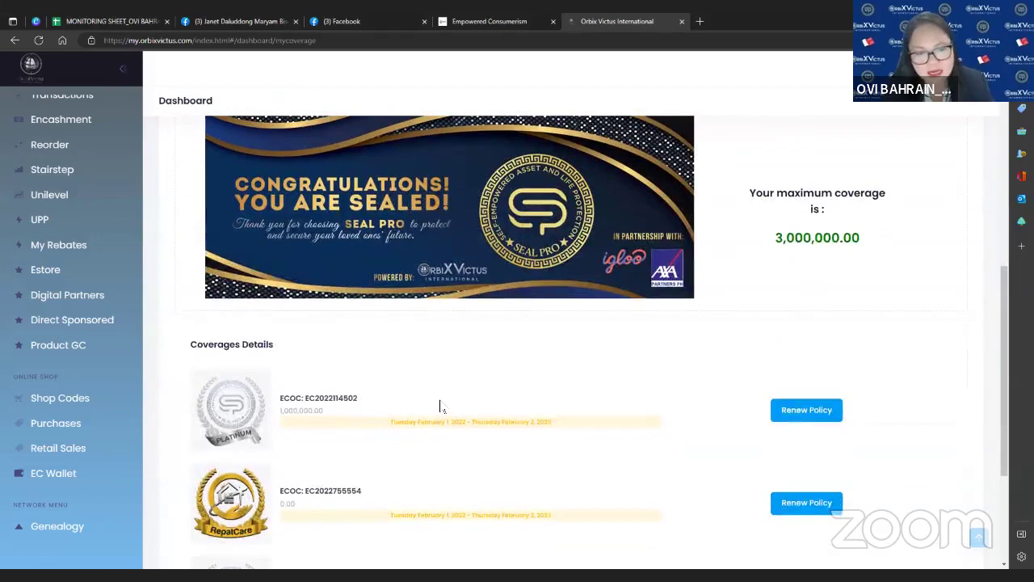
scroll(441, 408, "down", 3)
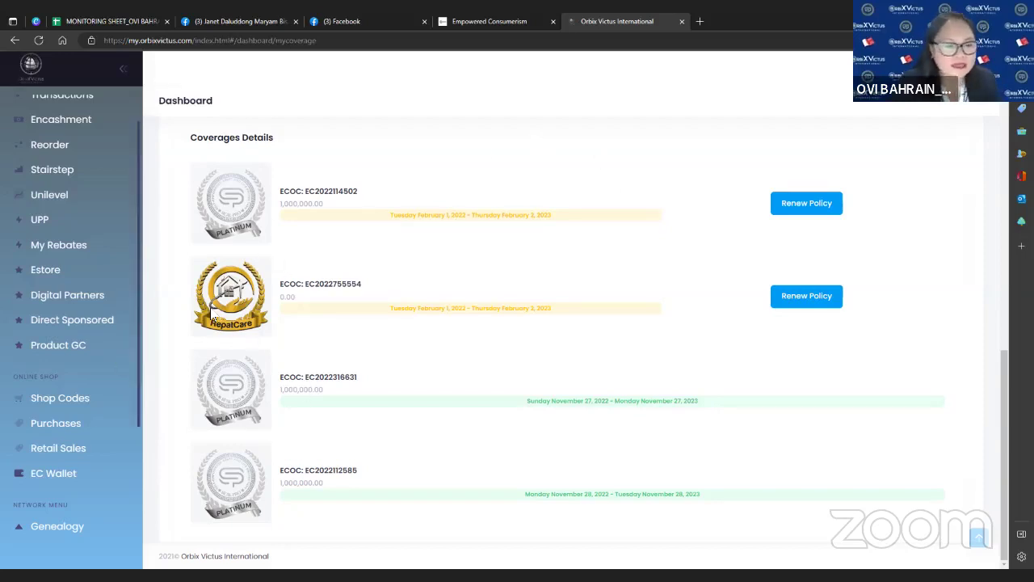
scroll(327, 295, "up", 4)
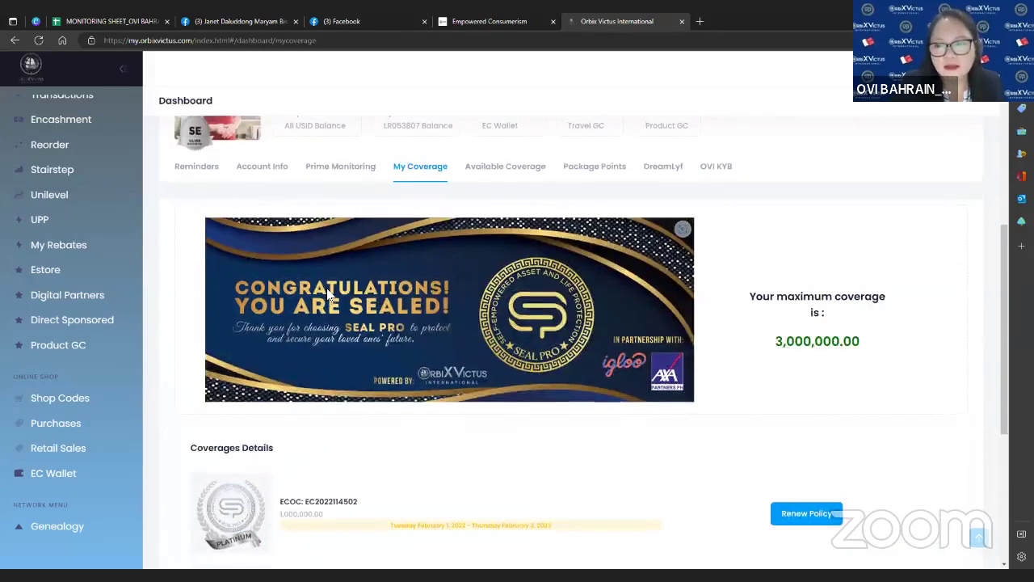
scroll(65, 475, "down", 3)
Step: Log out of the member portal from the left sidebar
left_click(43, 462)
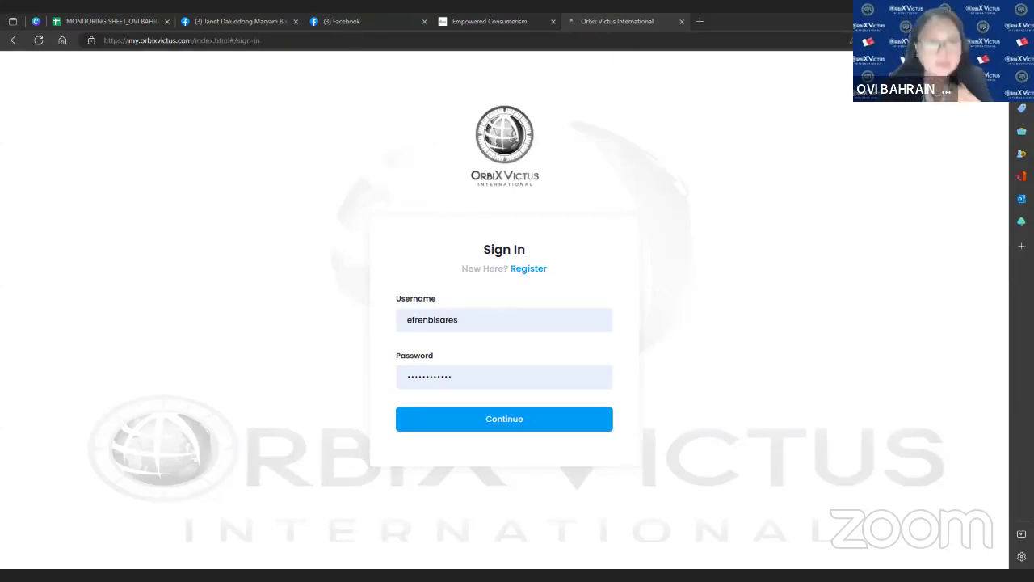
Step: Log out of Empowered Consumerism via Settings and close the error and Orbix Victus sign-in pages
left_click(489, 21)
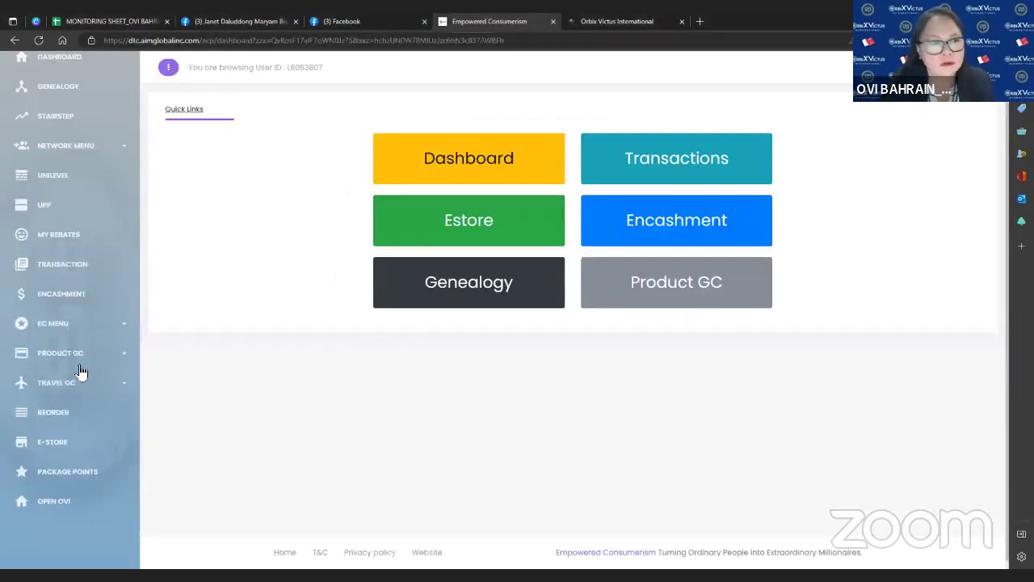
left_click(113, 243)
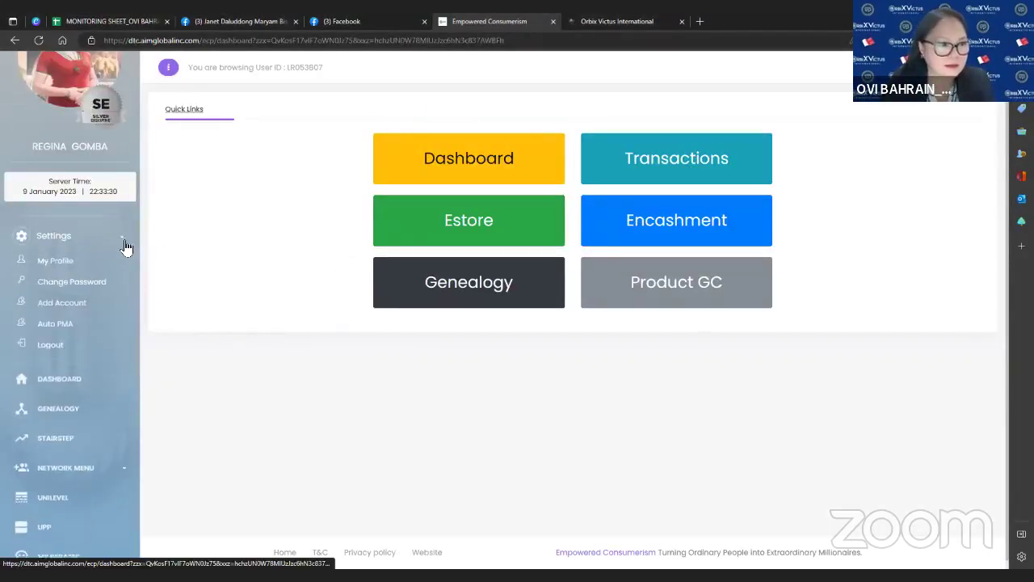
left_click(54, 348)
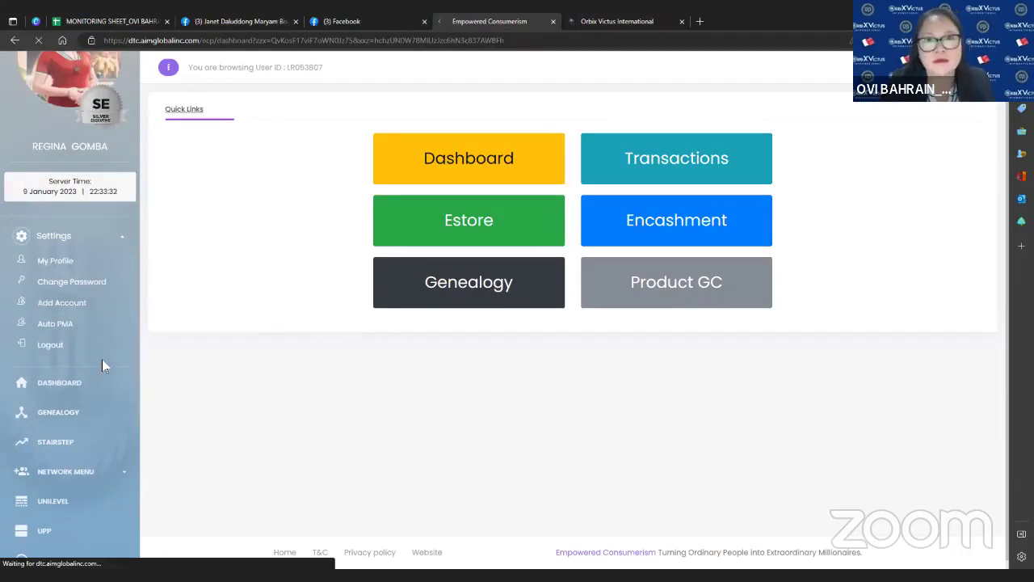
left_click(552, 22)
middle_click(485, 22)
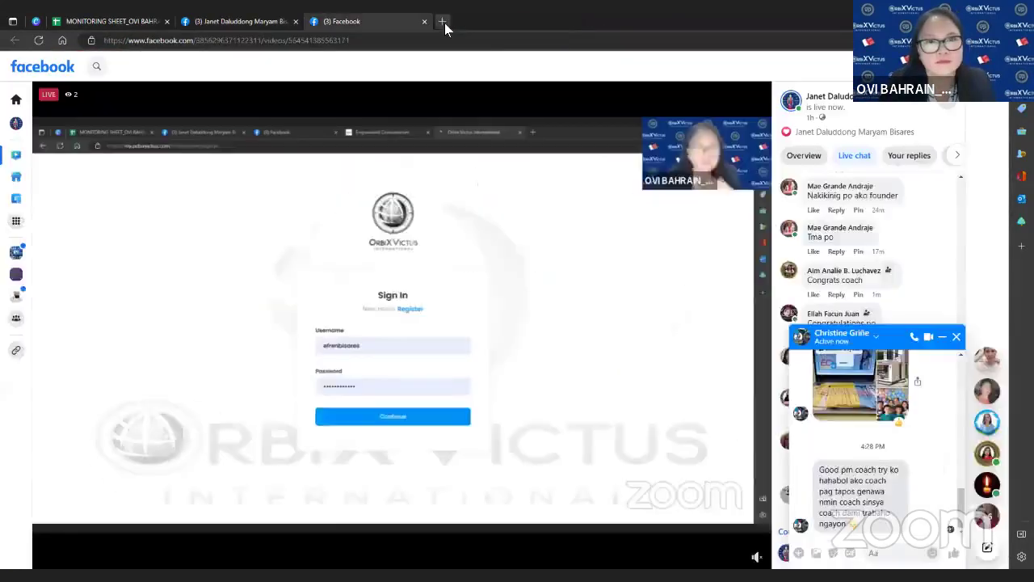
Step: Reach the Empowered Consumerism DTC login page through the AllianceInMotion bookmark in a new tab
left_click(445, 22)
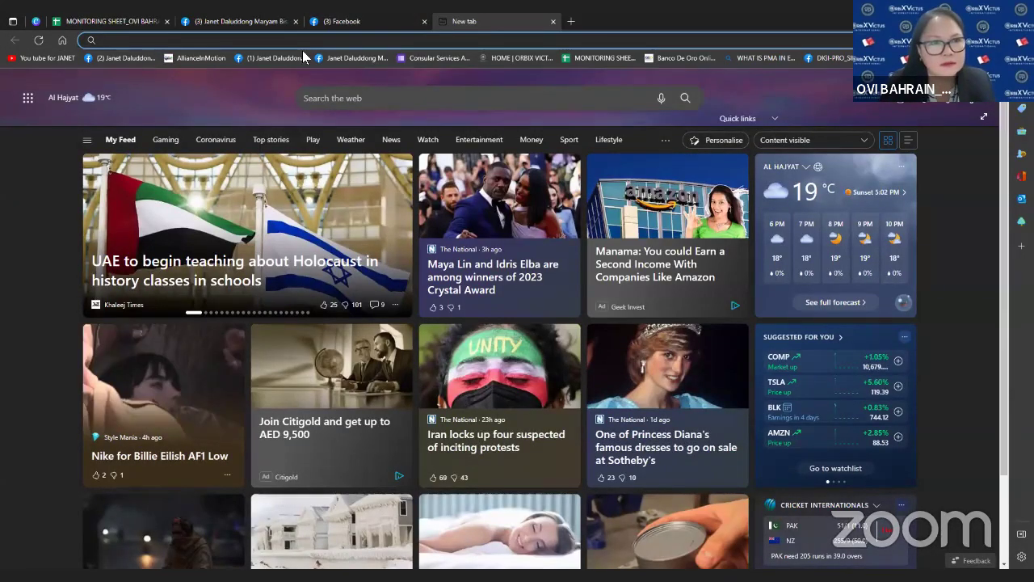
left_click(202, 61)
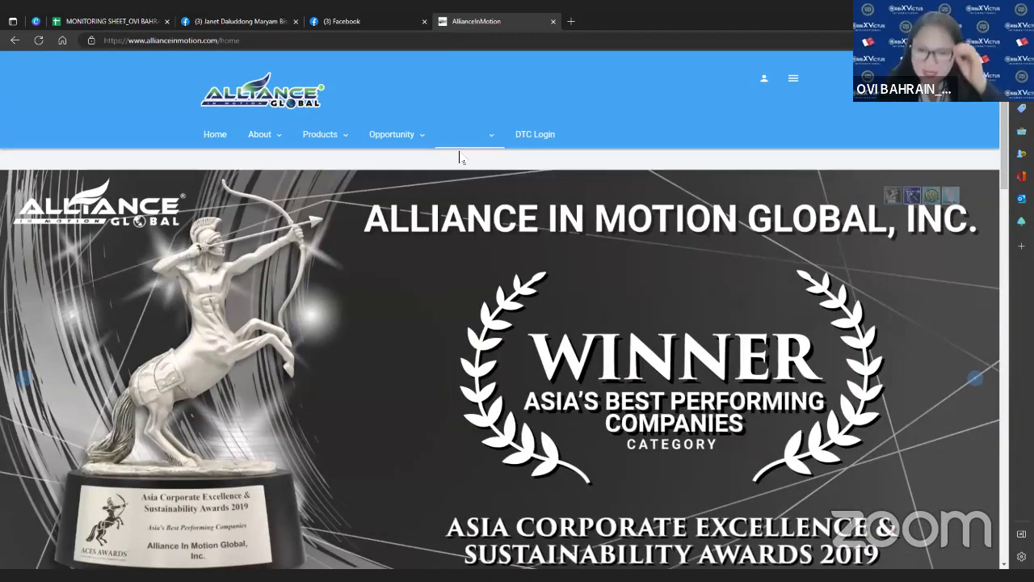
left_click(534, 142)
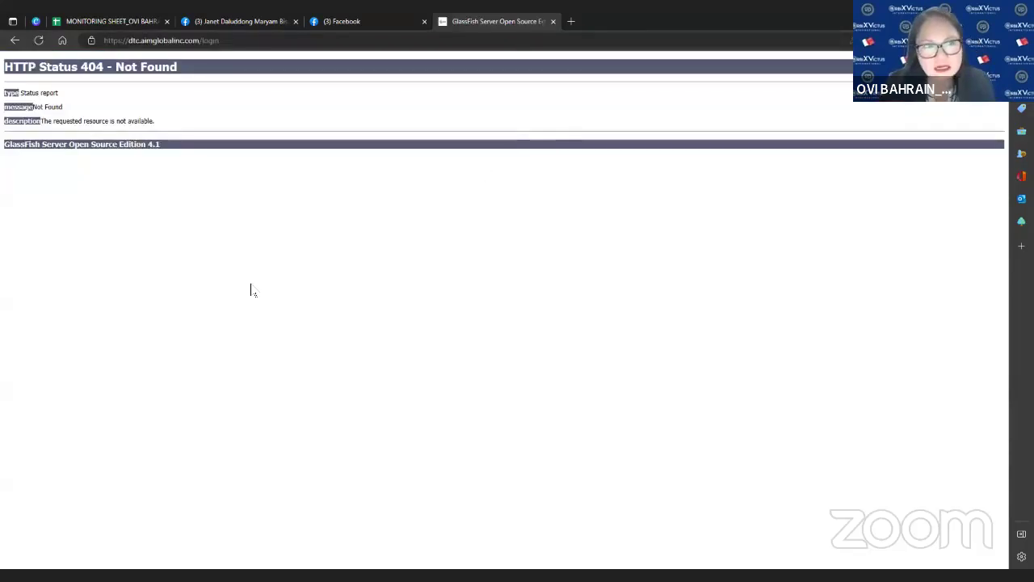
left_click(553, 21)
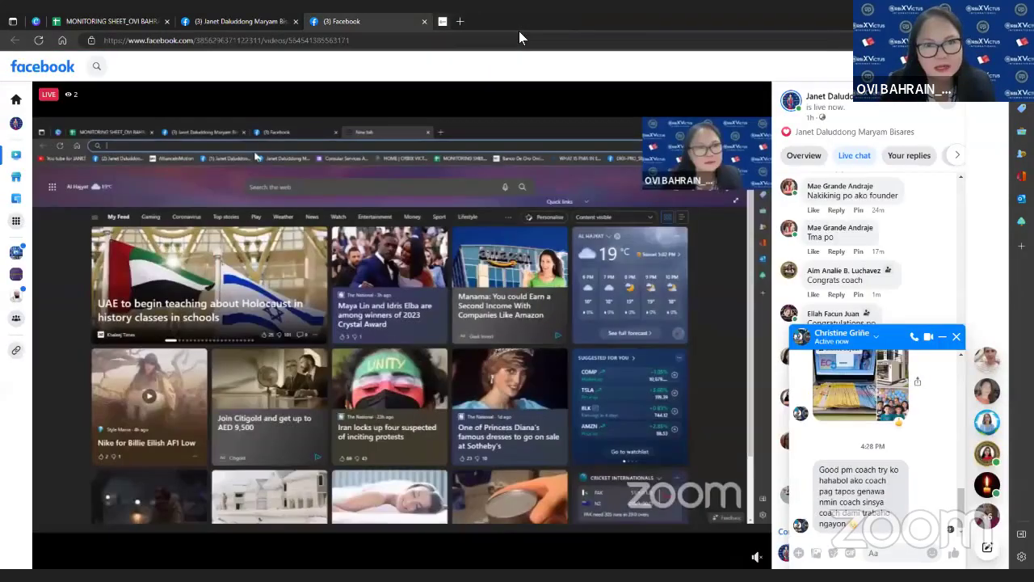
left_click(440, 21)
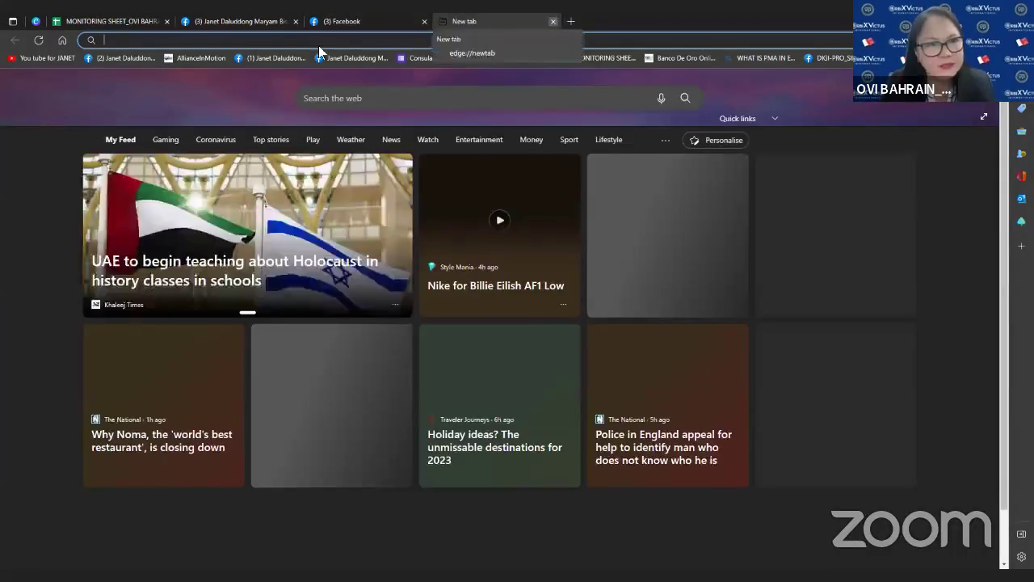
left_click(553, 21)
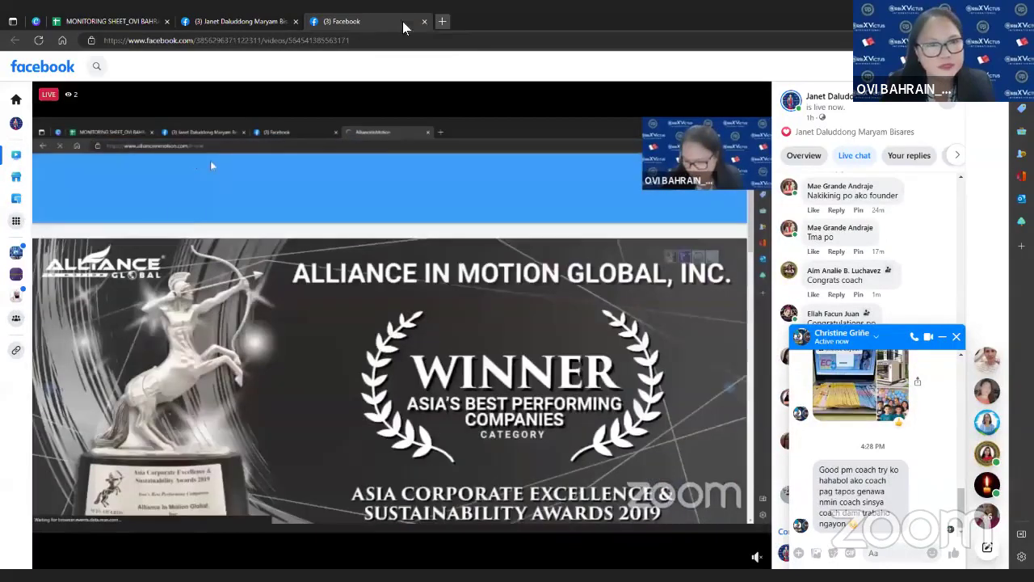
left_click(442, 21)
left_click(196, 59)
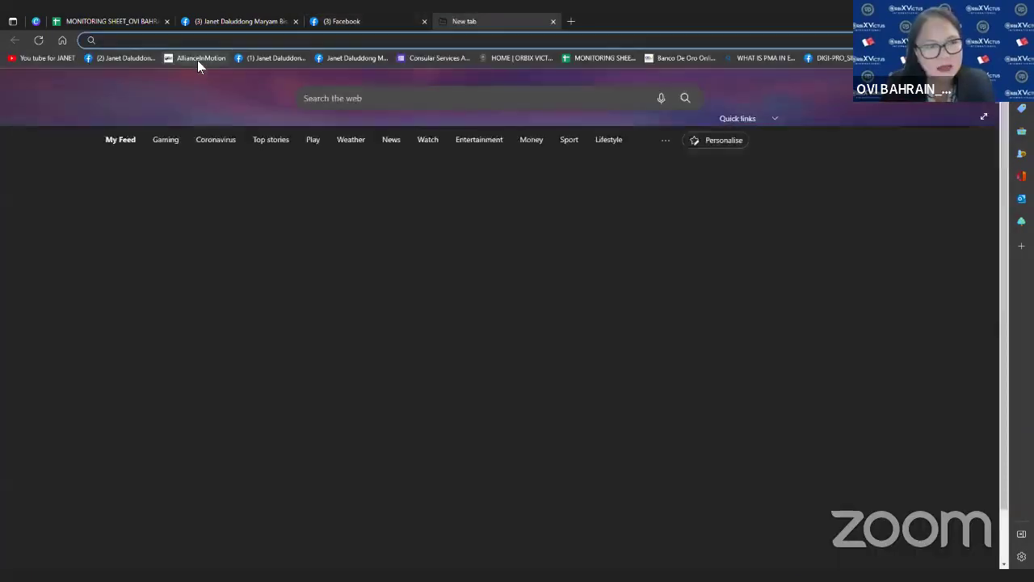
left_click(543, 141)
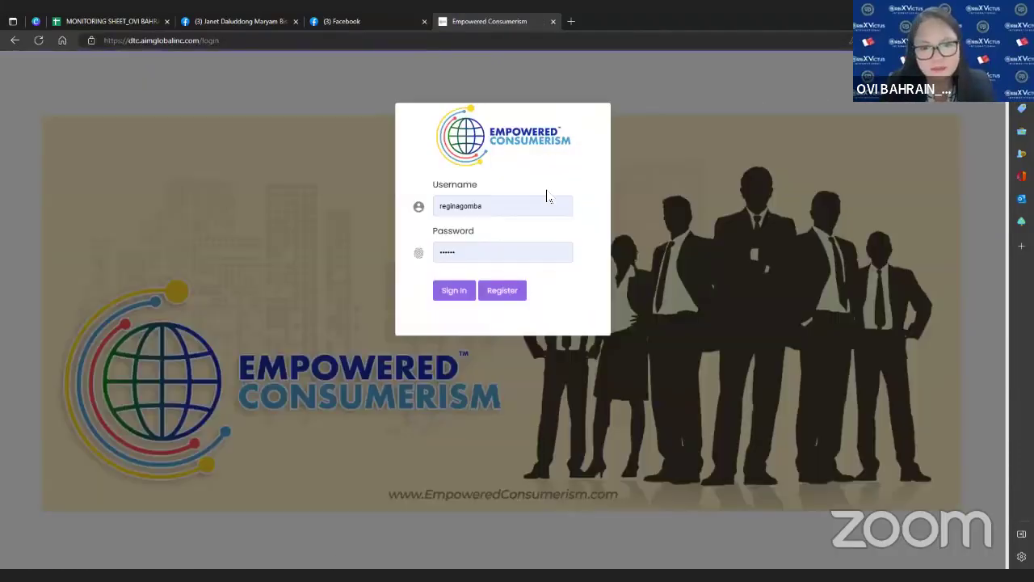
Step: Pick another member's saved login in the username field and sign in to reach the Quick Links dashboard
left_click(550, 208)
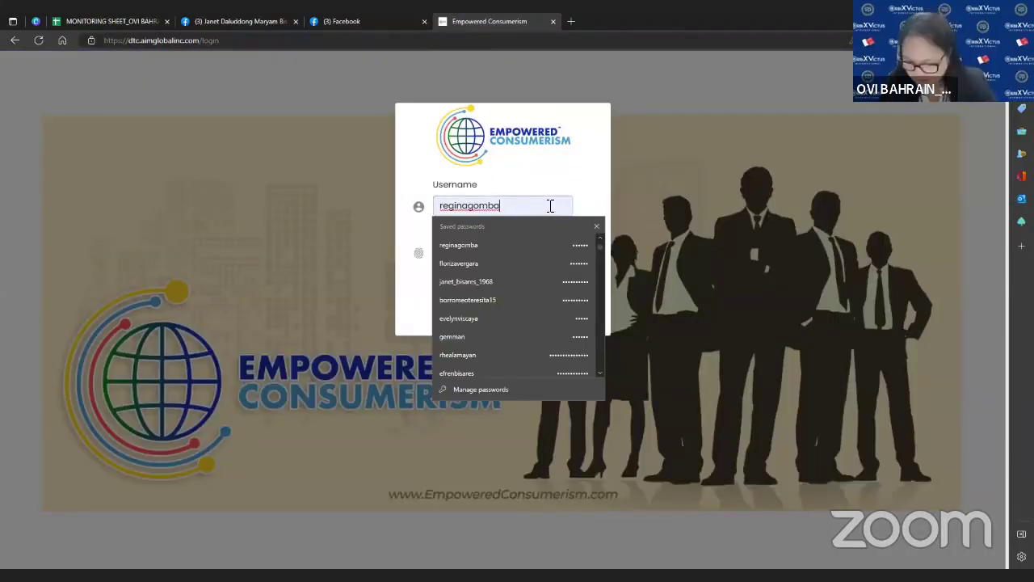
key("BackSpace")
key("BackSpace")
key("BackSpace")
key("BackSpace")
key("BackSpace")
key("BackSpace")
key("BackSpace")
key("BackSpace")
key("BackSpace")
key("BackSpace")
key("BackSpace")
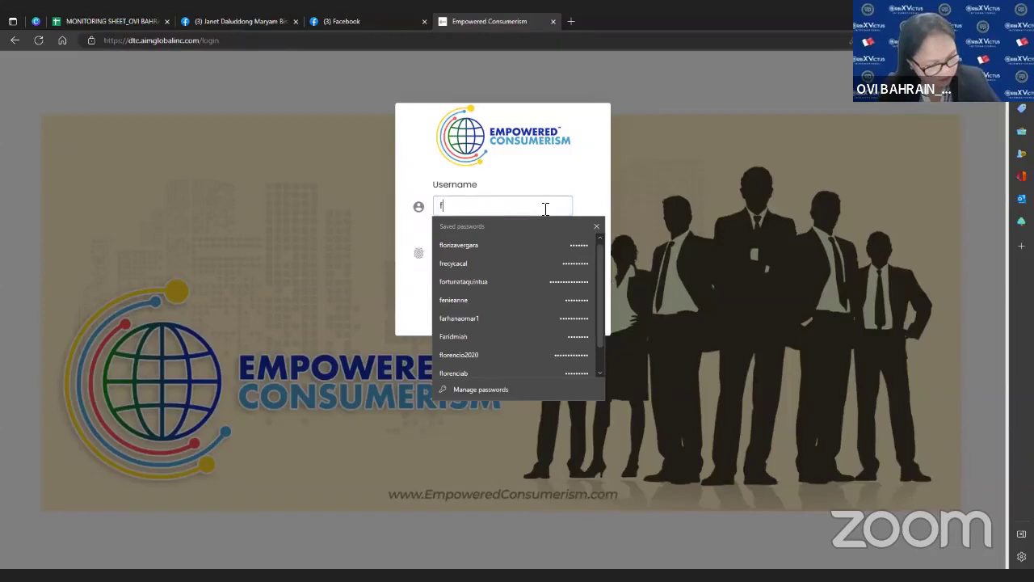
left_click(474, 250)
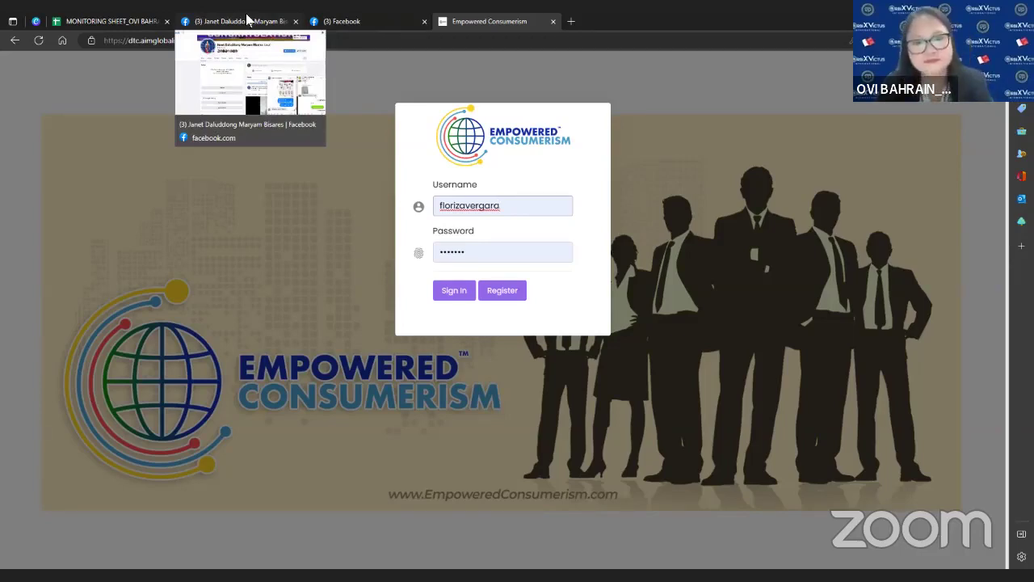
left_click(464, 292)
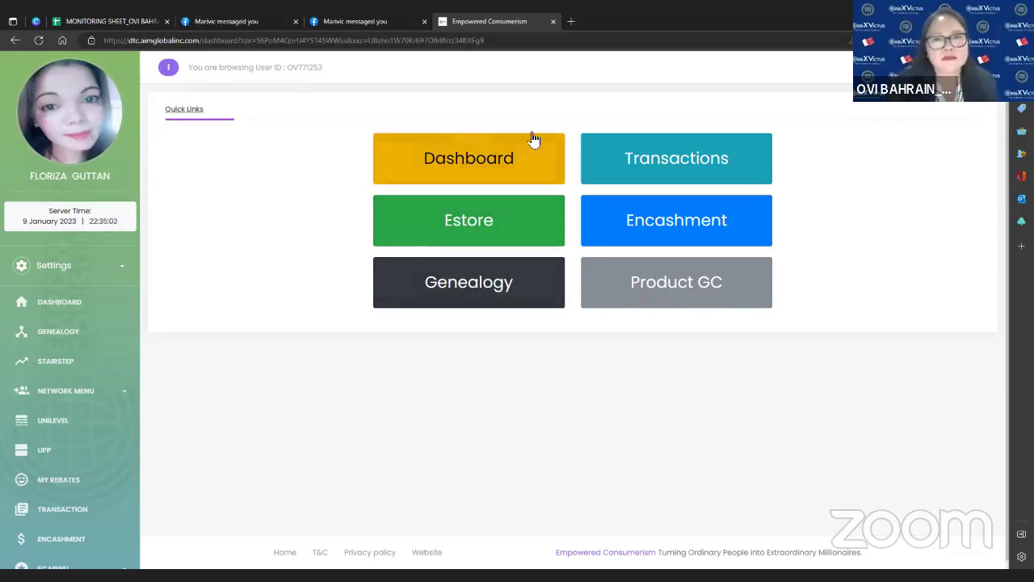
scroll(62, 533, "down", 3)
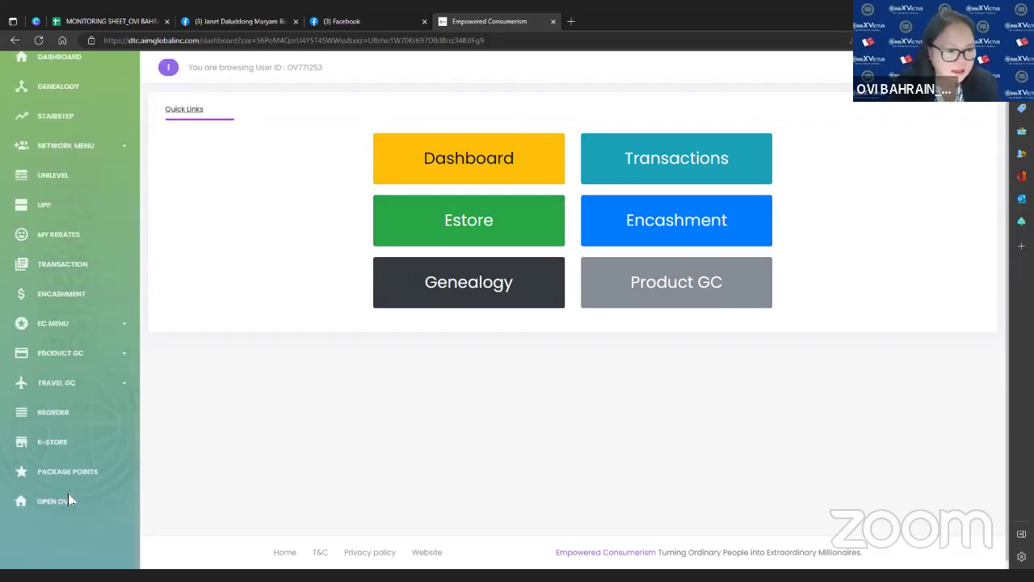
Step: Open this account's Orbix Victus portal and show Available Coverage with the Bronze, Platinum, RepatCare, Bronze ER, and Platinum ER cards
left_click(55, 501)
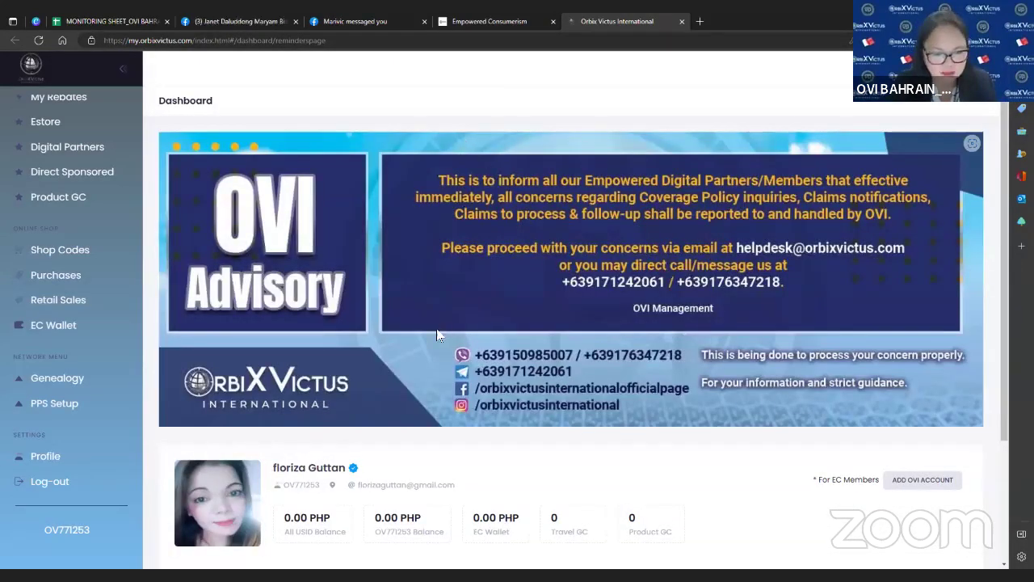
scroll(461, 407, "down", 3)
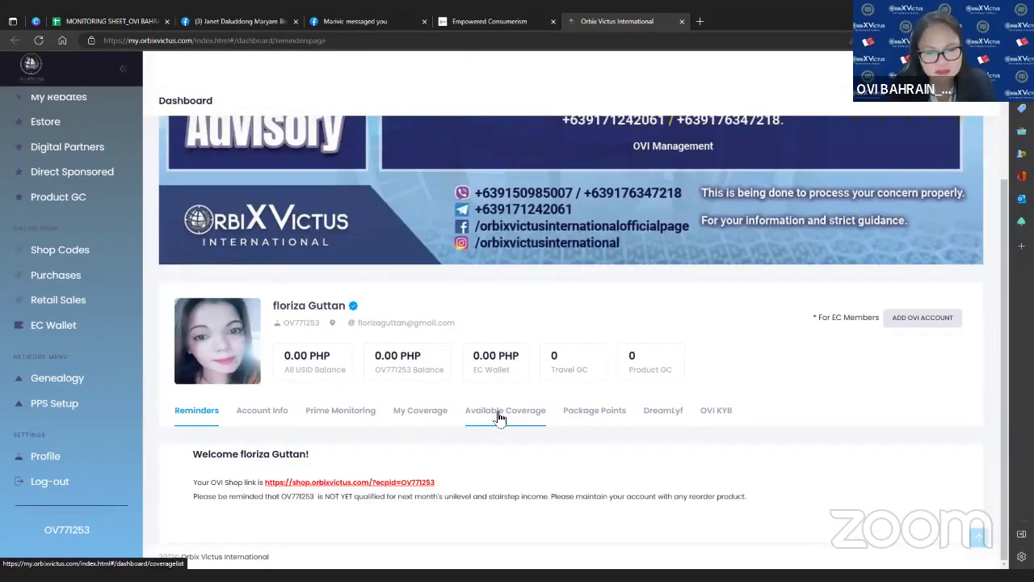
left_click(500, 417)
scroll(357, 402, "down", 3)
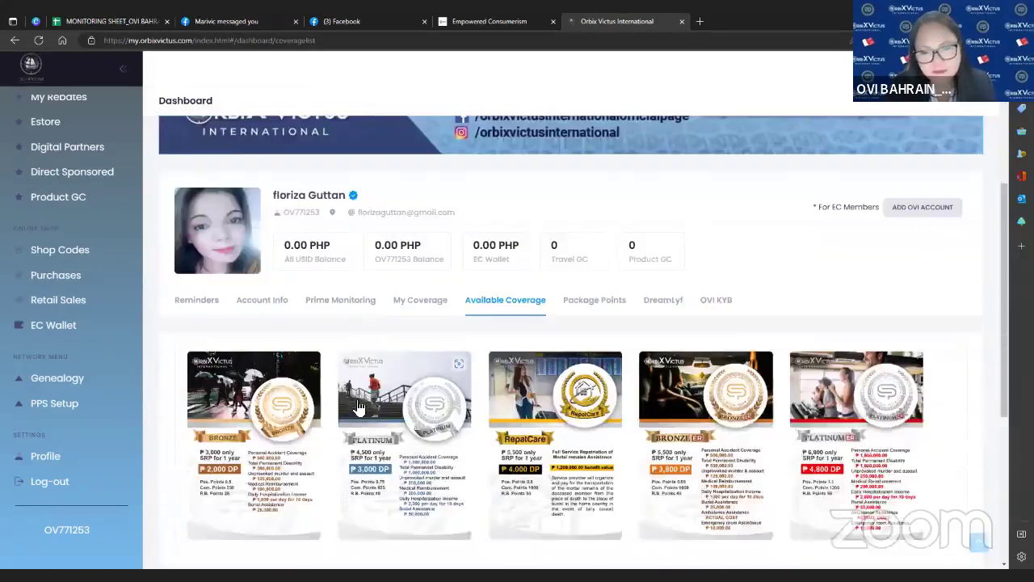
scroll(359, 404, "down", 5)
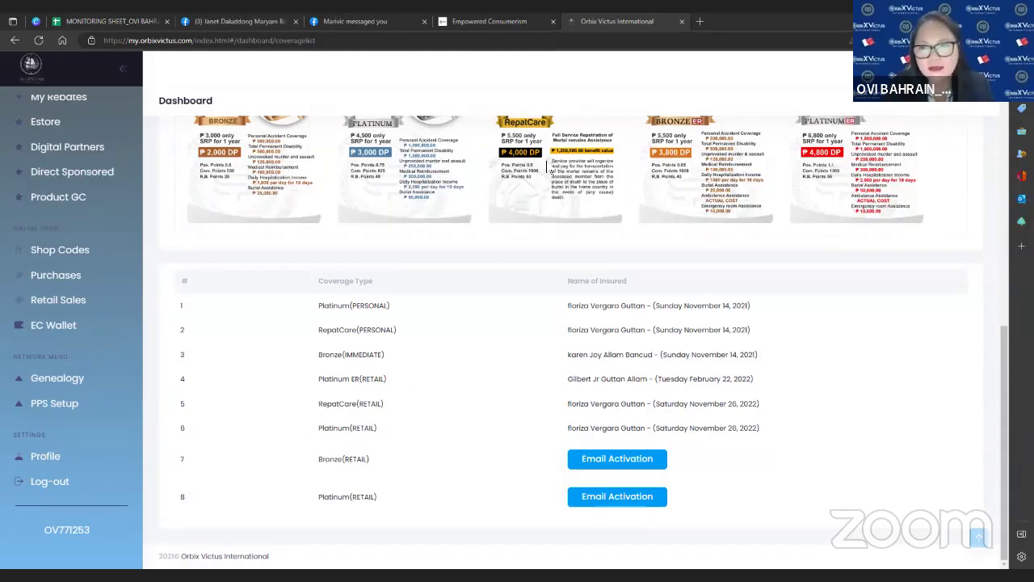
mouse_move(305, 446)
left_mouse_down()
mouse_move(363, 455)
mouse_move(392, 473)
left_mouse_up()
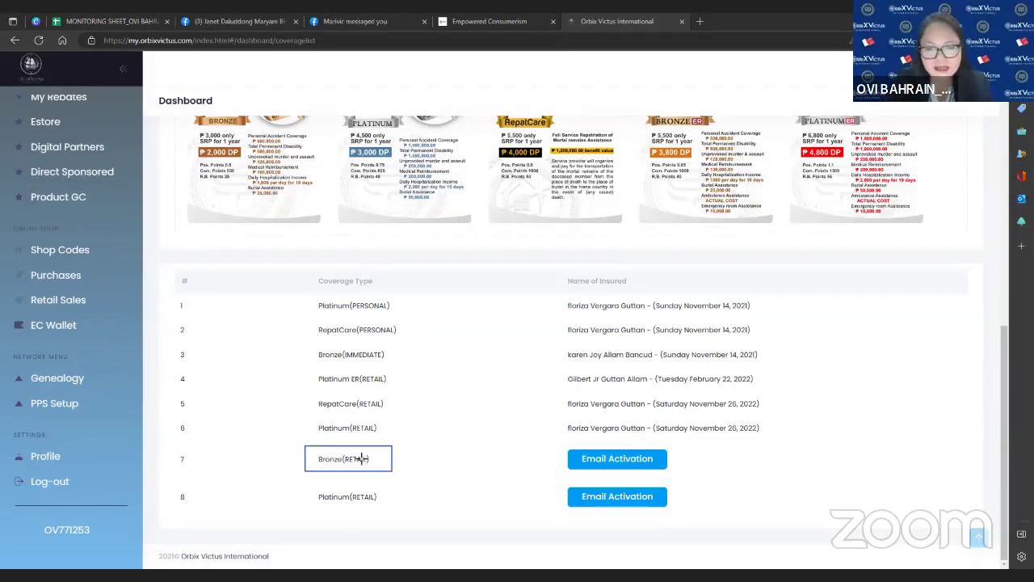
left_click_drag(297, 479, 413, 513)
left_click_drag(532, 440, 696, 474)
left_click_drag(546, 481, 700, 526)
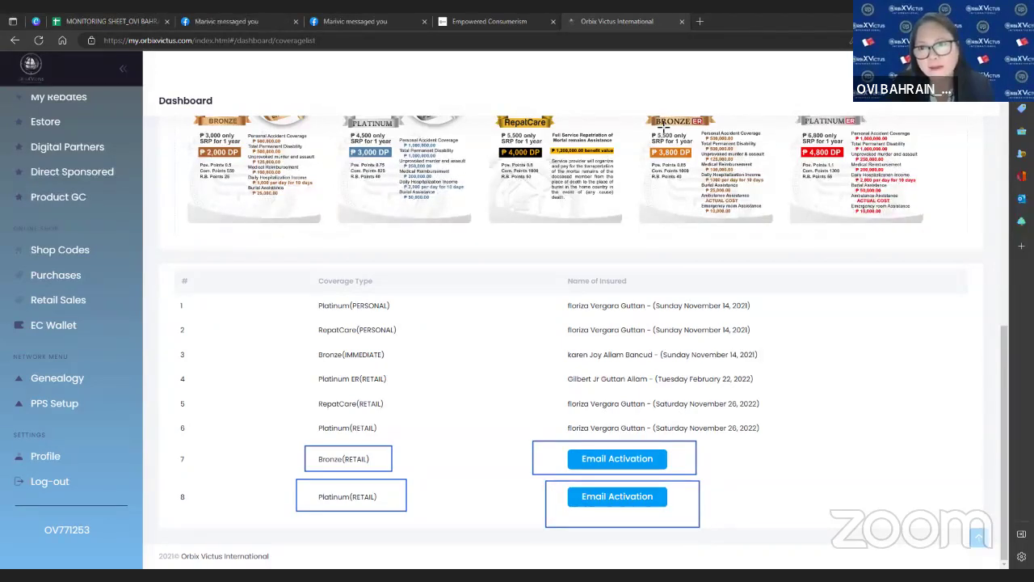
mouse_move(670, 431)
left_mouse_down()
mouse_move(663, 522)
mouse_move(374, 460)
left_mouse_up()
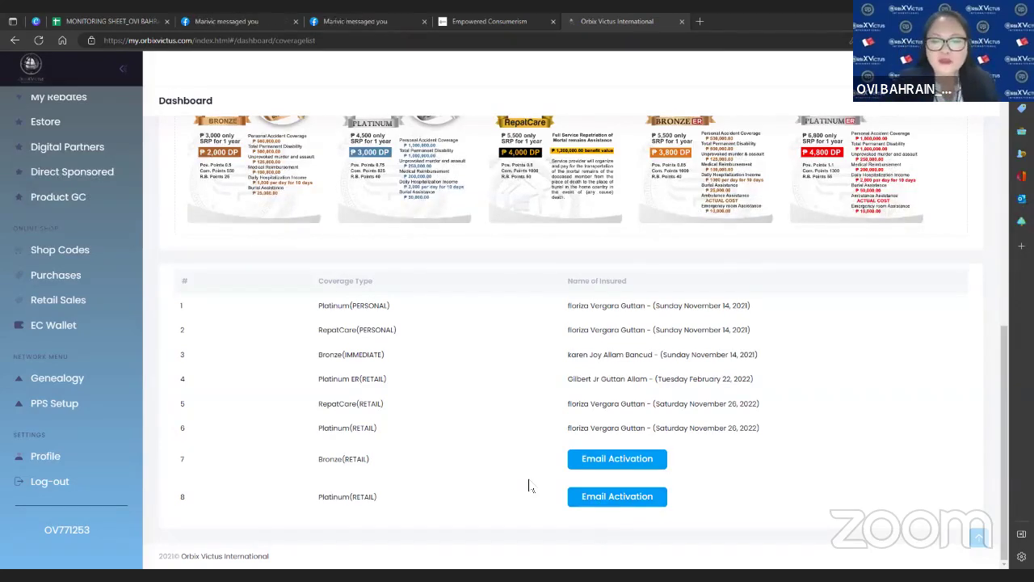
Step: Open the Platinum(RETAIL) activation form and autofill the recipient's saved name, e-mail and contact number
left_click(616, 497)
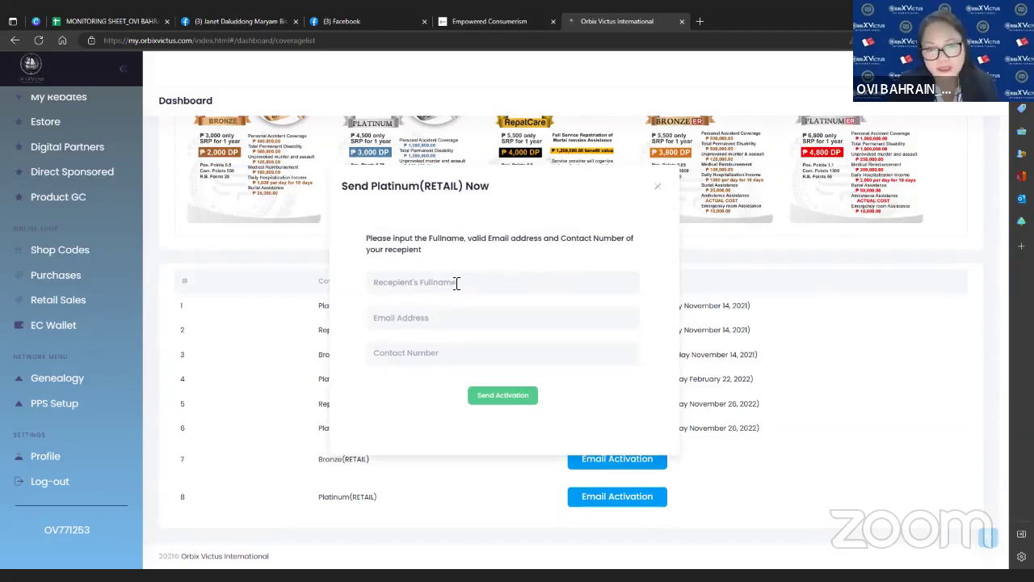
left_click(490, 282)
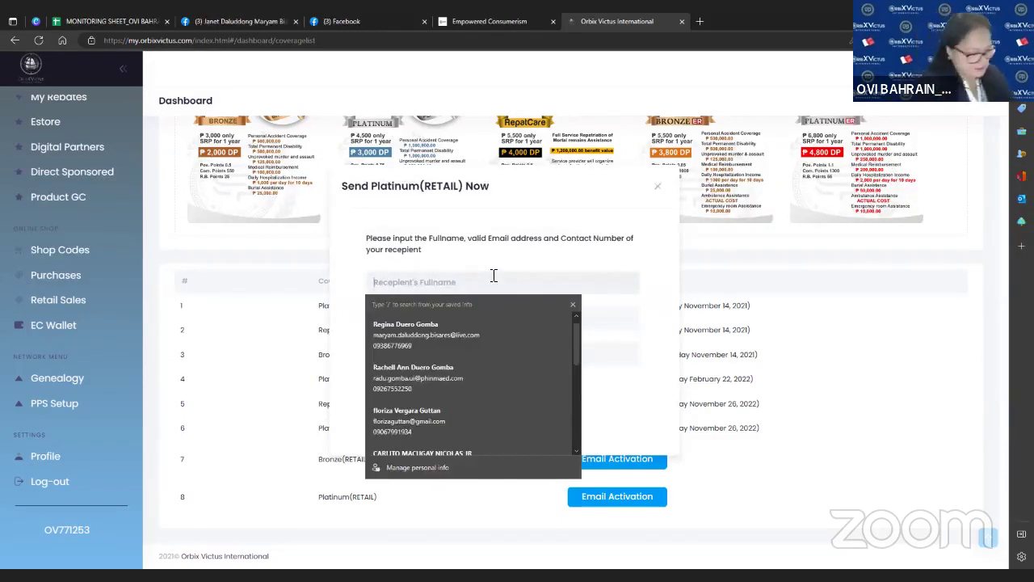
type("Fo")
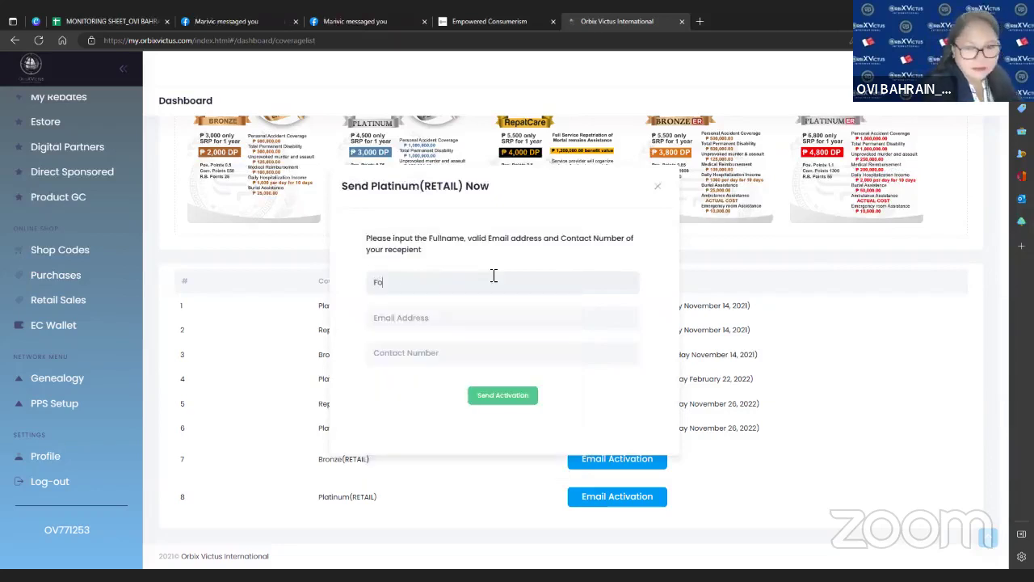
key("BackSpace")
type("lor")
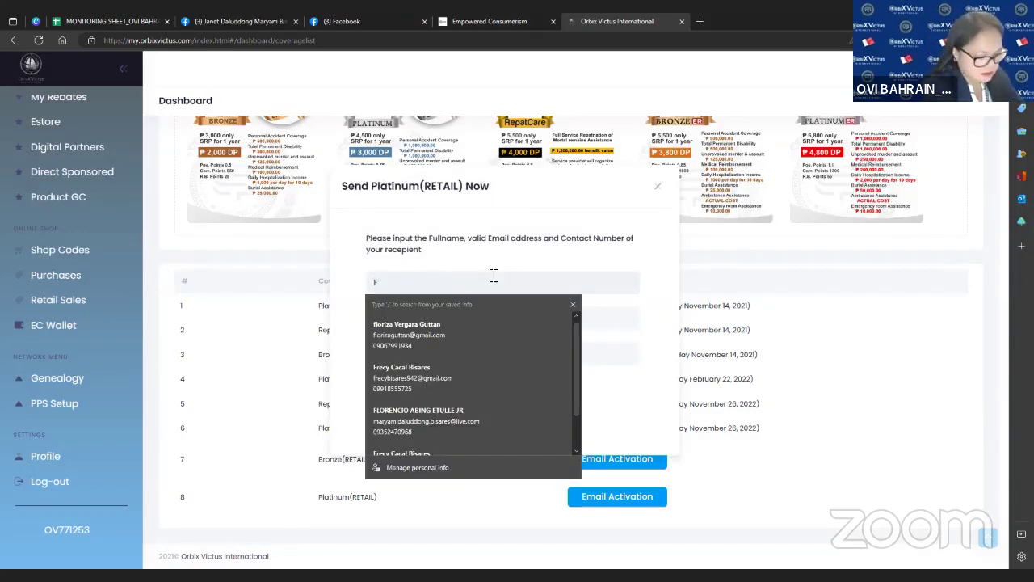
type("i")
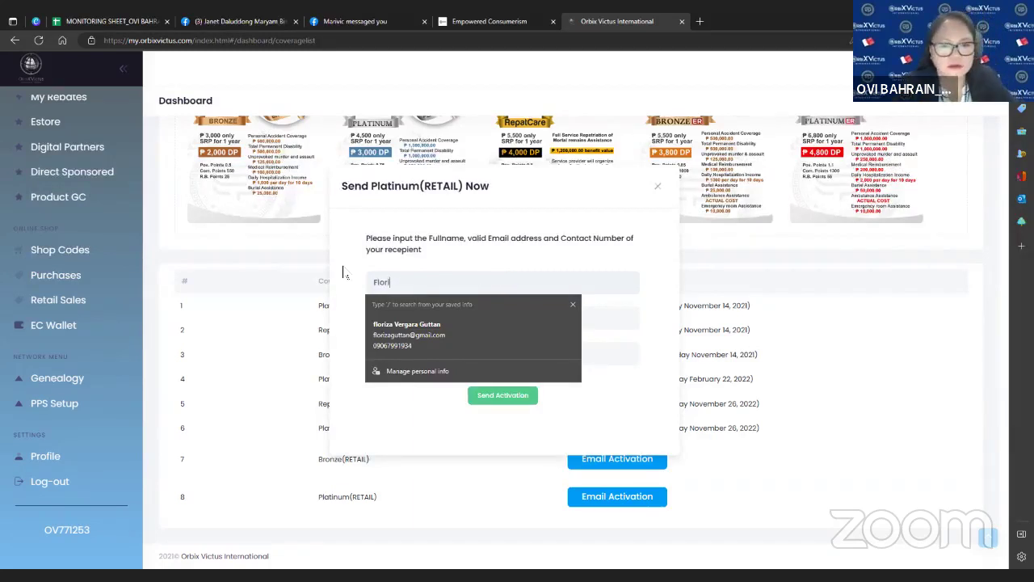
left_click(428, 334)
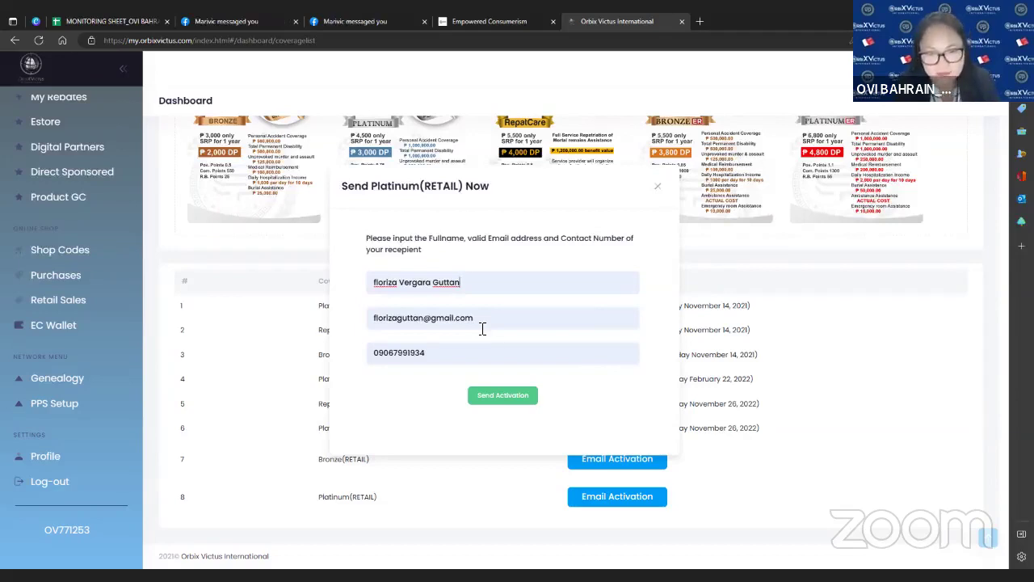
Step: Replace the recipient's e-mail with a saved entry and send the Platinum activation
left_click(502, 316)
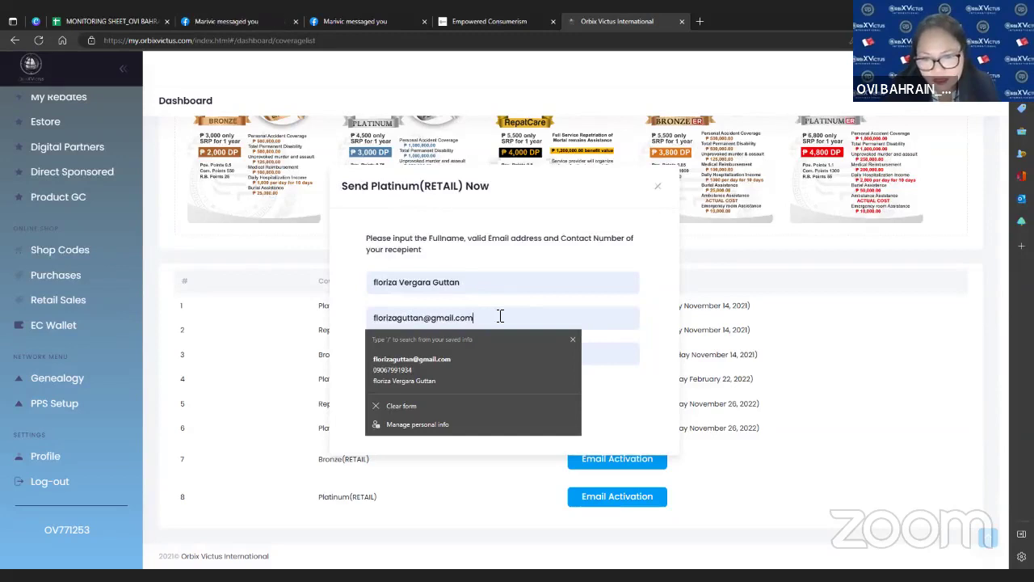
key("BackSpace")
key("BackSpace")
key("BackSpace")
key("BackSpace")
key("BackSpace")
key("BackSpace")
key("BackSpace")
key("BackSpace")
key("BackSpace")
key("BackSpace")
key("BackSpace")
key("BackSpace")
key("BackSpace")
key("BackSpace")
key("BackSpace")
key("BackSpace")
key("BackSpace")
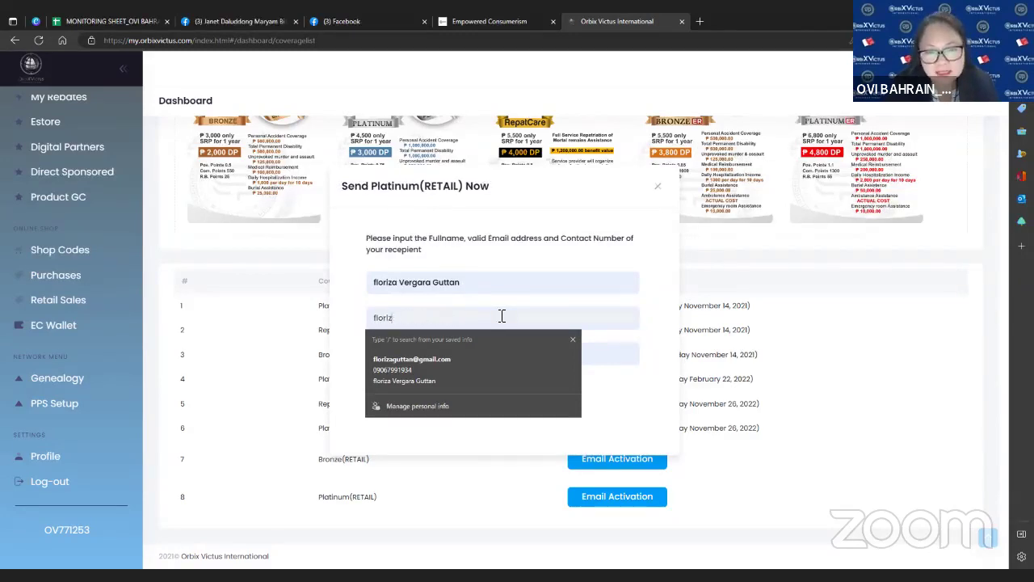
key("BackSpace")
key("BackSpace")
key("BackSpace")
key("BackSpace")
key("BackSpace")
key("BackSpace")
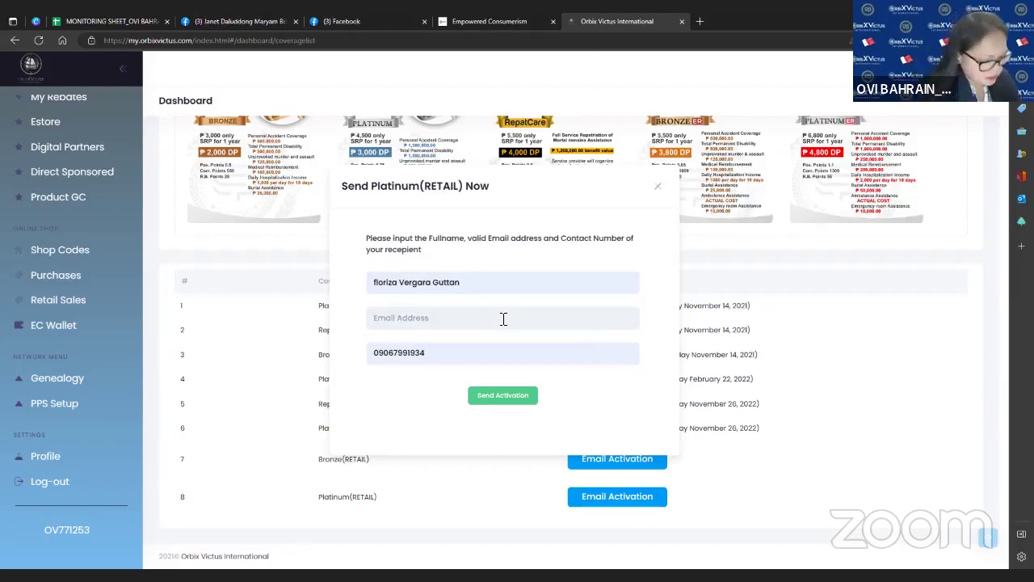
type("ma")
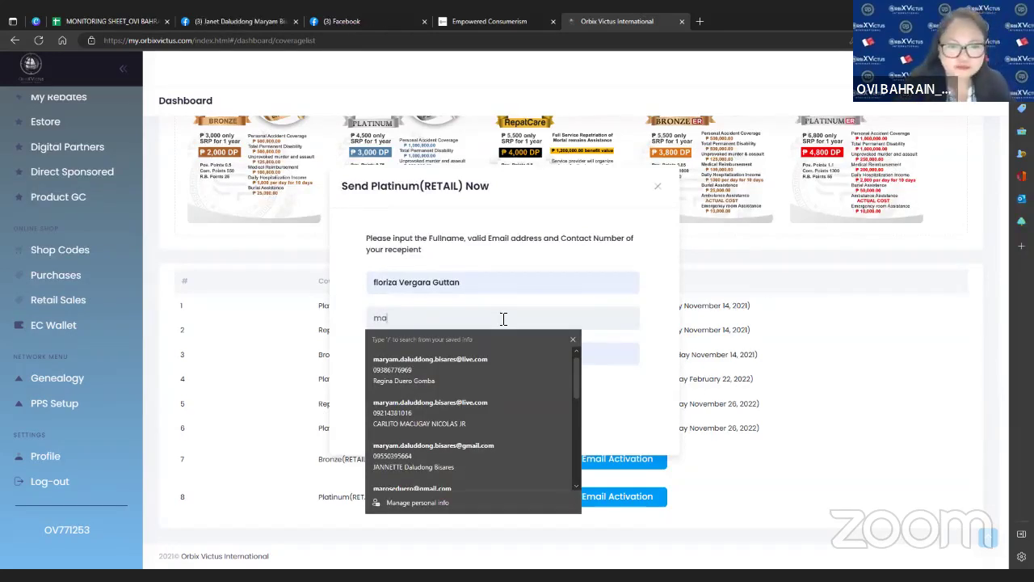
left_click(475, 358)
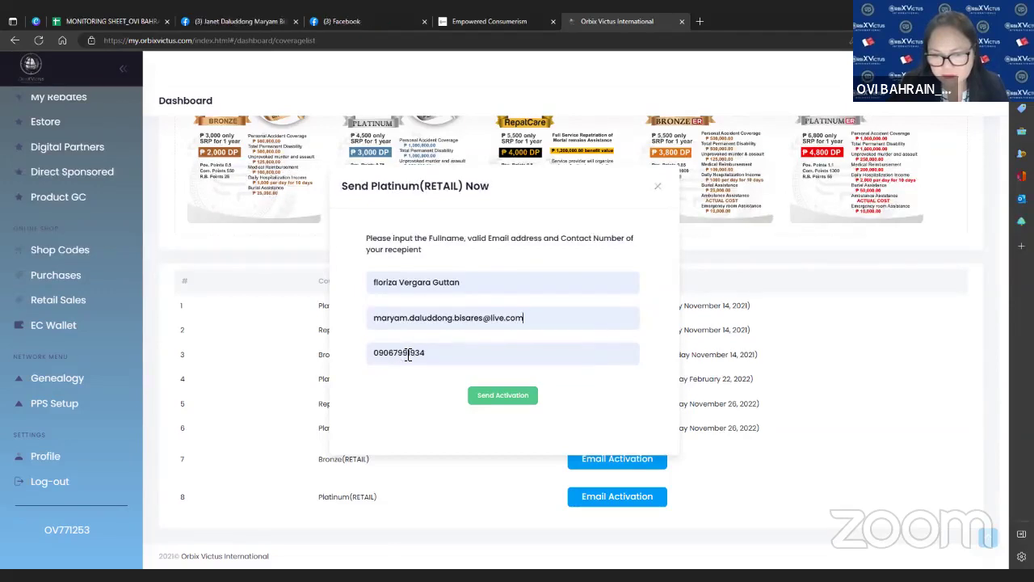
left_click(504, 402)
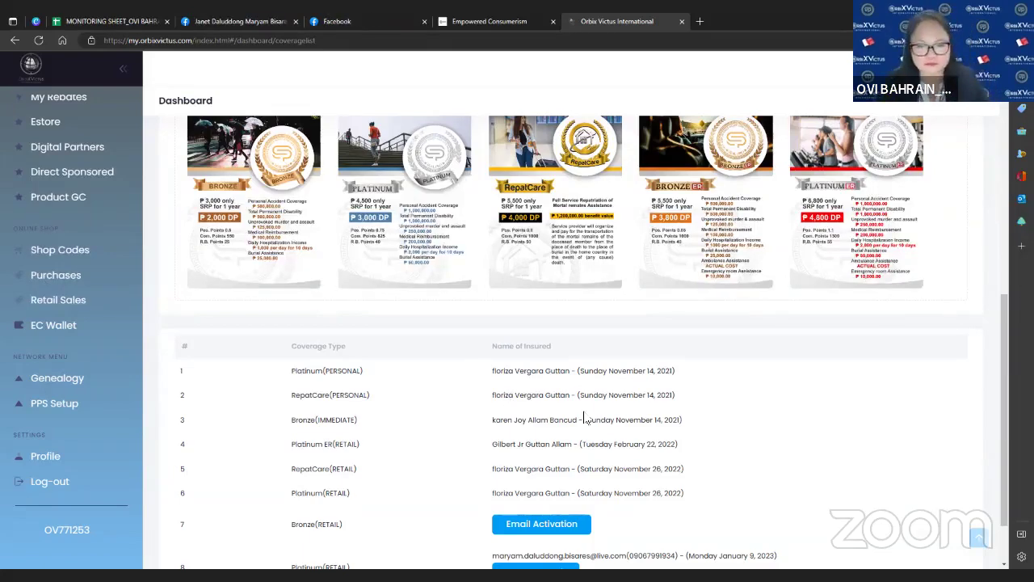
Step: Scroll down to confirm row 8 shows the recipient and Resend Email, then back up
scroll(664, 439, "down", 1)
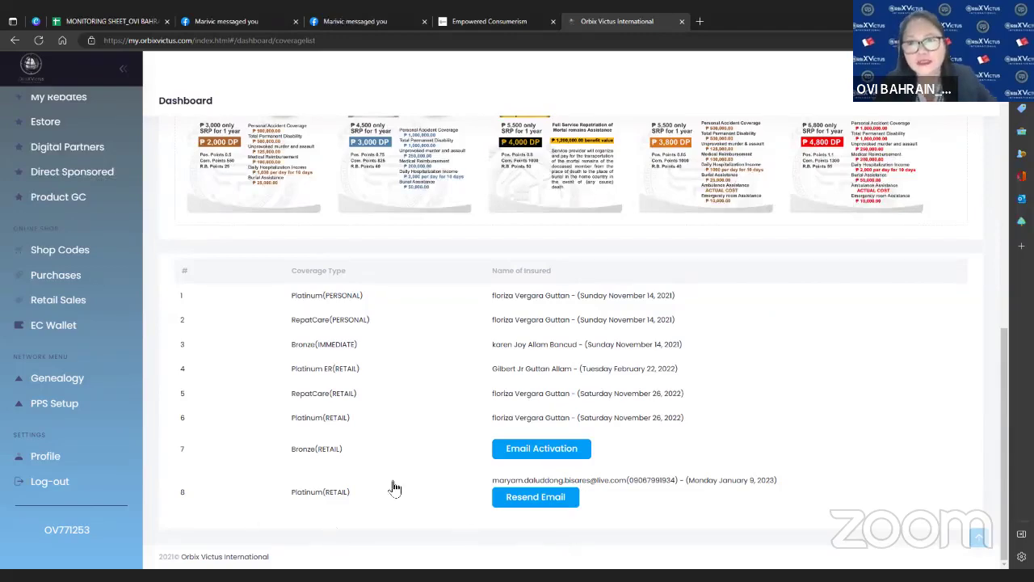
scroll(399, 426, "up", 3)
scroll(400, 426, "up", 1)
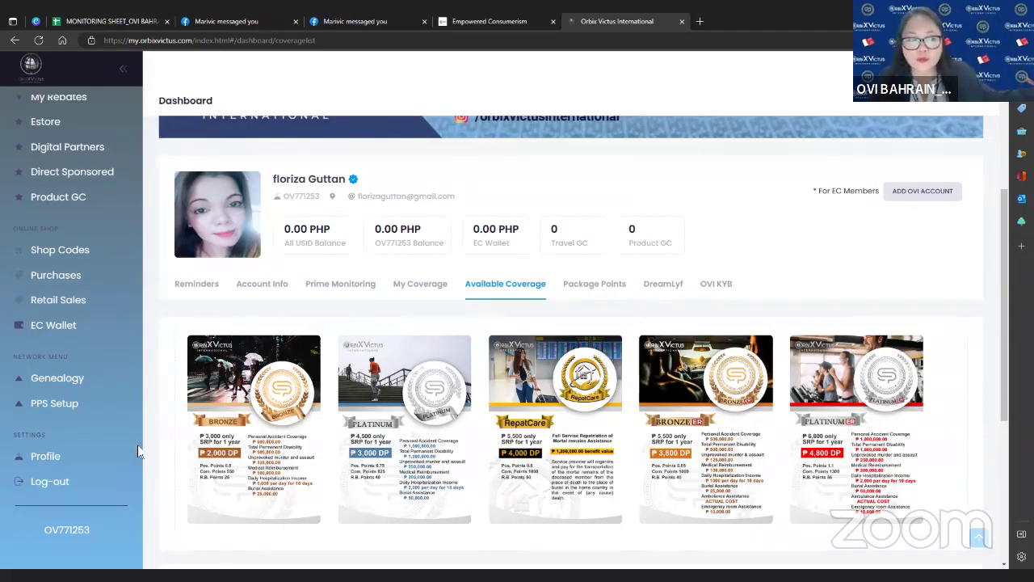
Step: Log out of the portal, close its tab, and load the Orbix Victus home page in a new tab
left_click(73, 491)
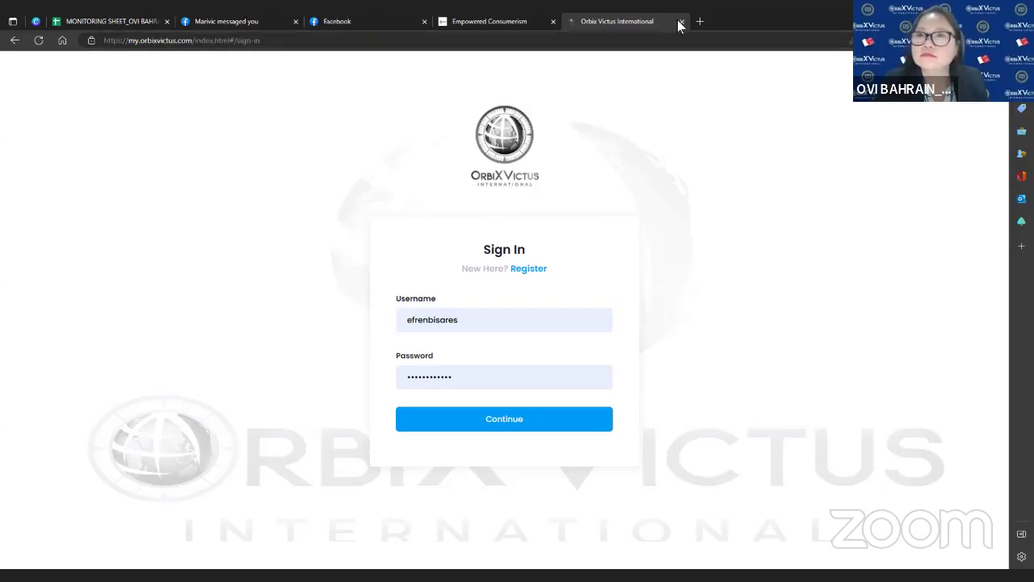
middle_click(577, 24)
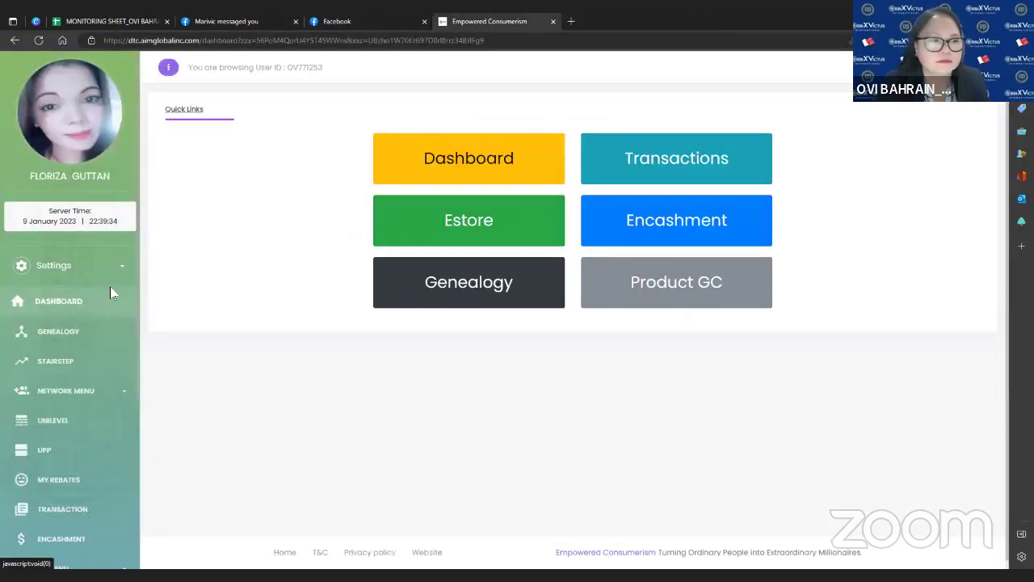
left_click(570, 23)
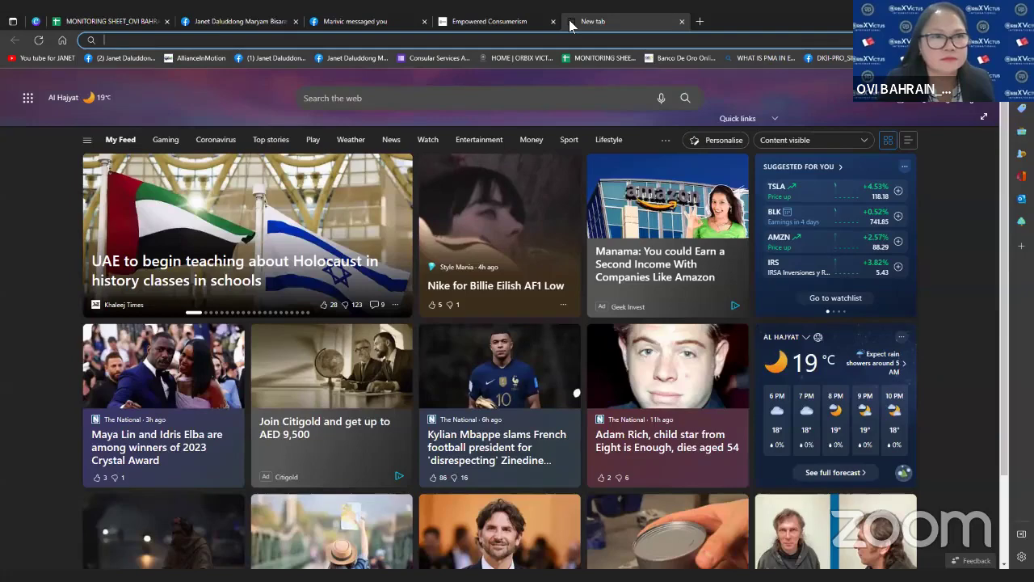
left_click(535, 57)
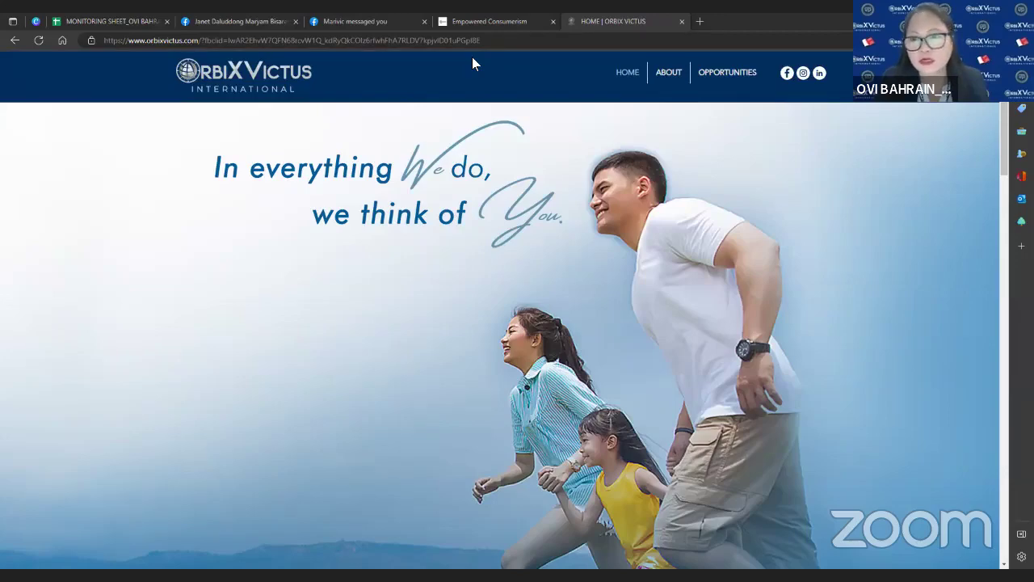
Step: Go to the Opportunities page and bring the Empowered Digital Members activation section into view
mouse_move(728, 81)
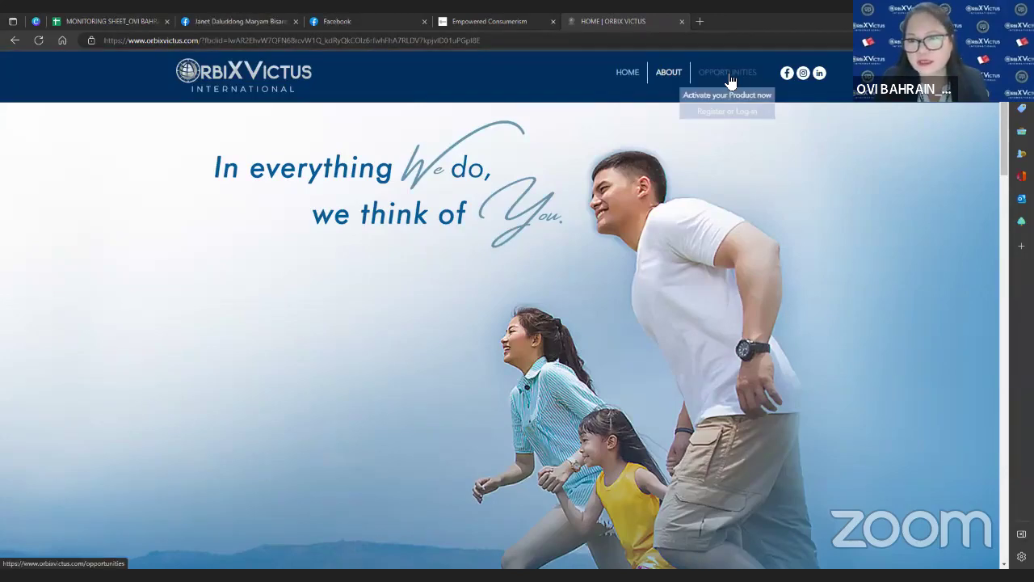
left_click(729, 81)
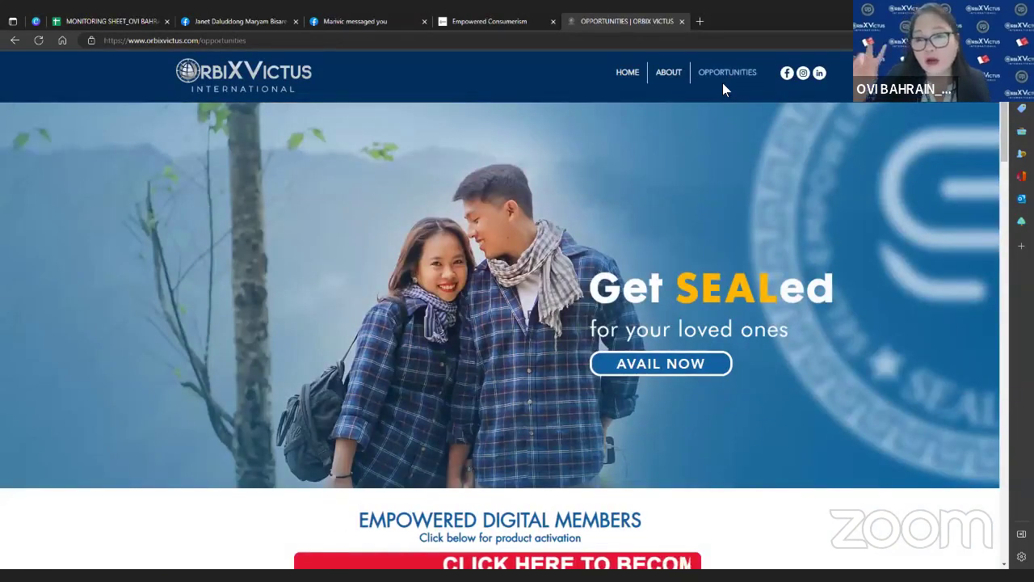
mouse_move(732, 75)
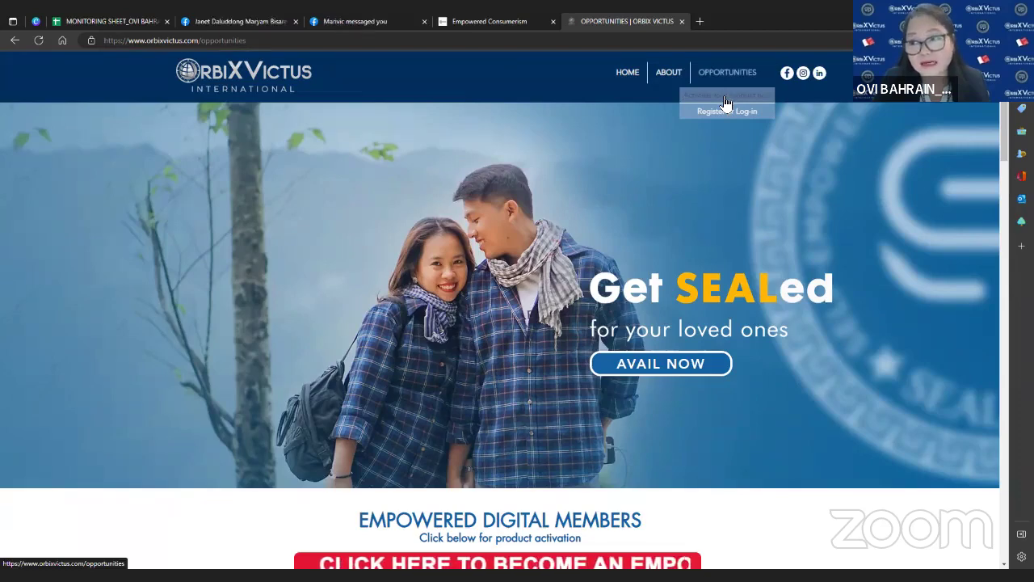
left_click(724, 96)
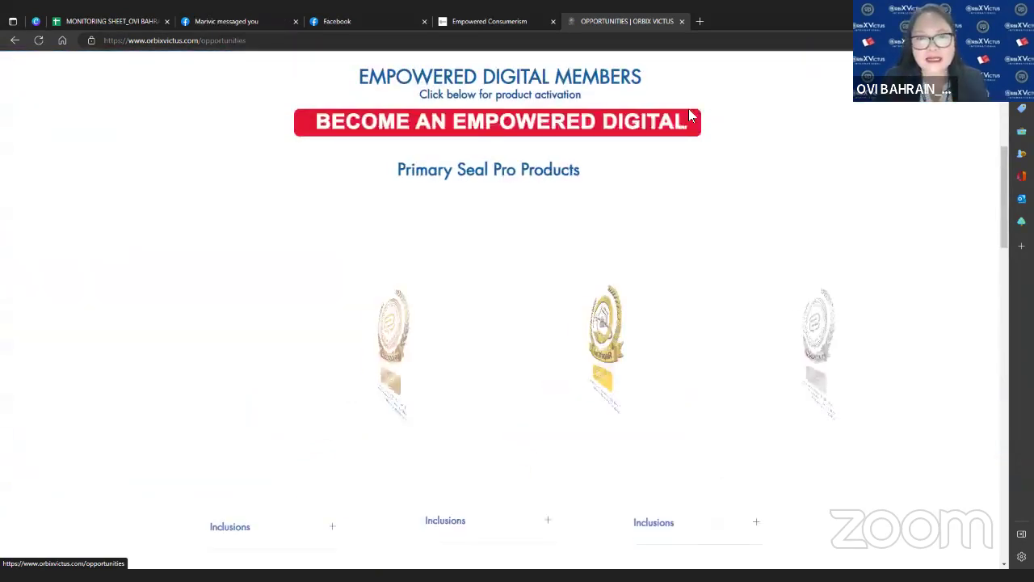
scroll(585, 326, "up", 2)
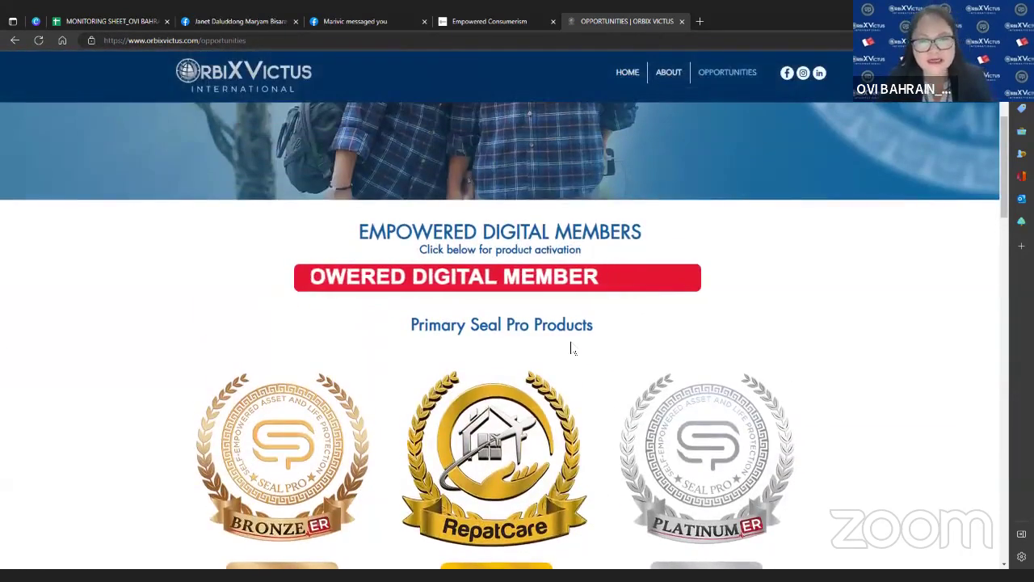
scroll(585, 327, "up", 2)
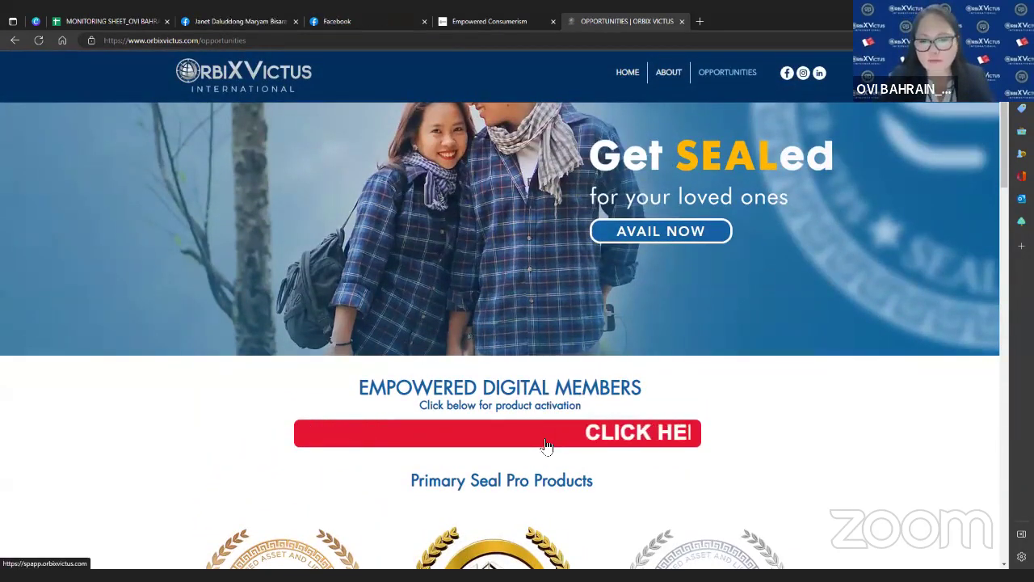
Step: Open the Empowered Digital Member sign-up form and autofill the insured's names, mobile and e-mail
left_click(607, 434)
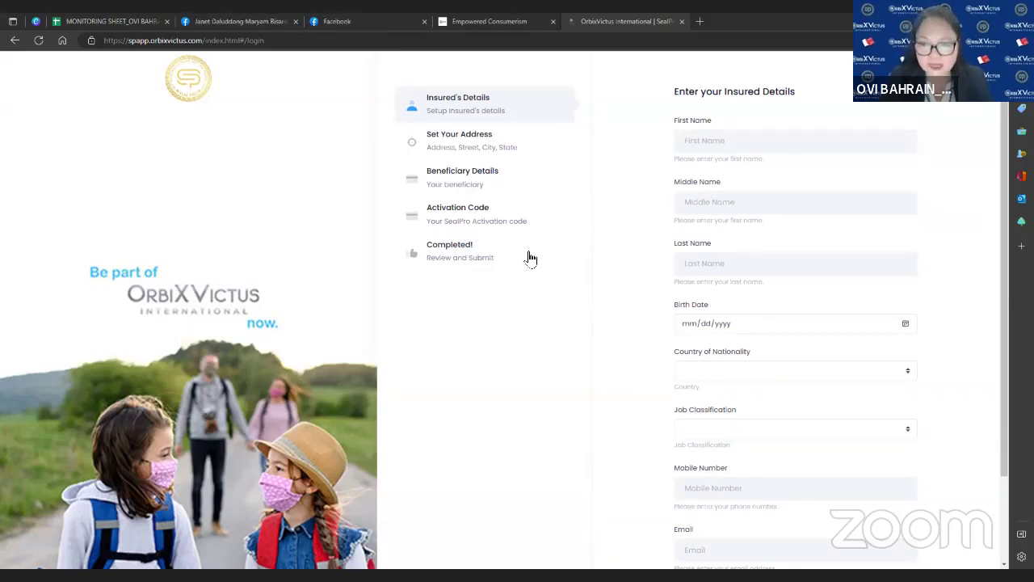
left_click(750, 142)
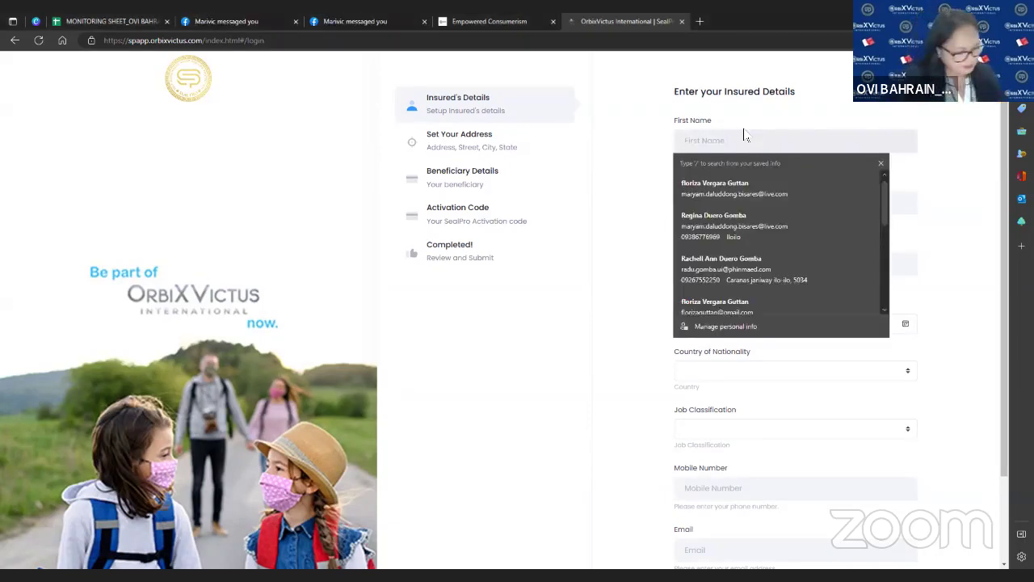
type("Fl")
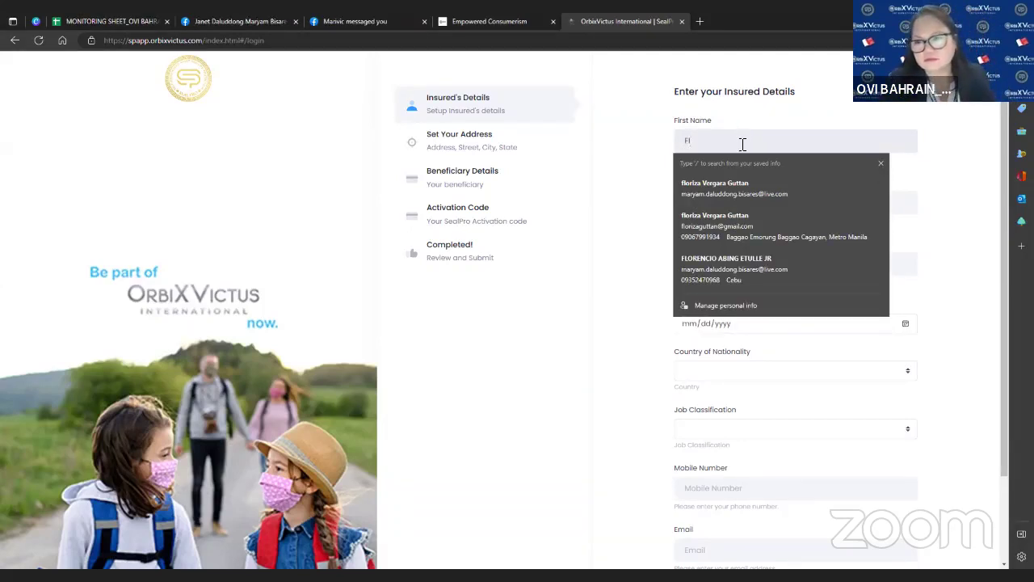
left_click(744, 219)
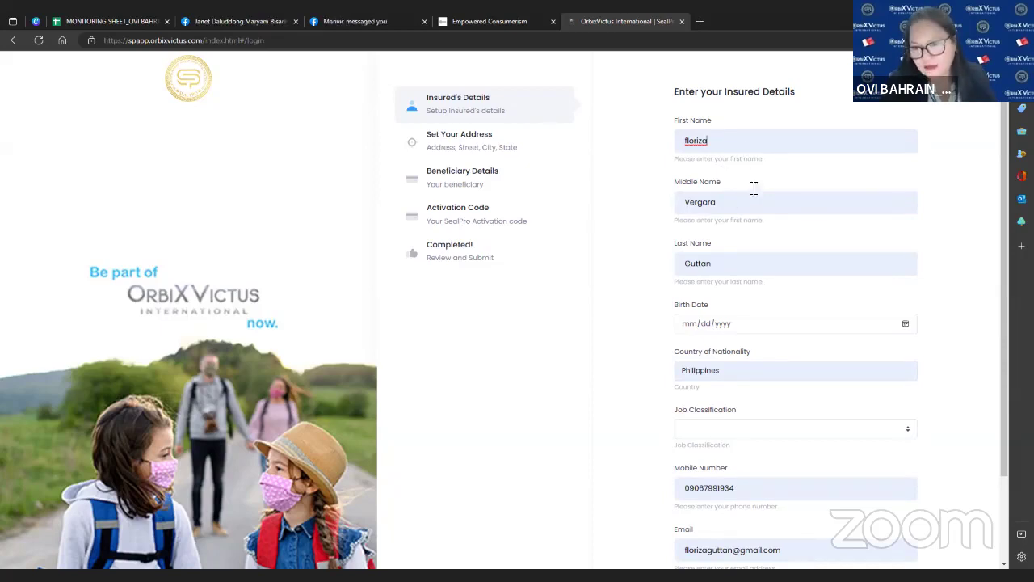
Step: Enter the insured's birth date and set country of nationality to Macau
left_click(688, 332)
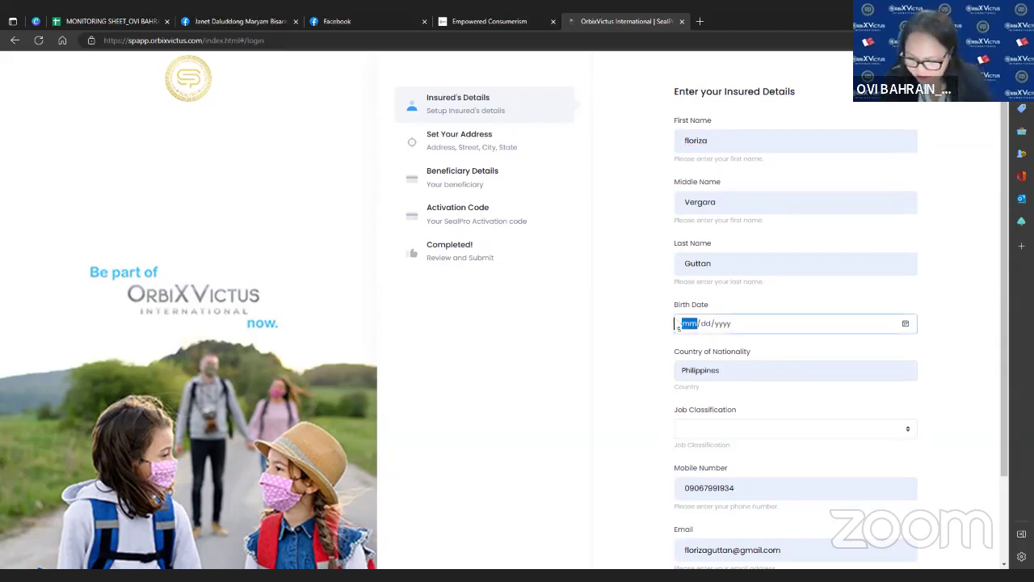
type("04/08/")
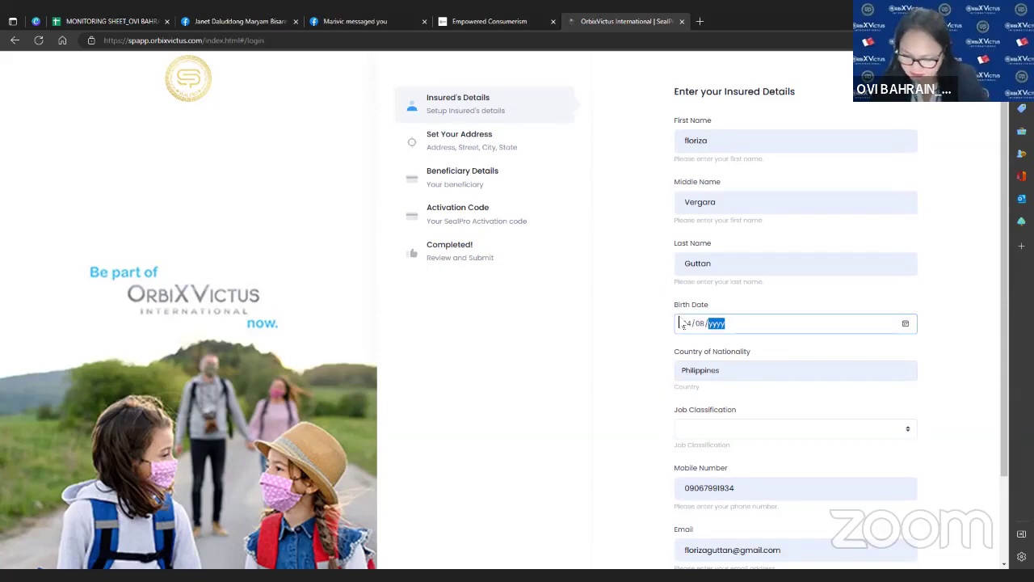
type("1973")
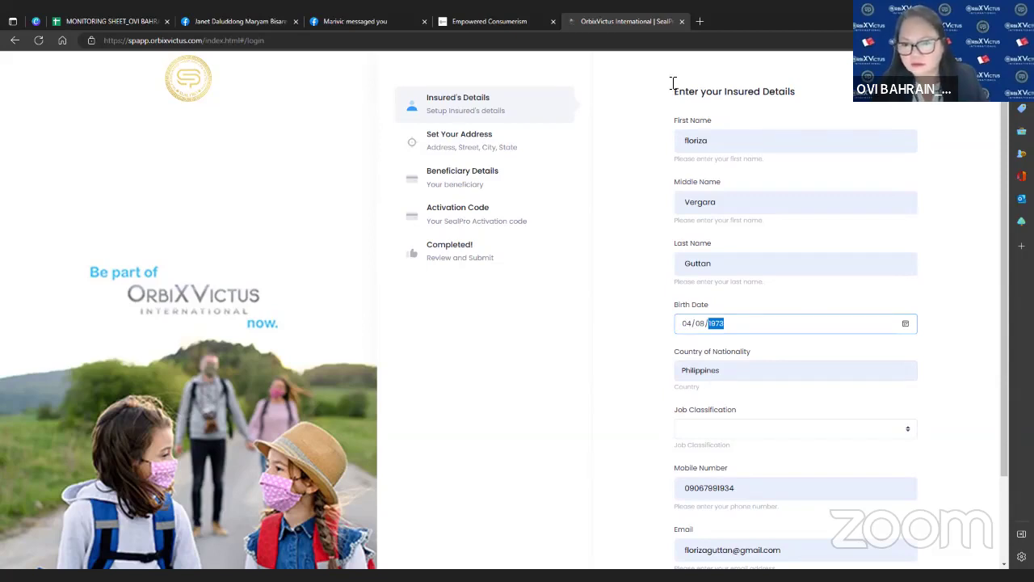
left_click(833, 378)
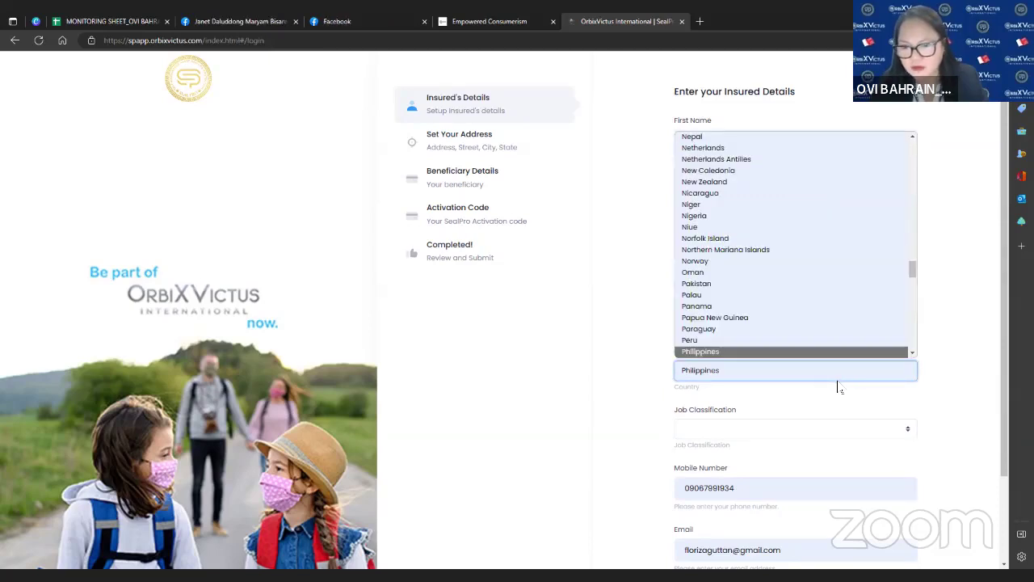
type("montma")
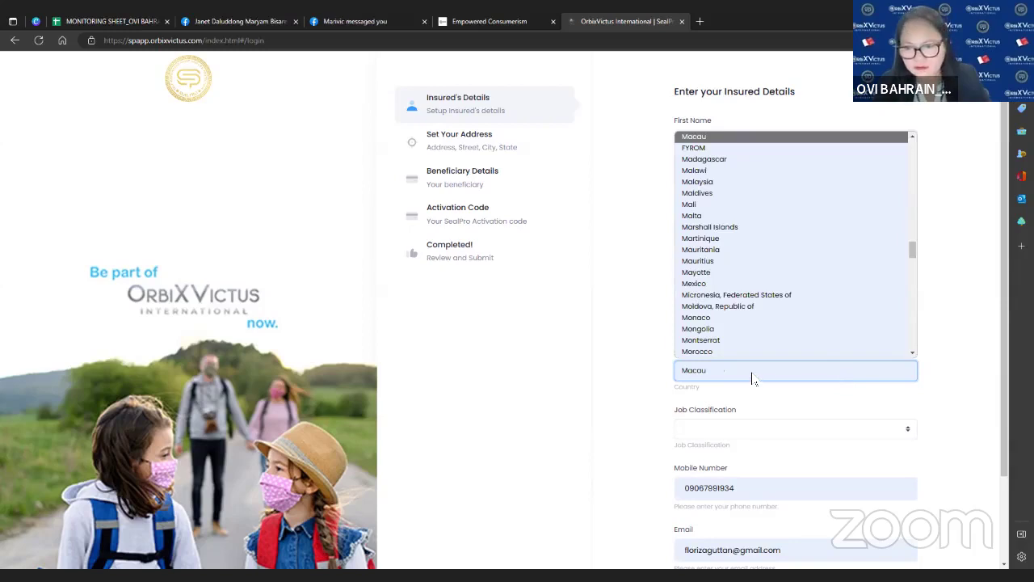
left_click(751, 378)
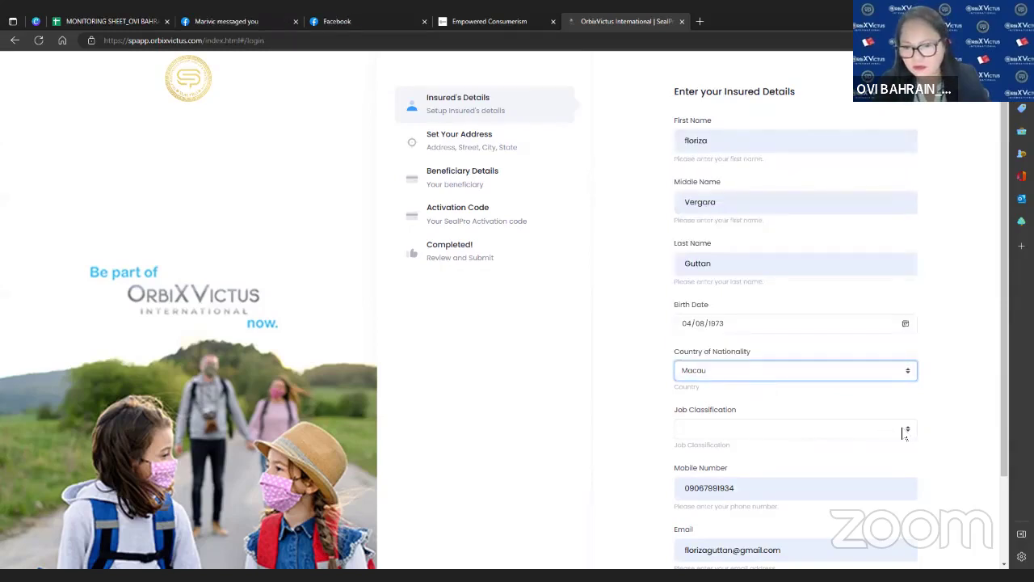
Step: Set job classification to 'Duties with no manual Work'
left_click(844, 431)
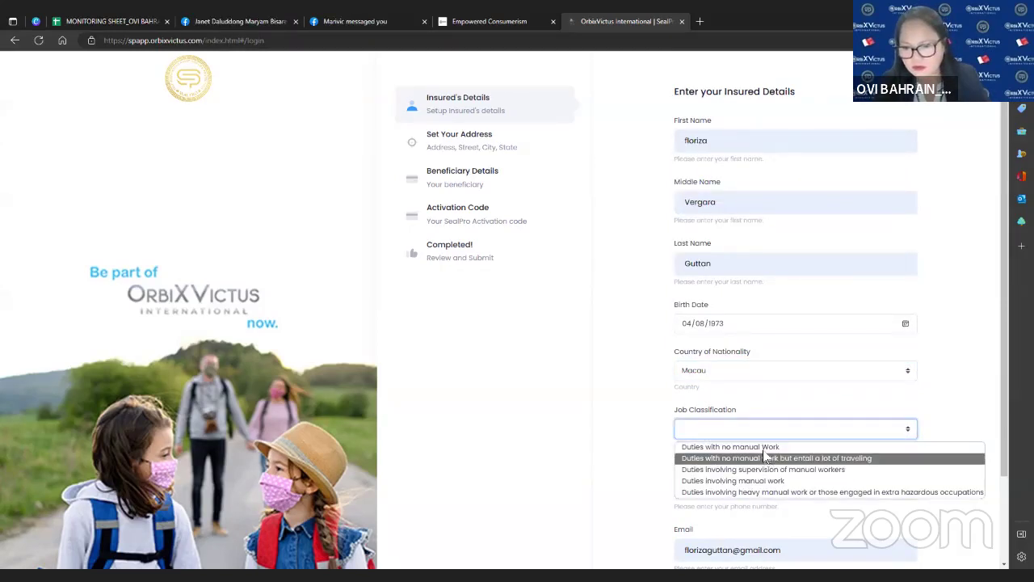
left_click(764, 448)
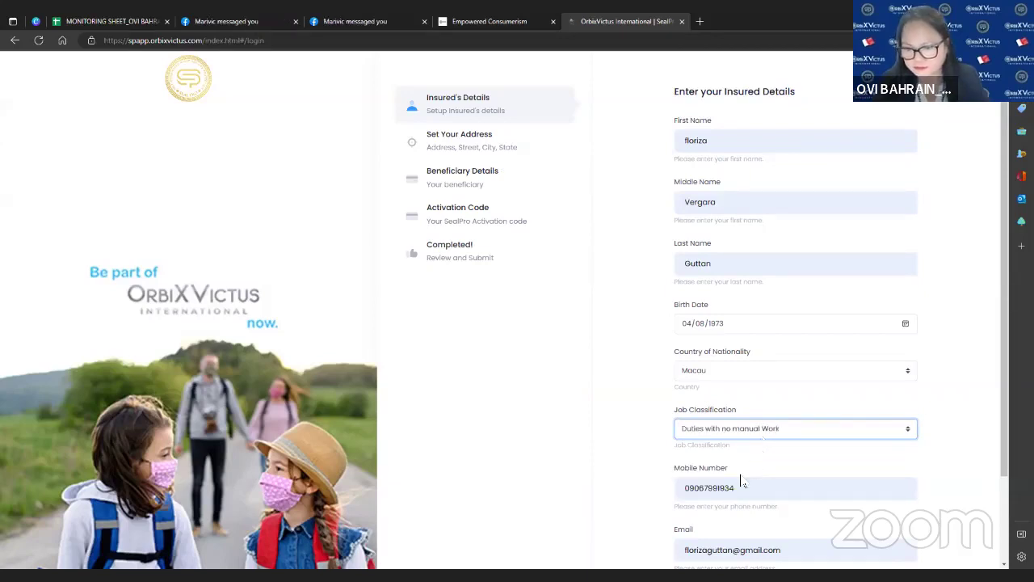
left_click(906, 434)
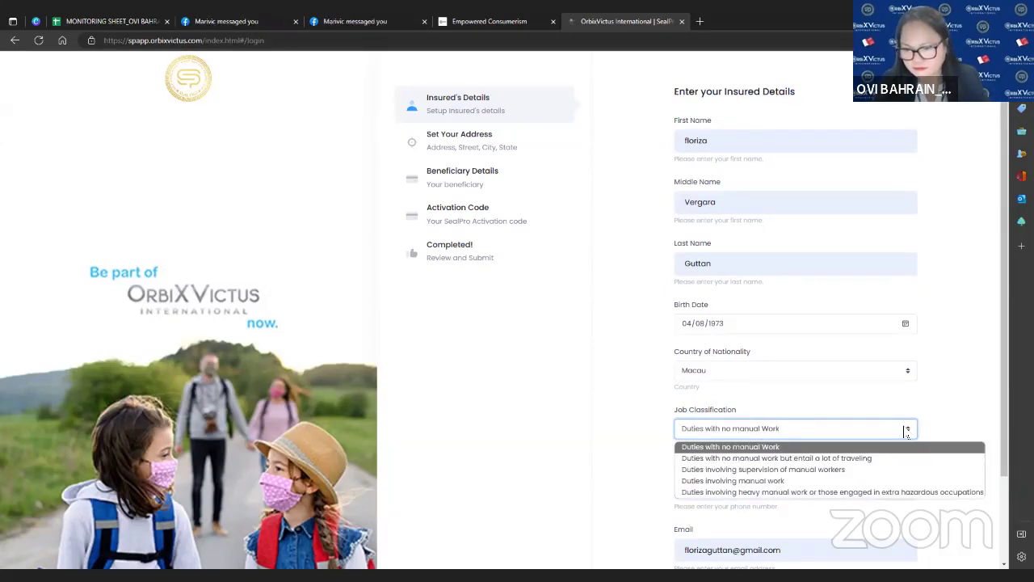
left_click(844, 432)
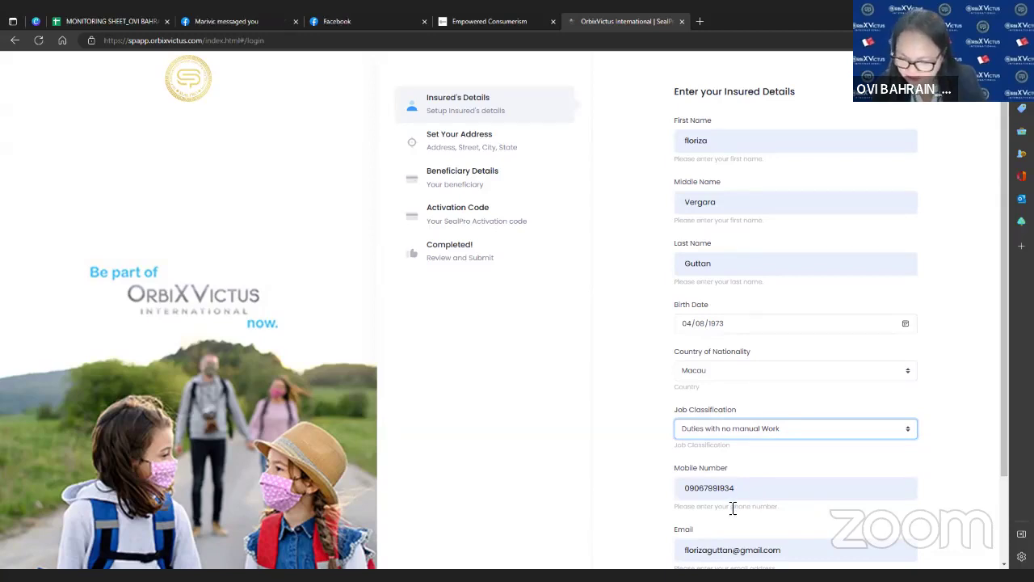
scroll(821, 504, "down", 2)
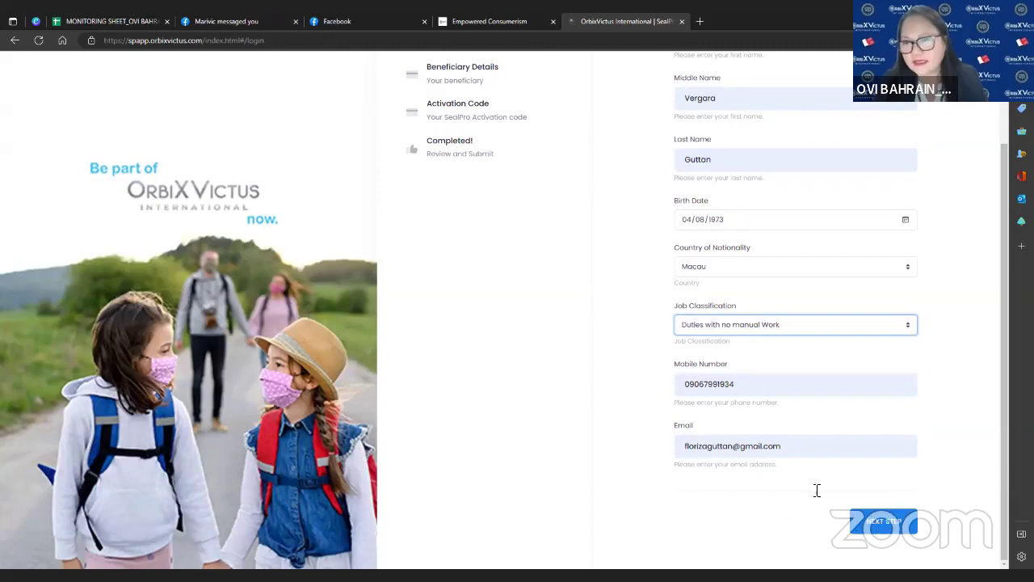
scroll(788, 270, "up", 2)
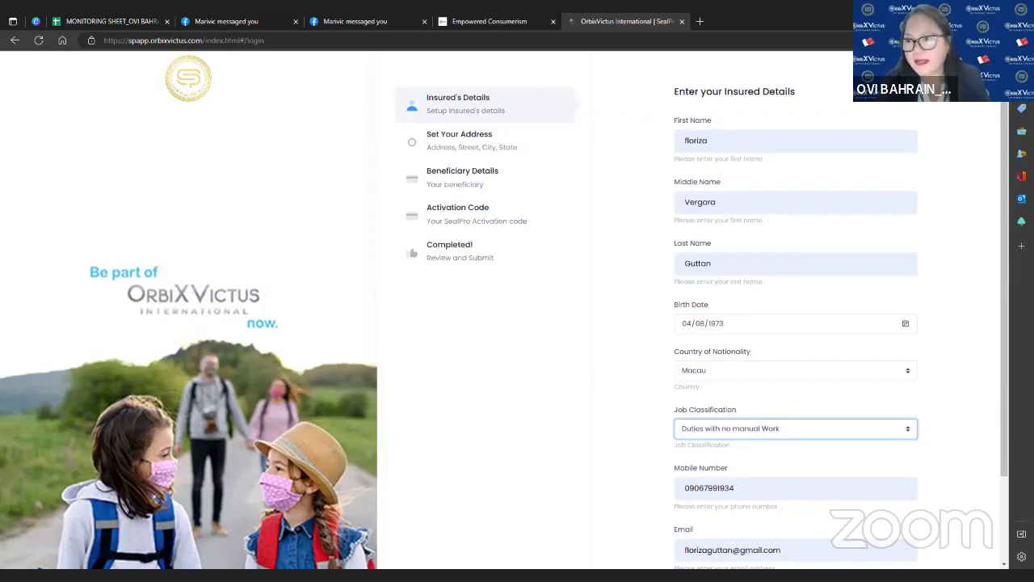
scroll(807, 364, "down", 2)
Step: Advance to Set Your Address and type the insured's street into Block Number and Street
left_click(872, 530)
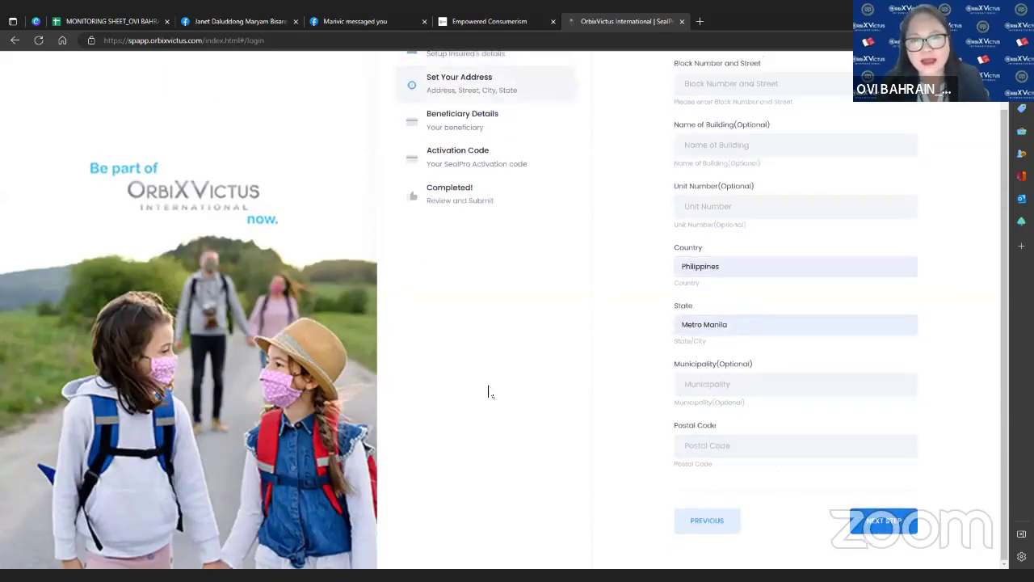
scroll(490, 415, "up", 1)
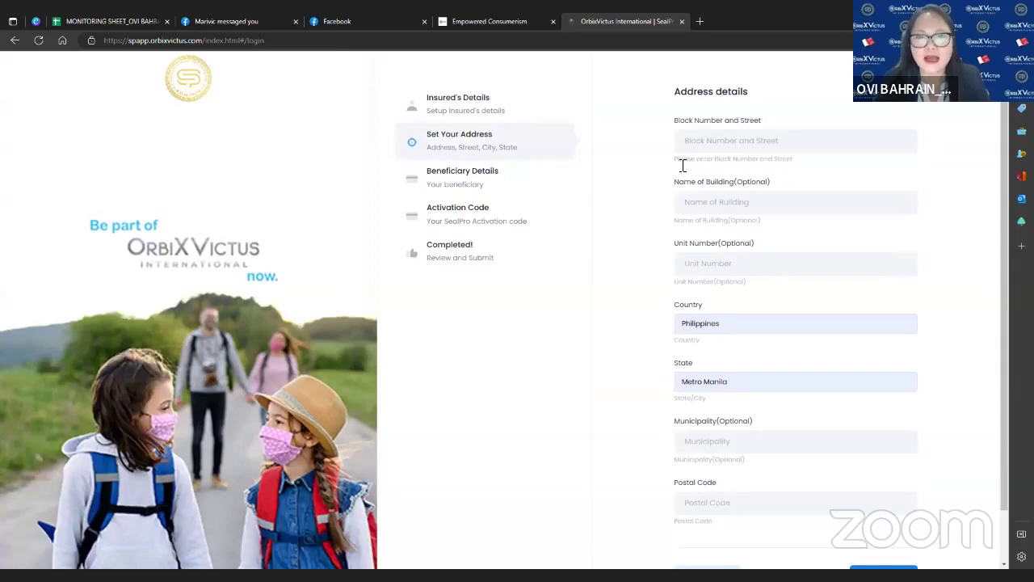
left_click(732, 140)
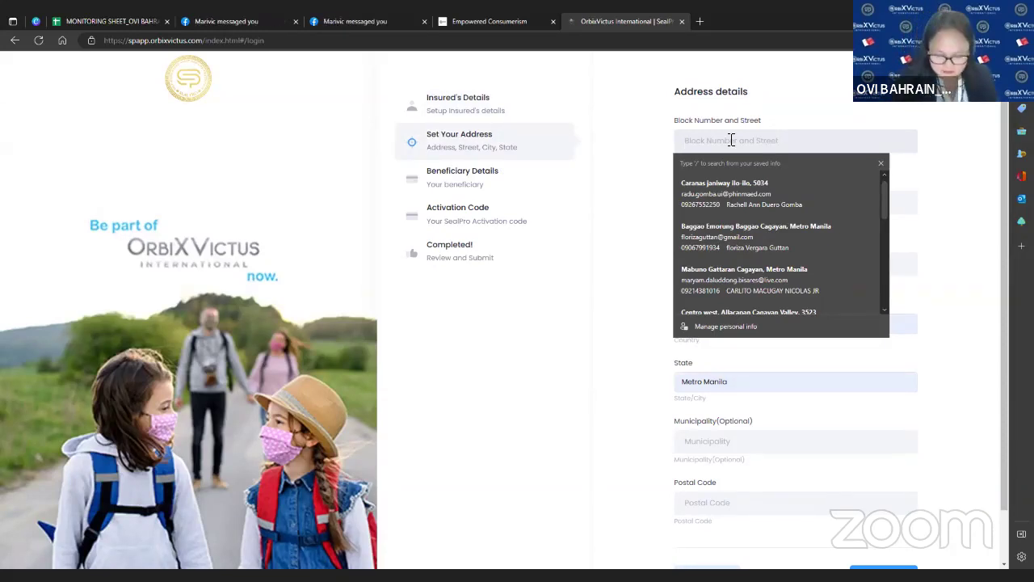
type("s")
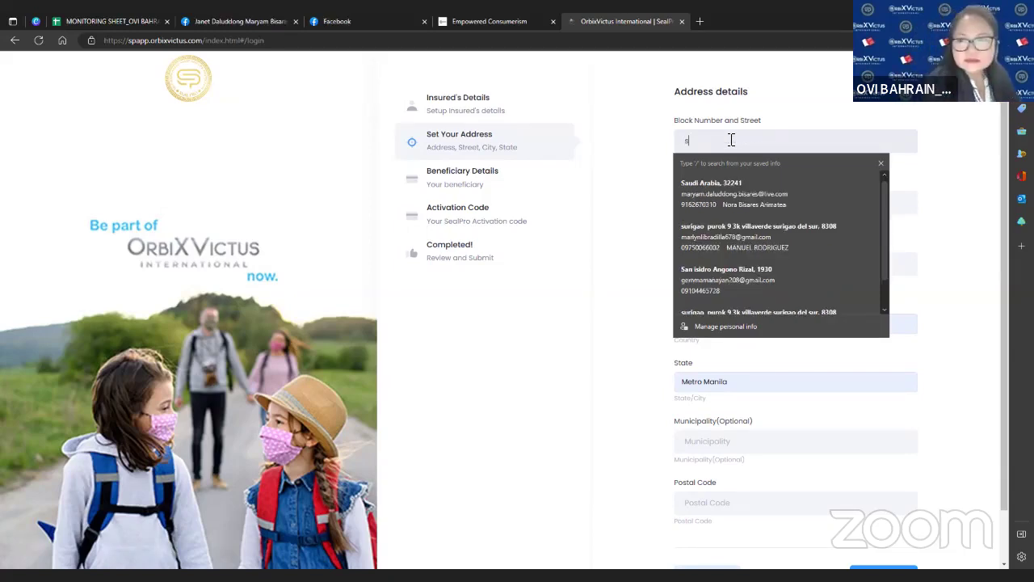
type("t")
key("BackSpace")
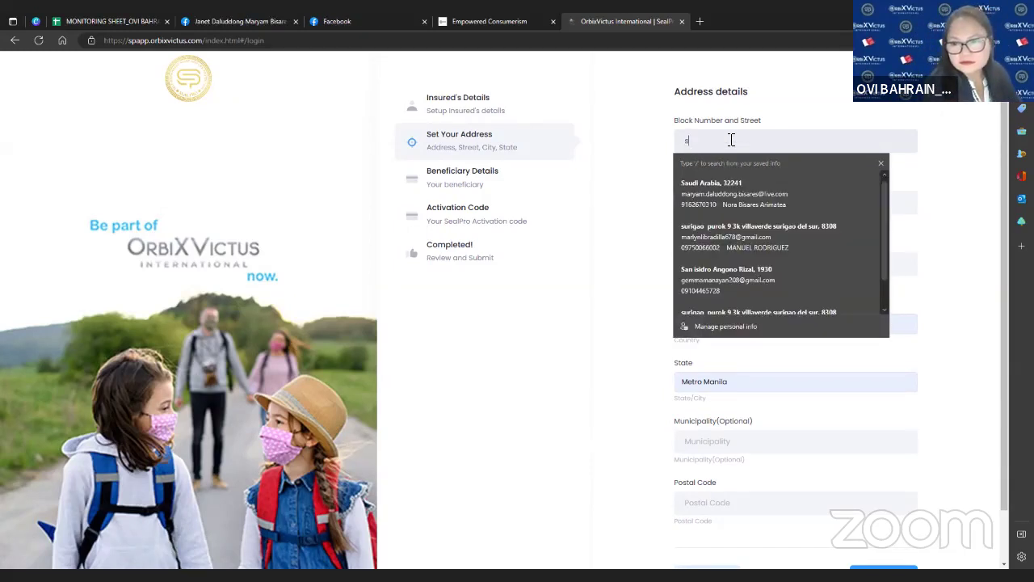
type("t")
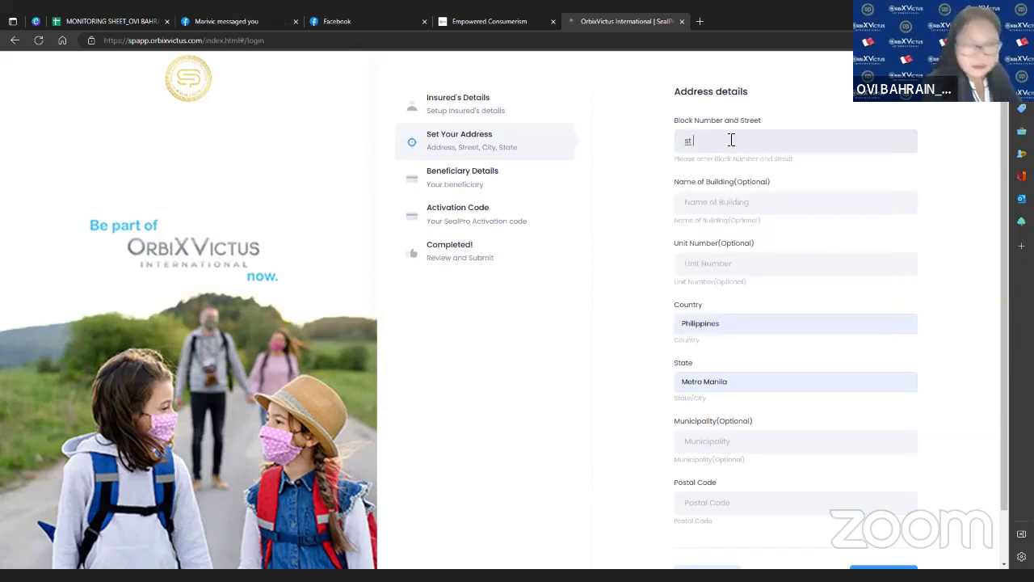
type(" laur")
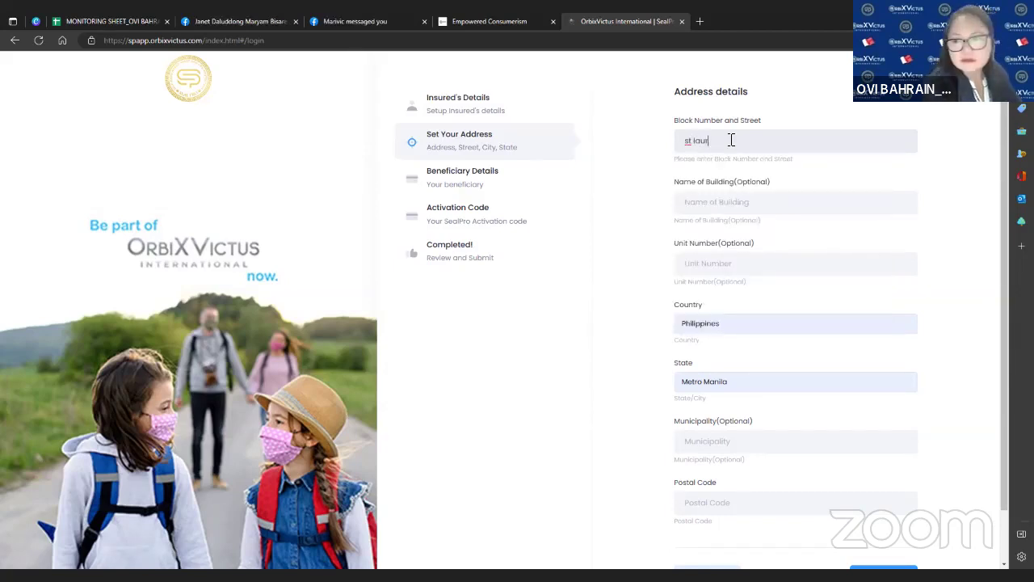
type("o")
key("BackSpace")
type("e")
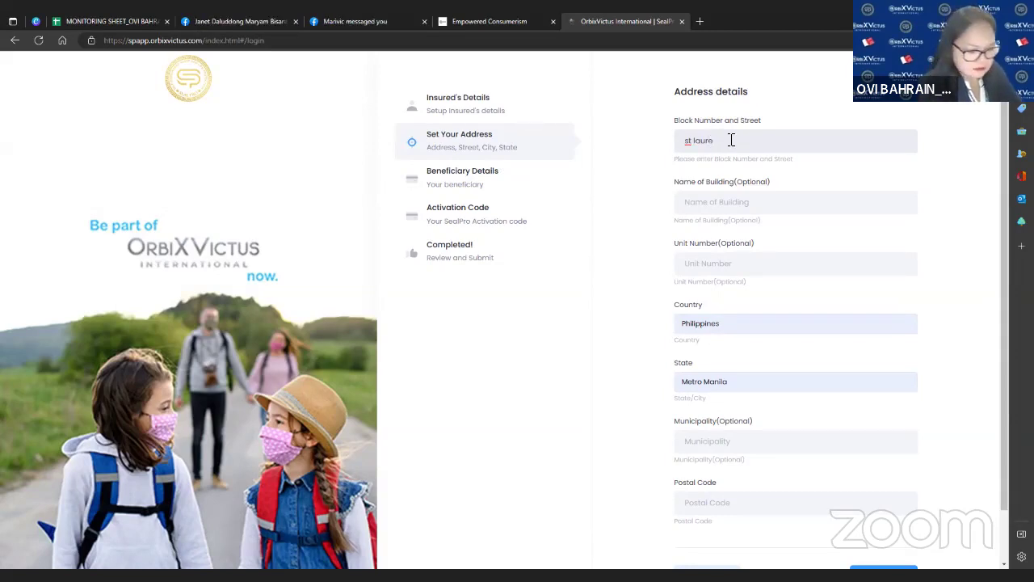
key("BackSpace")
type("rence")
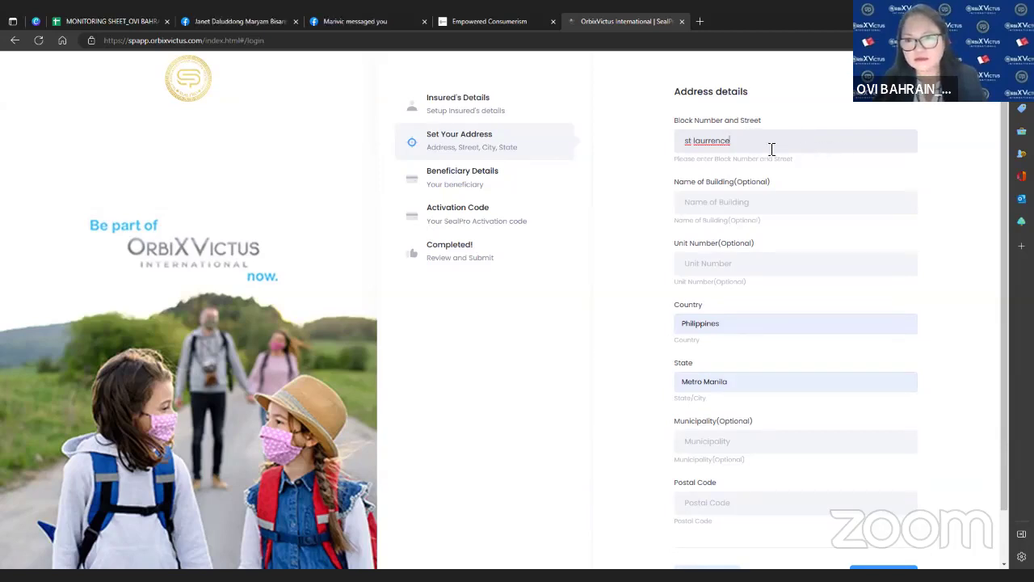
Step: Correct the street name's spelling using the browser's suggested capitalized spelling
left_click(710, 141)
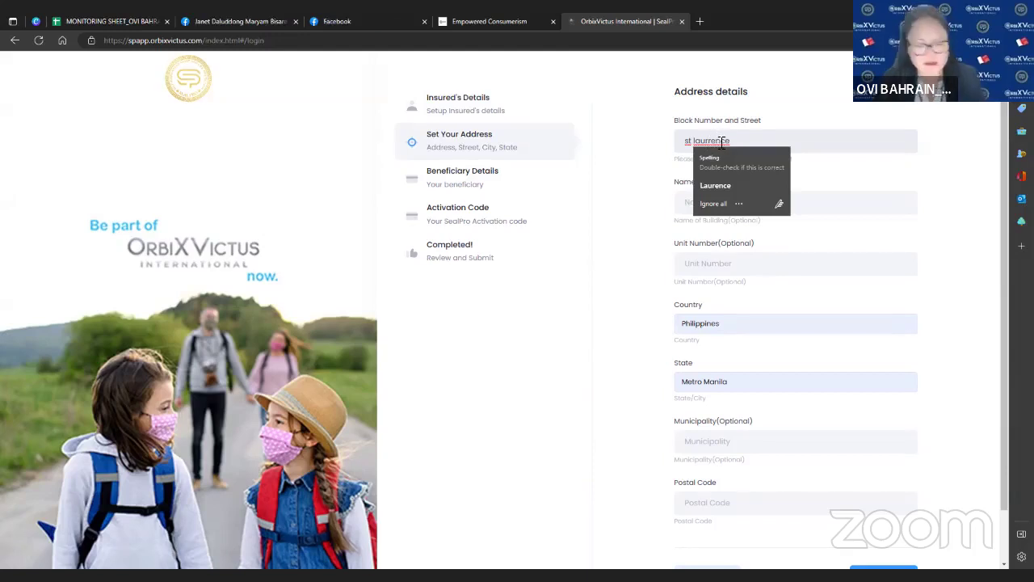
key("BackSpace")
key("BackSpace")
key("BackSpace")
key("BackSpace")
key("BackSpace")
key("BackSpace")
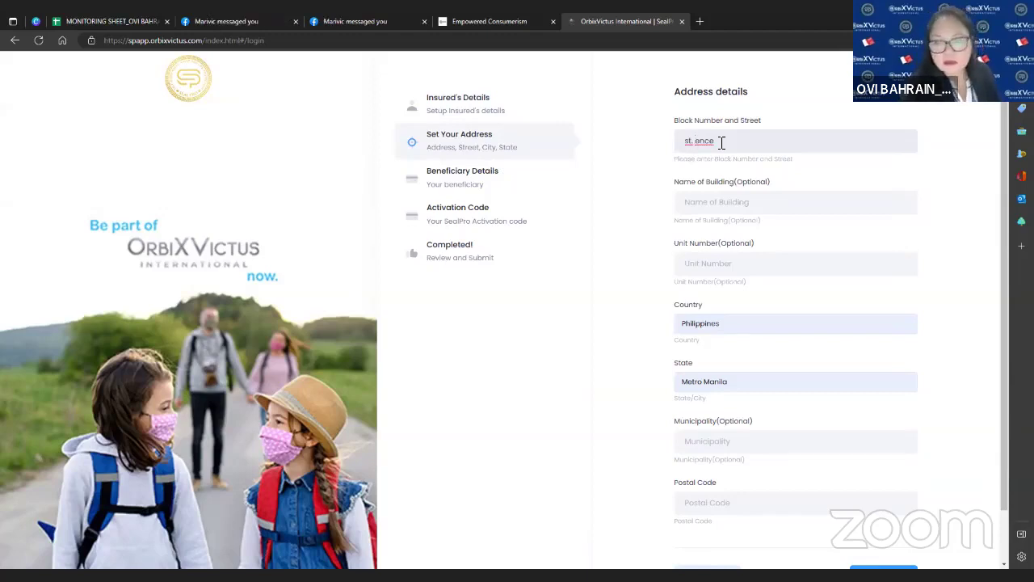
type("l")
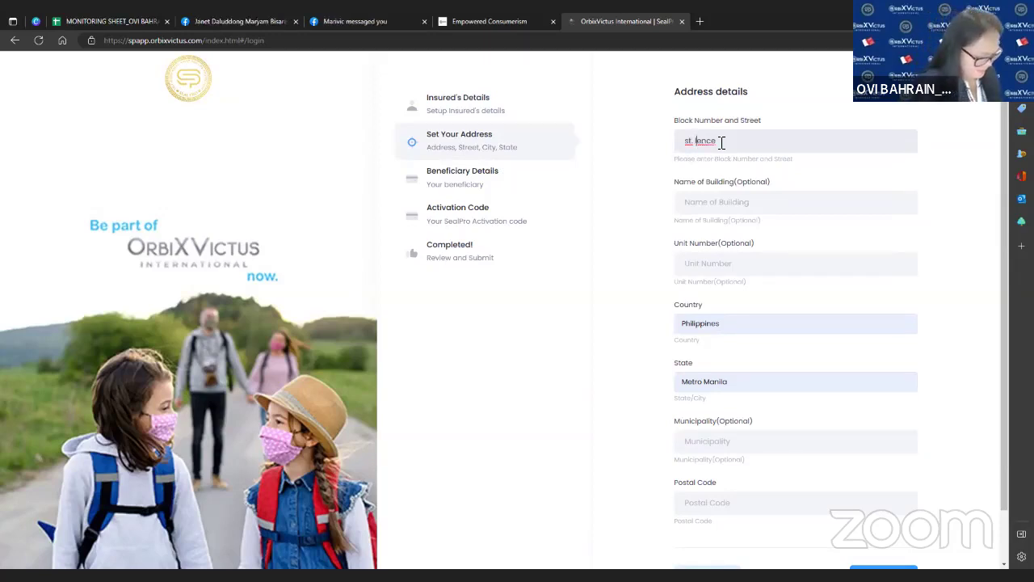
type("awr")
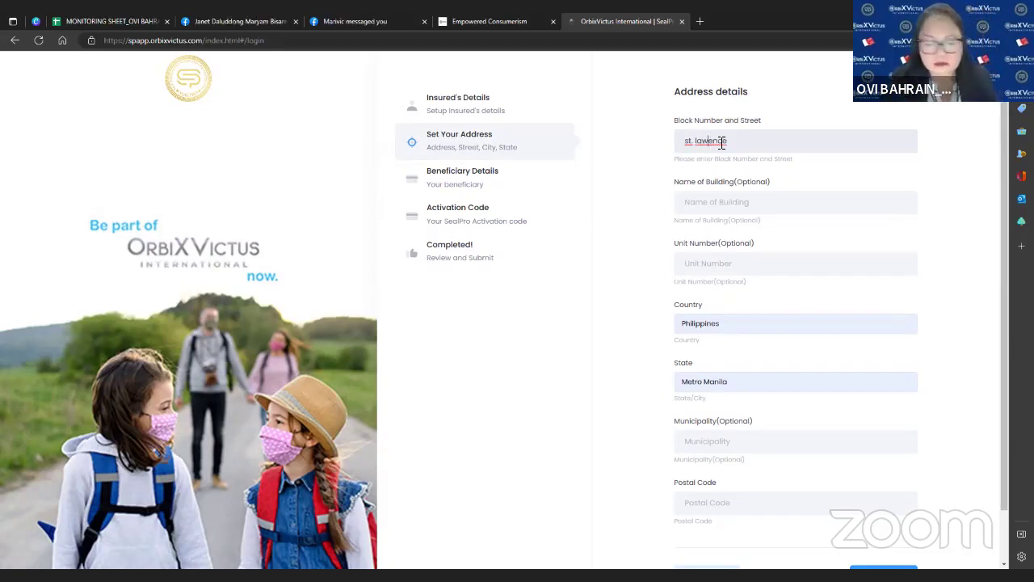
type("r")
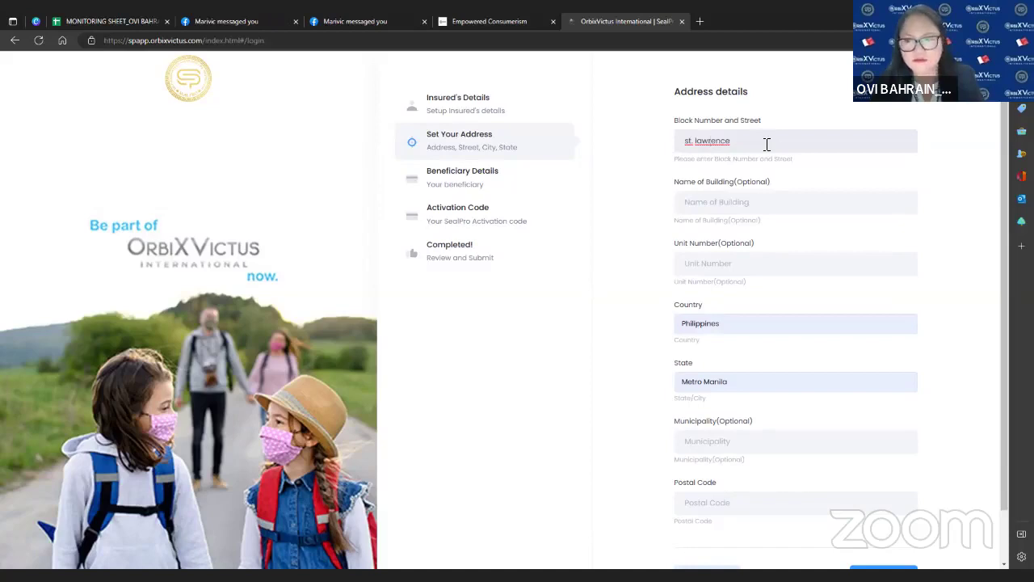
left_click(753, 144)
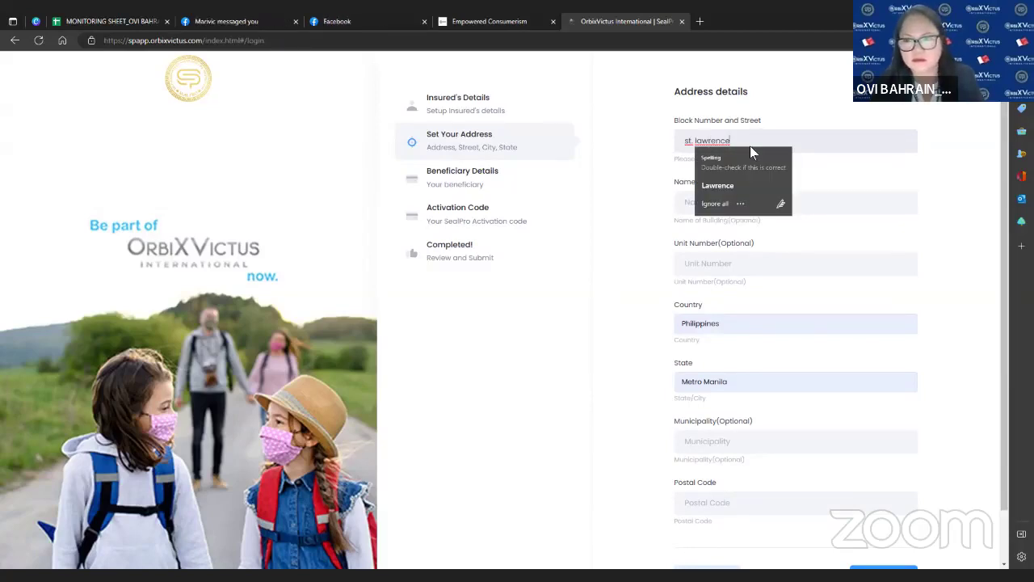
left_click(718, 186)
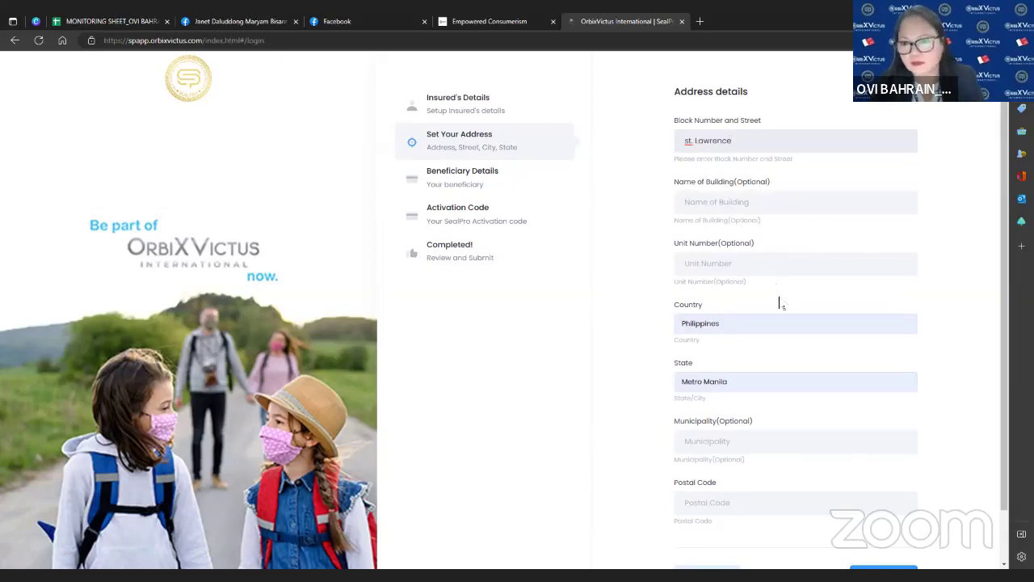
Step: Set the address country to Macau and the state to St. Lawrence Parish
left_click(791, 325)
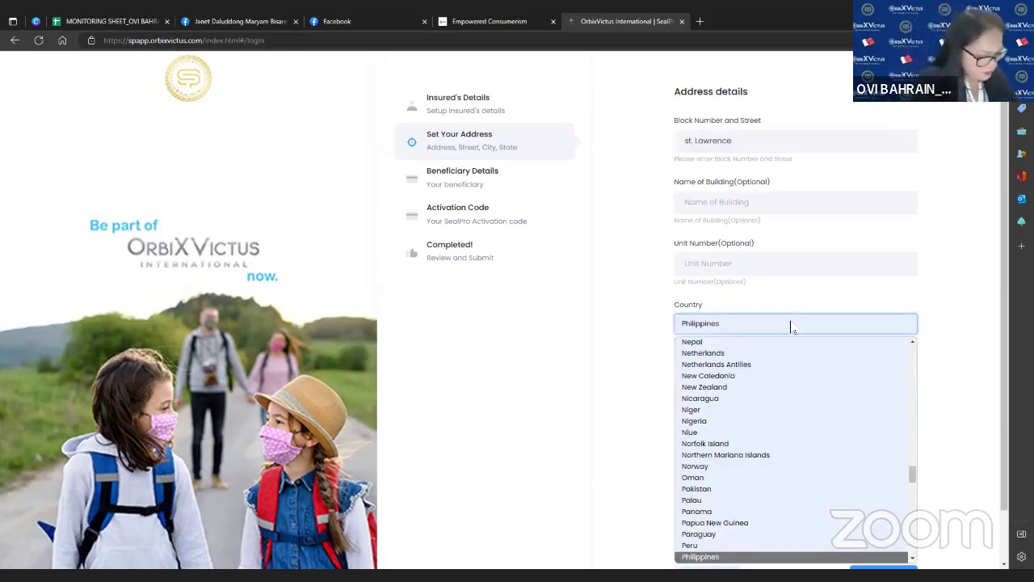
type("ma")
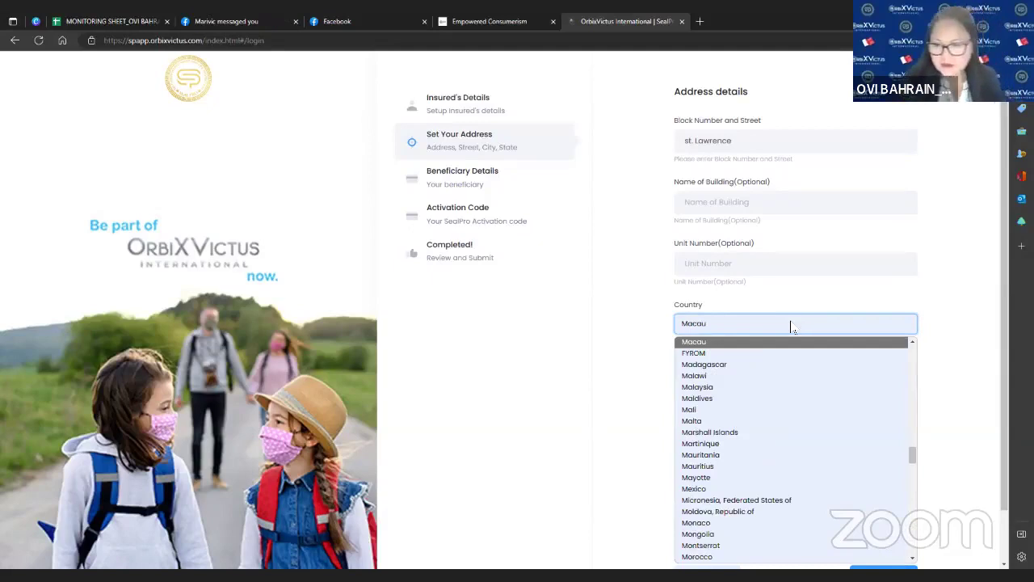
left_click(726, 345)
left_click(741, 383)
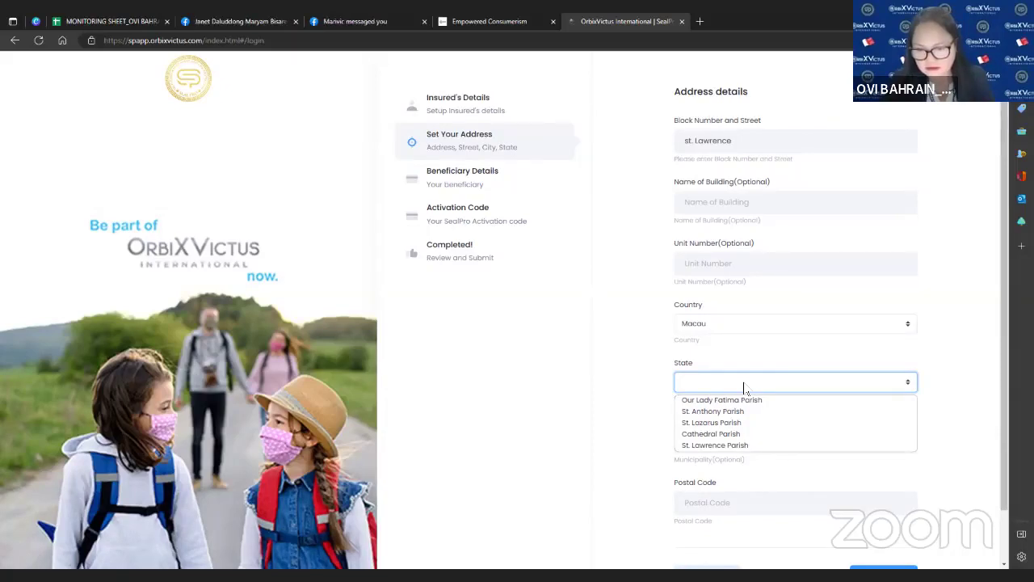
left_click(744, 446)
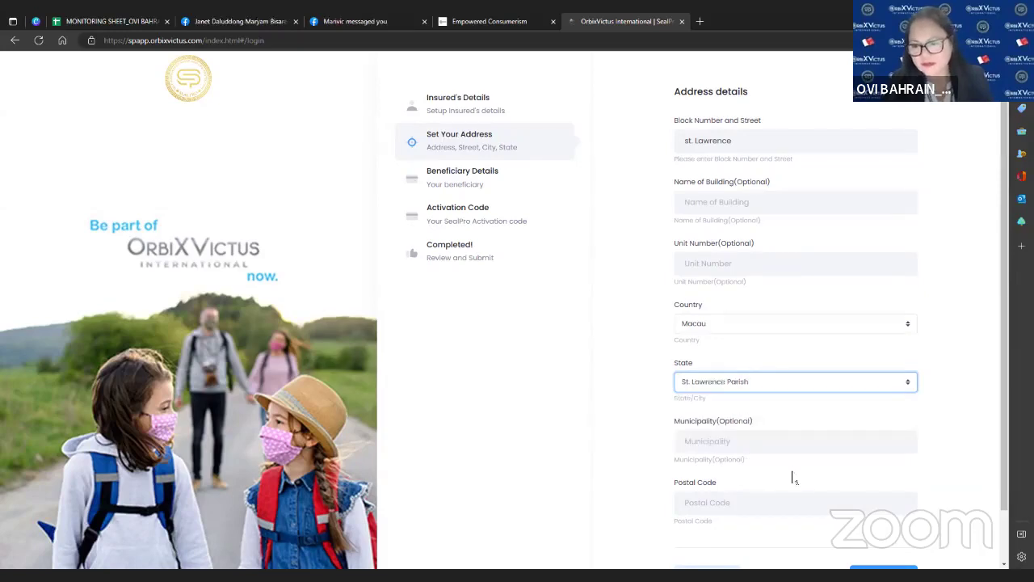
Step: Fill in the Postal Code field for the insured's address
left_click(744, 501)
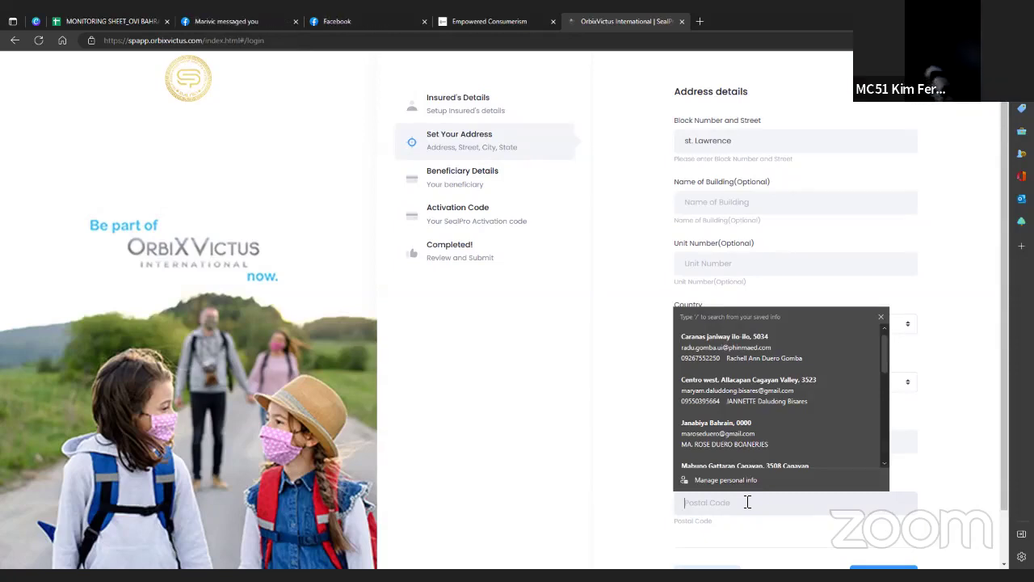
type("853")
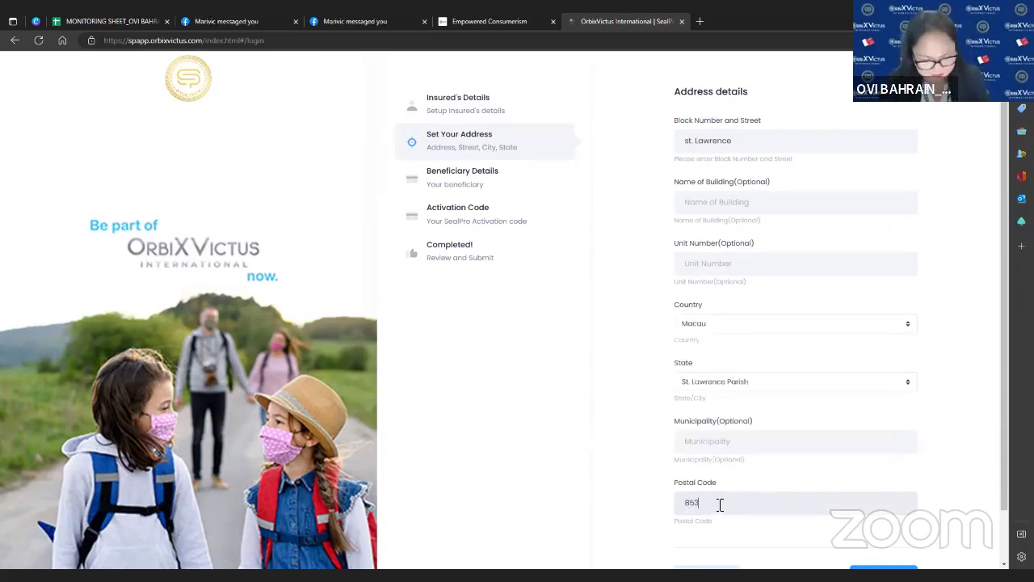
scroll(719, 502, "down", 1)
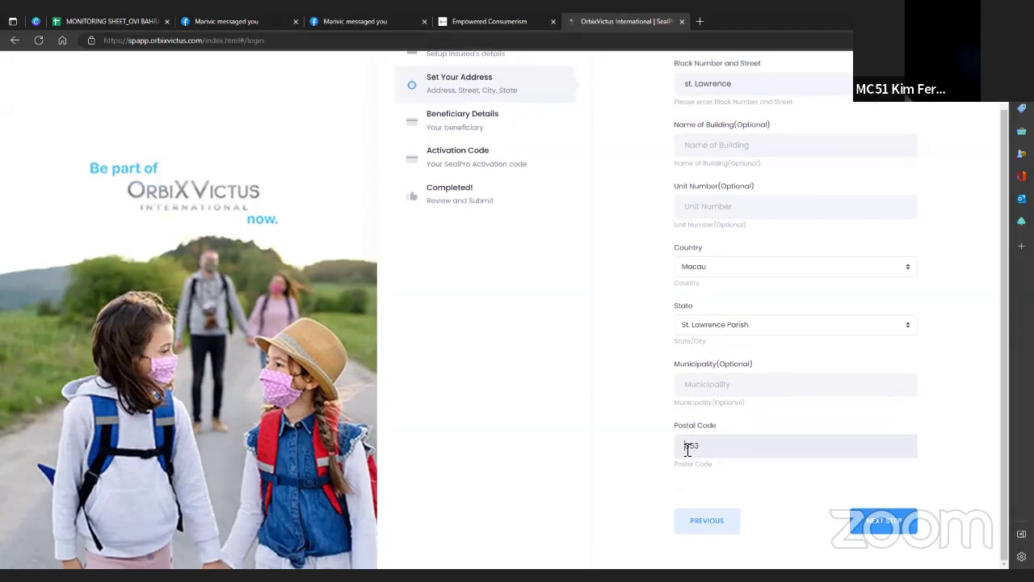
key("BackSpace")
type("+8")
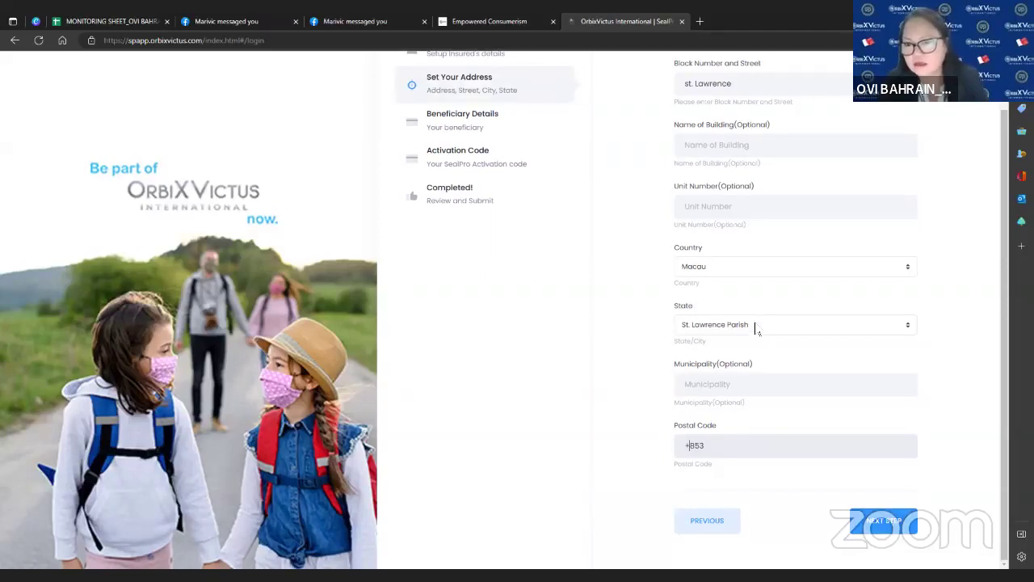
Step: Go to Beneficiary Details and enter the beneficiary's first, middle and last names
left_click(875, 527)
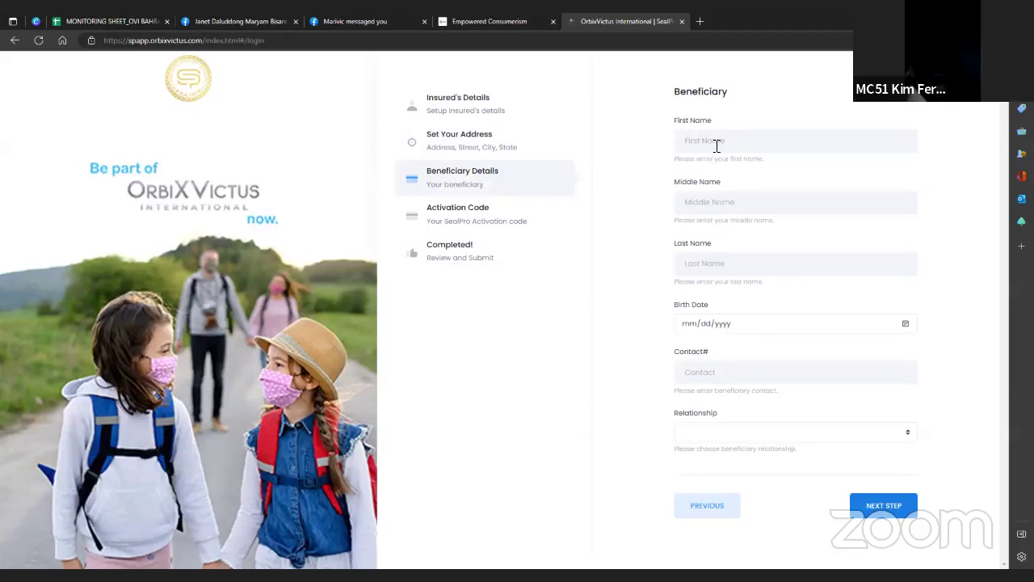
left_click(715, 145)
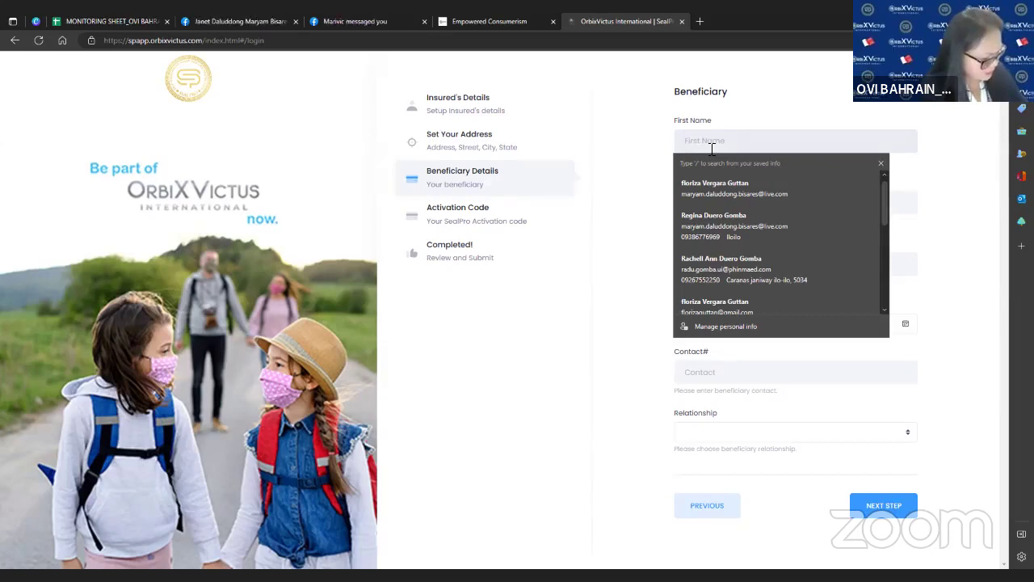
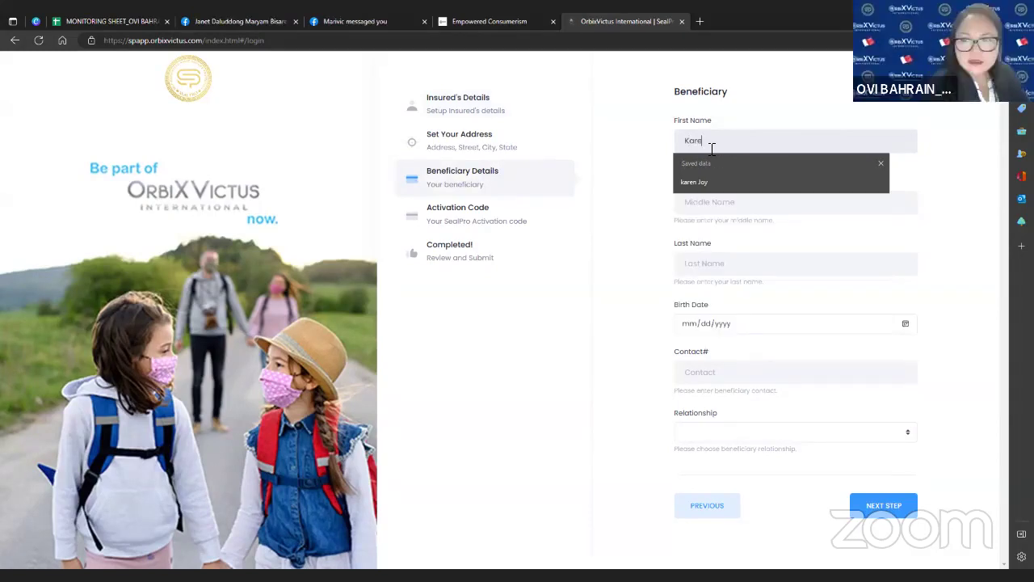
left_click(697, 181)
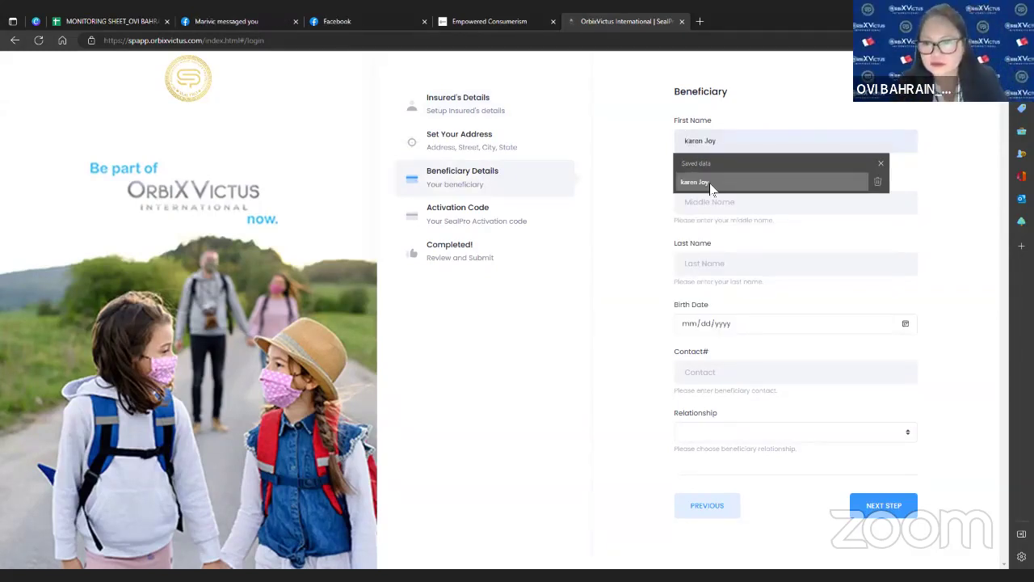
left_click(718, 202)
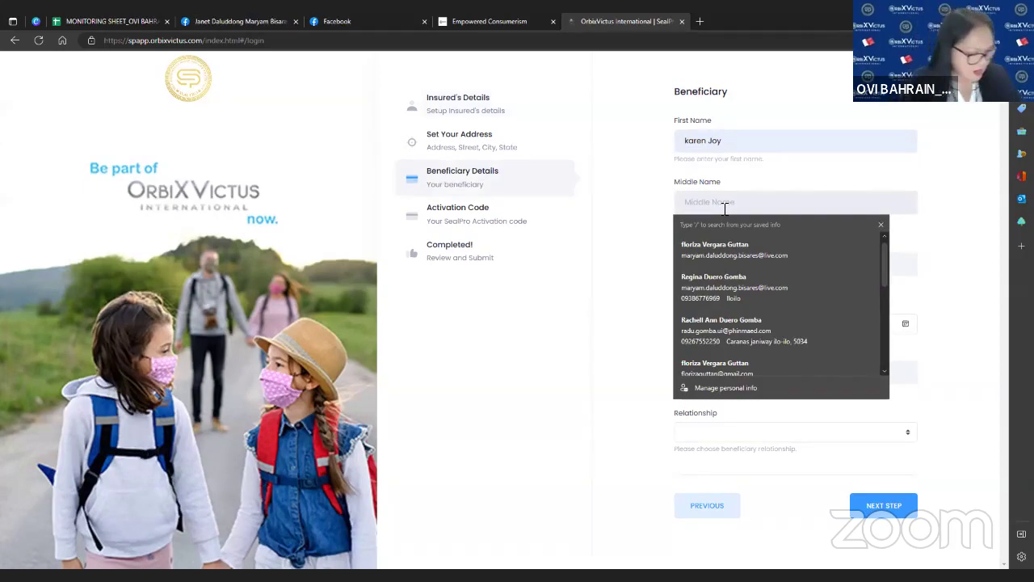
type("A")
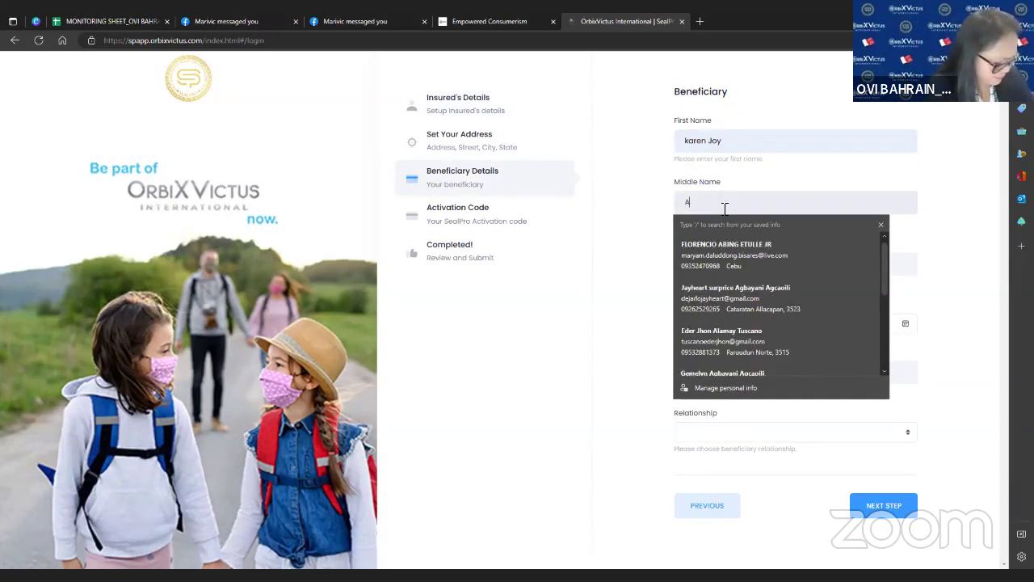
type("llam")
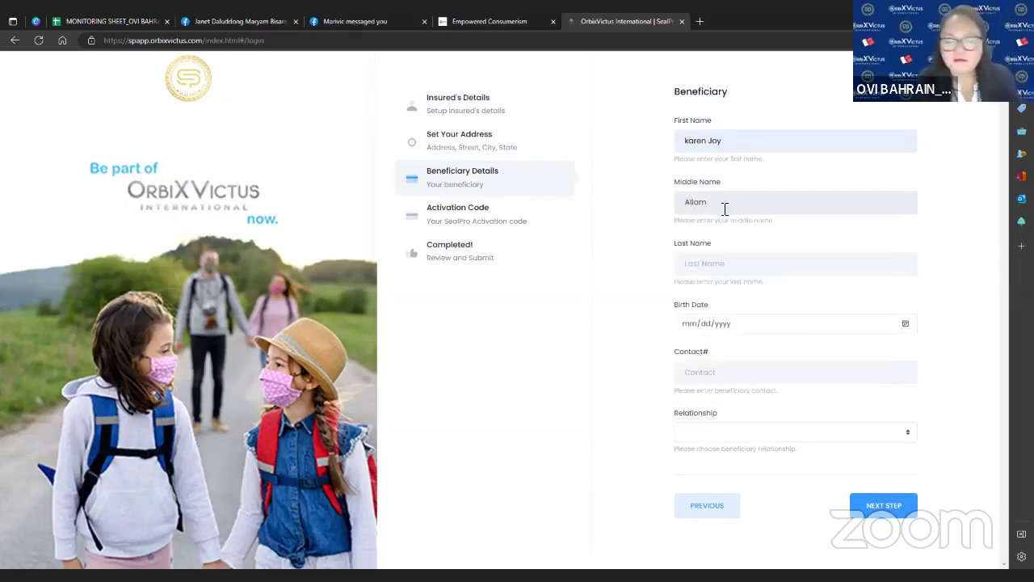
left_click(724, 263)
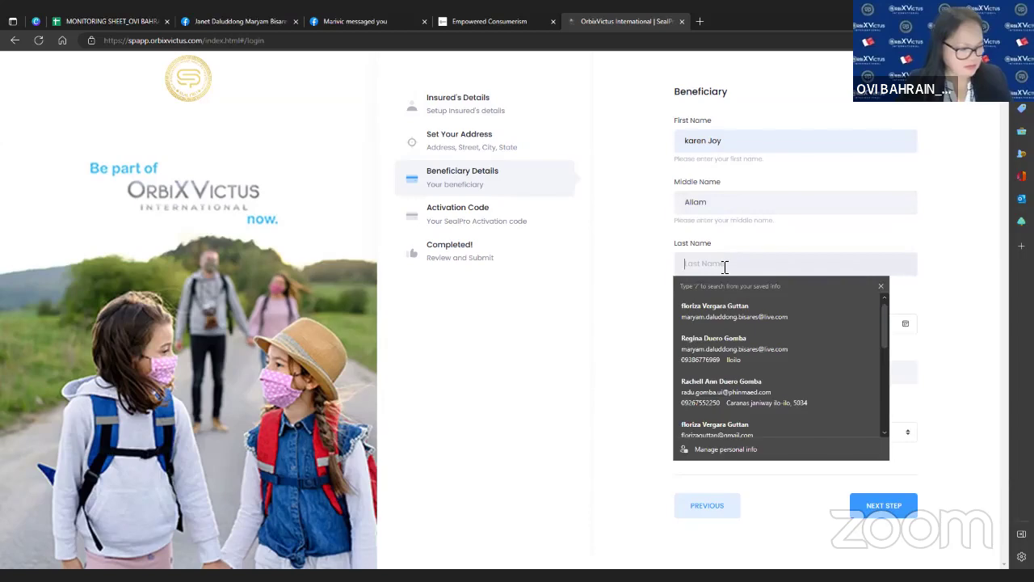
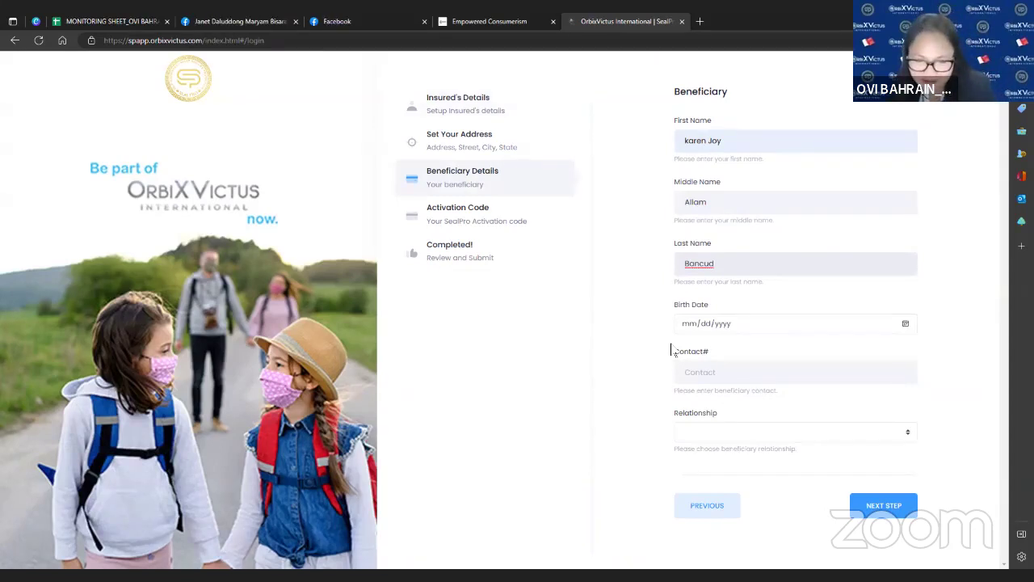
Step: Add the beneficiary's birth date, saved contact number and Child relationship, then continue
left_click(692, 327)
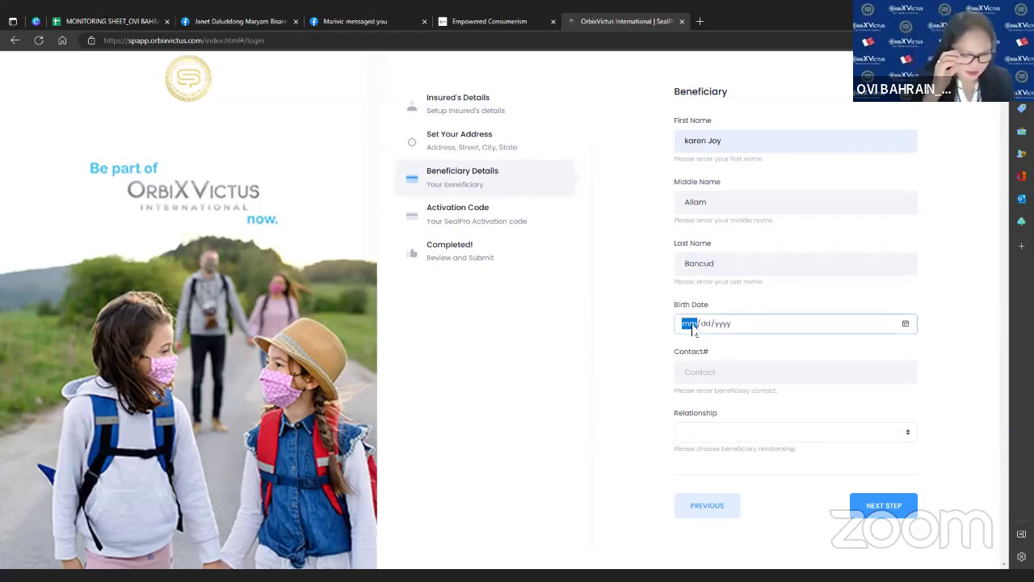
type("02/27/")
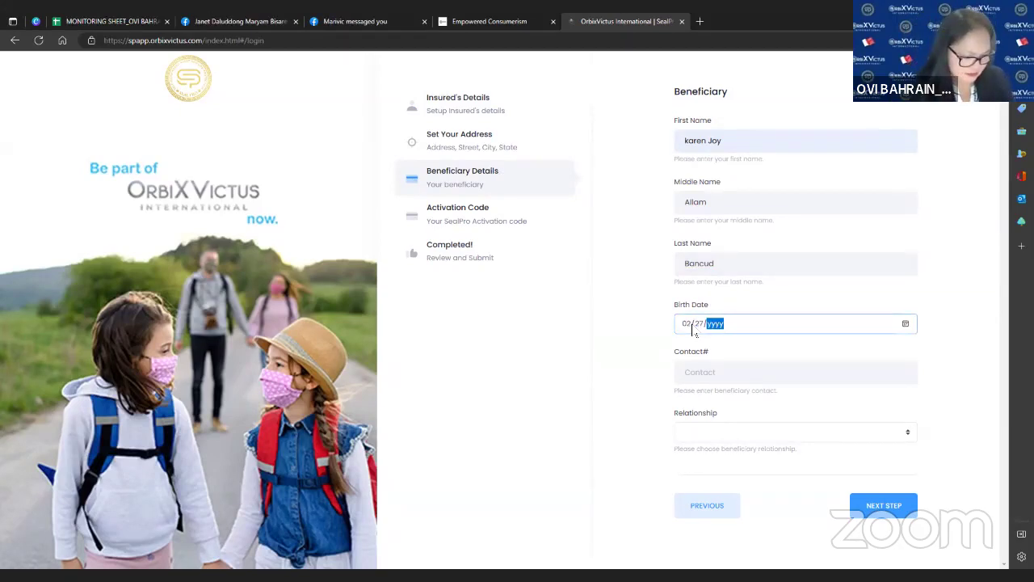
type("1994")
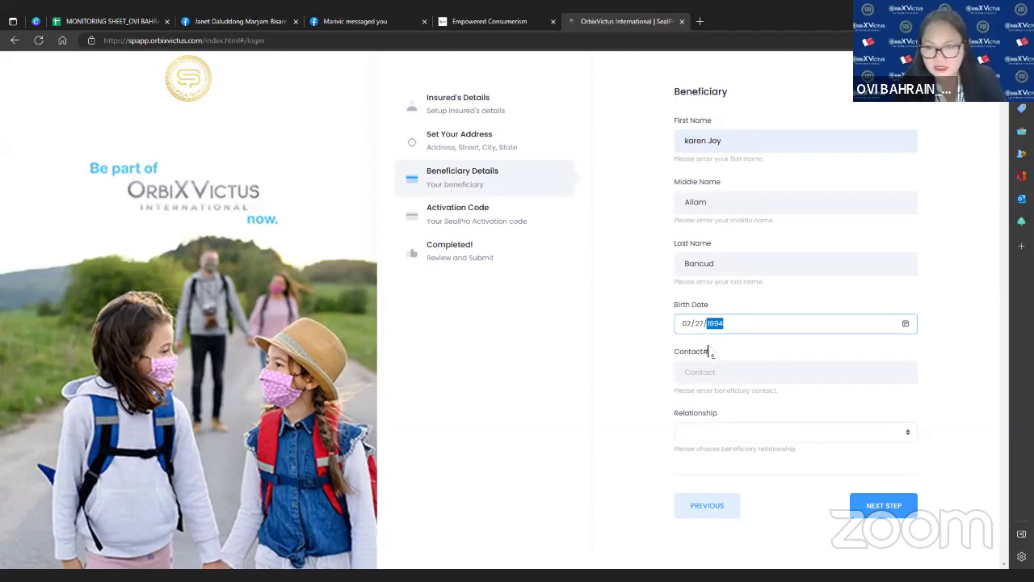
left_click(701, 373)
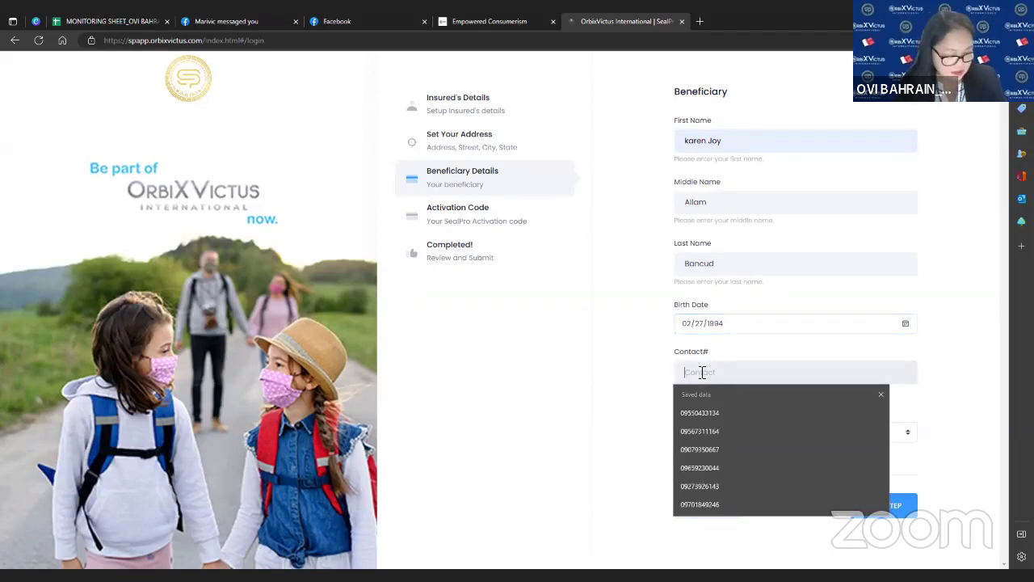
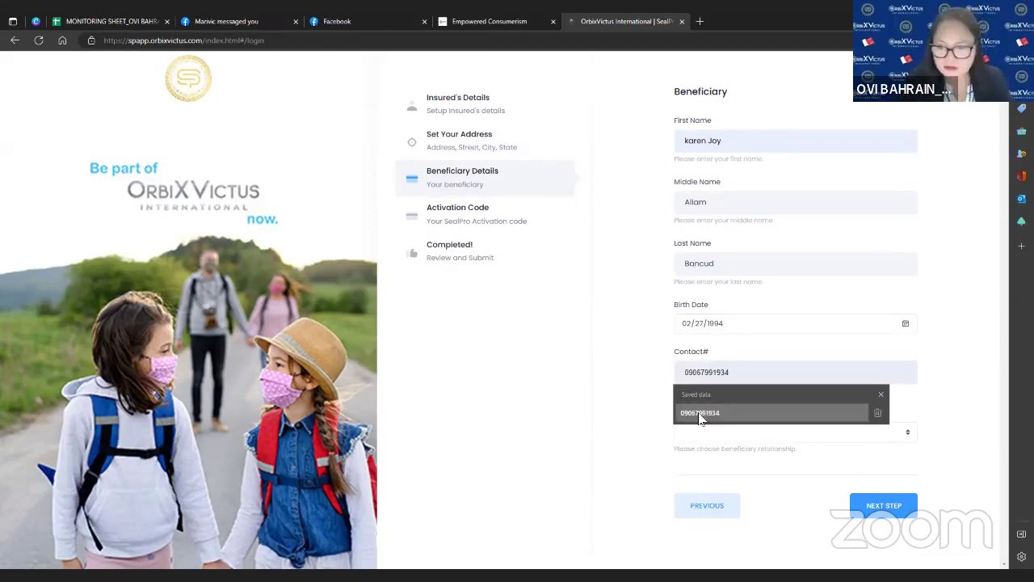
left_click(699, 413)
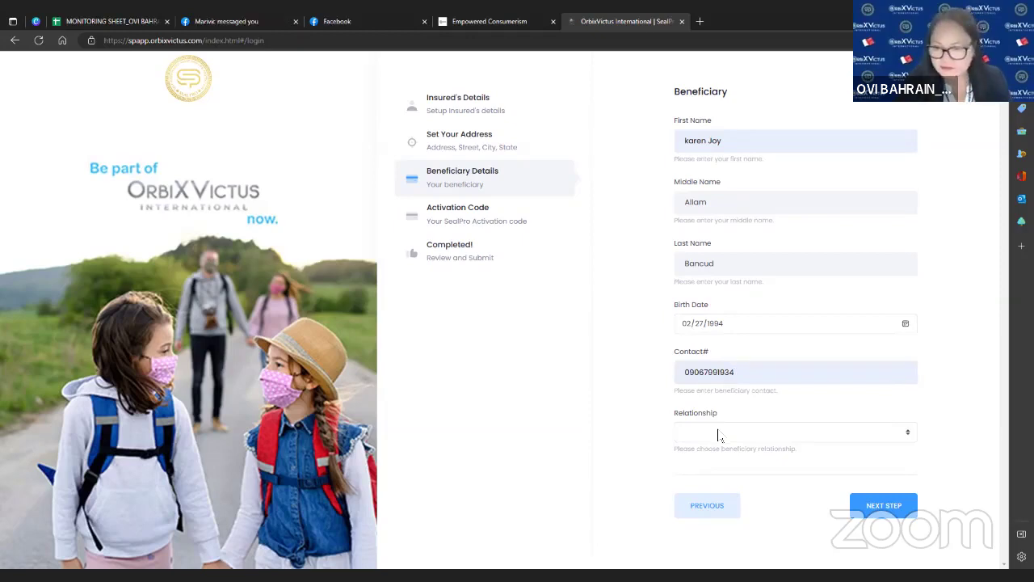
left_click(717, 436)
left_click(697, 463)
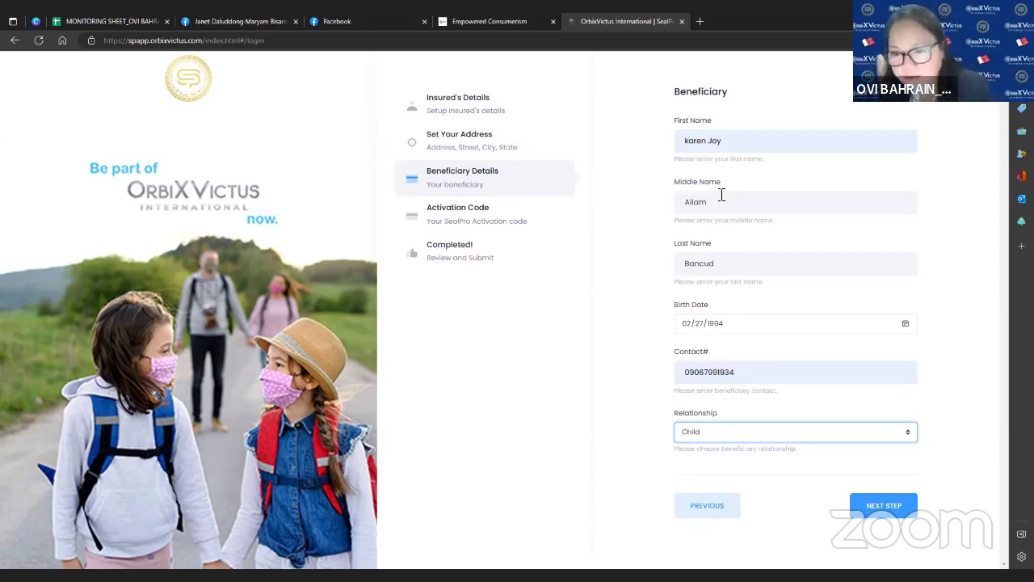
left_click(873, 510)
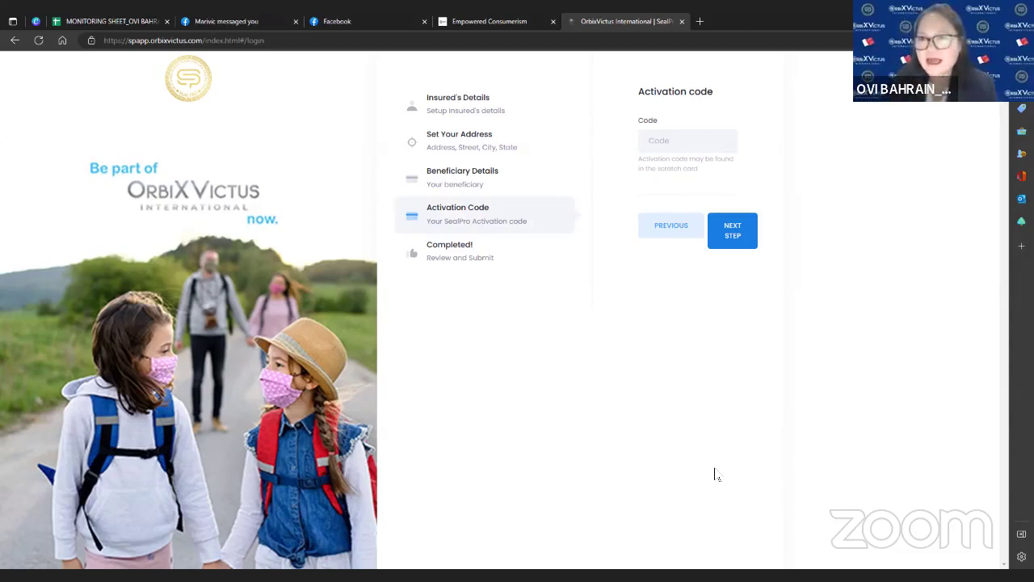
Step: Enter the scratch-card SealPro activation code and continue to the Review your Details page
left_click(710, 142)
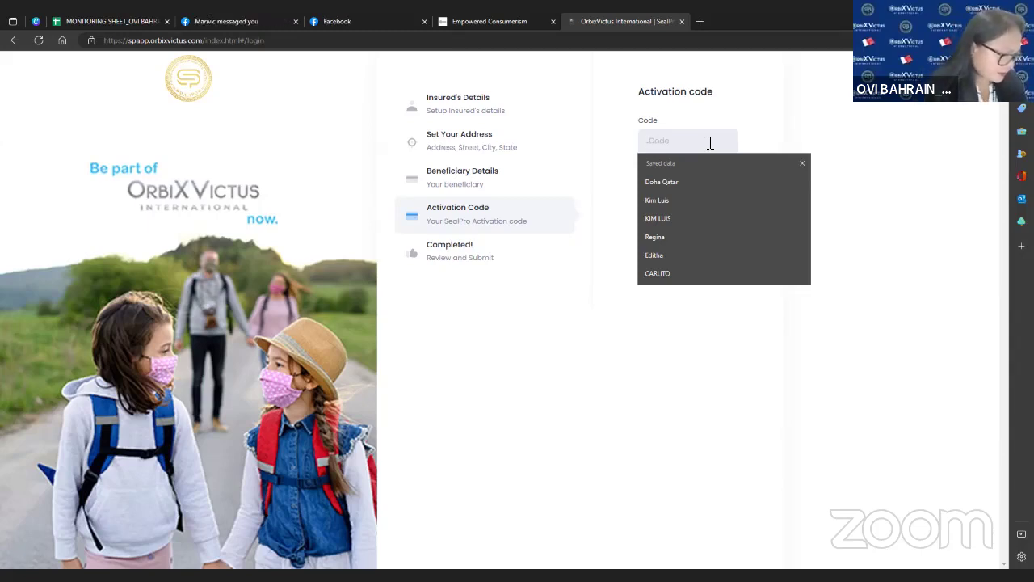
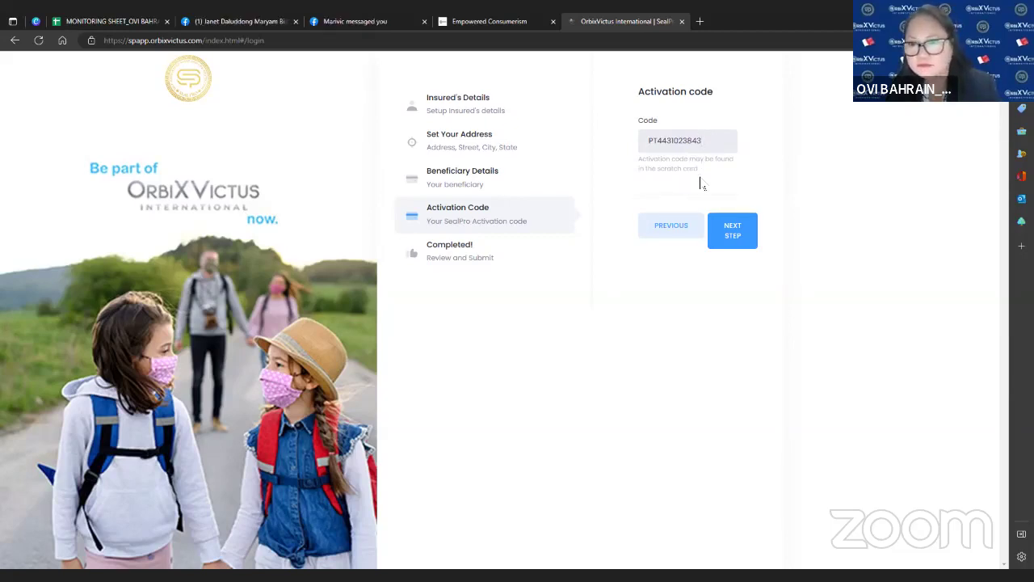
left_click(738, 246)
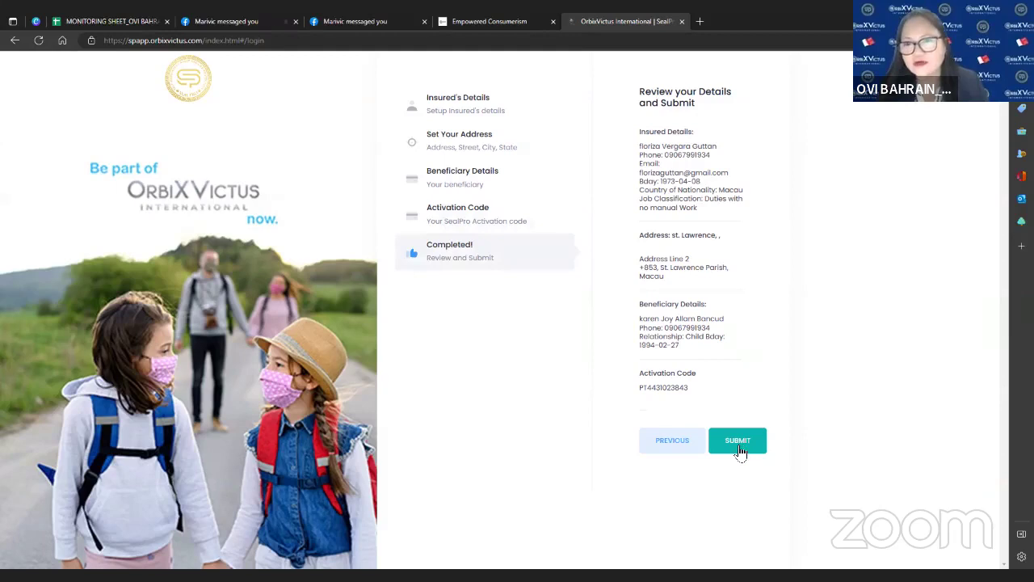
Step: Submit the reviewed SealPro application to reach the Registration Successful confirmation
left_click(738, 450)
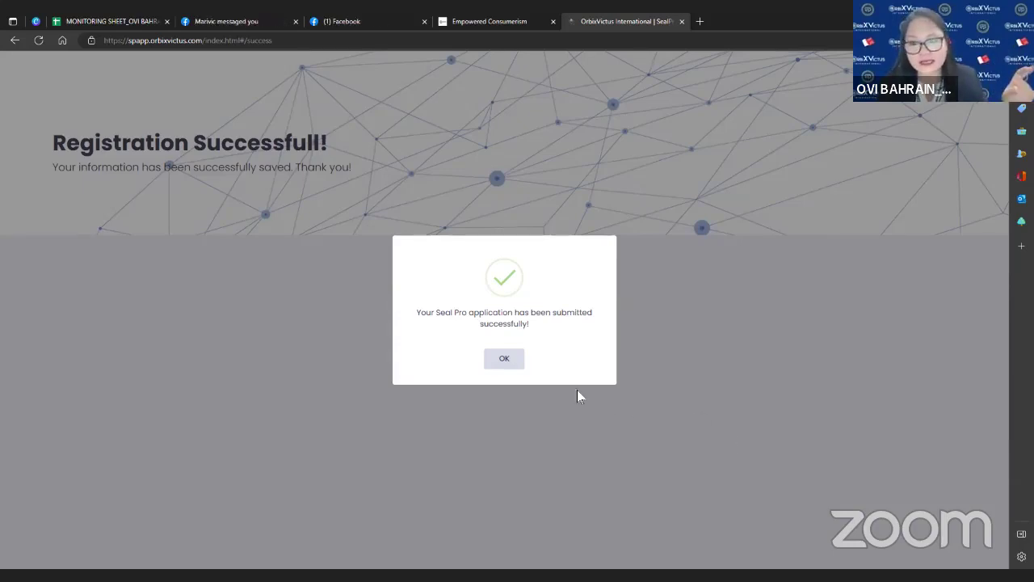
Step: Dismiss the registration success message and switch to the Empowered Consumerism Quick Links dashboard
left_click(506, 364)
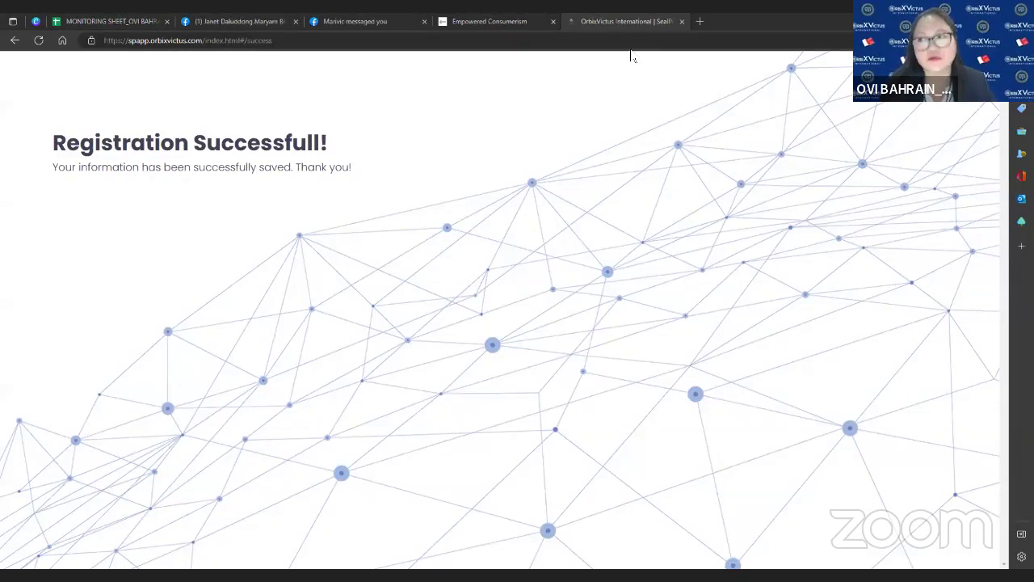
left_click(464, 27)
scroll(105, 516, "down", 3)
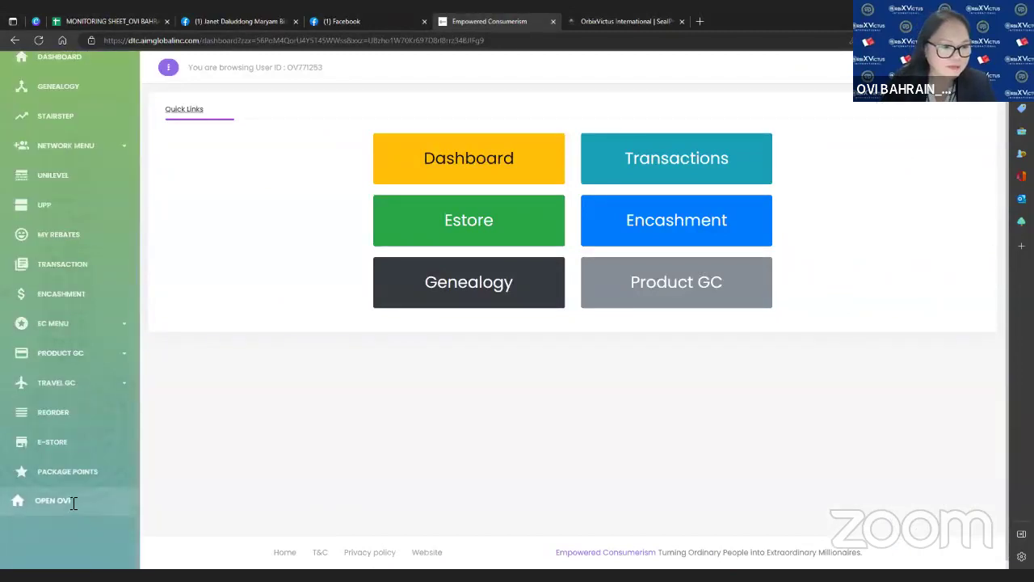
Step: Launch the OVI member dashboard from the Empowered Consumerism sidebar, showing 0.00 PHP balances
left_click(73, 501)
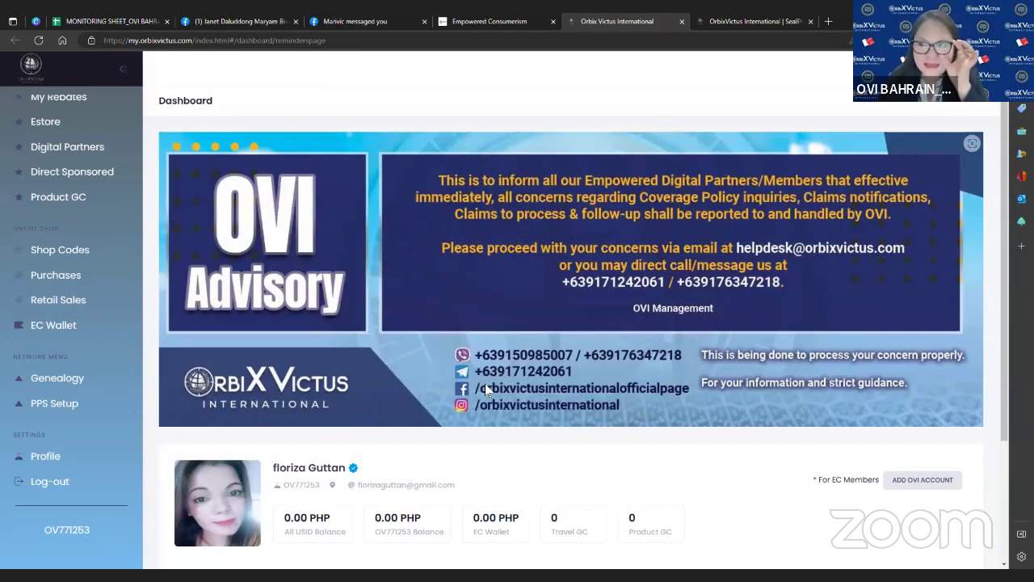
scroll(504, 385, "down", 2)
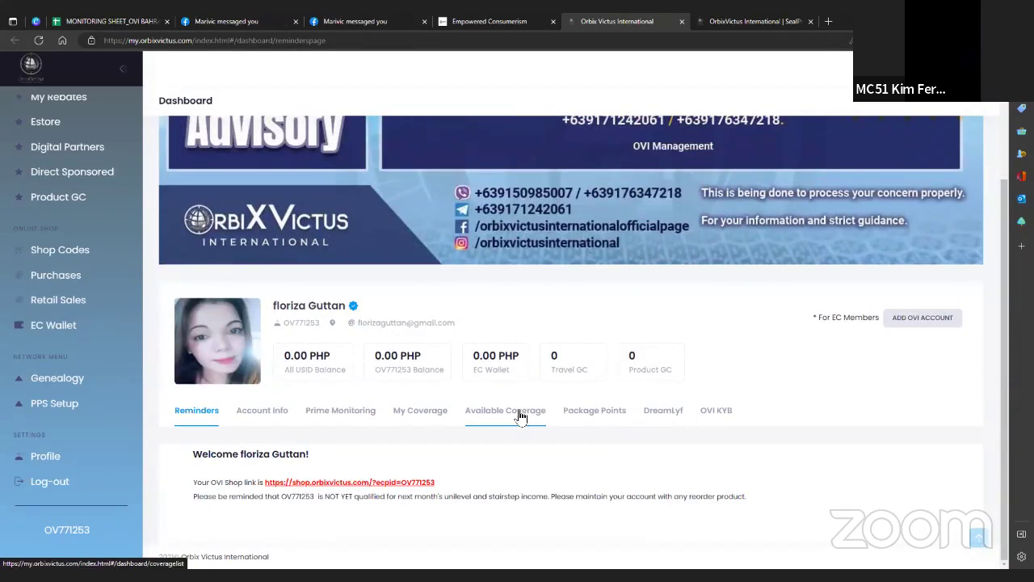
Step: Open Available Coverage and highlight row 8's new Platinum(RETAIL) entry dated January 9, 2023
left_click(520, 415)
scroll(492, 515, "down", 2)
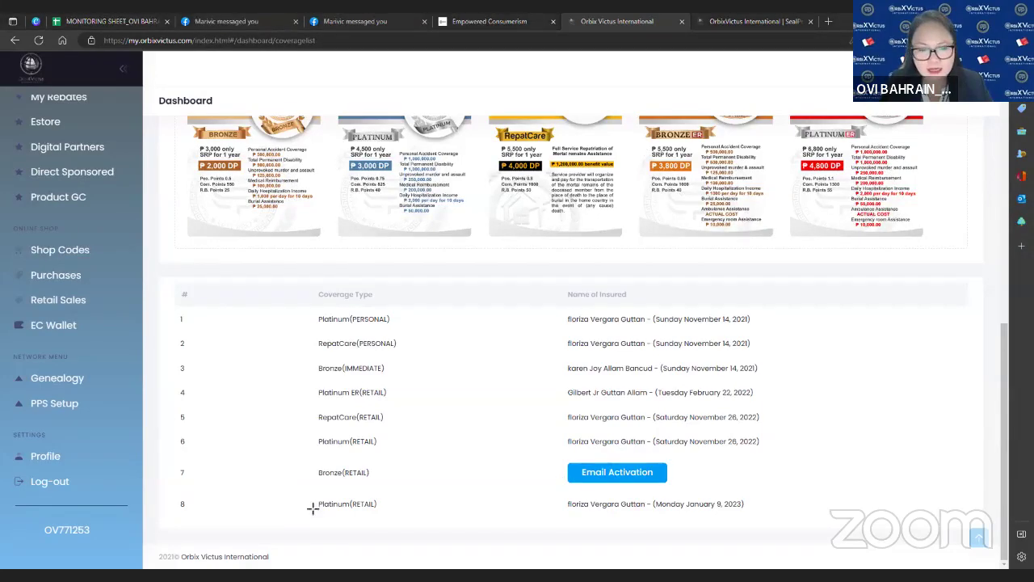
left_click_drag(307, 489, 496, 508)
left_click_drag(620, 528, 782, 531)
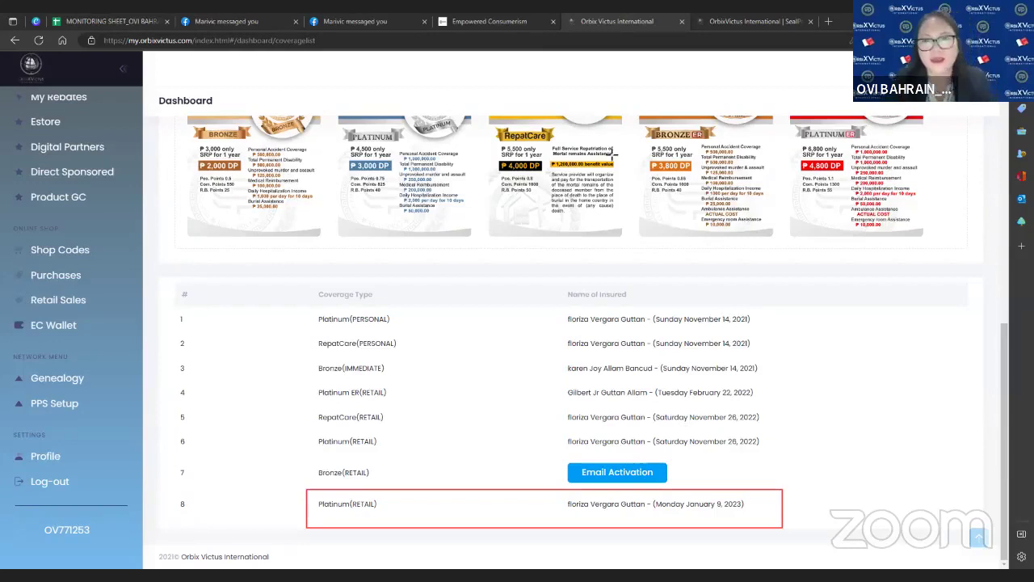
left_click(735, 527)
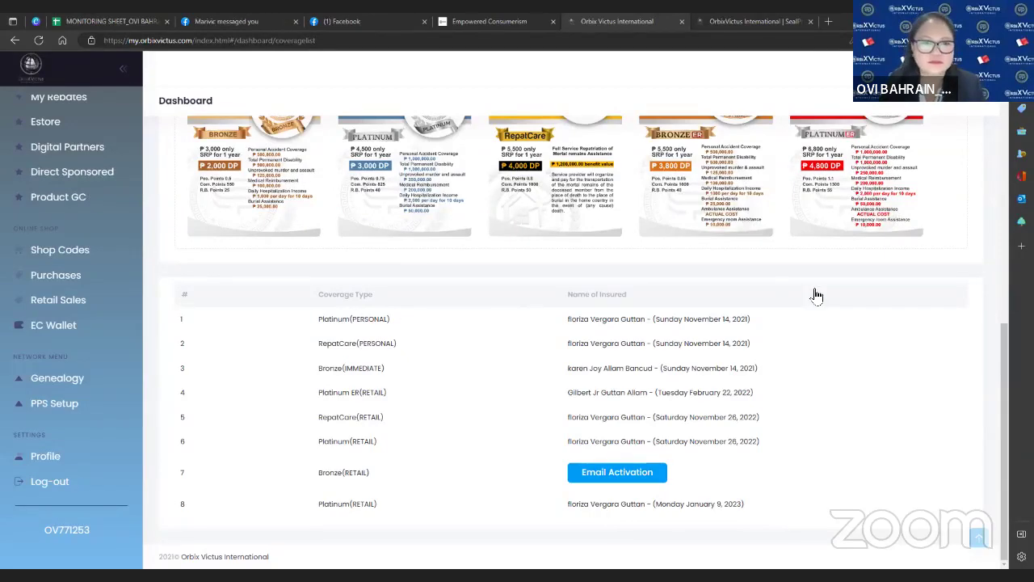
scroll(104, 472, "up", 3)
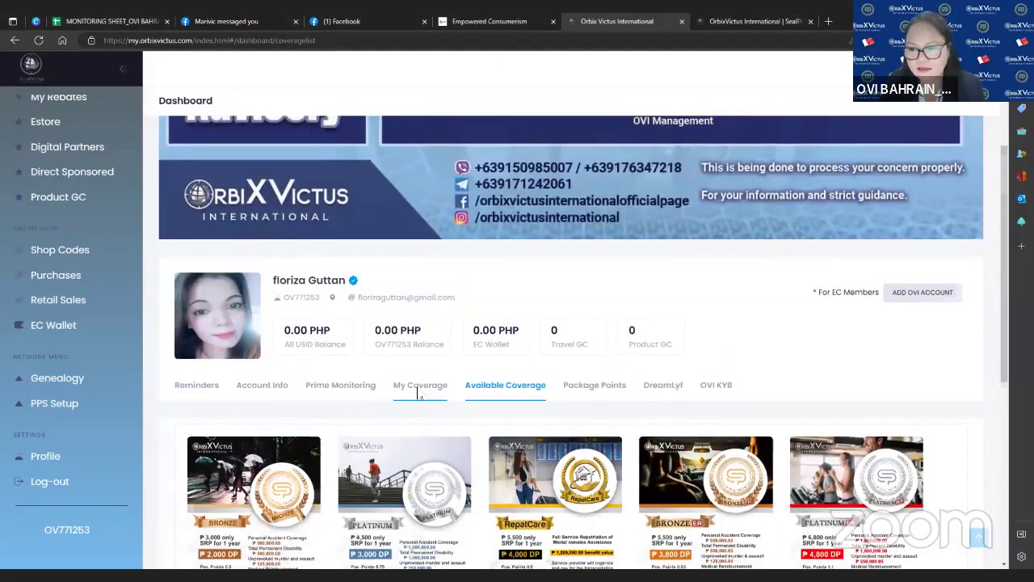
Step: View the member's My Coverage details, then log out of the OVI portal
left_click(418, 394)
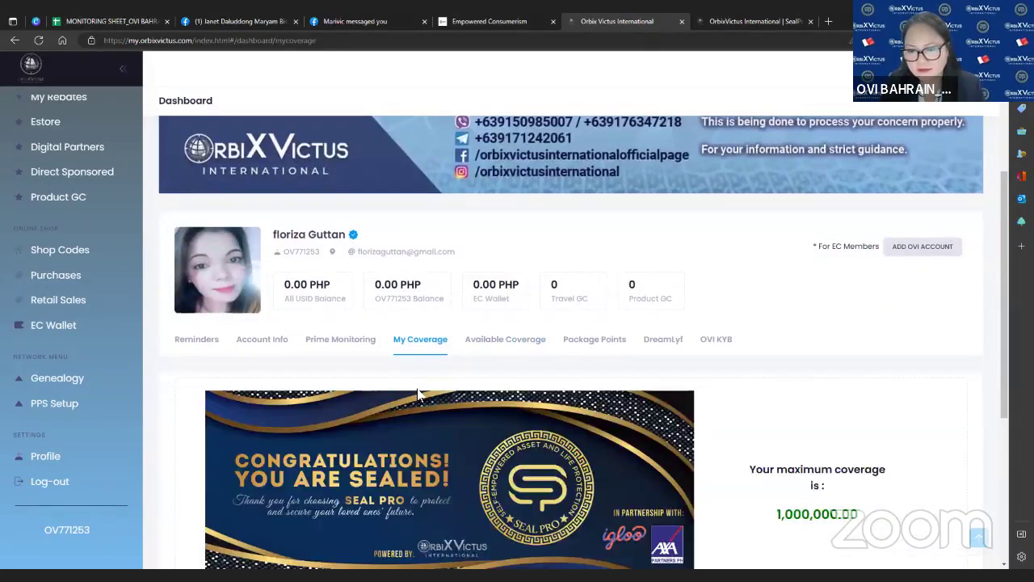
scroll(417, 394, "down", 1)
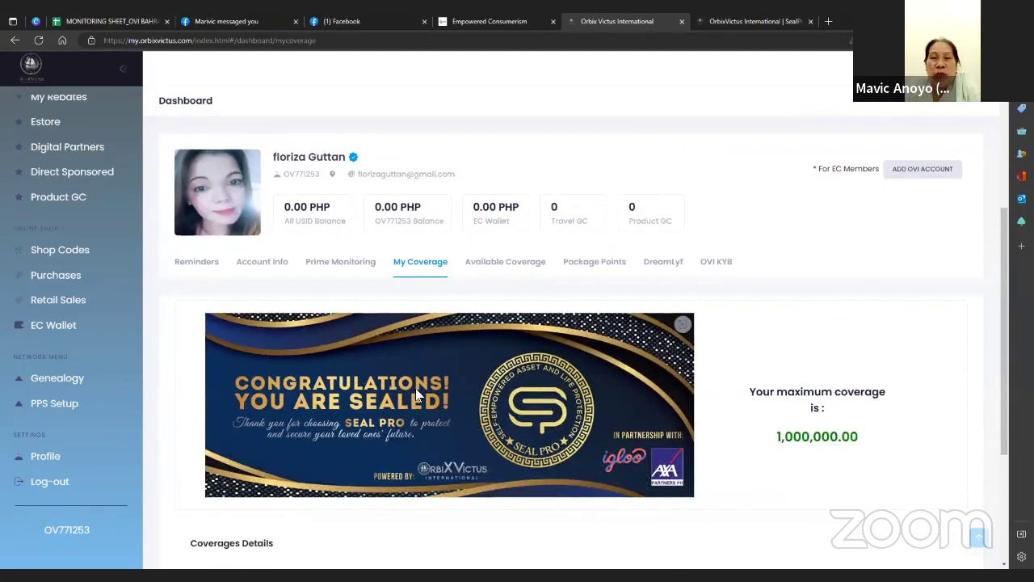
left_click(42, 483)
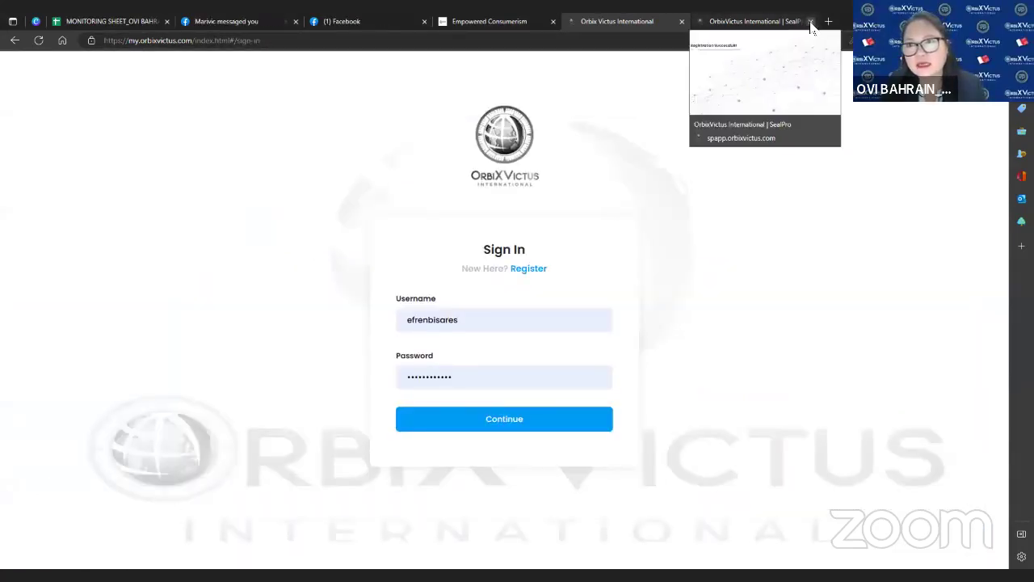
Step: Close the SealPro activation and Orbix Victus International tabs
middle_click(689, 22)
left_click(682, 21)
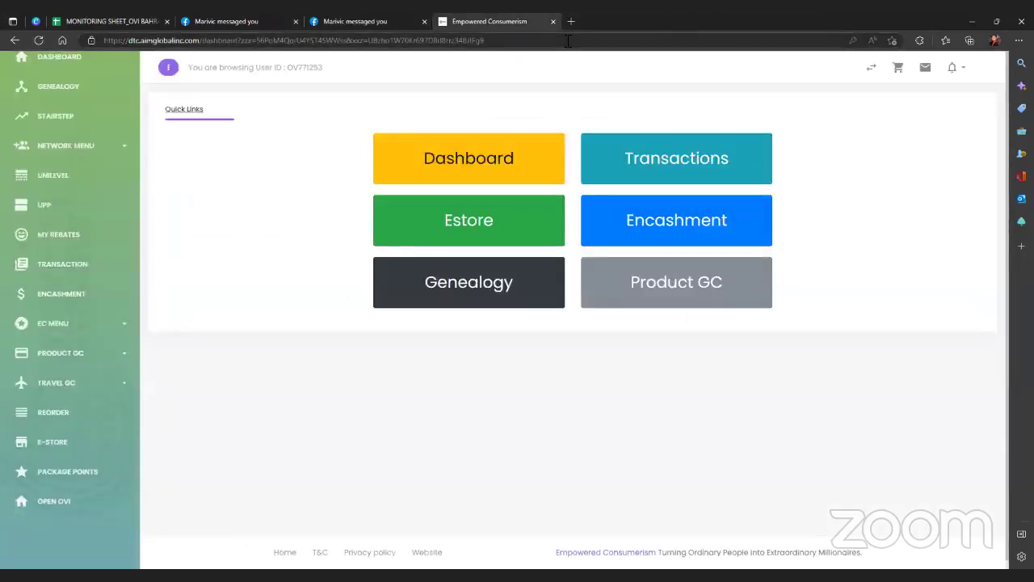
scroll(113, 325, "up", 3)
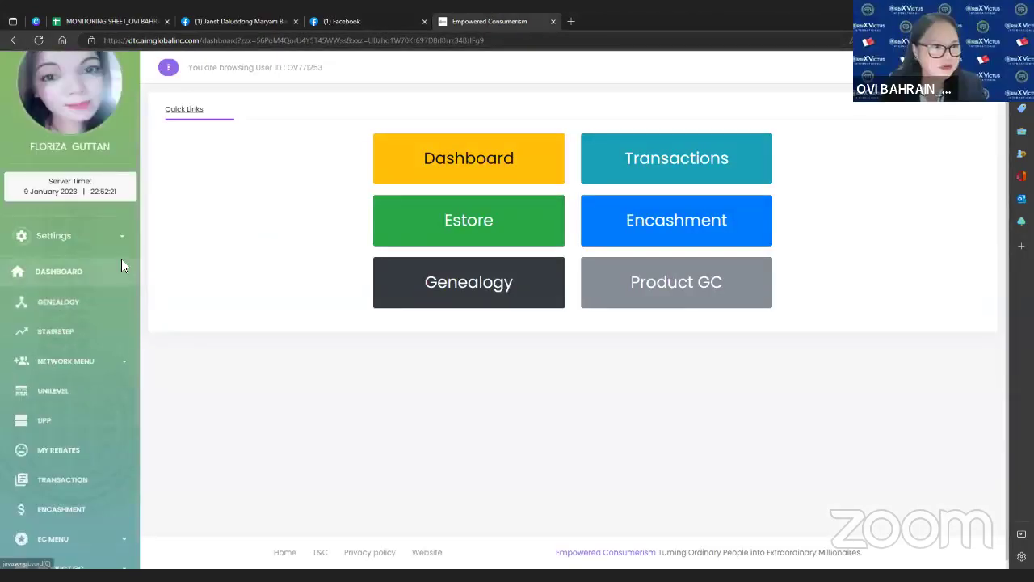
Step: Log out of Empowered Consumerism via Settings and close the leftover 403 error tab
left_click(123, 247)
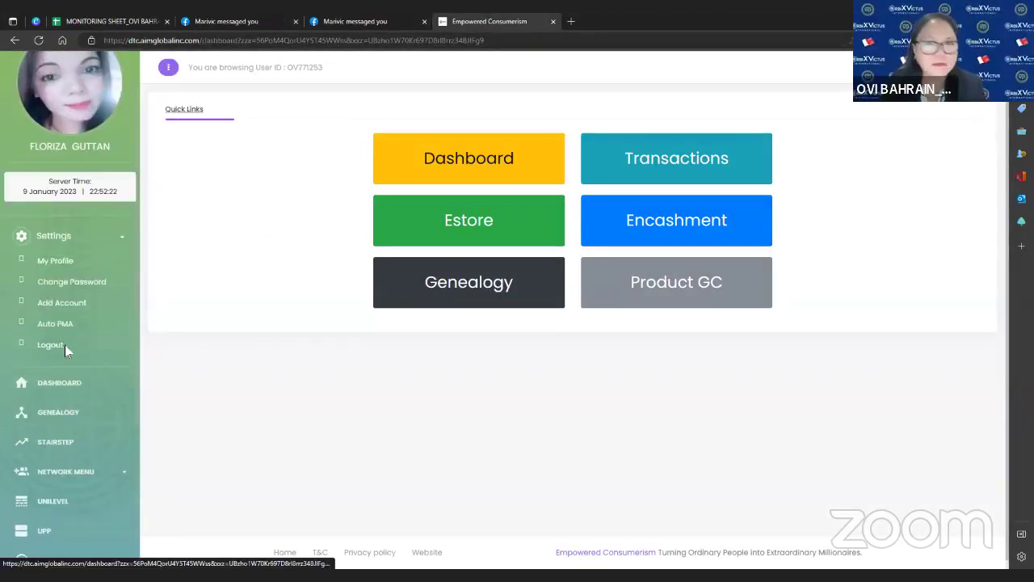
left_click(64, 345)
left_click(553, 21)
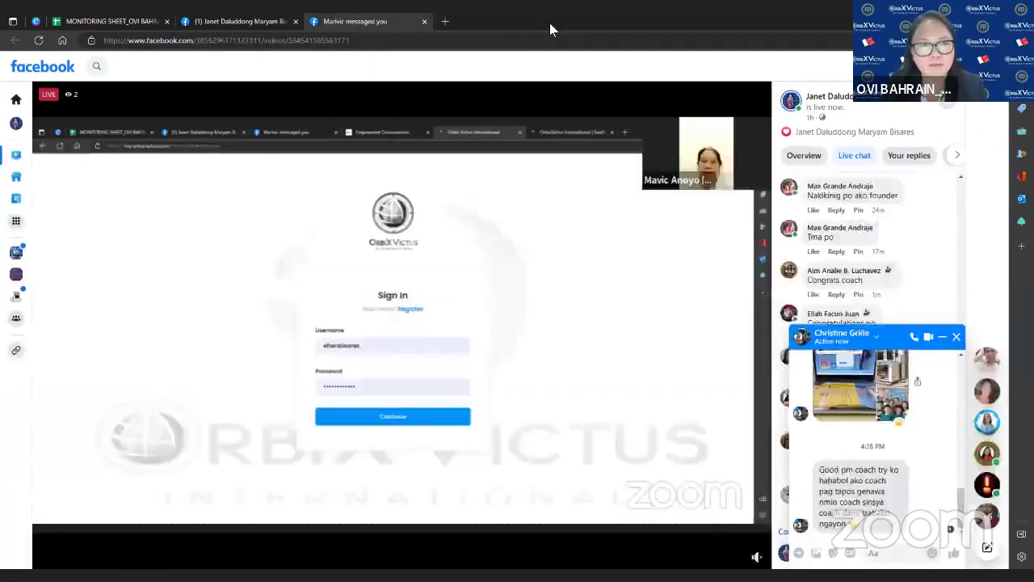
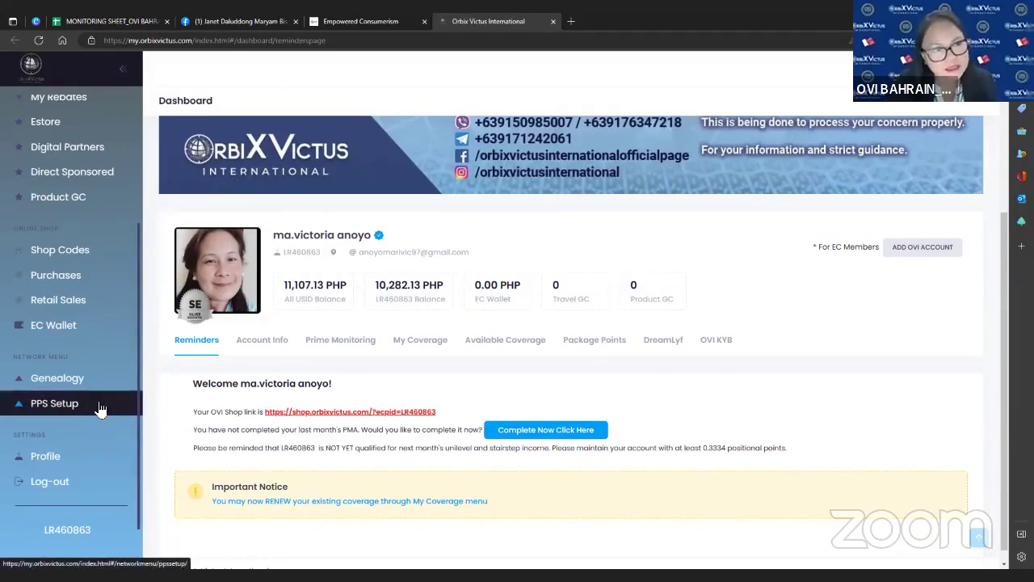
Step: Scroll the dashboard up and down to find the profile tabs
scroll(67, 295, "up", 5)
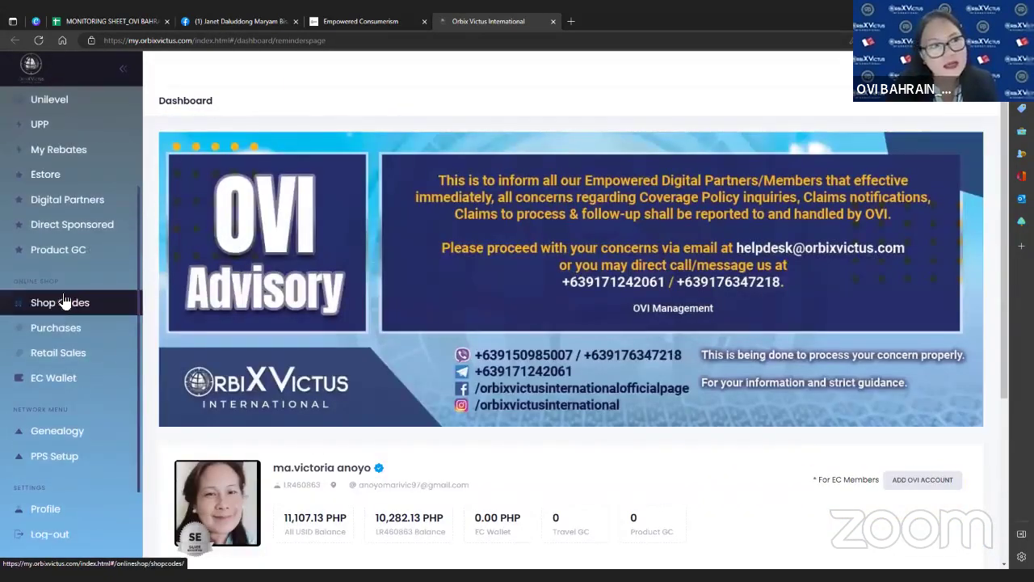
scroll(65, 302, "up", 3)
scroll(630, 276, "down", 1)
scroll(631, 279, "down", 3)
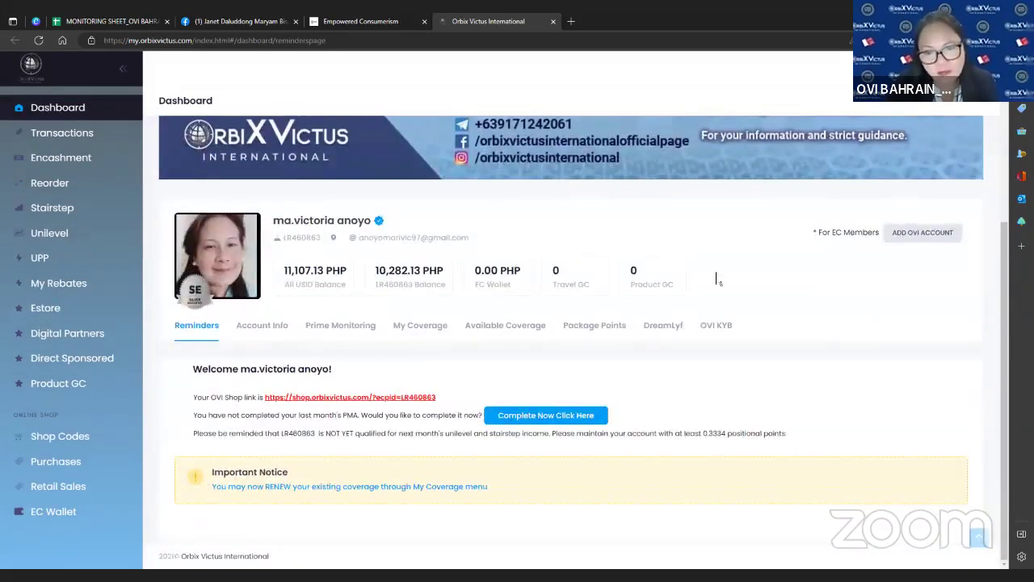
scroll(154, 350, "up", 1)
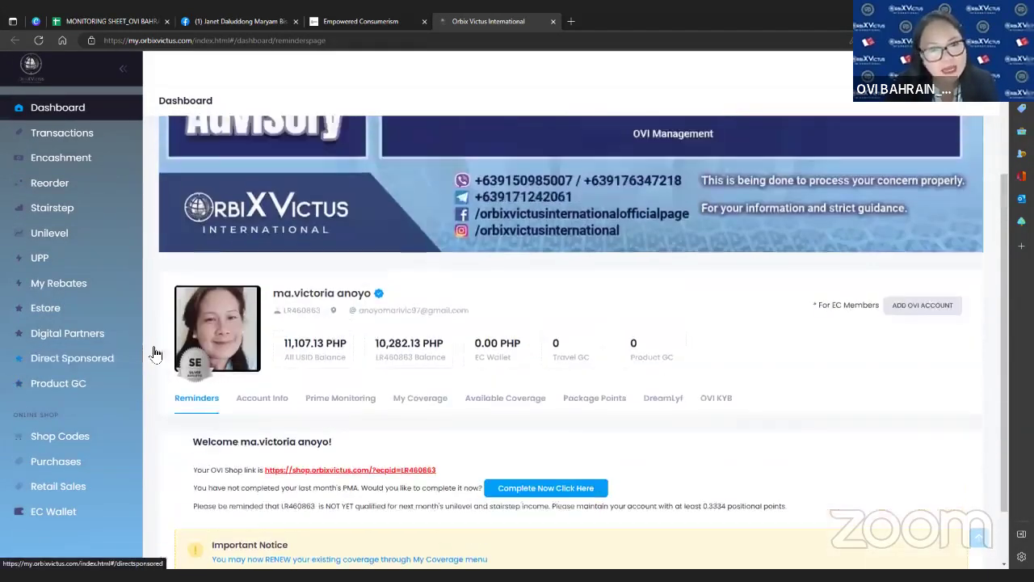
scroll(705, 236, "down", 1)
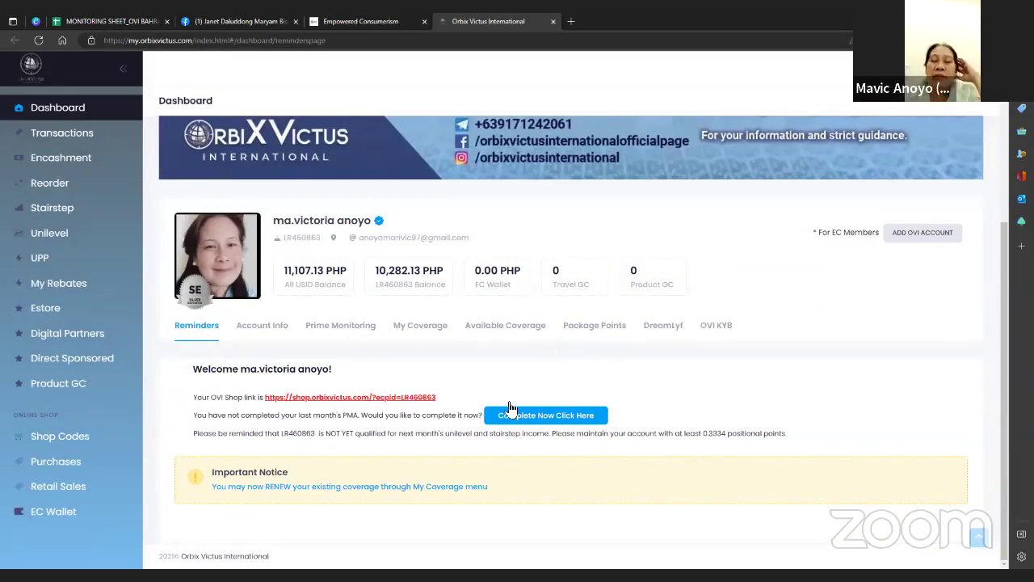
Step: Review the Available Coverage list, reload it, and start a SealPro immediate-activation coverage
left_click(508, 331)
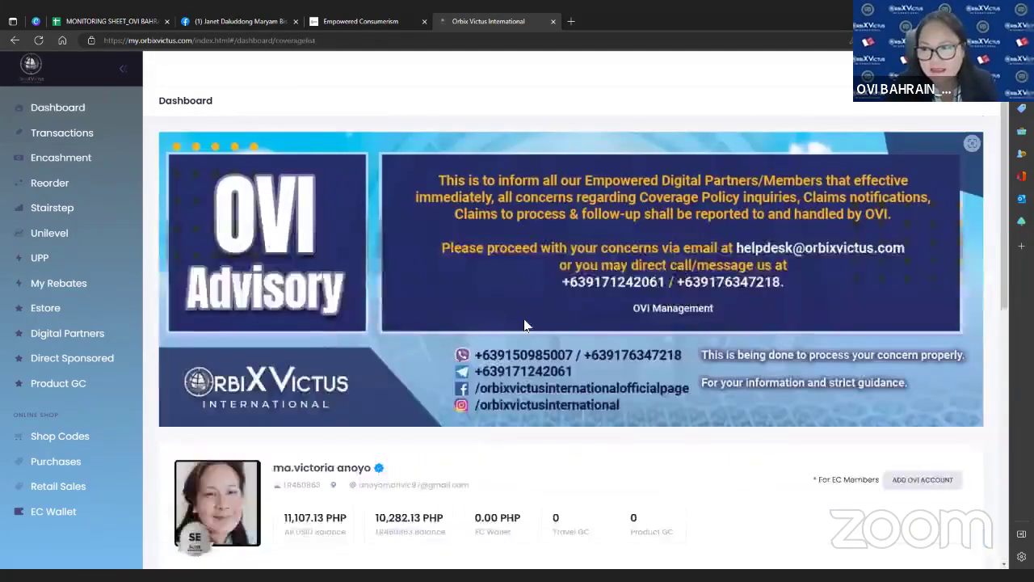
scroll(530, 307, "down", 5)
scroll(532, 309, "down", 4)
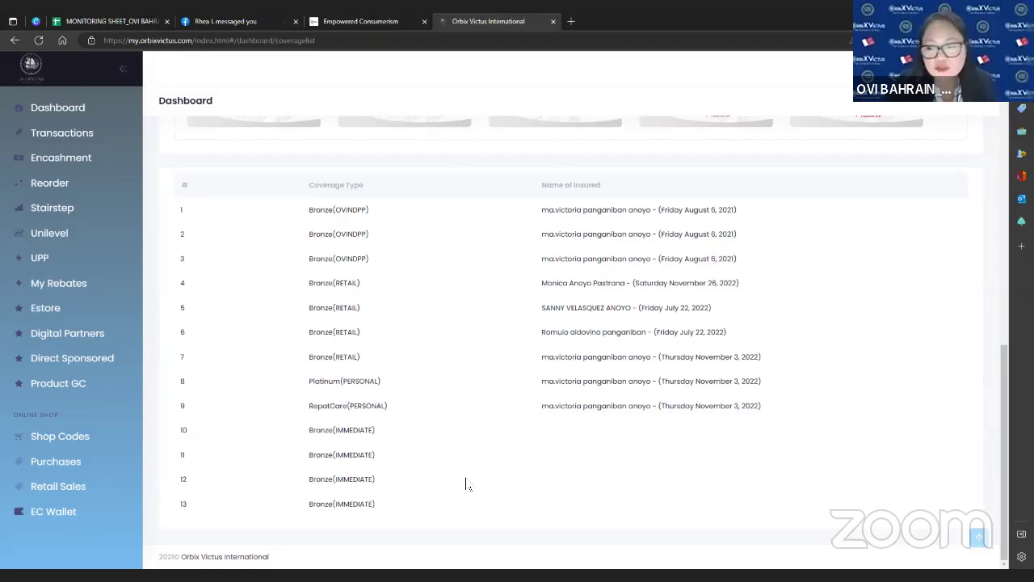
scroll(497, 469, "up", 4)
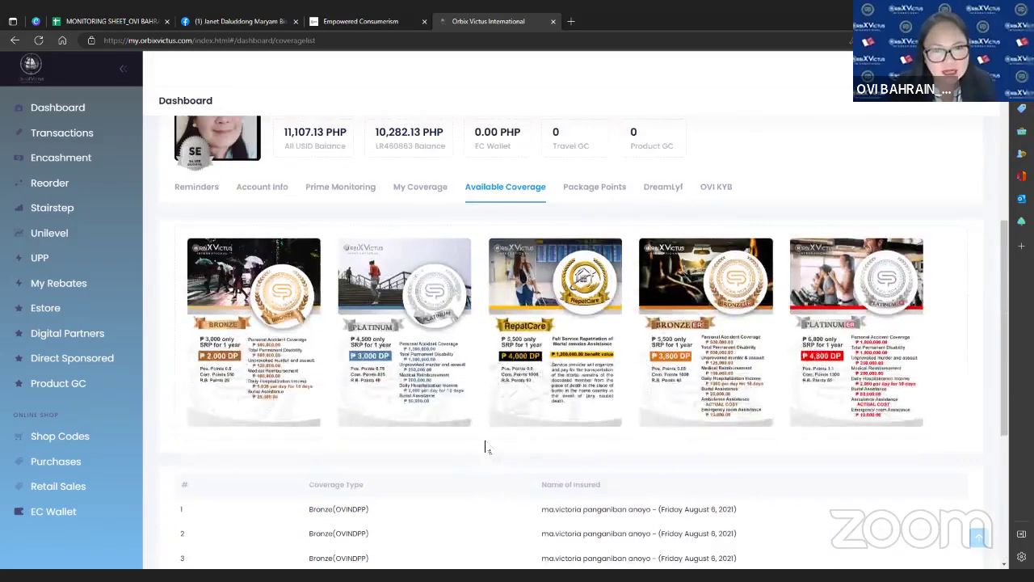
scroll(822, 514, "up", 2)
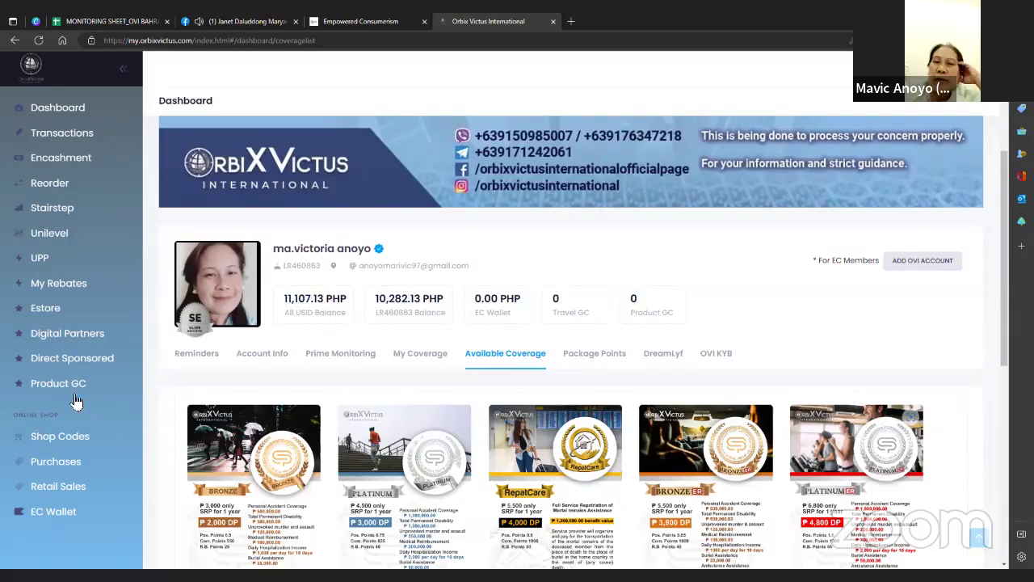
left_click(38, 40)
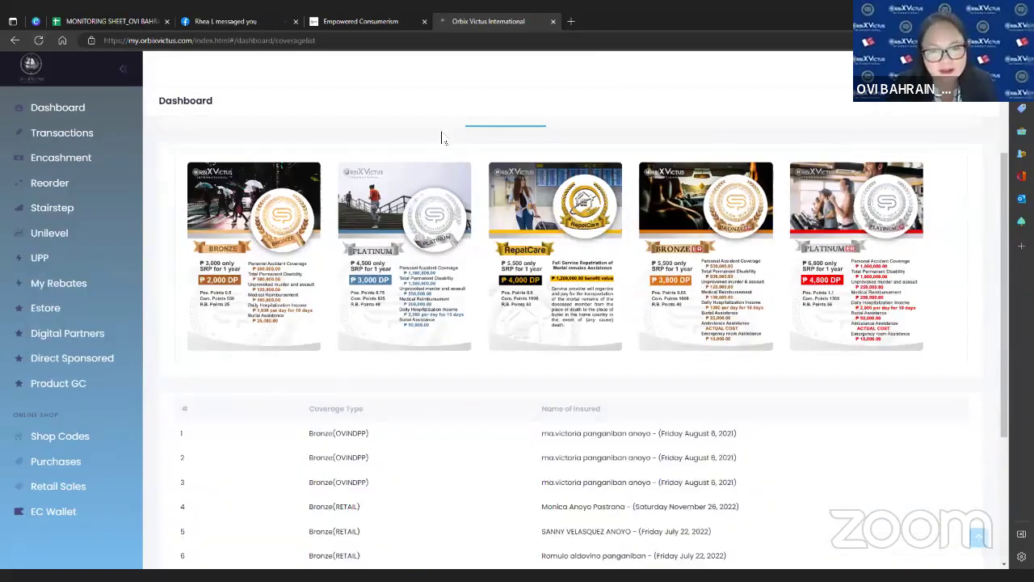
left_click(212, 348)
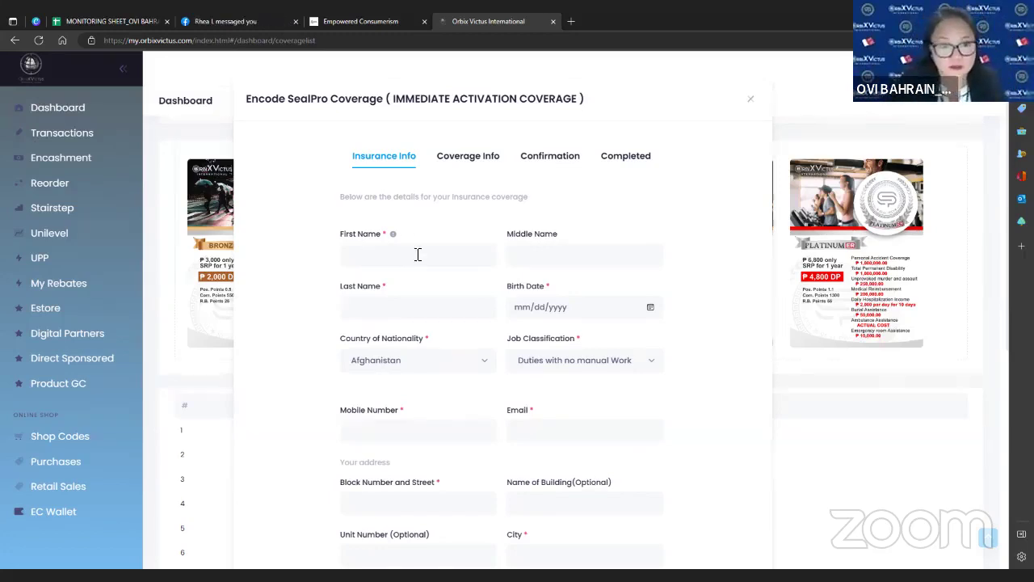
Step: Enter the insured's first, middle and last names in the Insurance Info fields
left_click(422, 259)
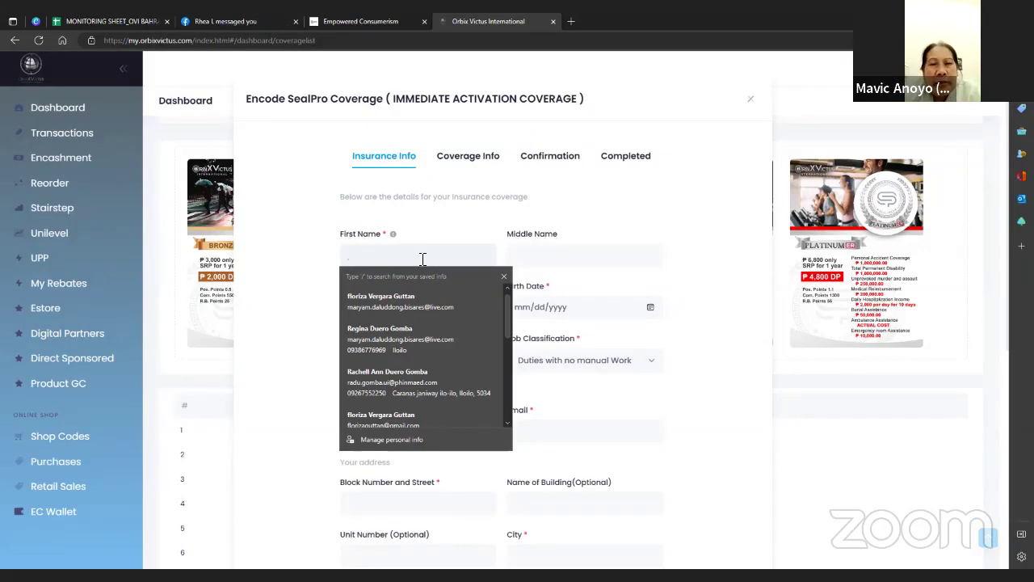
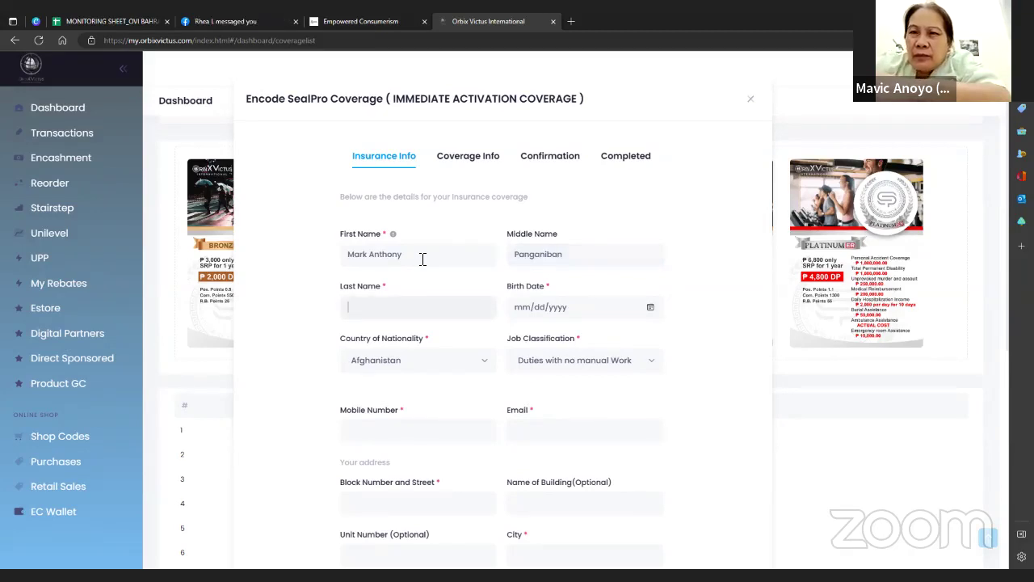
key("Tab")
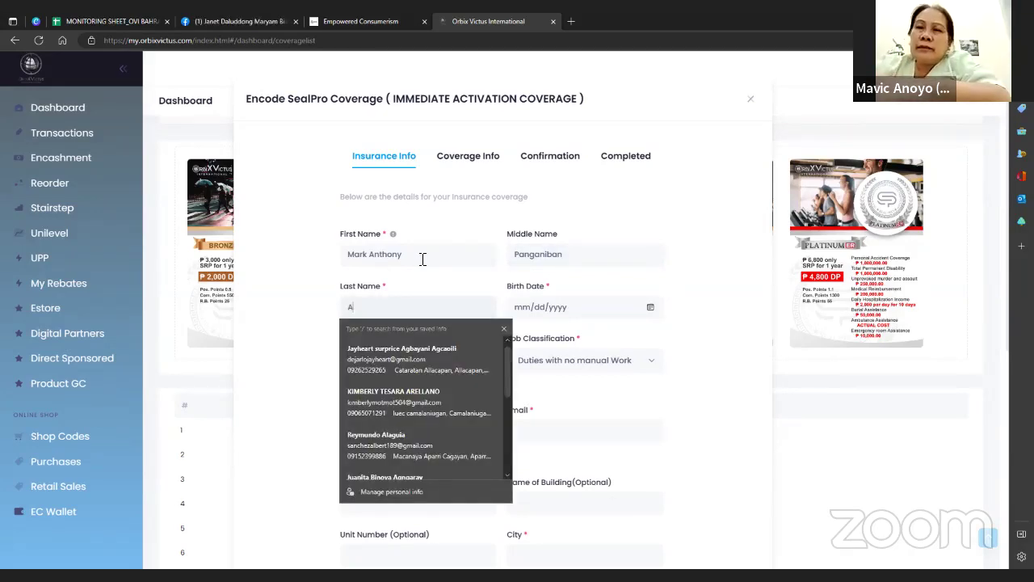
key("ctrl+a")
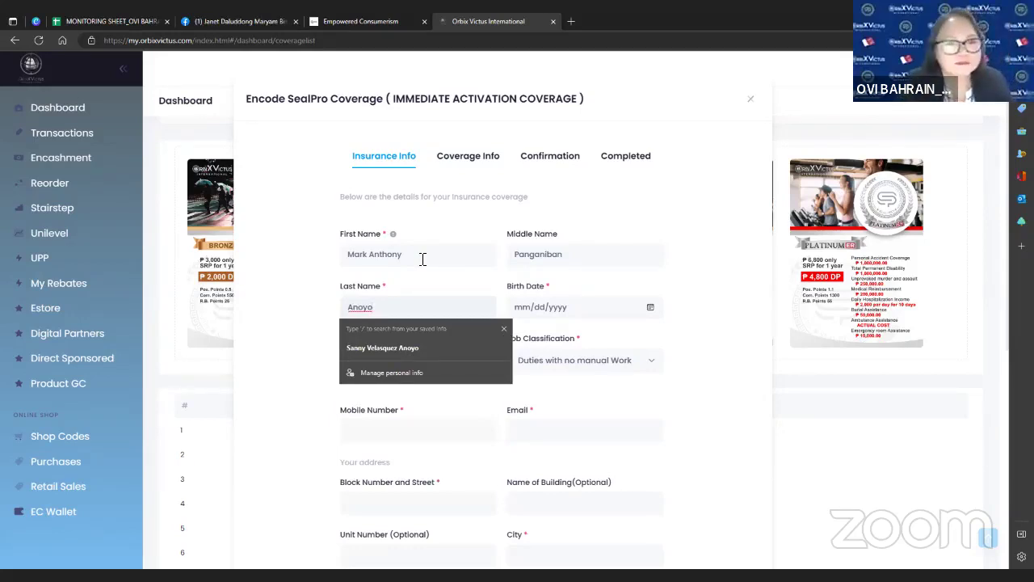
left_click(418, 304)
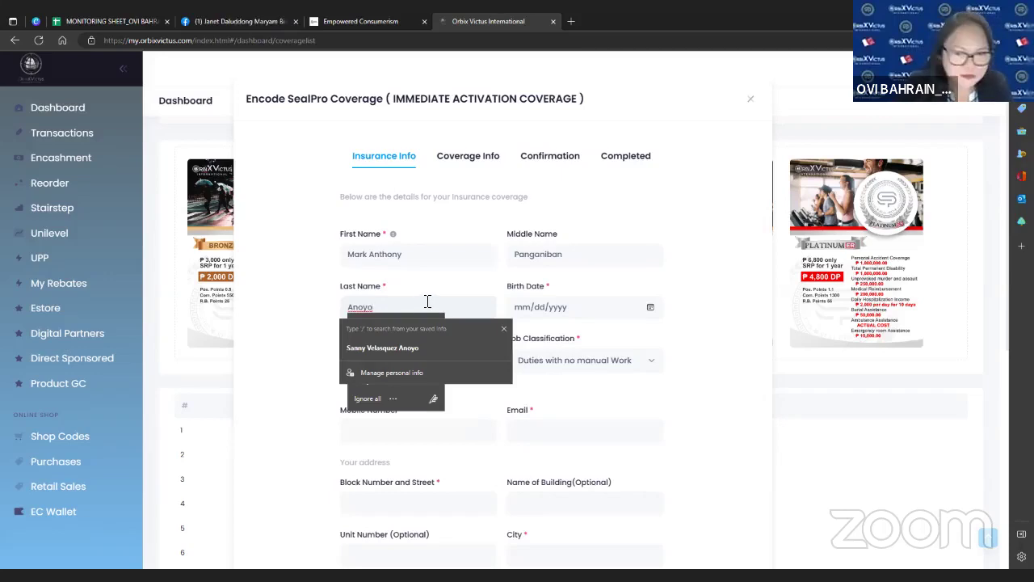
left_click(521, 315)
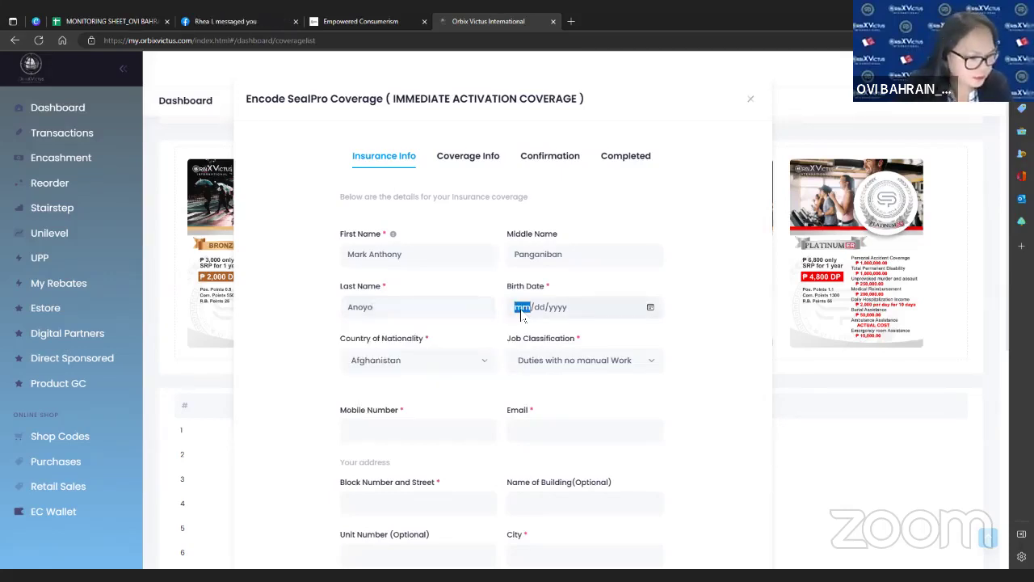
Step: Enter the insured's birth date, Philippines nationality and mobile number
type("0")
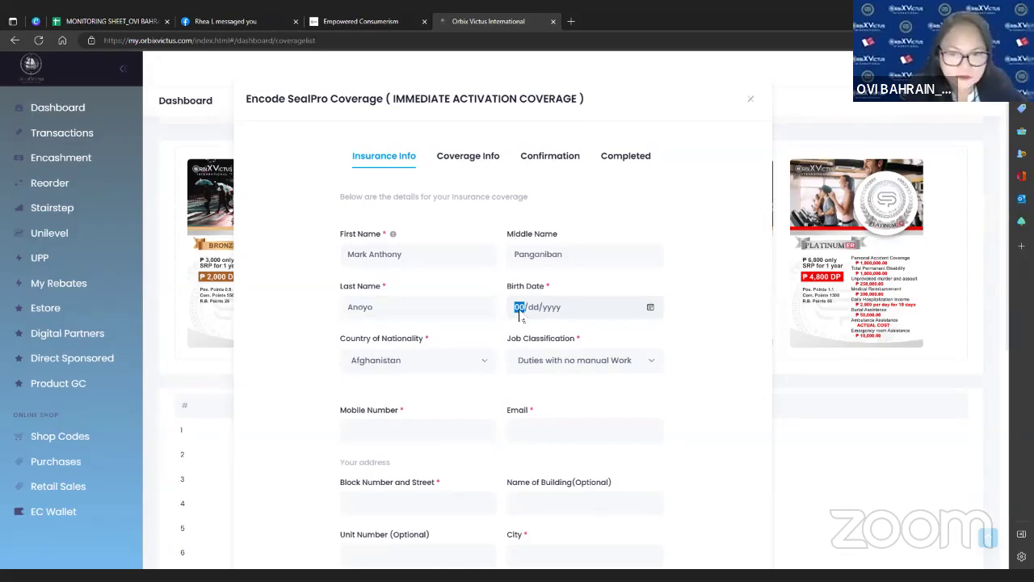
type("6/26/1996")
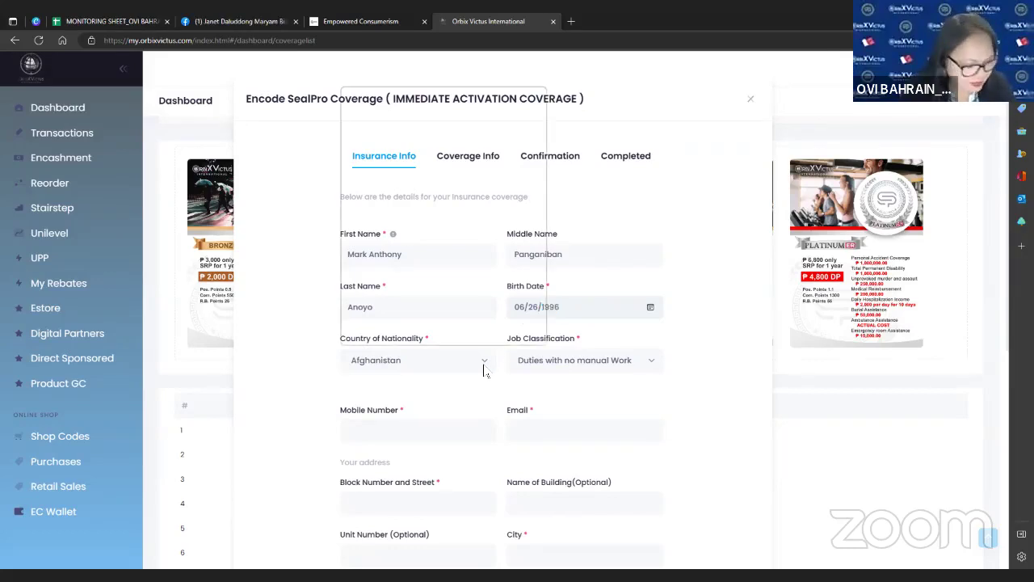
left_click(483, 363)
type("phil")
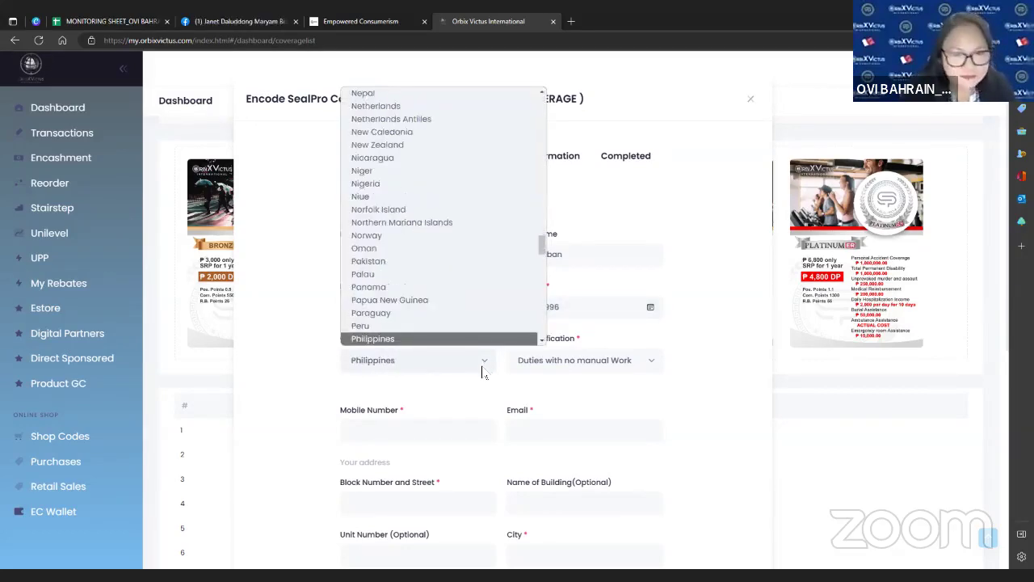
left_click(434, 348)
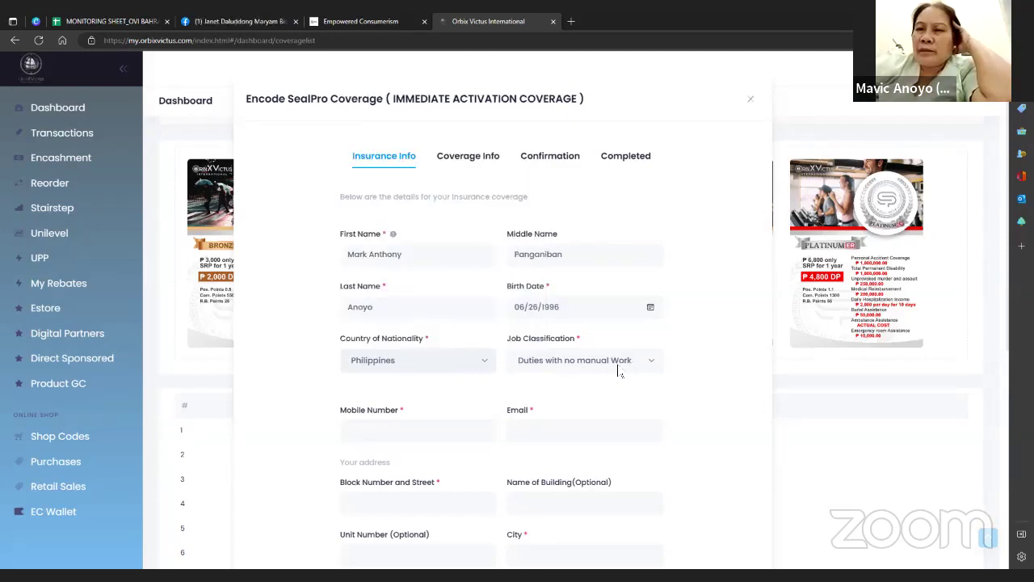
left_click(425, 426)
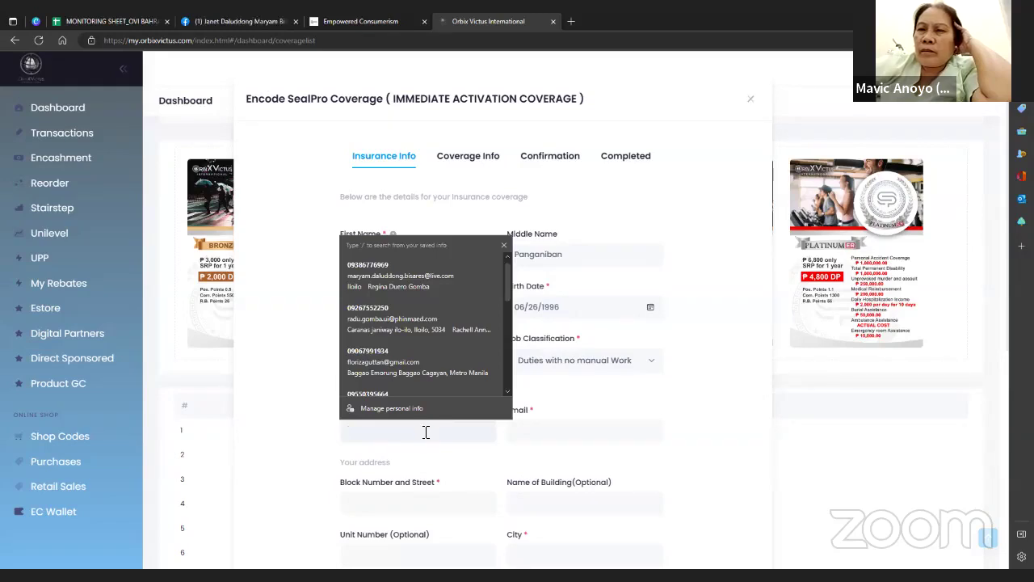
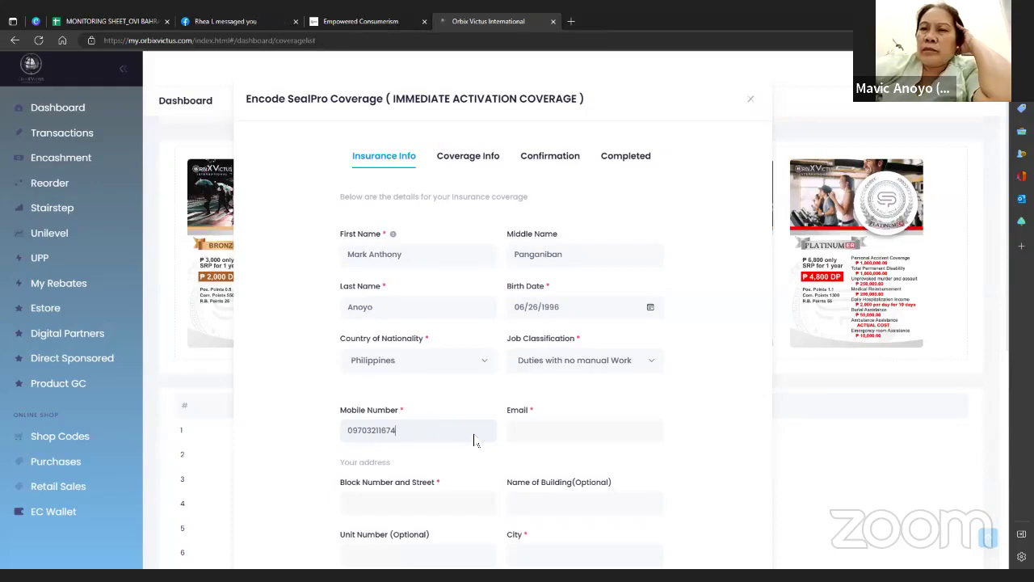
Step: Type the insured's e-mail address and delete the stray trailing characters
key("Tab")
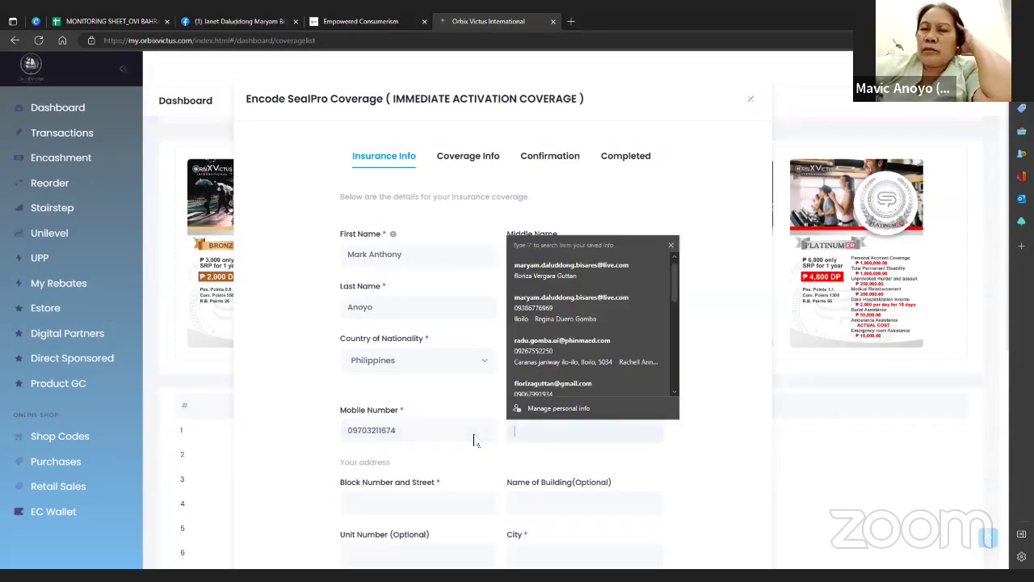
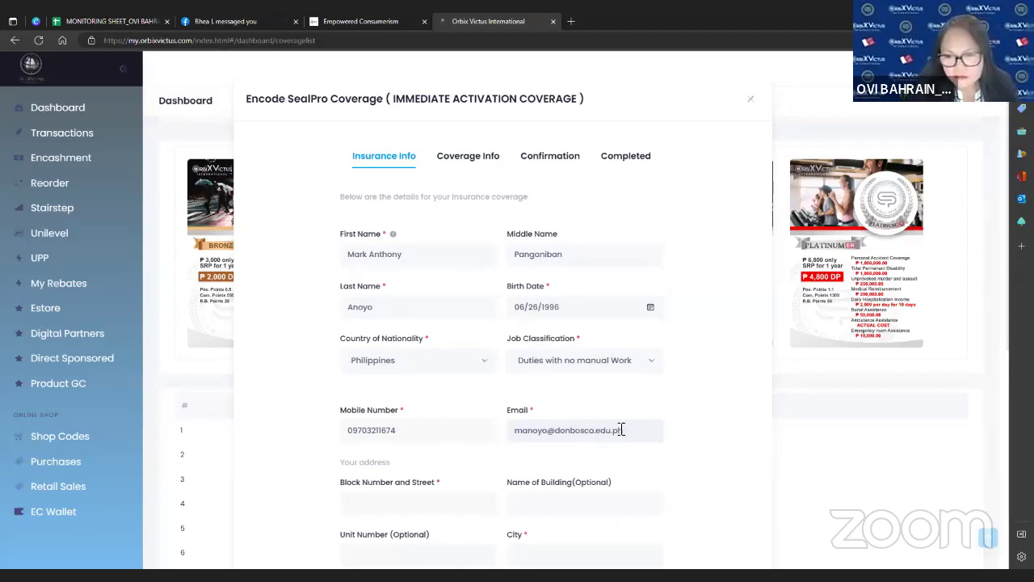
left_click(629, 431)
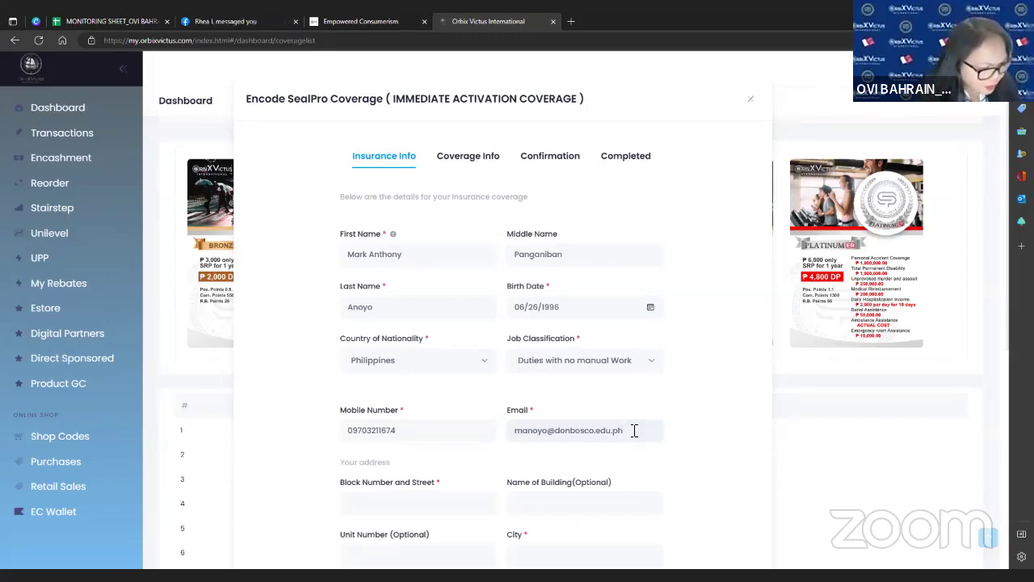
type("d")
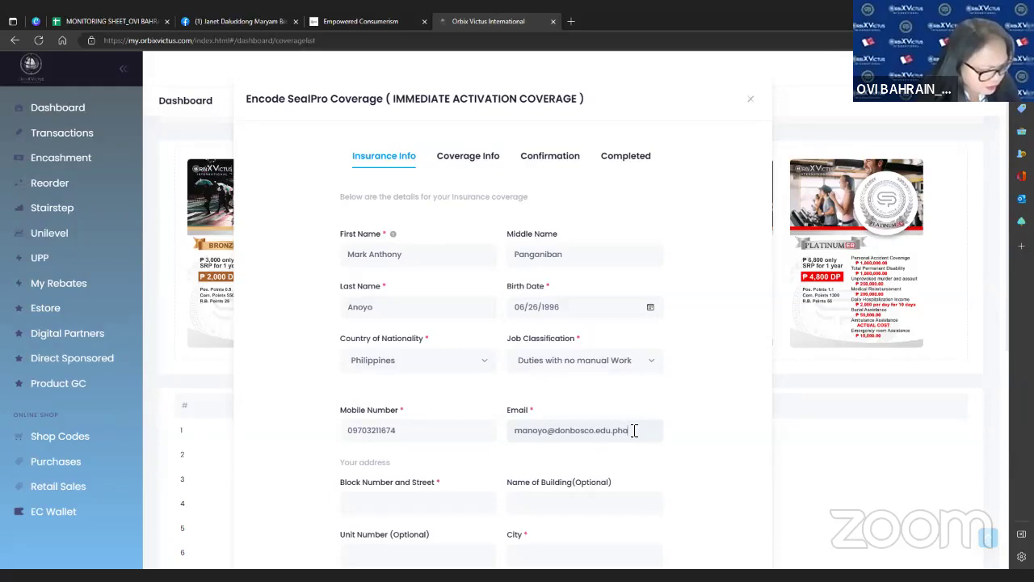
key("BackSpace")
type("an")
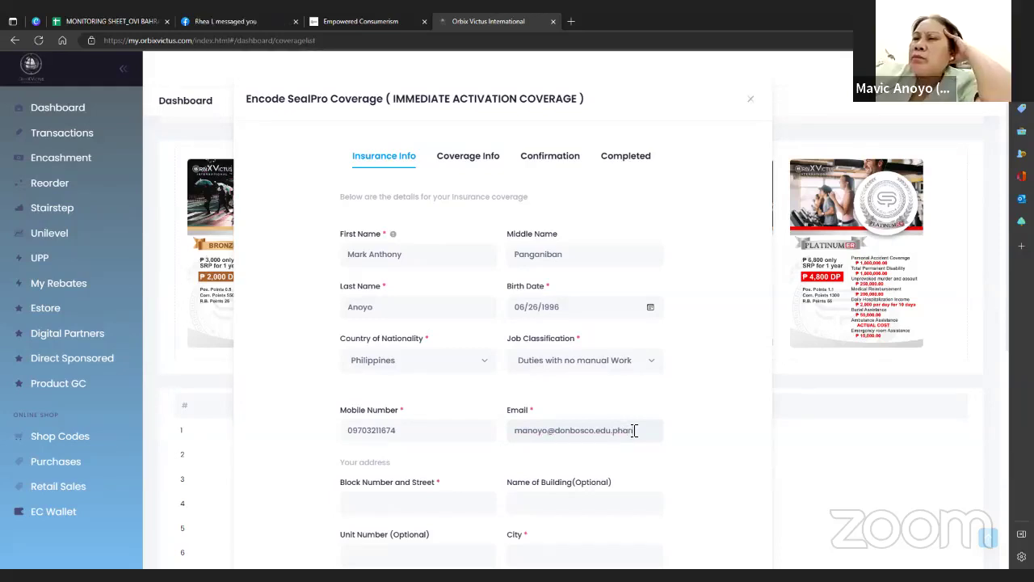
type("el")
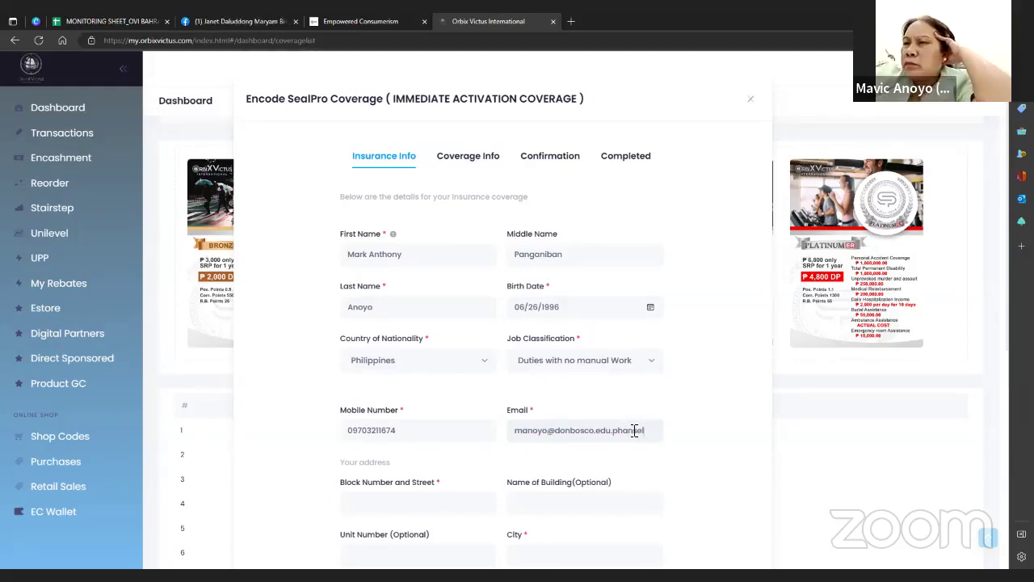
type("ma")
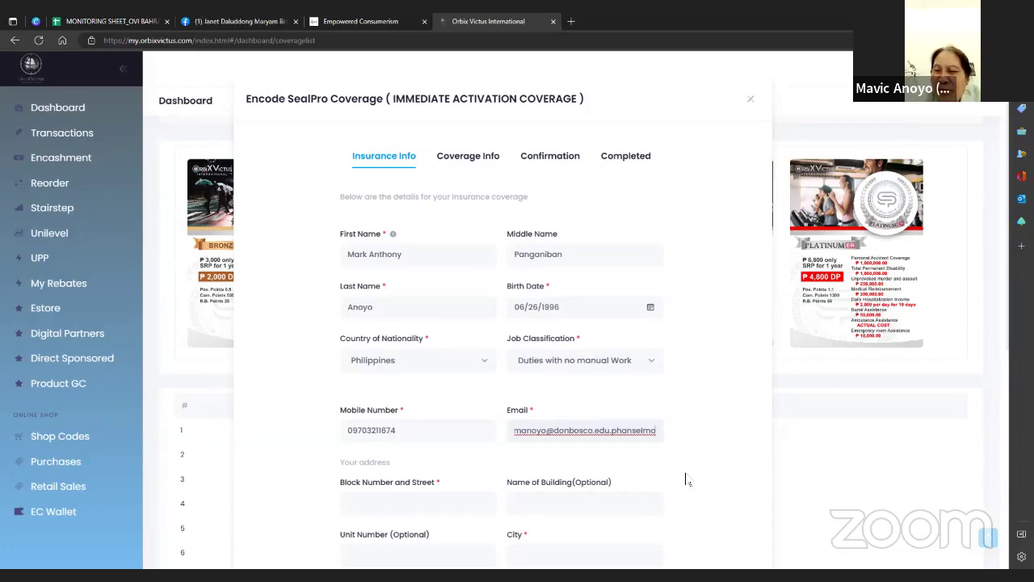
key("BackSpace")
key("BackSpace")
key("BackSpace")
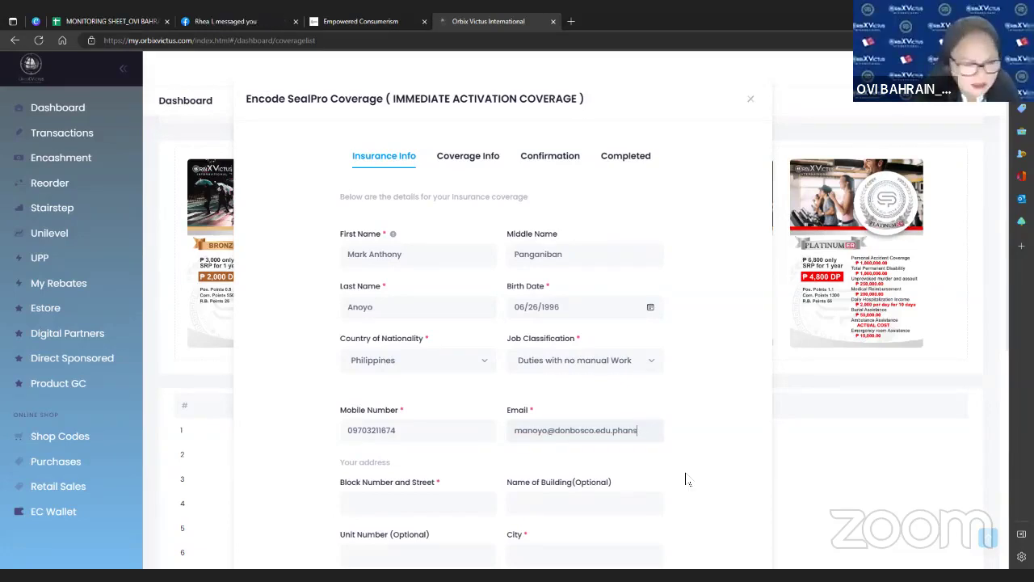
key("BackSpace")
key("BackSpace")
key("BackSpace")
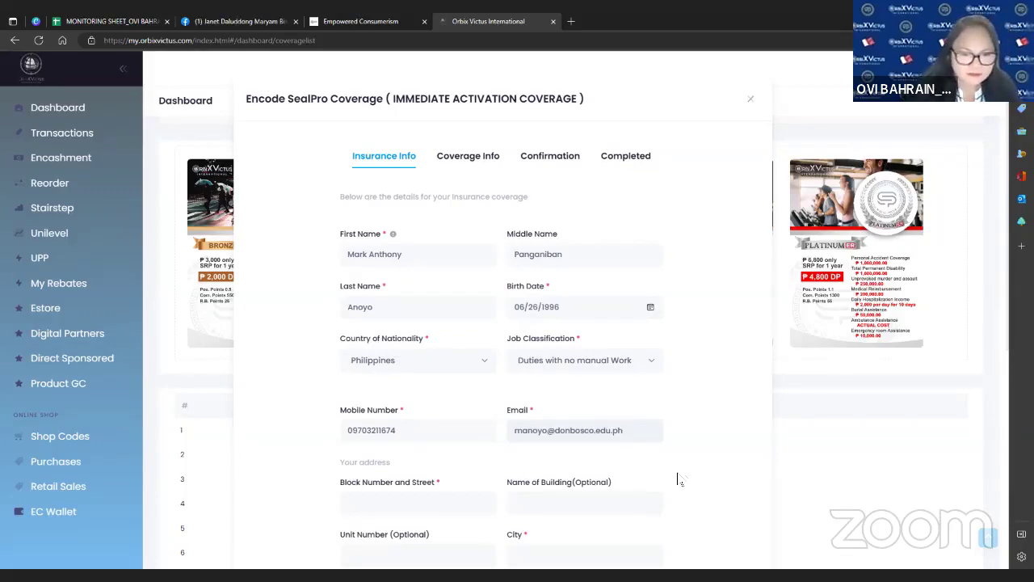
Step: Type the insured's street, barangay, town and province into Block Number and Street
left_click(451, 506)
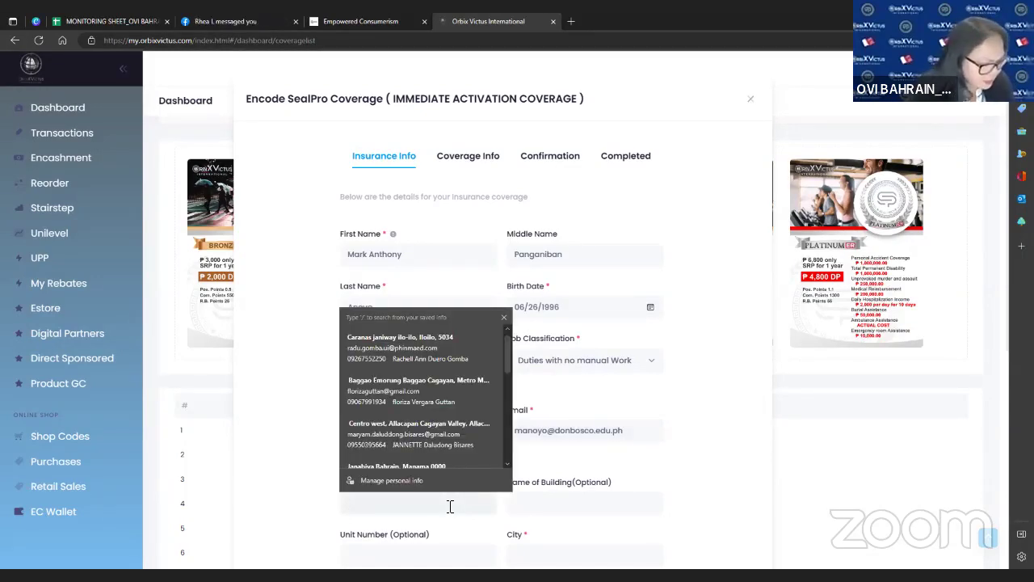
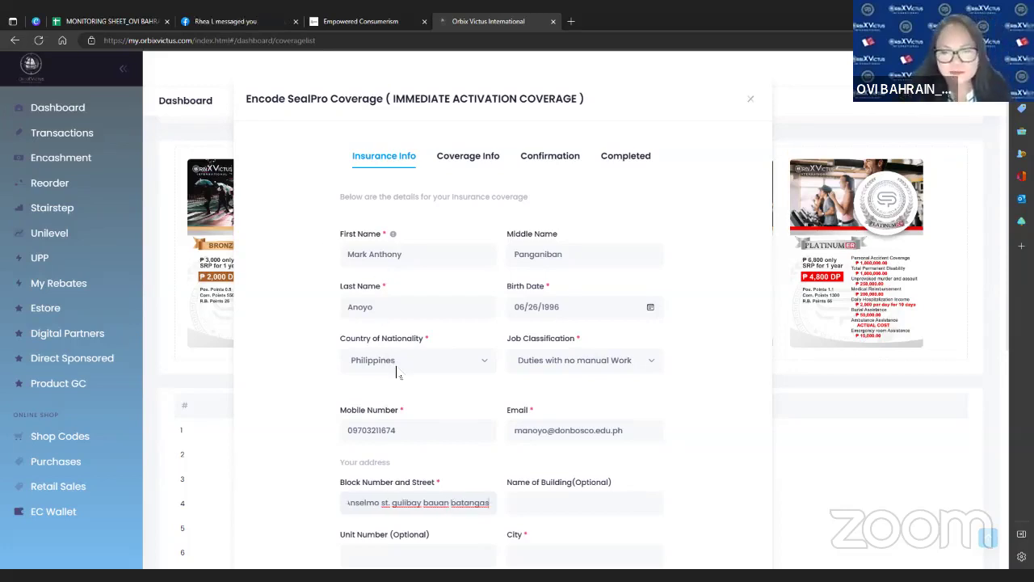
scroll(387, 307, "down", 2)
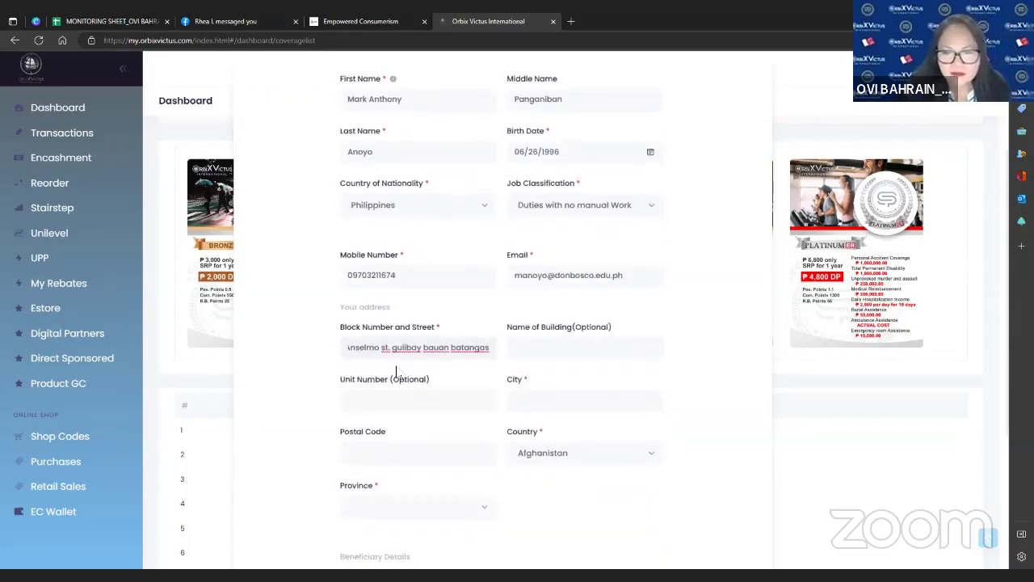
Step: Enter the city, correcting its misspelling, and add the postal code
left_click(543, 403)
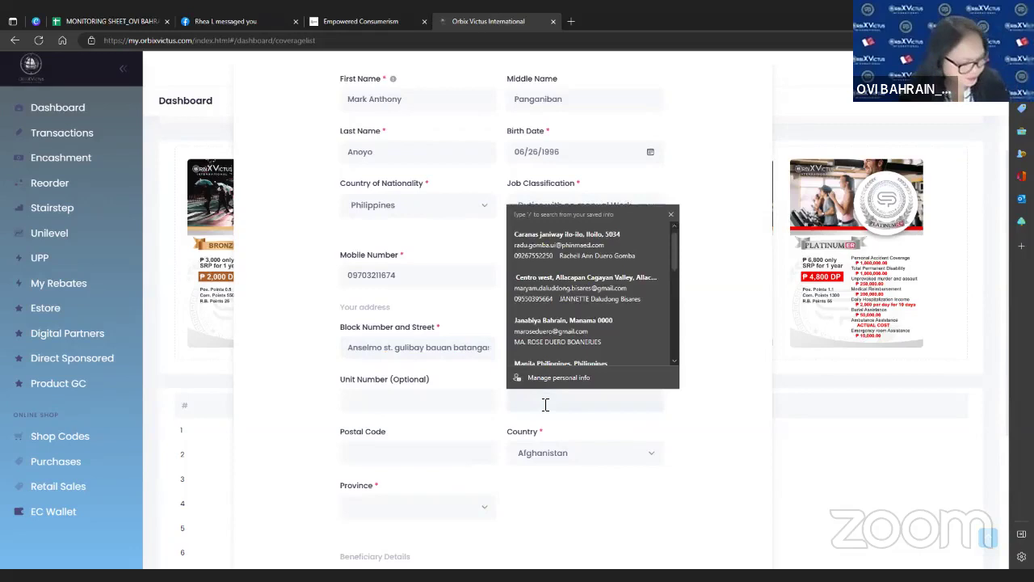
type("Battngas")
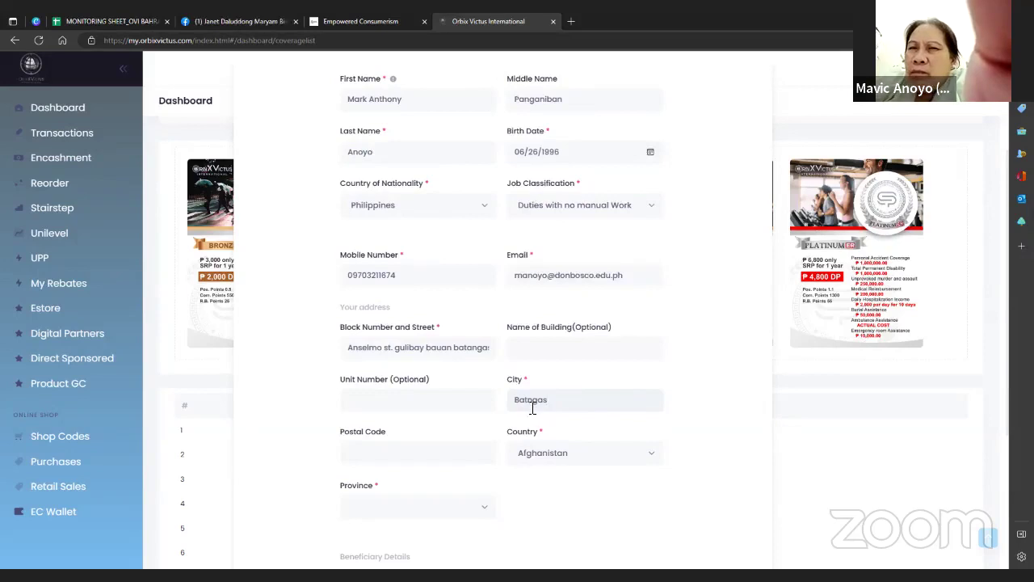
left_click(530, 402)
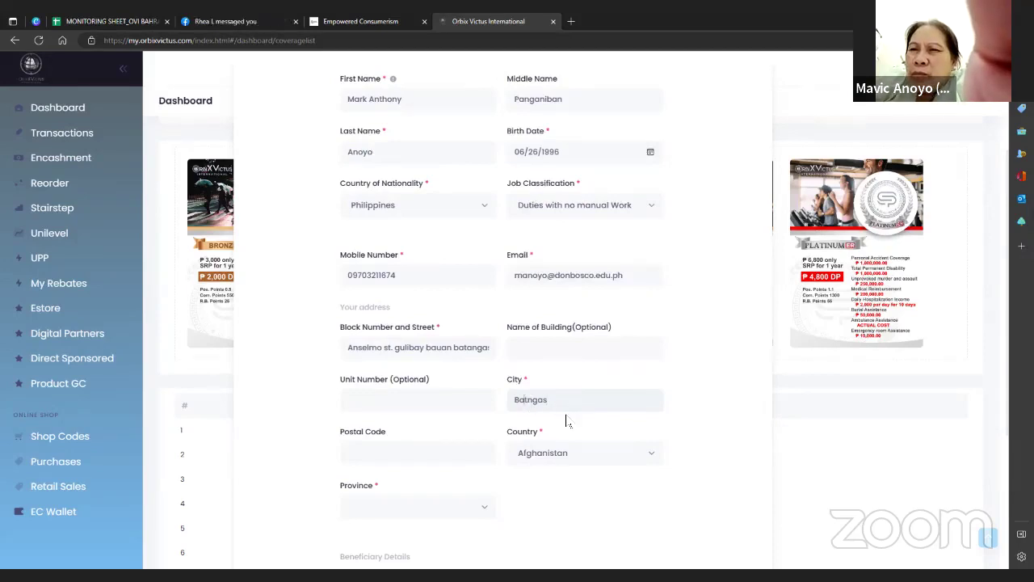
type("a")
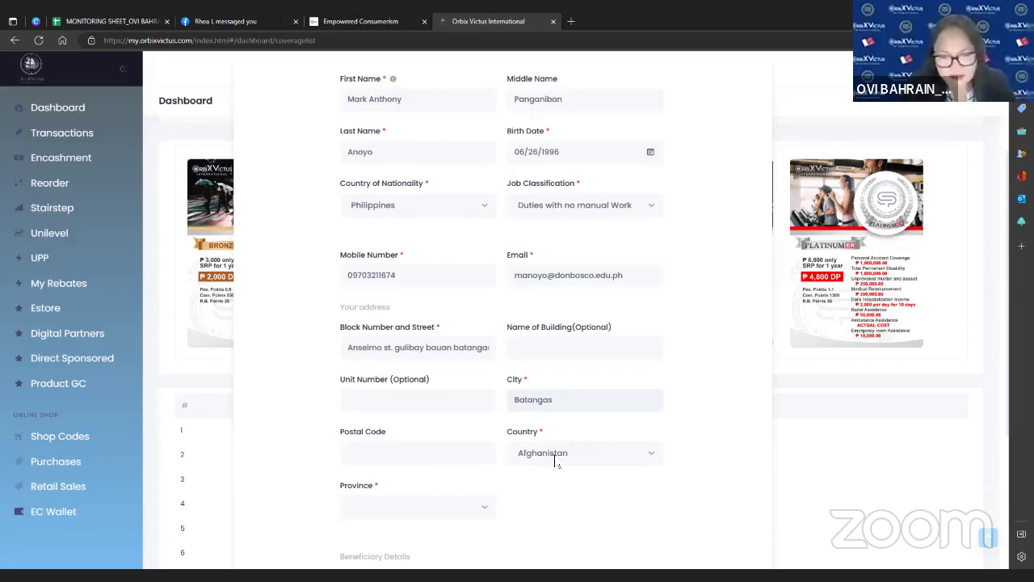
left_click(418, 455)
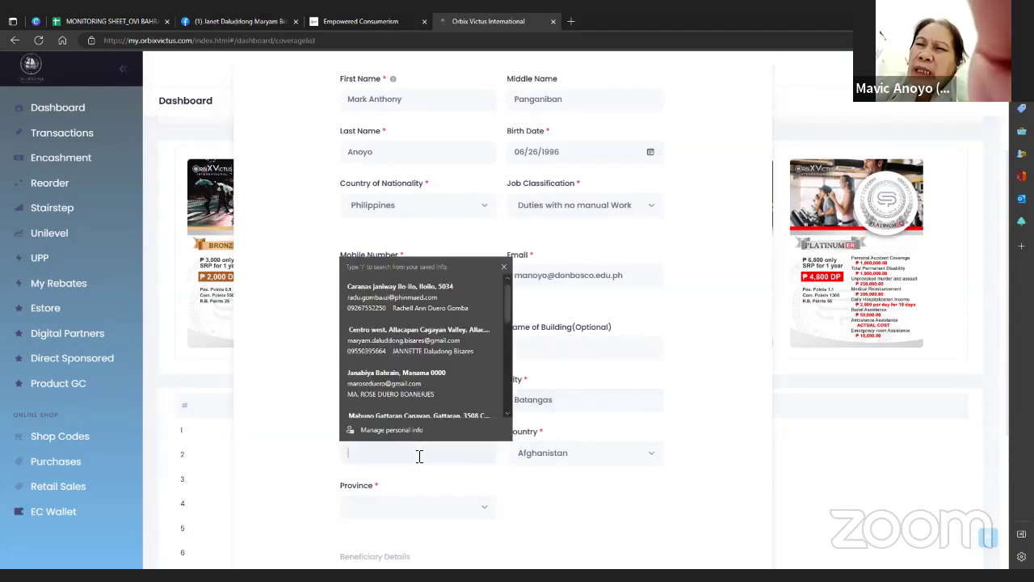
type("4")
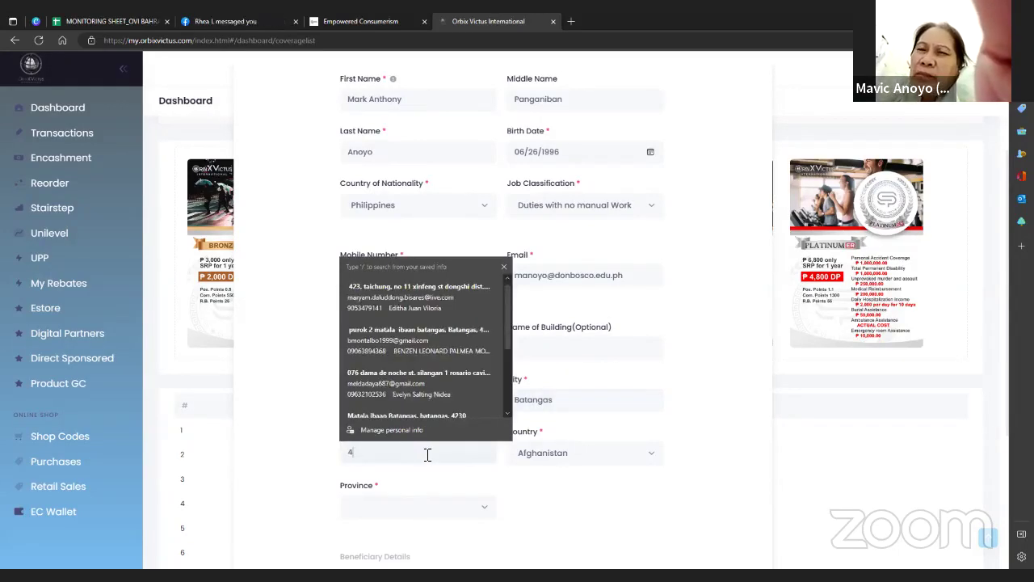
type("201")
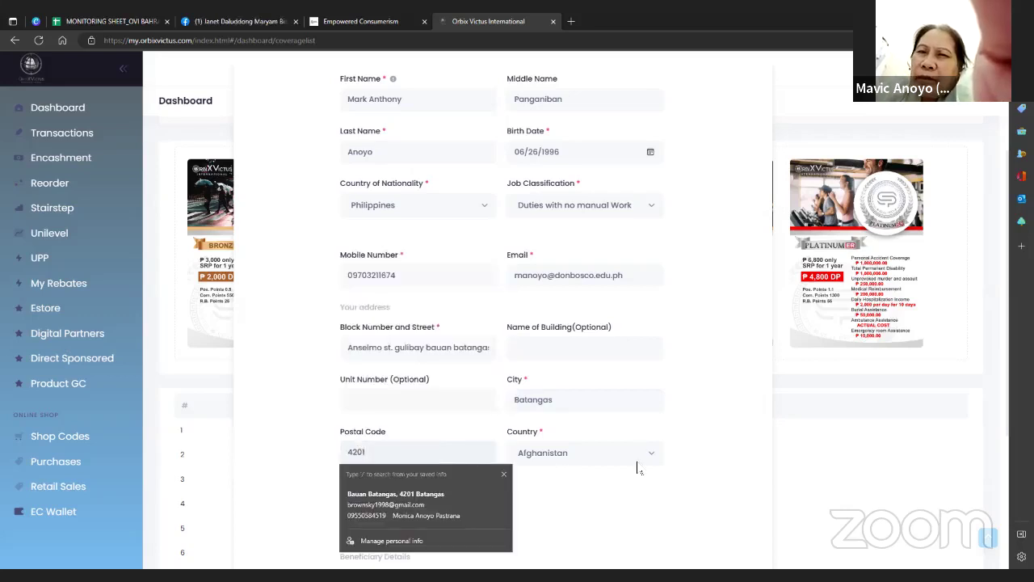
Step: Set the address country to Philippines and open the province list
left_click(652, 455)
type("phil")
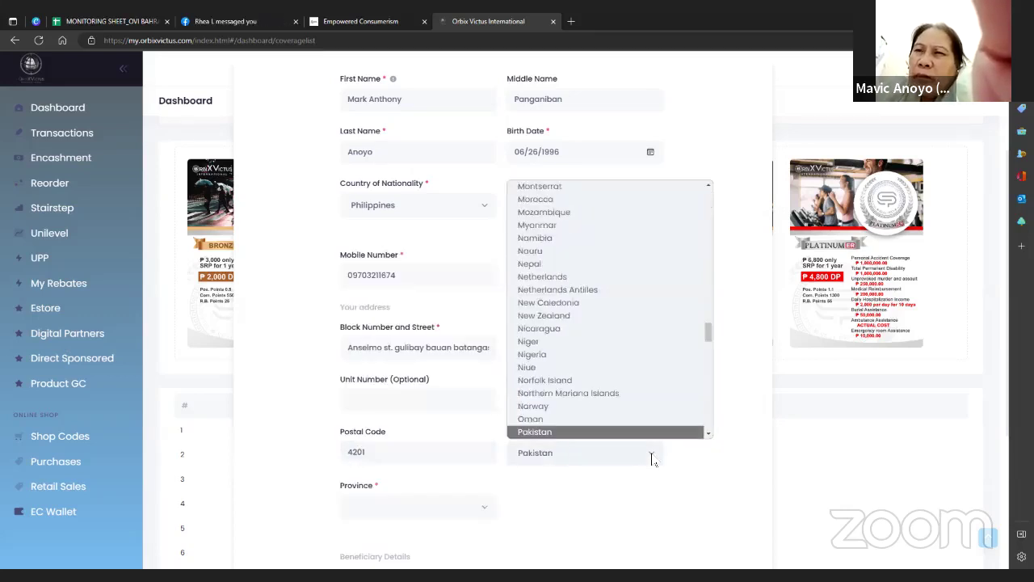
left_click(430, 477)
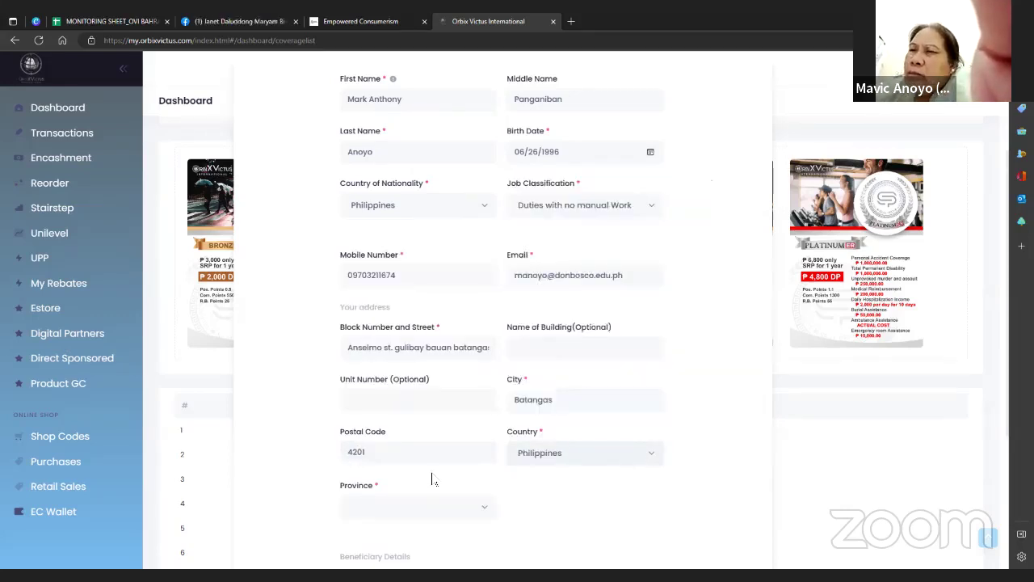
scroll(490, 455, "down", 1)
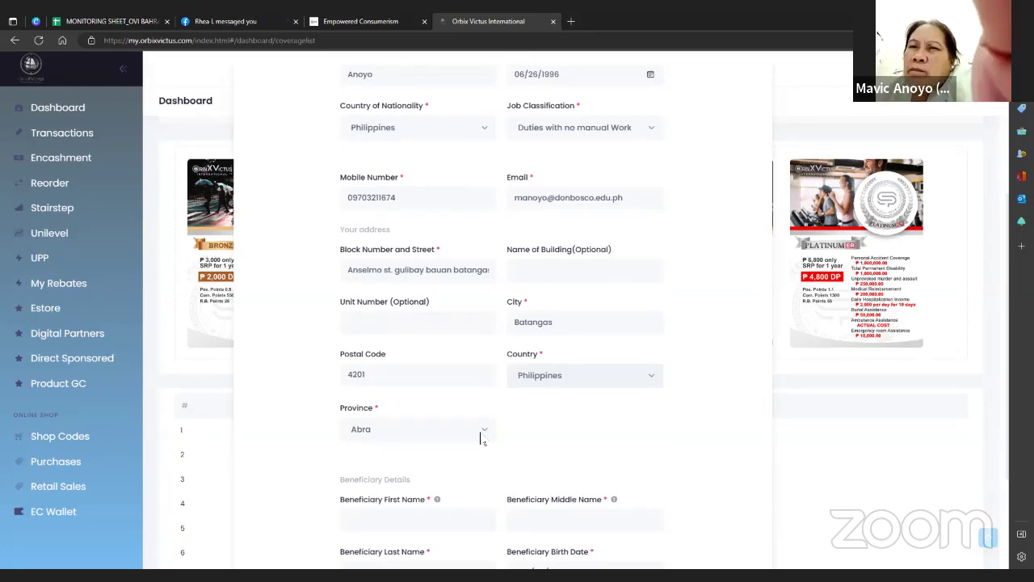
left_click(481, 438)
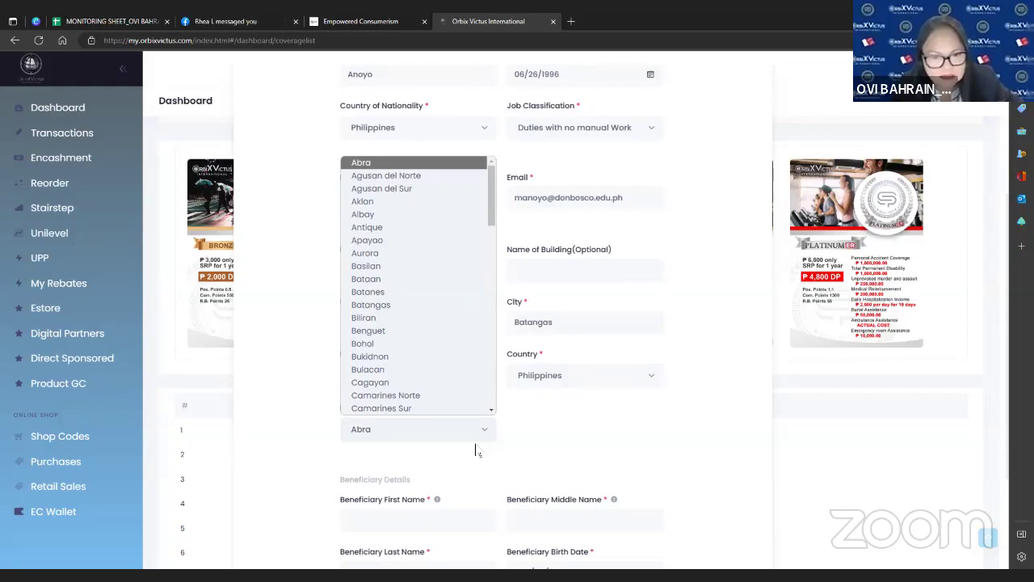
Step: Select the province and enter the beneficiary's first and middle names
left_click(387, 307)
scroll(447, 450, "down", 2)
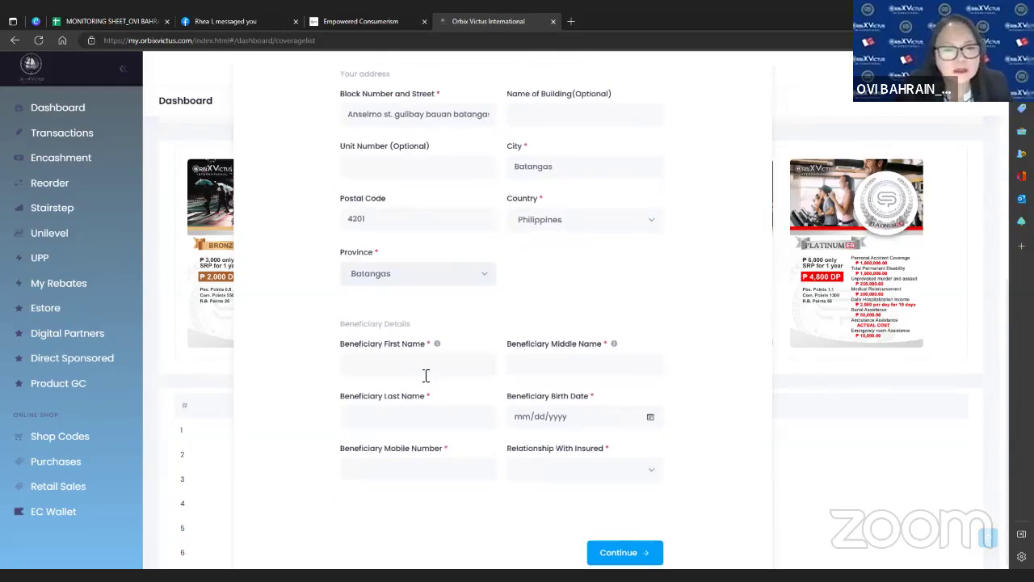
left_click(420, 370)
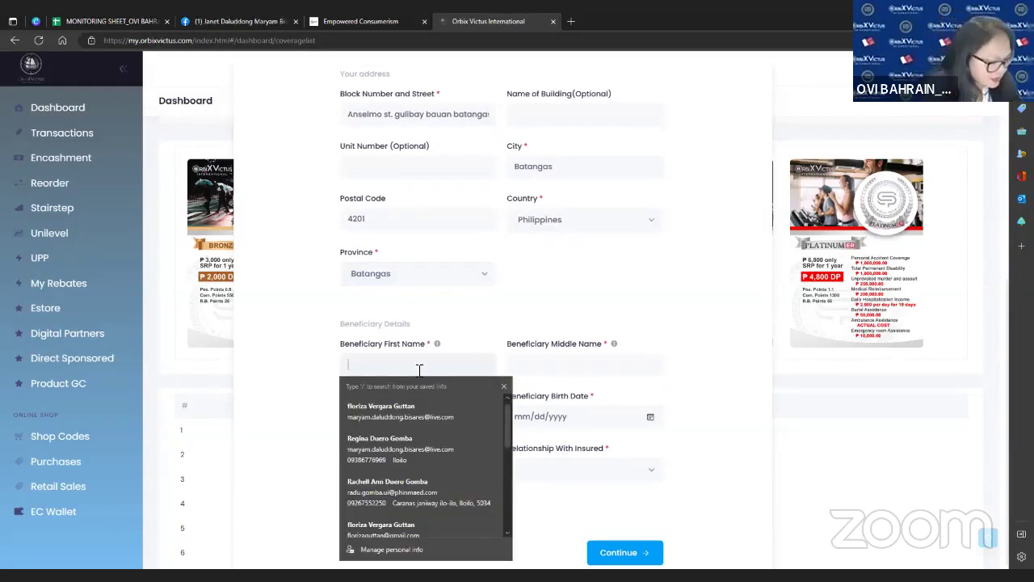
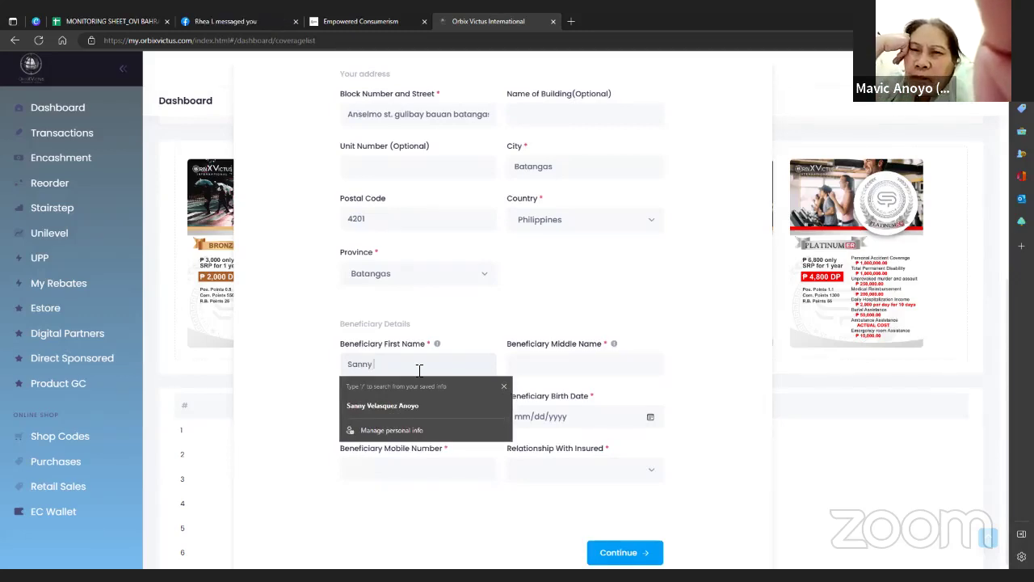
key("Escape")
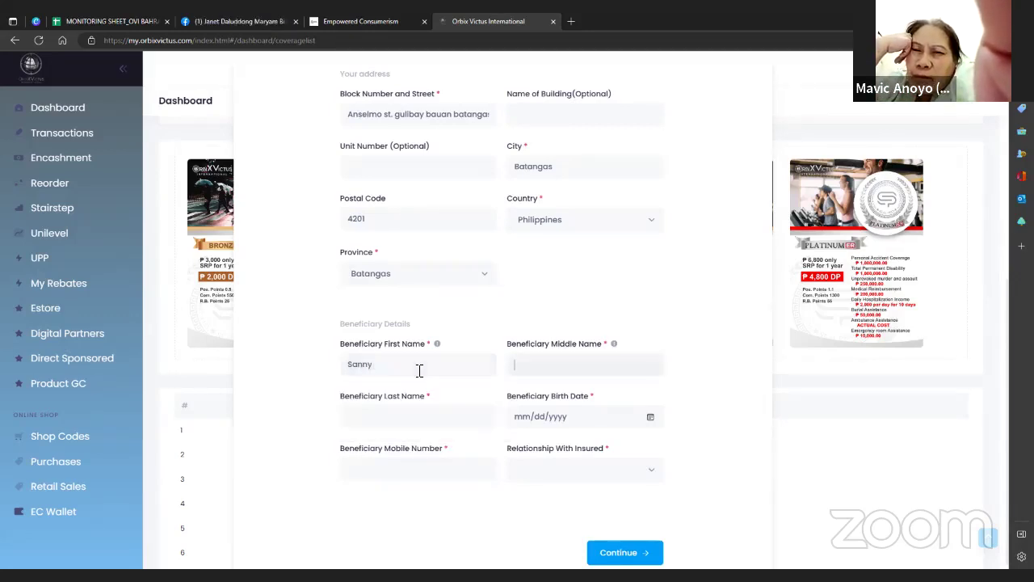
key("Tab")
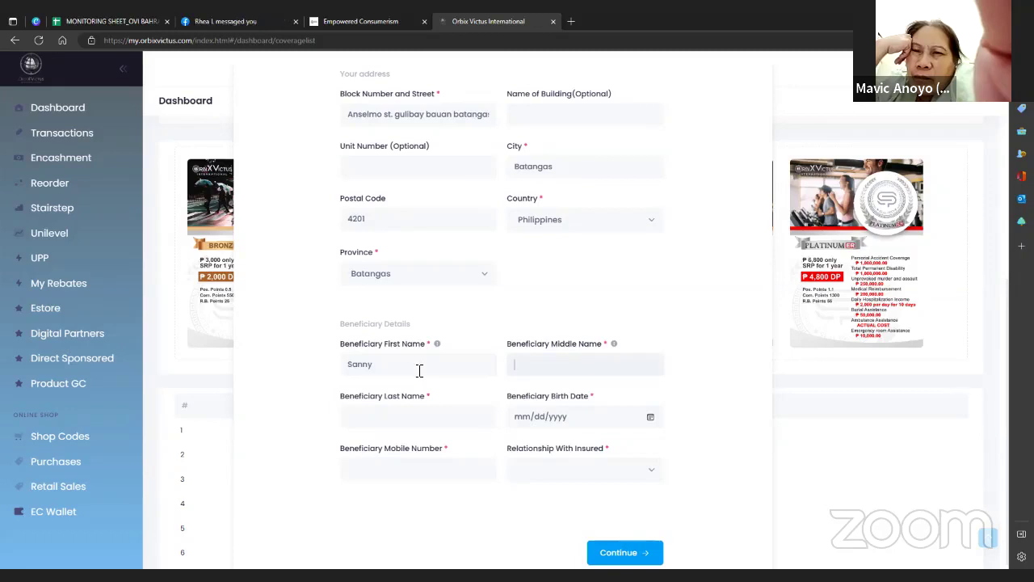
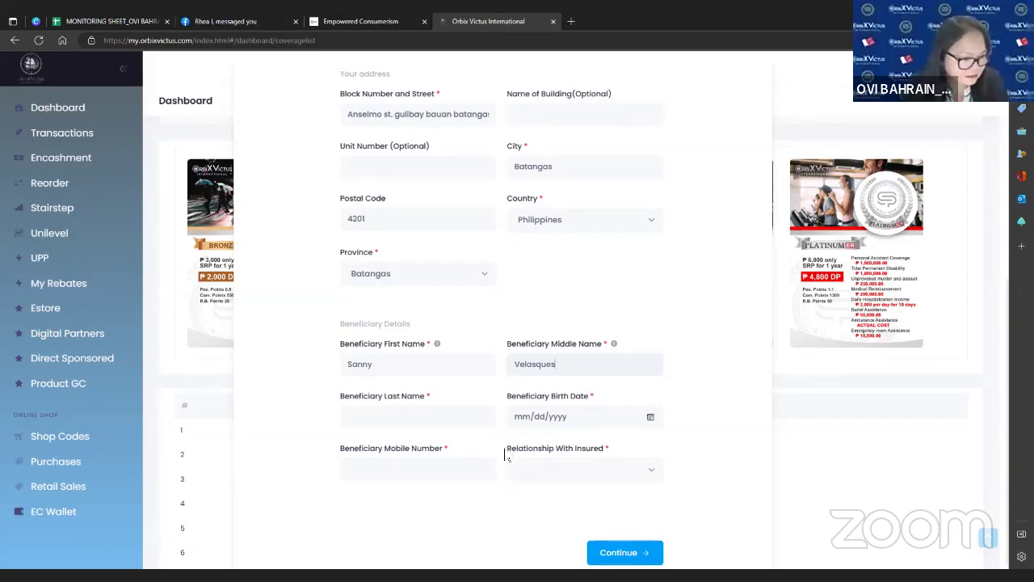
Step: Enter the beneficiary's last name, birth date and mobile number
left_click(401, 416)
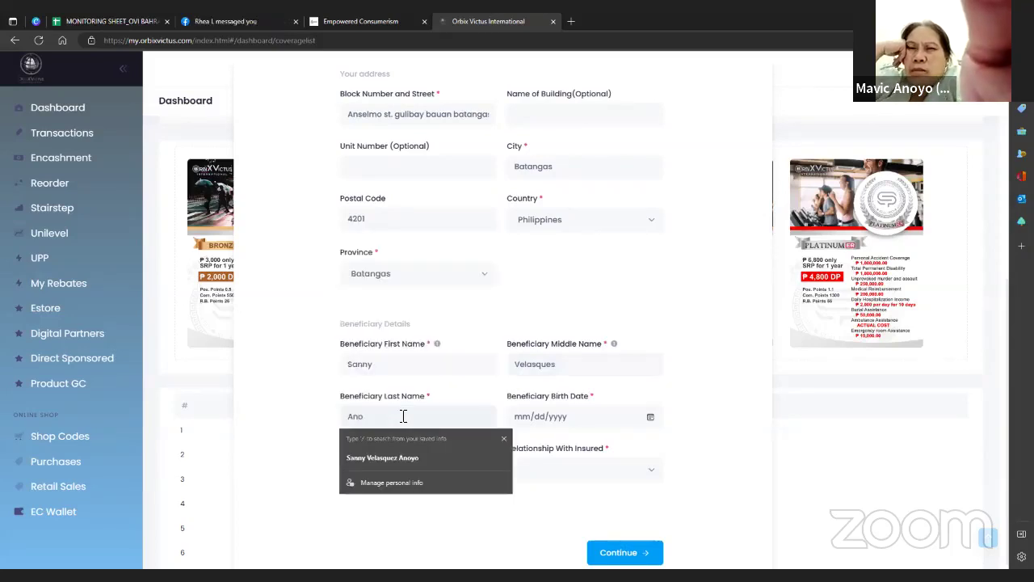
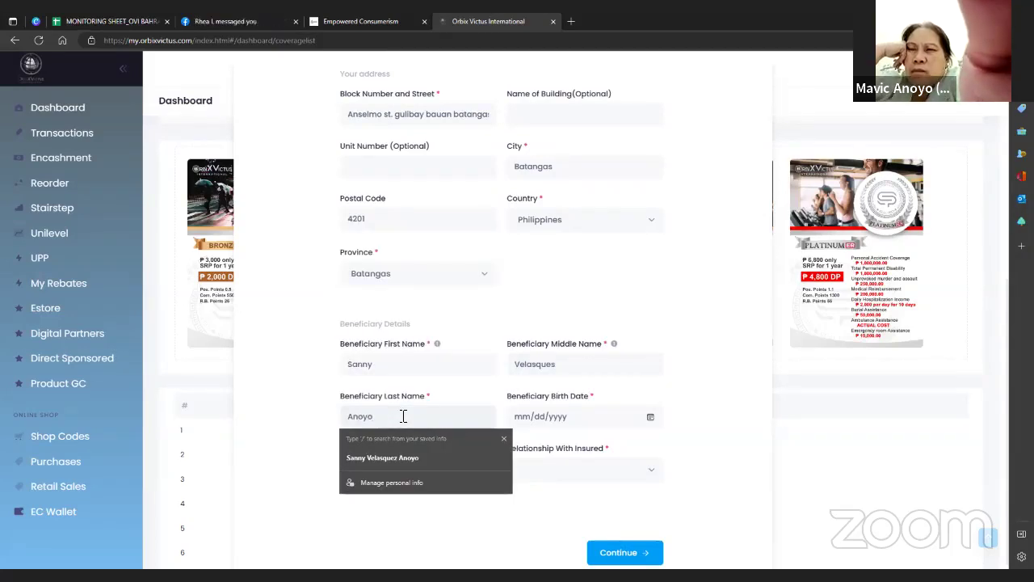
left_click(531, 416)
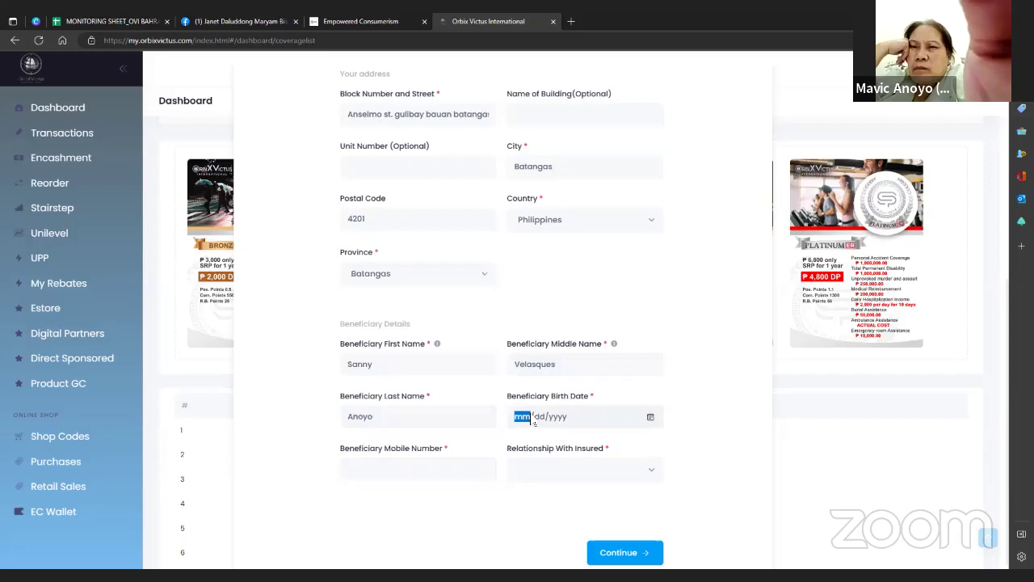
type("01")
type("032019")
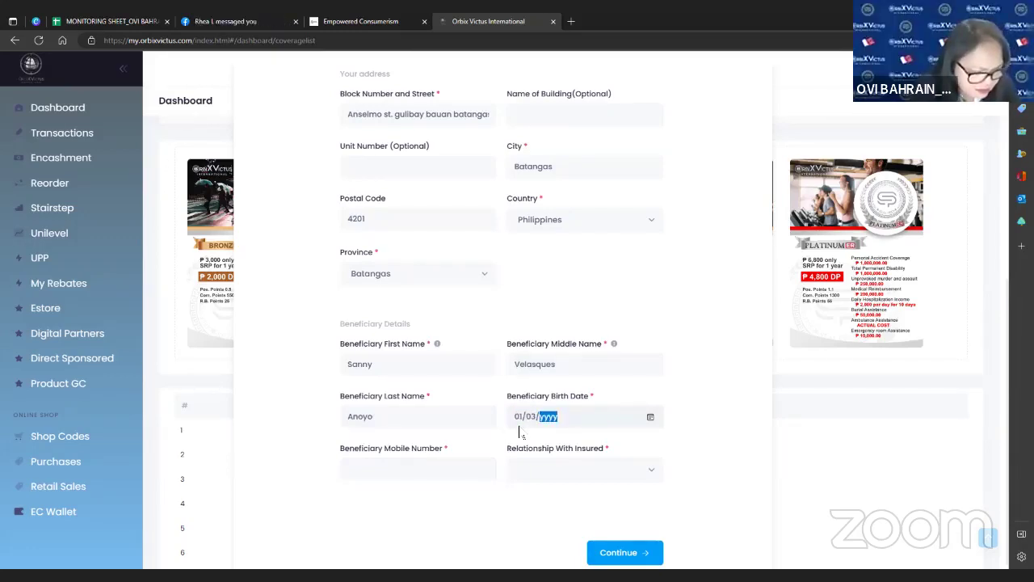
type("1973")
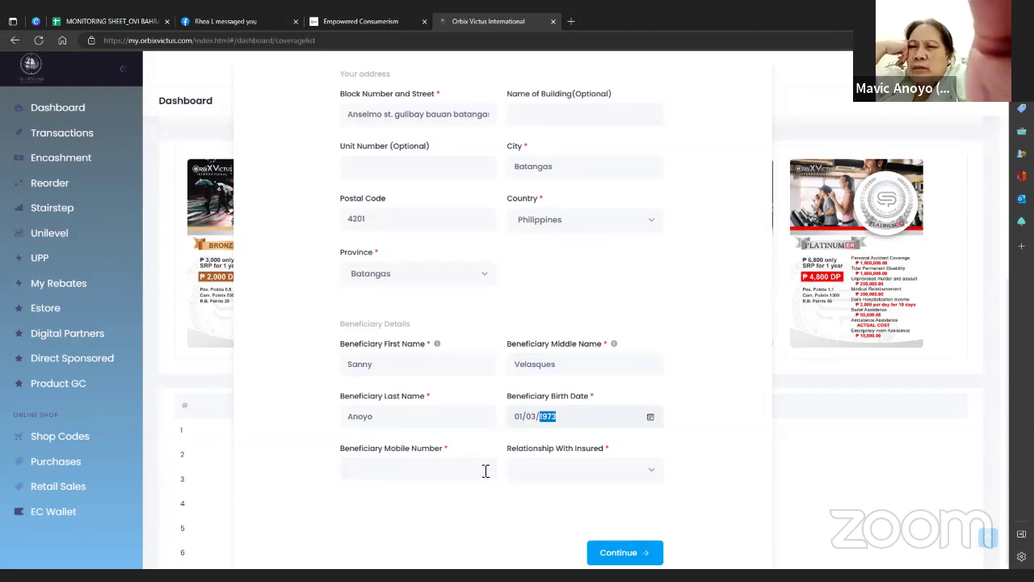
left_click(429, 470)
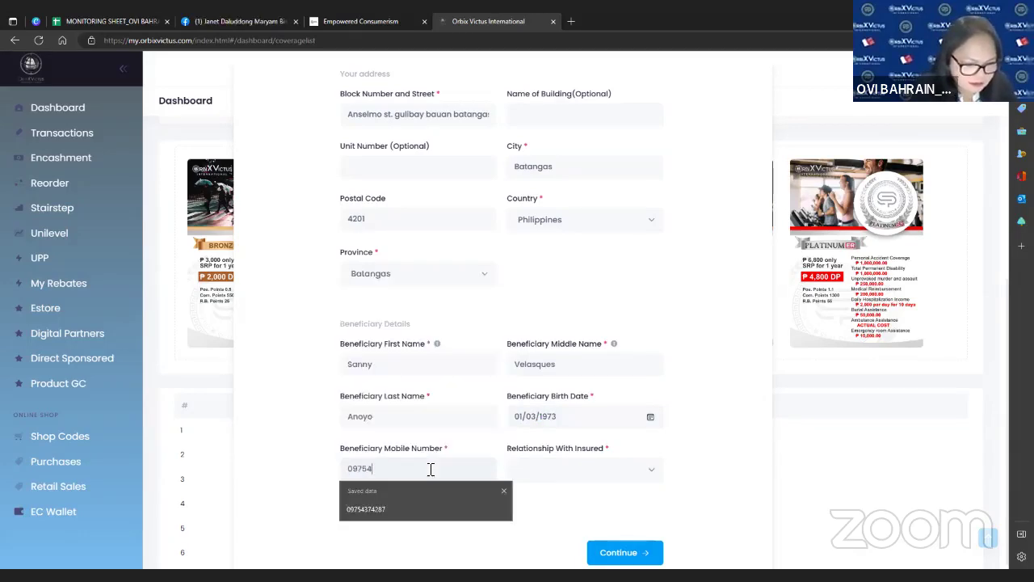
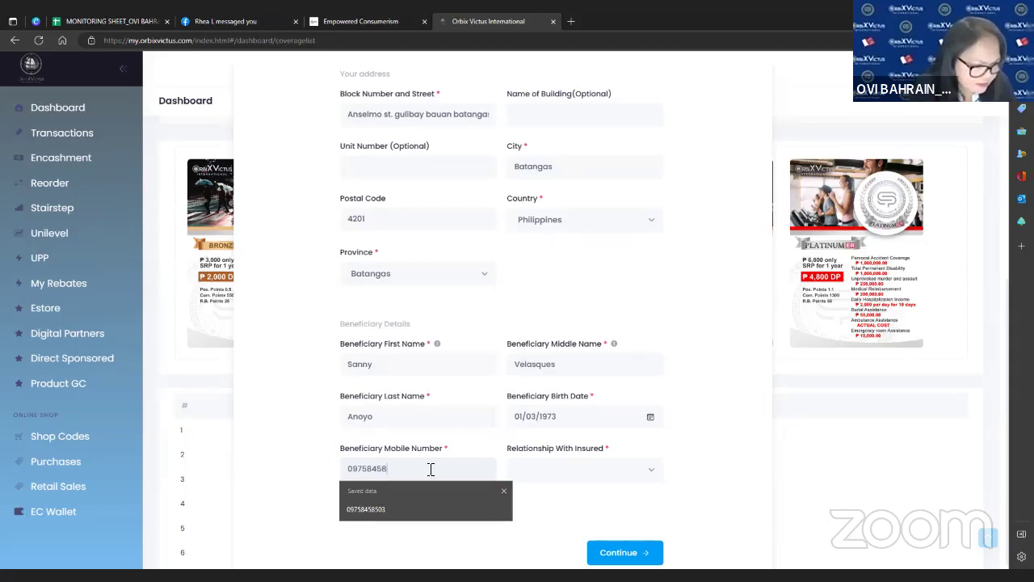
left_click(381, 510)
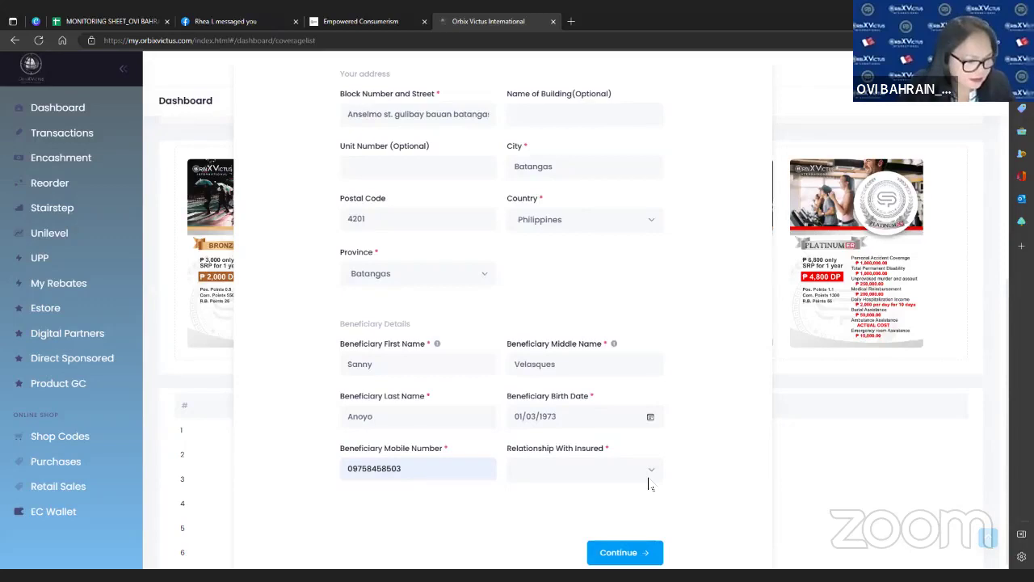
Step: Set the beneficiary's relationship to Parent and continue to coverage selection
left_click(647, 477)
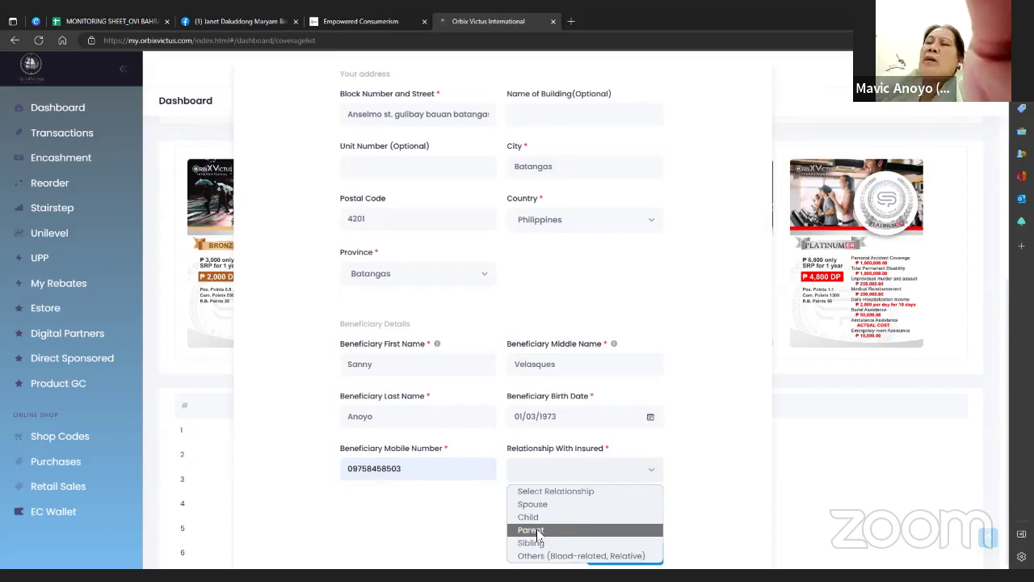
left_click(537, 531)
scroll(545, 525, "down", 1)
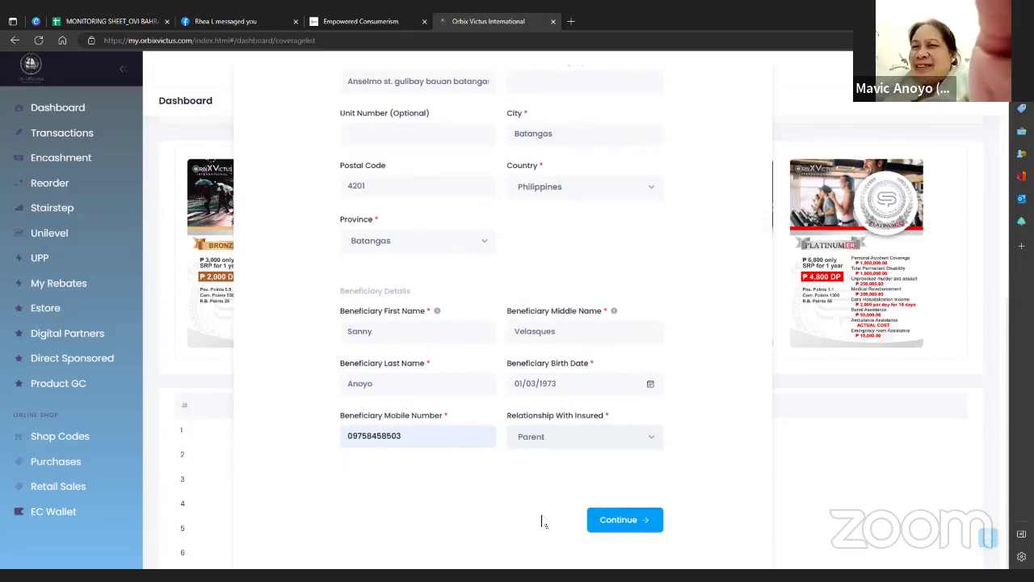
scroll(485, 480, "up", 2)
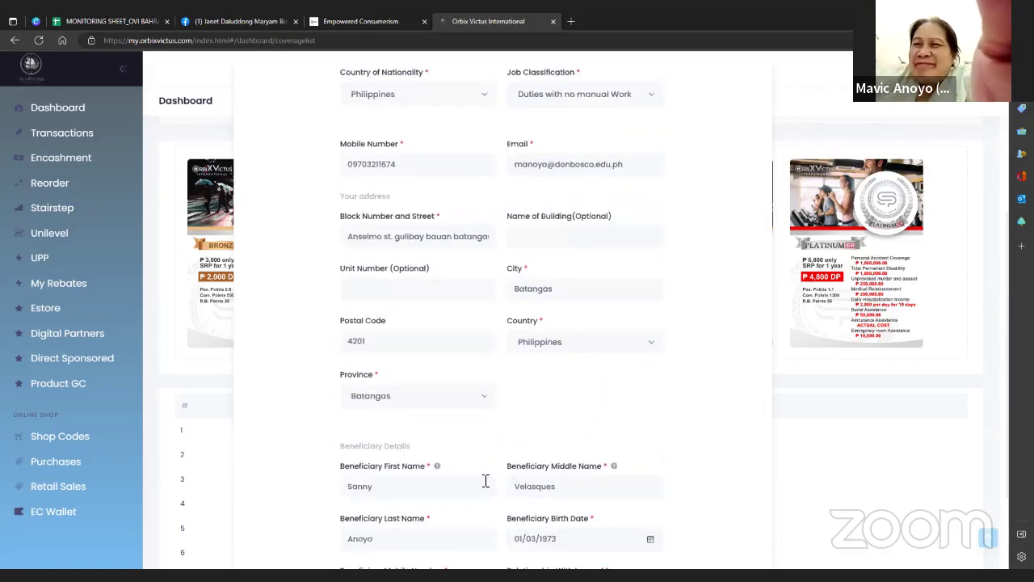
scroll(485, 482, "down", 2)
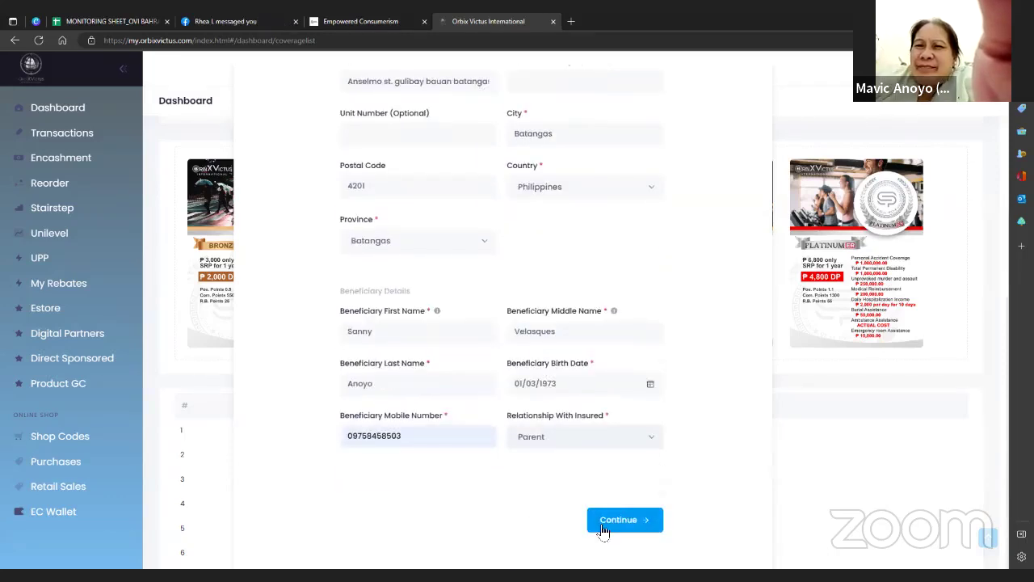
left_click(605, 527)
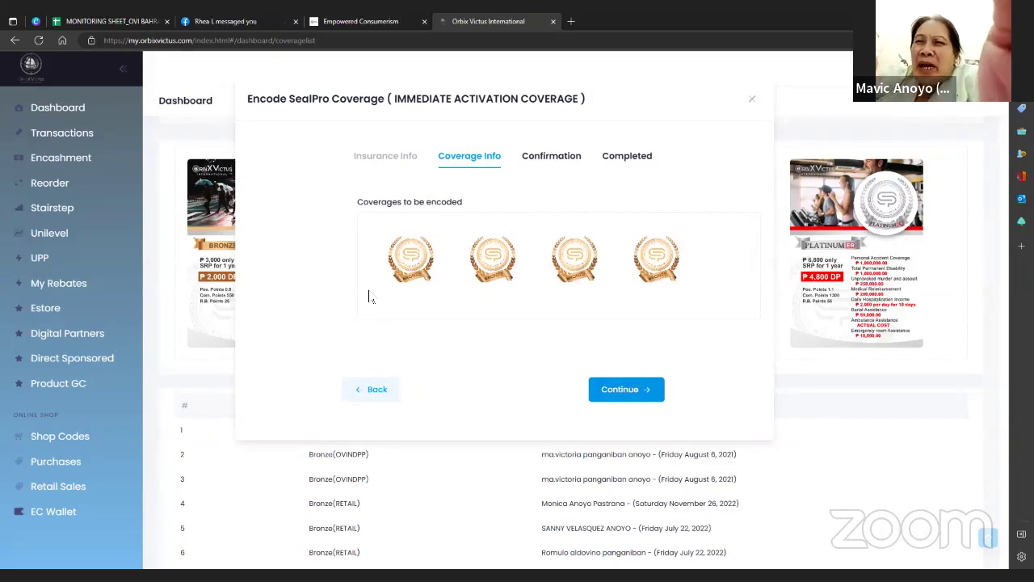
Step: Select the first bronze coverage (500,000.00 total) and continue to Confirmation
left_click(415, 269)
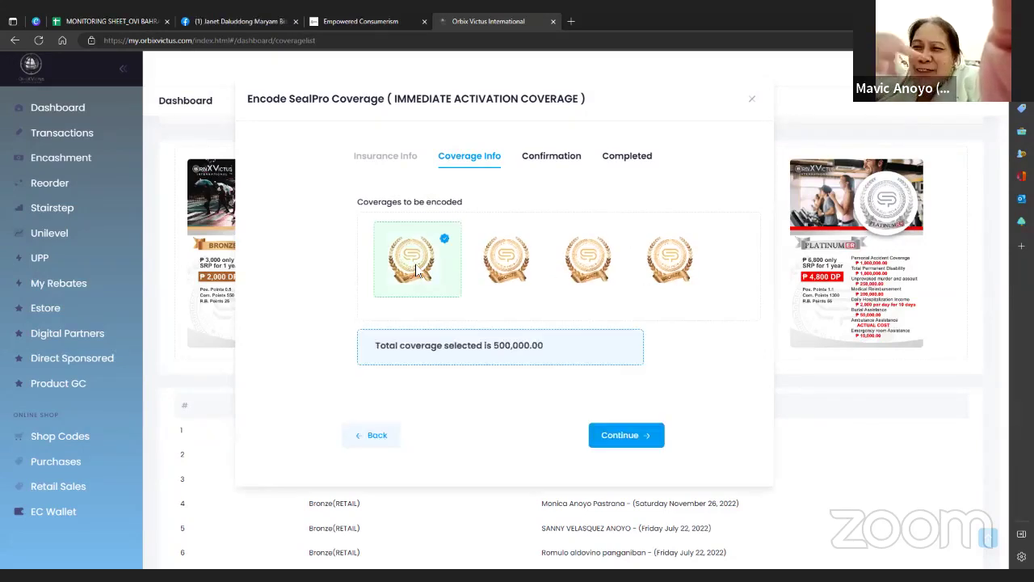
left_click(606, 435)
Step: Review the confirmation data and submit, which returns a job_classification error
scroll(592, 380, "down", 1)
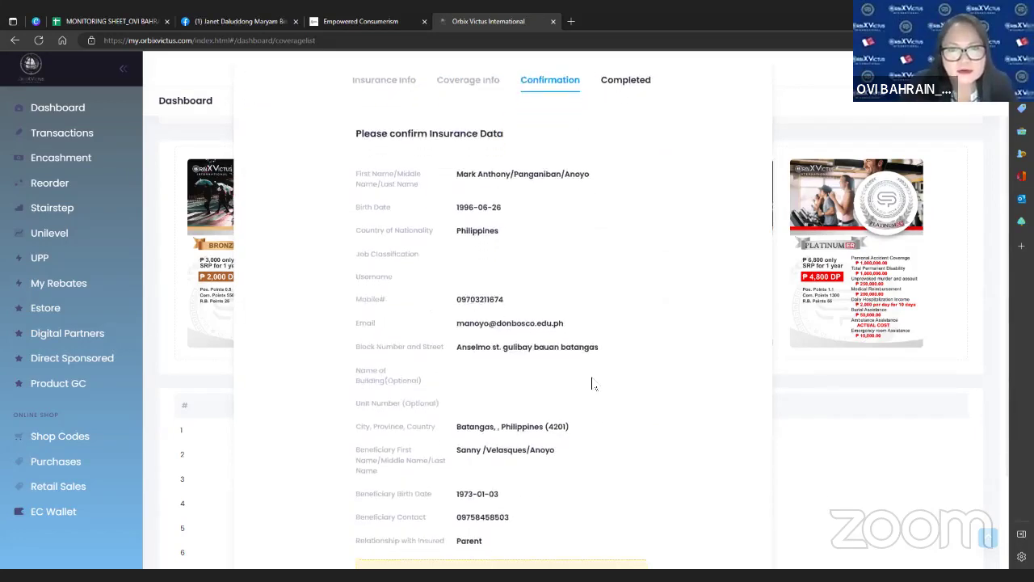
scroll(609, 386, "down", 1)
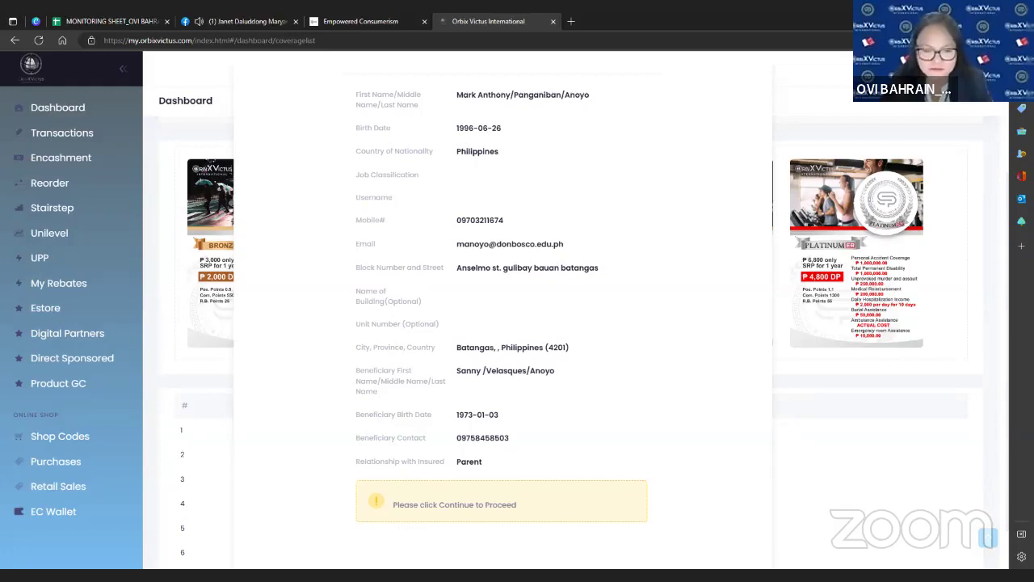
scroll(520, 501, "down", 2)
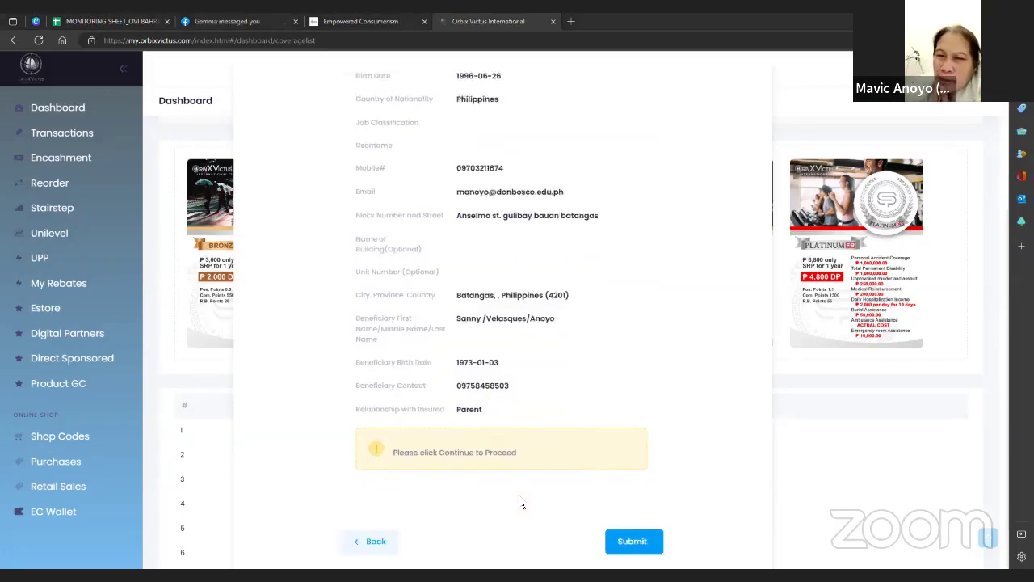
scroll(577, 490, "up", 4)
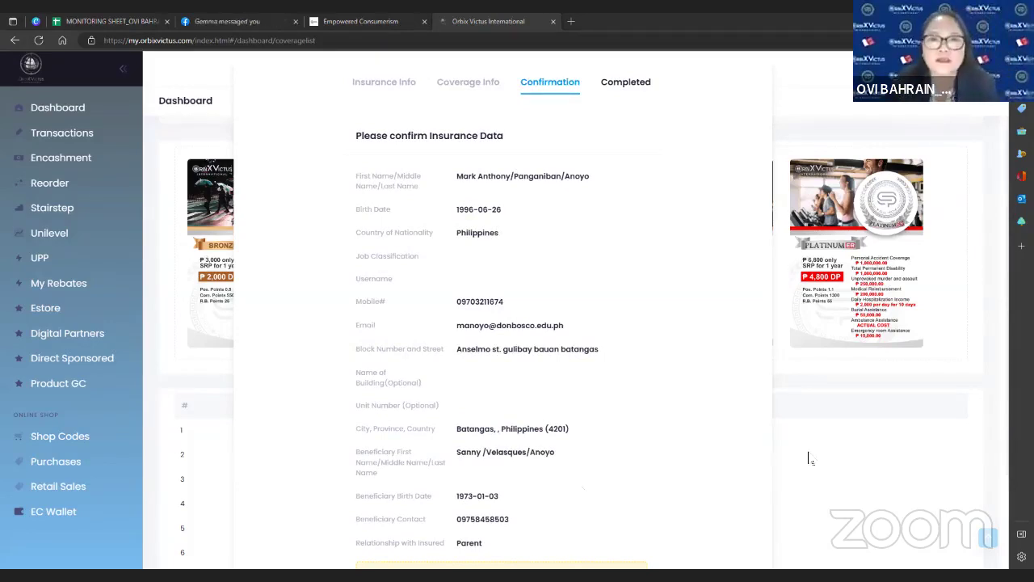
scroll(616, 452, "down", 2)
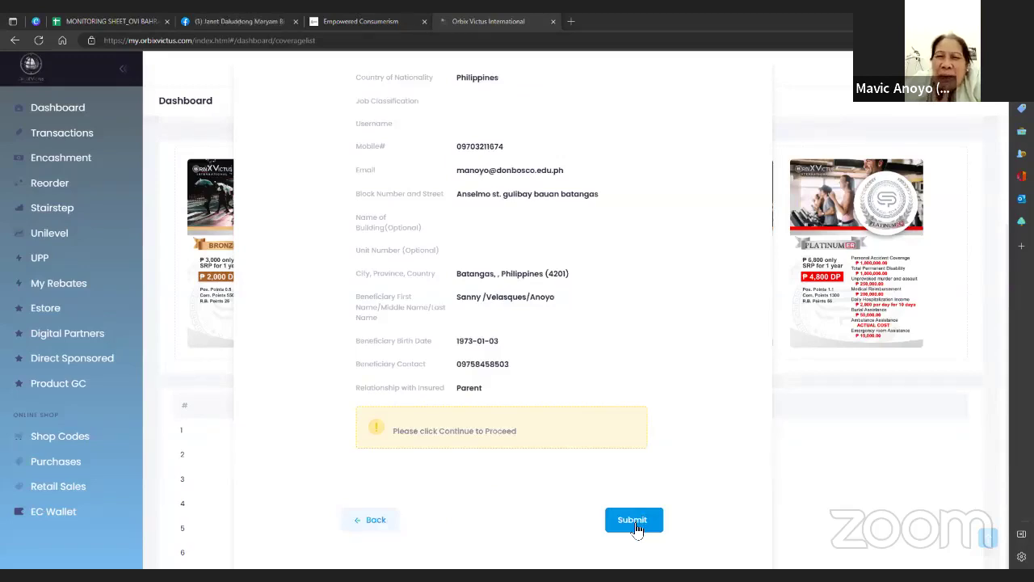
left_click(634, 521)
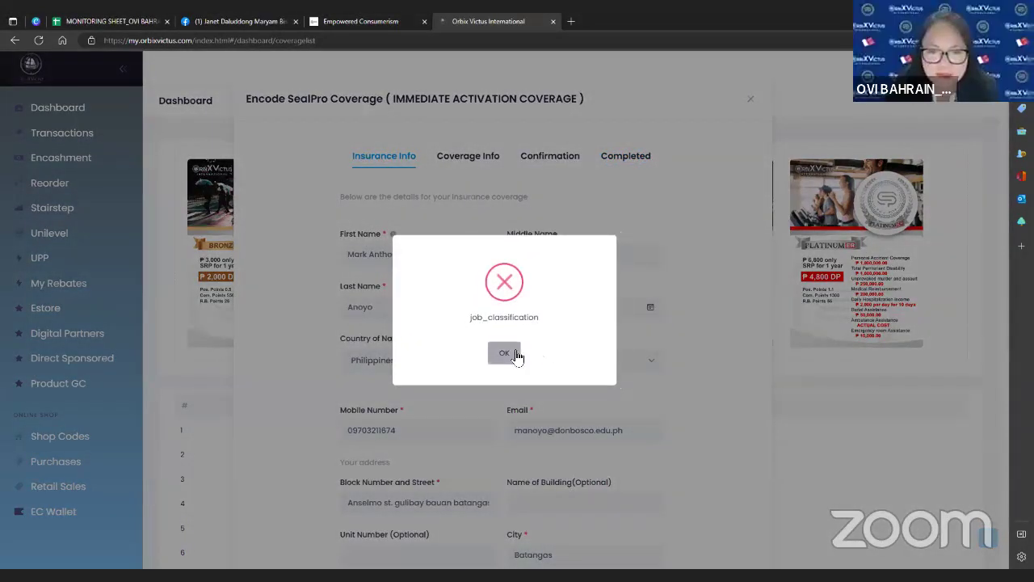
Step: Dismiss the error and set the insured's job classification to 'Duties with no manual Work'
left_click(517, 356)
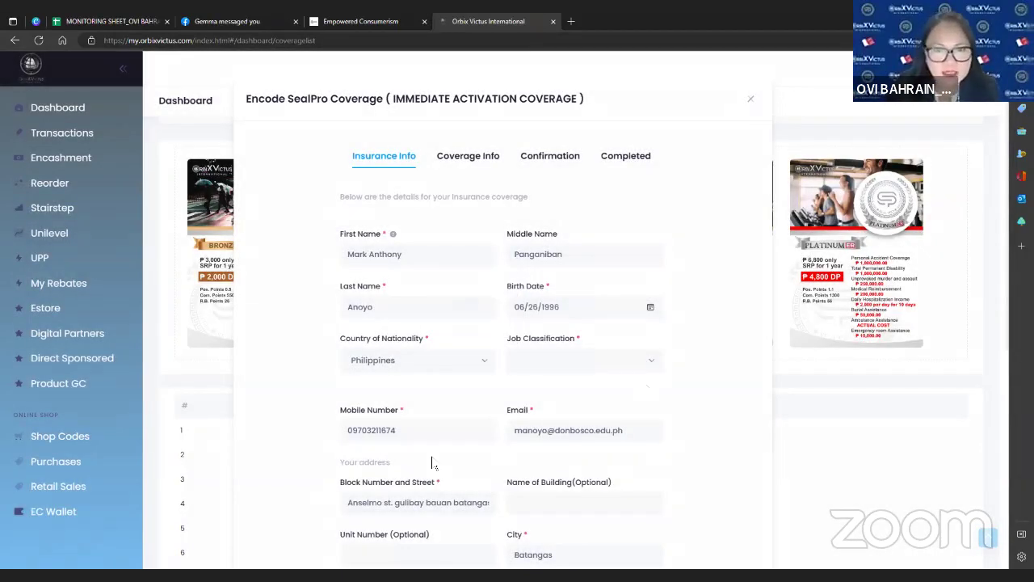
scroll(432, 462, "down", 5)
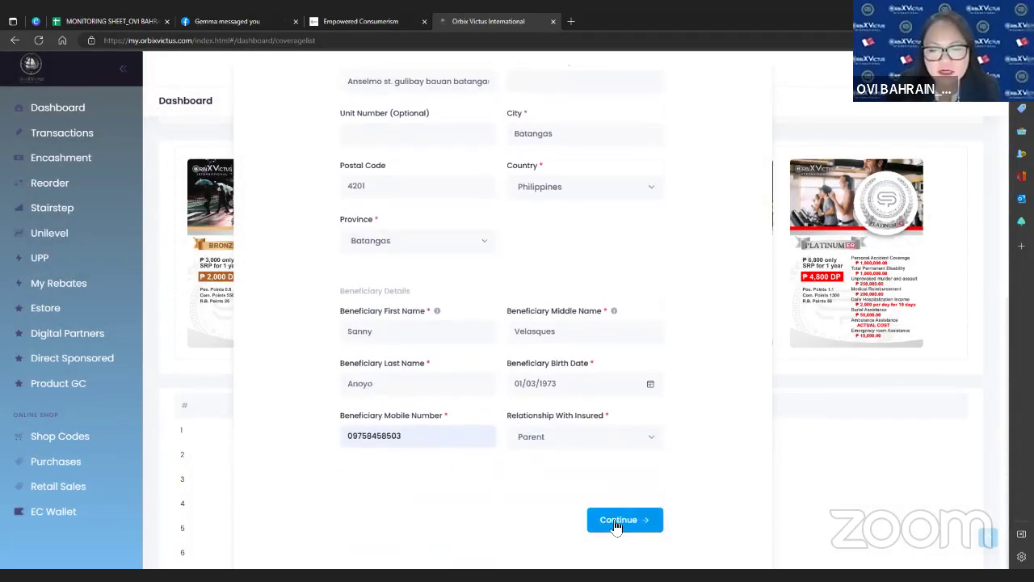
left_click(616, 523)
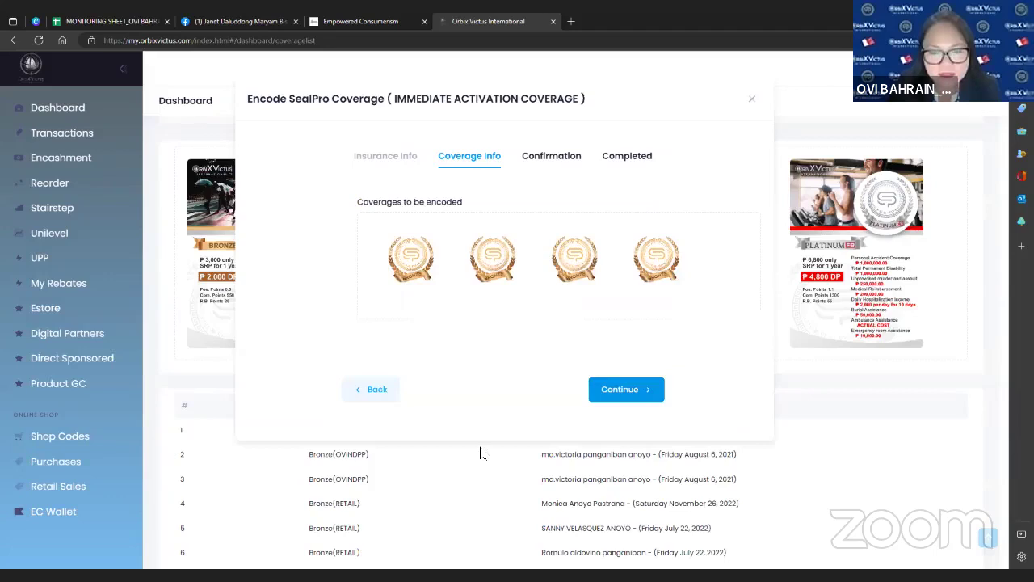
left_click(376, 391)
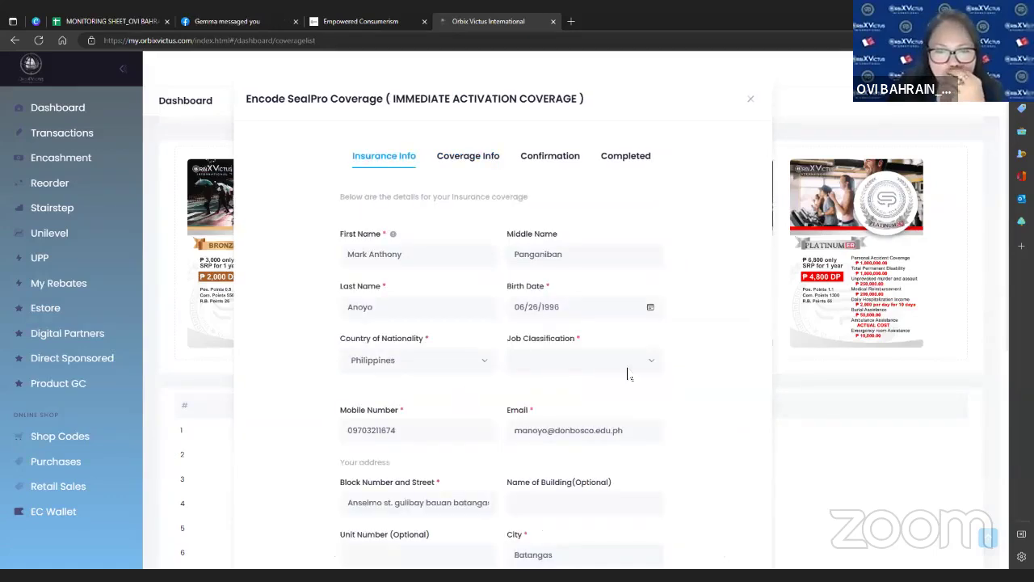
left_click(652, 363)
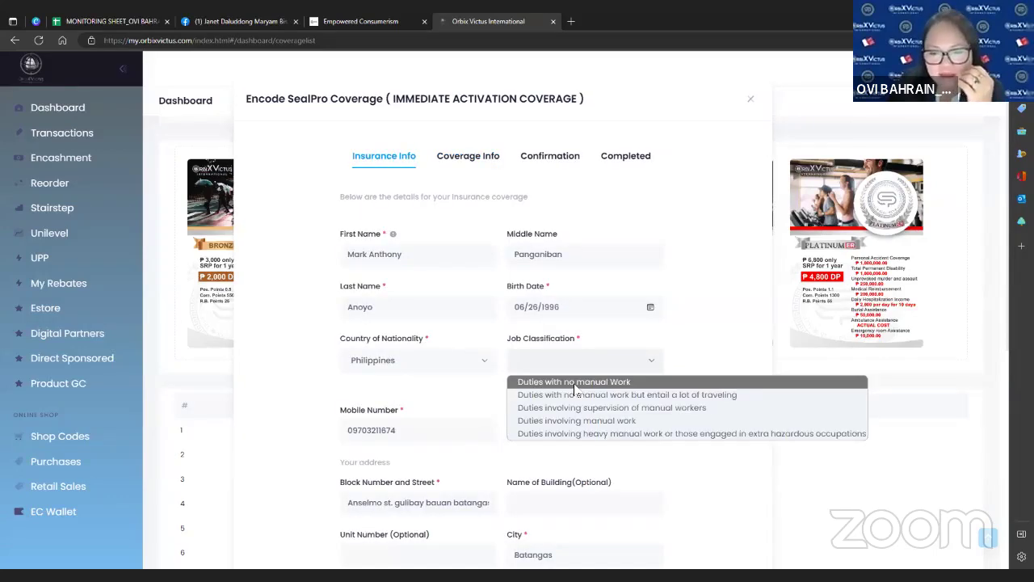
left_click(575, 386)
Step: Reselect the first bronze coverage and resubmit the application
scroll(607, 441, "down", 5)
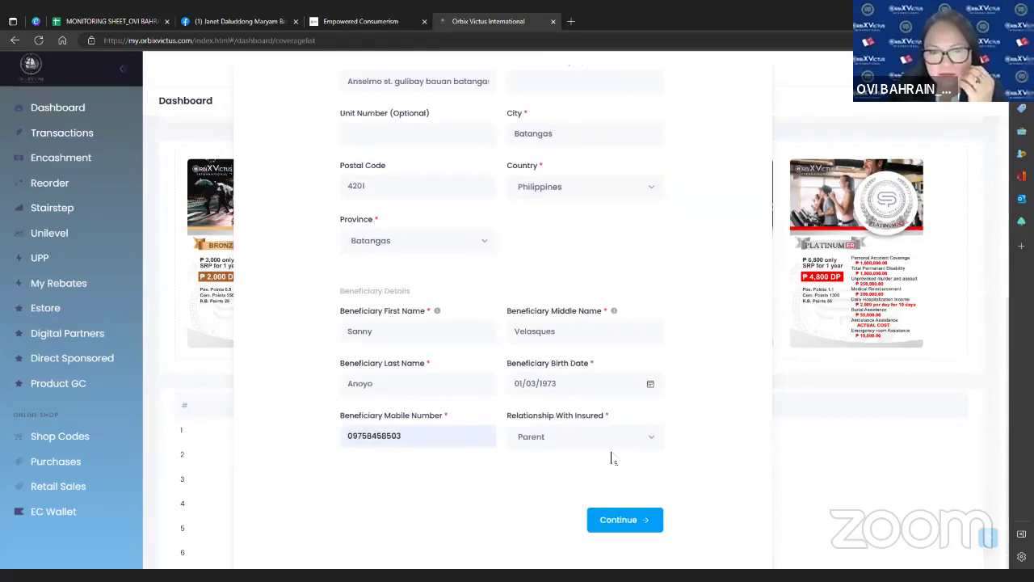
left_click(638, 521)
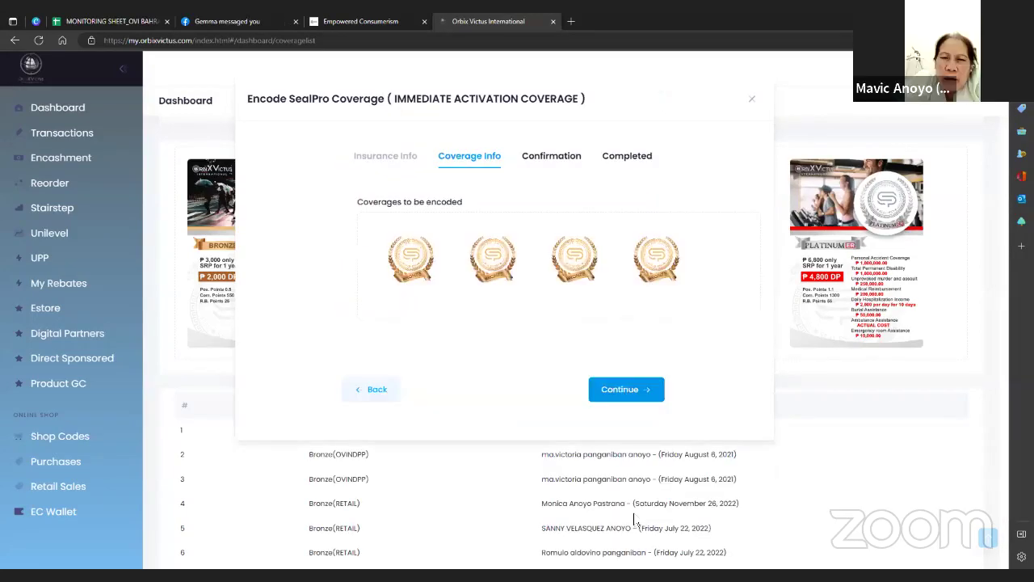
left_click(431, 279)
left_click(622, 440)
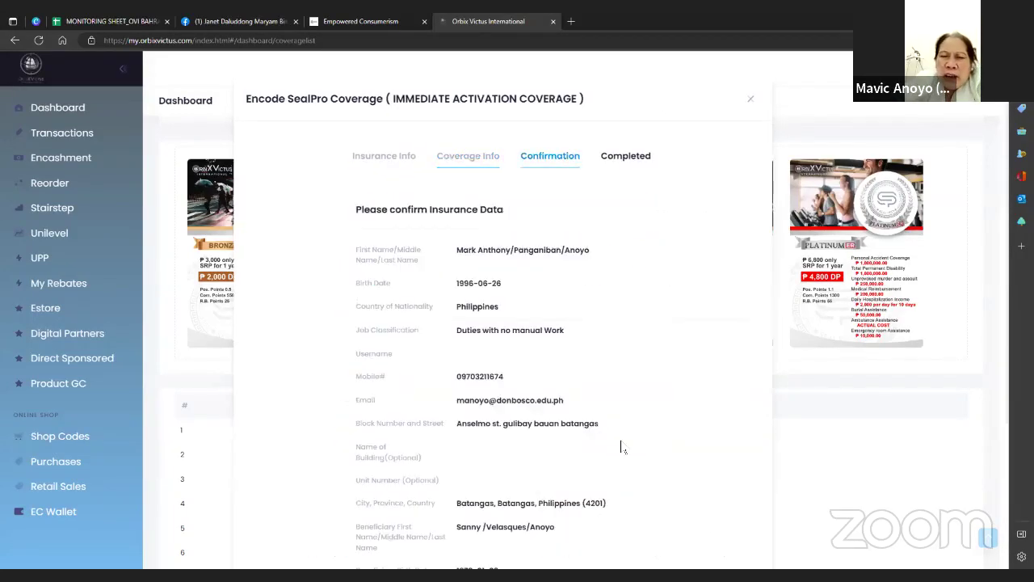
scroll(626, 448, "down", 3)
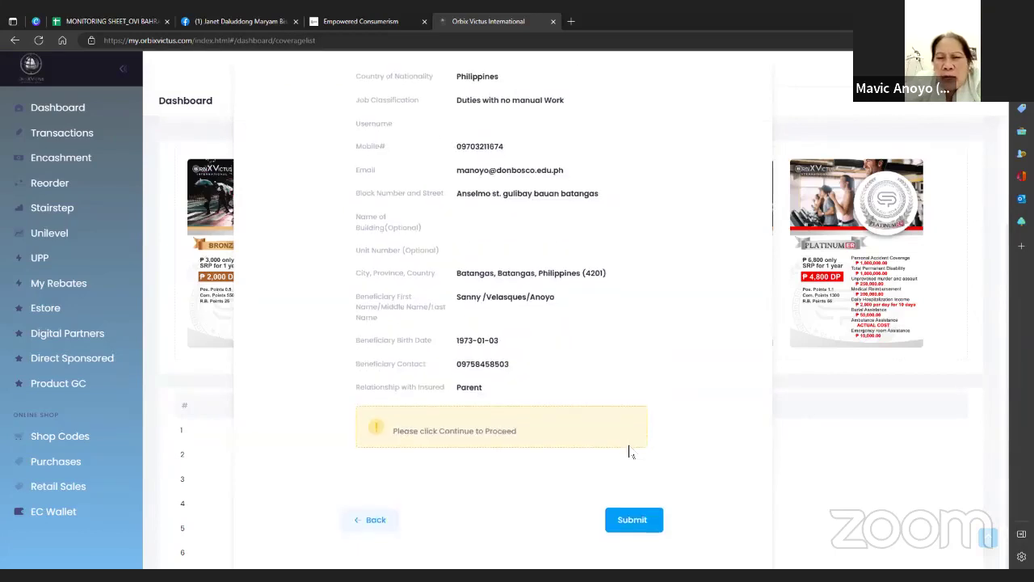
left_click(640, 519)
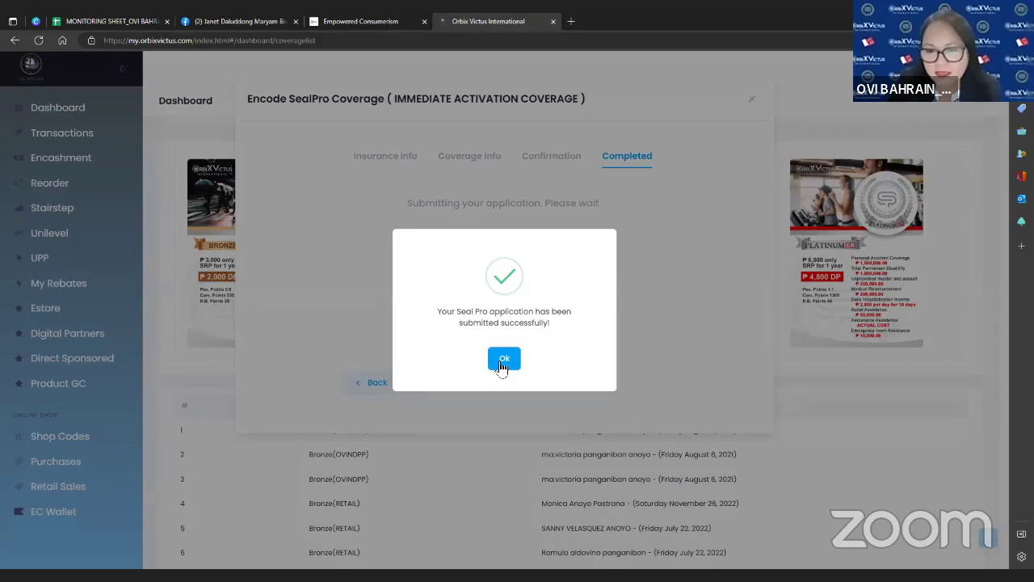
Step: Dismiss the success message, close the empty SealPro form, and confirm the new Bronze (IMMEDIATE) coverage rows
left_click(503, 360)
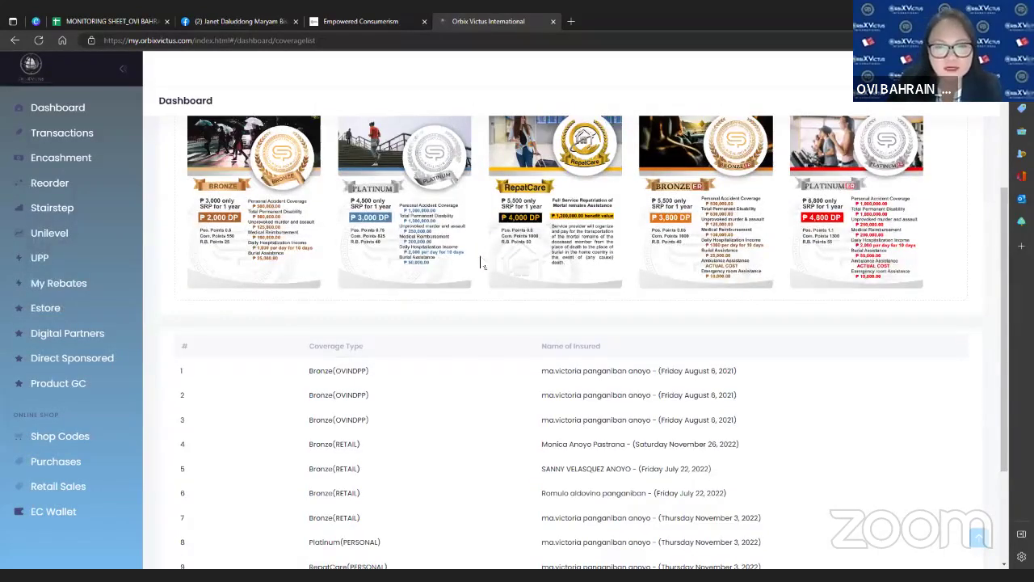
left_click(460, 285)
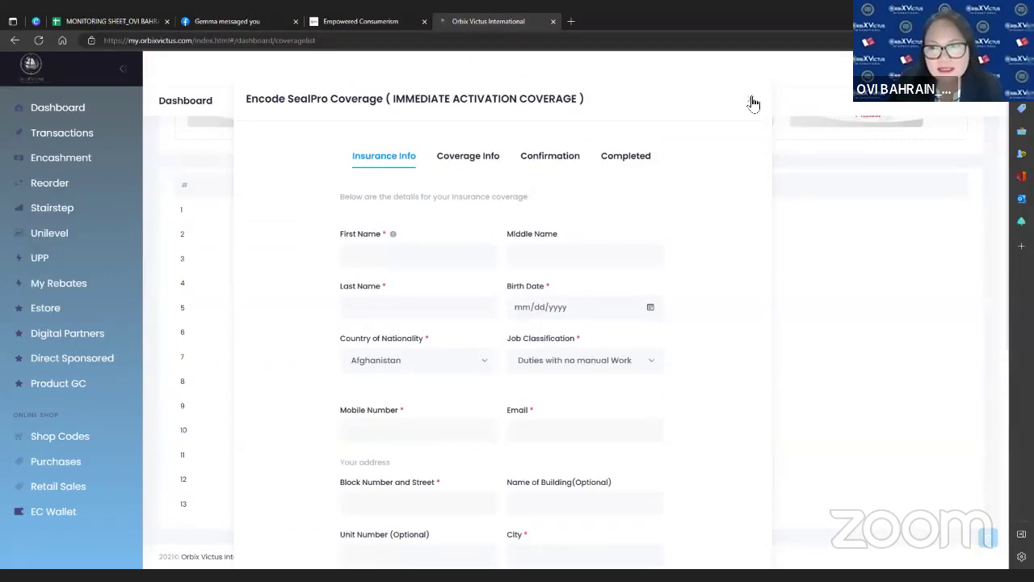
left_click(750, 101)
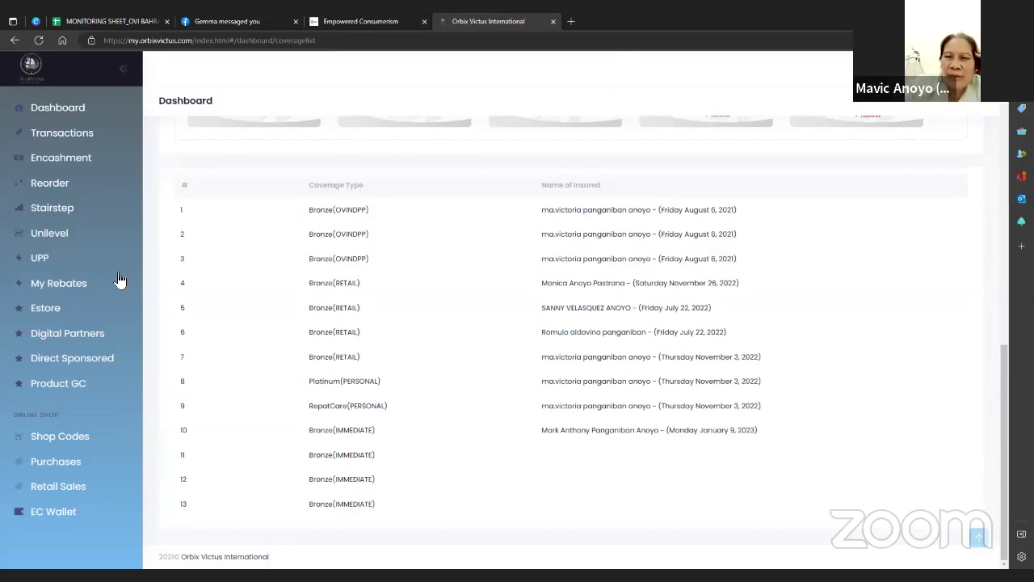
scroll(94, 262, "up", 10)
scroll(63, 235, "down", 2)
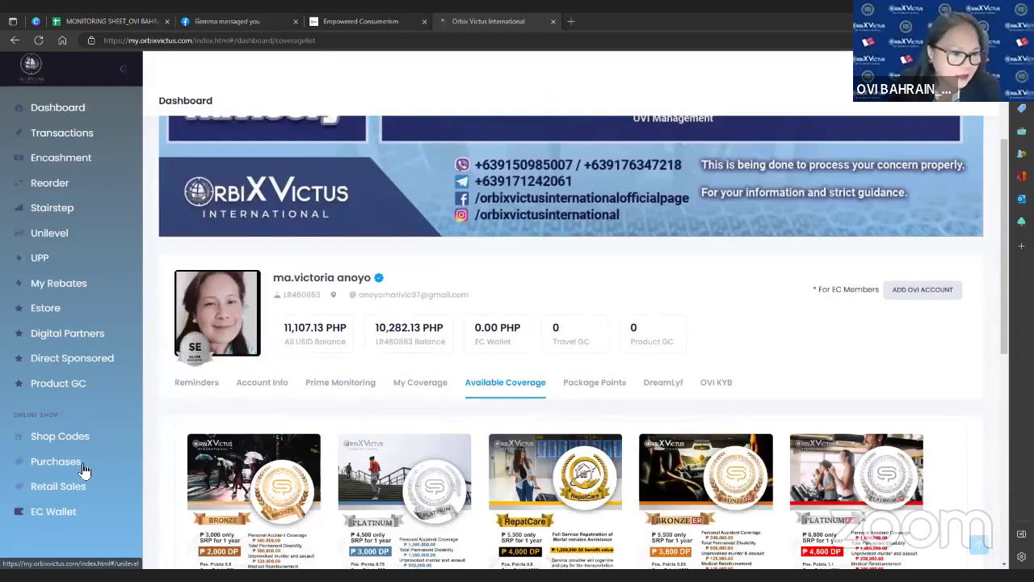
scroll(84, 471, "down", 8)
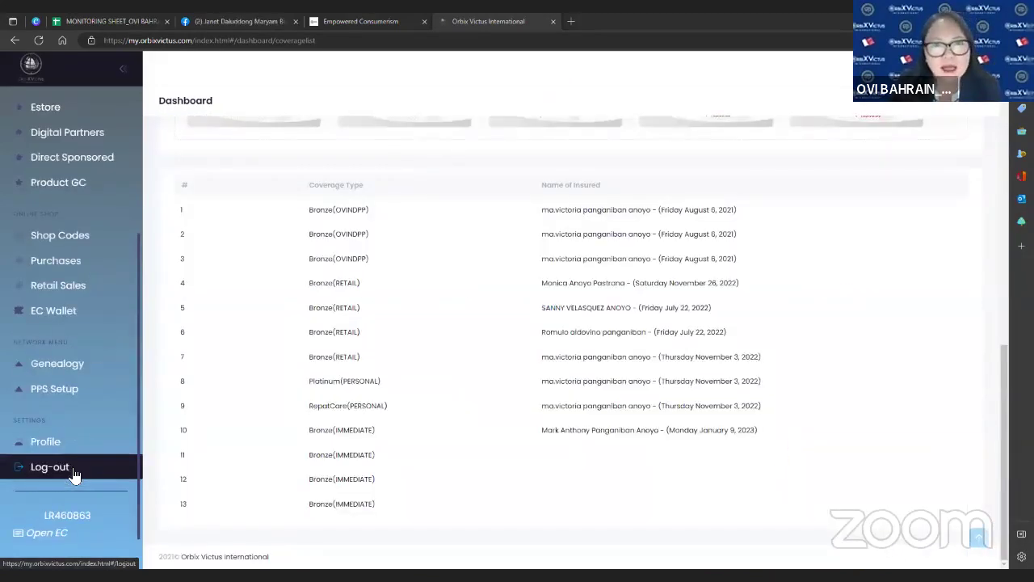
Step: Log out of the Empowered Consumerism member account via Settings
left_click(370, 23)
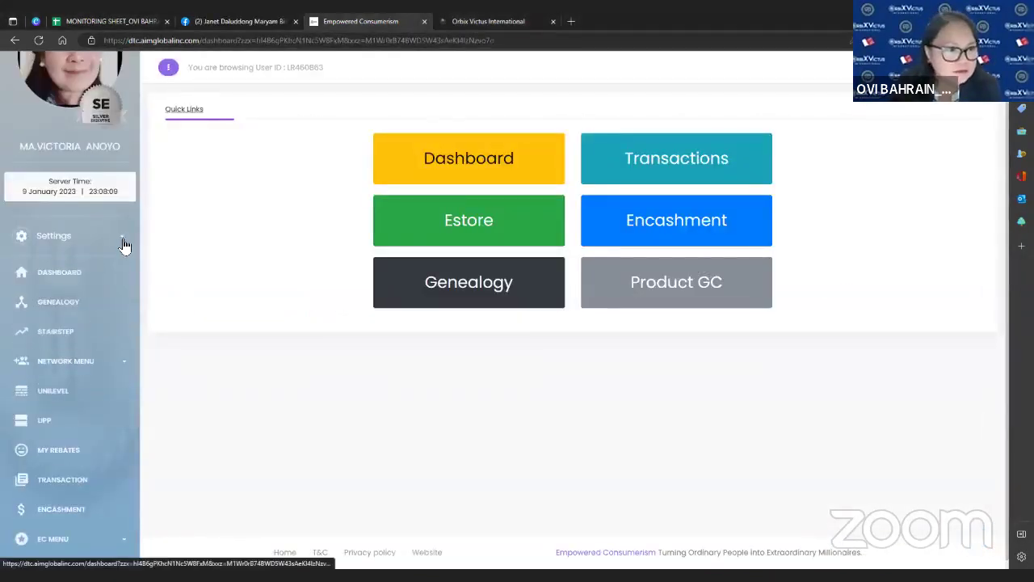
left_click(116, 245)
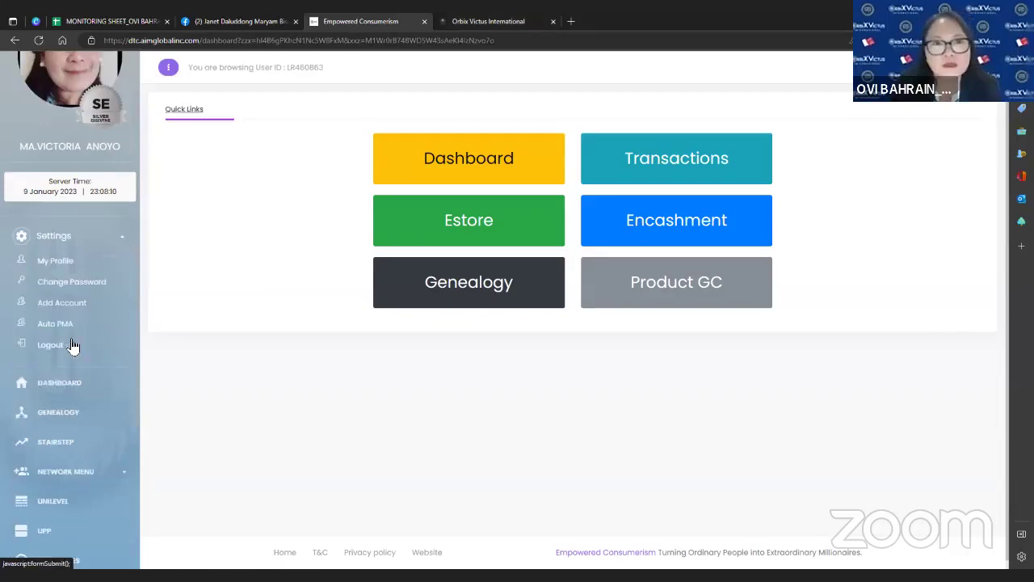
left_click(73, 346)
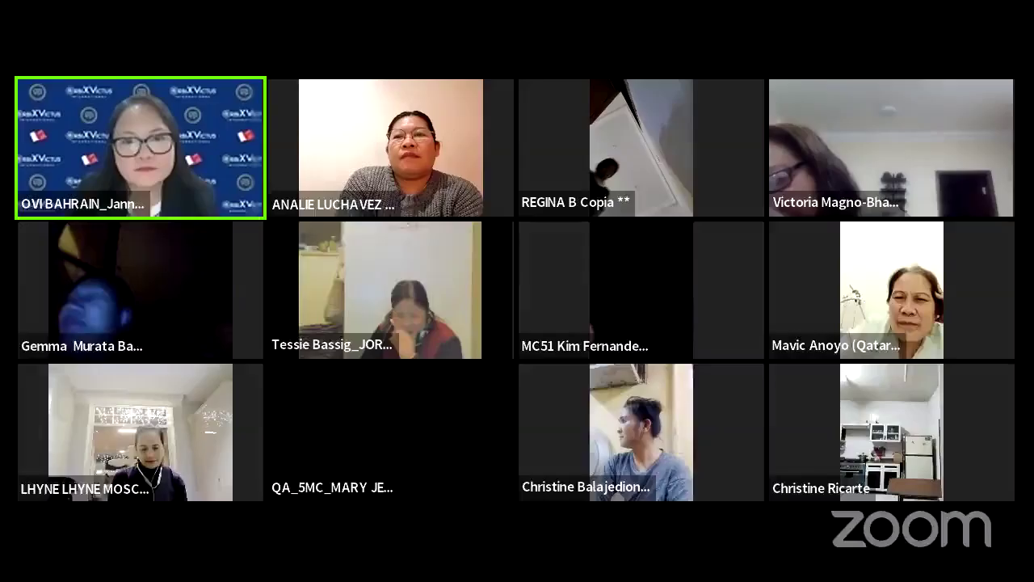
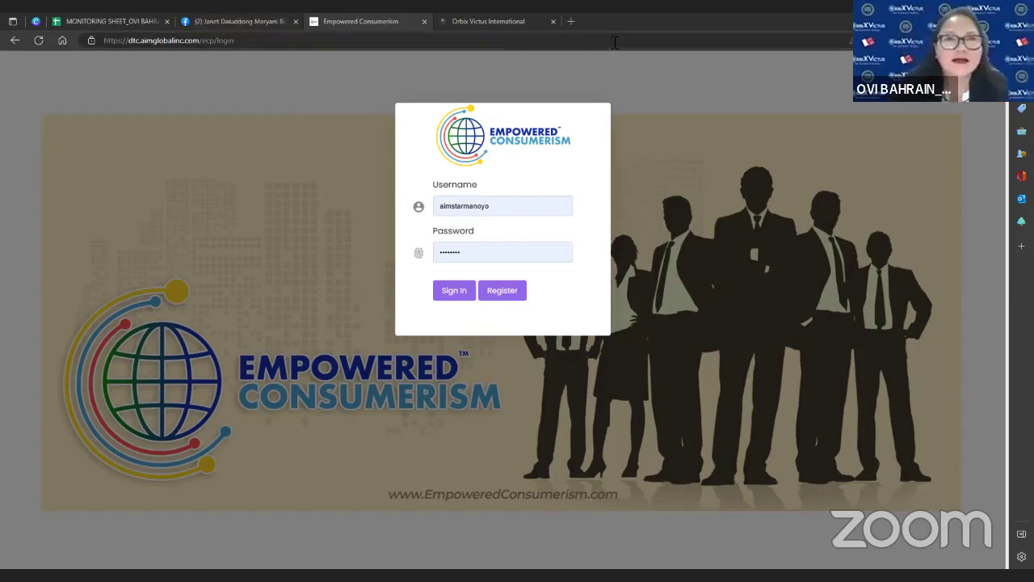
Step: Sign in to the Empowered Consumerism portal with the other saved account
left_click(533, 211)
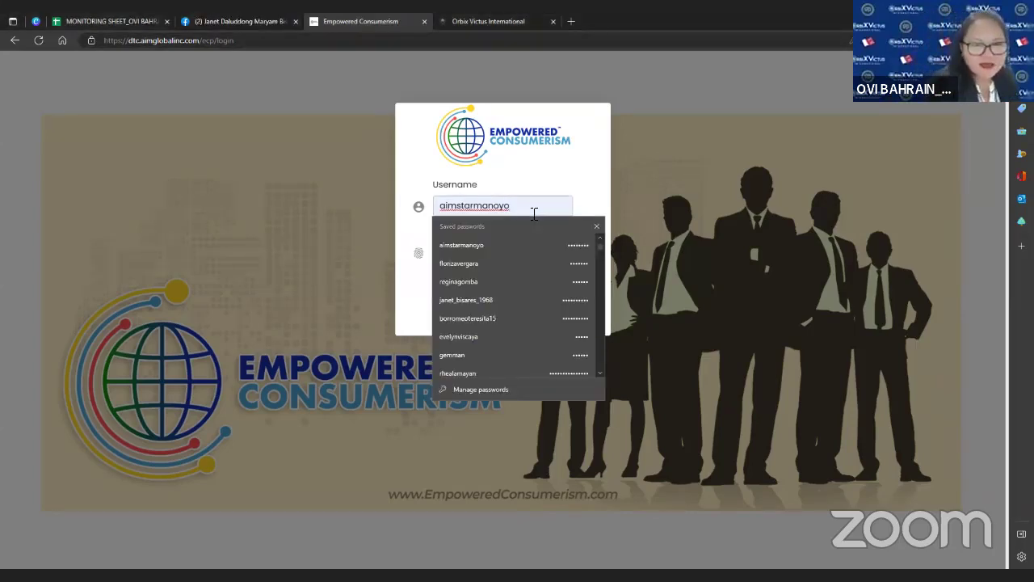
key("BackSpace")
key("BackSpace")
key("BackSpace")
key("BackSpace")
key("BackSpace")
key("BackSpace")
key("BackSpace")
key("BackSpace")
key("BackSpace")
key("BackSpace")
key("BackSpace")
key("BackSpace")
key("BackSpace")
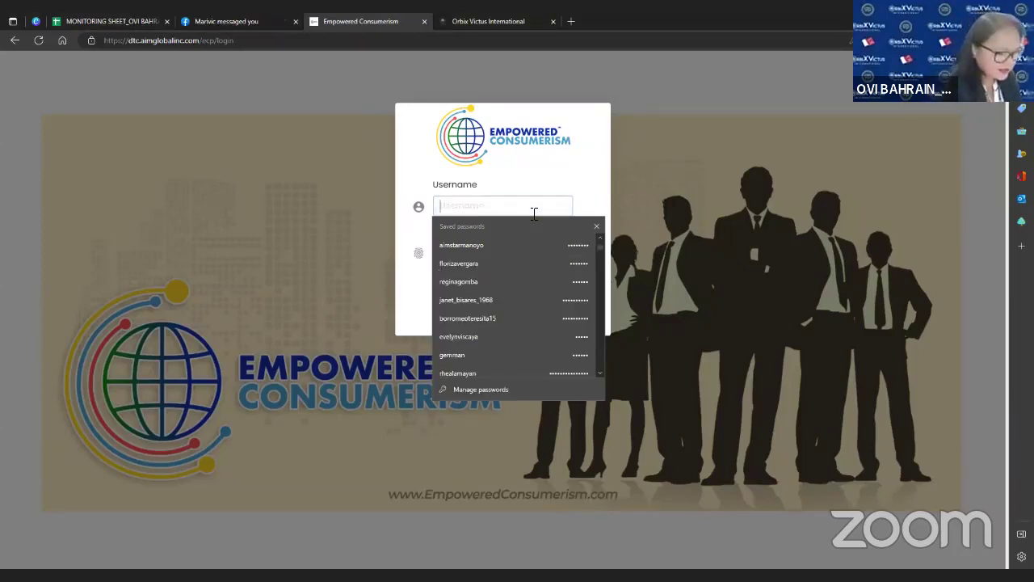
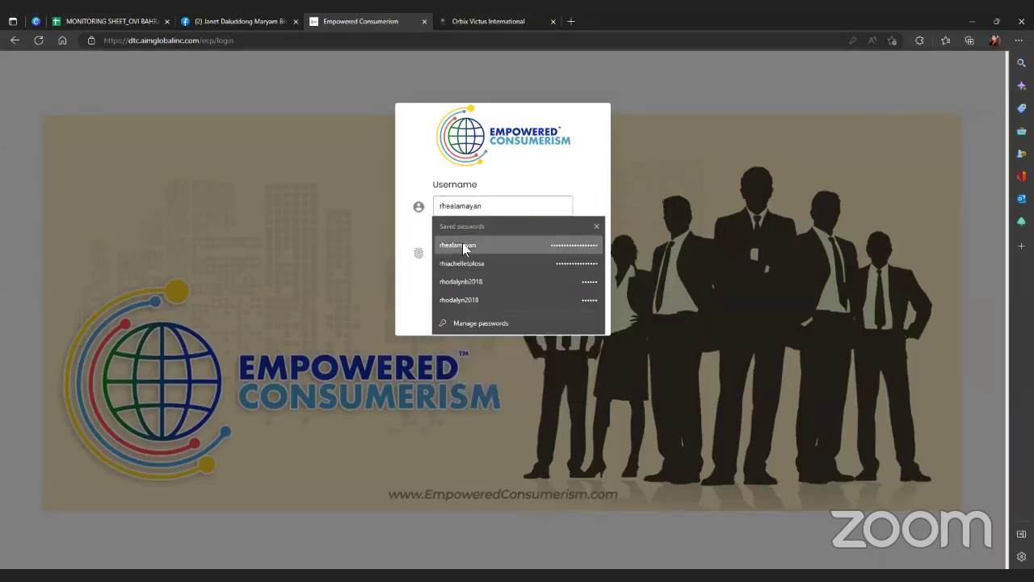
left_click(462, 245)
left_click(462, 294)
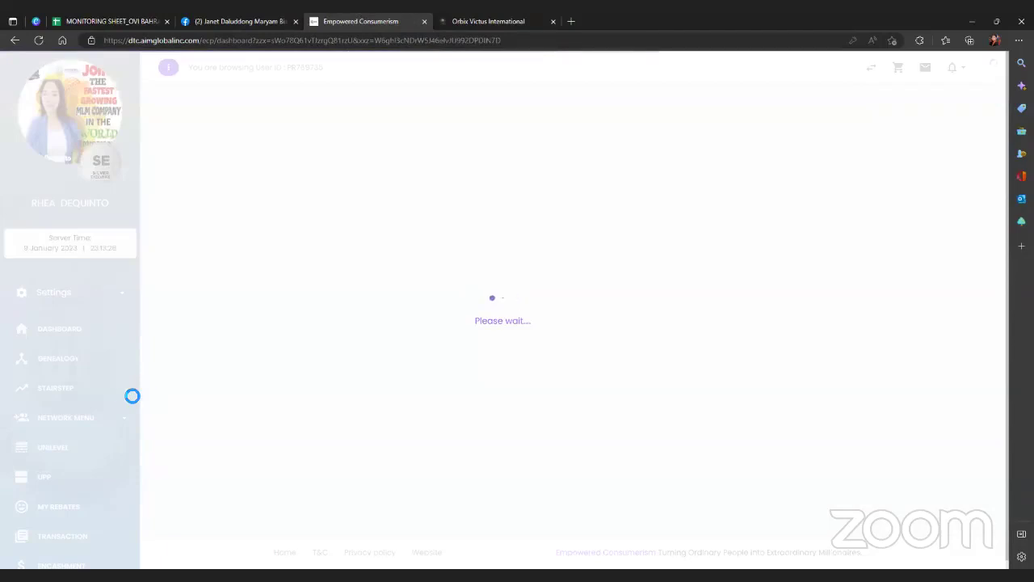
Step: Open the Orbix Victus International member portal in a new tab from the OPEN OVI sidebar link
scroll(115, 386, "down", 2)
scroll(115, 386, "down", 2)
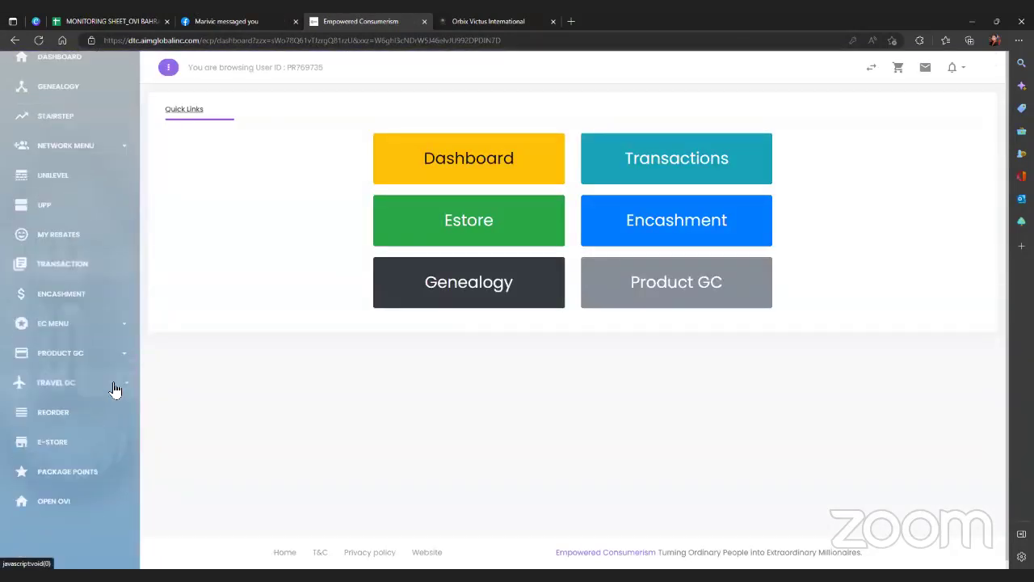
left_click(64, 502)
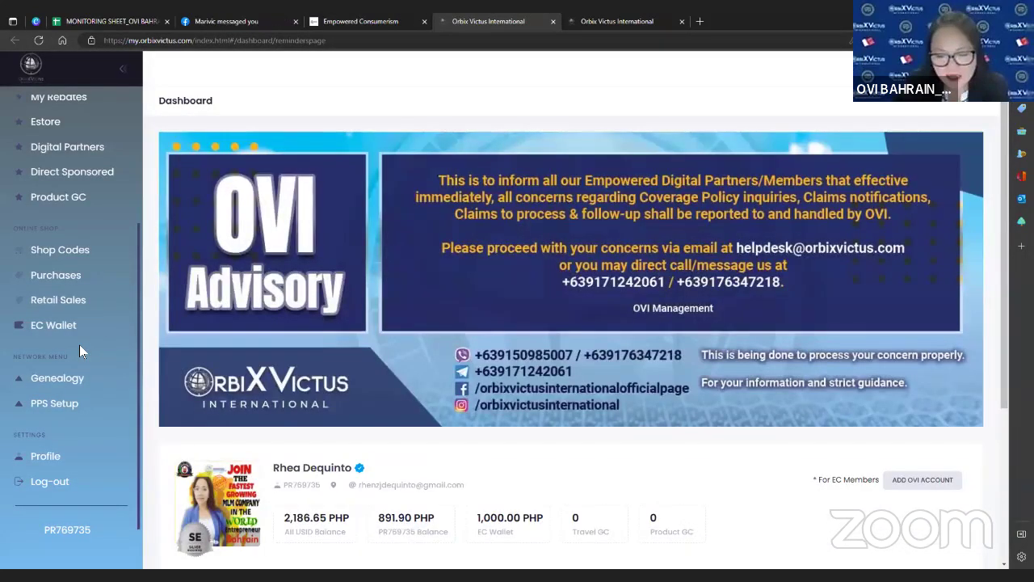
Step: Review the member's existing ECOC coverages under My Coverage's Coverages Details
scroll(82, 348, "down", 2)
scroll(117, 340, "up", 3)
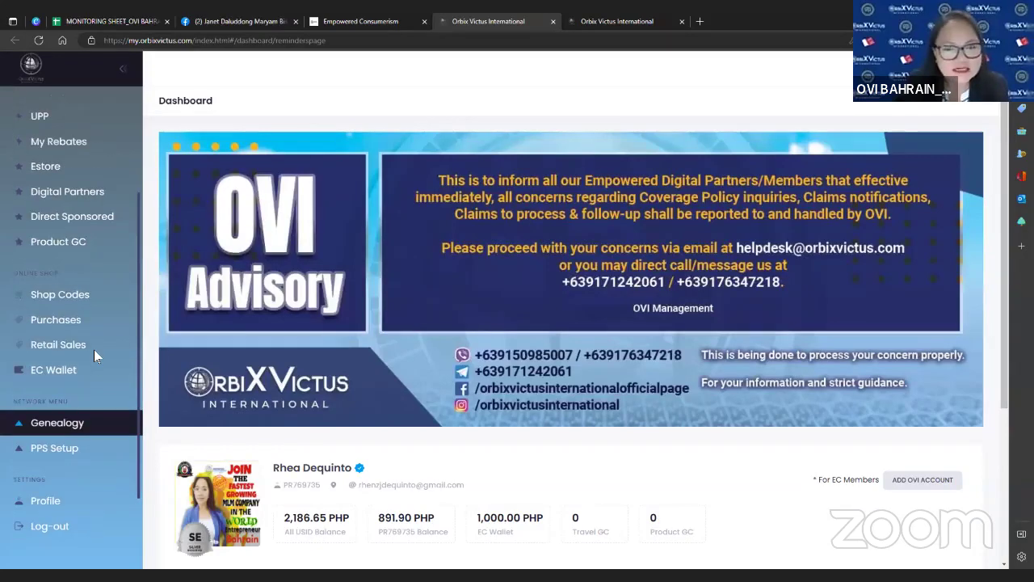
scroll(501, 355, "down", 3)
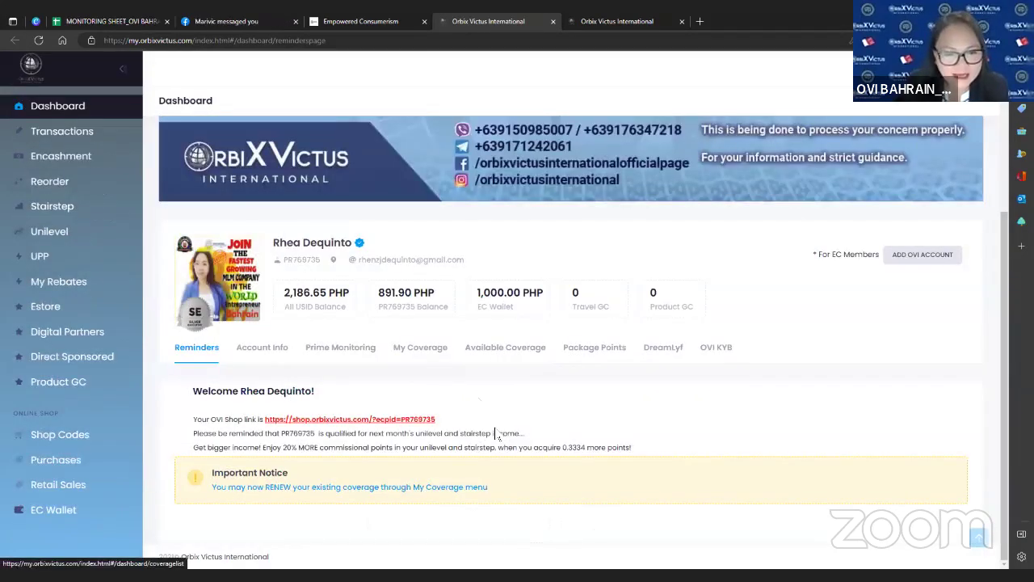
left_click(420, 349)
scroll(430, 360, "down", 3)
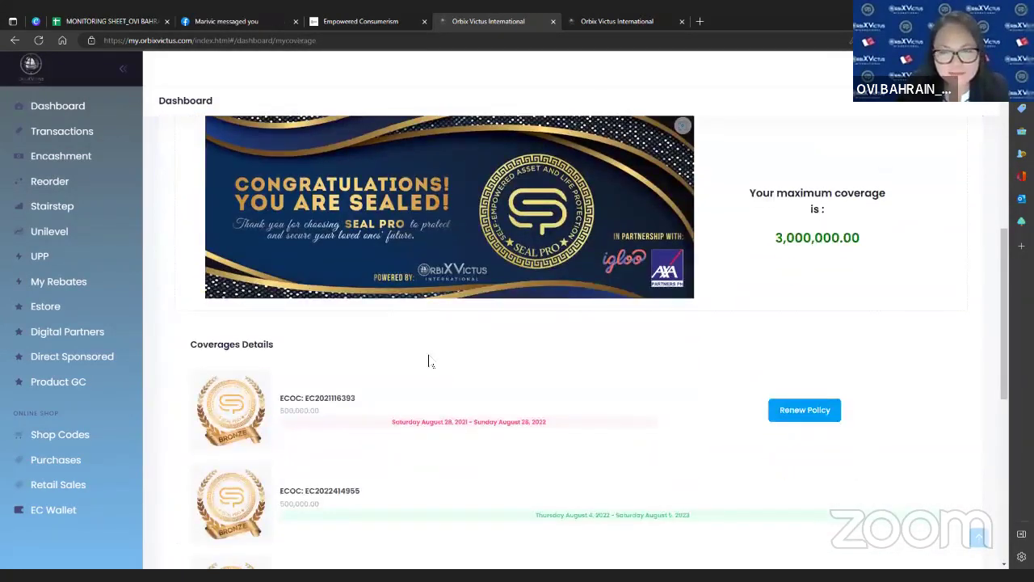
scroll(430, 359, "down", 5)
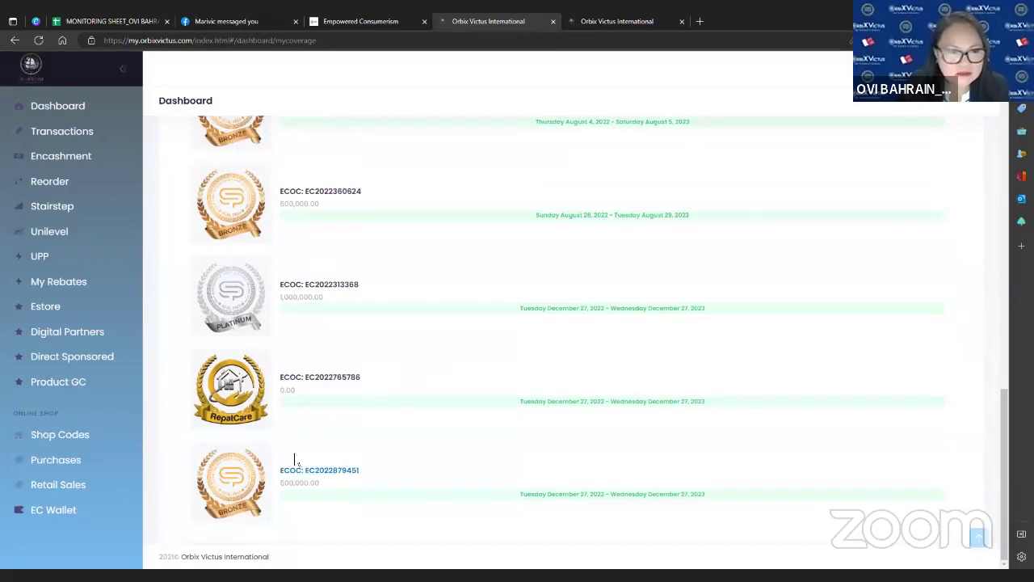
scroll(300, 397, "up", 3)
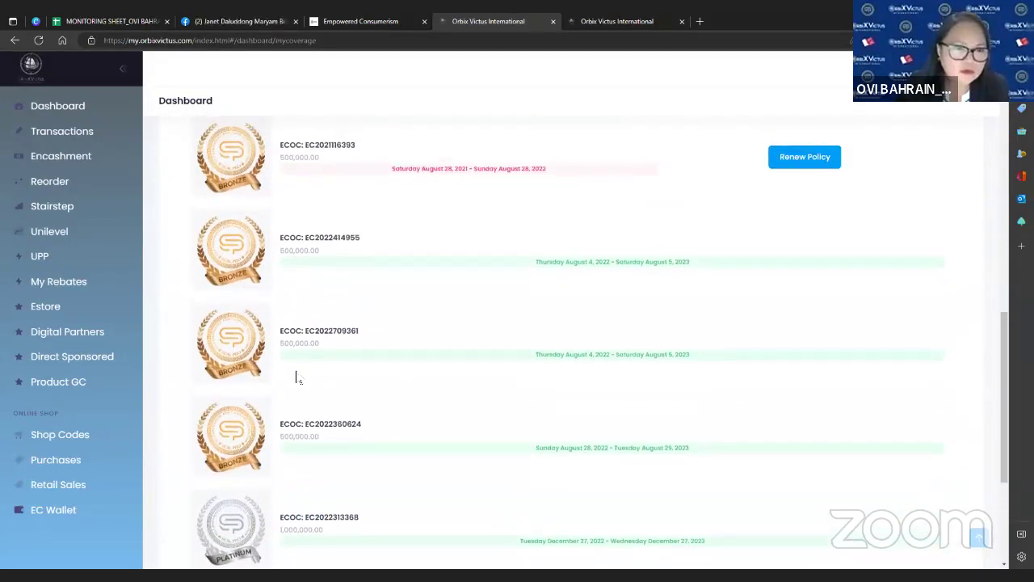
scroll(305, 410, "down", 3)
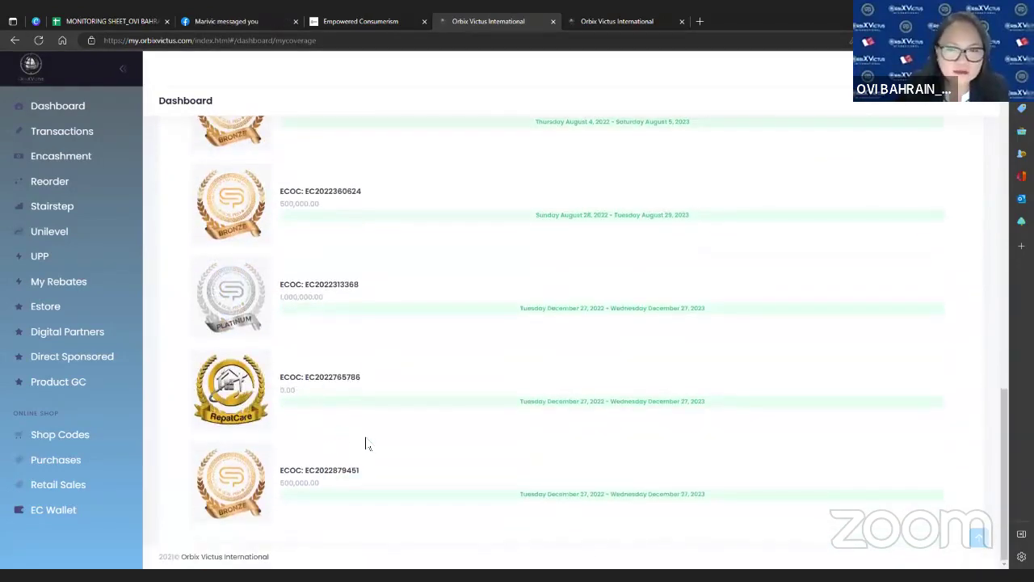
scroll(369, 437, "up", 4)
scroll(368, 436, "up", 3)
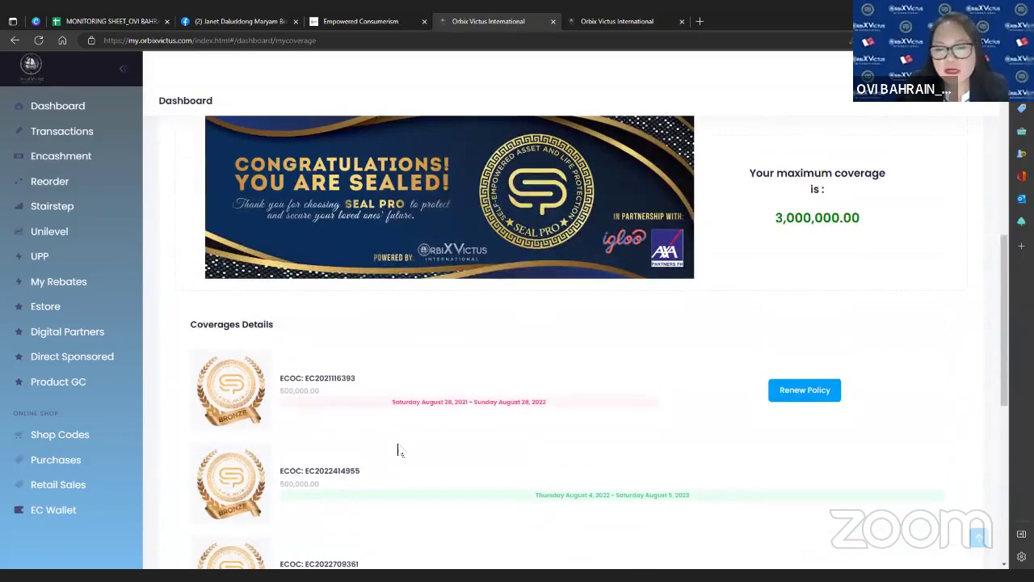
scroll(395, 404, "up", 3)
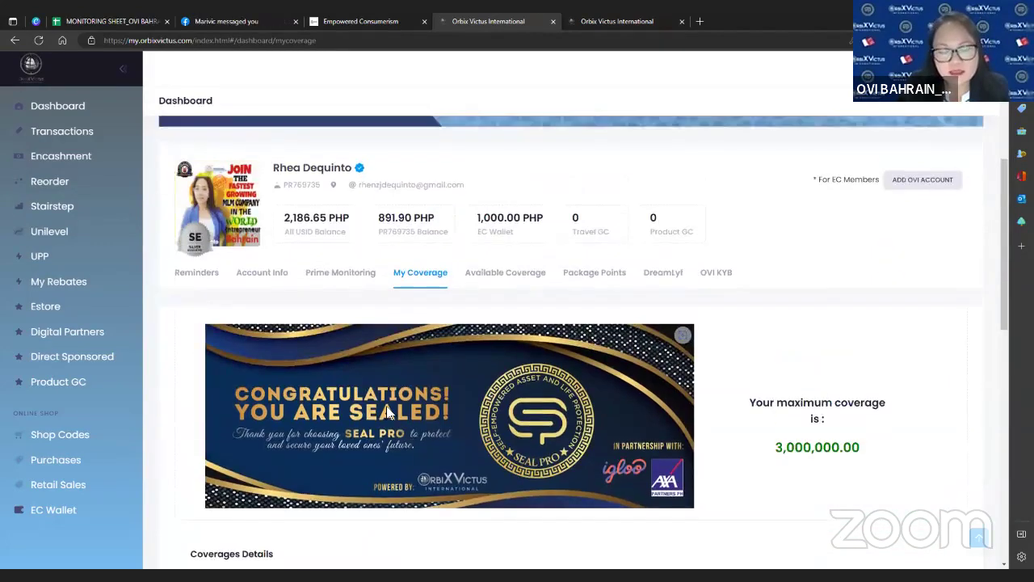
scroll(360, 416, "down", 5)
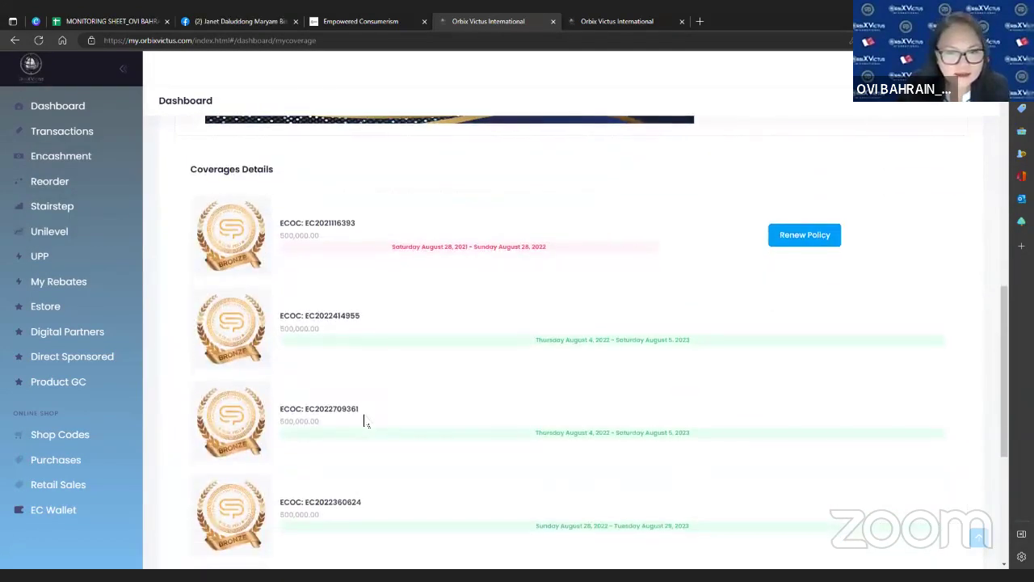
scroll(365, 421, "down", 3)
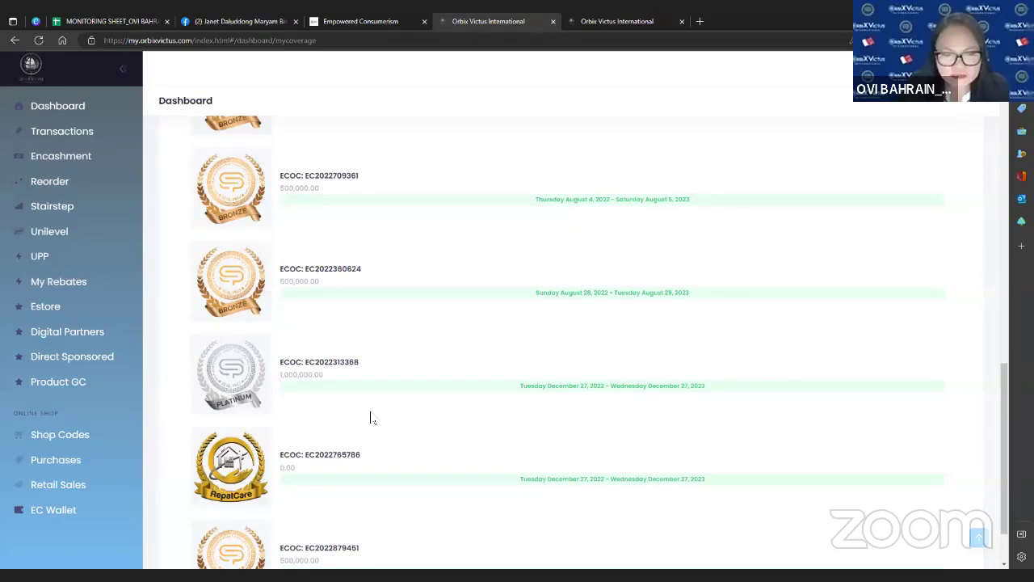
Step: Bring up the Available Coverage list
scroll(370, 416, "down", 1)
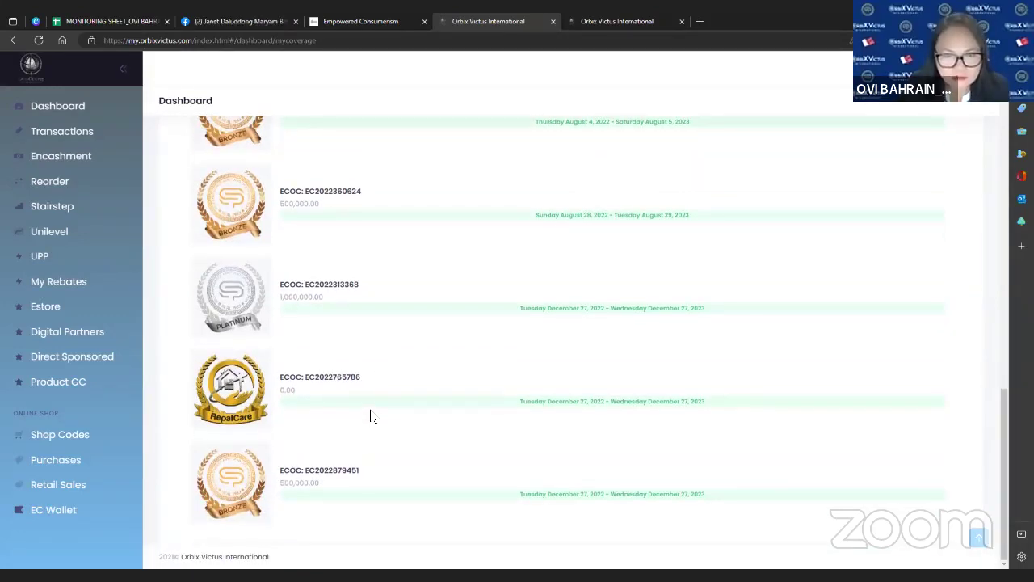
scroll(375, 416, "up", 5)
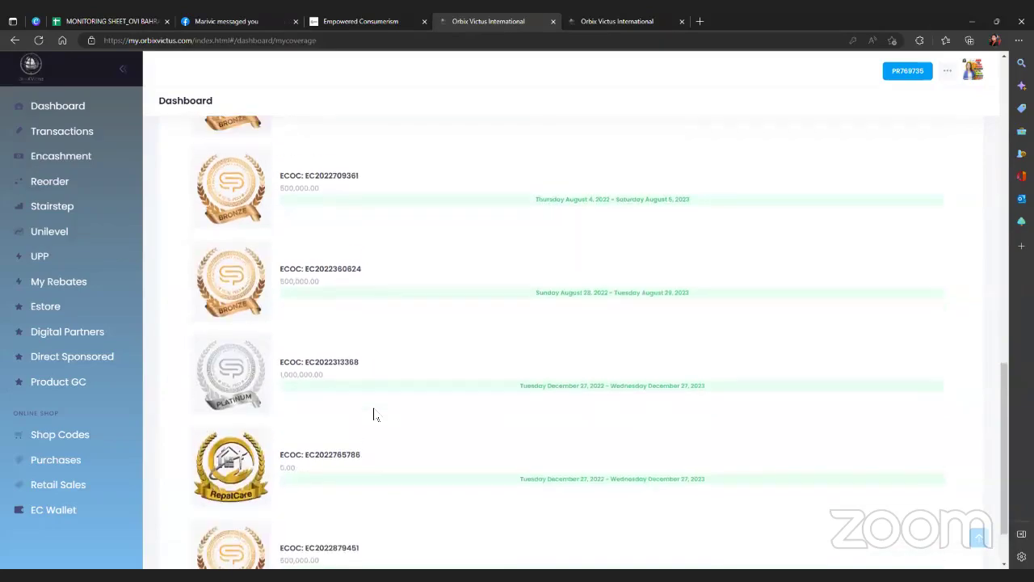
scroll(376, 407, "up", 5)
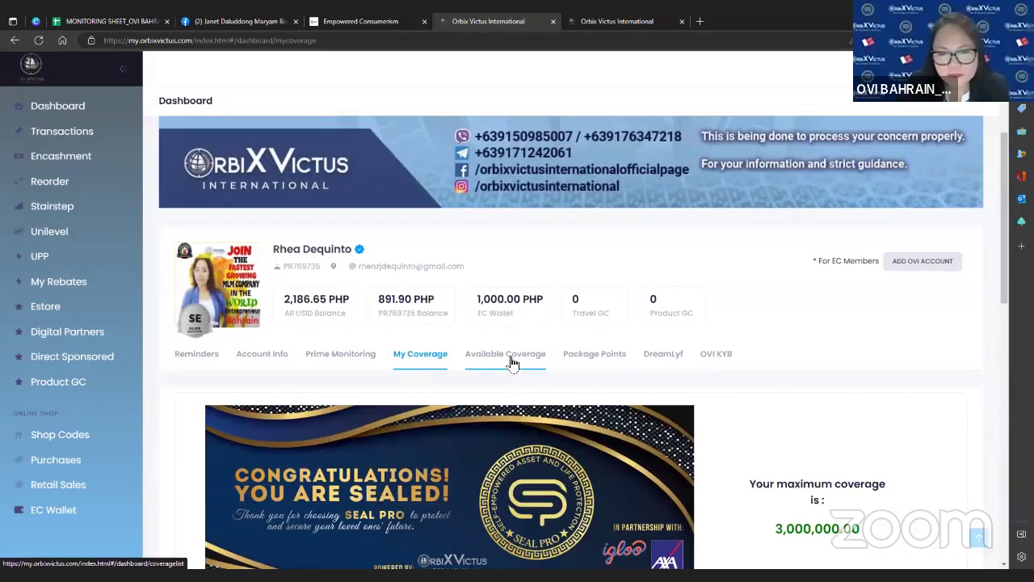
left_click(510, 356)
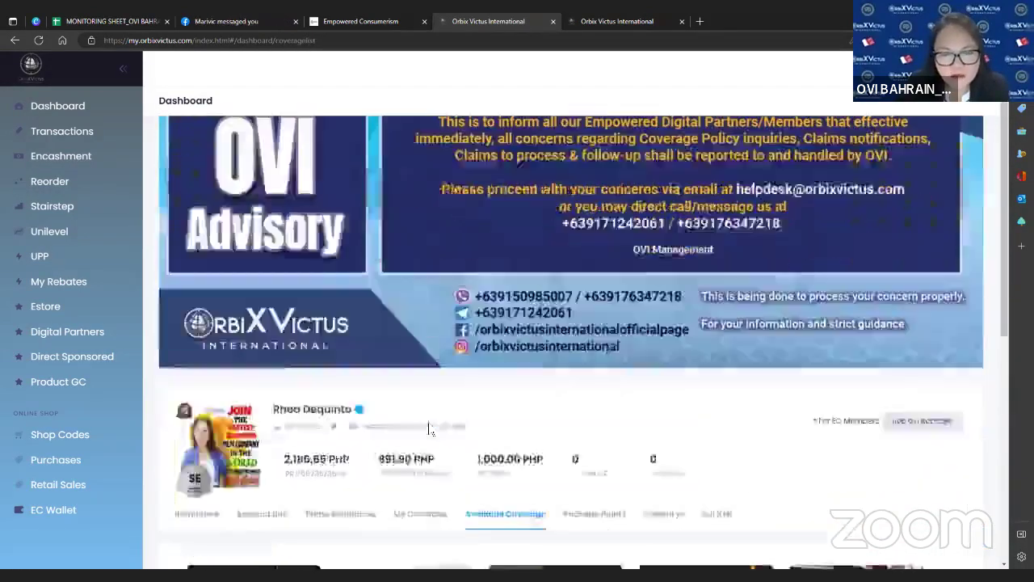
Step: Start the Email Activation for the row 14 Platinum(RETAIL) coverage
scroll(430, 428, "down", 5)
scroll(429, 429, "down", 3)
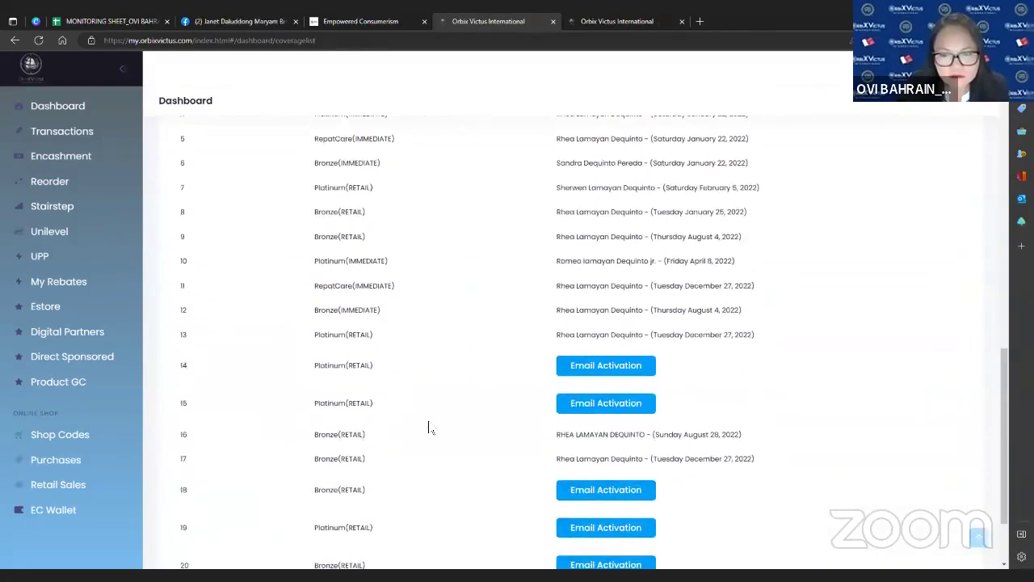
scroll(429, 428, "down", 1)
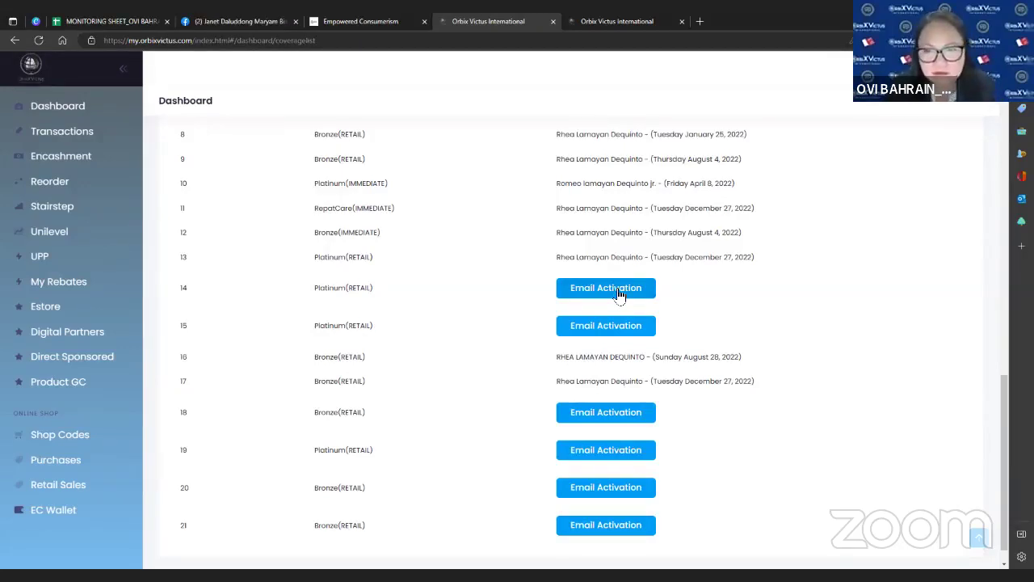
left_click(619, 296)
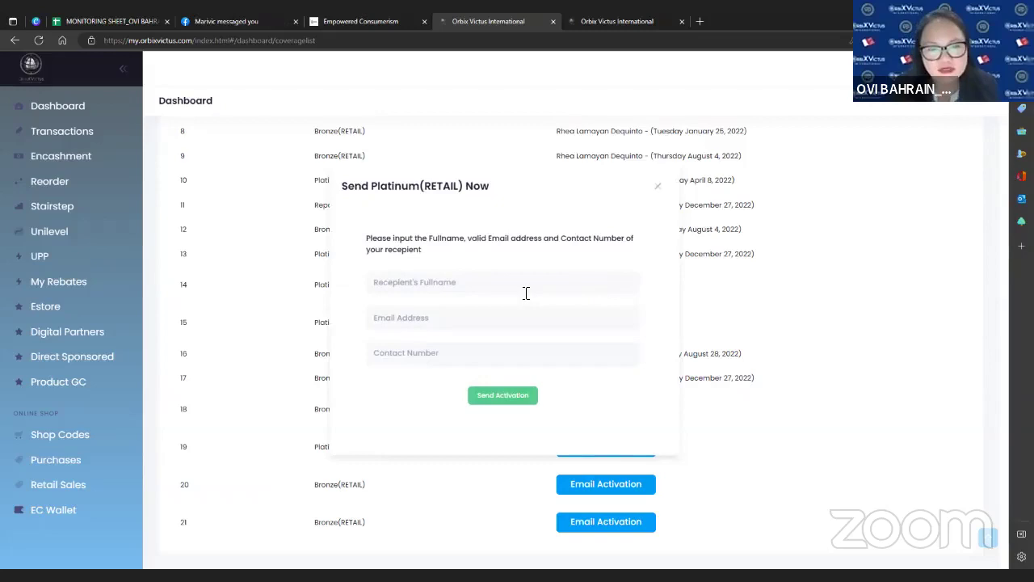
Step: Enter the recipient's full name, saved e-mail and contact number, then send the Platinum(RETAIL) activation
left_click(526, 289)
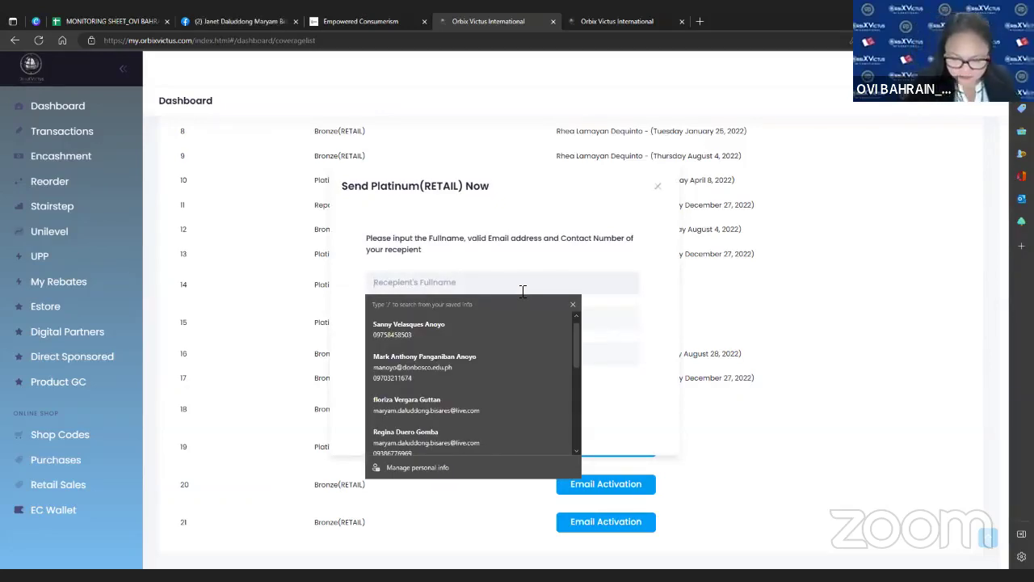
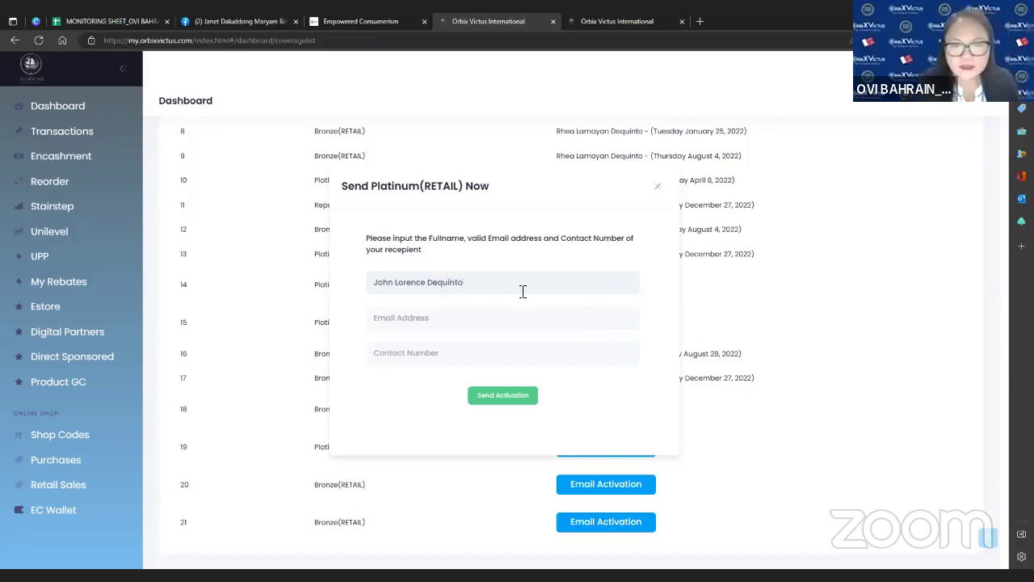
left_click(463, 323)
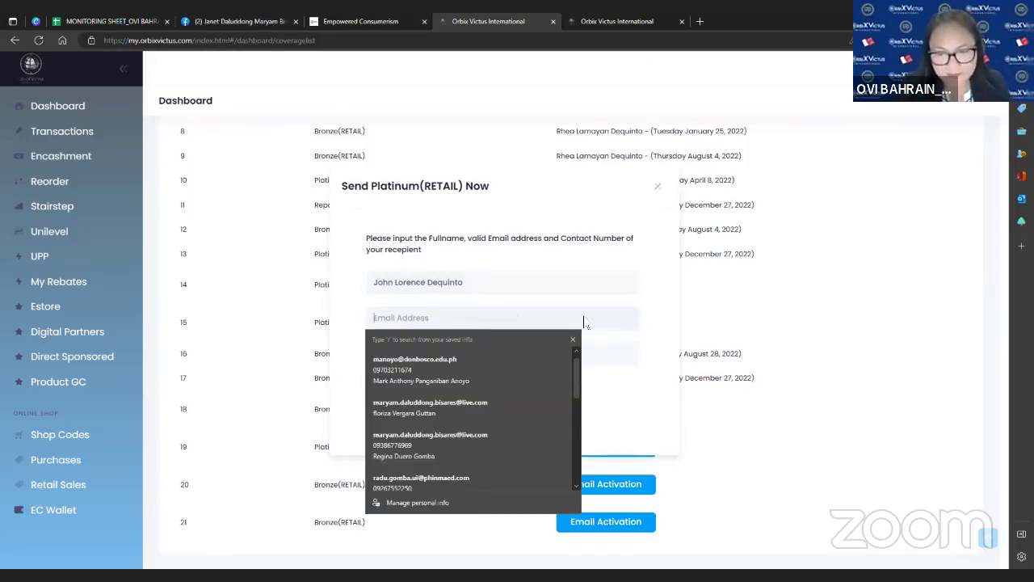
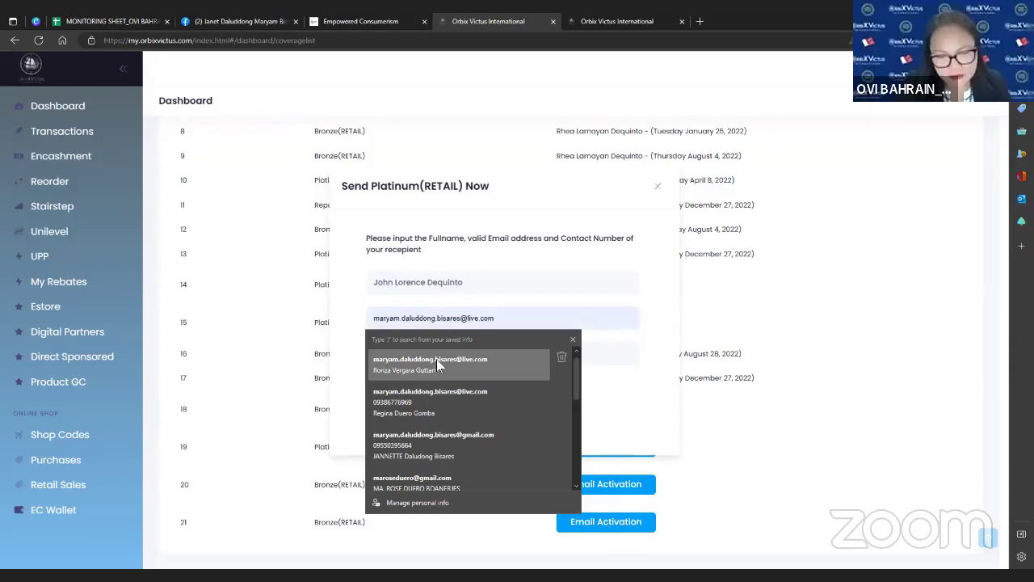
left_click(436, 359)
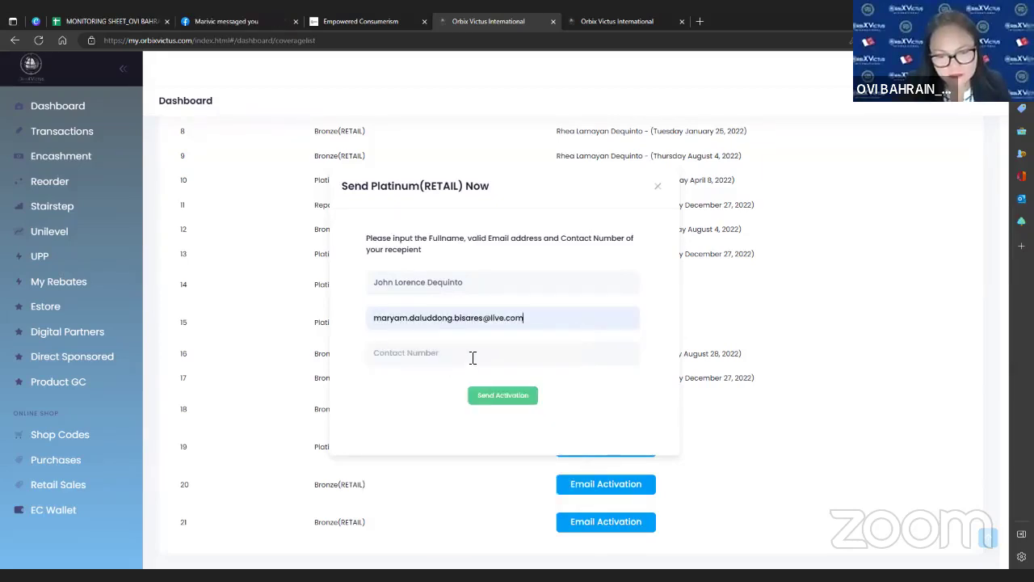
left_click(473, 358)
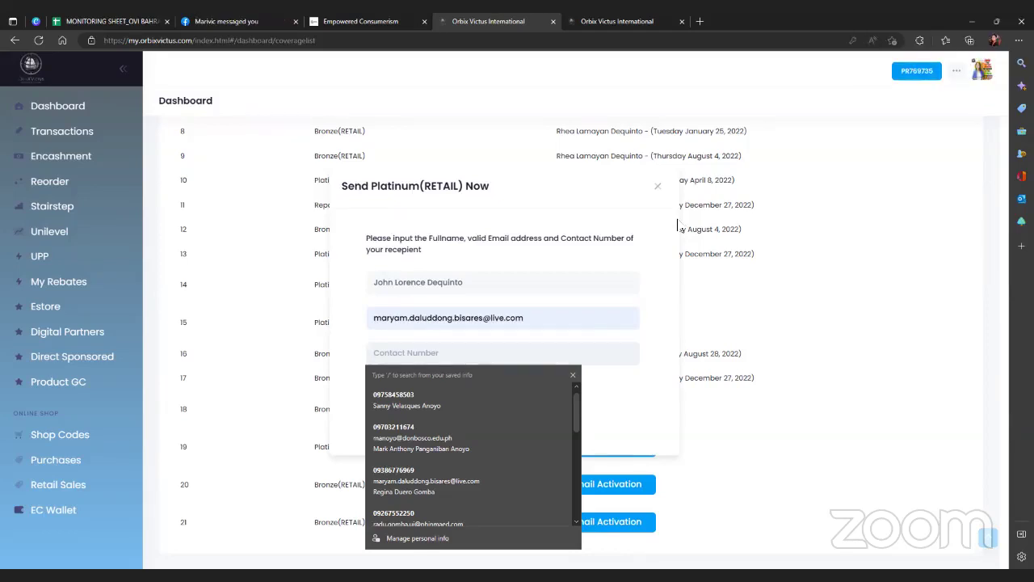
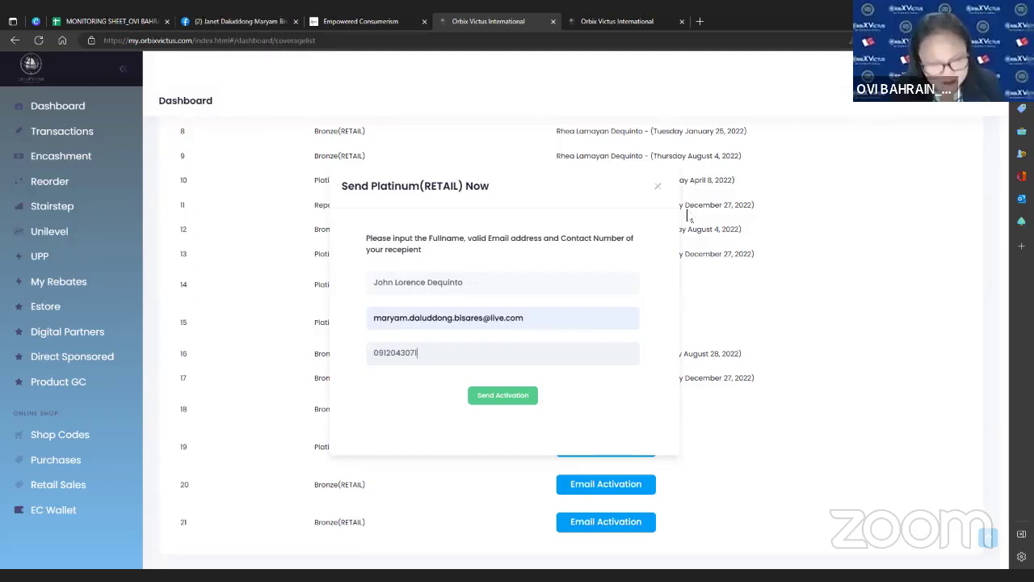
left_click(524, 398)
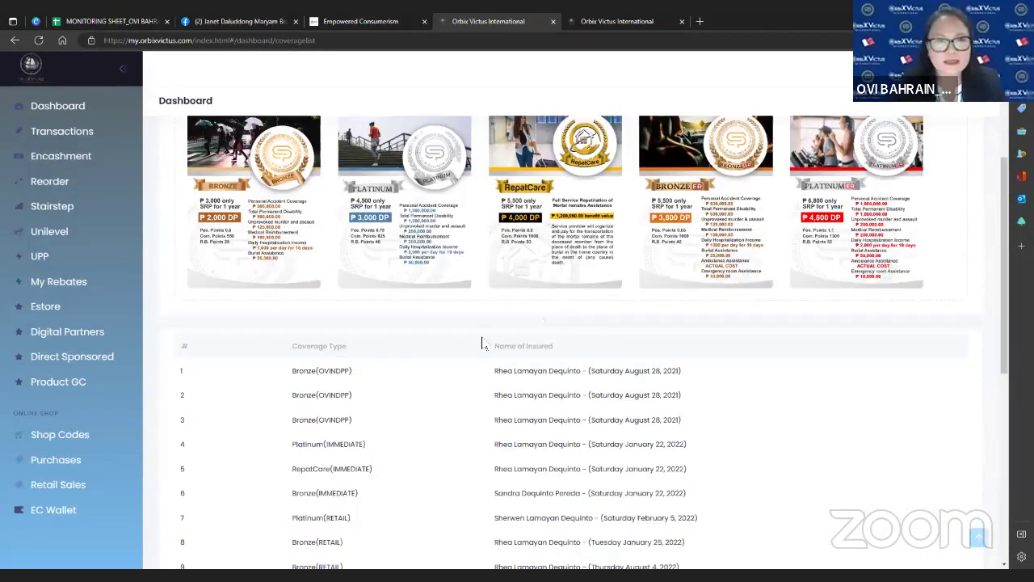
Step: Close the sixth tab, the extra Orbix Victus International sign-in page, keeping the coverage list
scroll(347, 371, "down", 2)
scroll(348, 372, "down", 4)
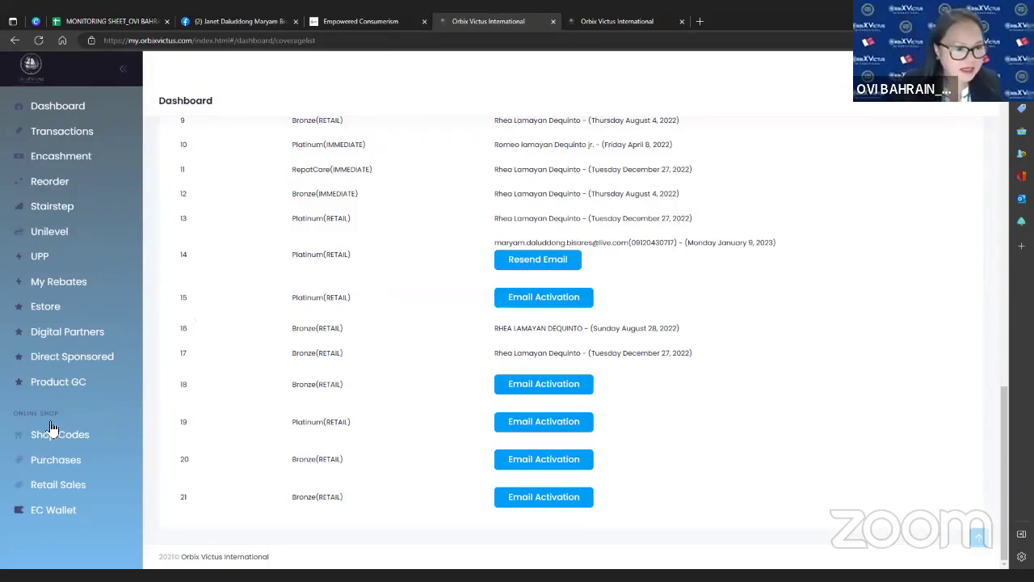
left_click(604, 21)
left_click(501, 23)
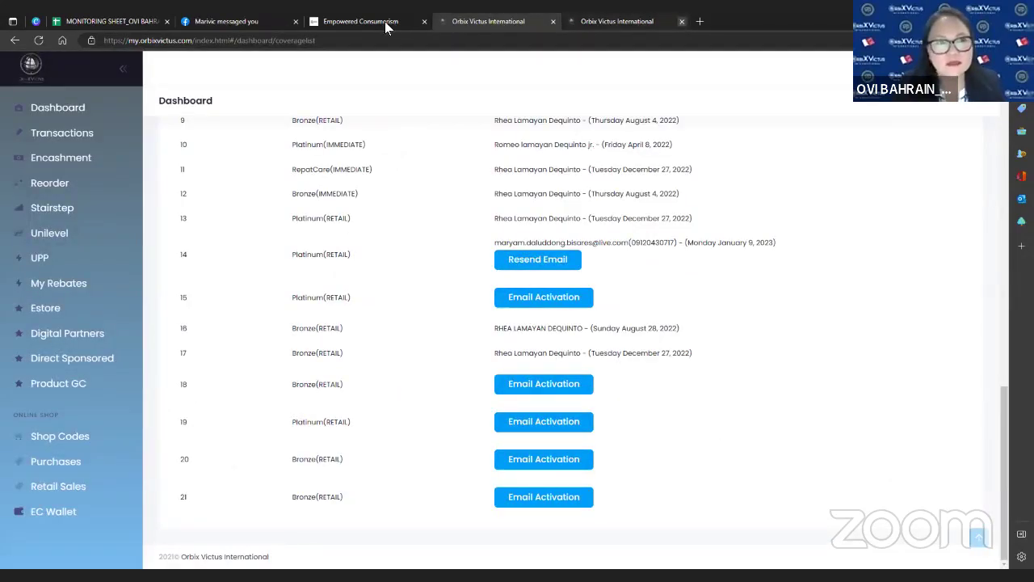
left_click(681, 22)
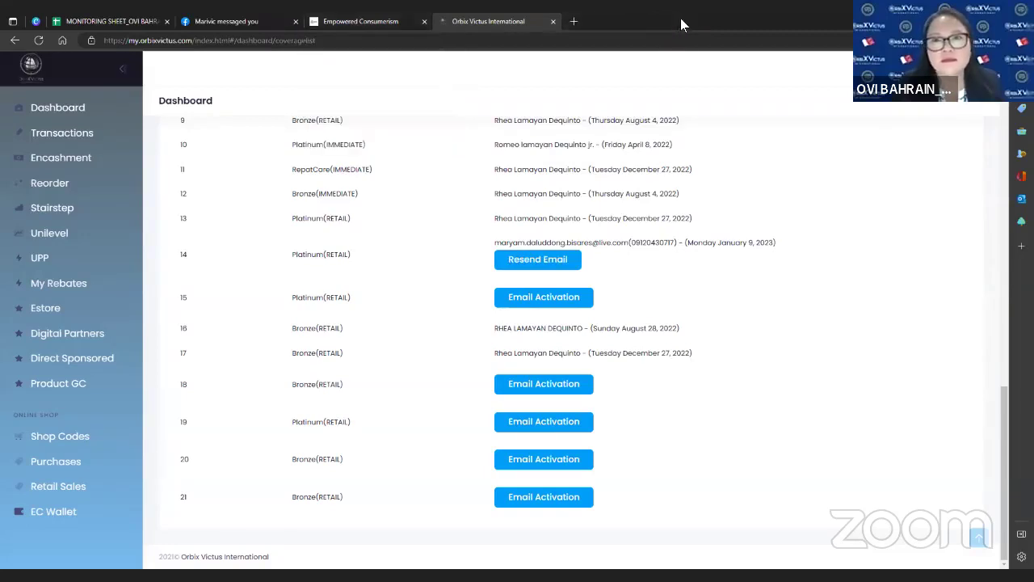
Step: Load the Orbix Victus International home page in a new tab and go to Opportunities
left_click(574, 21)
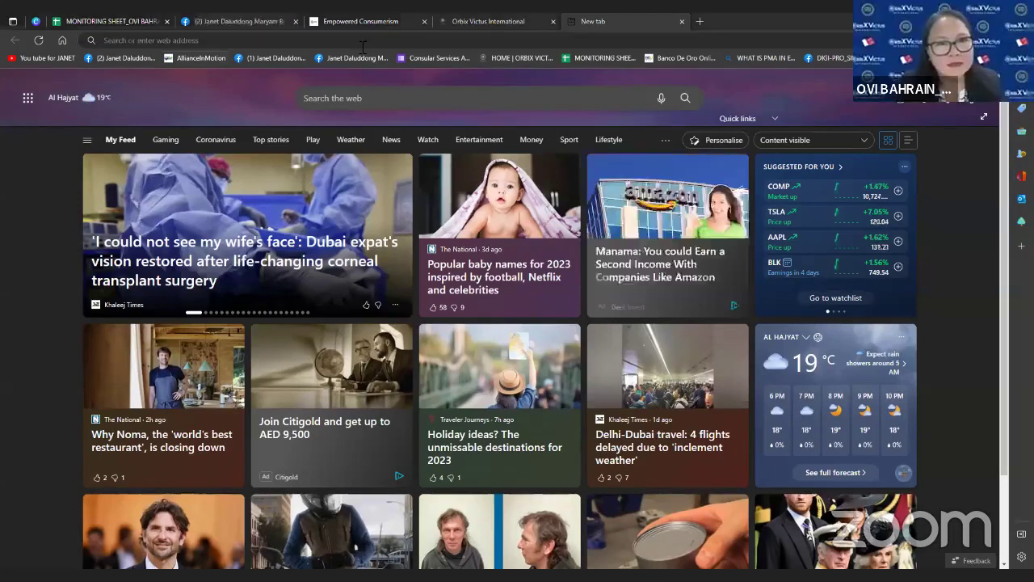
left_click(527, 57)
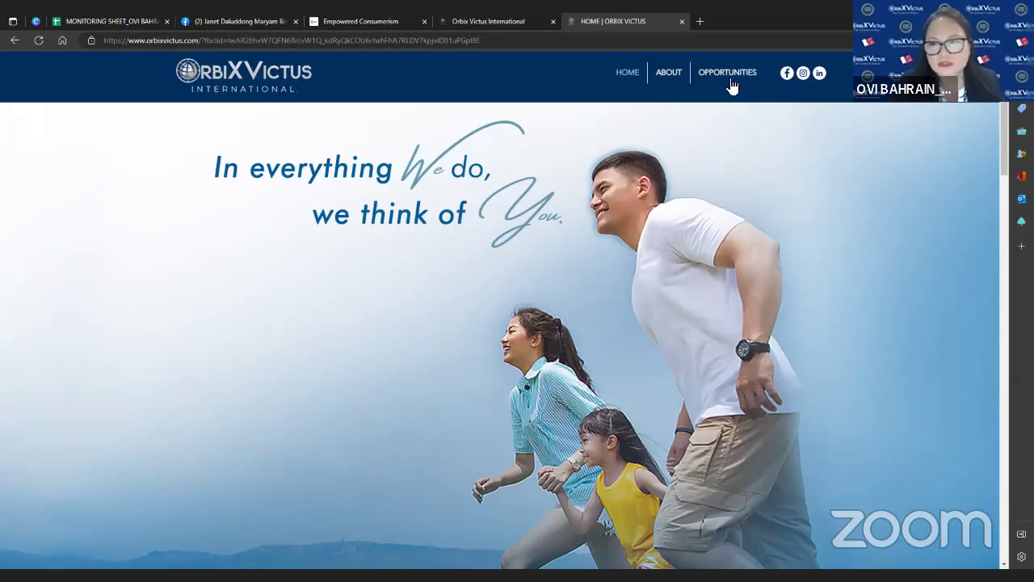
mouse_move(736, 81)
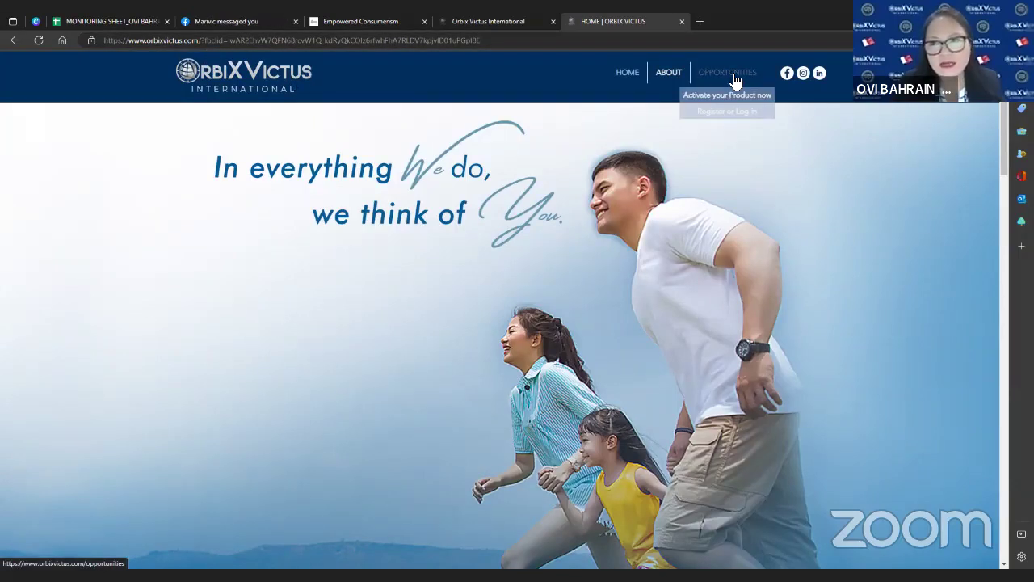
left_click(735, 77)
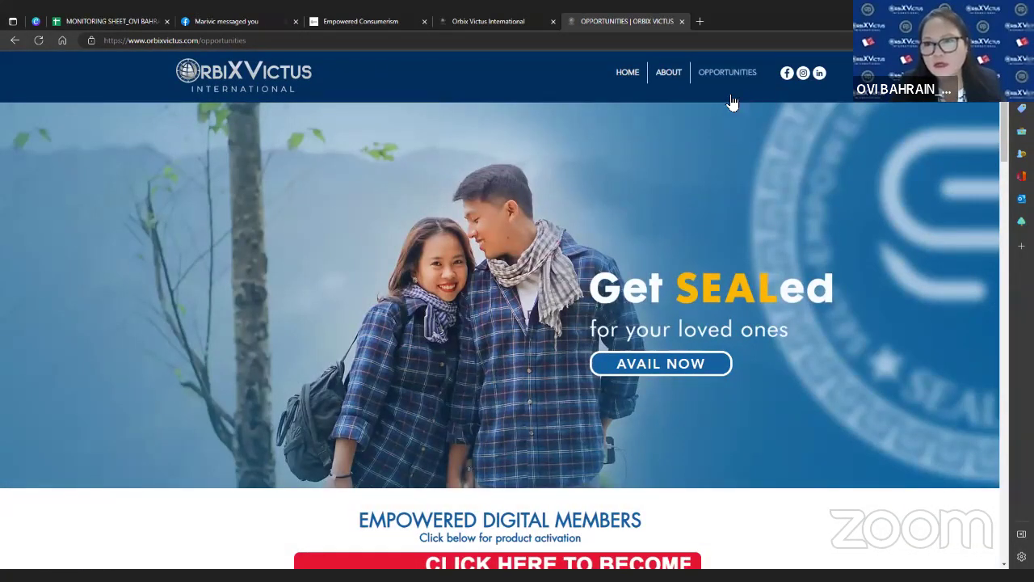
Step: Open the SealPro activation form through the Become an Empowered Digital Member banner
mouse_move(733, 100)
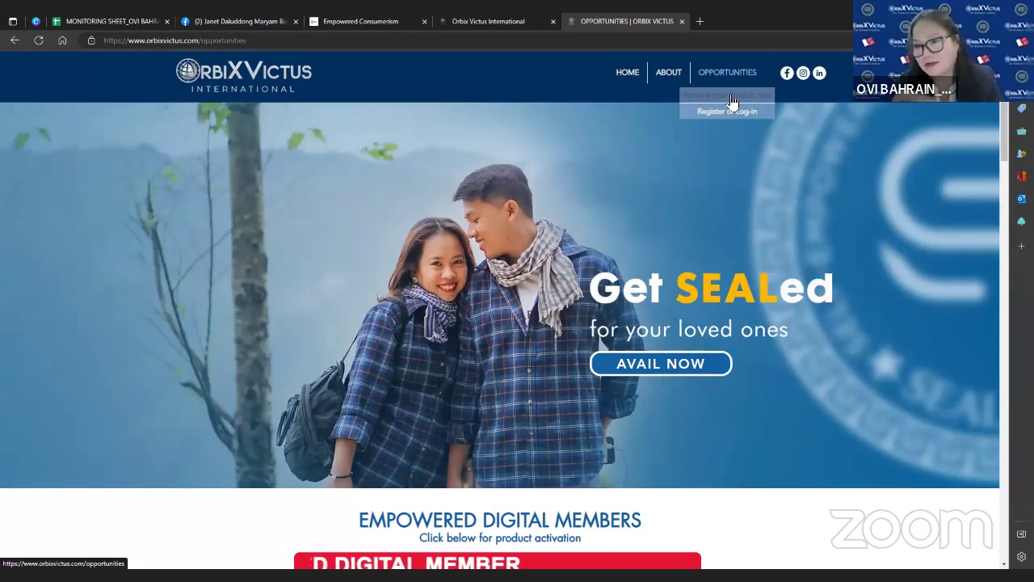
scroll(733, 99, "down", 1)
scroll(734, 100, "down", 5)
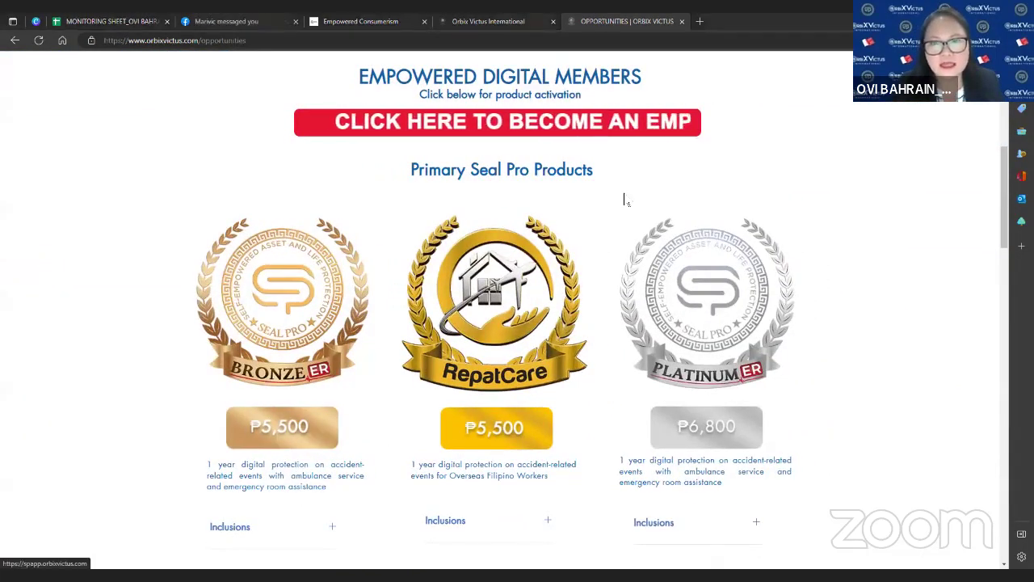
scroll(619, 198, "up", 1)
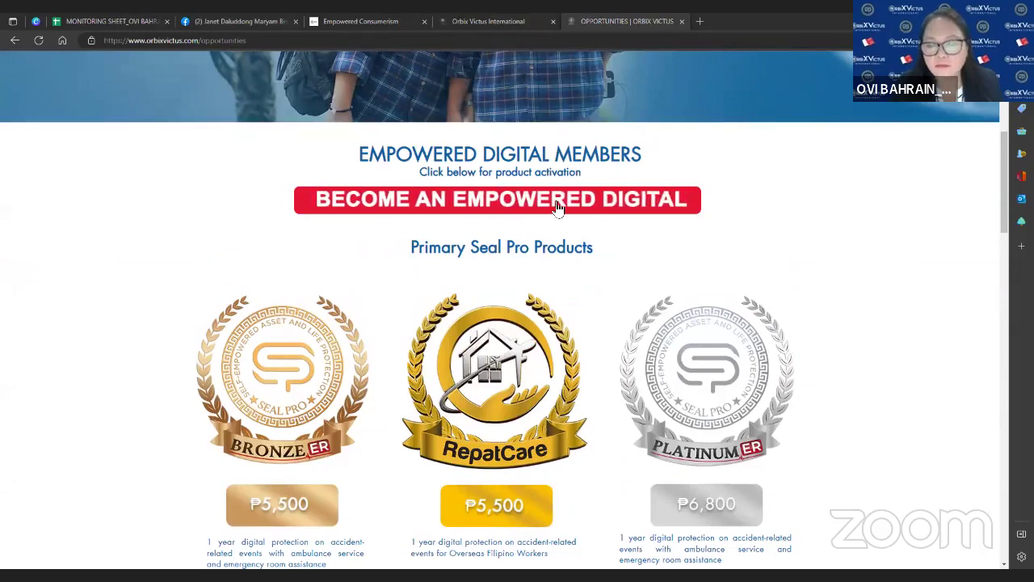
scroll(563, 279, "down", 10)
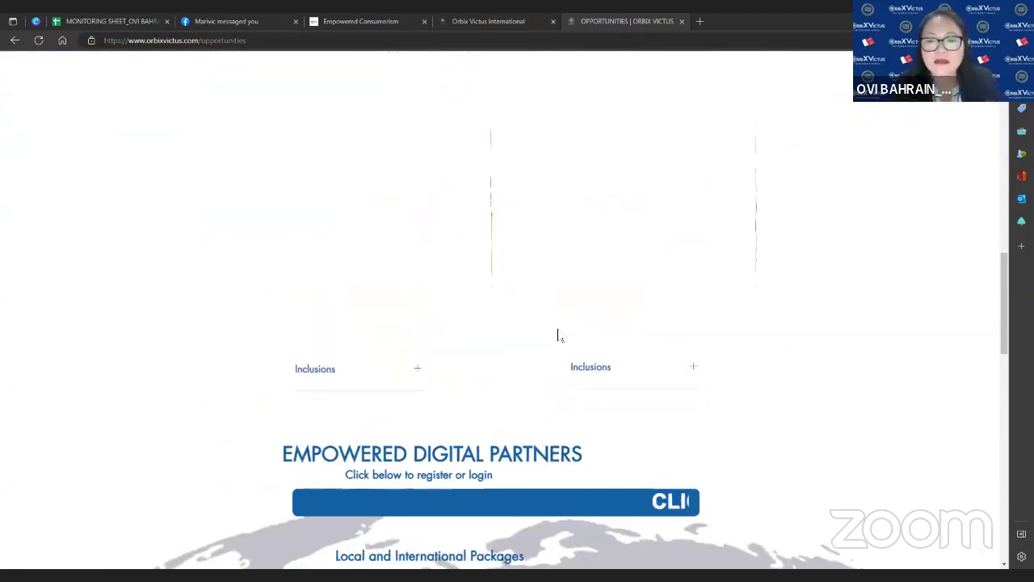
scroll(563, 324, "up", 1)
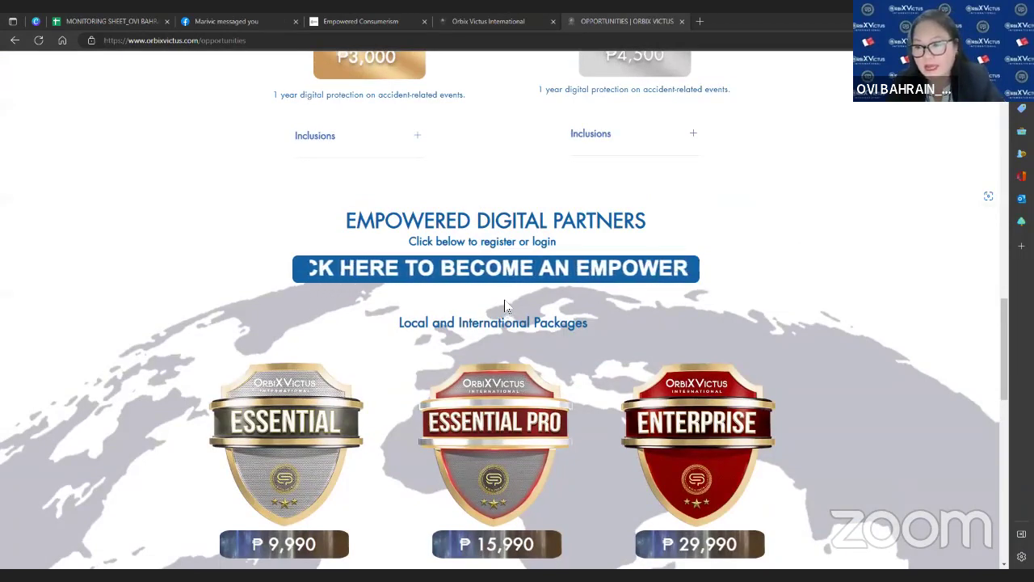
scroll(576, 317, "up", 5)
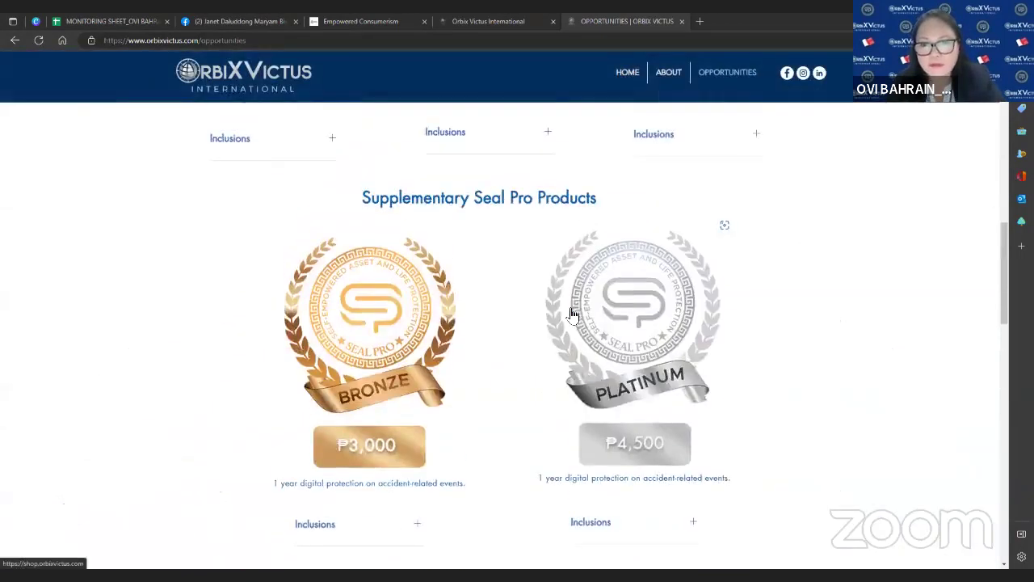
scroll(571, 311, "down", 4)
scroll(571, 313, "down", 3)
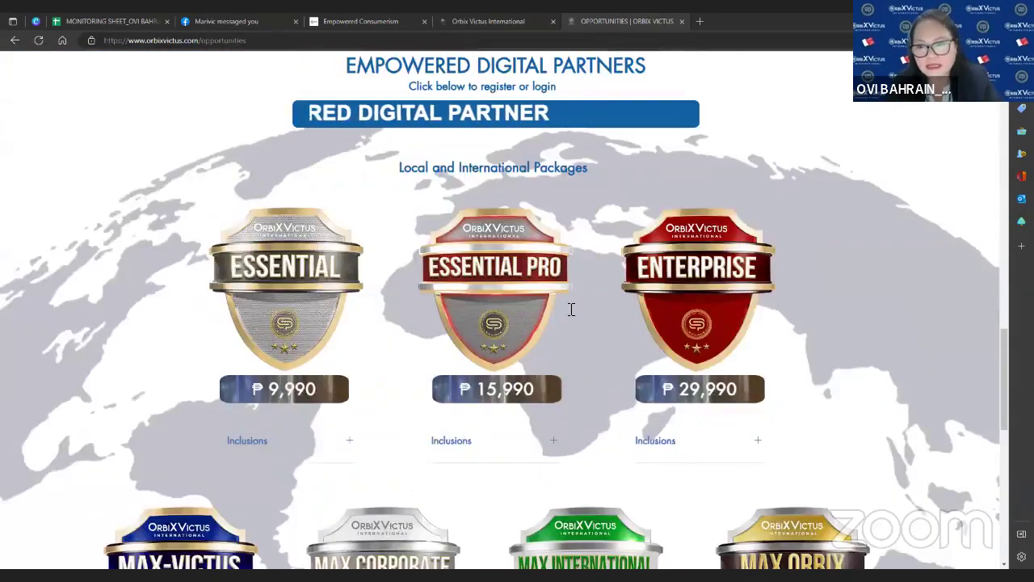
scroll(570, 309, "down", 1)
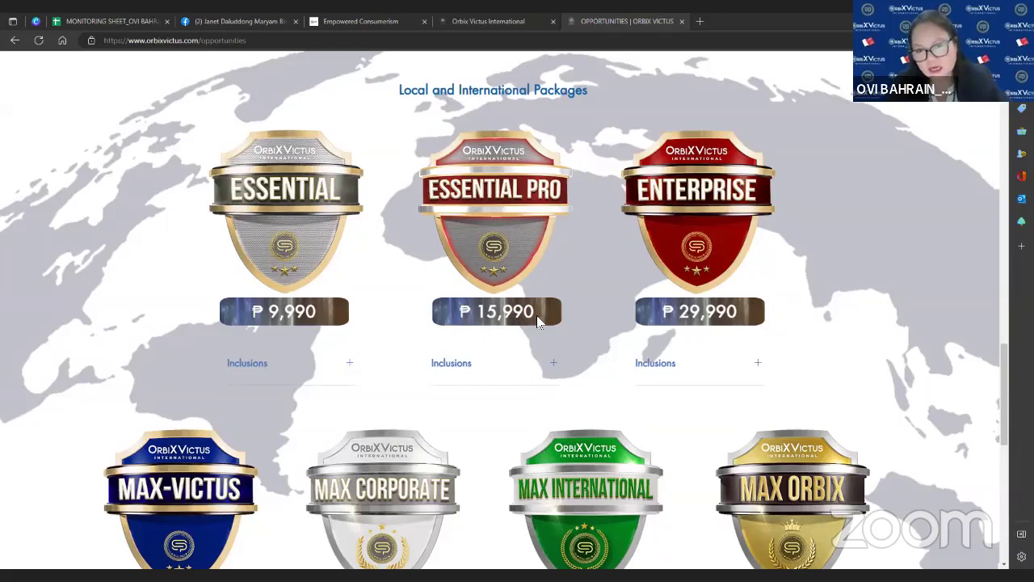
scroll(540, 312, "up", 2)
scroll(543, 316, "up", 5)
scroll(543, 312, "up", 8)
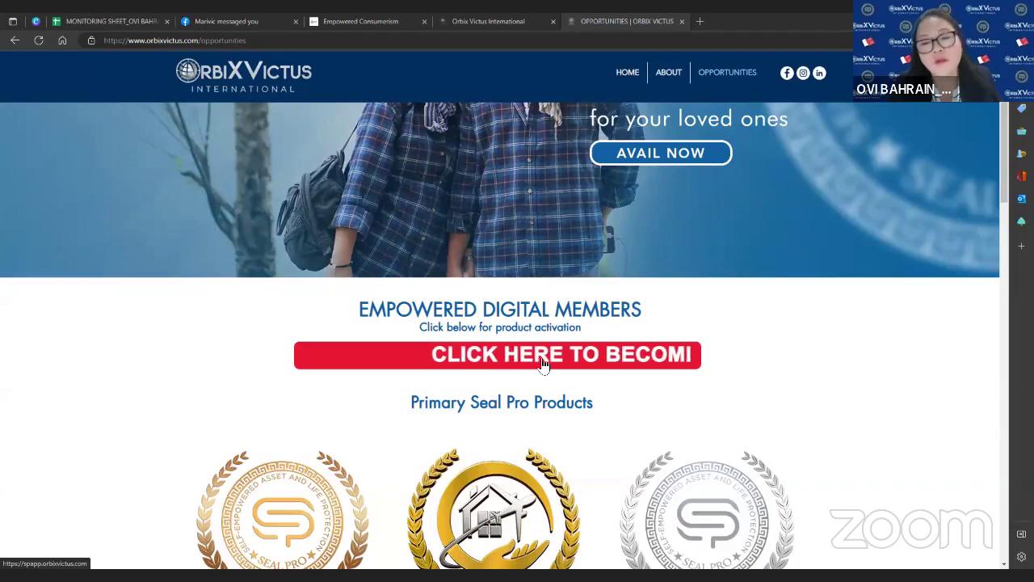
left_click(550, 359)
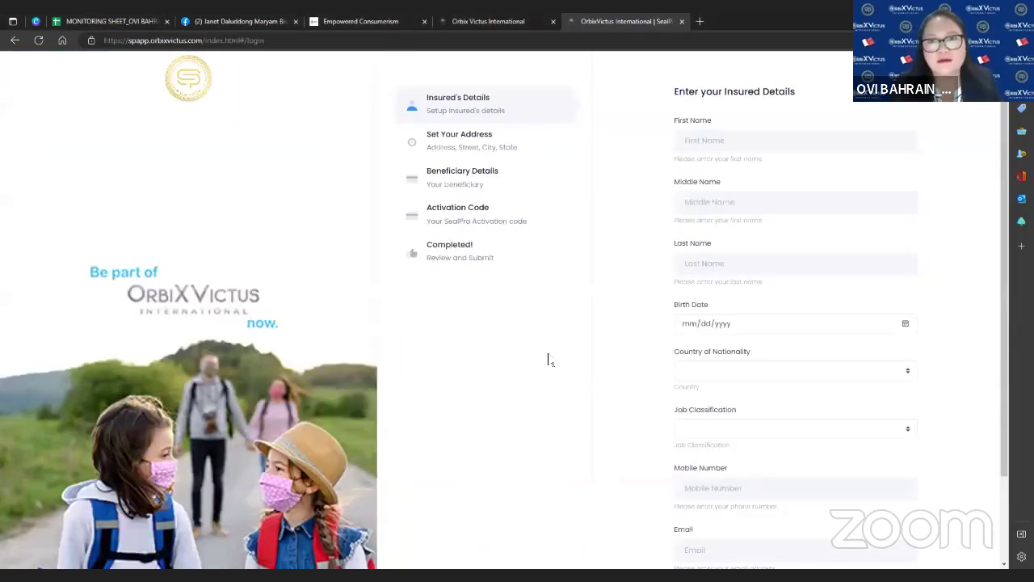
Step: Enter the insured's first name in the Insured's Details First Name field
left_click(726, 144)
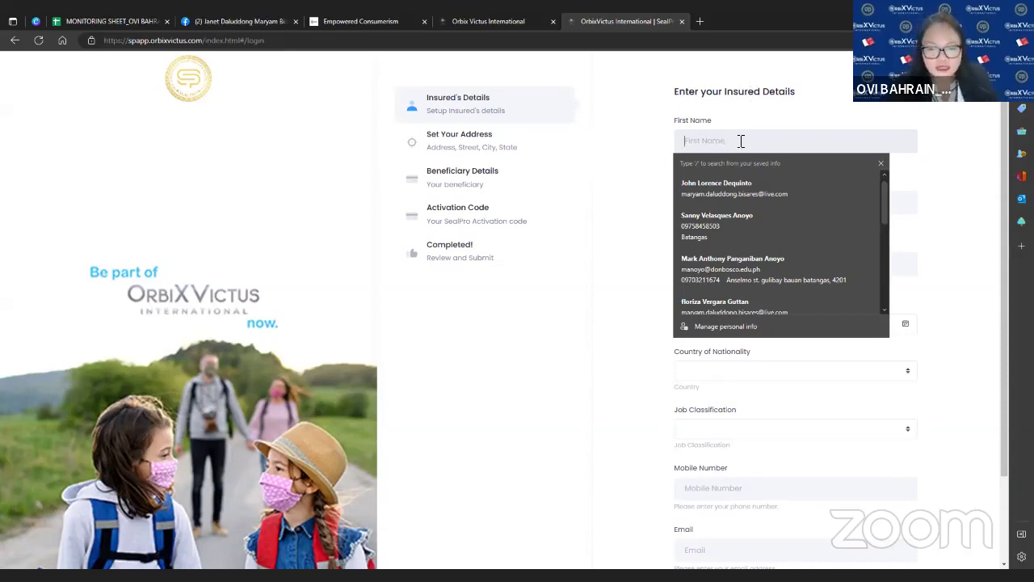
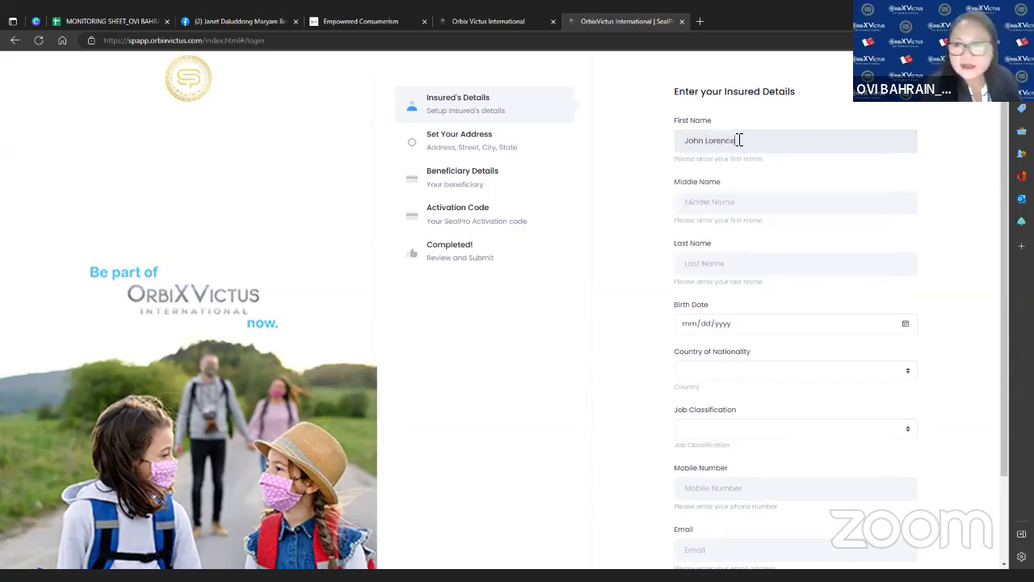
Step: Fill in the insured's middle name, last name and birth date
left_click(723, 204)
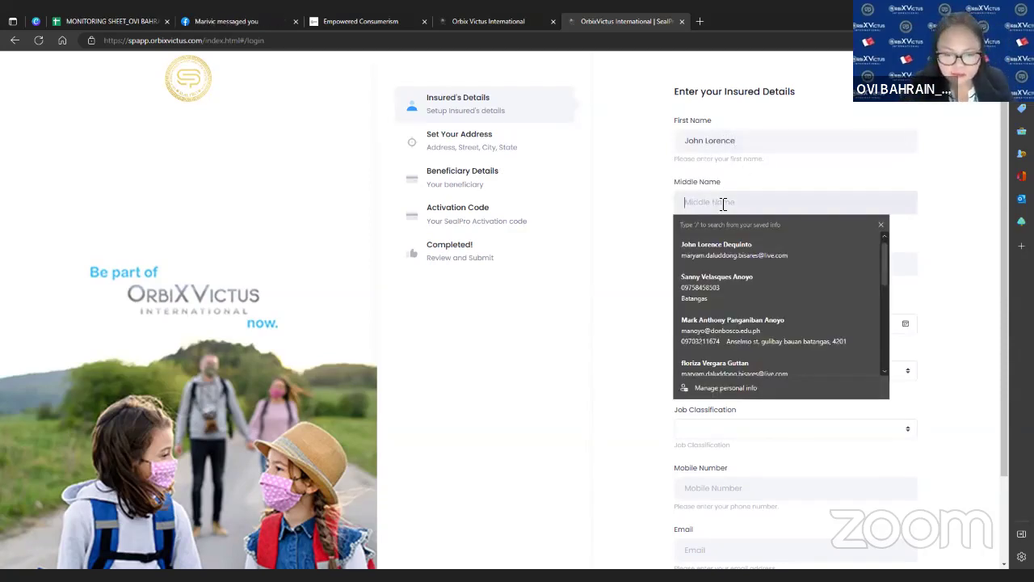
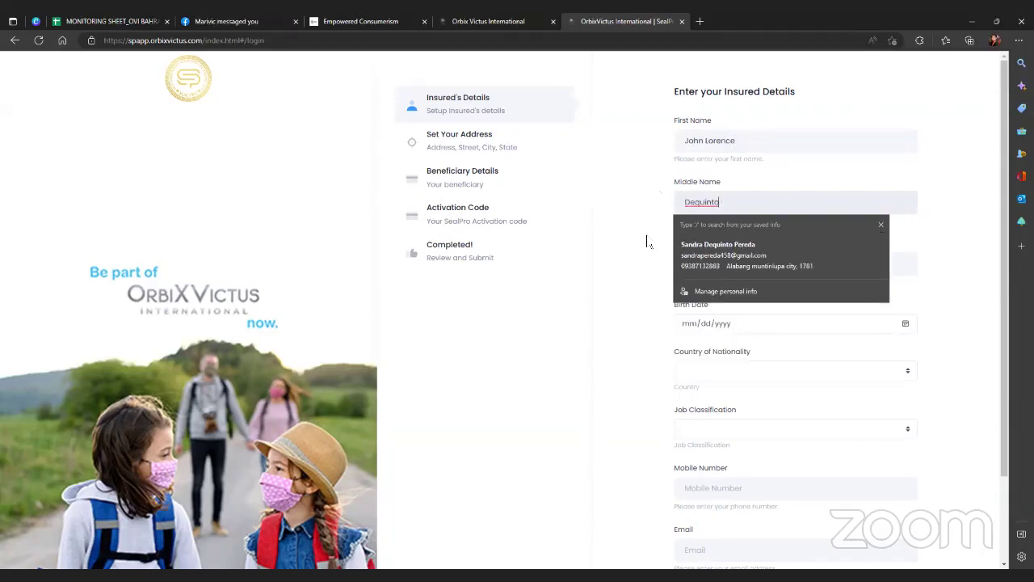
left_click(649, 236)
left_click(724, 260)
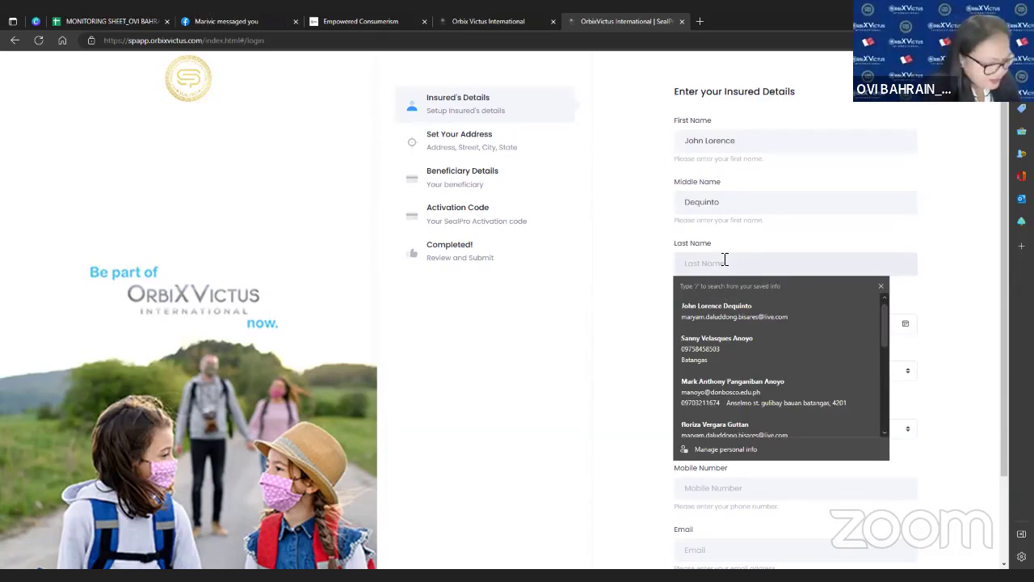
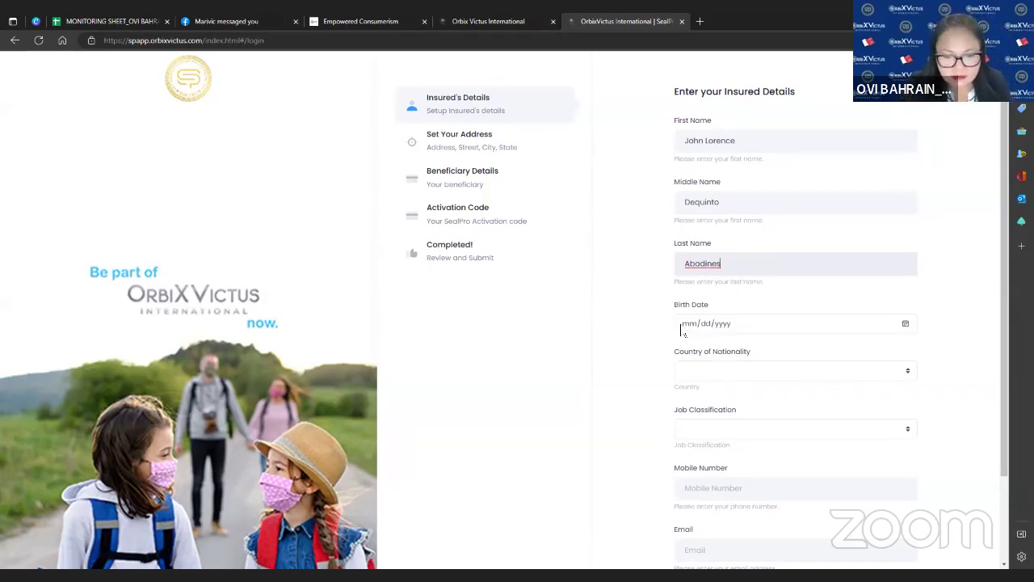
left_click(681, 328)
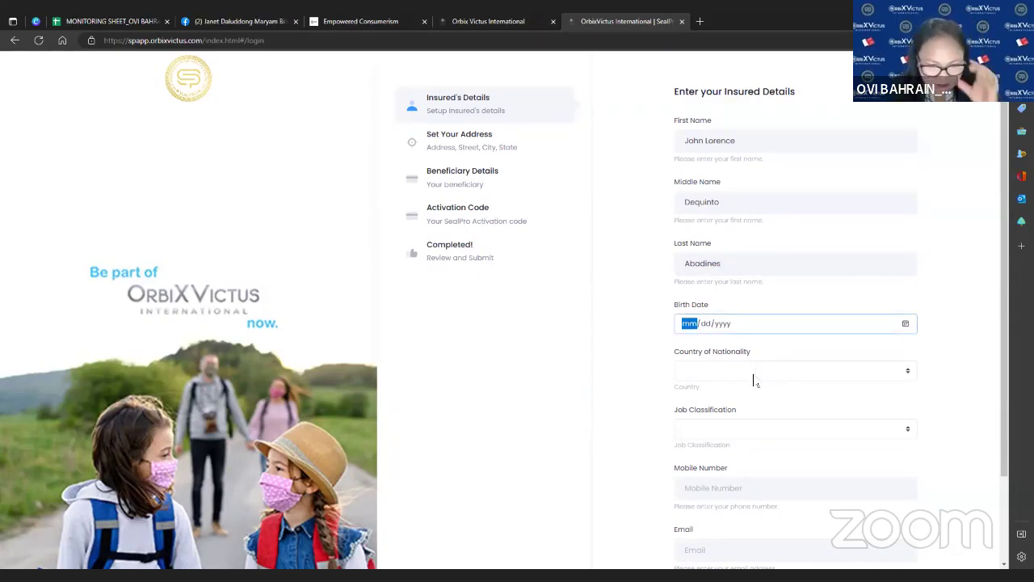
type("10/26/2005")
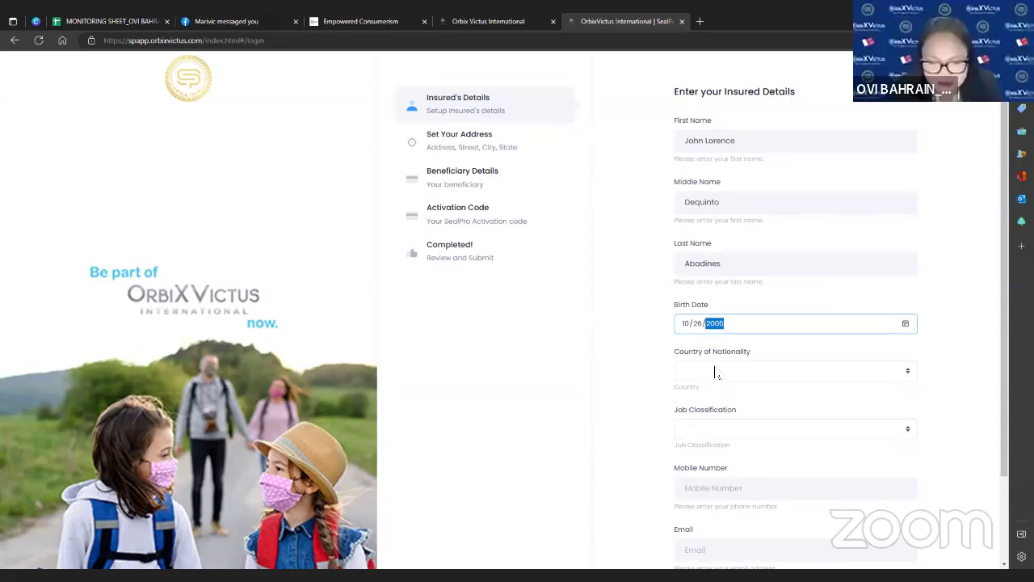
Step: Set nationality to Philippines and job classification to Duties with no manual Work
left_click(715, 372)
key("p")
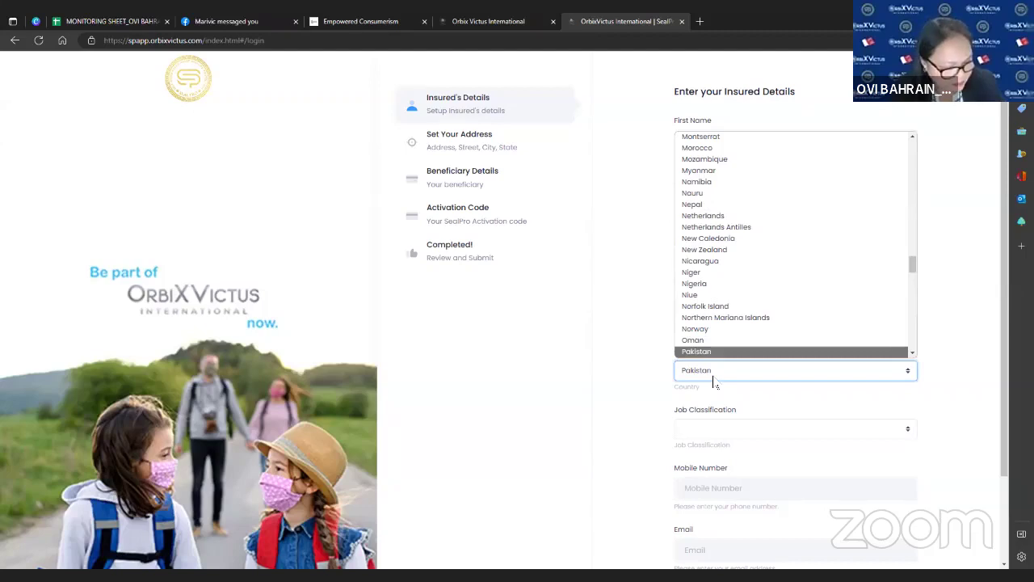
key("Return")
key("p")
key("h")
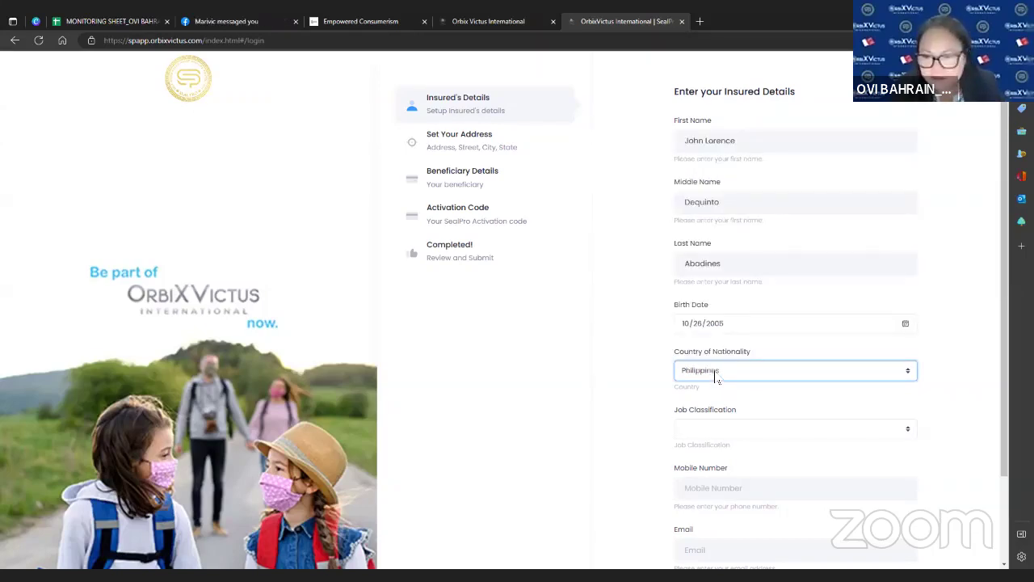
left_click(716, 377)
left_click(733, 424)
left_click(732, 431)
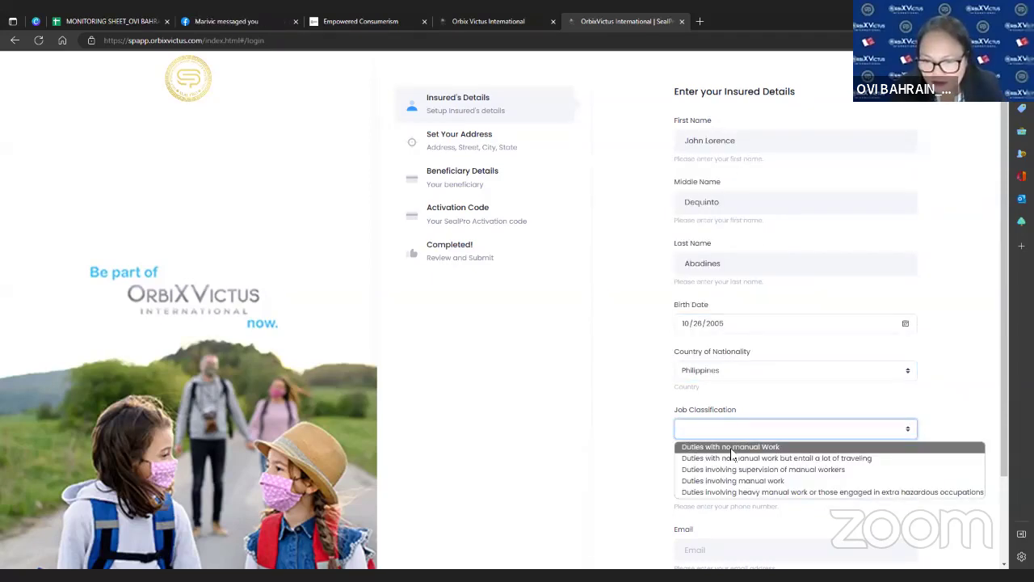
left_click(732, 450)
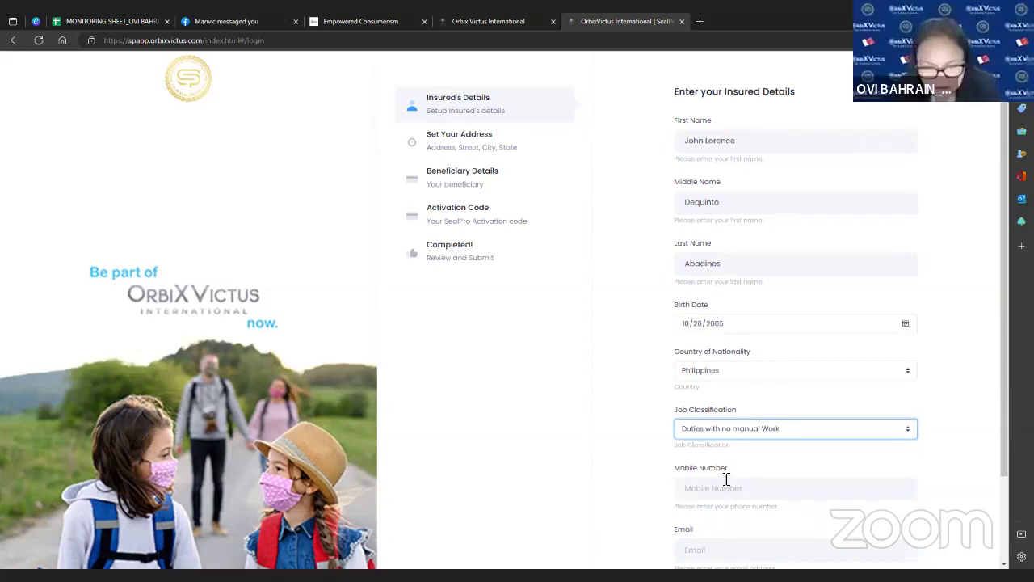
Step: Enter the insured's mobile number and e-mail address, then advance to the address step
left_click(735, 489)
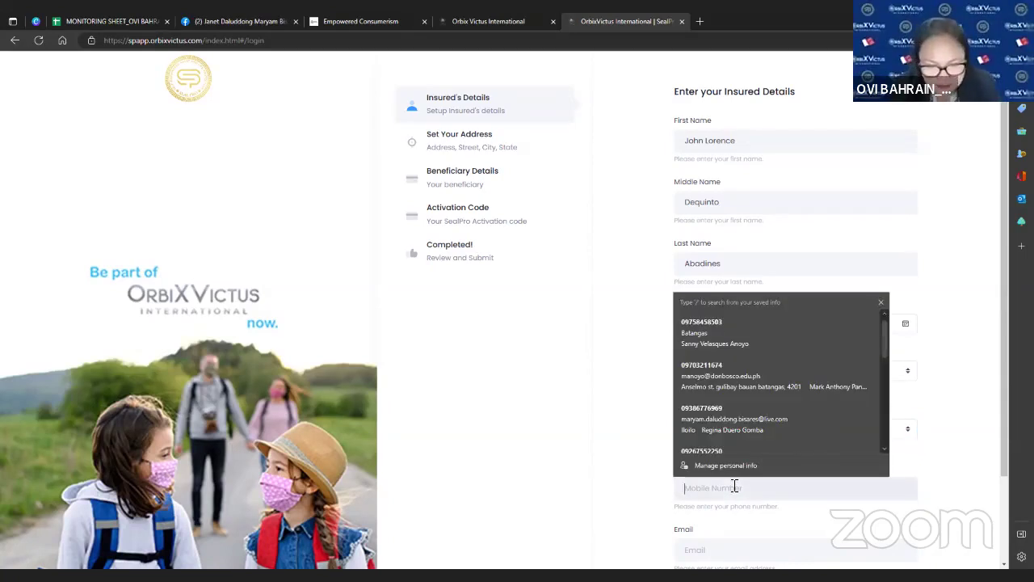
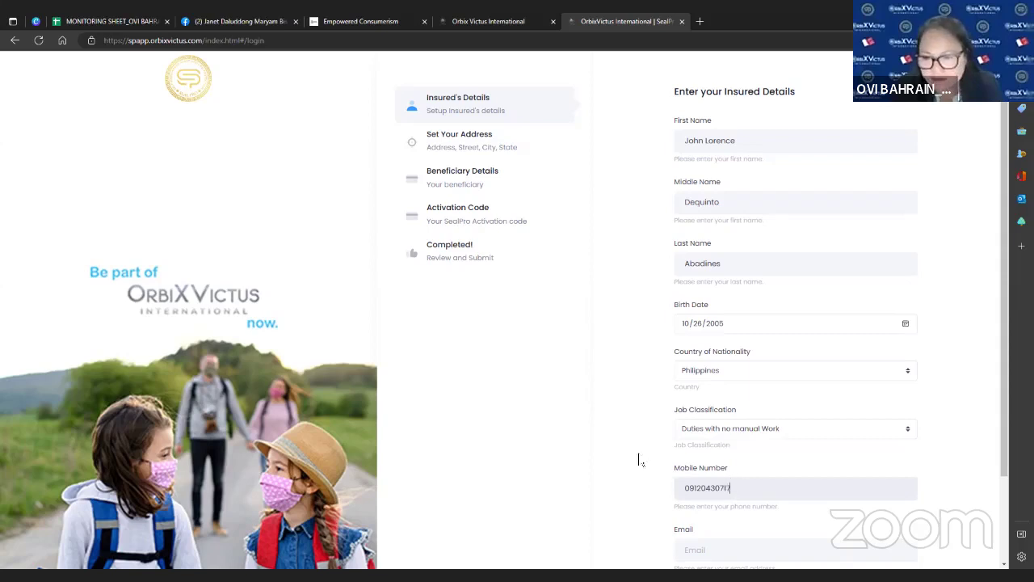
scroll(638, 461, "down", 1)
left_click(716, 474)
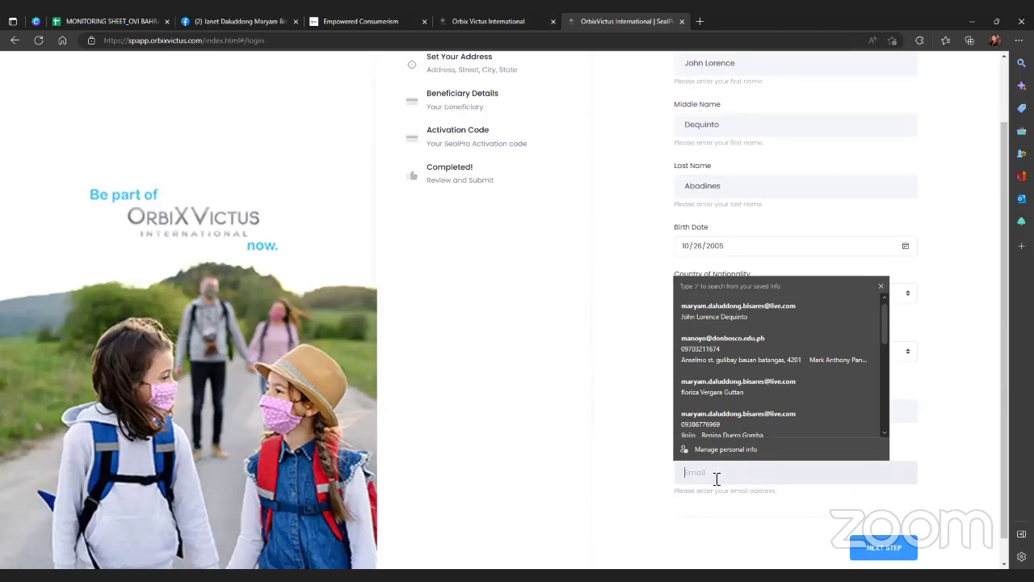
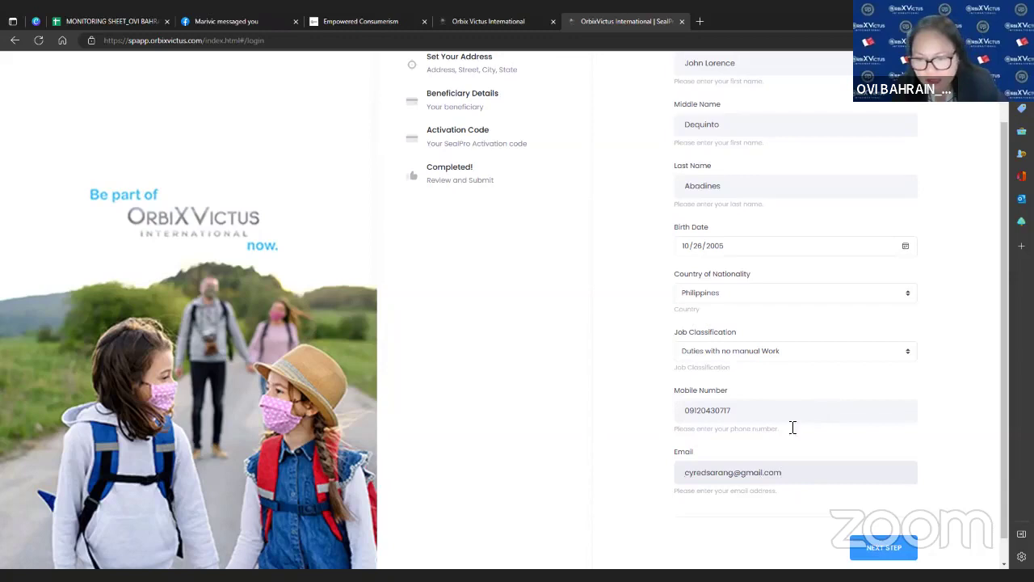
scroll(840, 509, "down", 1)
left_click(853, 524)
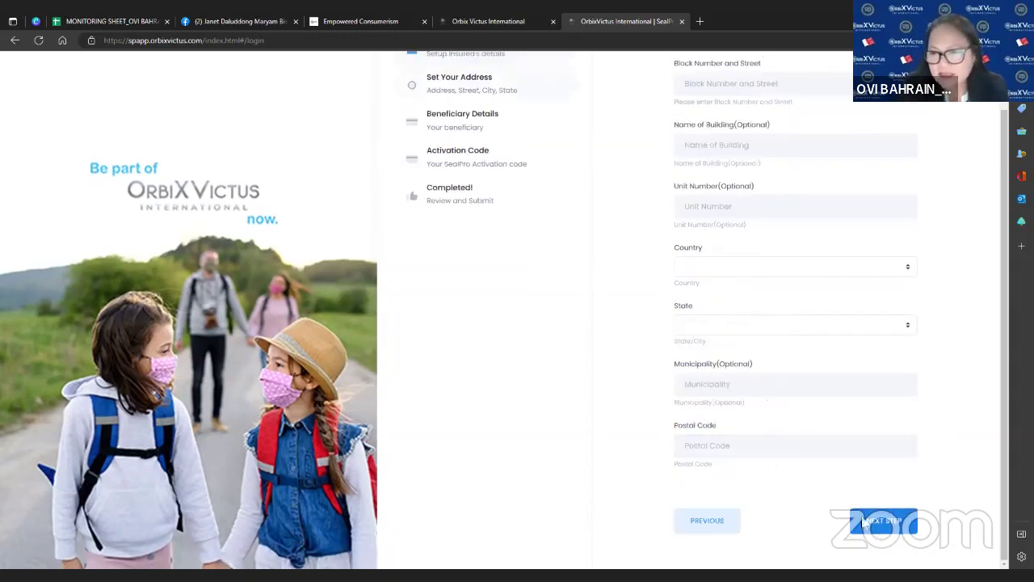
Step: Enter the insured's block number and street, accepting the spelling correction for the street name
scroll(702, 143, "up", 2)
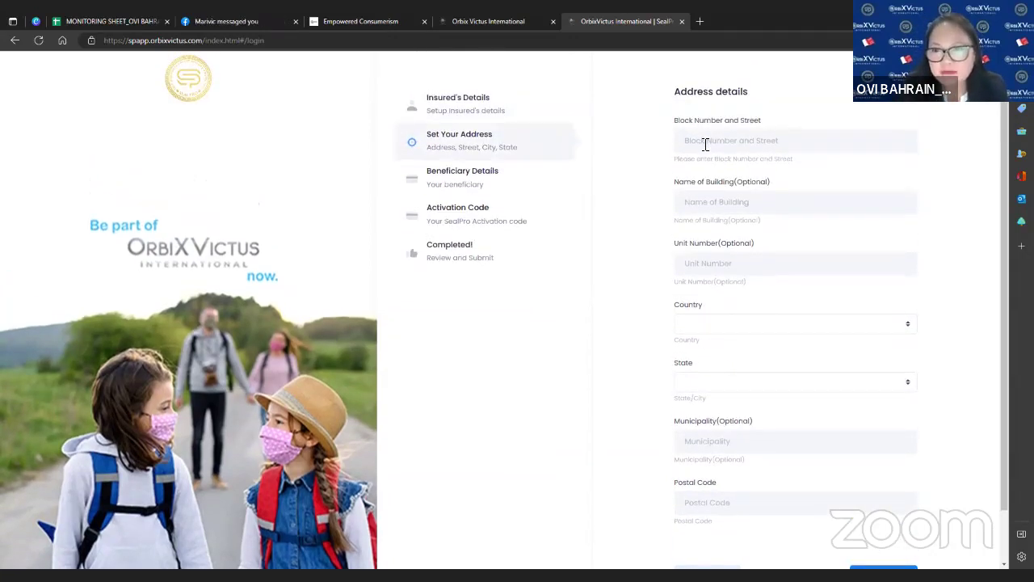
left_click(706, 143)
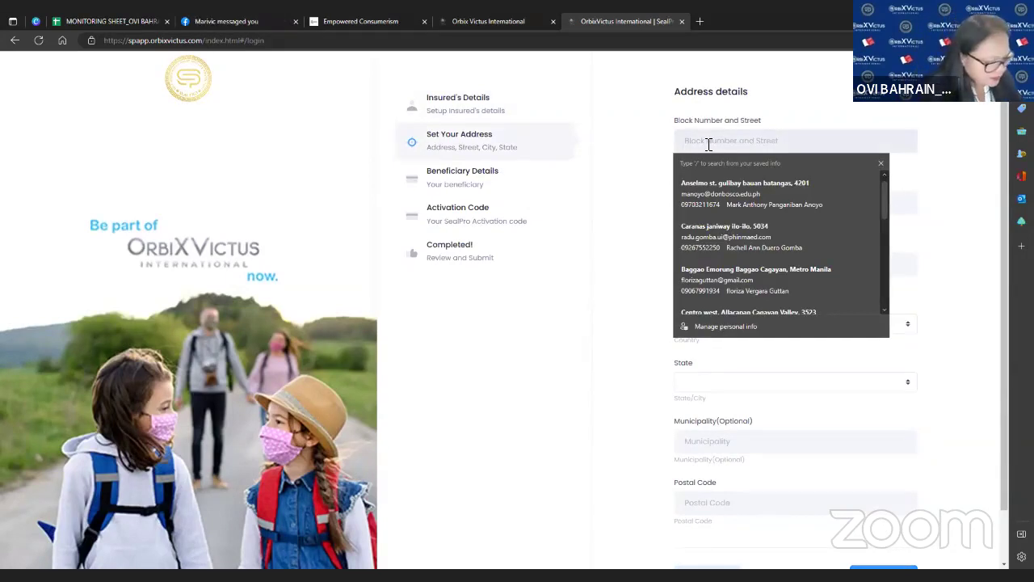
type("Felo")
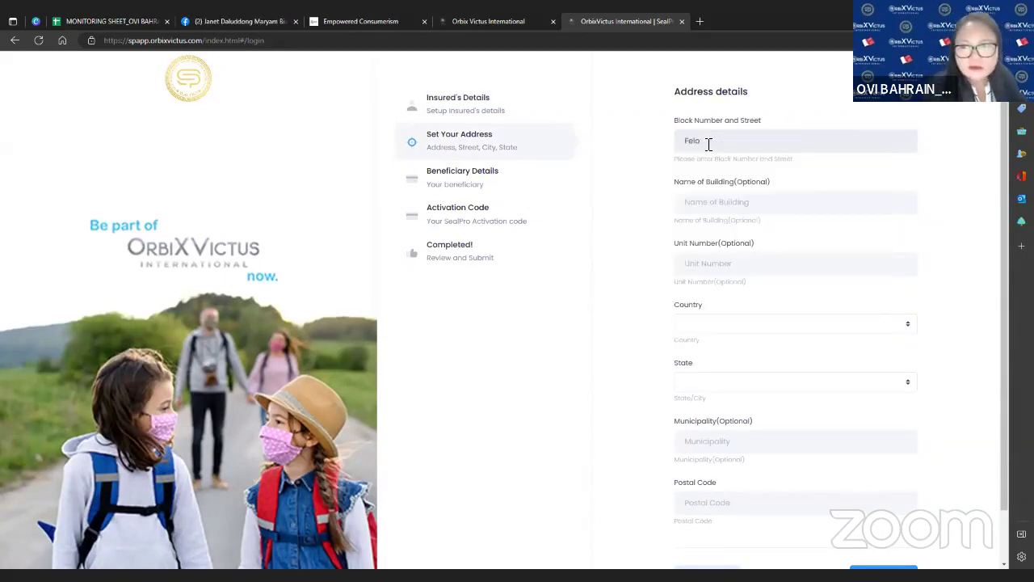
type("min")
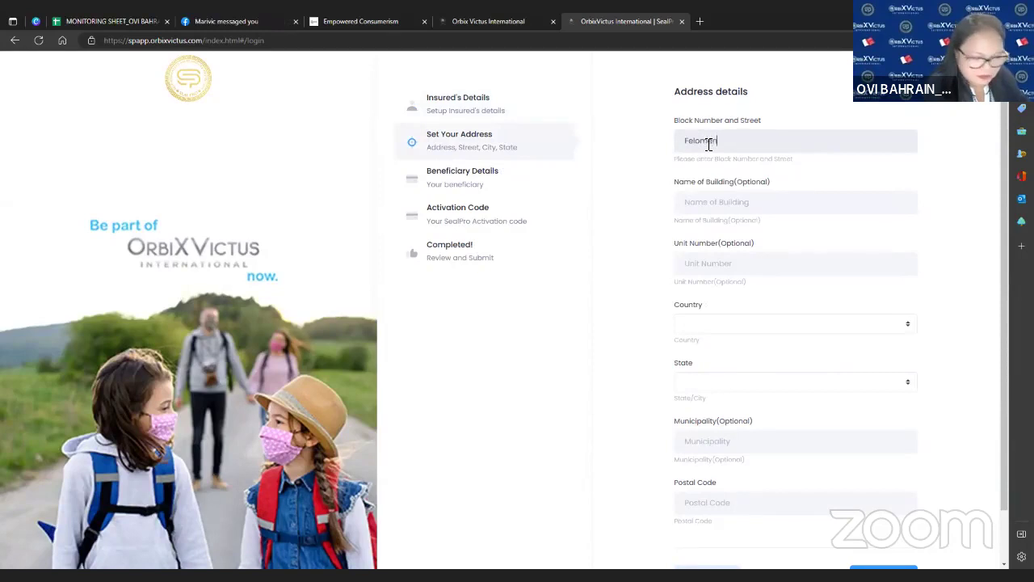
type("a")
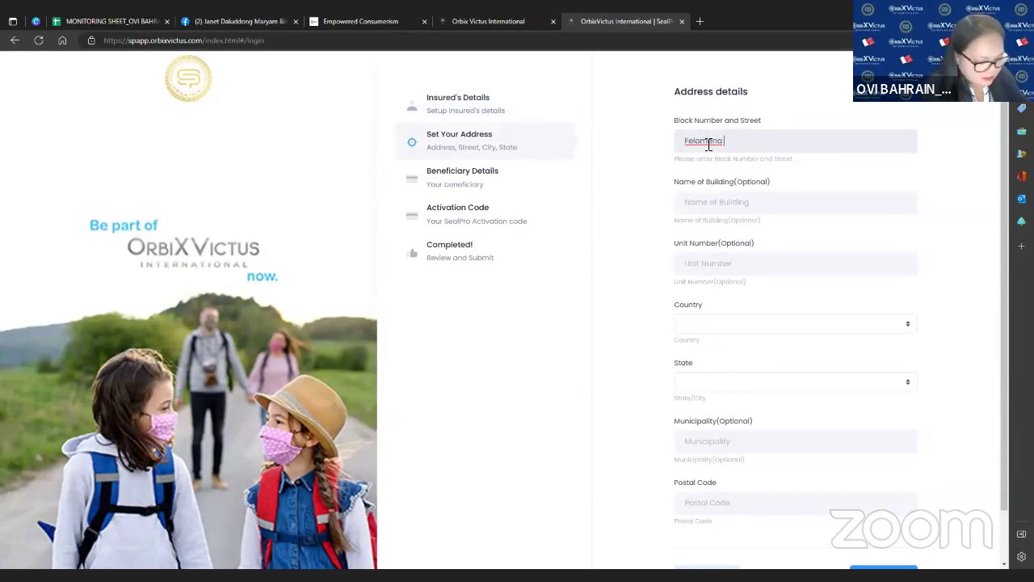
type(" brgy")
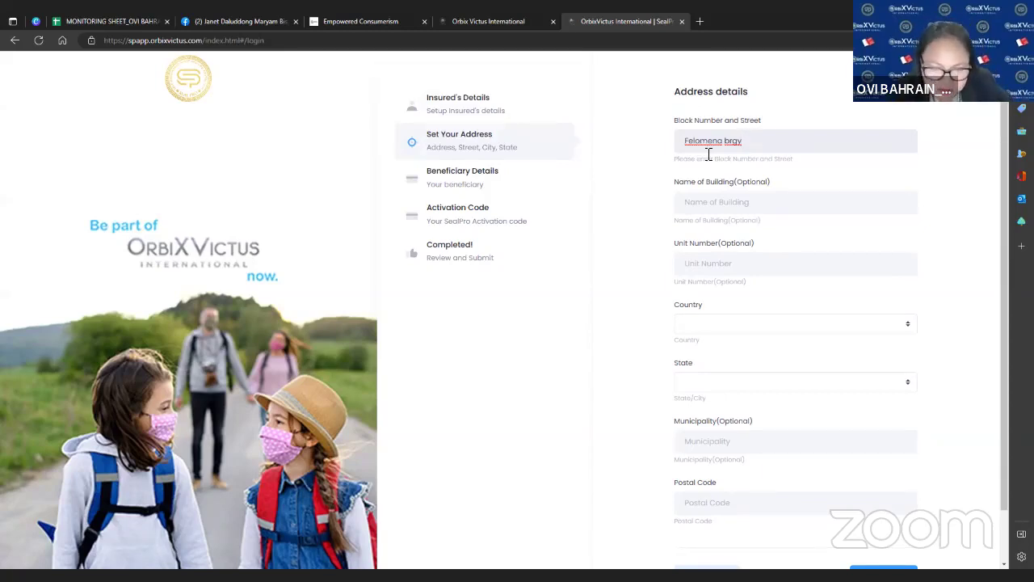
left_click(714, 142)
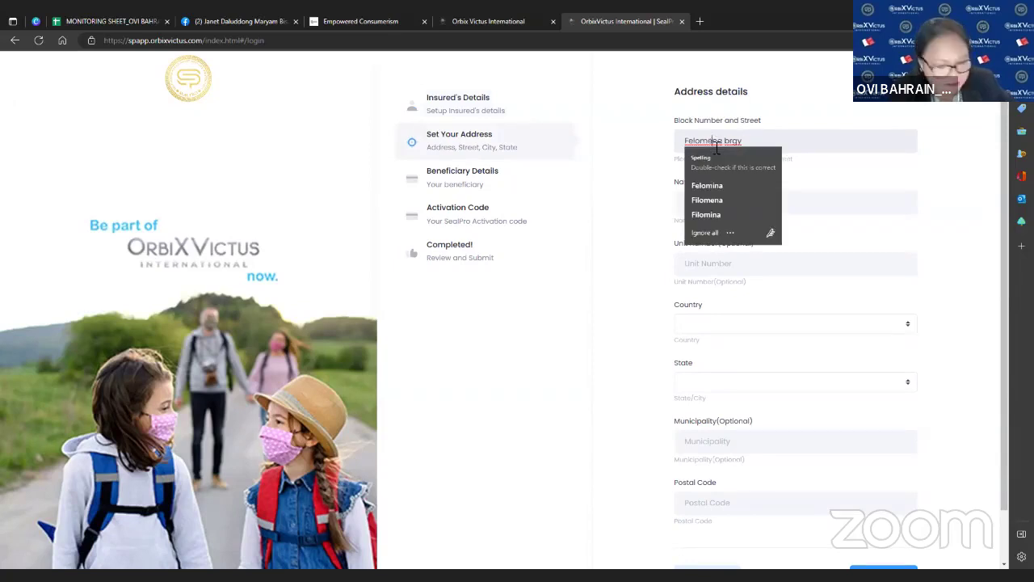
left_click(707, 185)
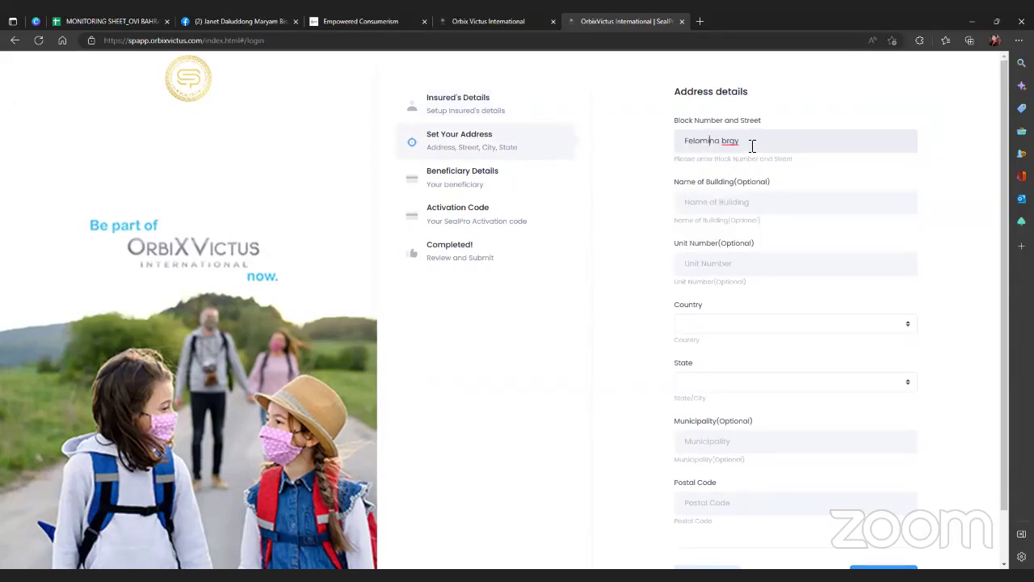
left_click(750, 146)
type("brg")
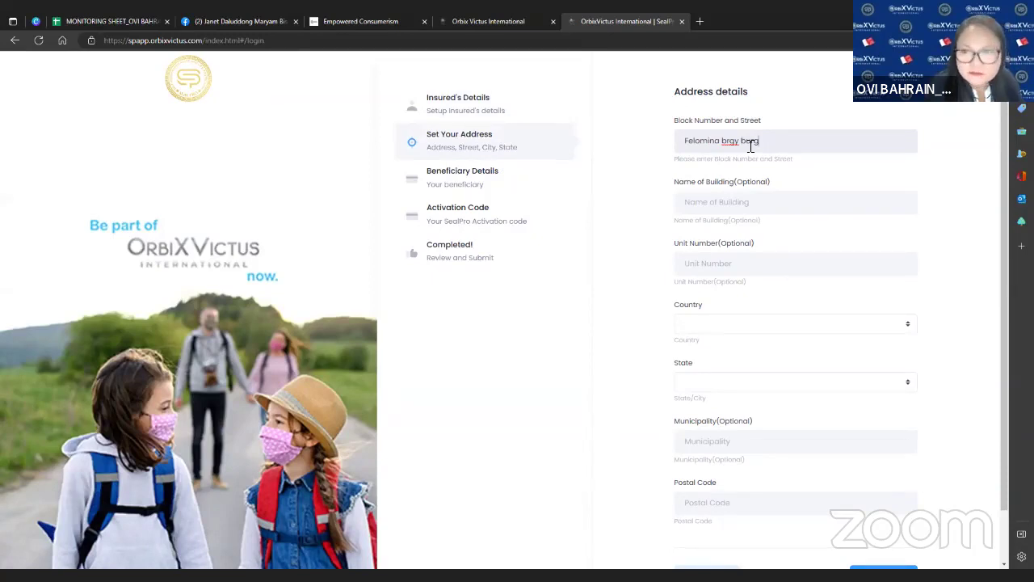
type("os")
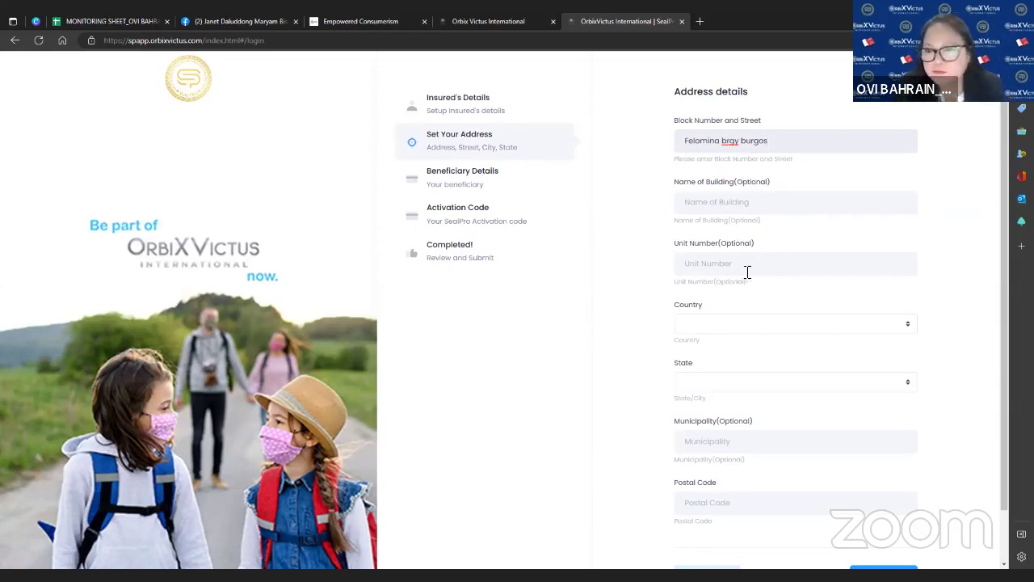
Step: Set the address country to Philippines and state to Negros Occidental
left_click(735, 325)
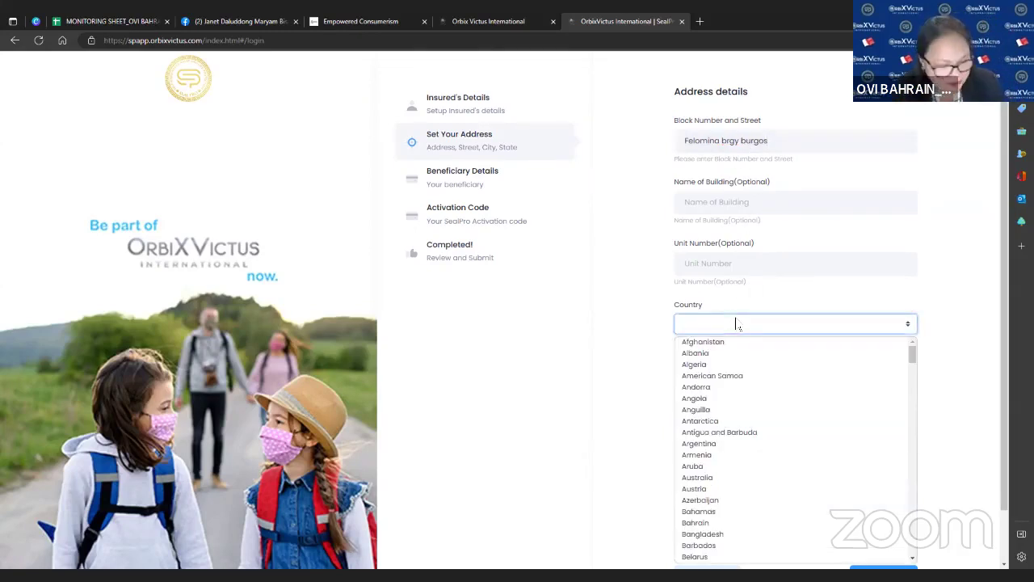
type("ph")
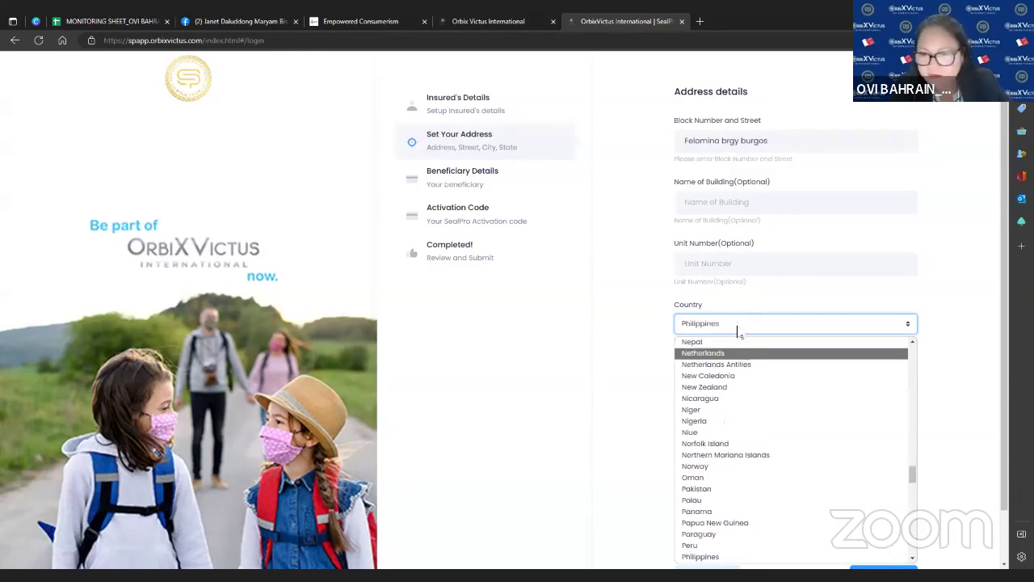
key("Return")
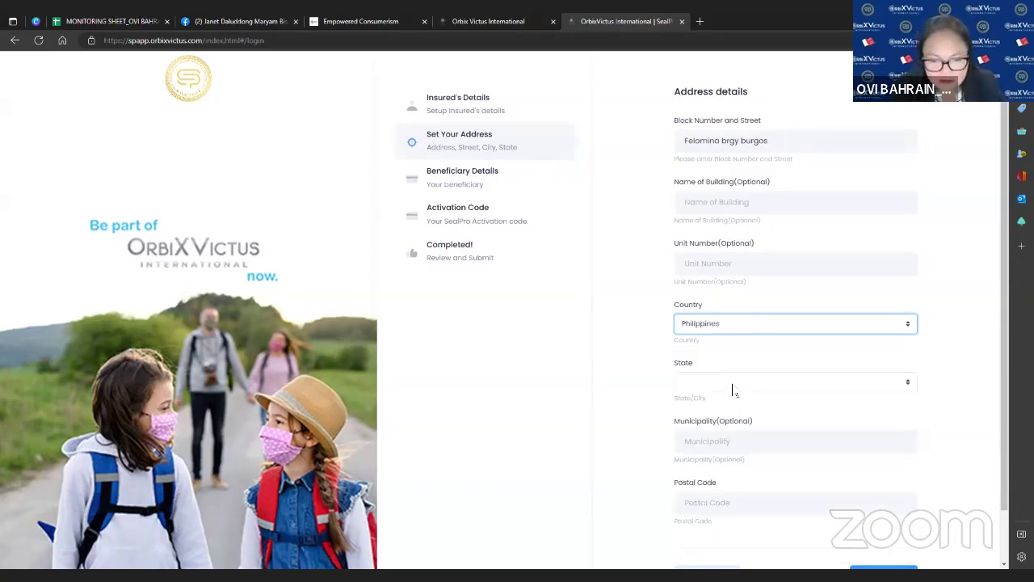
left_click(734, 391)
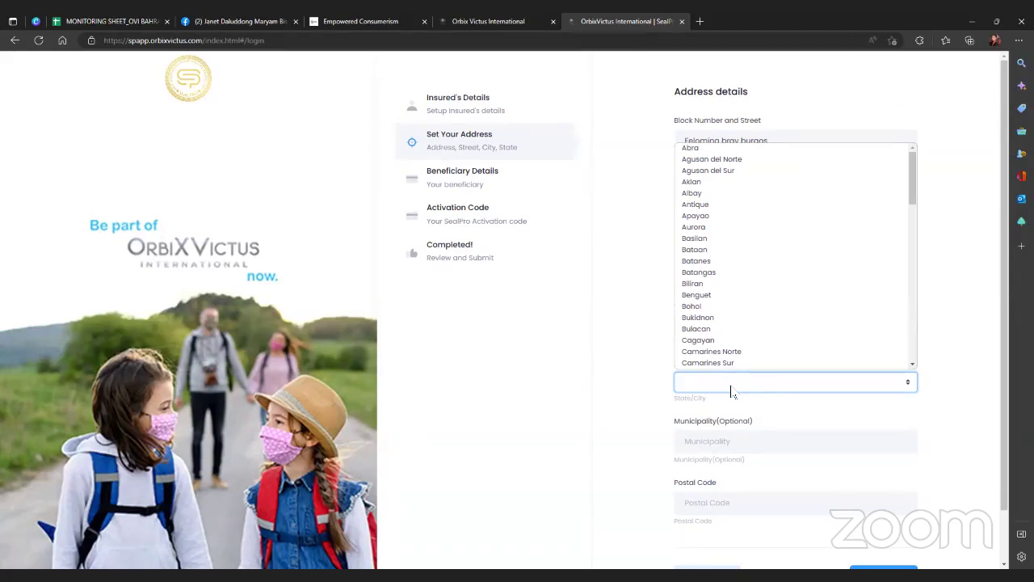
key("n")
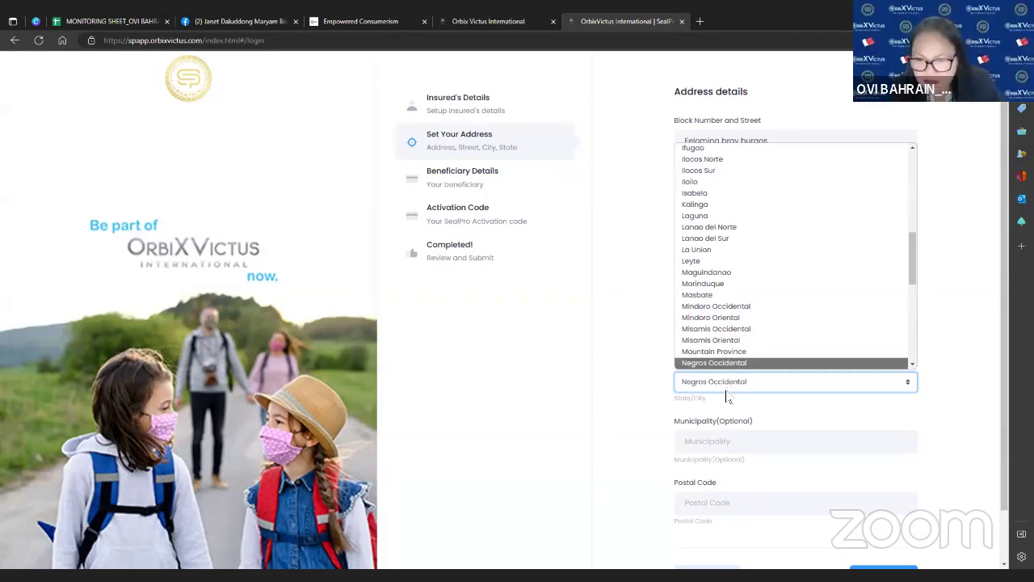
left_click(729, 394)
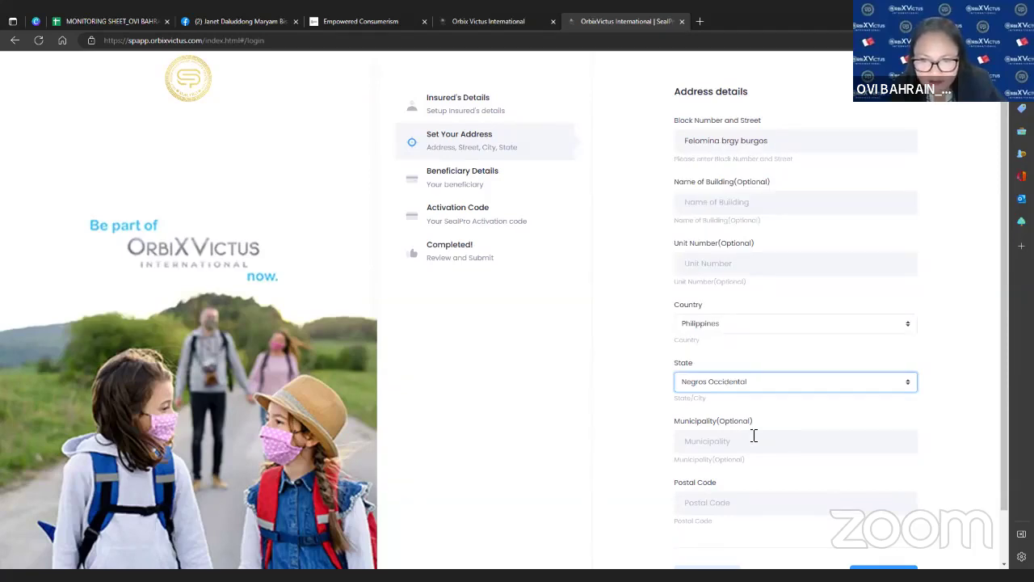
Step: Enter the postal code and continue to the beneficiary details step
scroll(773, 415, "down", 1)
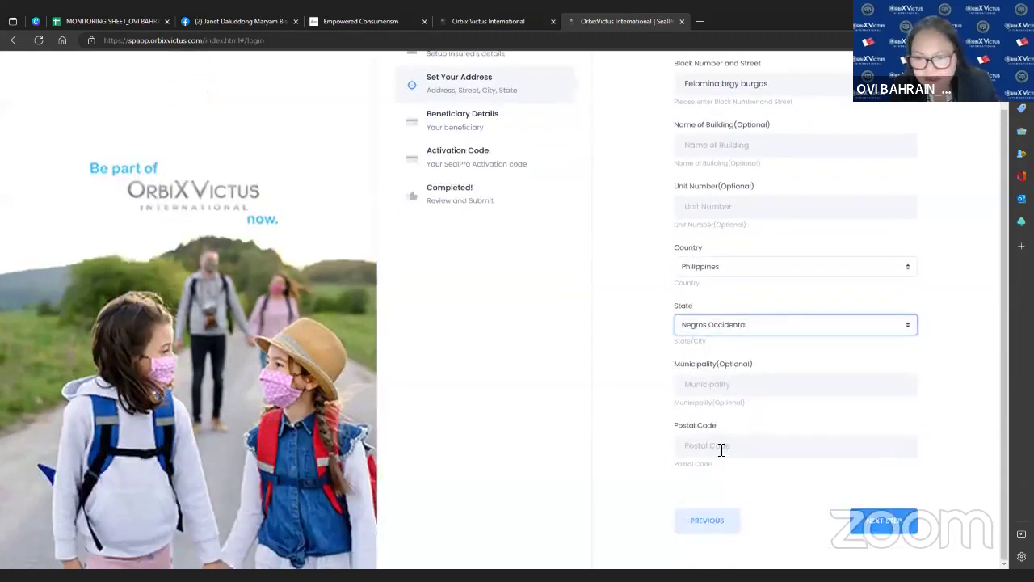
left_click(722, 448)
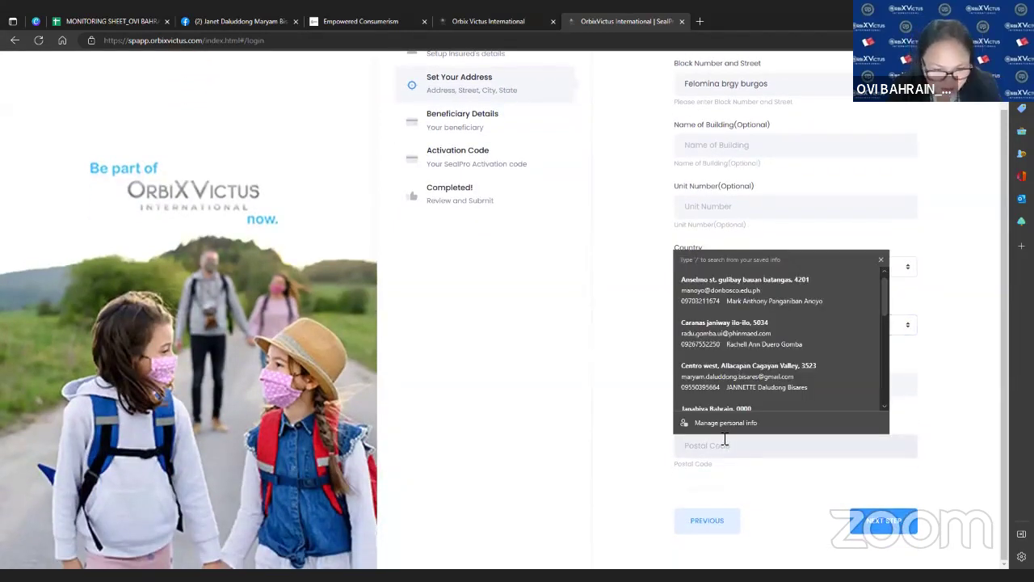
type("5121")
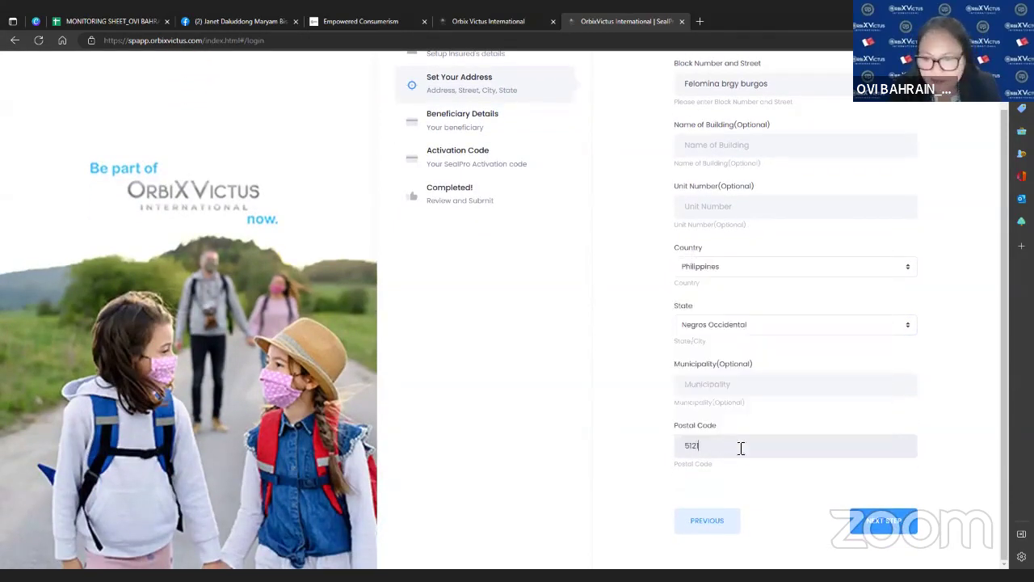
left_click(855, 522)
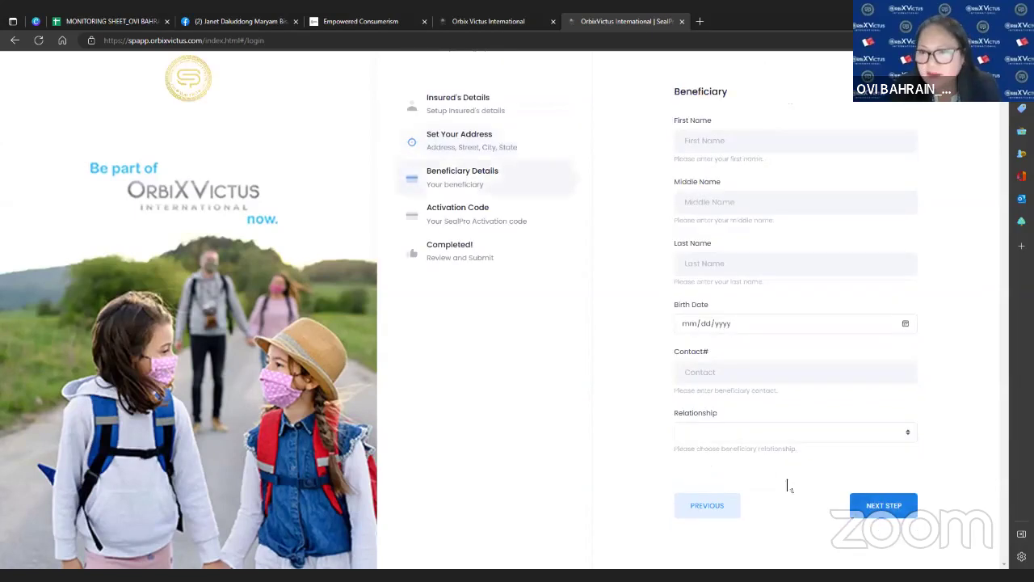
Step: Enter the beneficiary's first name, drop the middle name's extra letter, and add the surname
left_click(724, 141)
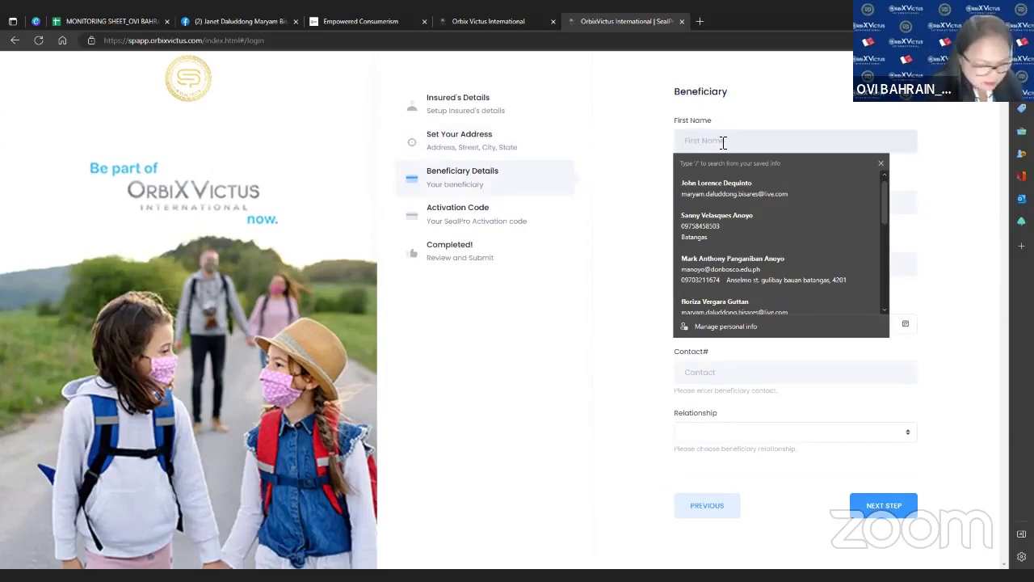
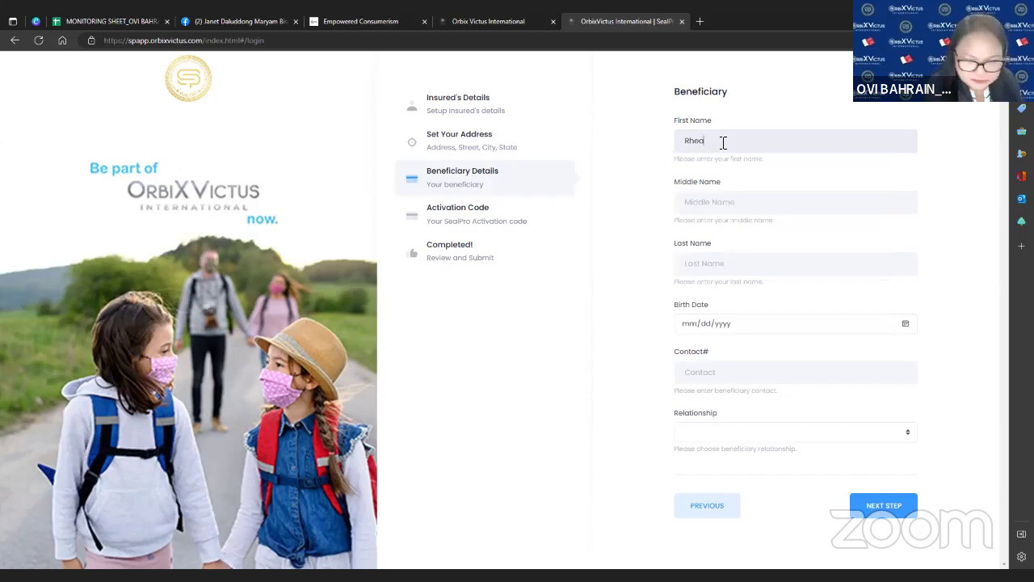
key("Tab")
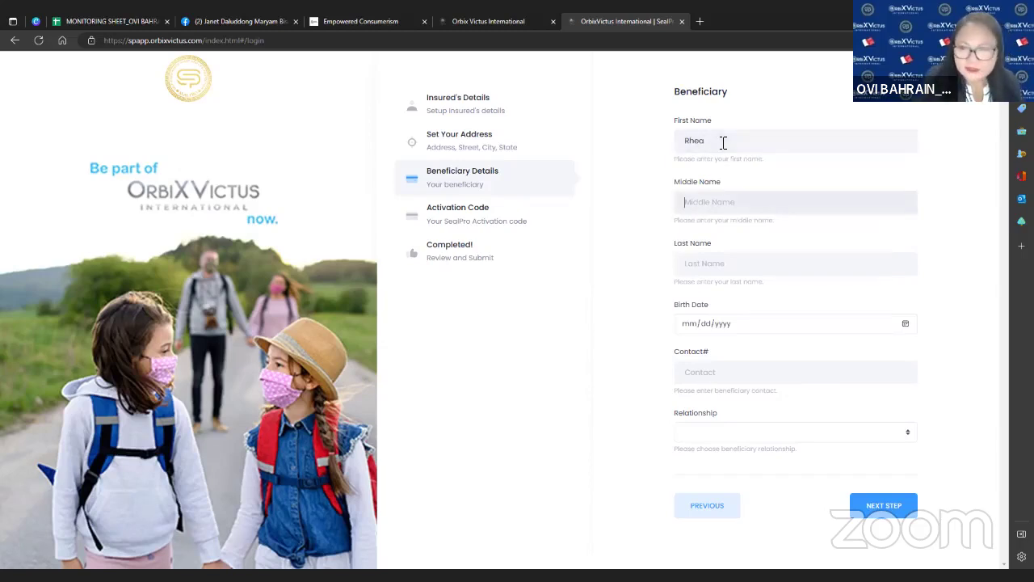
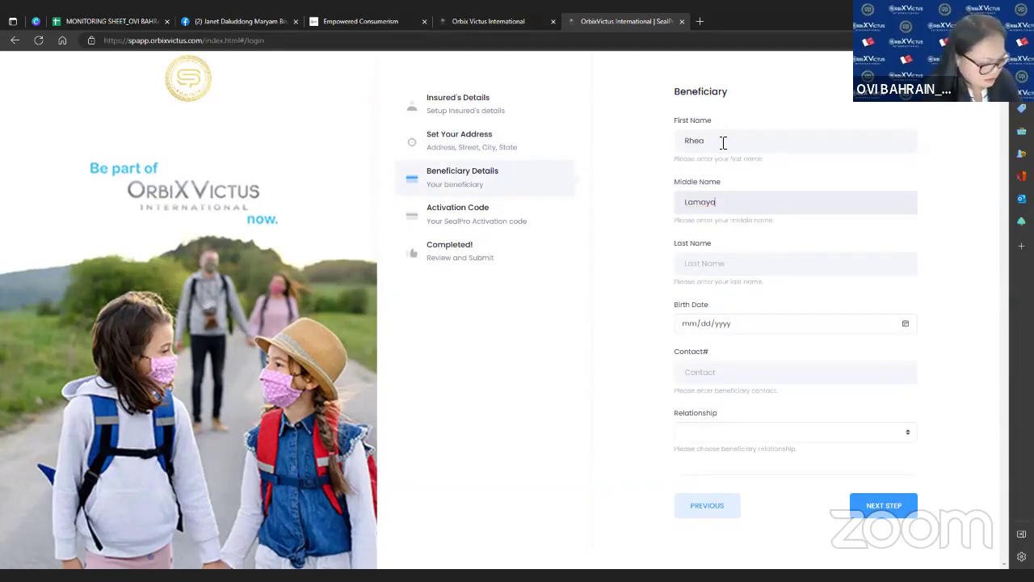
key("Tab")
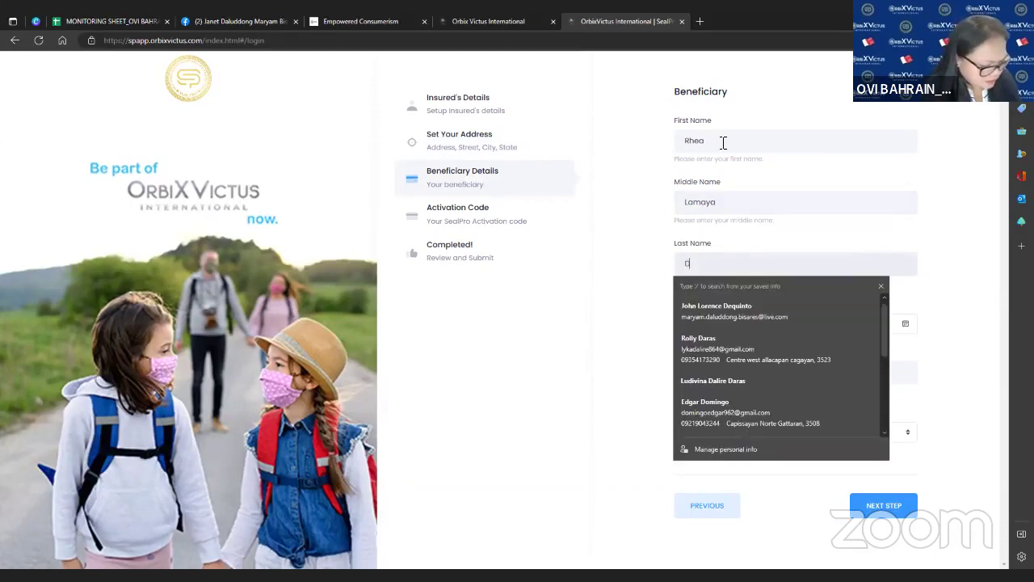
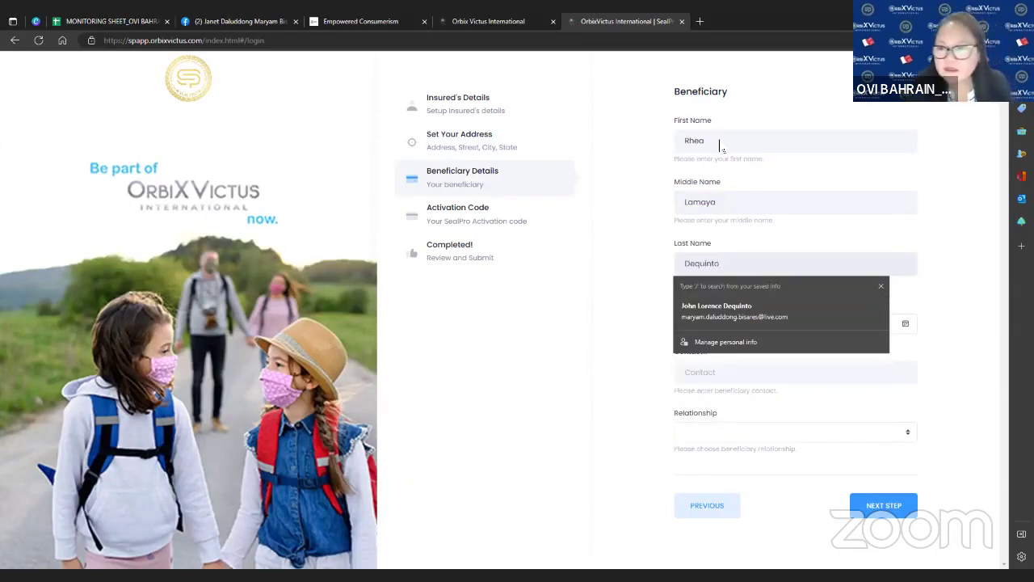
left_click(621, 381)
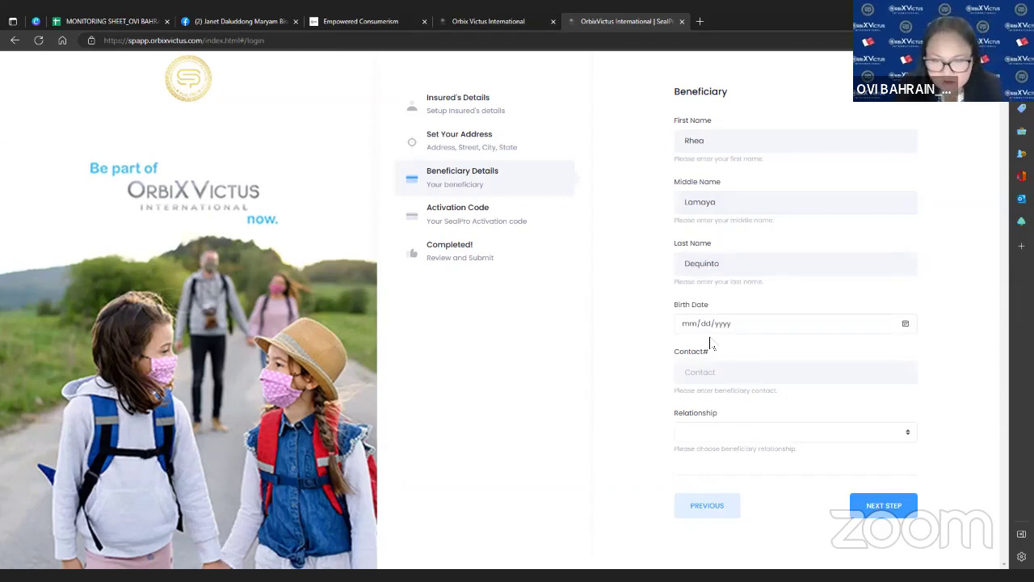
left_click(687, 330)
type("0")
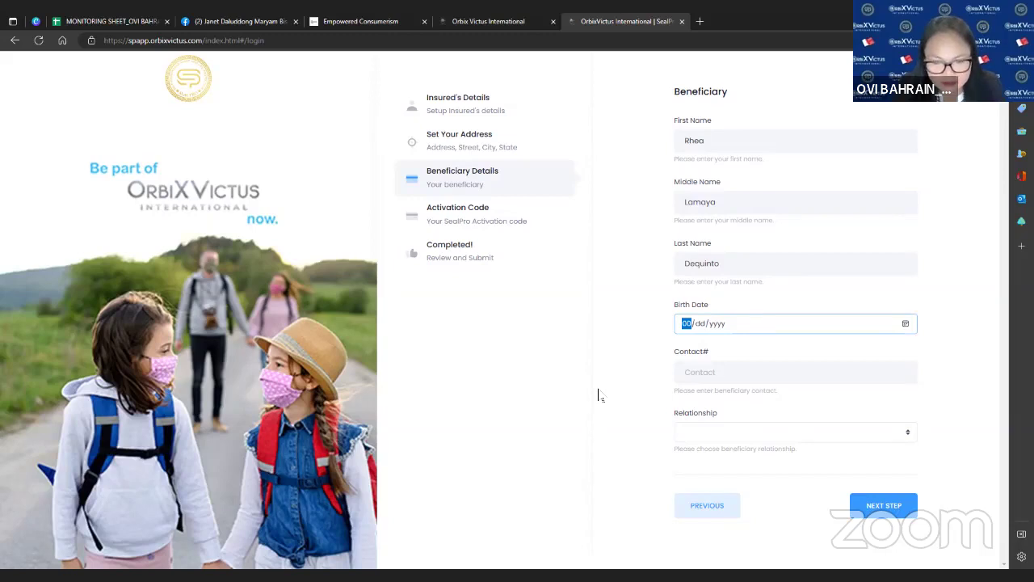
type("4")
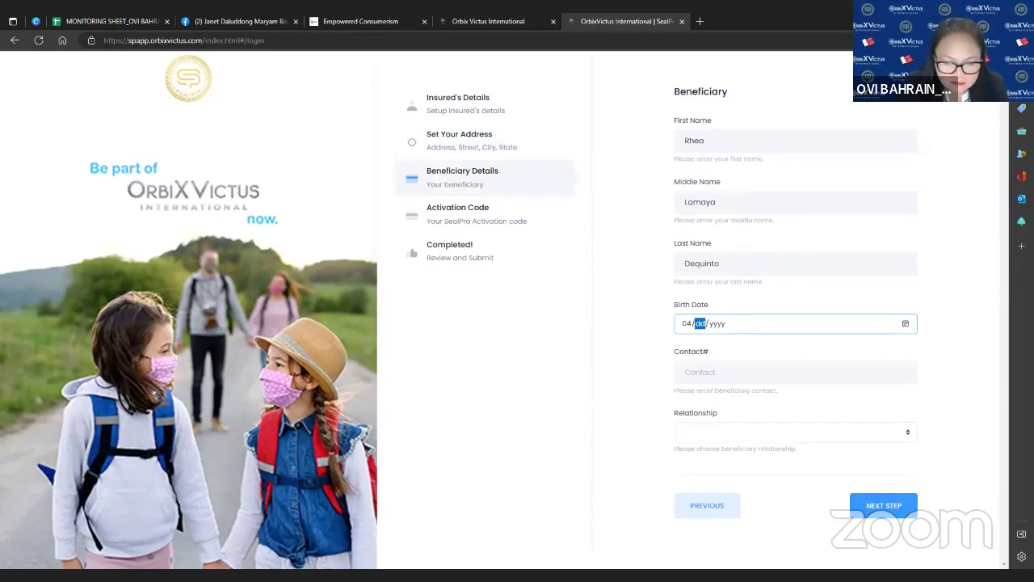
type("28/")
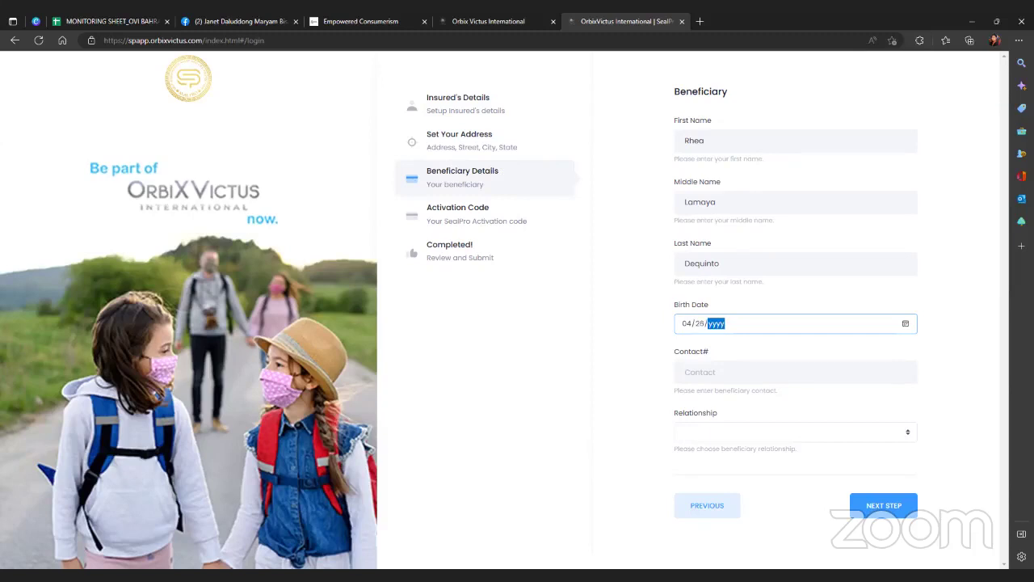
type("1986")
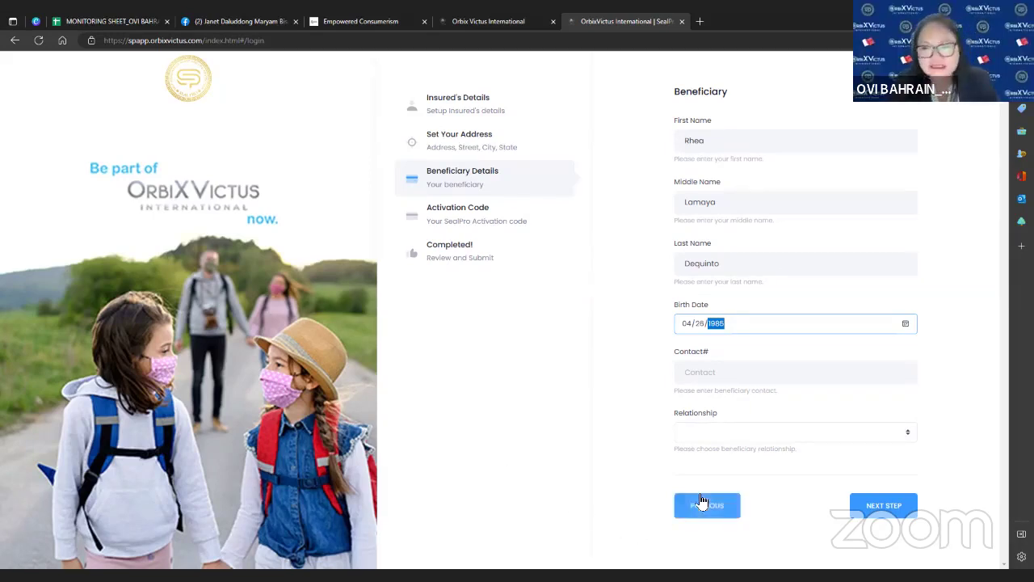
Step: Choose Parent as the beneficiary's relationship and continue to the Activation Code step
left_click(727, 435)
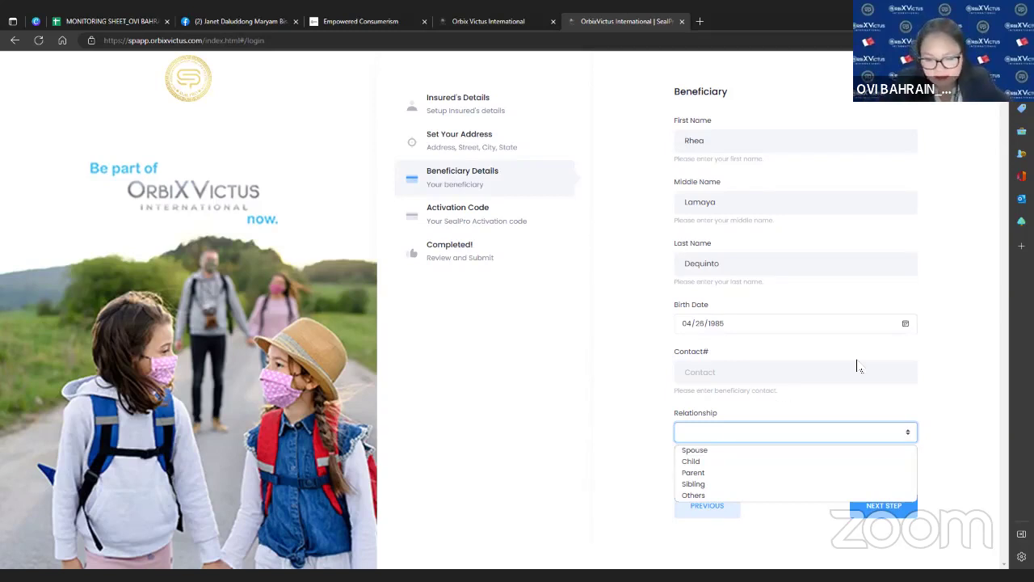
key("Down")
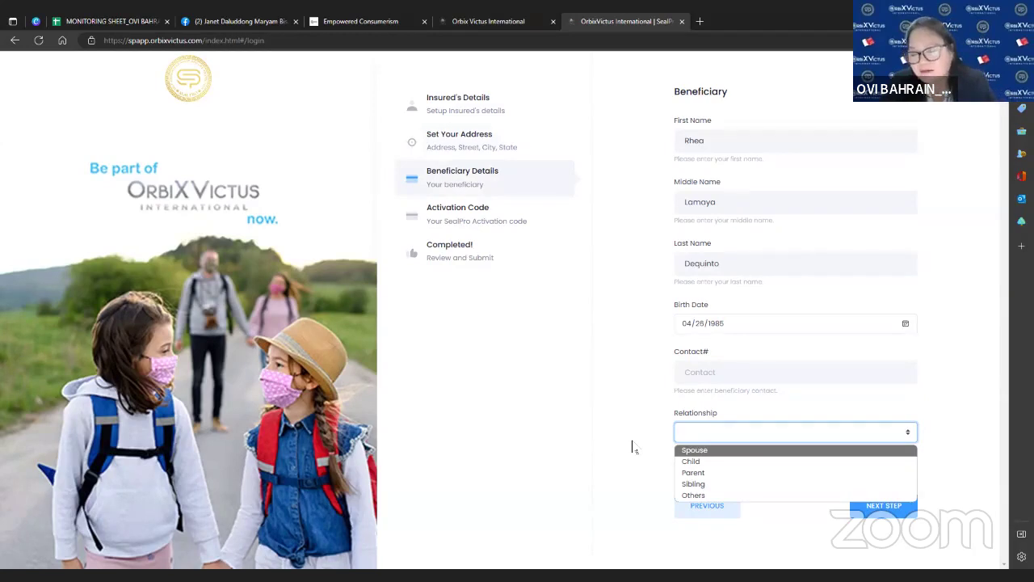
left_click(691, 474)
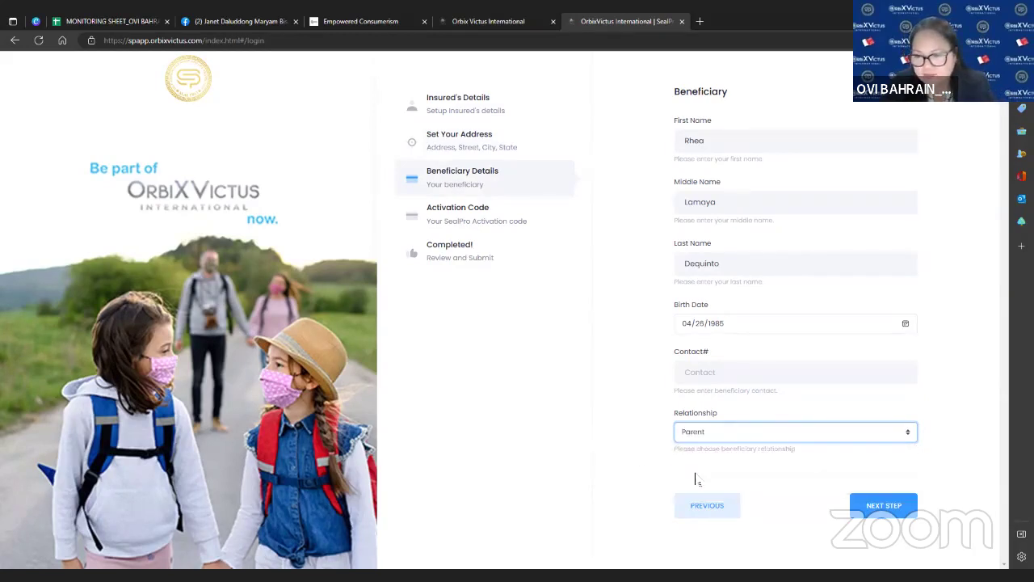
left_click(859, 506)
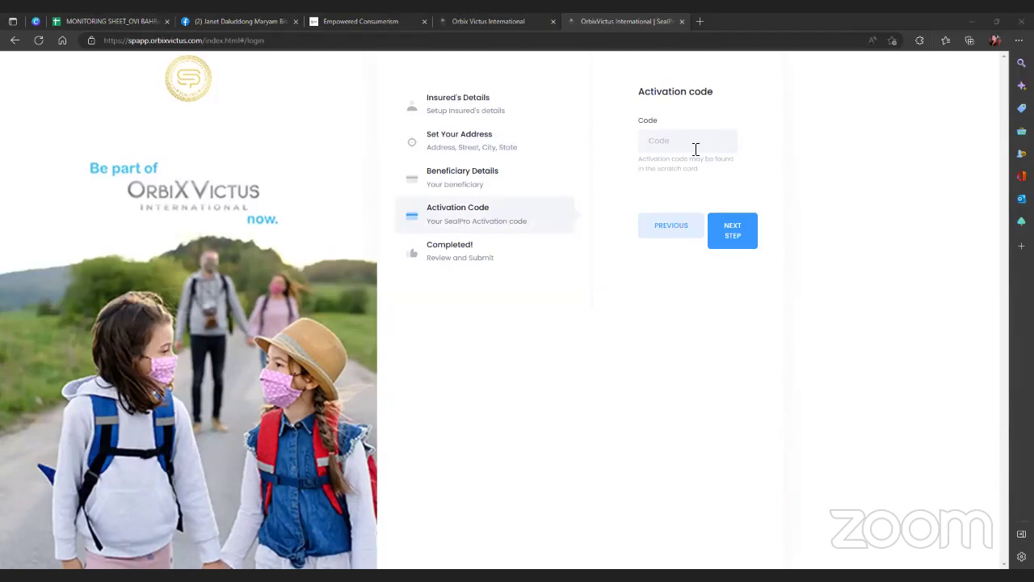
Step: Enter the SealPro activation code from the scratch card and advance to Review and Submit
left_click(694, 144)
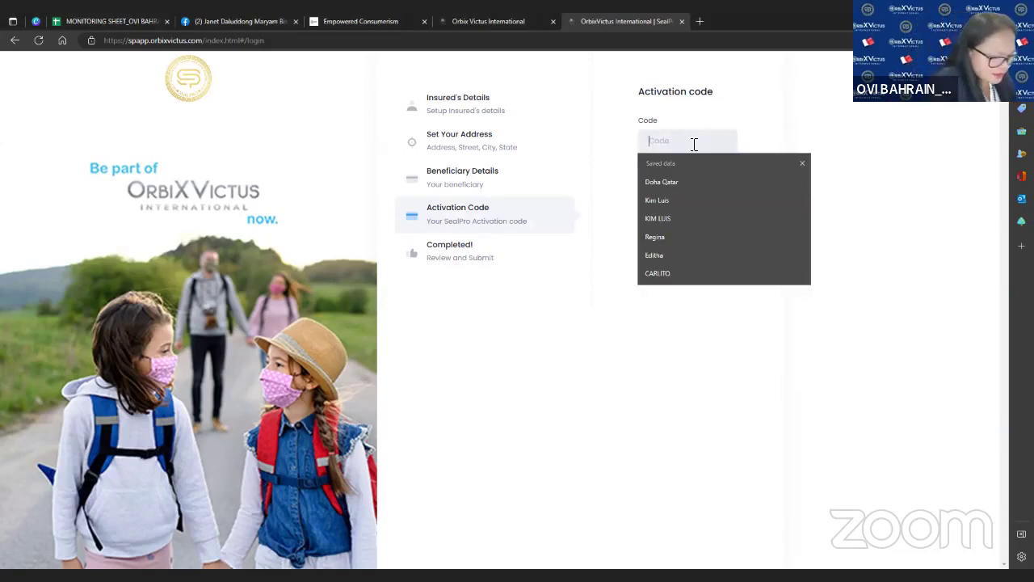
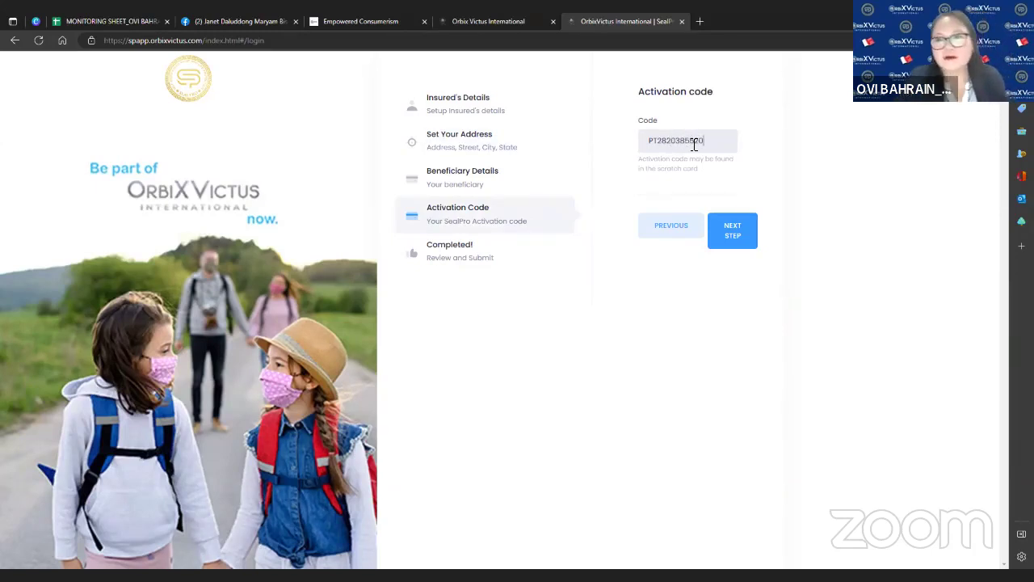
left_click(740, 236)
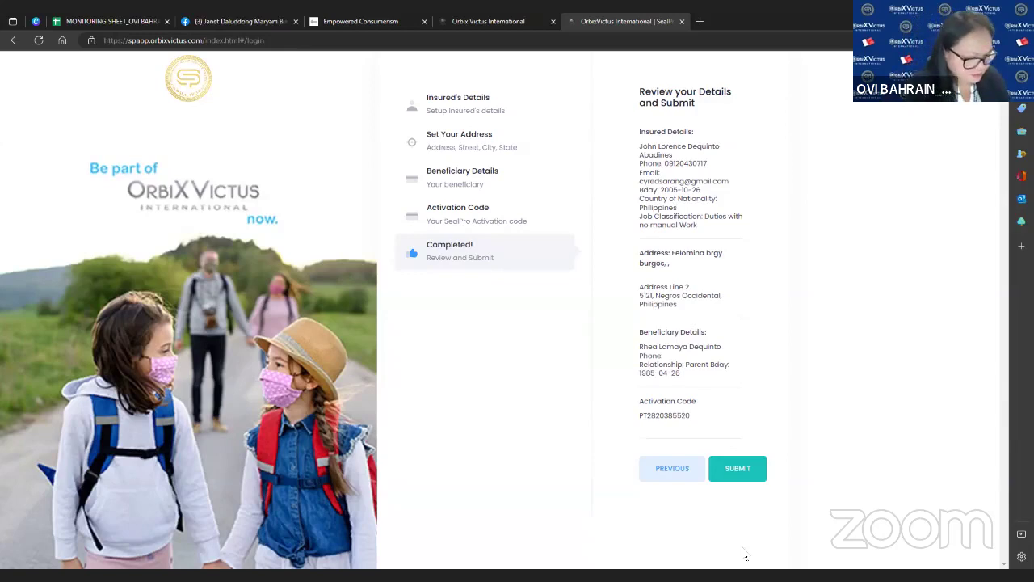
Step: Submit the activation, dismiss the error, and go back to Beneficiary Details
left_click(734, 471)
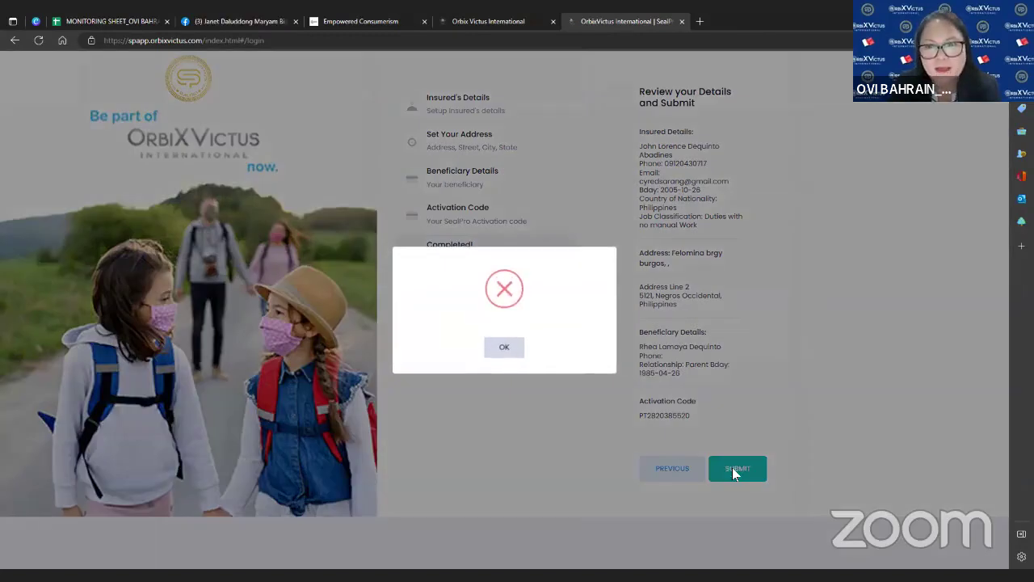
left_click(508, 353)
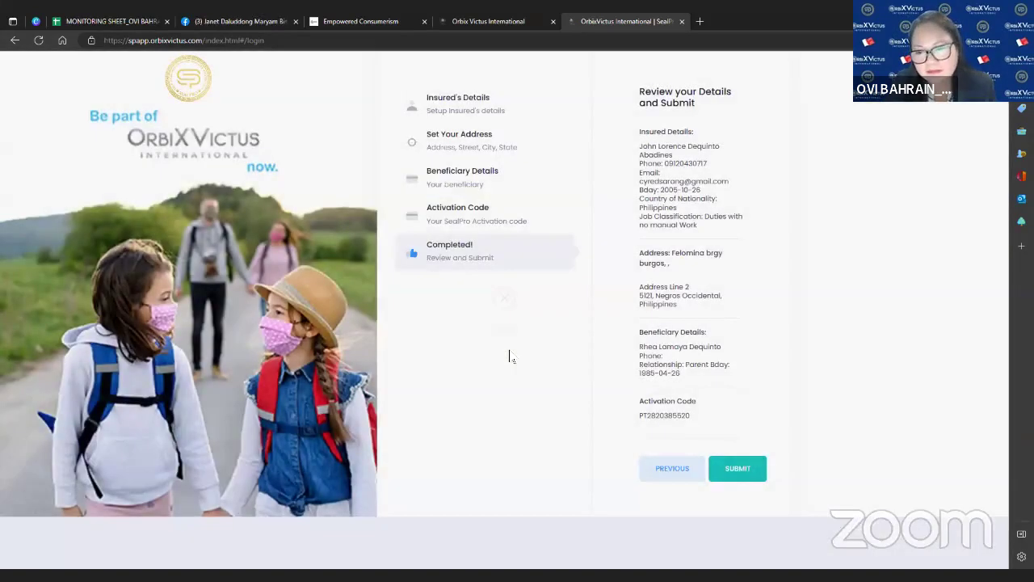
left_click(678, 479)
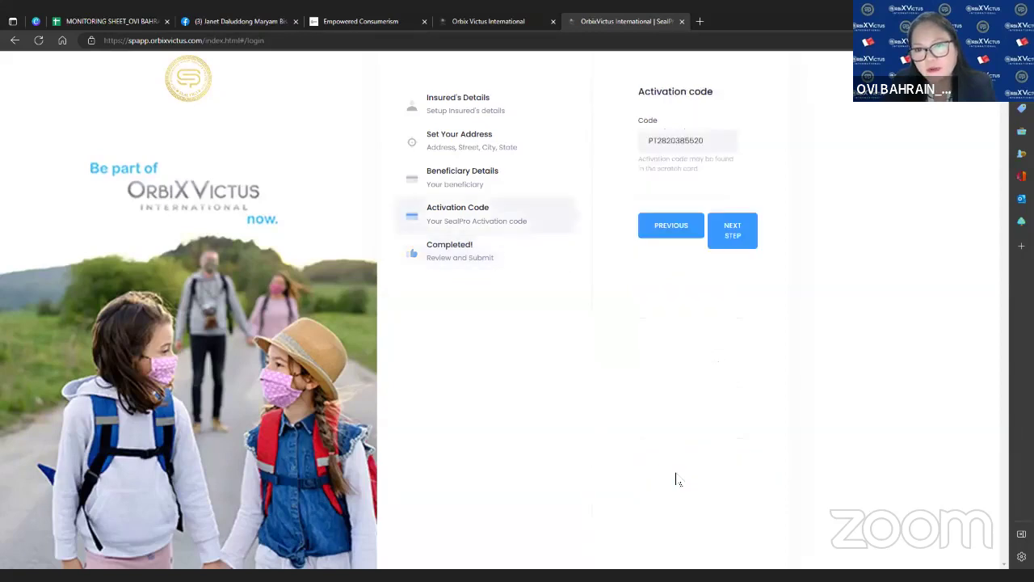
left_click(681, 238)
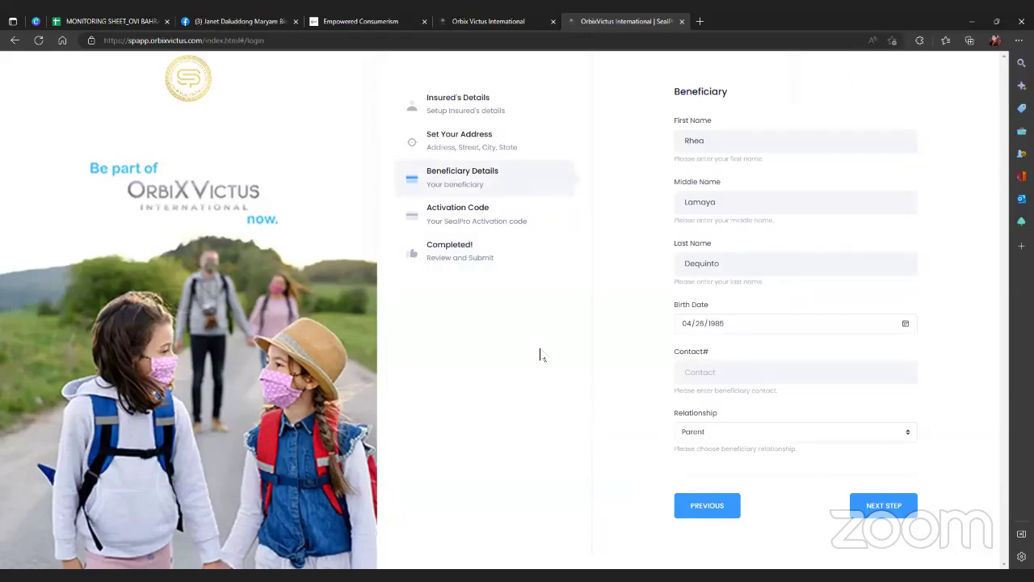
Step: Replace the beneficiary's middle name with its longer saved autofill spelling
left_click(723, 208)
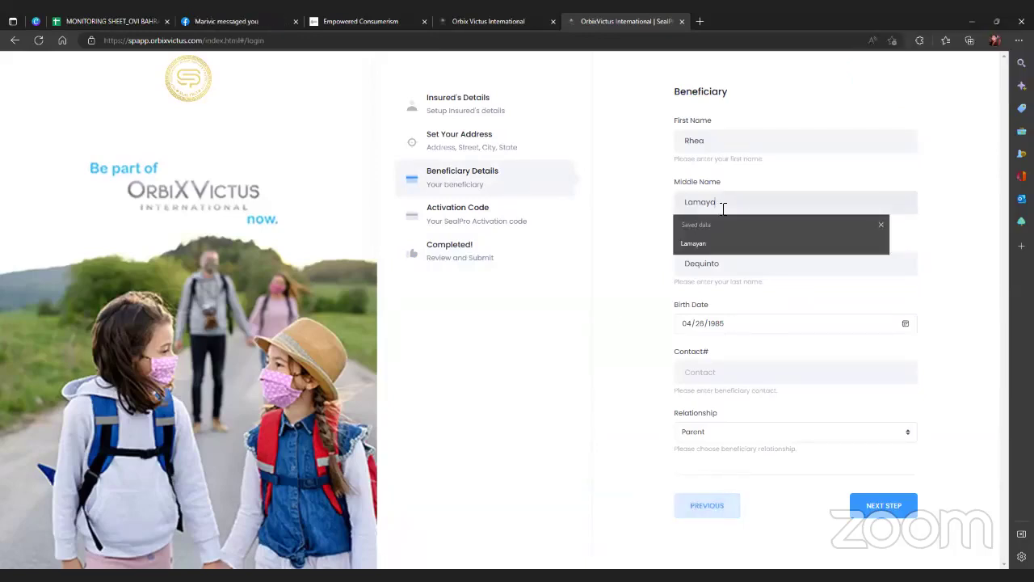
left_click(695, 244)
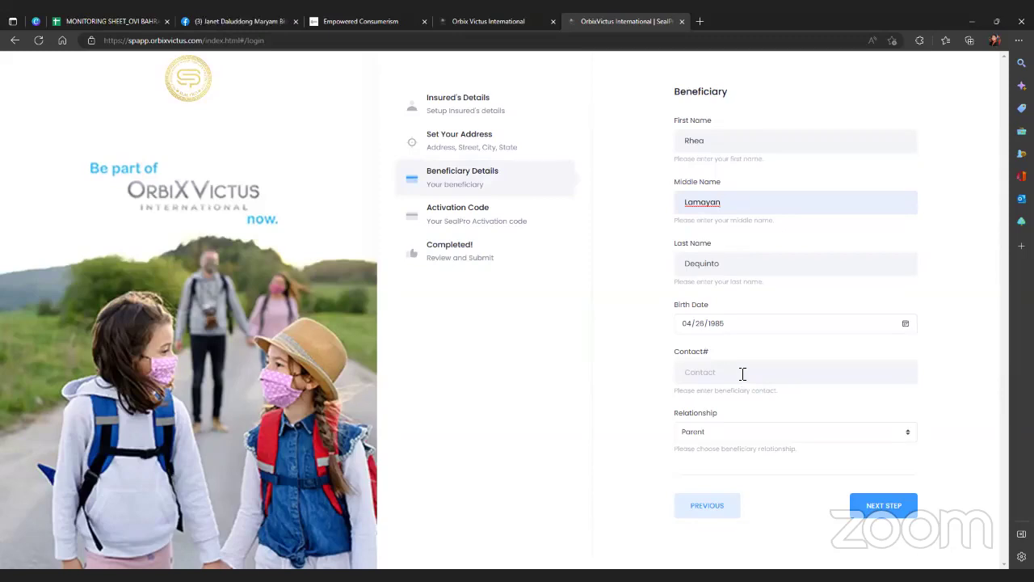
Step: Enter the beneficiary's contact number, correcting the mistyped digits
left_click(743, 373)
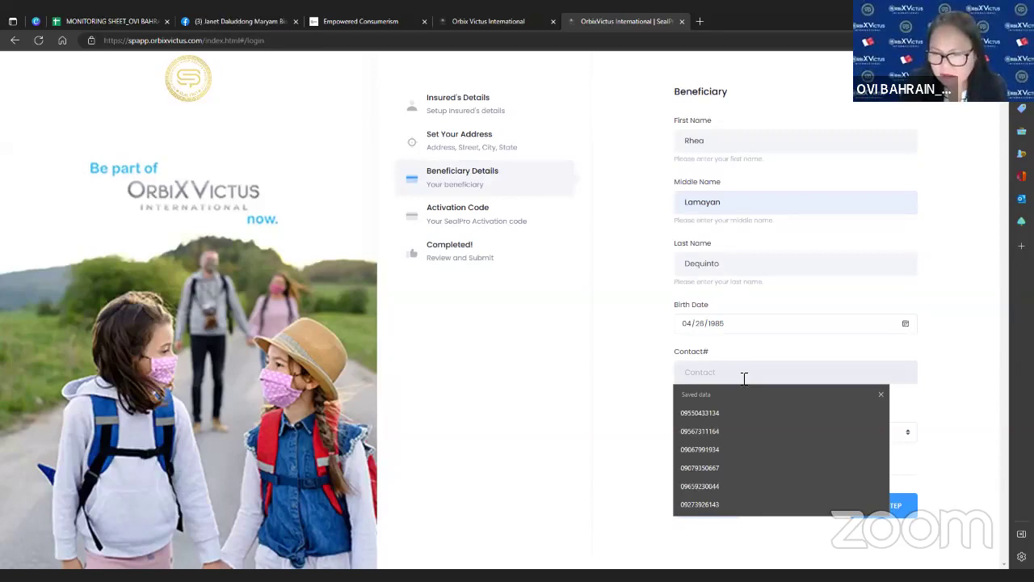
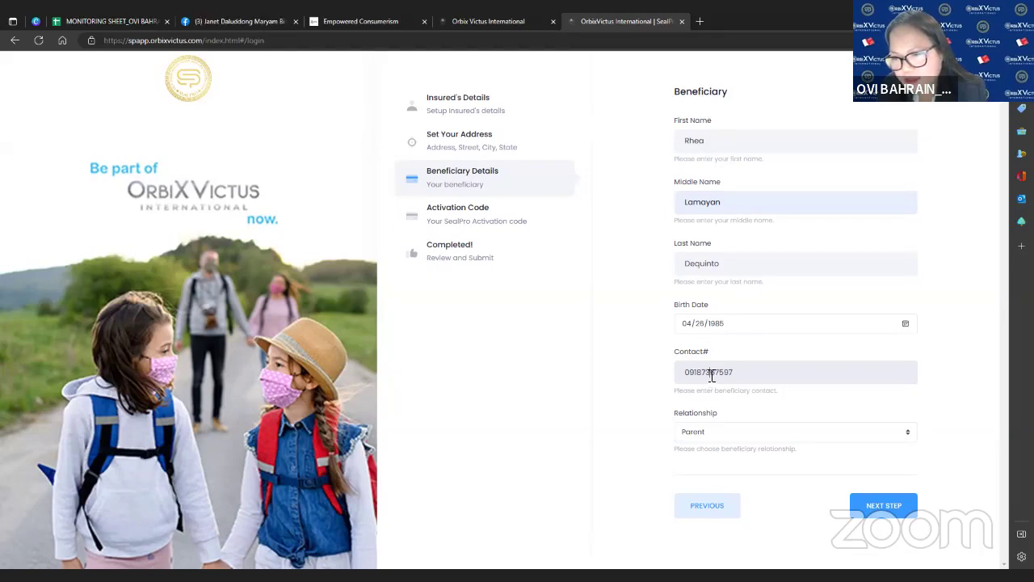
Step: Advance through Activation Code and Review, then submit; the form is rejected for the insured's age
left_click(867, 508)
left_click(735, 236)
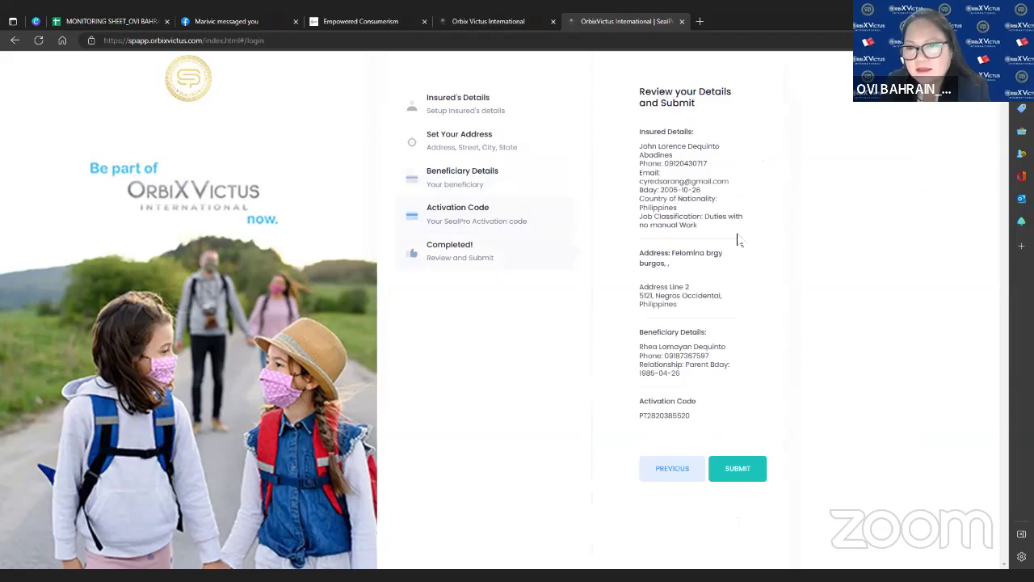
left_click(753, 478)
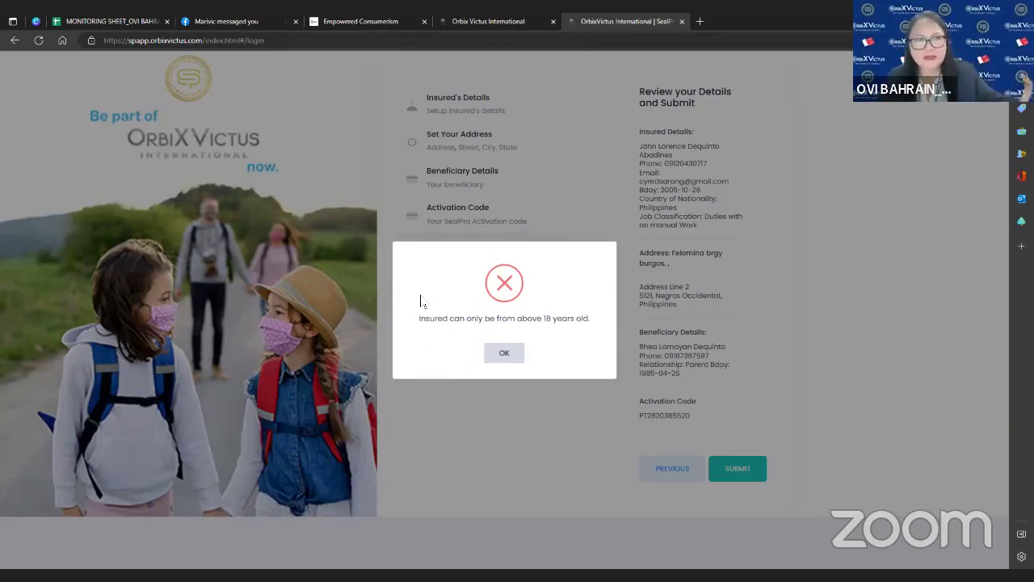
Step: Dismiss the 'Insured can only be from above 18 years old' error dialog
left_click(501, 356)
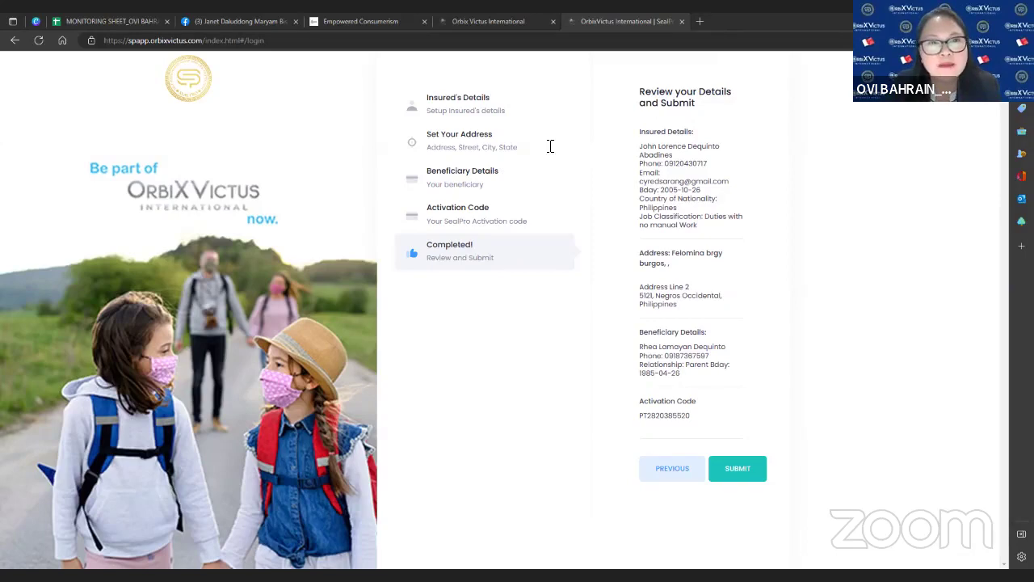
Step: Log out of the Empowered Consumerism account from its Settings menu
left_click(375, 22)
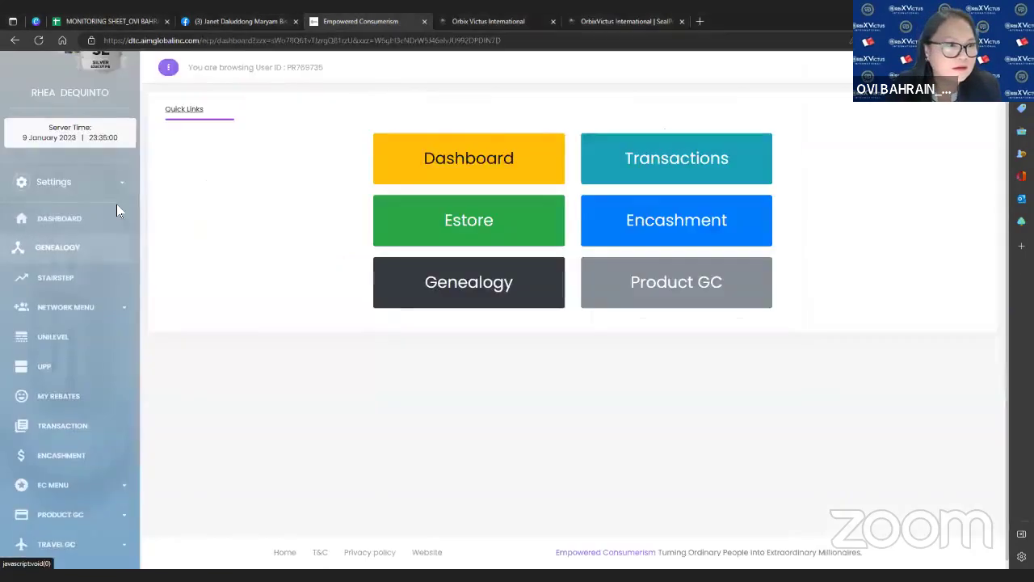
left_click(120, 189)
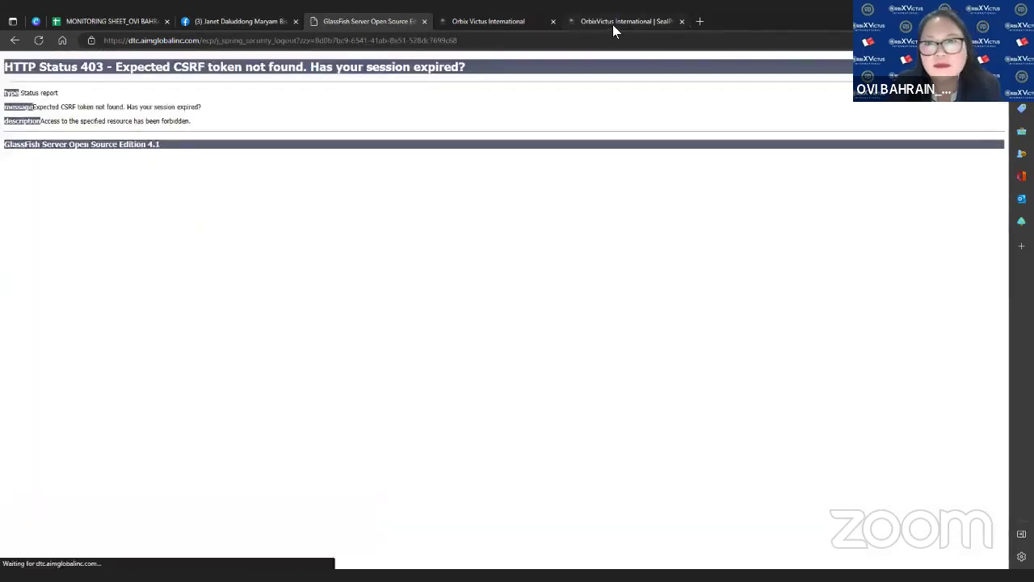
left_click(613, 24)
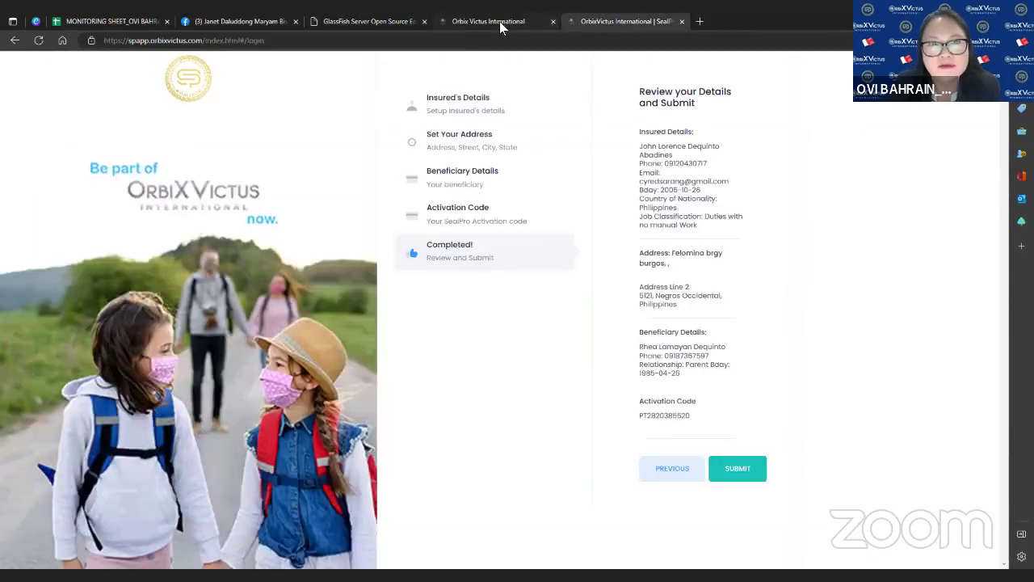
Step: Check the Orbix Victus Estore, then close the GlassFish 403 logout error tab
left_click(406, 22)
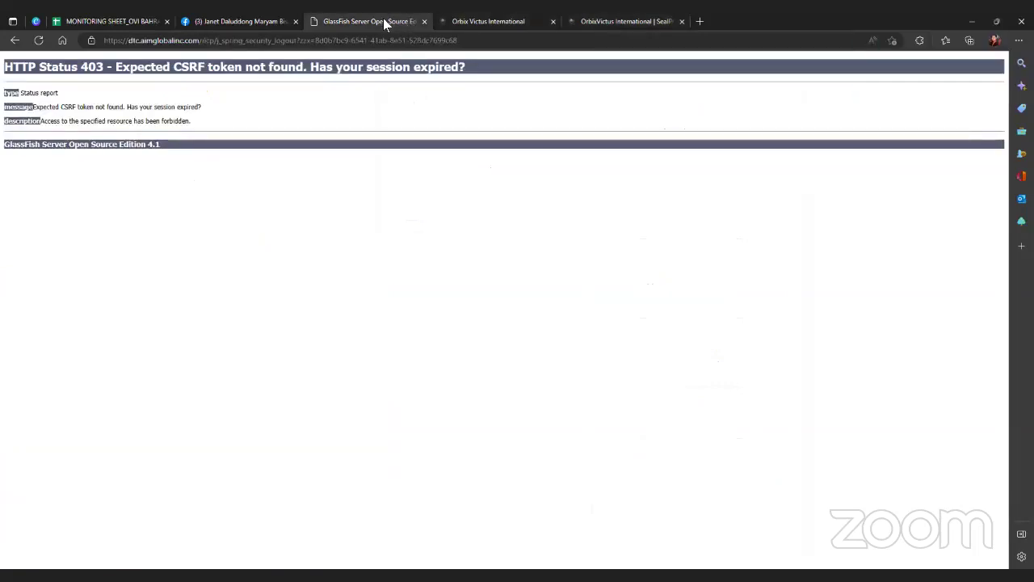
left_click(473, 21)
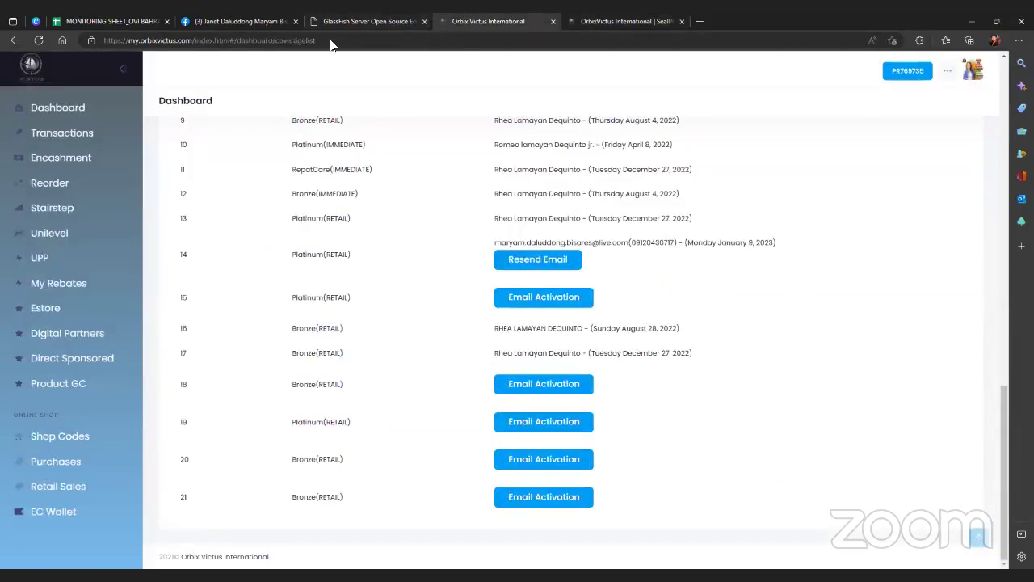
left_click(69, 308)
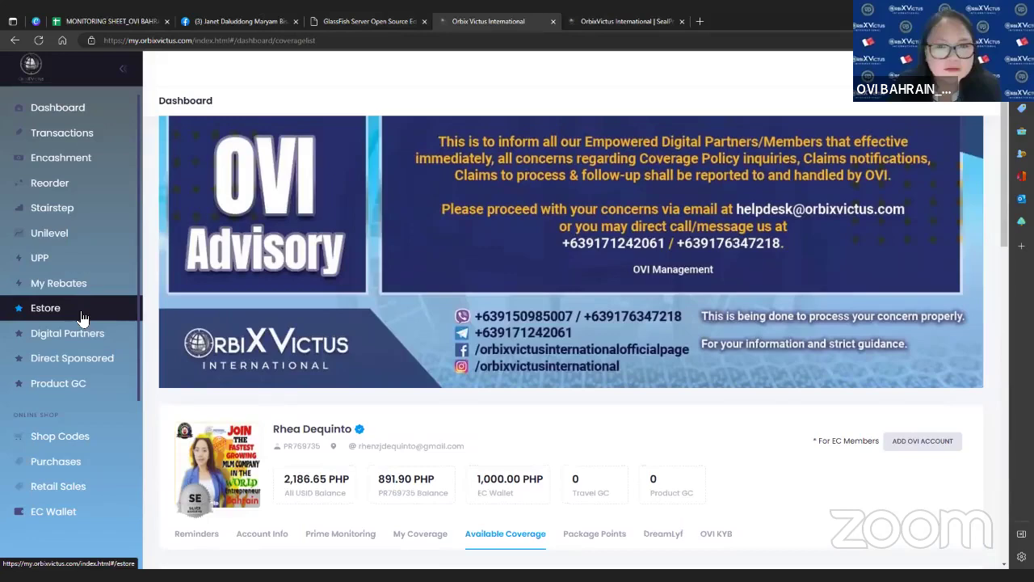
left_click(381, 23)
left_click(425, 22)
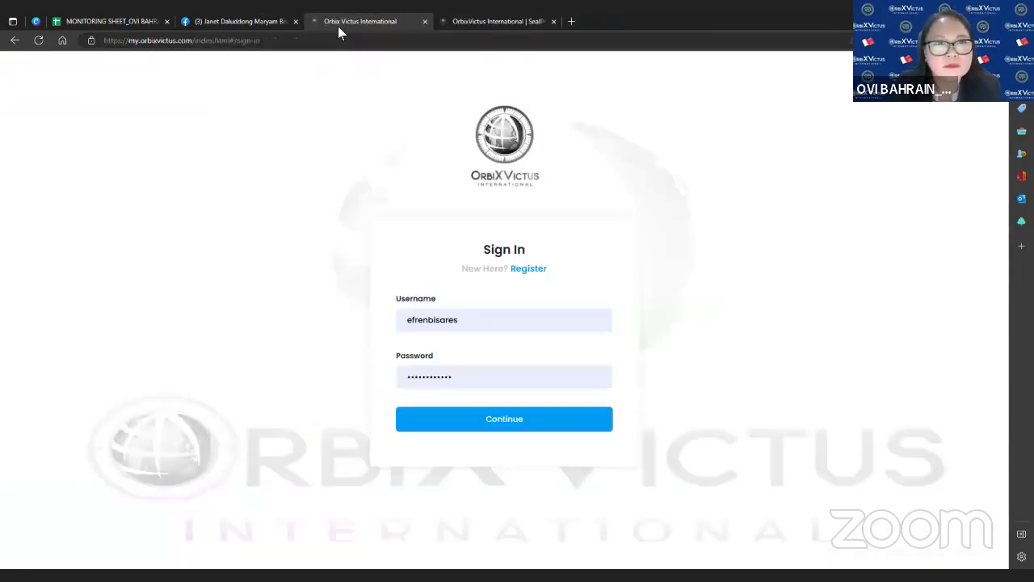
Step: In a new tab, go from the Alliance In Motion bookmark to the DTC Login page
left_click(571, 21)
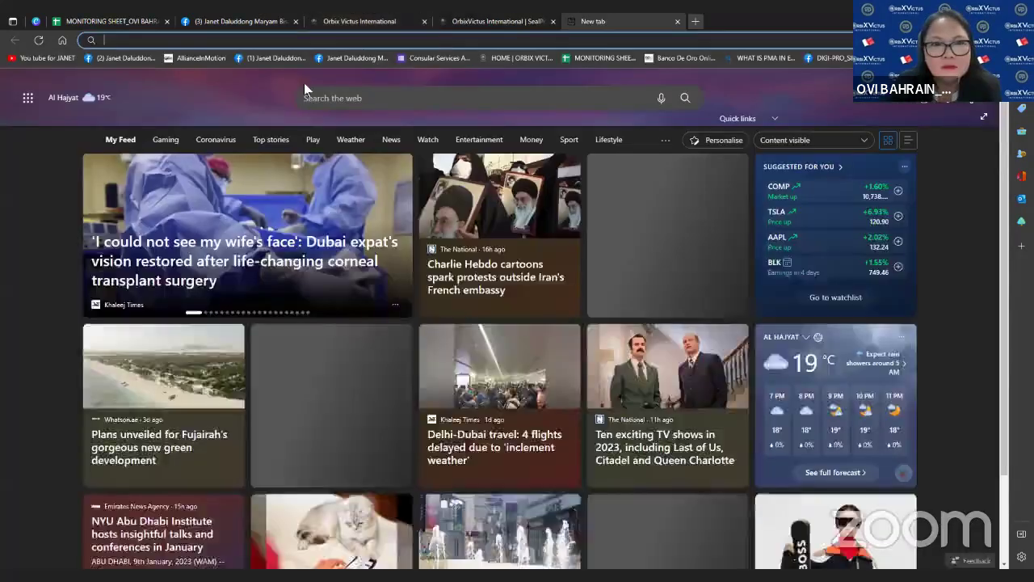
left_click(204, 63)
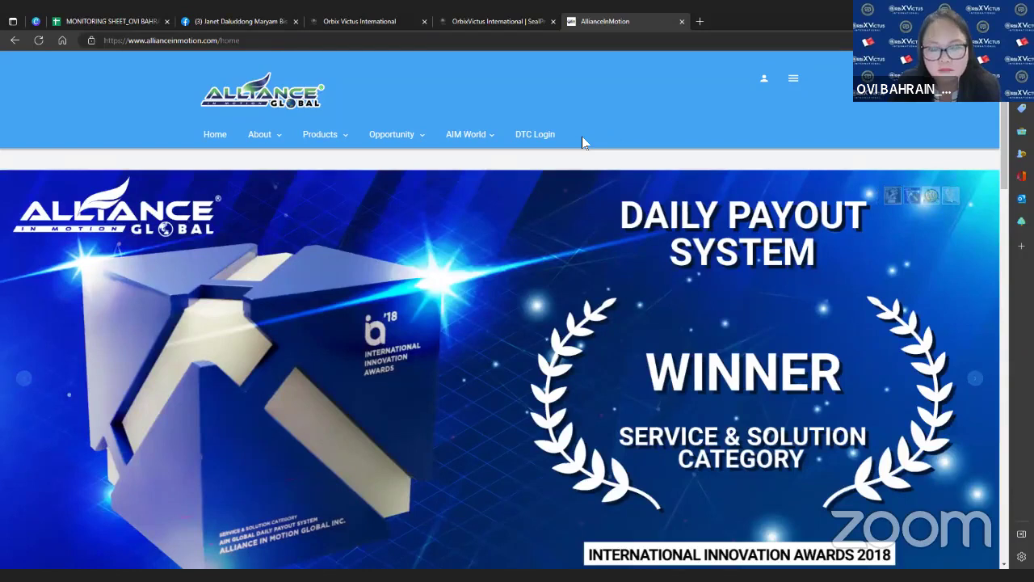
left_click(534, 135)
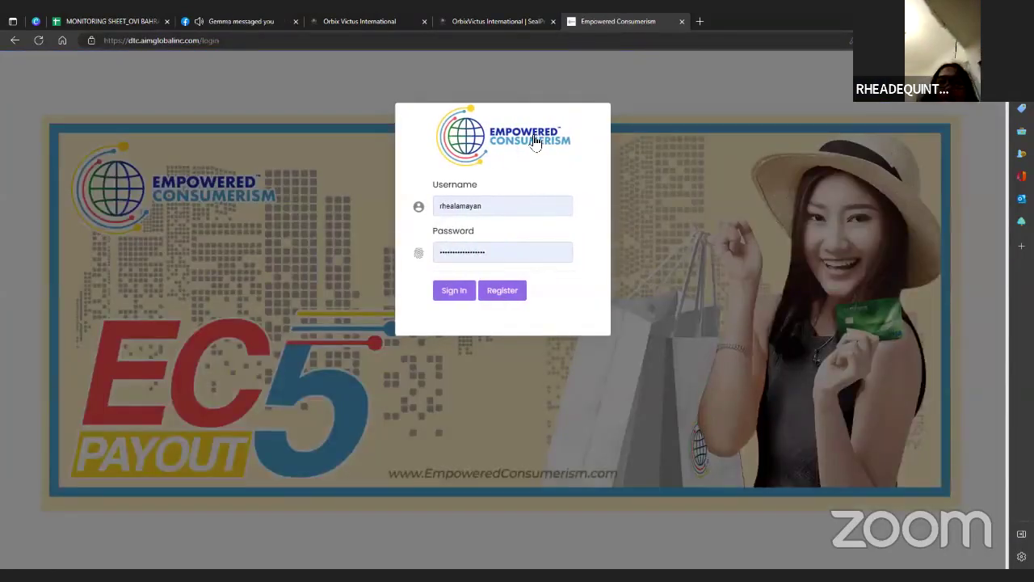
Step: Swap the old username for a different saved member account's credentials and sign in
left_click(556, 205)
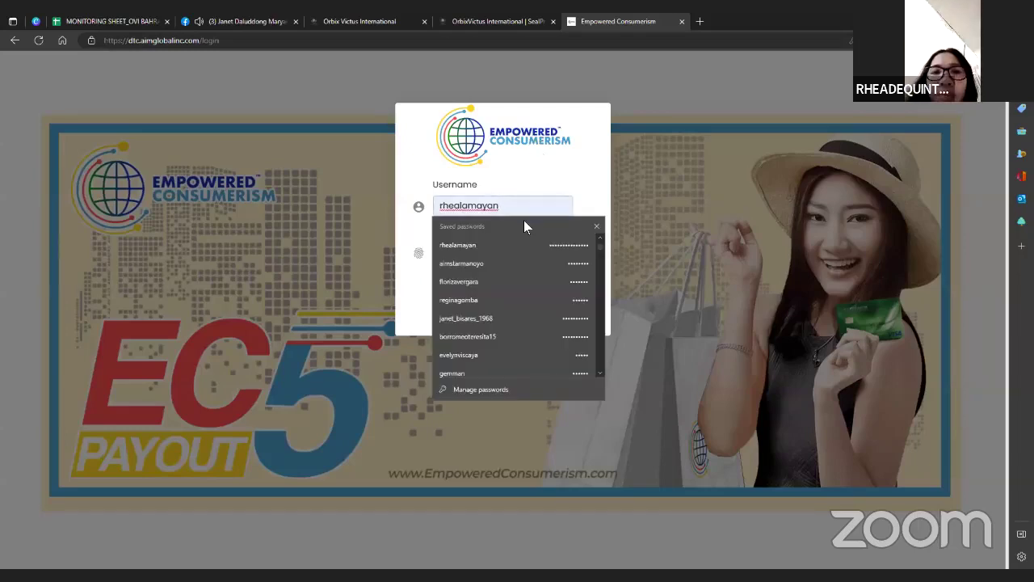
key("BackSpace")
key("BackSpace")
key("BackSpace")
key("BackSpace")
key("BackSpace")
key("BackSpace")
key("BackSpace")
key("BackSpace")
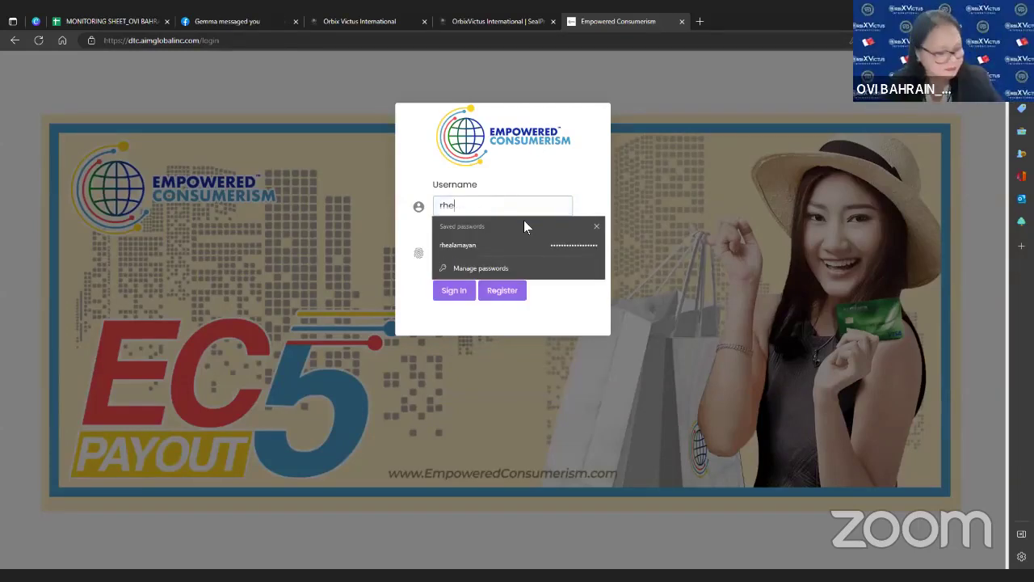
key("BackSpace")
key("BackSpace")
key("BackSpace")
type("GEM")
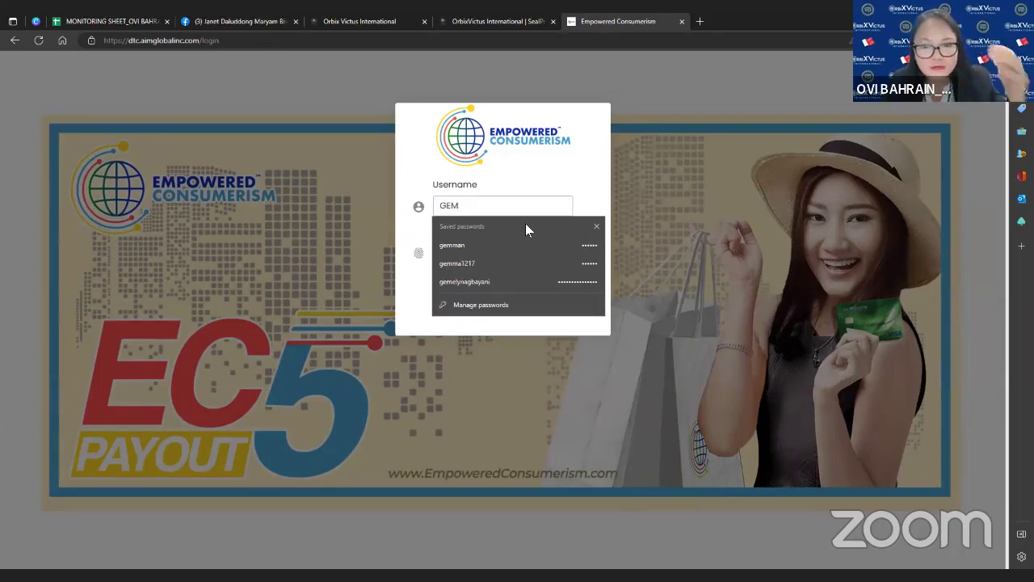
left_click(505, 245)
left_click(470, 295)
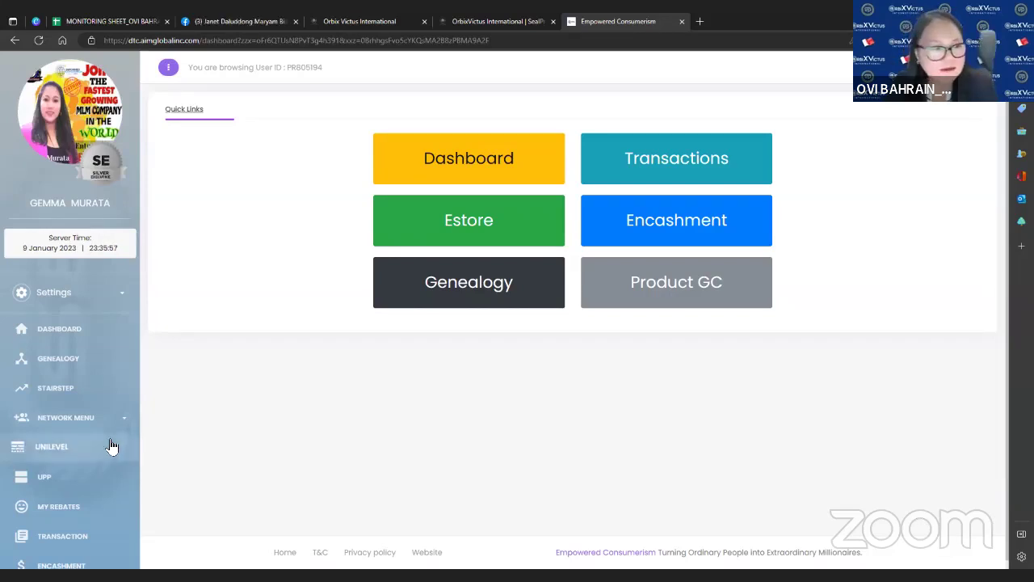
Step: Open the Orbix Victus International portal in a new tab from the sidebar's bottom link
scroll(89, 468, "down", 5)
left_click(60, 501)
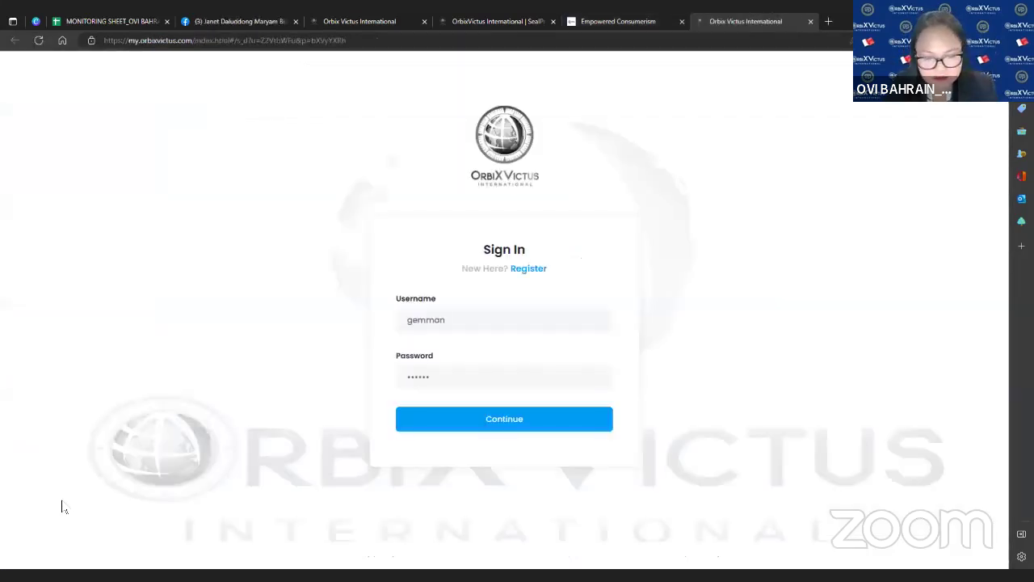
Step: Submit the prefilled Orbix Victus sign-in, then scroll the Dashboard to the profile and Reminders
key("Return")
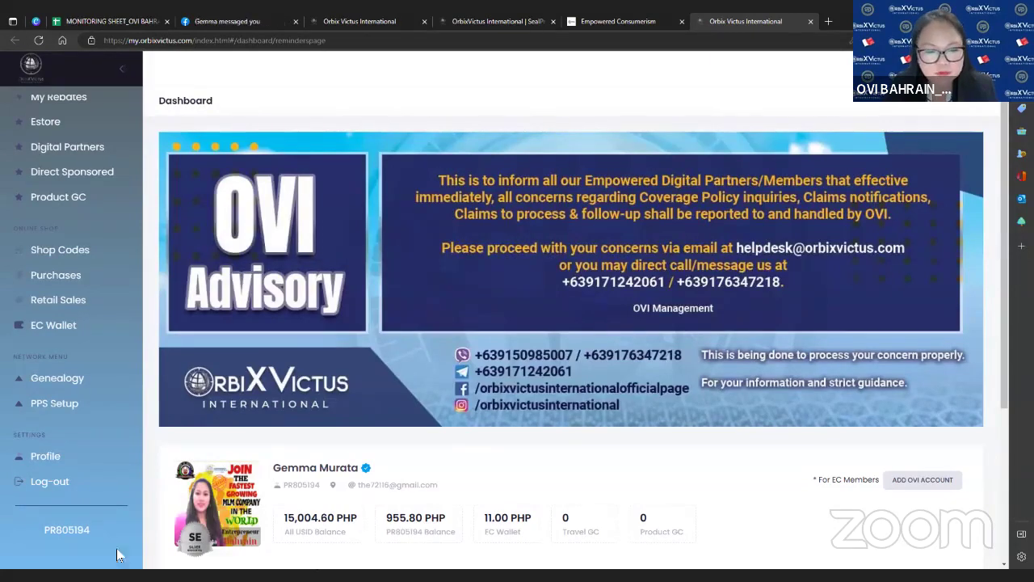
scroll(376, 455, "down", 3)
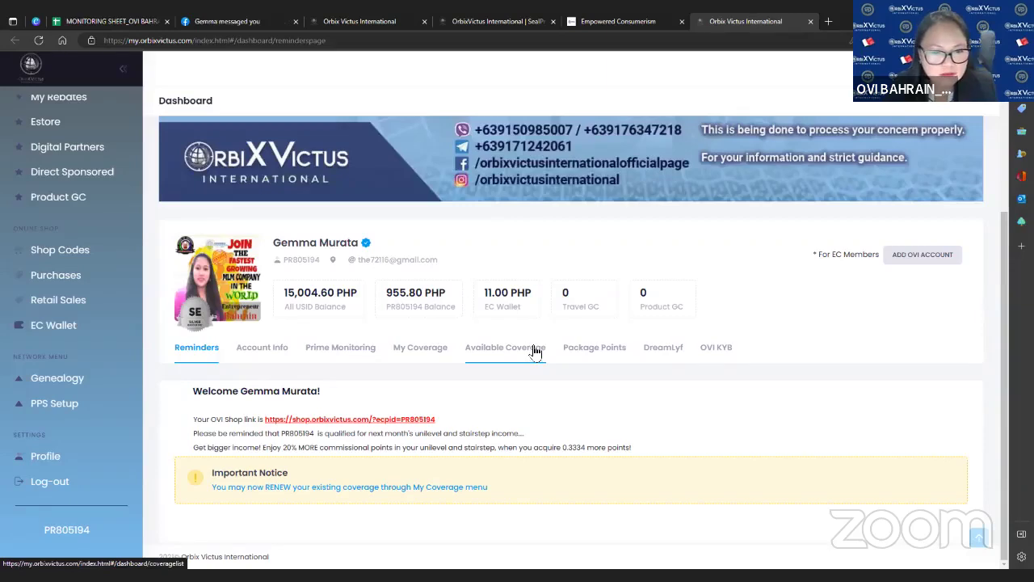
Step: Review My Coverage (maximum coverage 3,000,000.00), then display the Available Coverage list
left_click(449, 353)
scroll(505, 466, "down", 5)
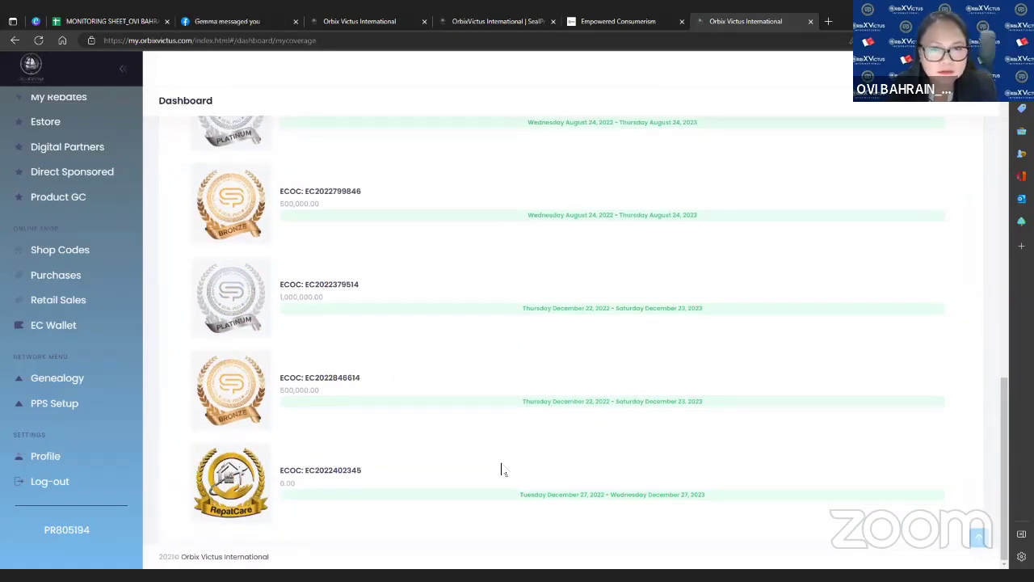
scroll(501, 470, "up", 5)
scroll(477, 428, "up", 2)
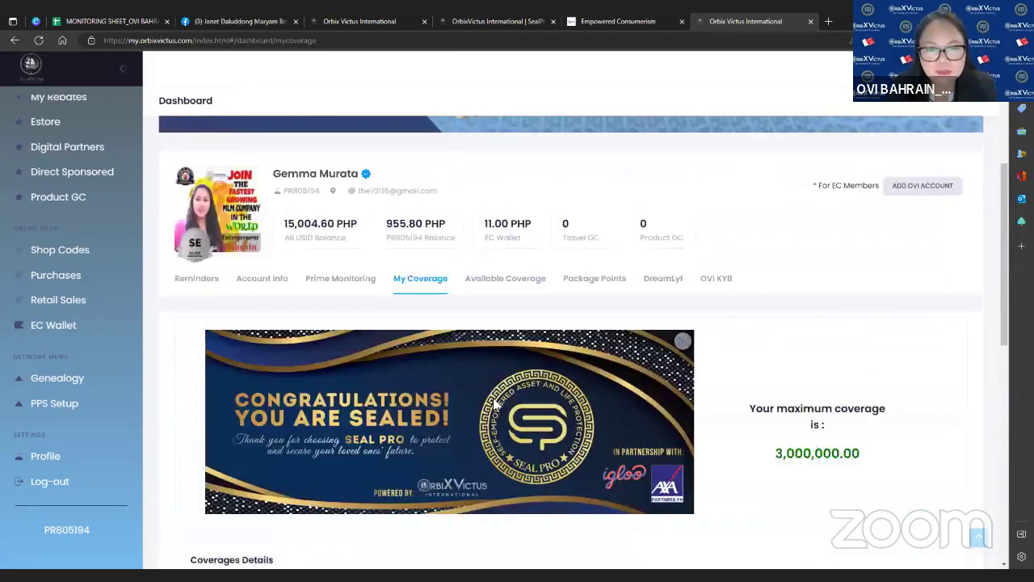
left_click(529, 429)
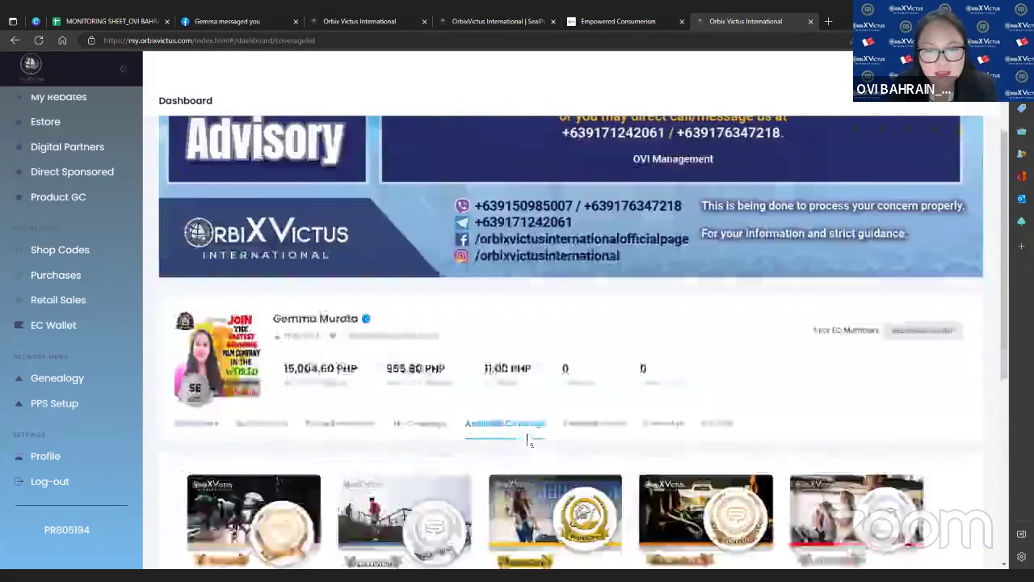
Step: Scroll the Available Coverage table down to the unassigned Bronze(RETAIL) rows 20–22
scroll(536, 440, "down", 8)
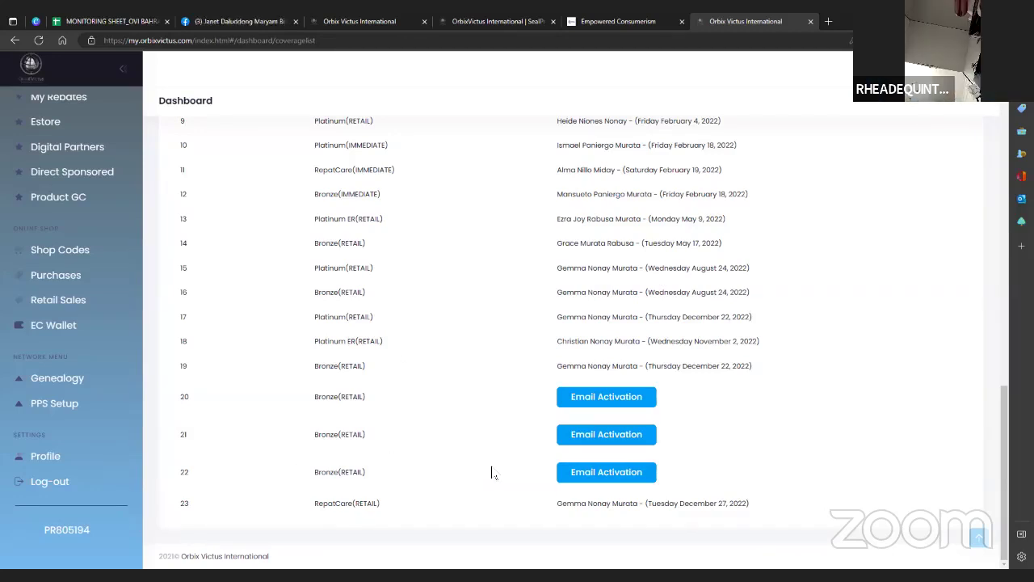
Step: Open row 20's Bronze(RETAIL) activation form and autofill the recipient's saved name, e-mail and number
left_click(610, 398)
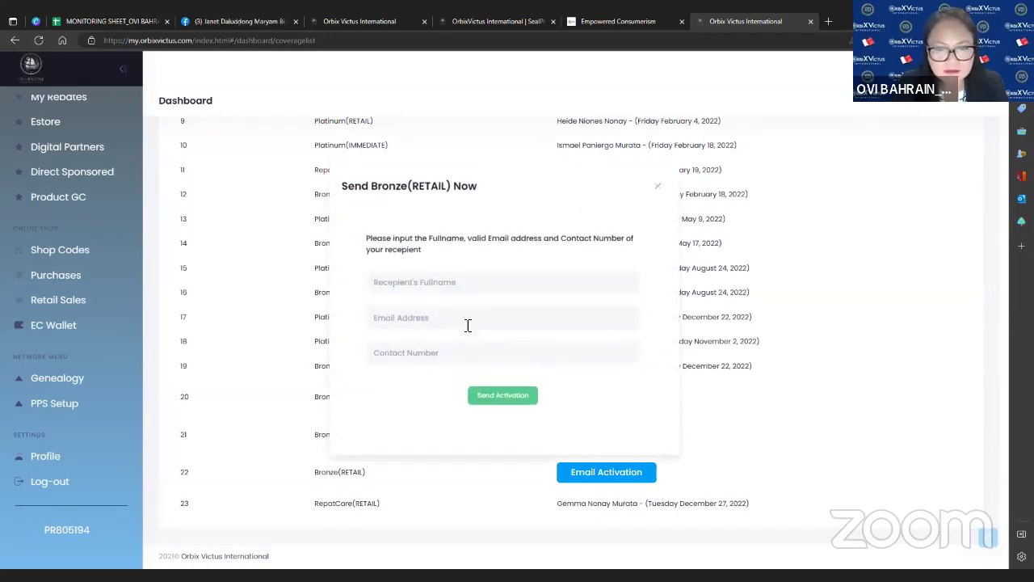
left_click(476, 284)
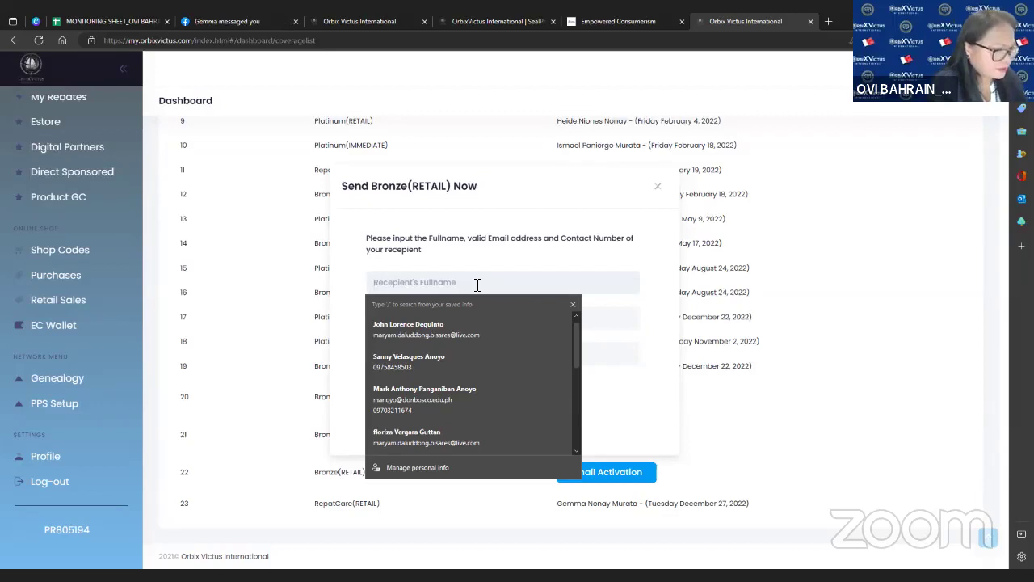
type("J")
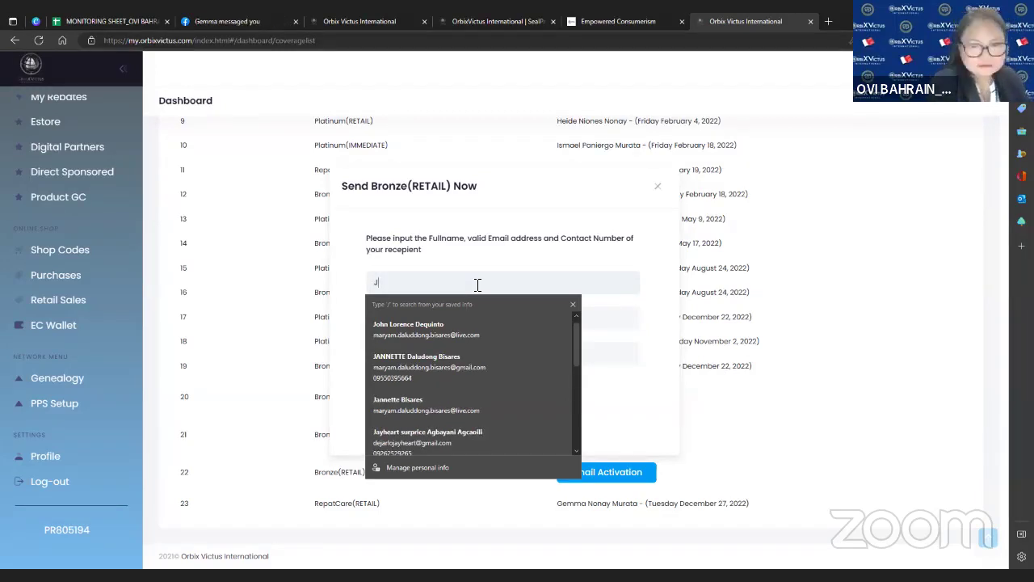
type("o")
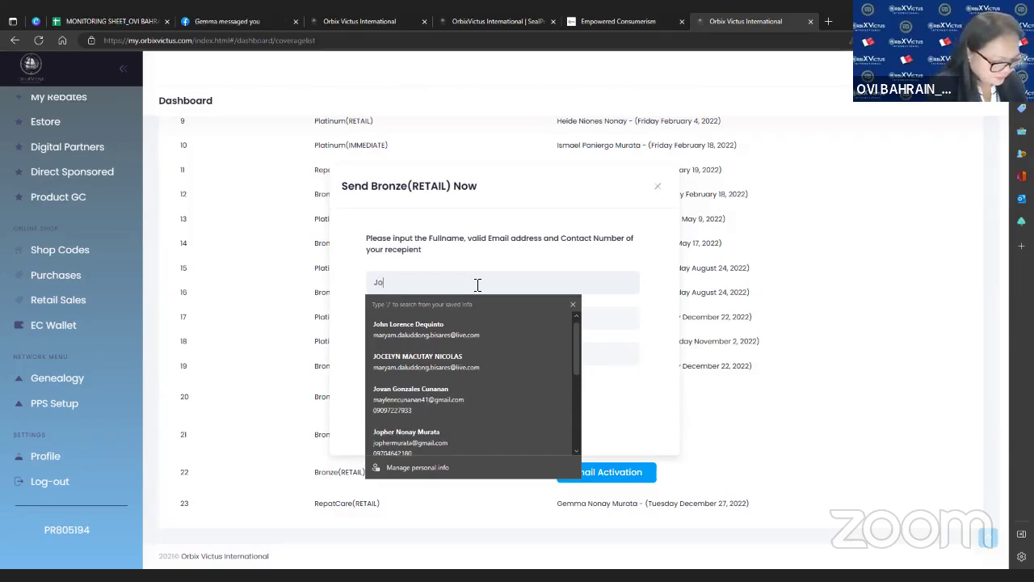
type("pher")
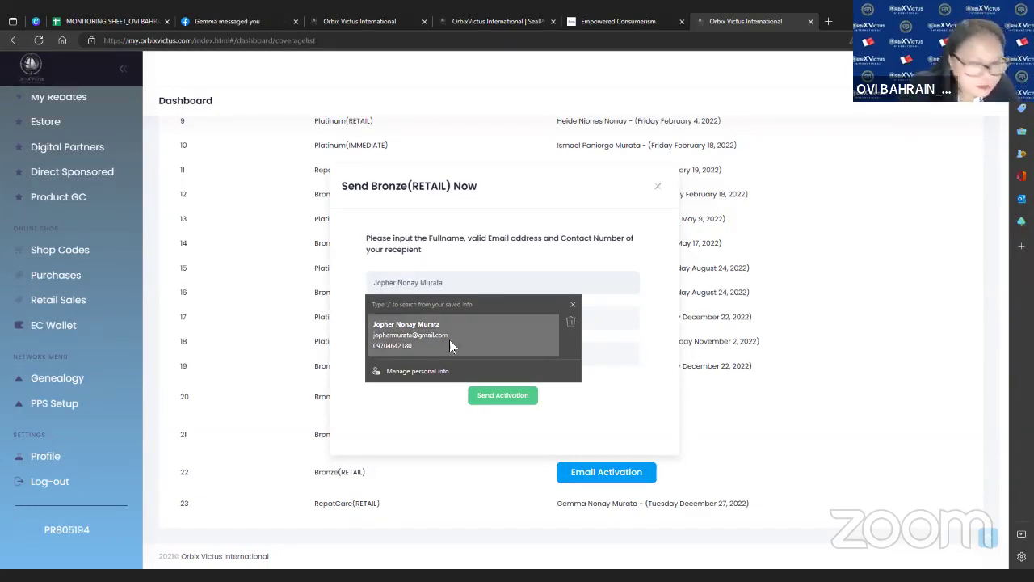
left_click(409, 331)
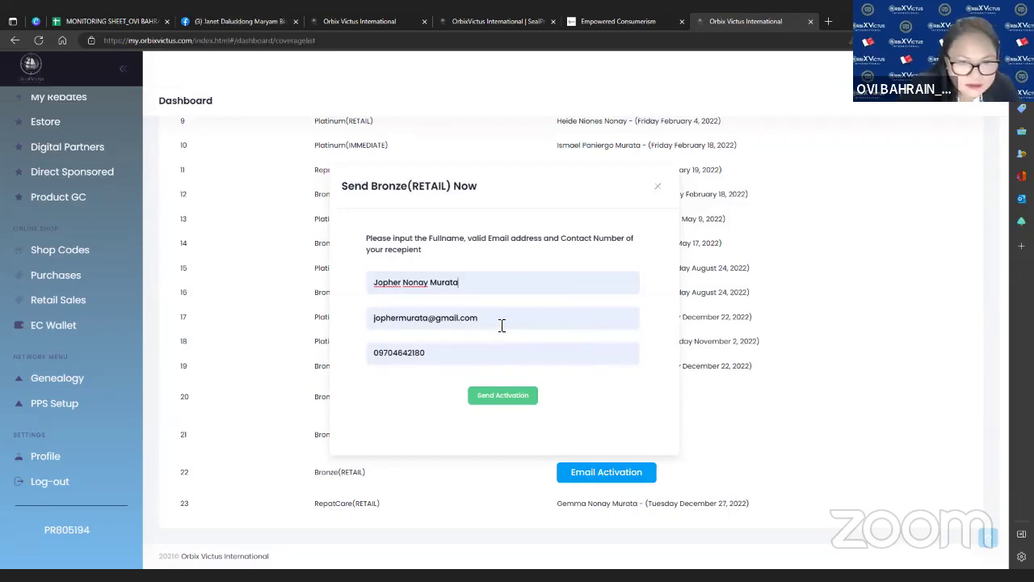
left_click(503, 320)
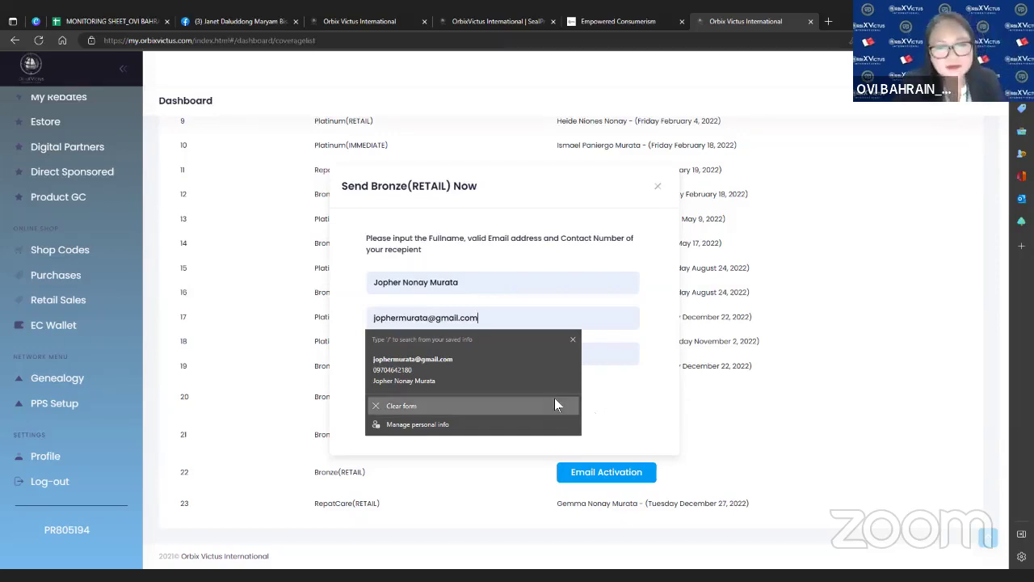
Step: Replace the recipient's e-mail with another saved address and send the row 20 activation
key("BackSpace")
key("BackSpace")
key("BackSpace")
key("BackSpace")
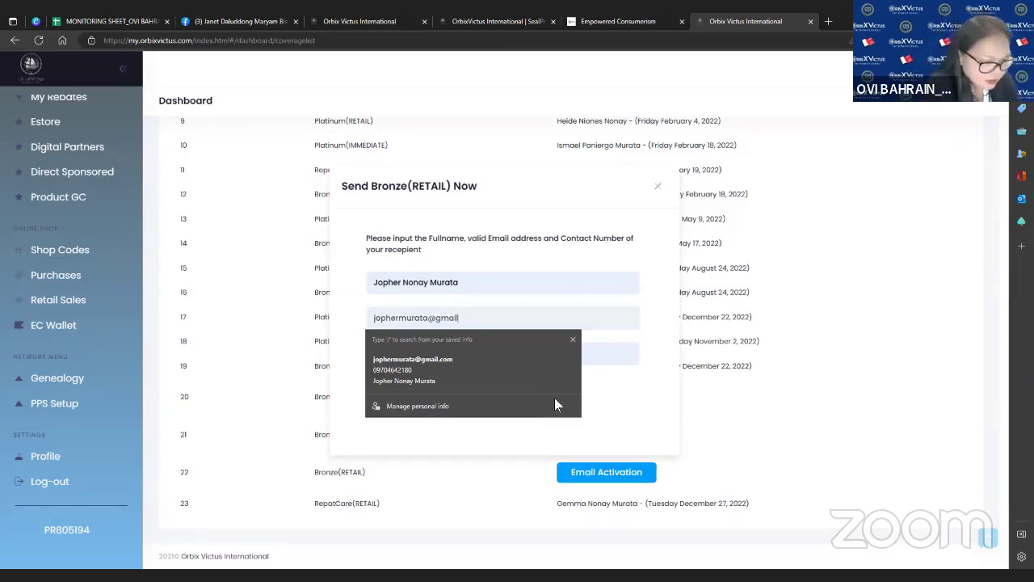
key("BackSpace")
key("BackSpace")
key("BackSpace")
key("BackSpace")
key("BackSpace")
key("BackSpace")
key("BackSpace")
key("BackSpace")
key("BackSpace")
key("BackSpace")
key("BackSpace")
key("BackSpace")
key("BackSpace")
key("BackSpace")
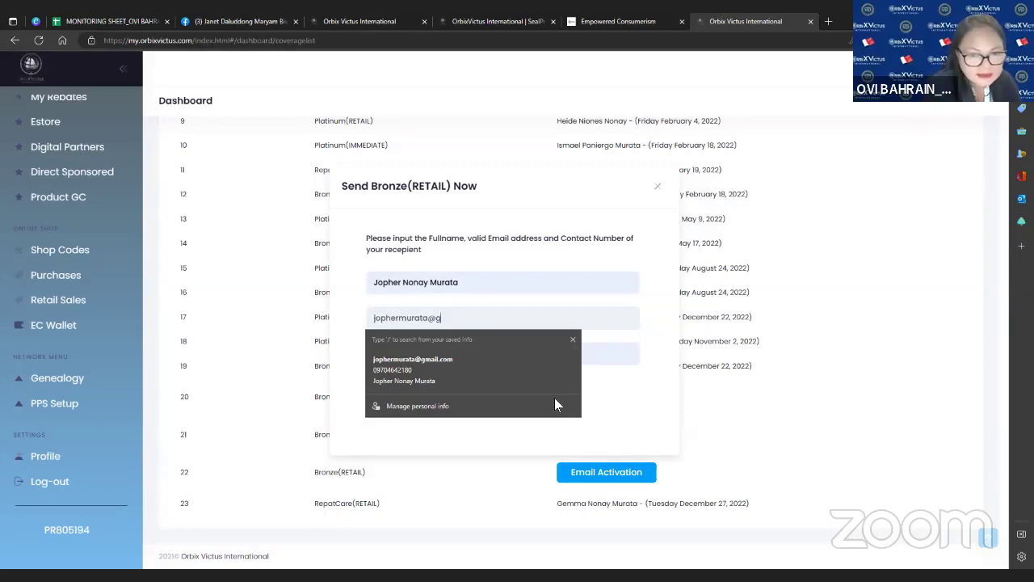
key("BackSpace")
key("BackSpace")
key("BackSpace")
key("BackSpace")
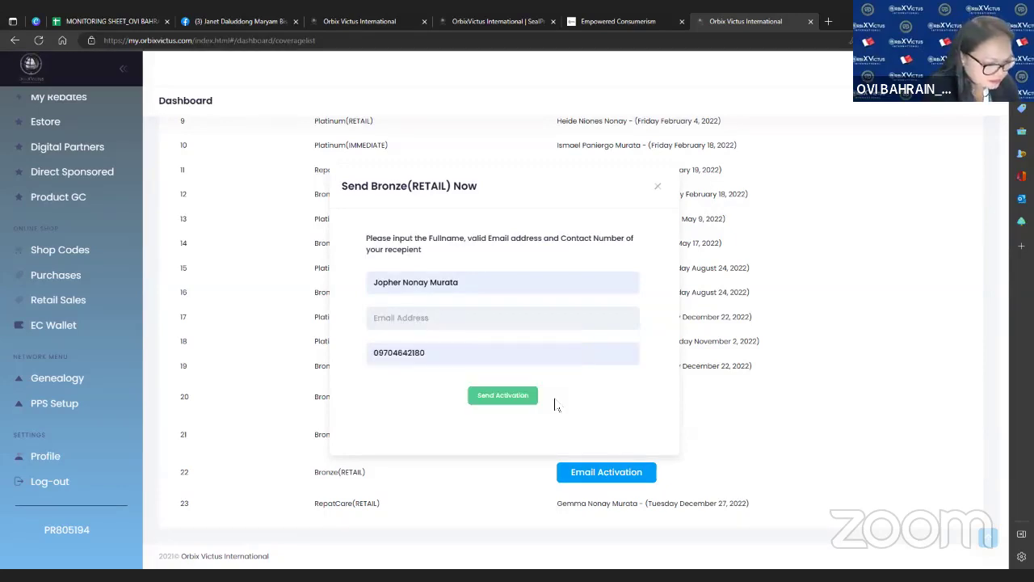
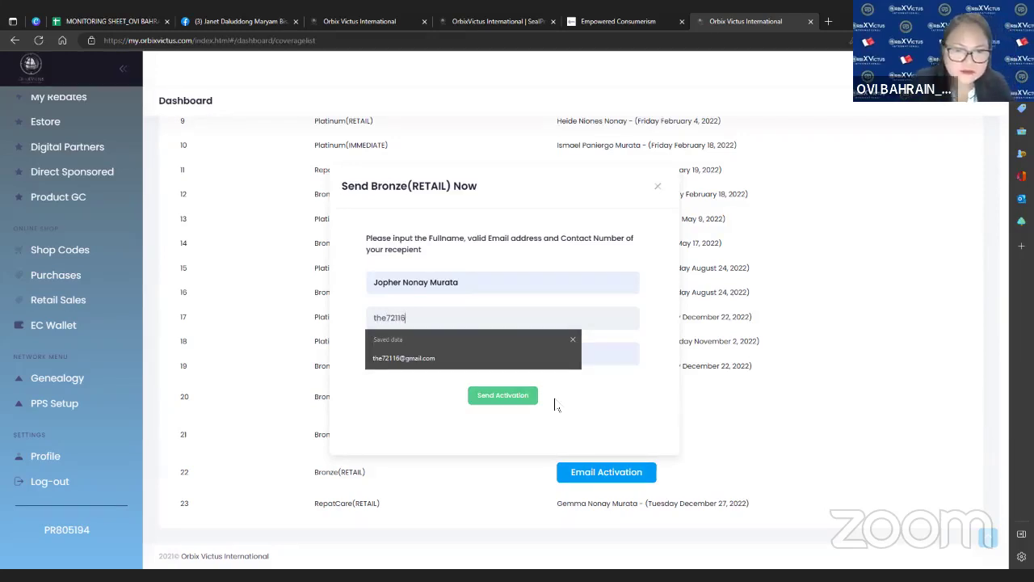
left_click(434, 358)
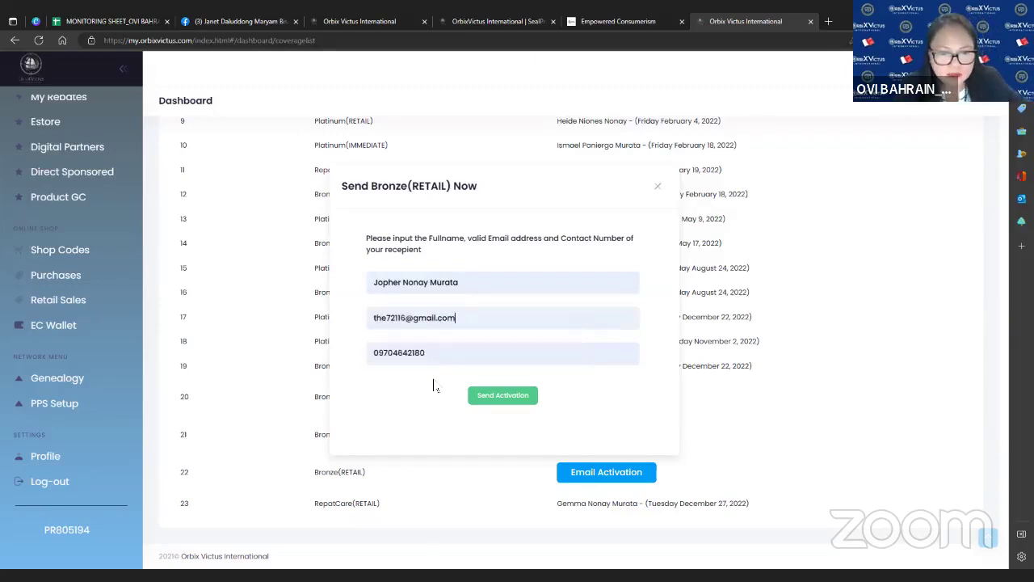
left_click(499, 397)
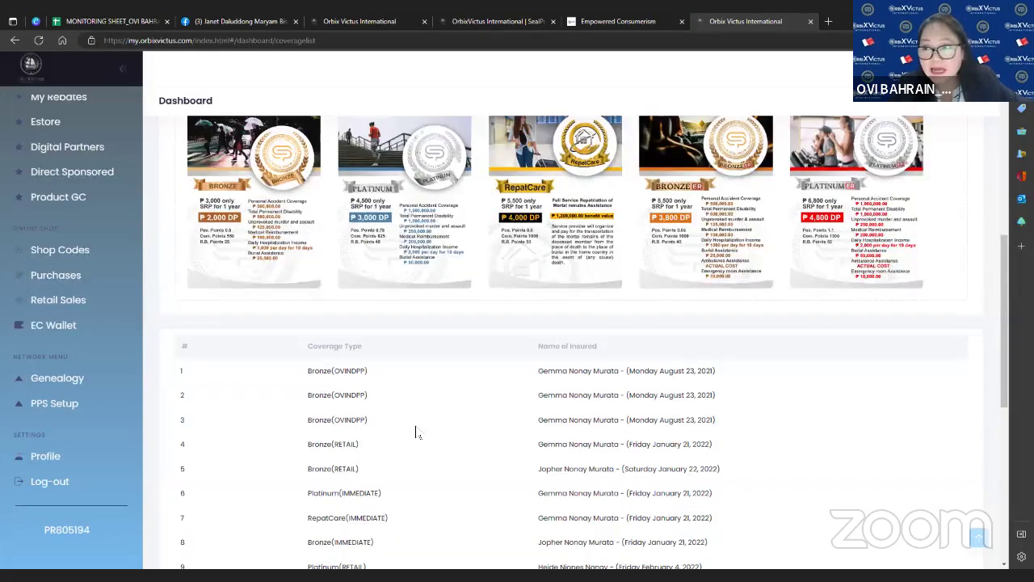
Step: Send row 21's Bronze(RETAIL) activation using the recipient's saved name, e-mail and contact number
scroll(414, 431, "down", 5)
scroll(415, 434, "down", 1)
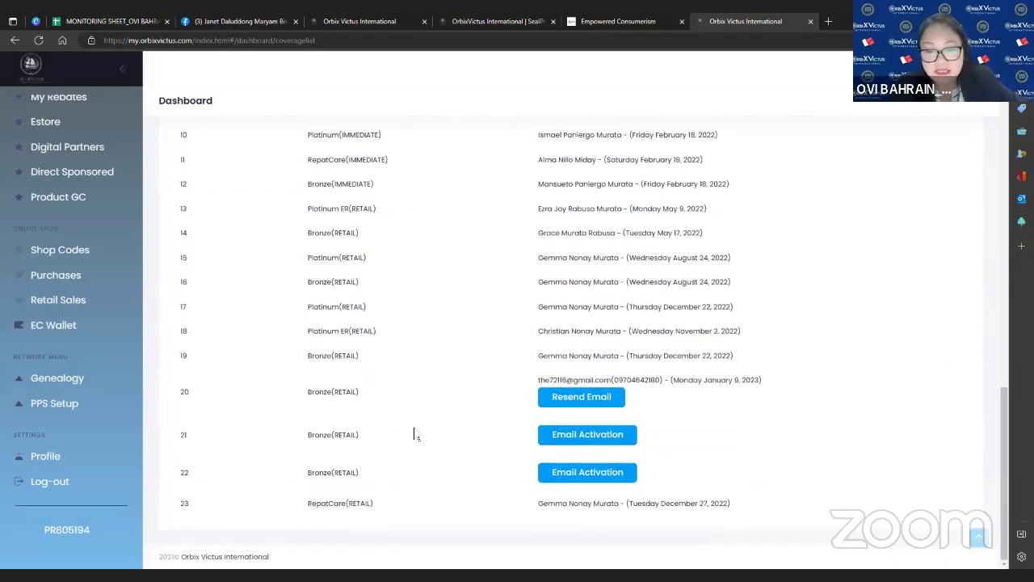
left_click(558, 438)
left_click(505, 282)
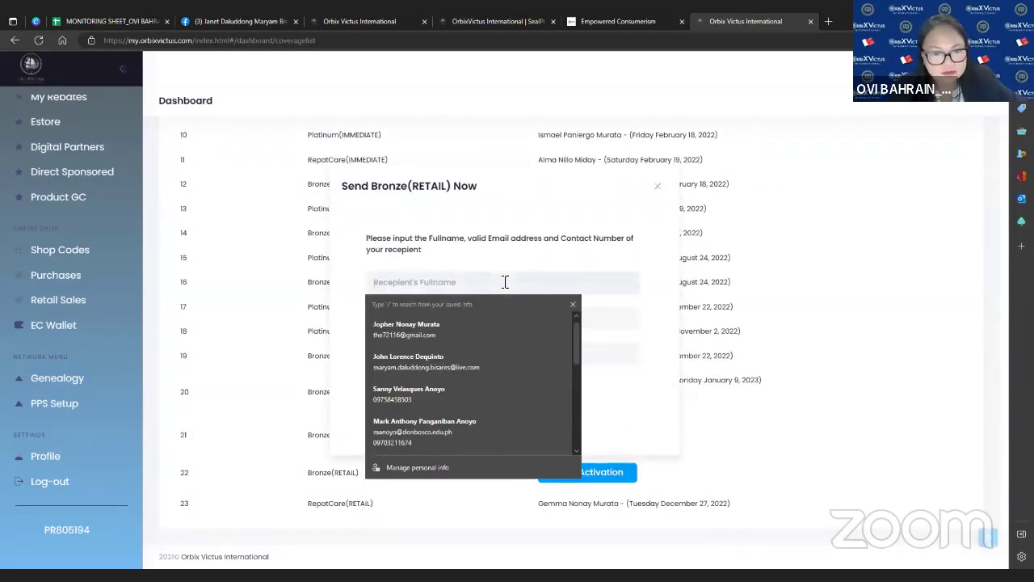
left_click(447, 326)
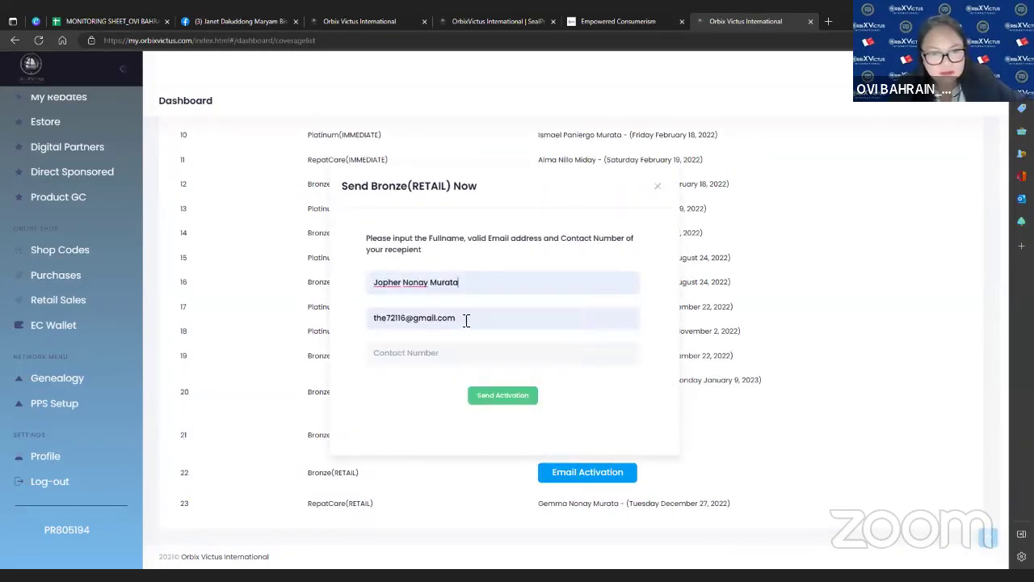
left_click(472, 351)
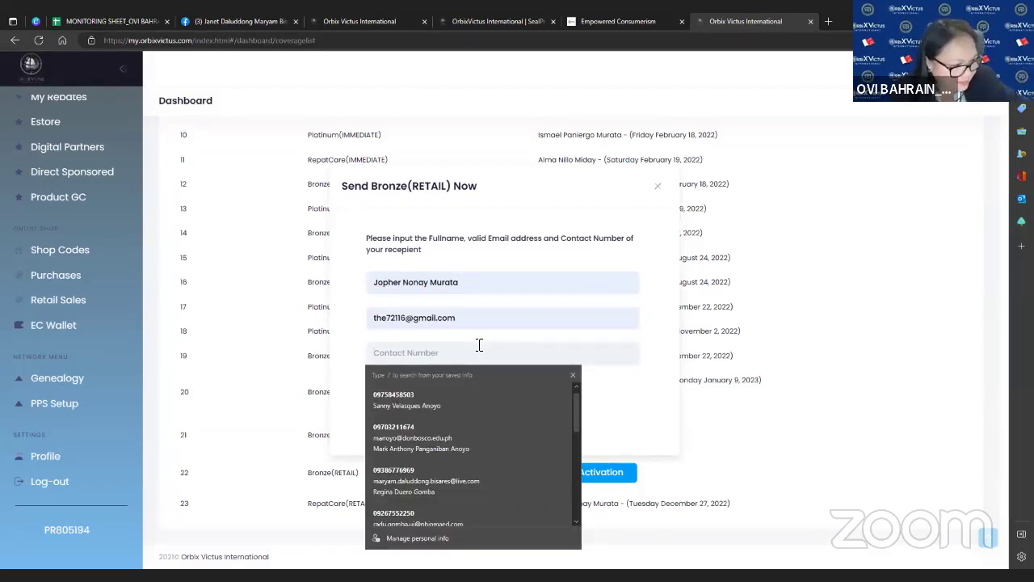
type("0")
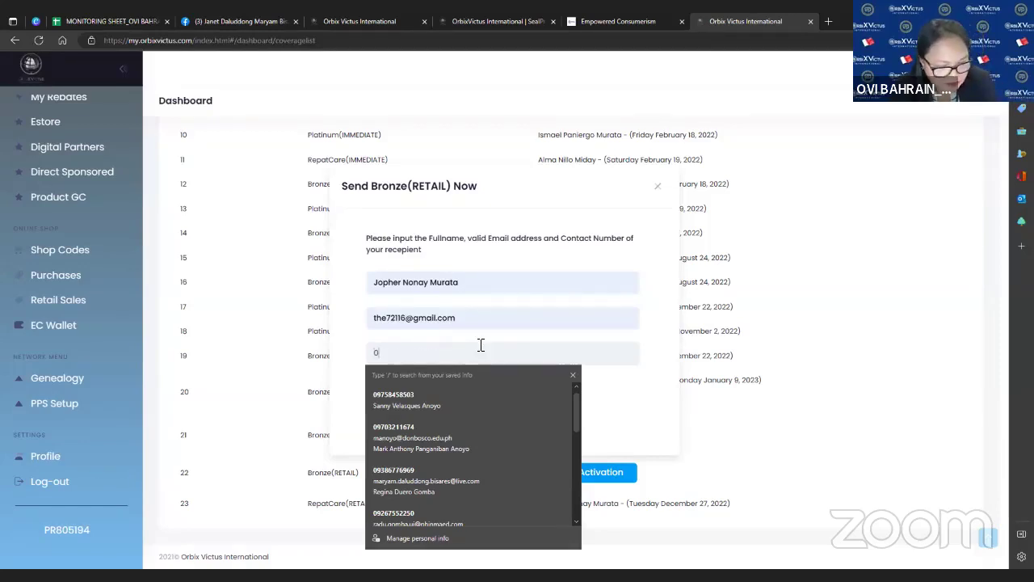
type("97")
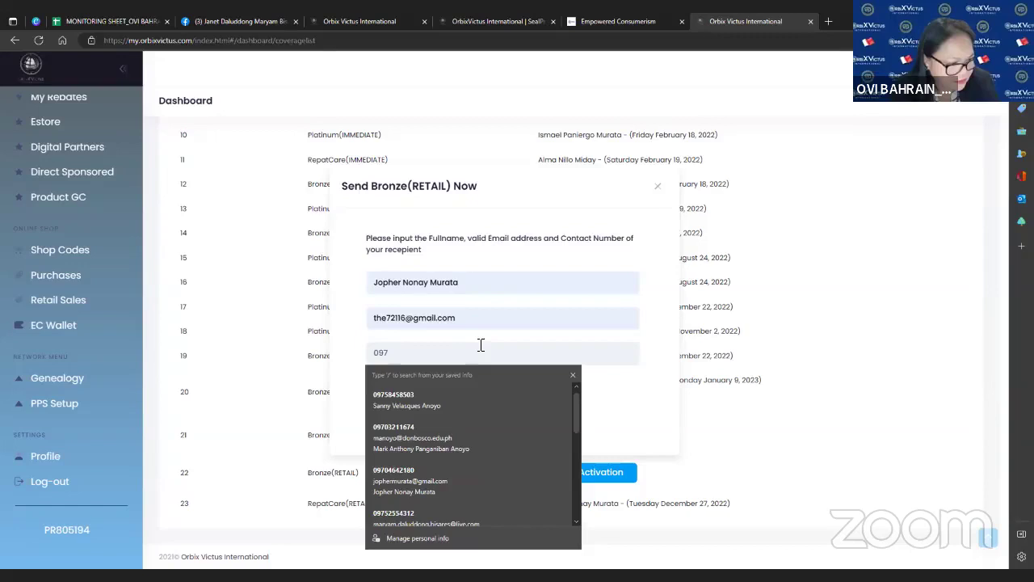
type("04")
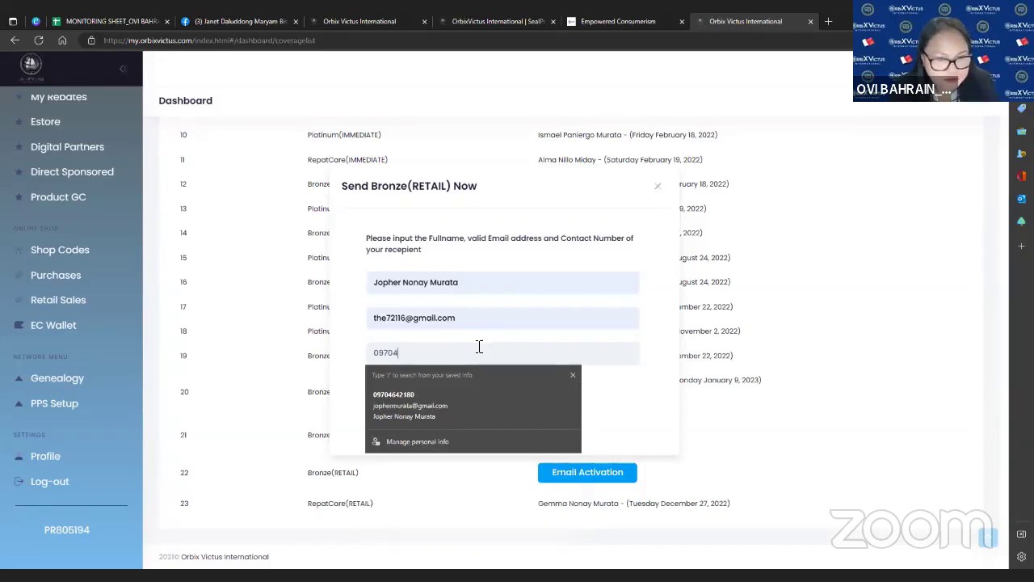
left_click(410, 396)
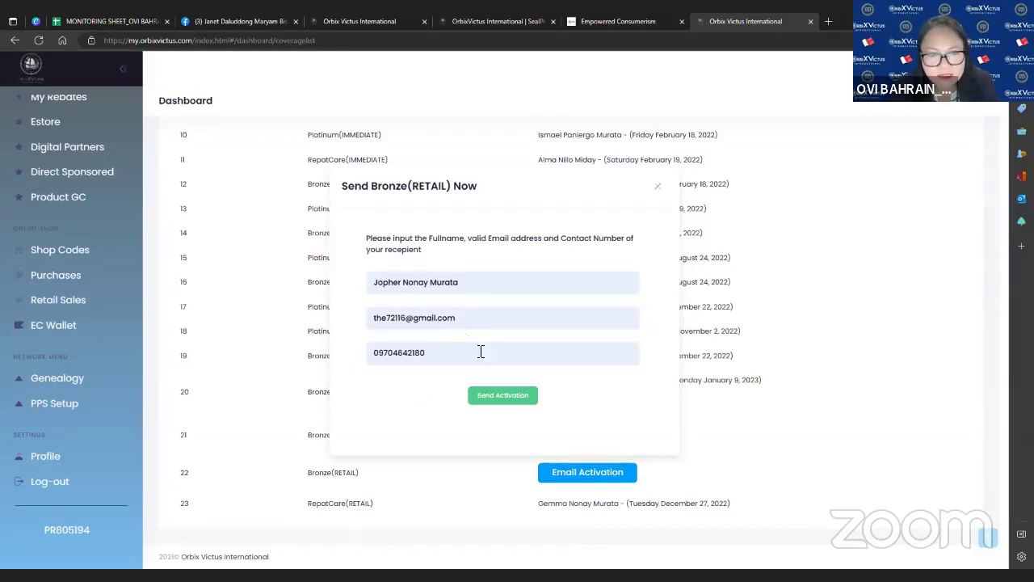
left_click(504, 396)
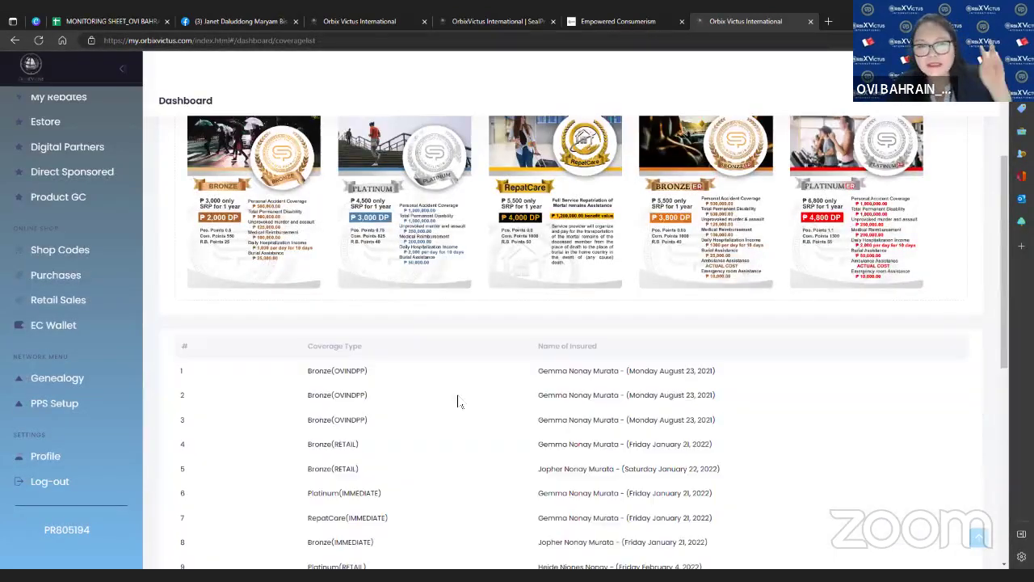
Step: Scroll to rows 20–21 to confirm both show Resend Email, then return to the top
scroll(436, 439, "down", 3)
scroll(434, 439, "down", 5)
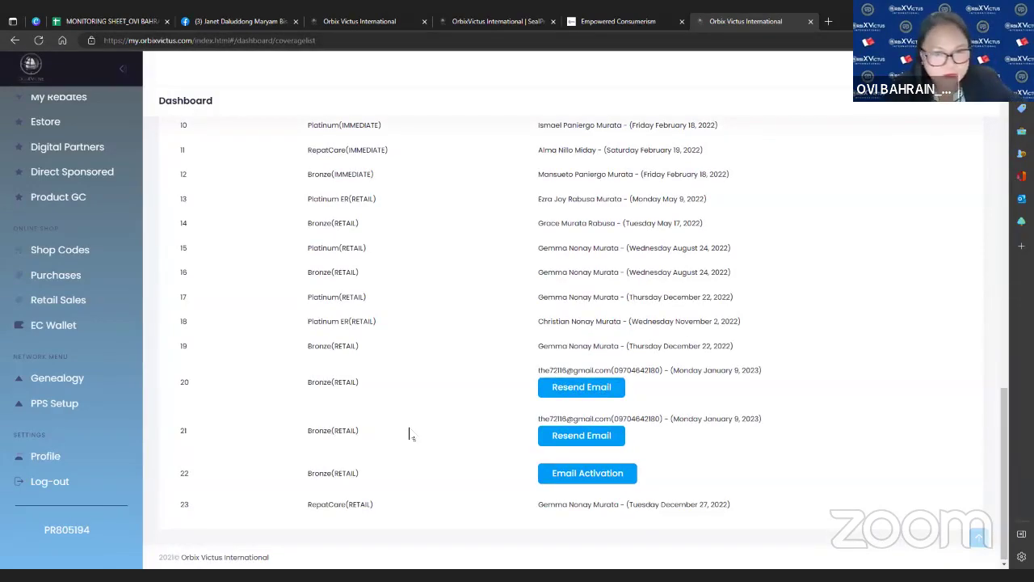
scroll(411, 428, "up", 7)
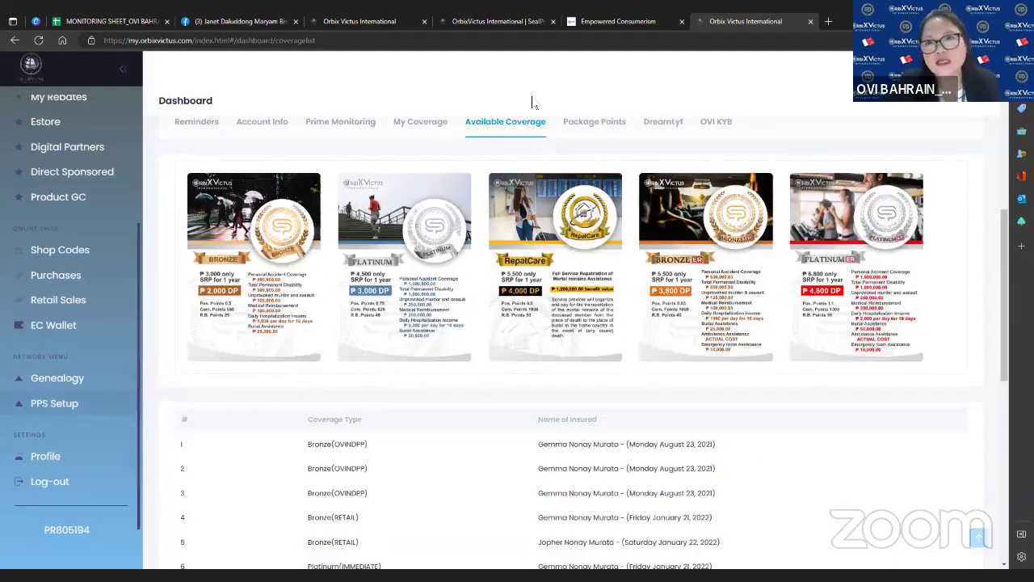
scroll(533, 102, "up", 5)
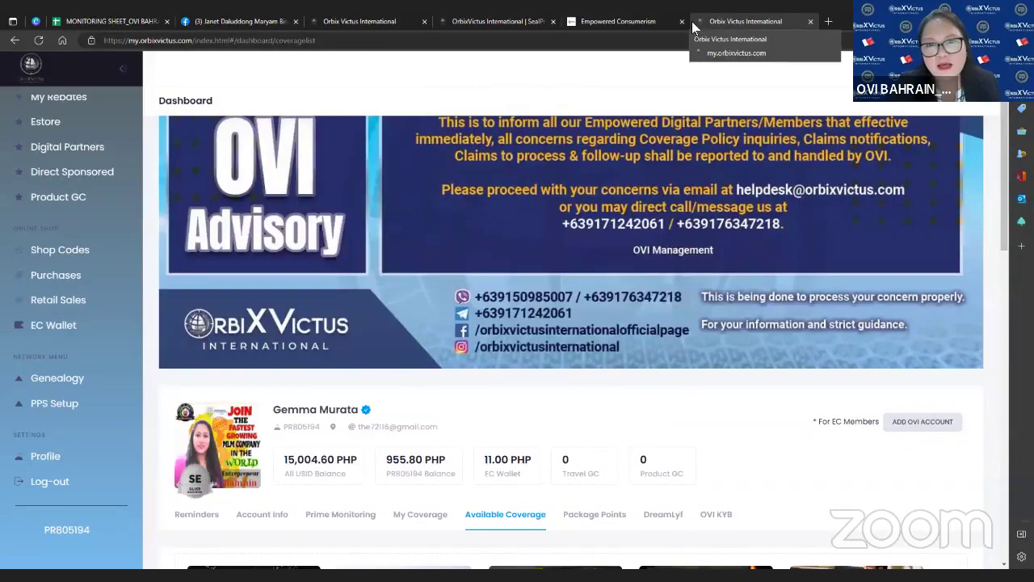
Step: Back on SealPro's Insured's Details, autofill the insured's name from a saved entry
left_click(517, 23)
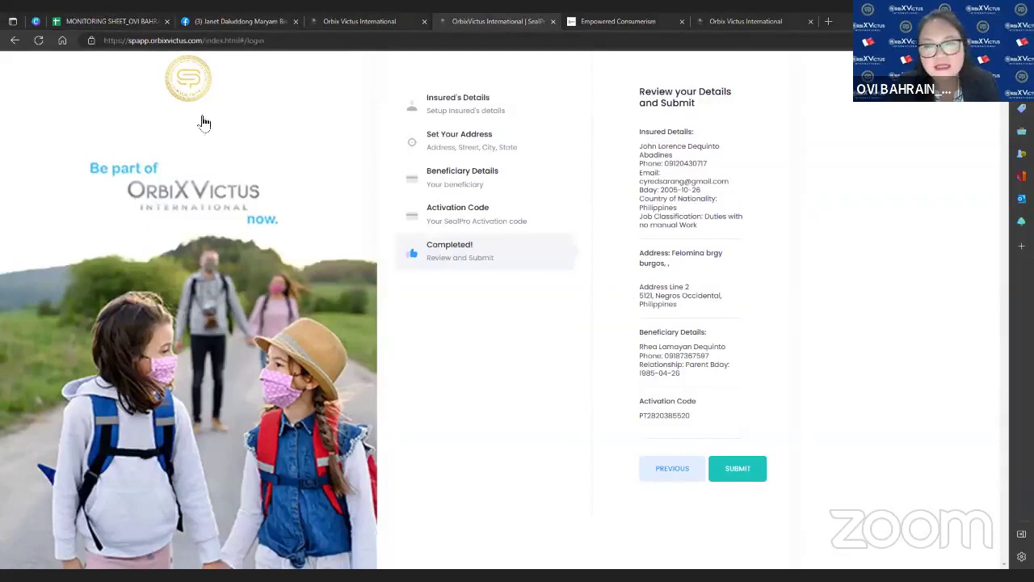
left_click(13, 52)
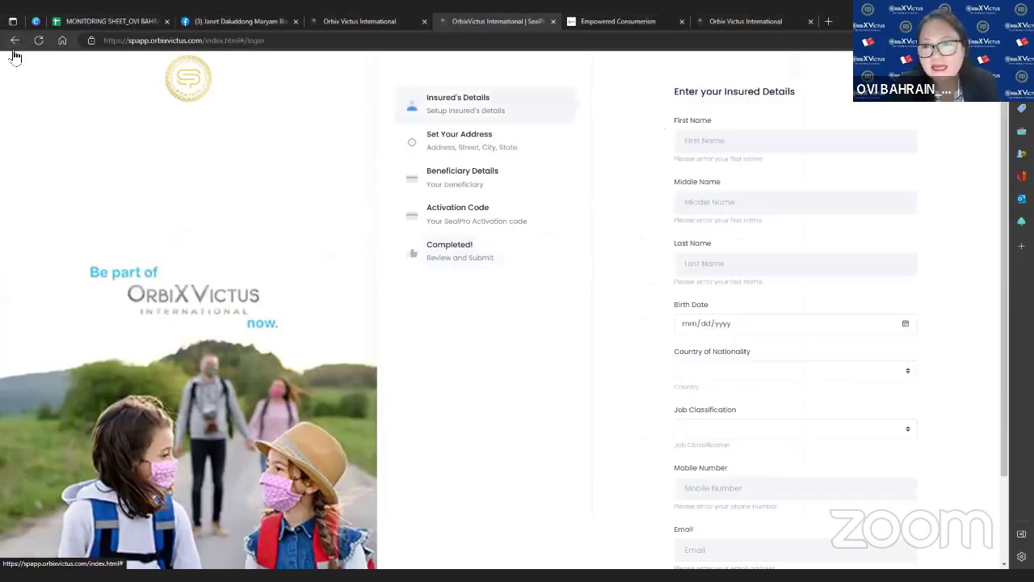
left_click(756, 138)
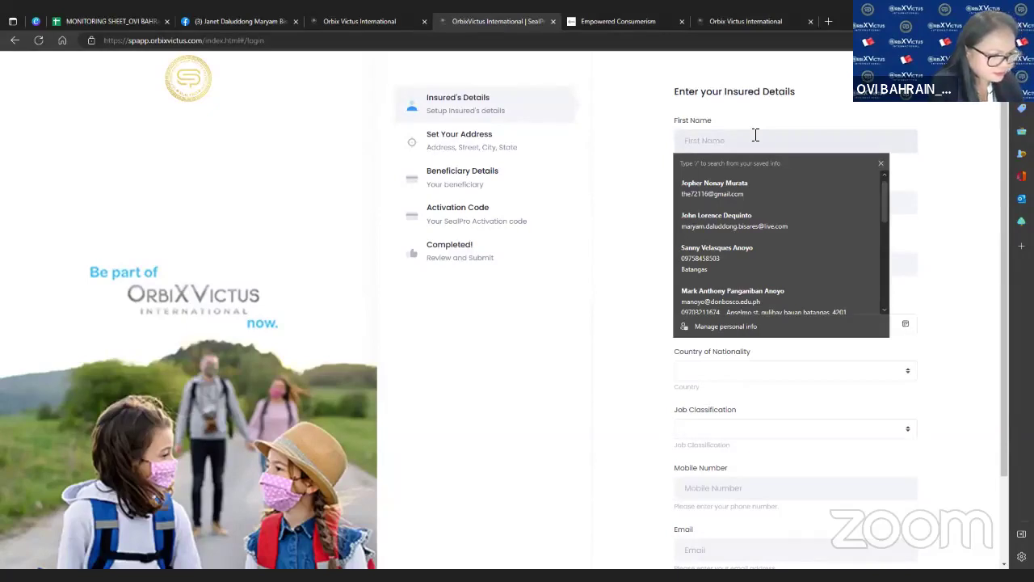
type("J")
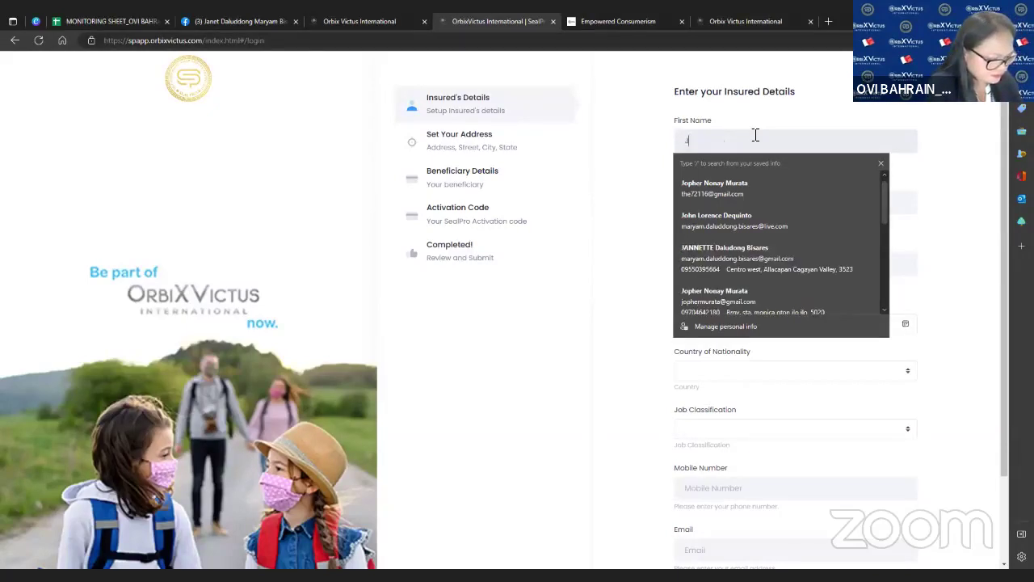
type("opher")
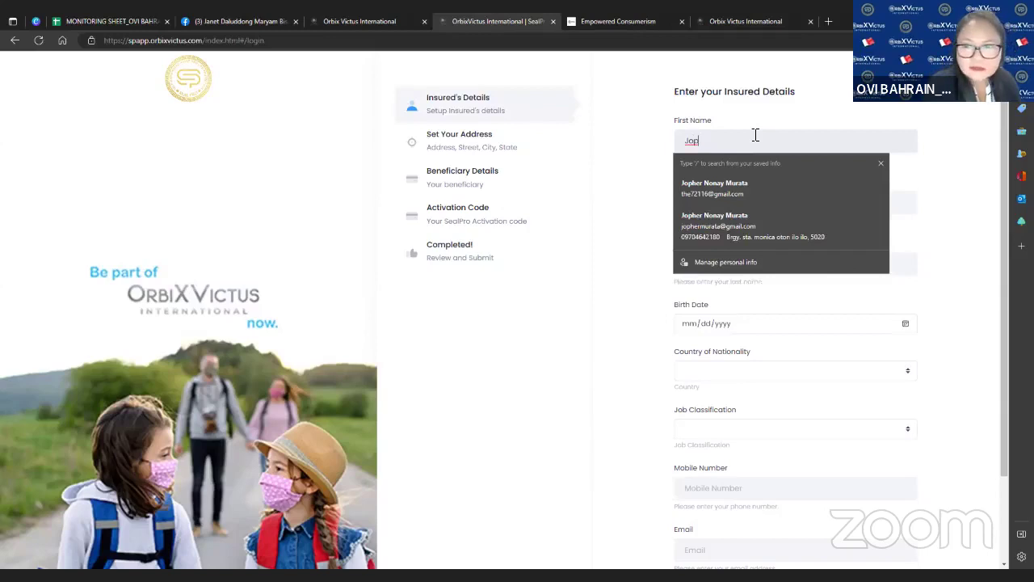
left_click(741, 186)
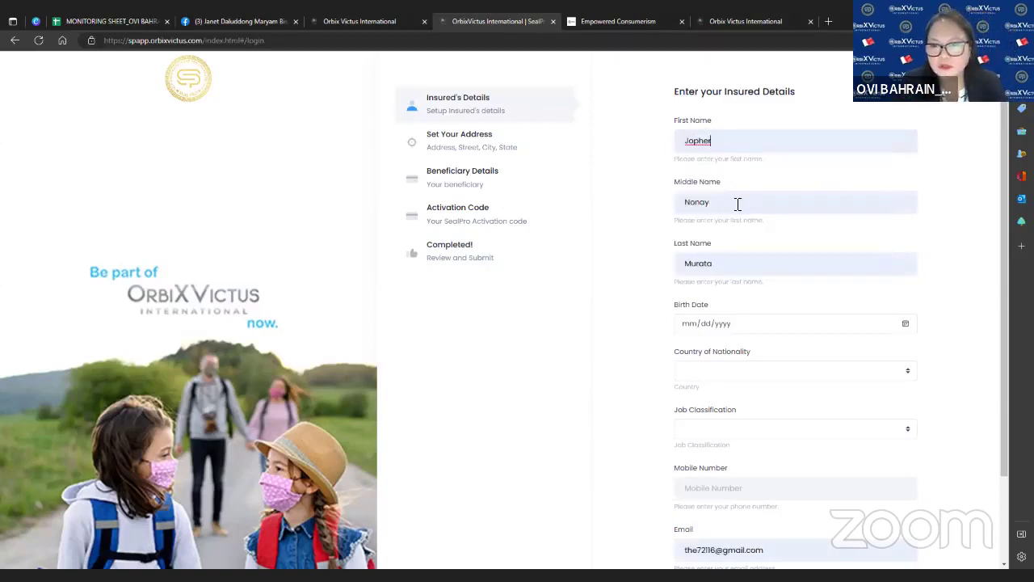
left_click(694, 330)
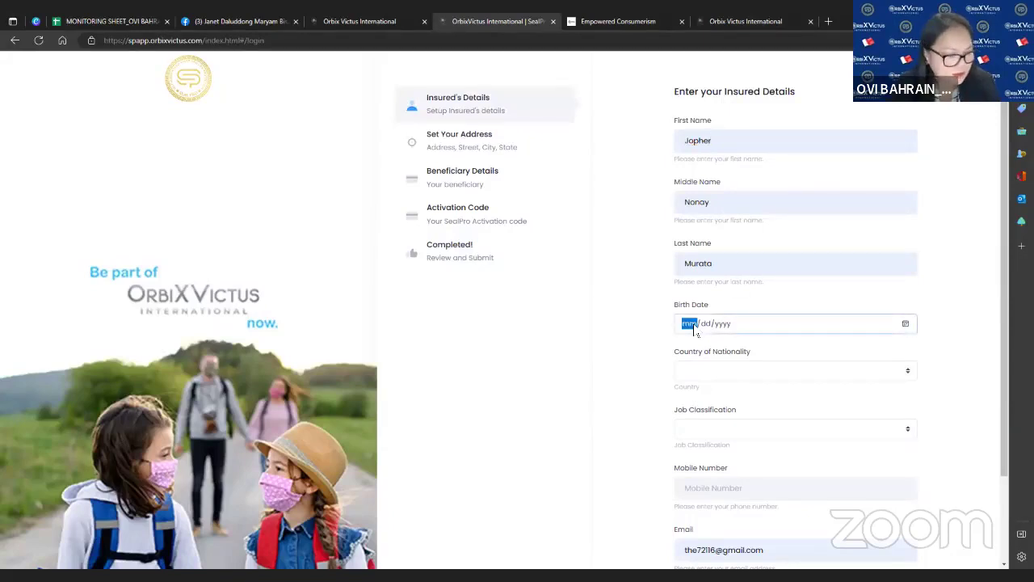
type("04/1")
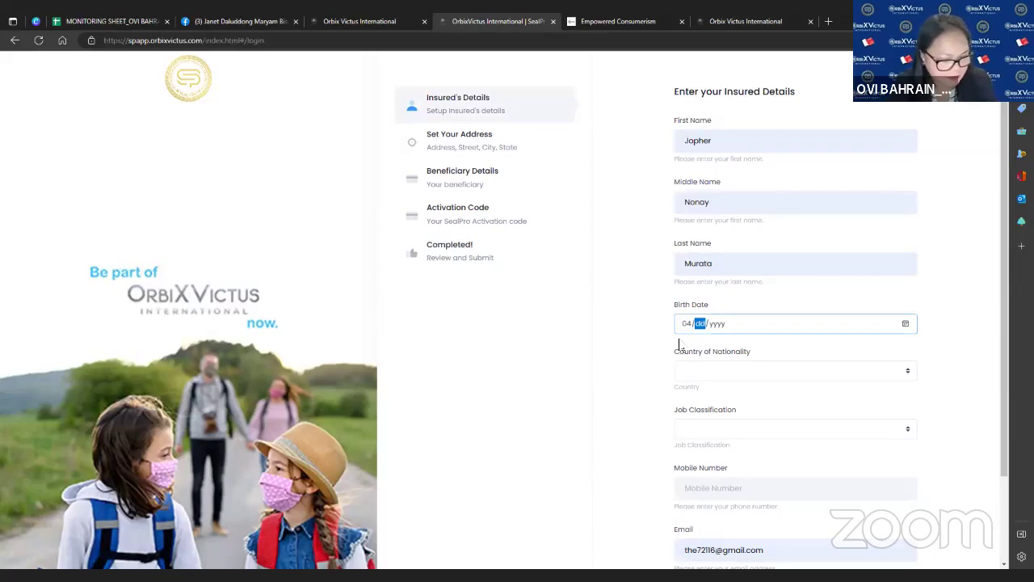
type("8/1999")
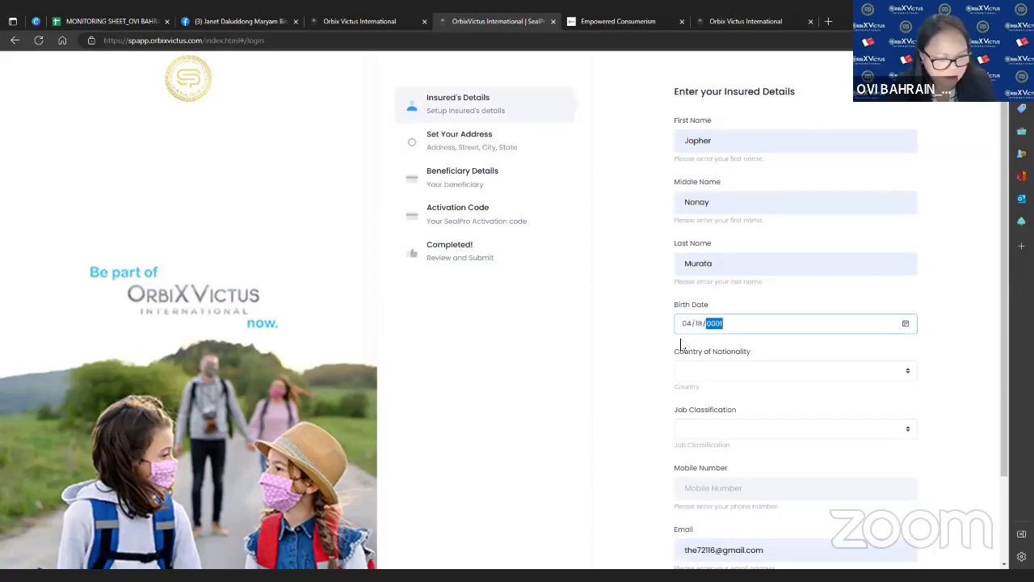
left_click(706, 372)
type("phil")
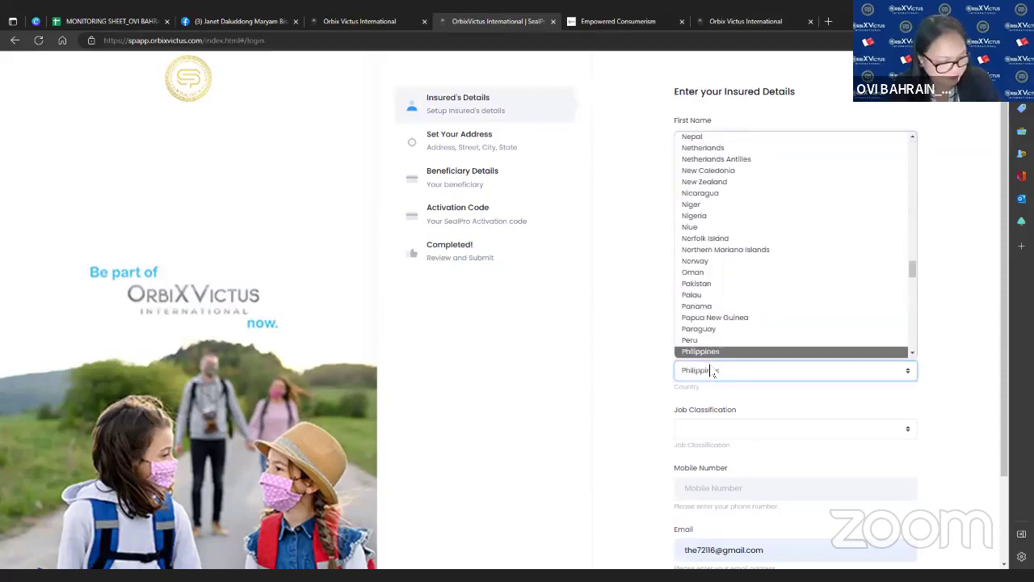
key("Return")
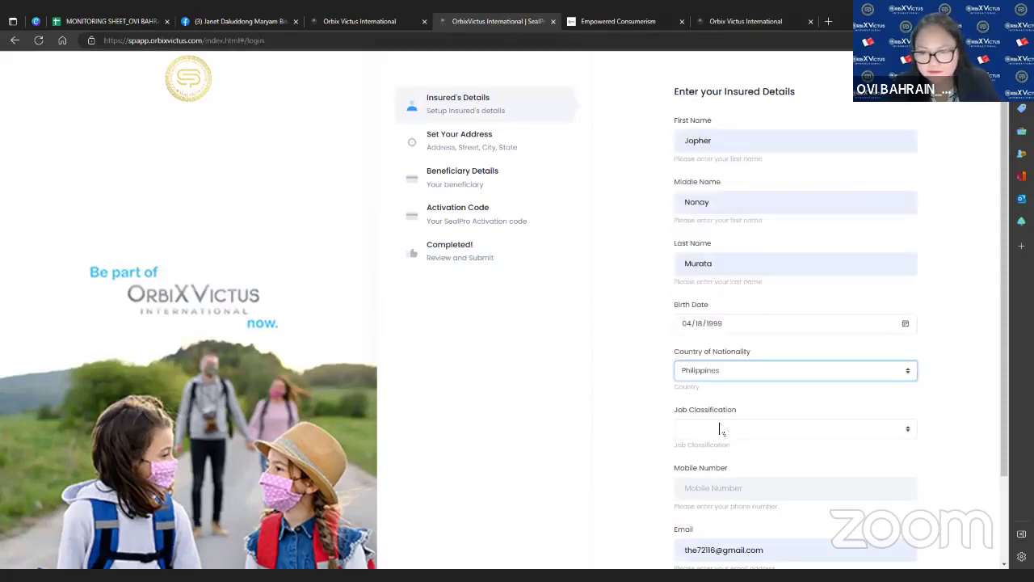
left_click(719, 429)
left_click(723, 444)
Step: Enter the insured's mobile number using the saved suggestion
left_click(748, 489)
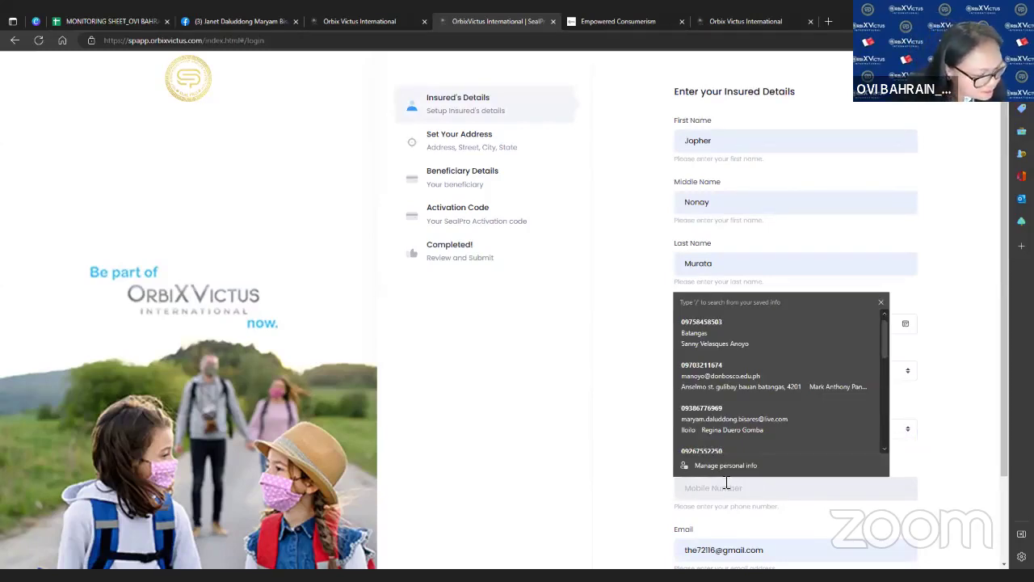
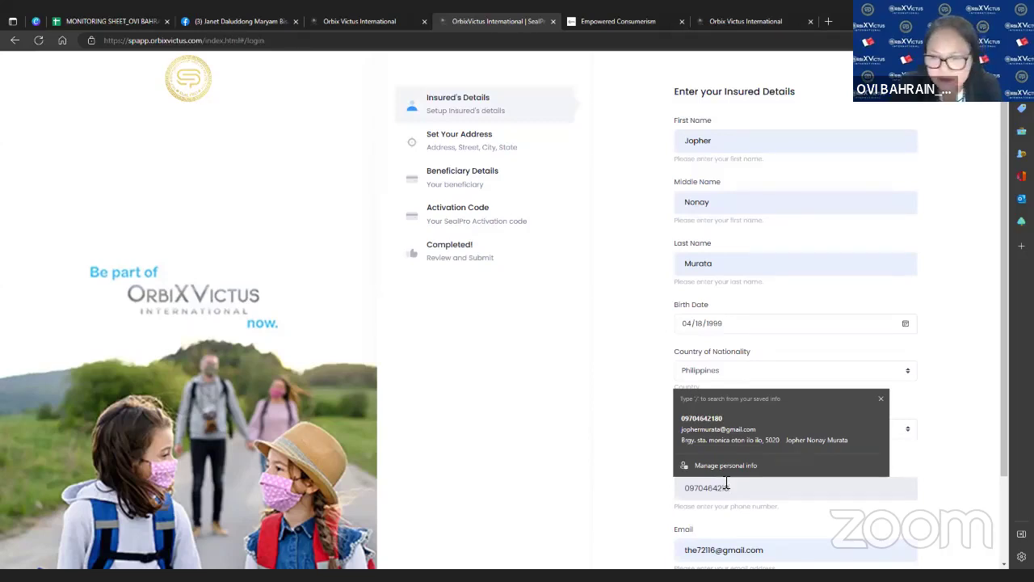
left_click(718, 418)
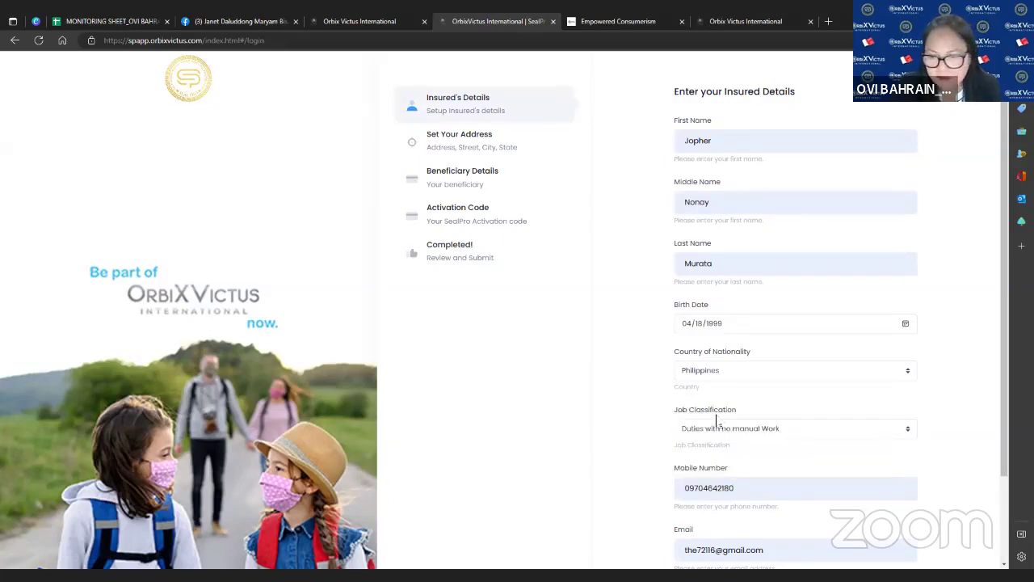
scroll(723, 416, "down", 1)
Step: Clear the prefilled email and refill it with the insured's saved email address from autofill
left_click(778, 476)
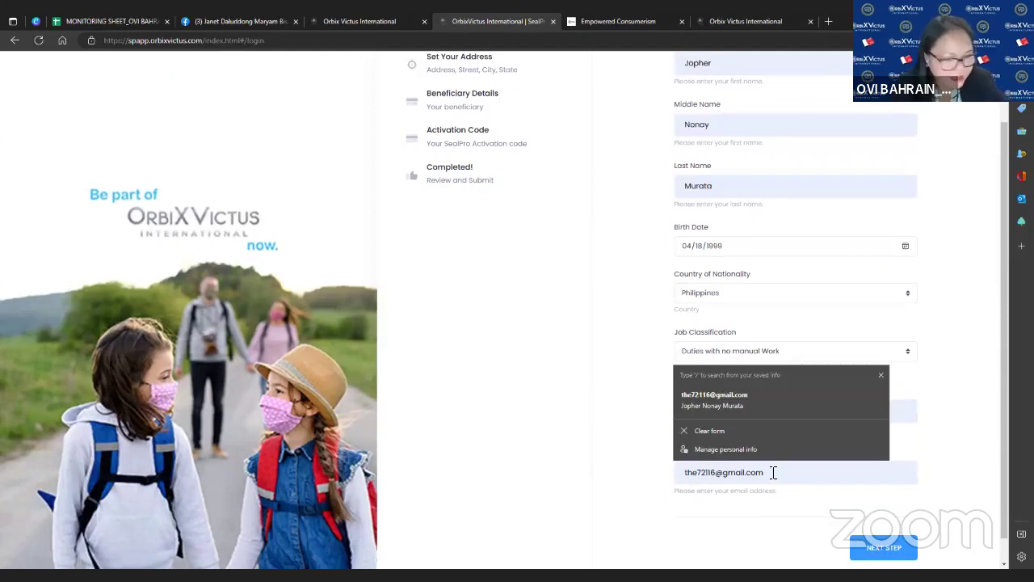
key("BackSpace")
key("BackSpace")
key("BackSpace")
key("BackSpace")
key("BackSpace")
key("BackSpace")
key("BackSpace")
key("BackSpace")
key("BackSpace")
key("BackSpace")
key("BackSpace")
key("BackSpace")
key("BackSpace")
key("BackSpace")
key("BackSpace")
key("BackSpace")
key("BackSpace")
key("BackSpace")
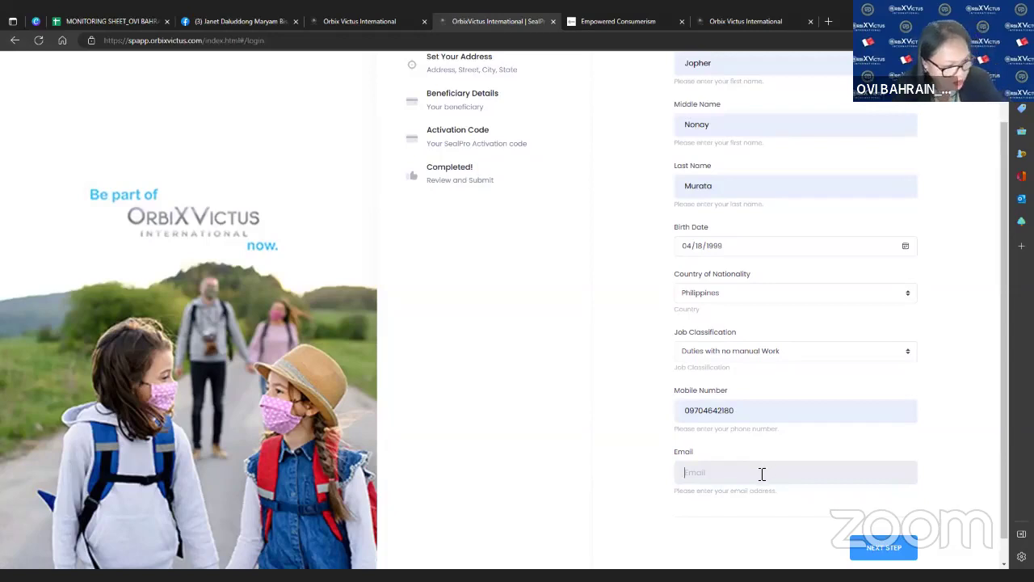
left_click(744, 472)
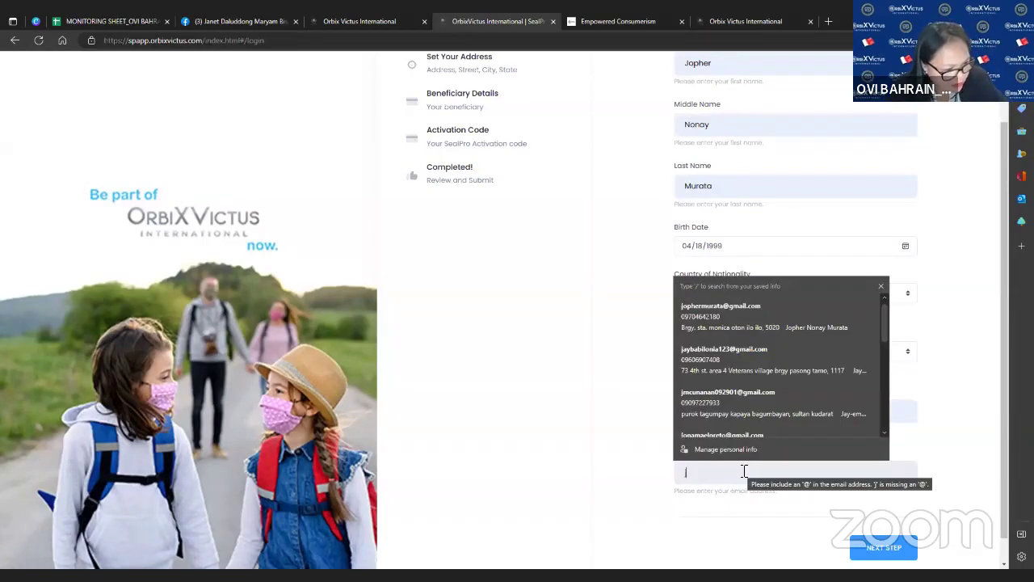
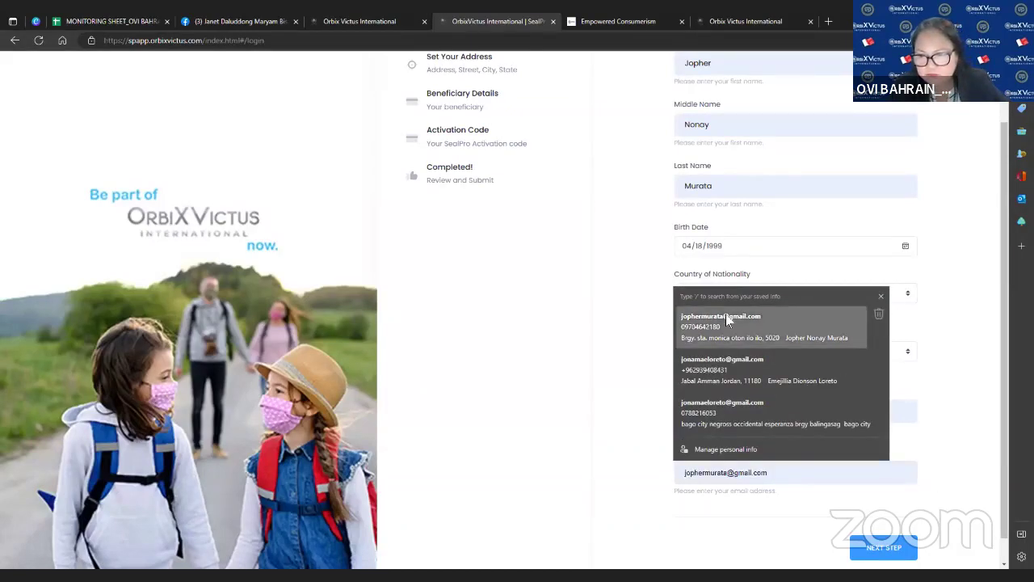
left_click(728, 319)
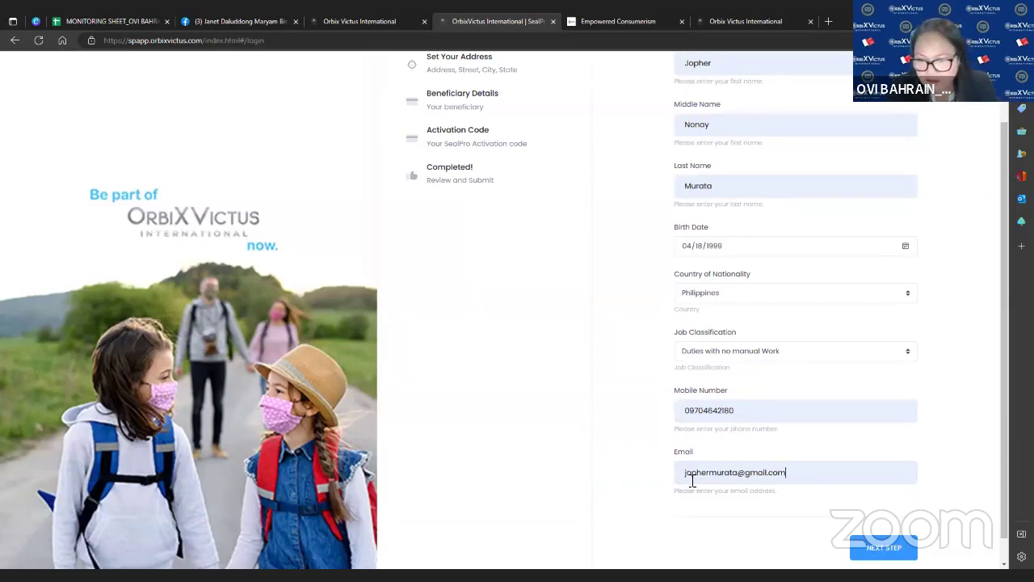
Step: On the address step, fill the street from the insured's saved entry and clear the wrongly filled building name
left_click(842, 550)
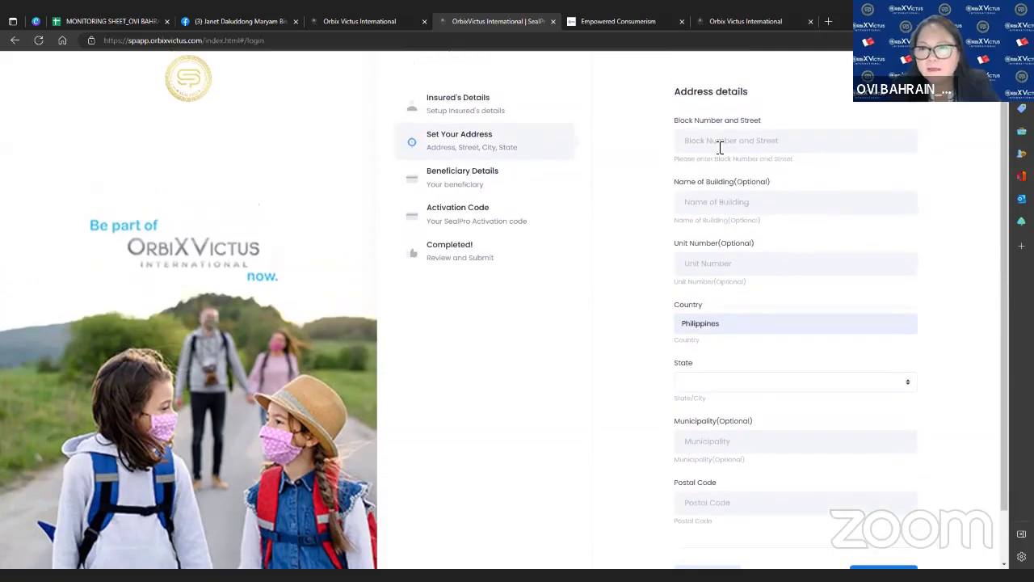
left_click(719, 141)
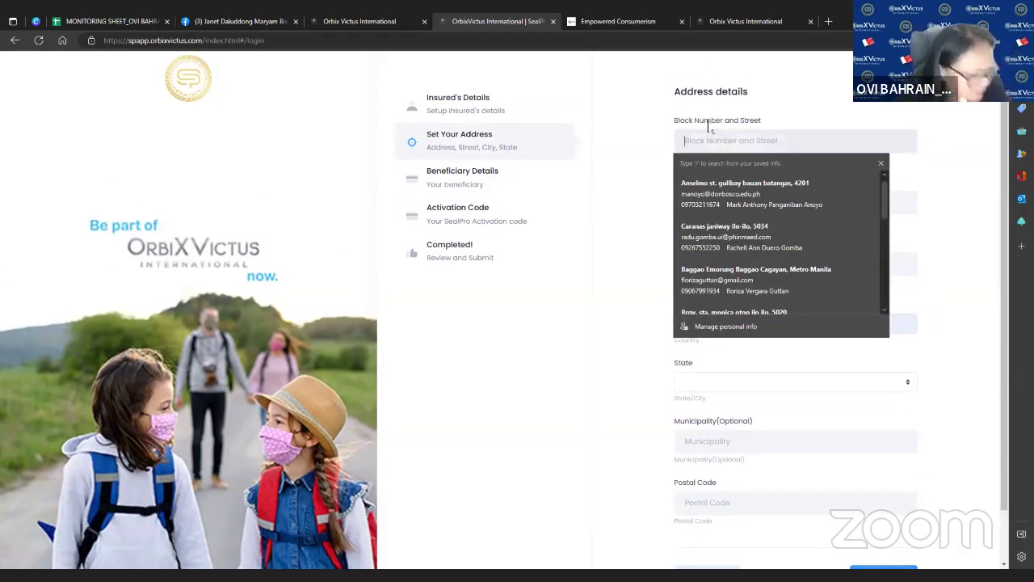
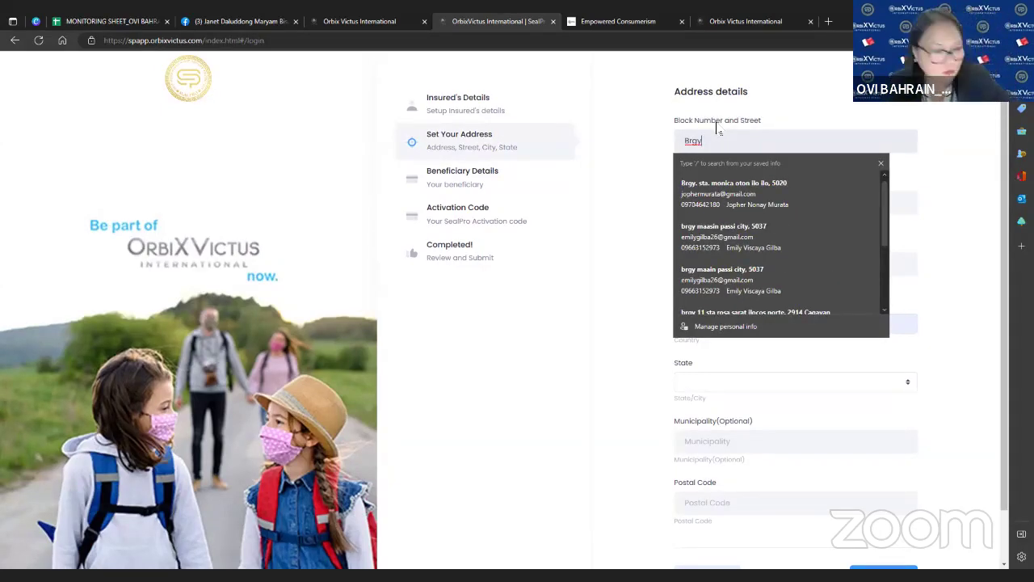
left_click(752, 186)
left_click(784, 203)
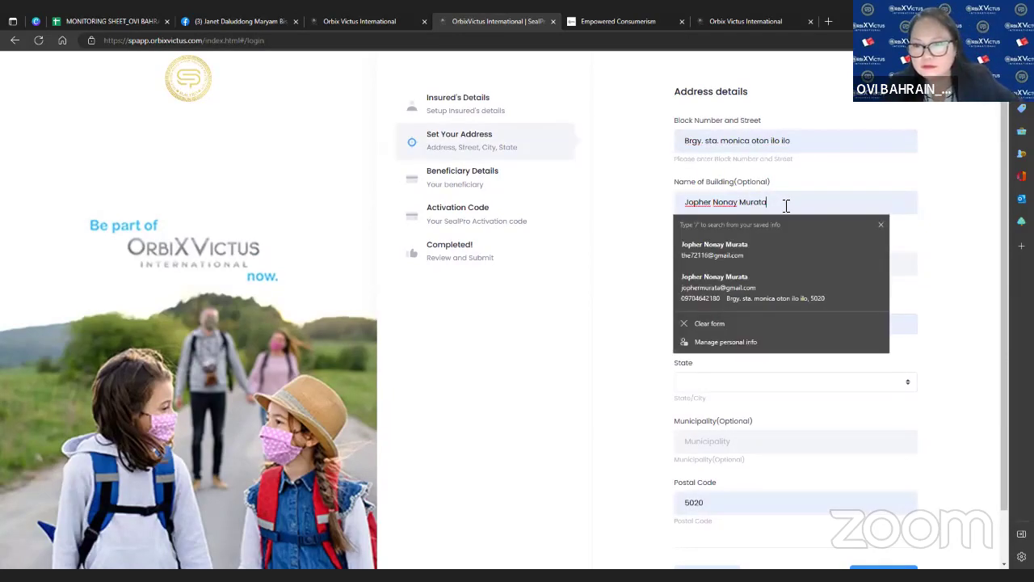
key("ctrl+BackSpace")
key("ctrl+BackSpace")
key("ctrl+BackSpace")
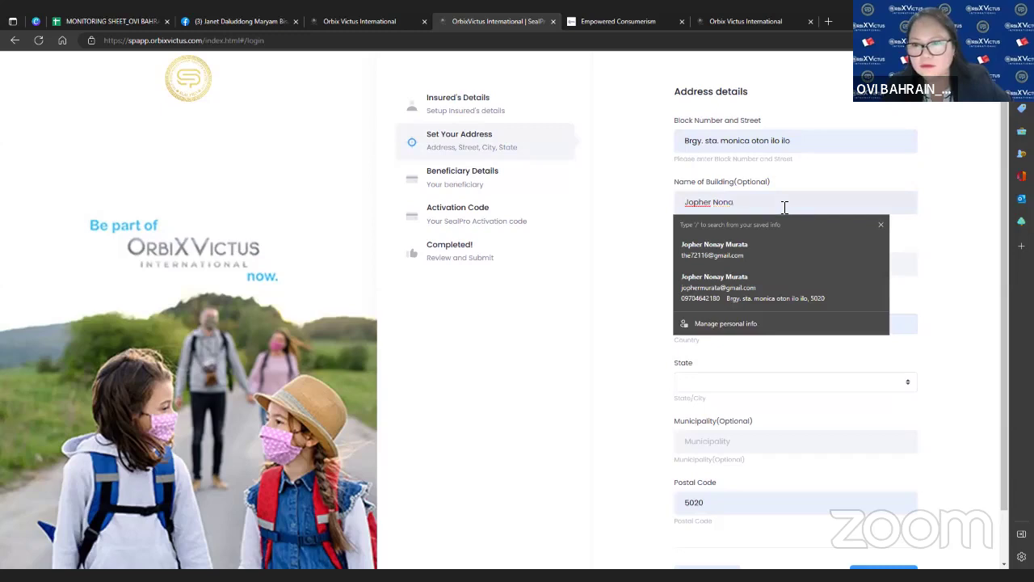
Step: Set the state/province to Iloilo and advance to the Beneficiary Details step
left_click(745, 386)
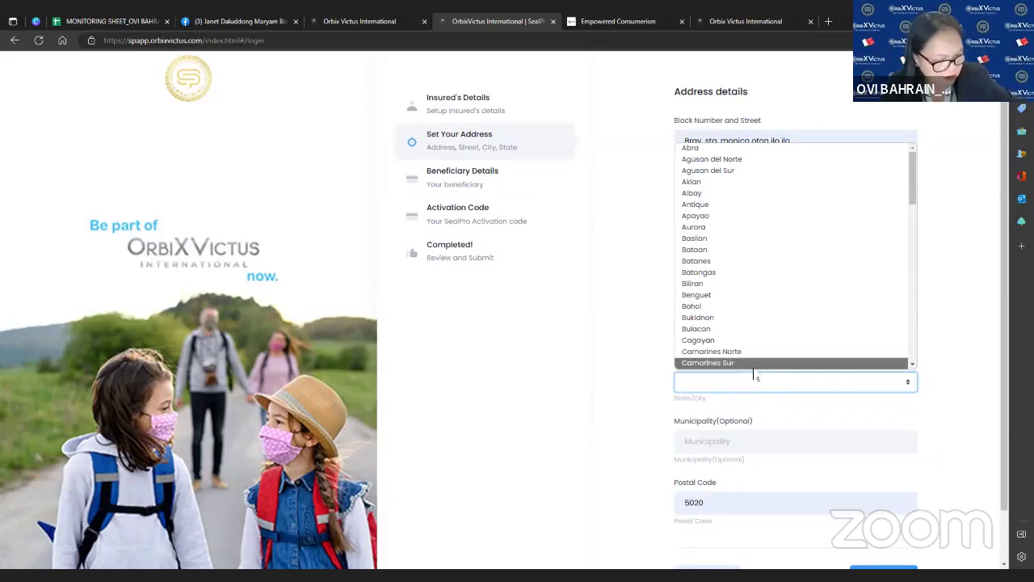
key("i")
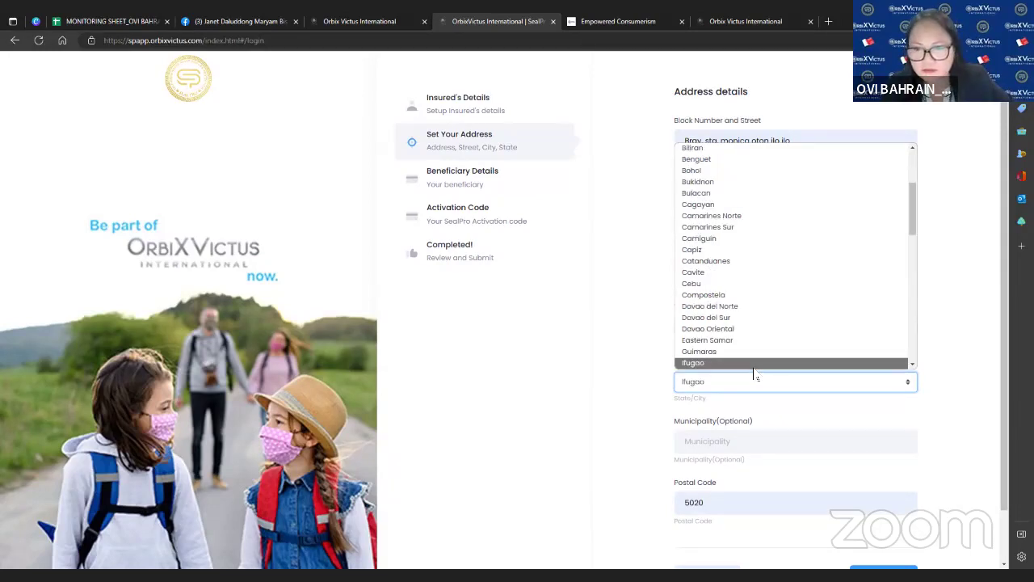
key("l")
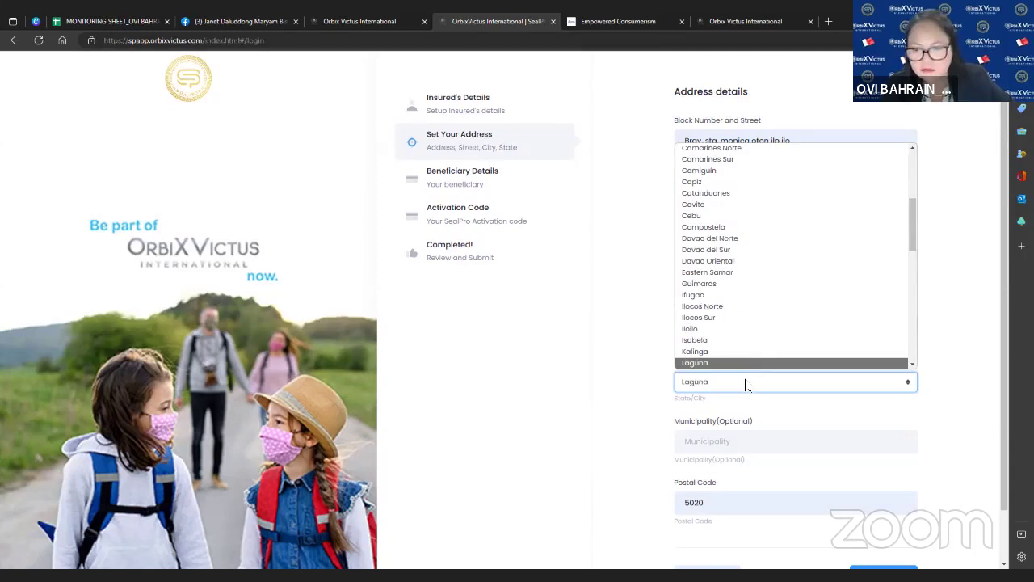
left_click(746, 386)
left_click(734, 386)
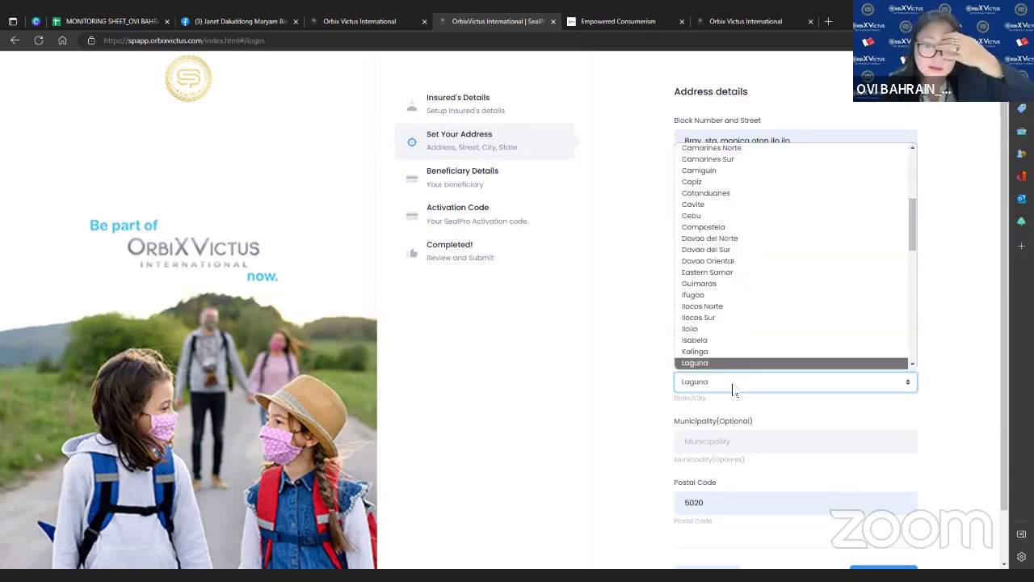
left_click(691, 329)
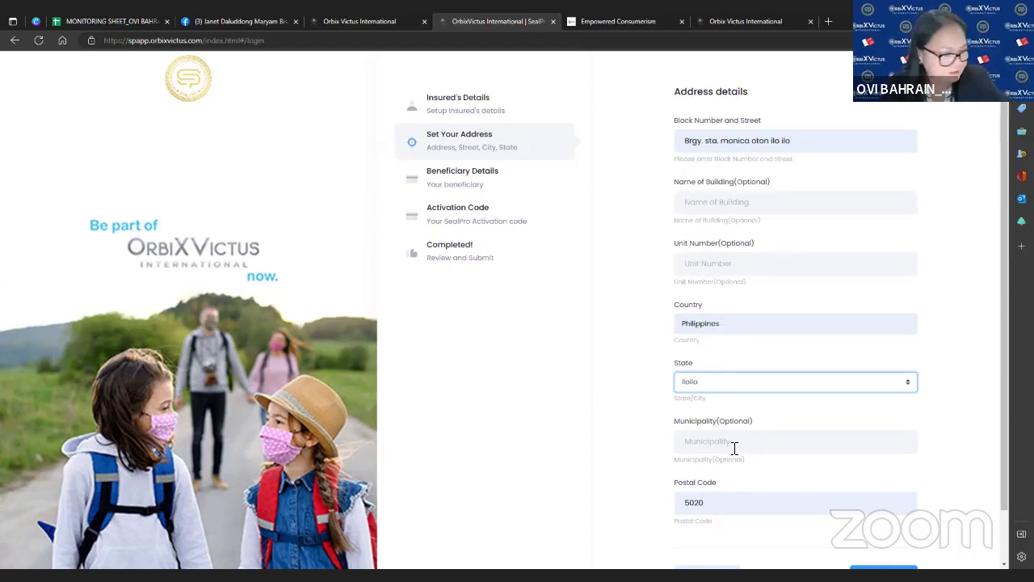
scroll(734, 453, "down", 2)
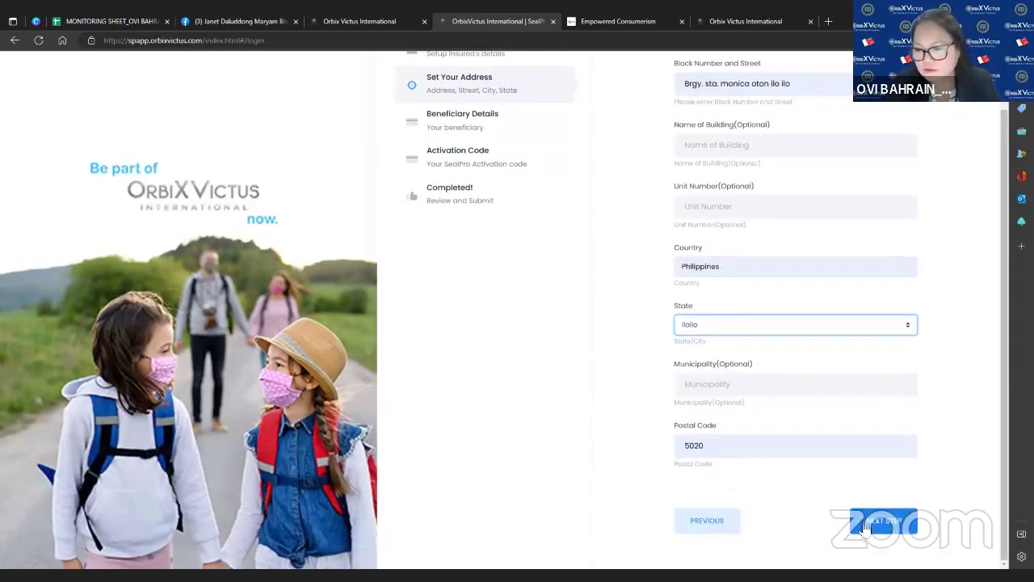
left_click(865, 522)
left_click(718, 146)
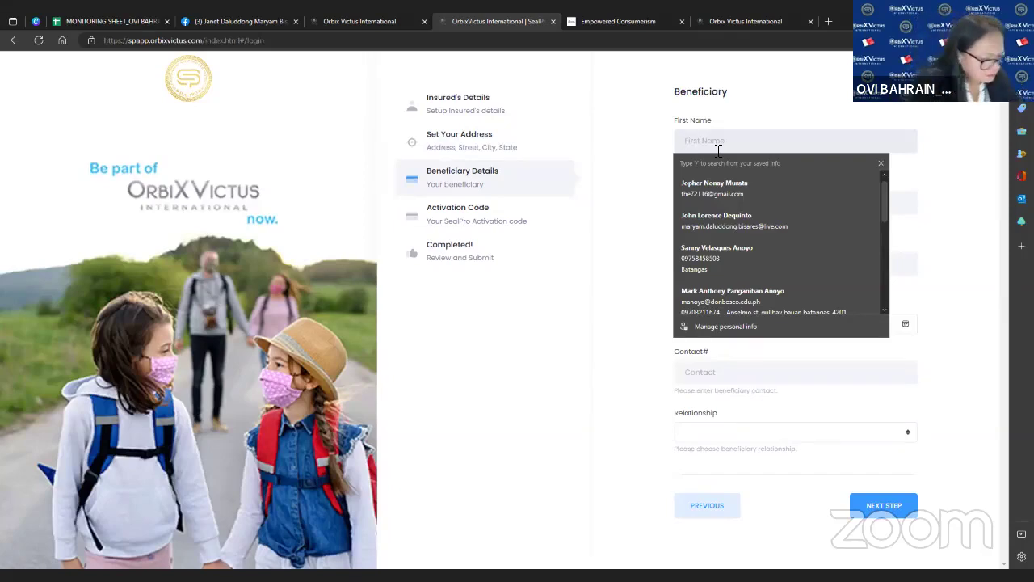
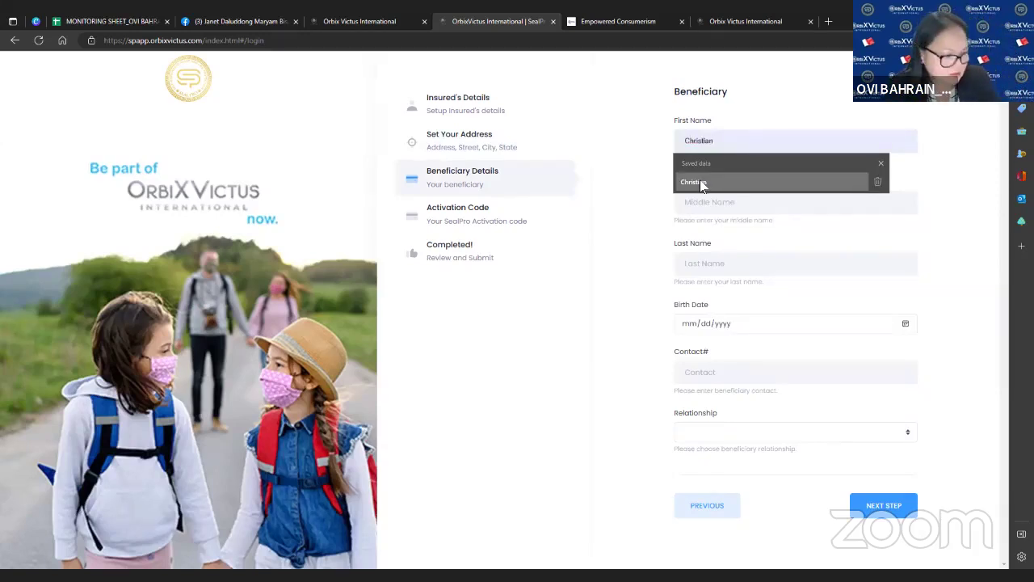
Step: Enter the beneficiary's first, middle and last names, taking the first name from saved data
left_click(702, 185)
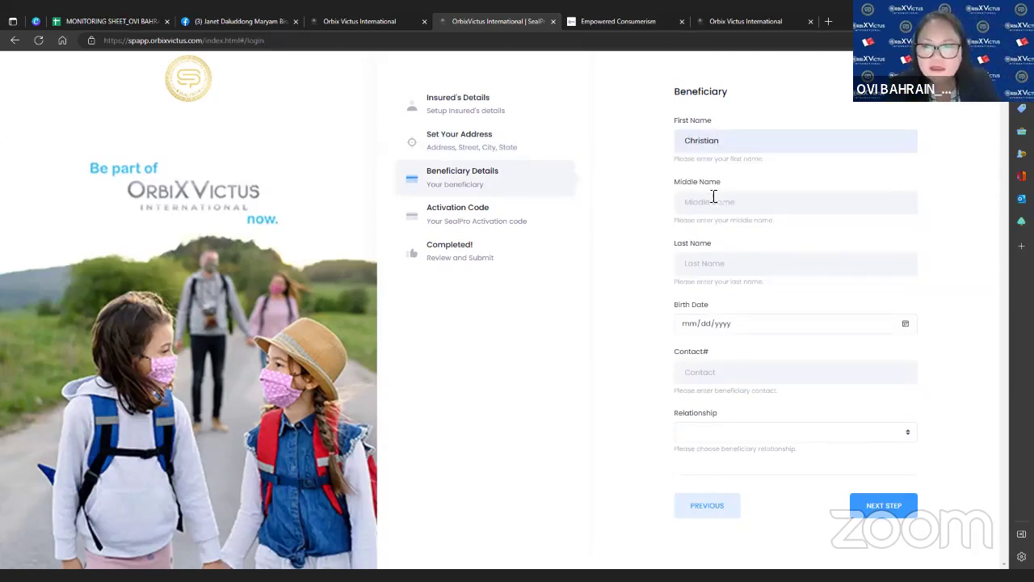
left_click(724, 206)
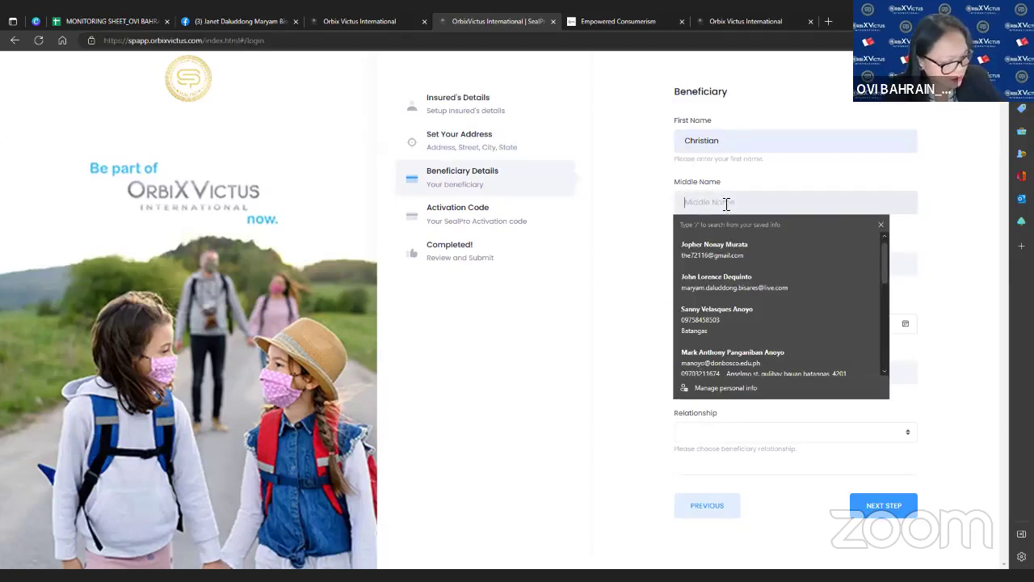
type("N")
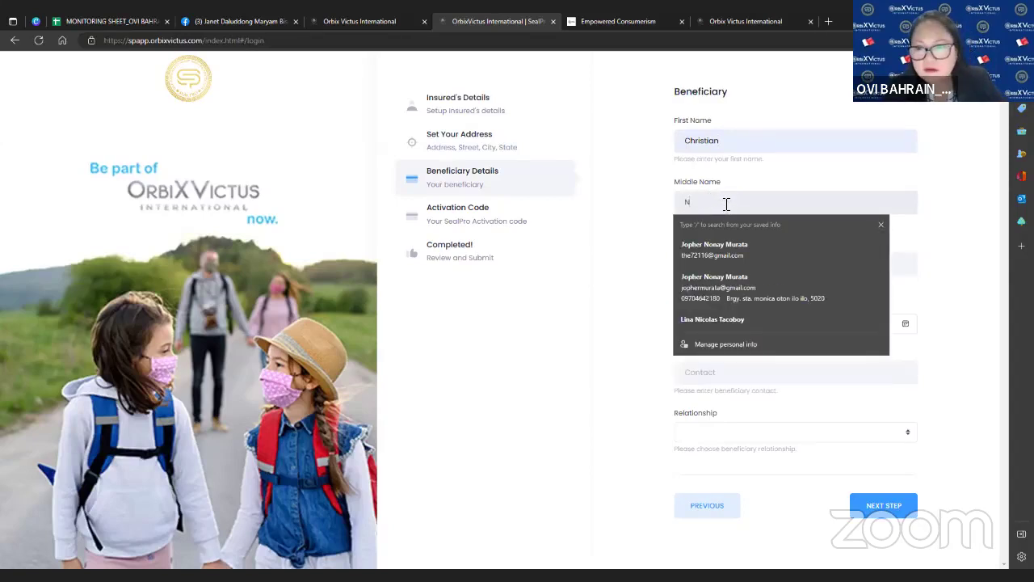
type("onay")
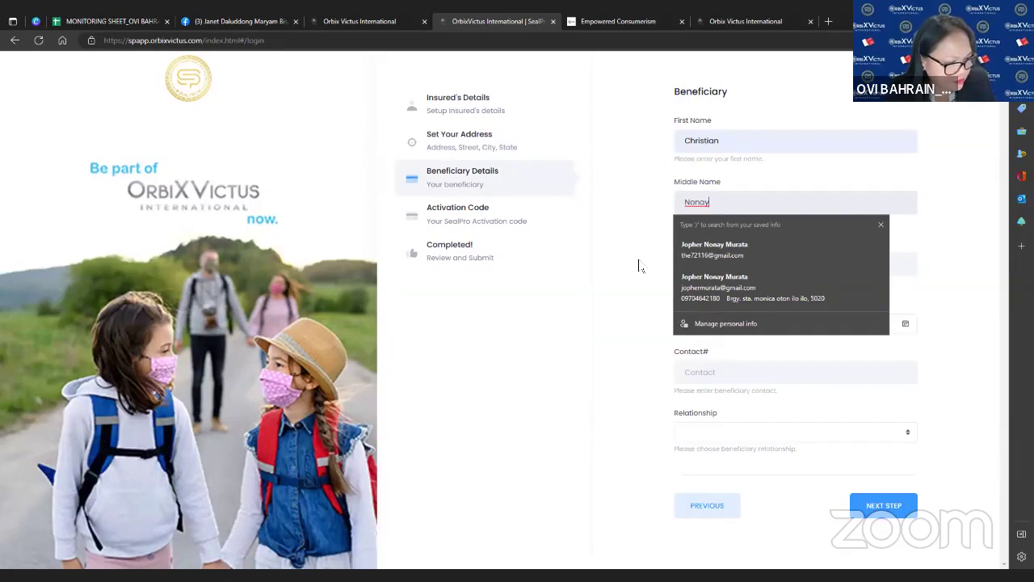
left_click(619, 280)
left_click(738, 267)
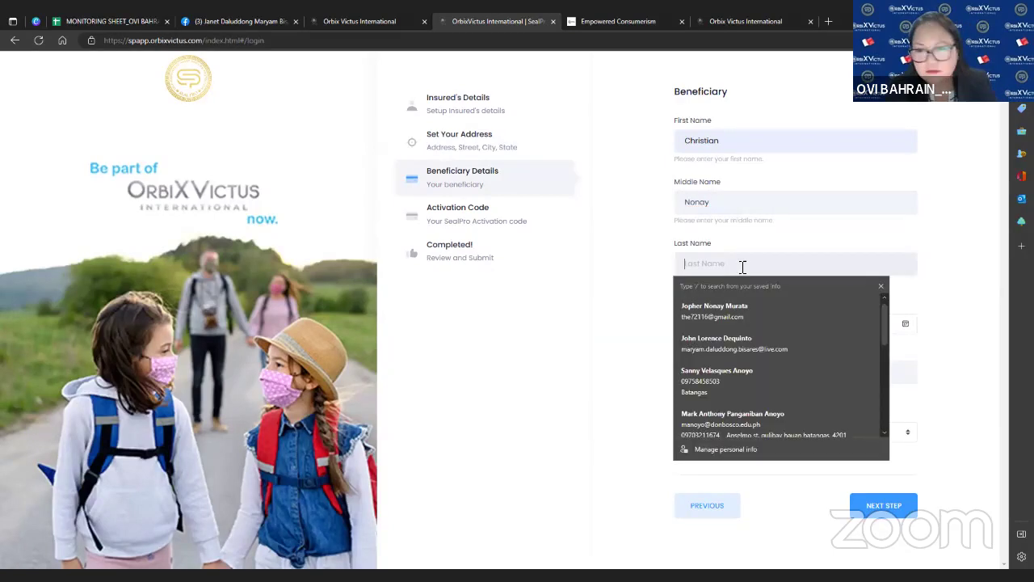
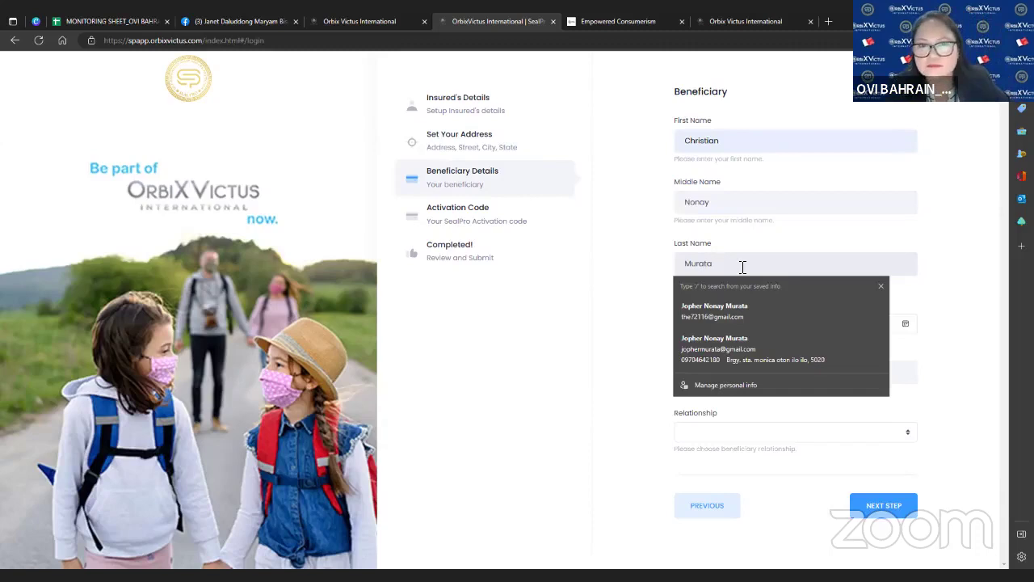
key("Escape")
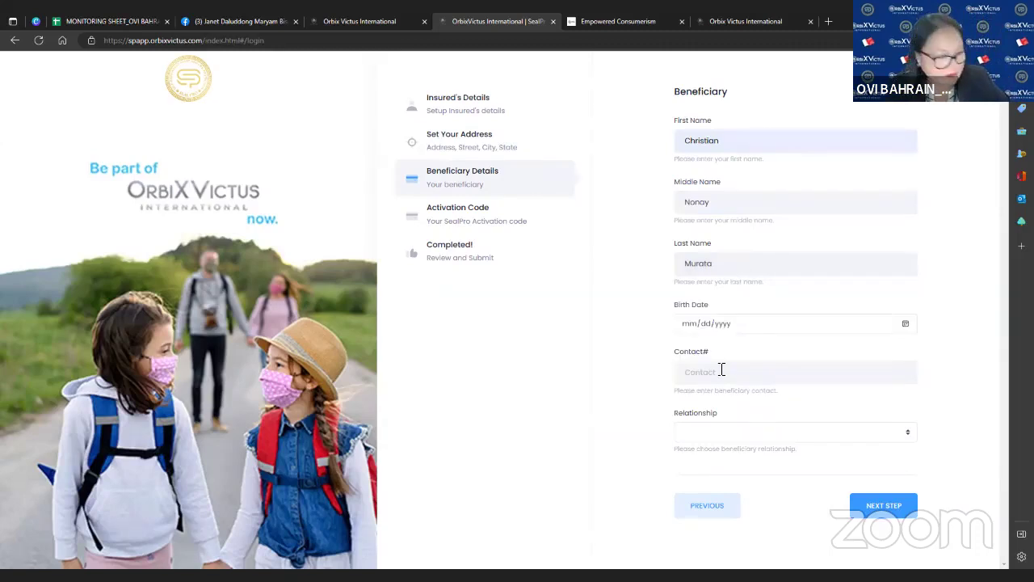
Step: Enter the beneficiary's contact number, set Relationship to Sibling, and continue to the activation code step
left_click(722, 369)
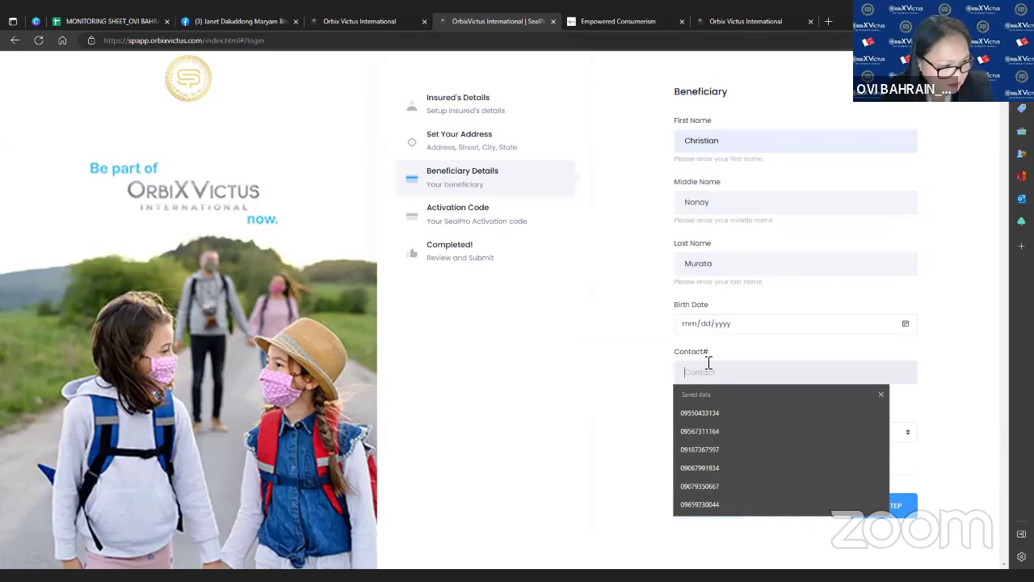
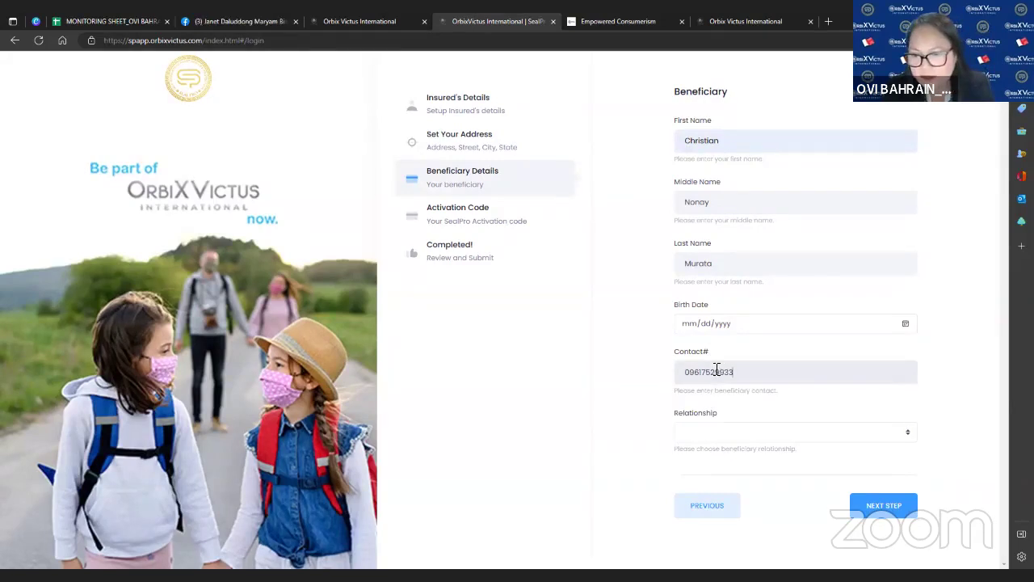
left_click(732, 434)
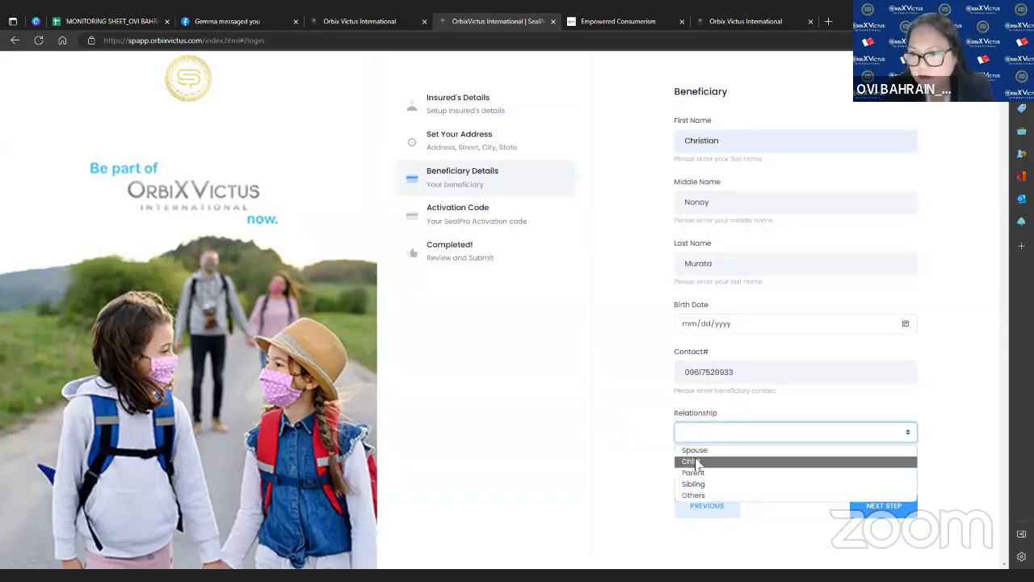
left_click(696, 463)
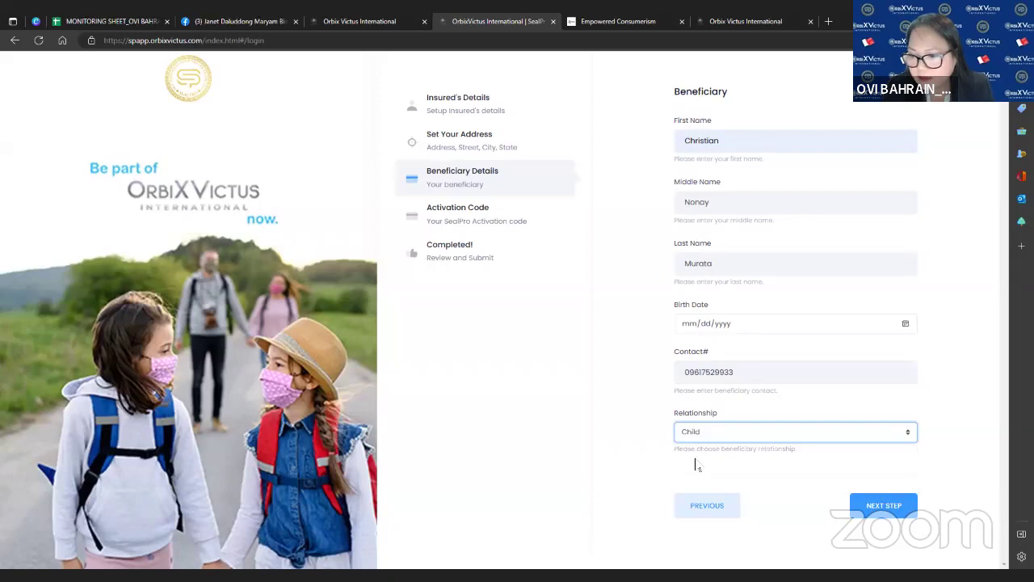
left_click(784, 514)
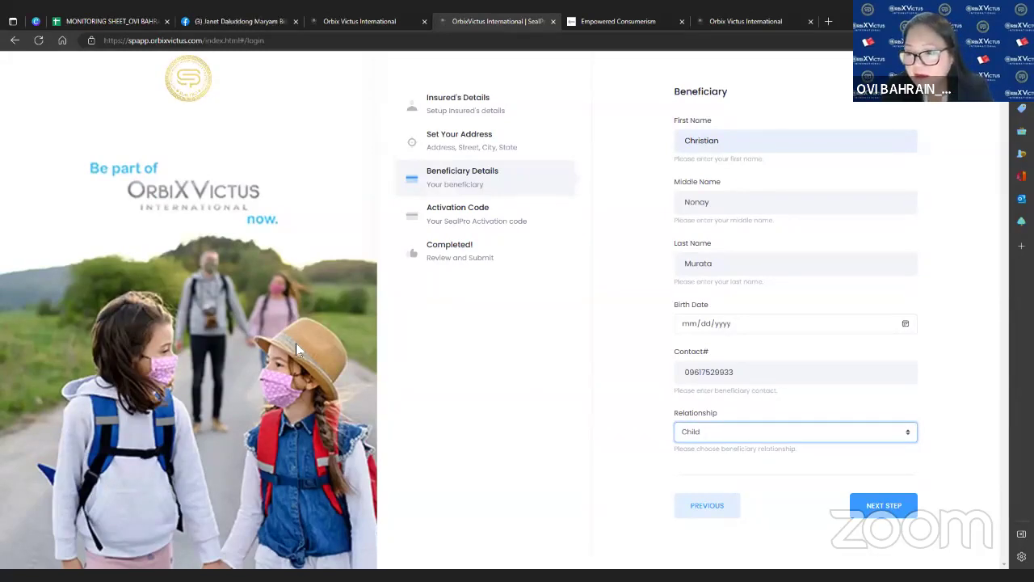
left_click(706, 433)
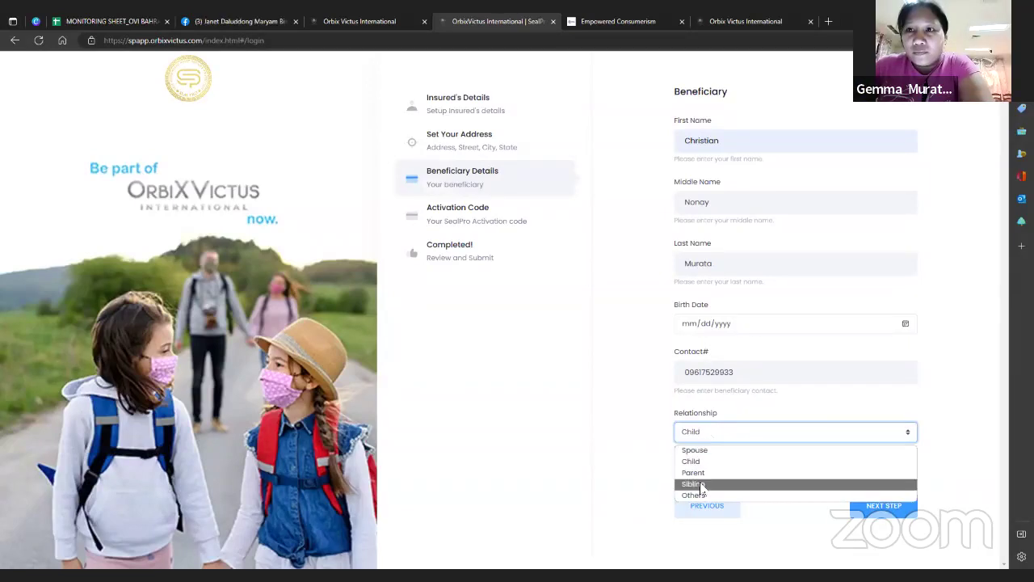
left_click(695, 484)
left_click(882, 505)
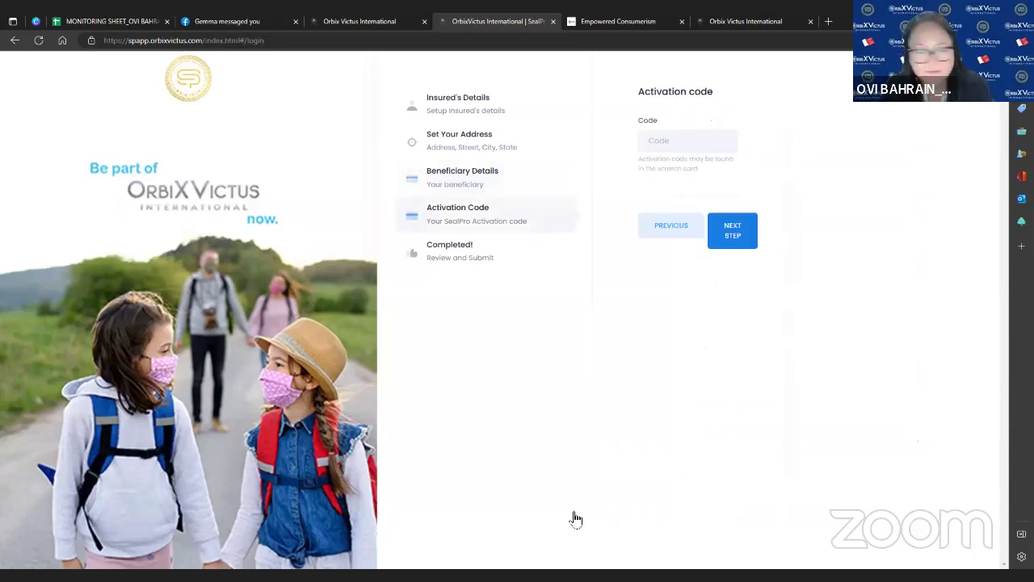
Step: Start typing the SealPro activation code into the Code field
left_click(704, 138)
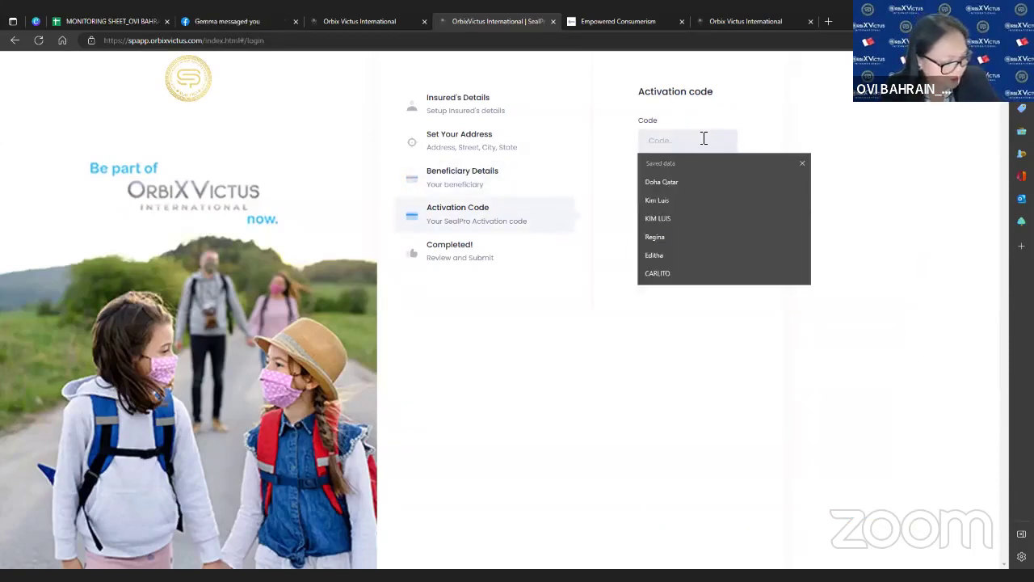
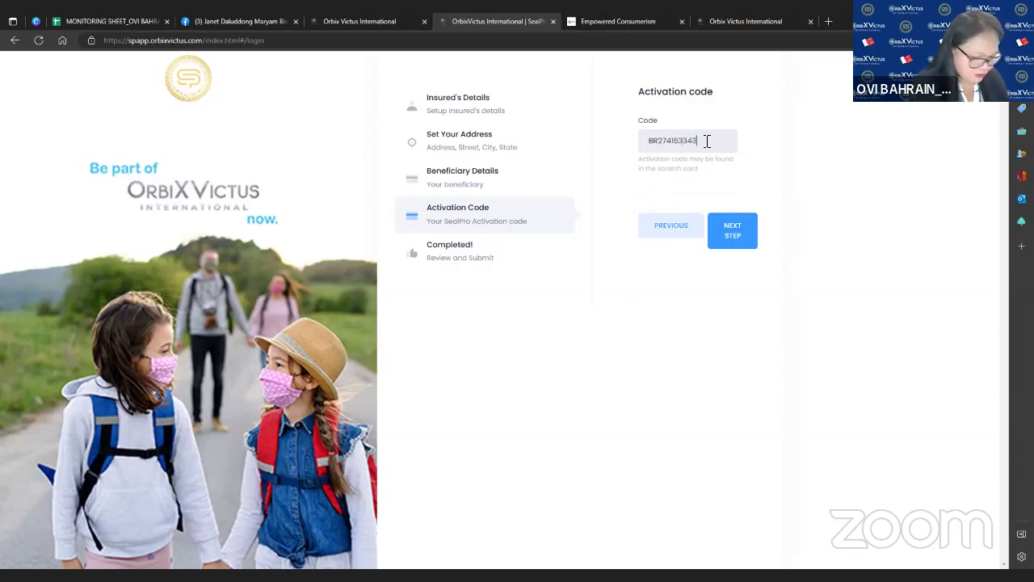
Step: Enter the SealPro activation code and proceed to the Review and Submit page
left_click(746, 228)
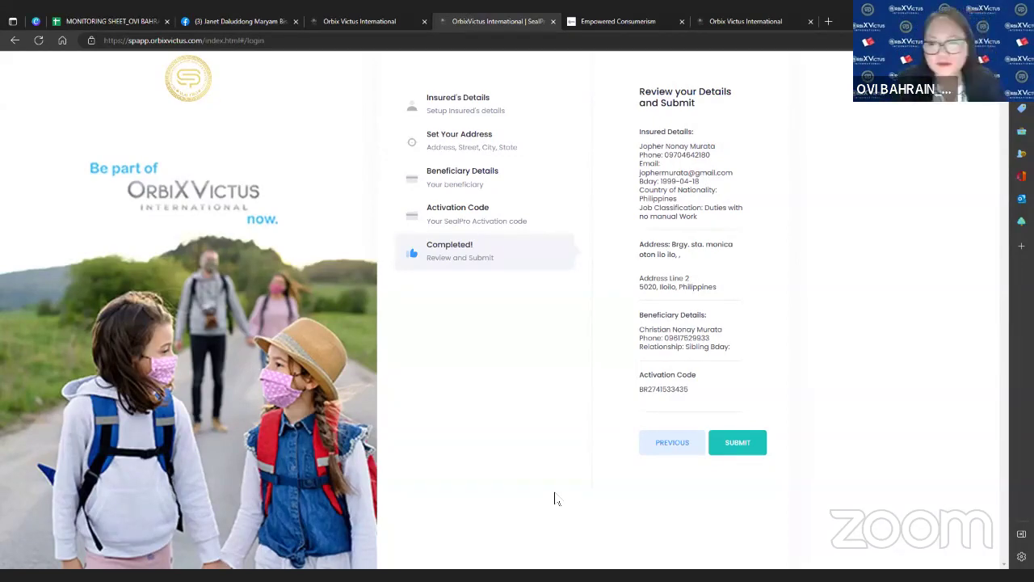
Step: Attempt submission, dismiss the error, and step back two pages to Beneficiary Details
left_click(757, 446)
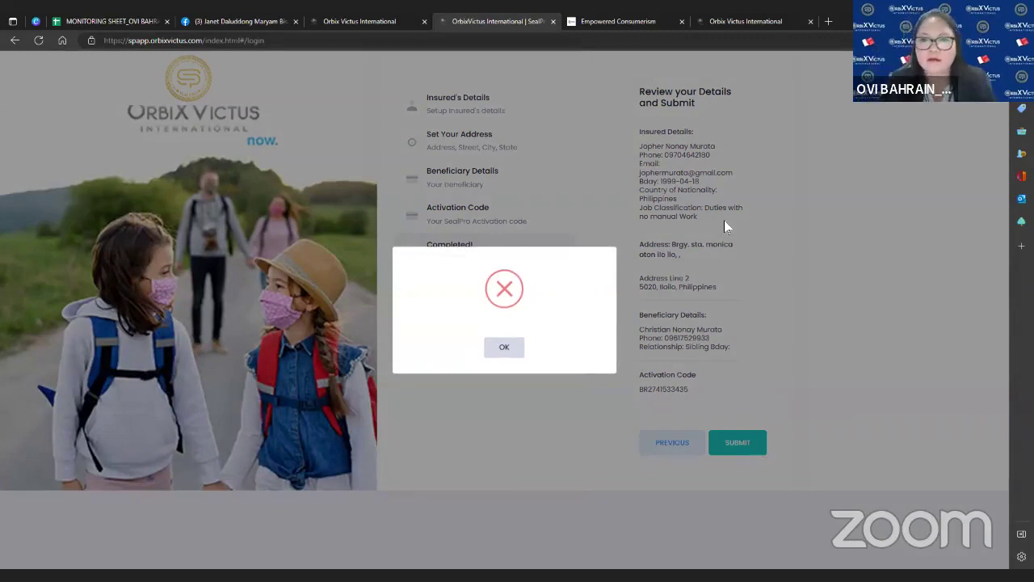
left_click(519, 350)
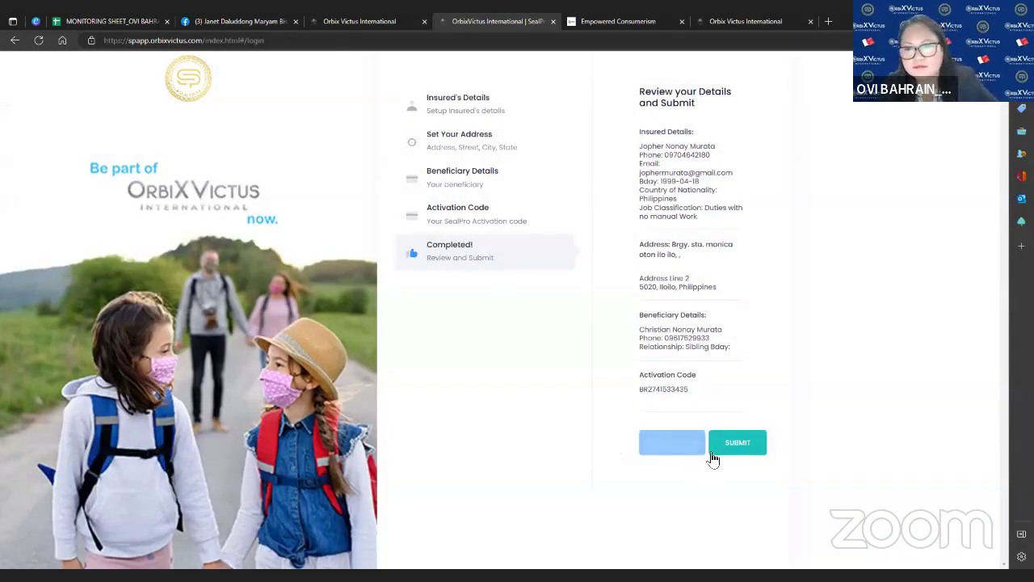
left_click(671, 458)
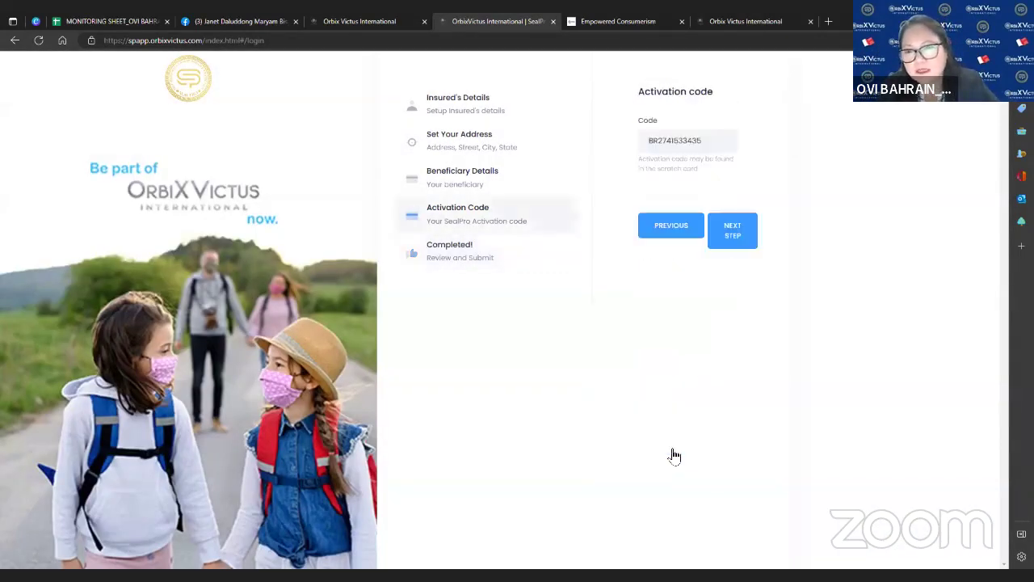
left_click(688, 231)
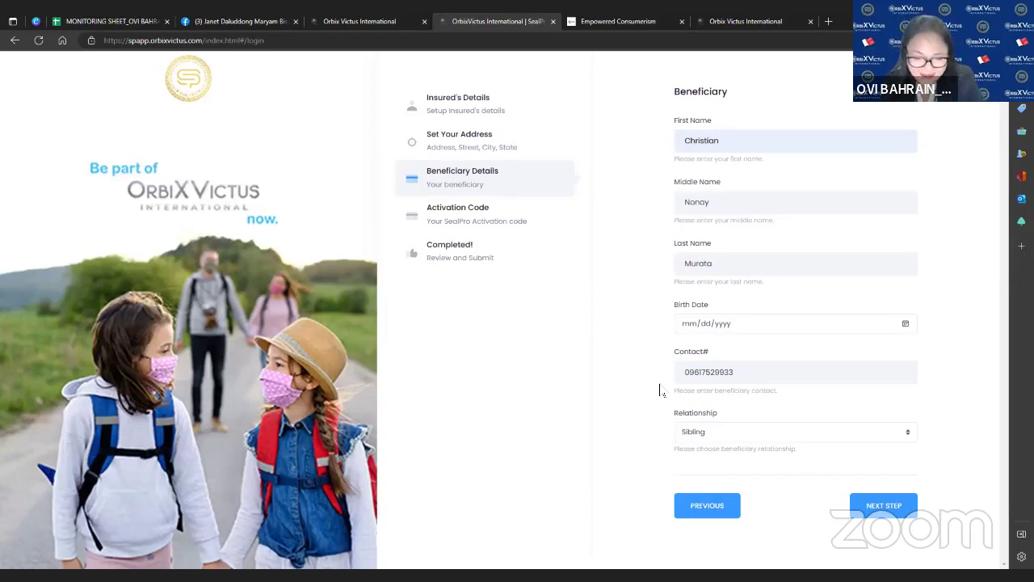
left_click(685, 324)
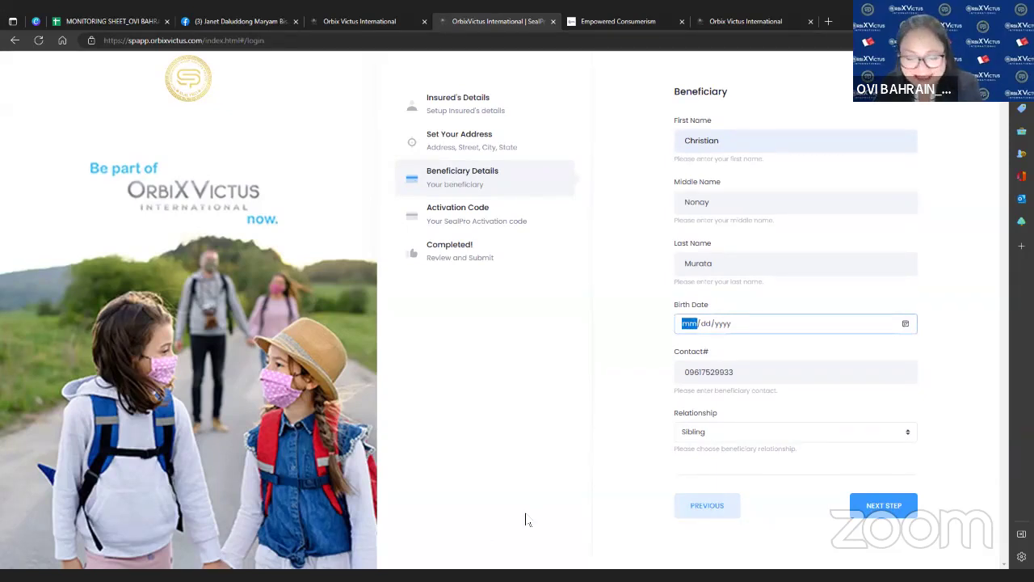
type("10/")
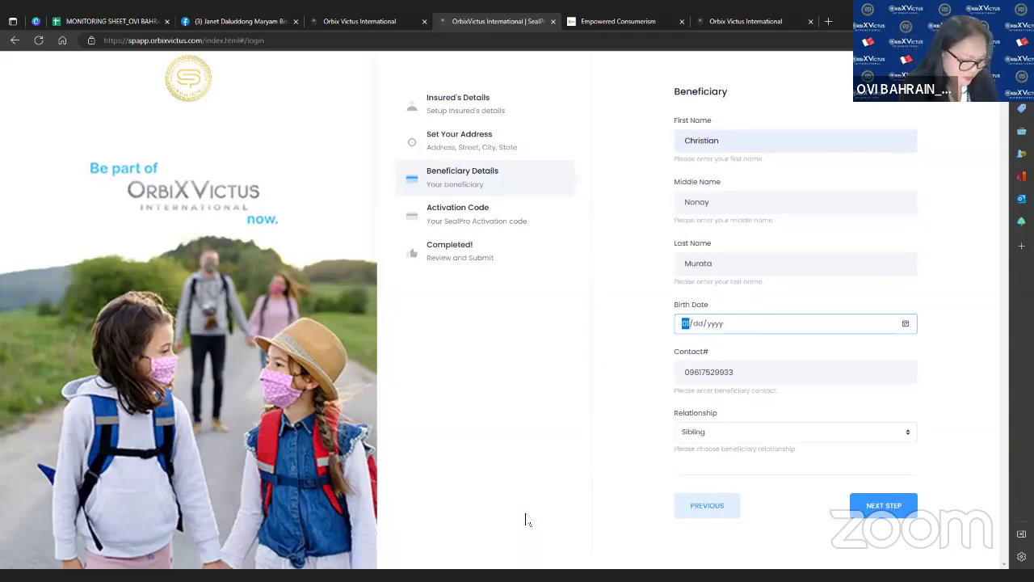
type("30/1998")
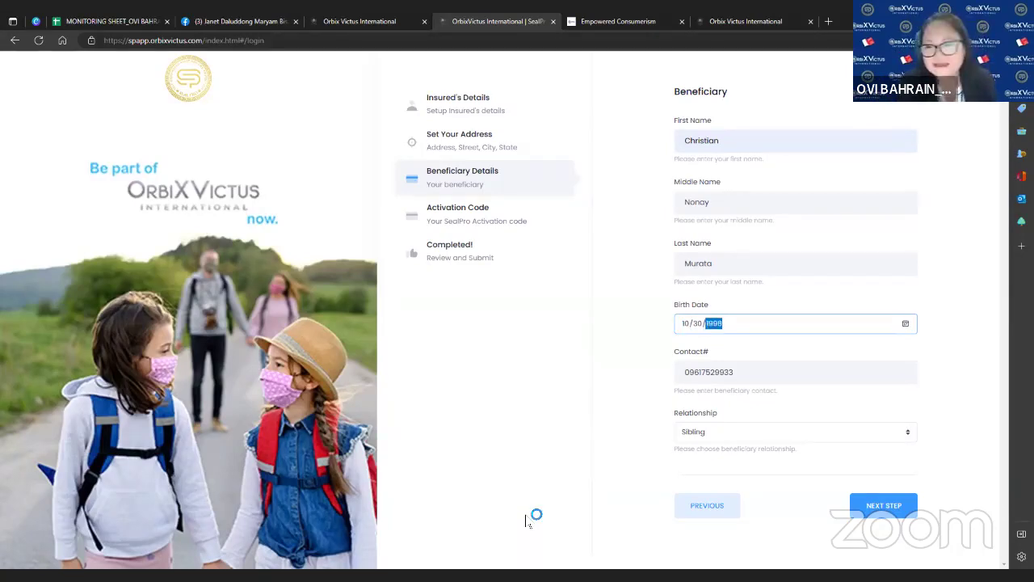
left_click(606, 485)
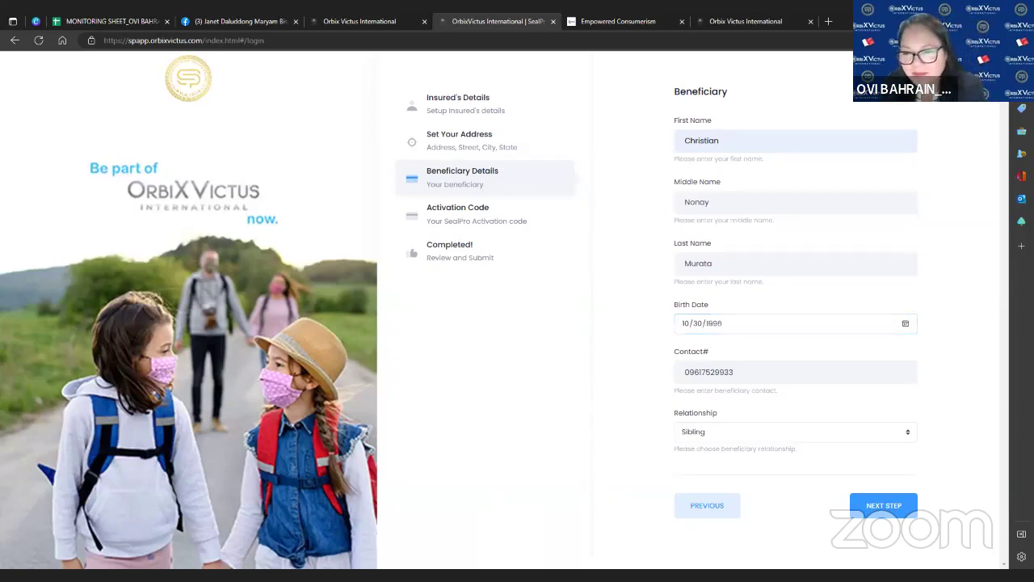
left_click(880, 506)
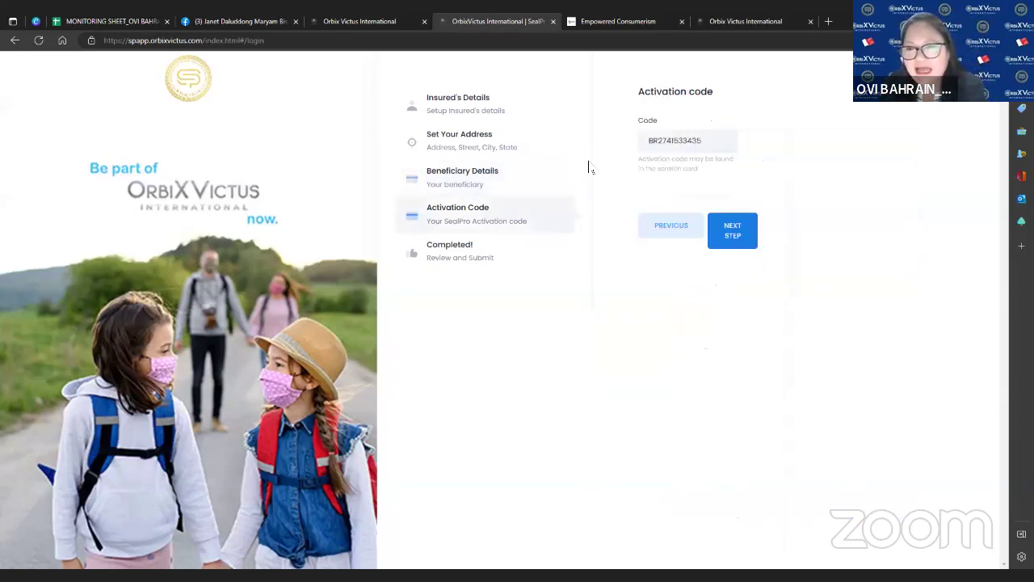
left_click(731, 237)
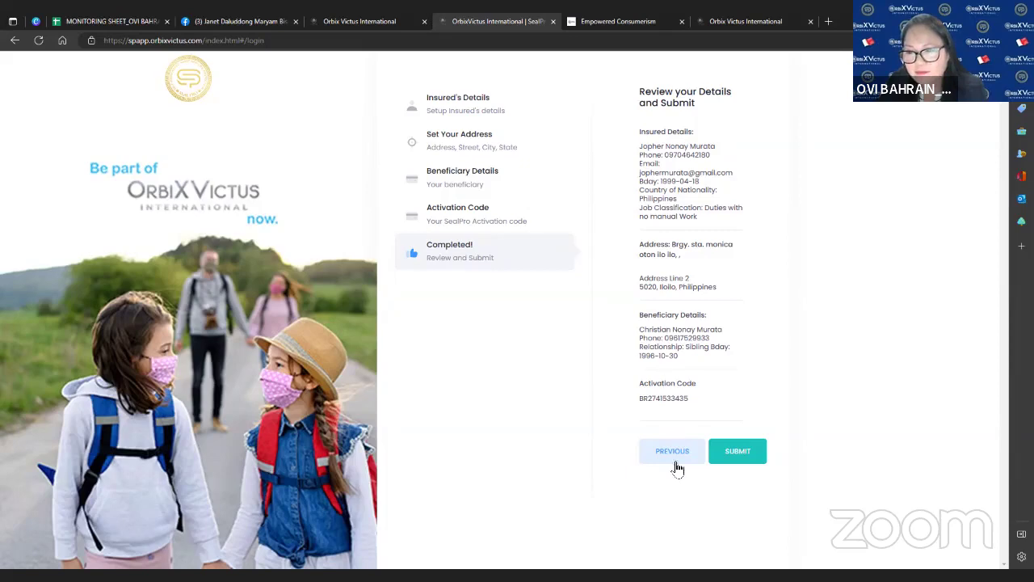
Step: Submit the registration, acknowledge the success message, and return to a blank Insured's Details form
left_click(732, 454)
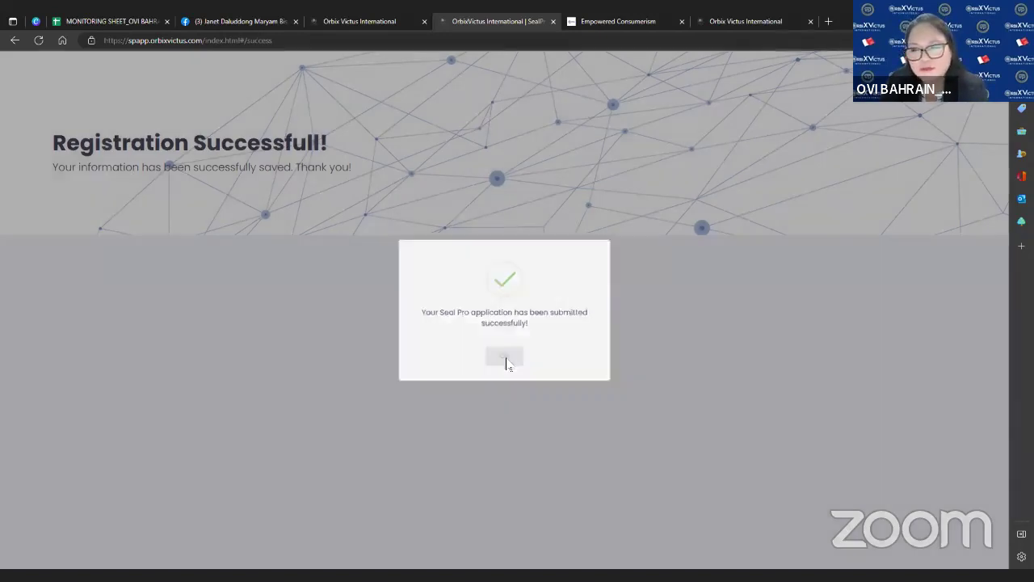
left_click(508, 361)
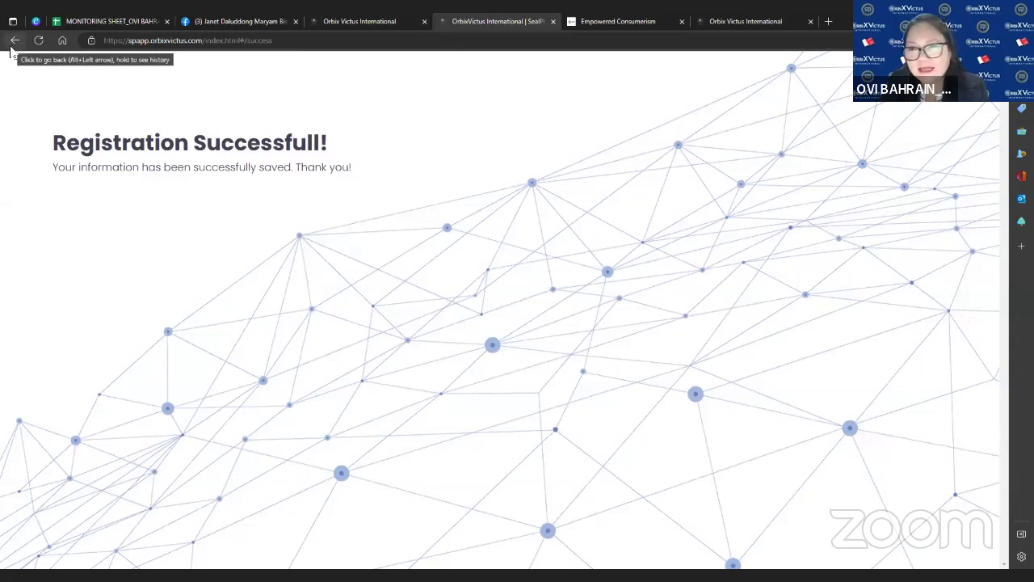
left_click(13, 45)
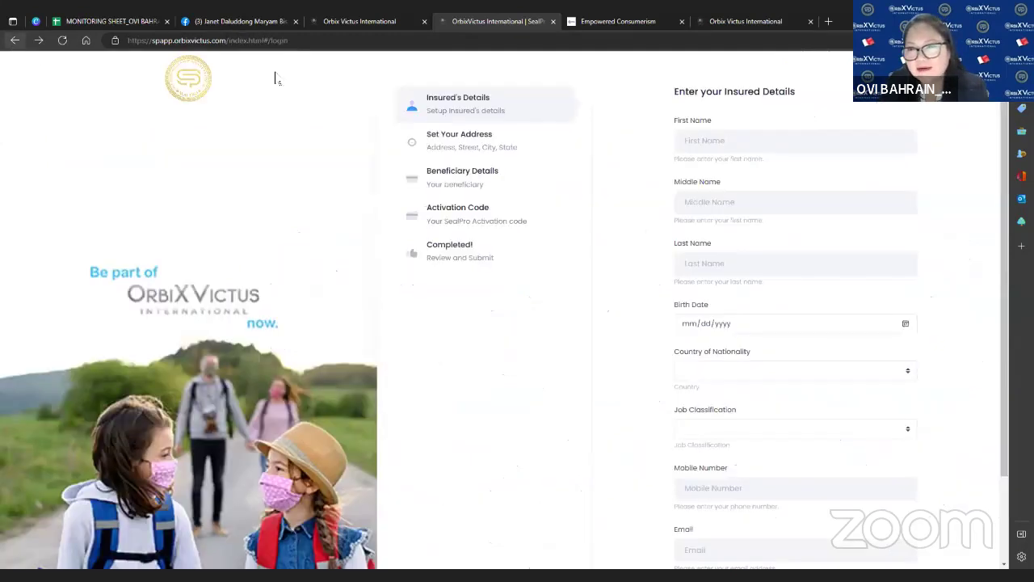
left_click(750, 144)
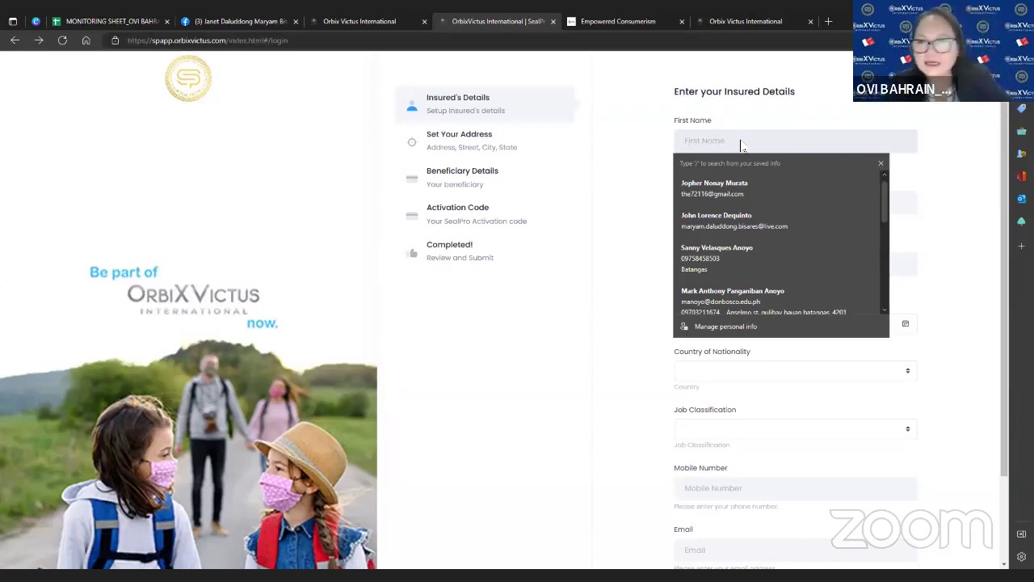
left_click(733, 188)
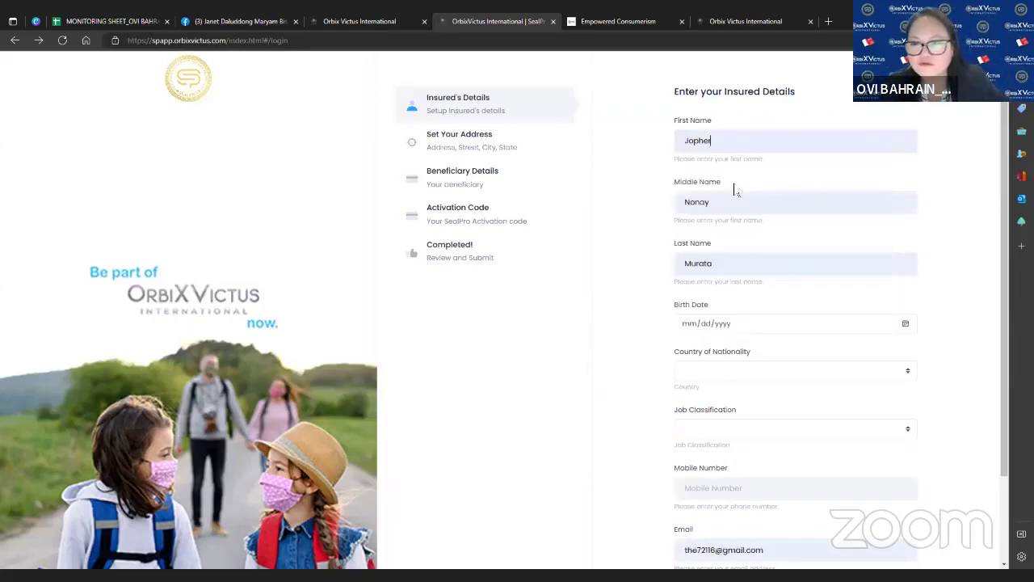
left_click(688, 323)
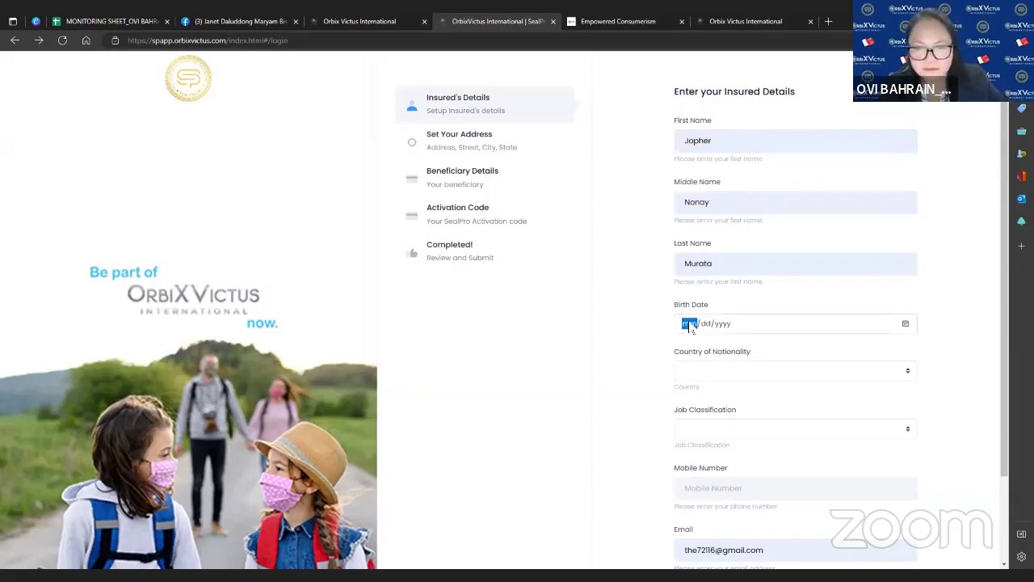
type("0")
type("40")
type("8")
type("1989")
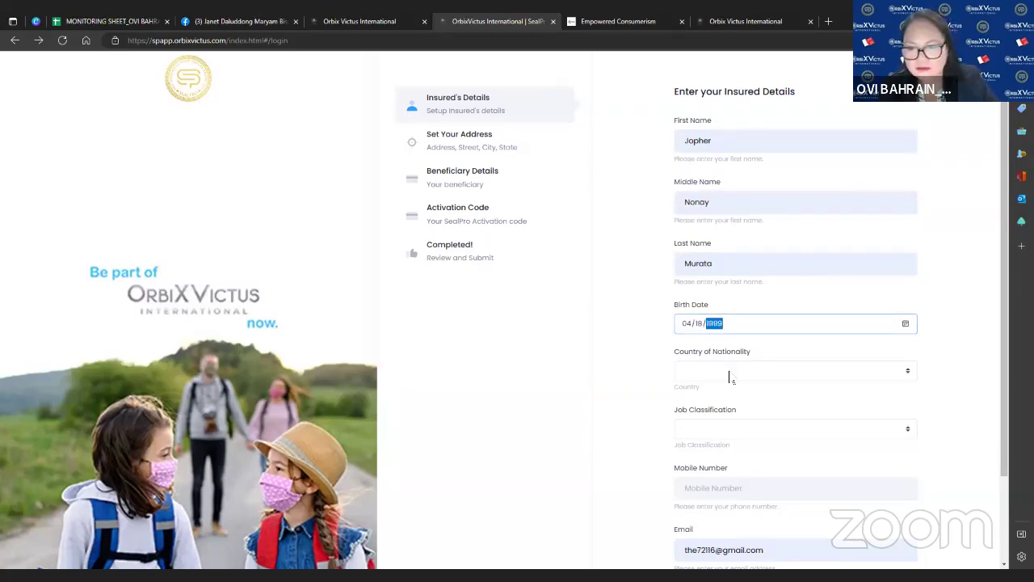
left_click(723, 373)
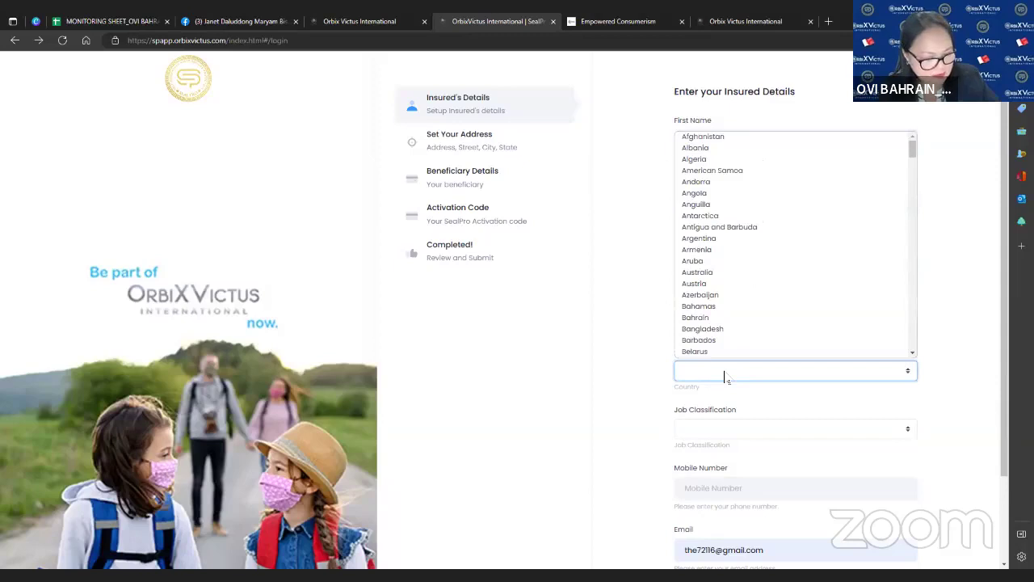
key("p")
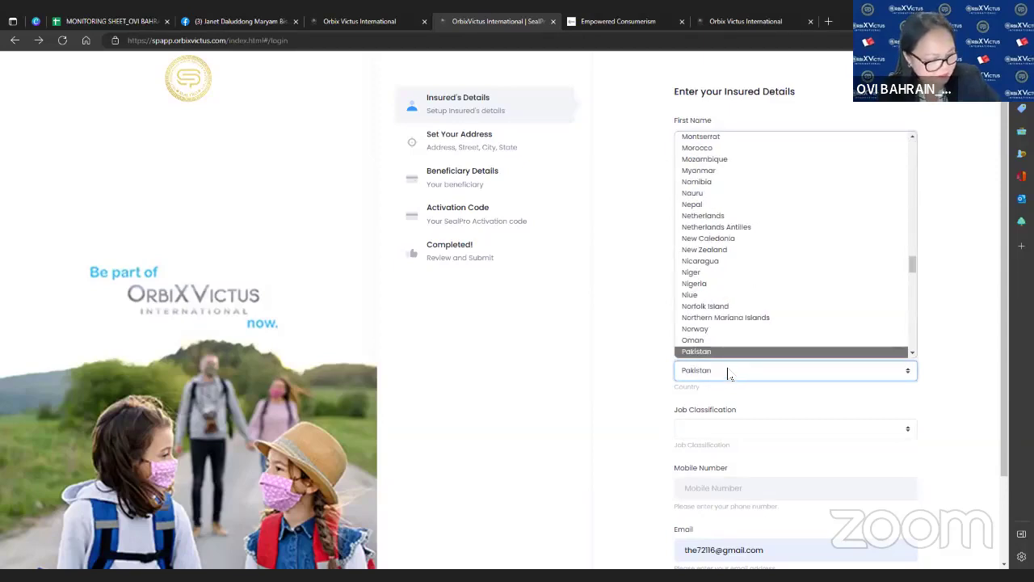
key("h")
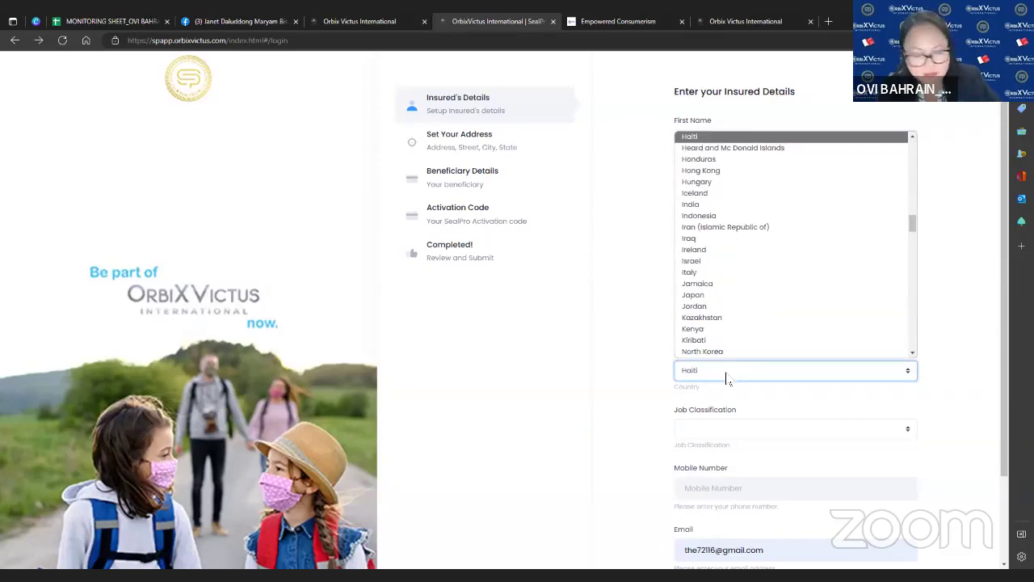
left_click(727, 378)
key("p")
key("h")
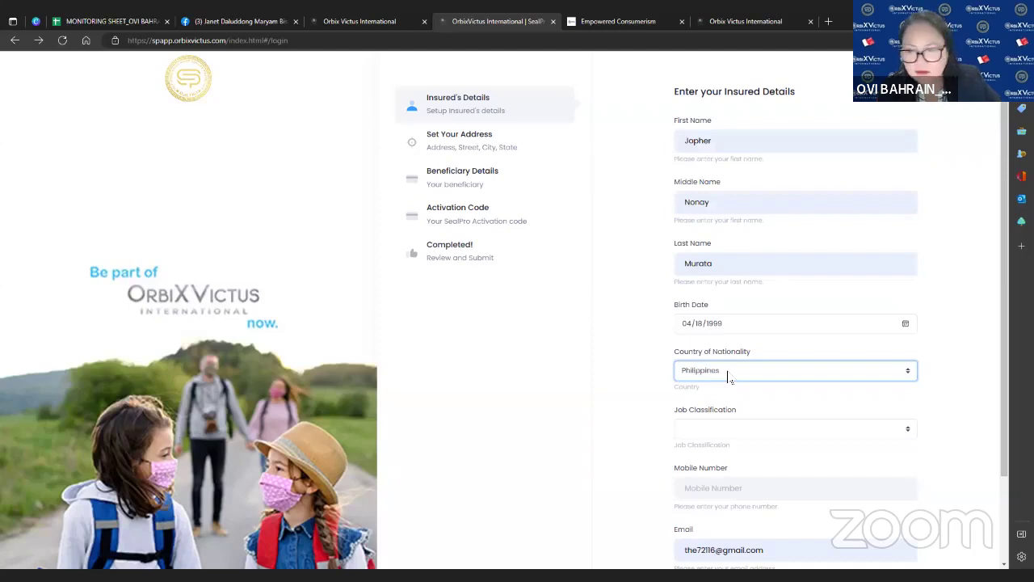
left_click(725, 425)
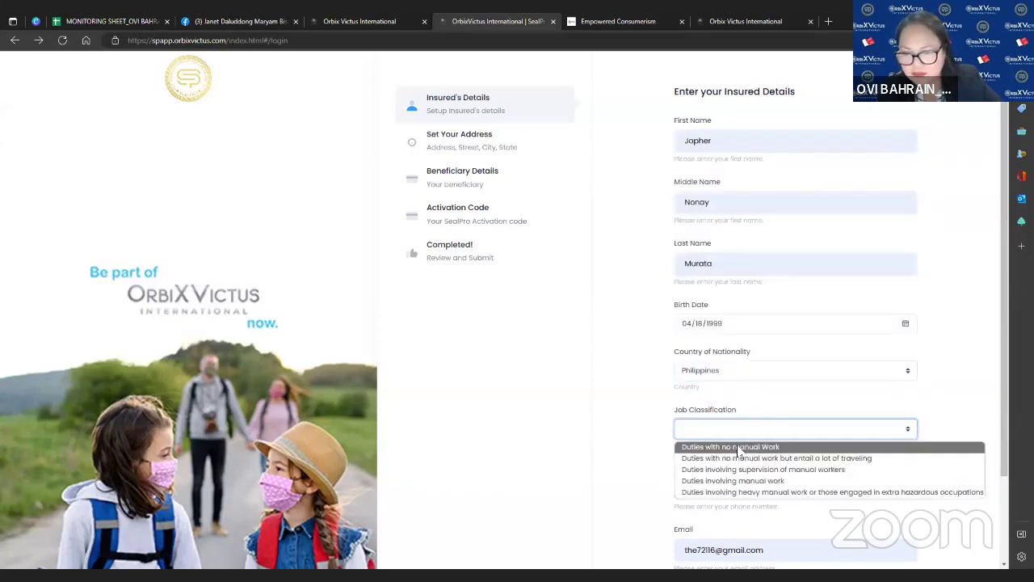
left_click(711, 446)
scroll(748, 429, "down", 1)
left_click(736, 418)
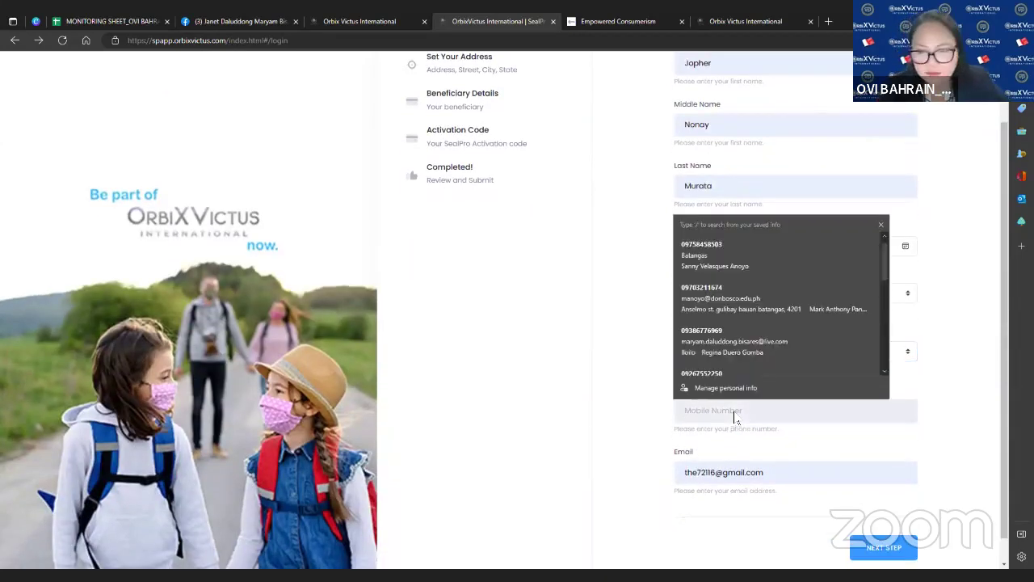
left_click(625, 466)
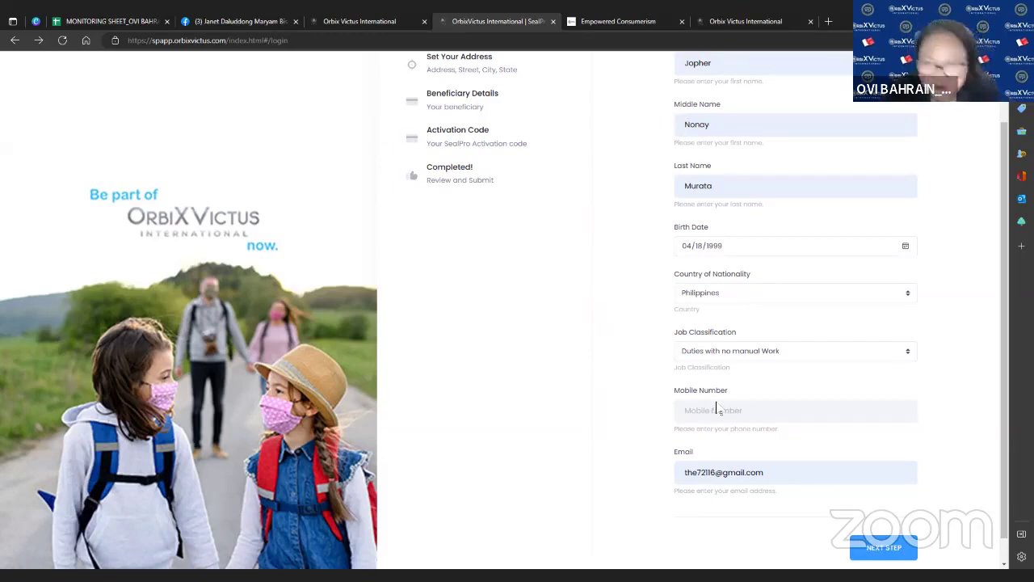
Step: Fill the insured's mobile number from the saved autofill entry
left_click(717, 409)
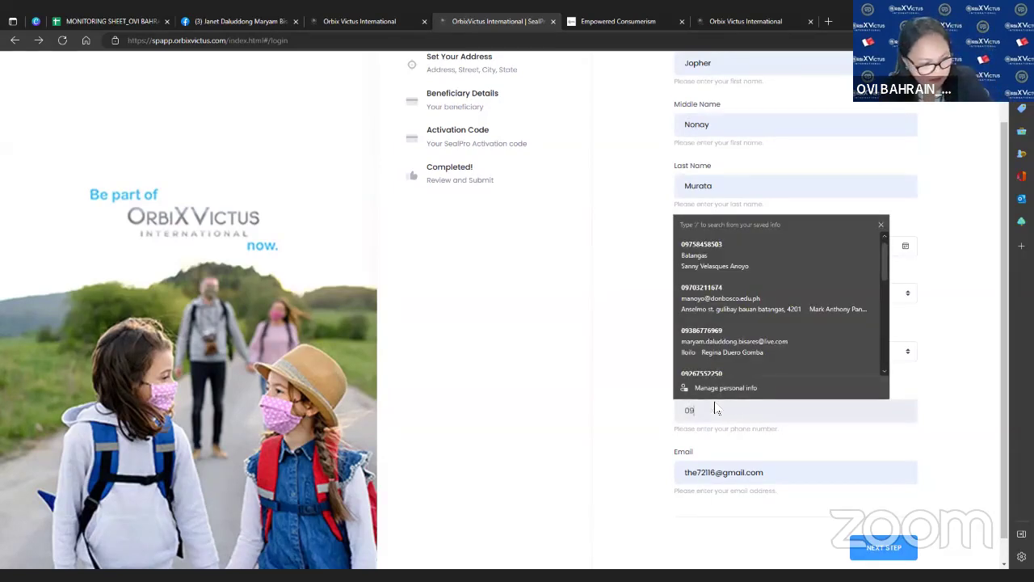
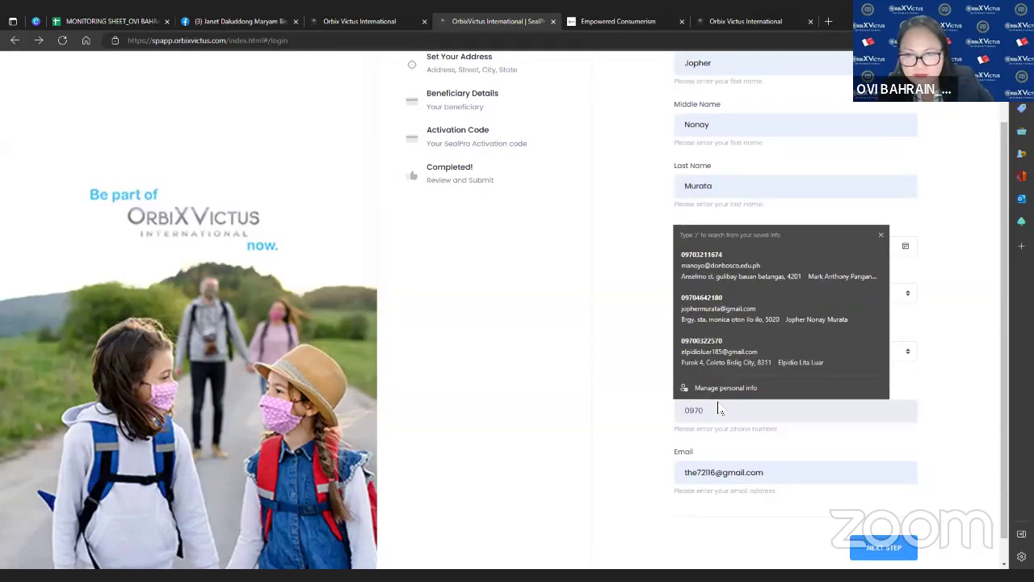
left_click(711, 299)
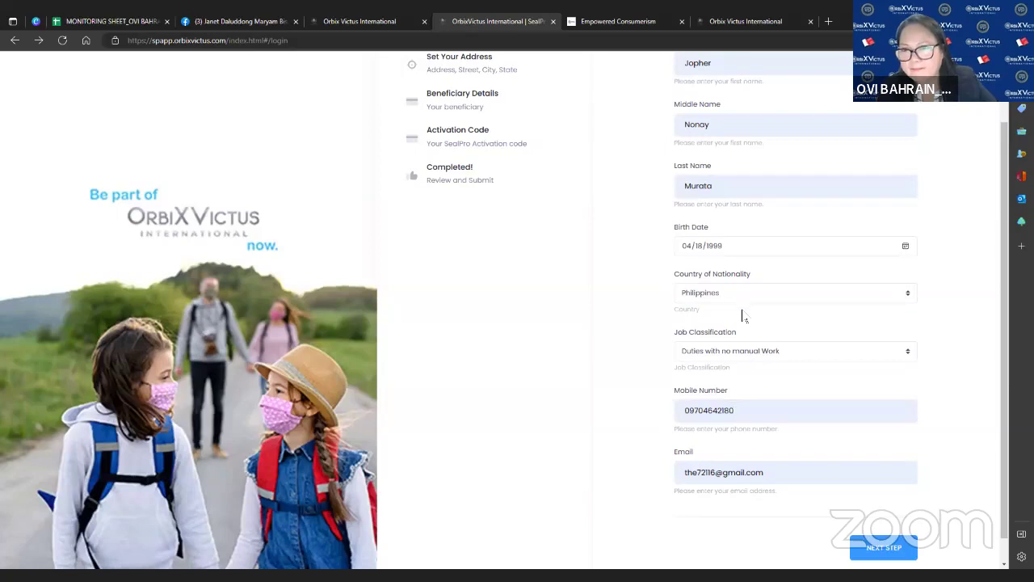
Step: Replace the insured's e-mail with the saved entry and advance to Set Your Address
scroll(746, 323, "down", 1)
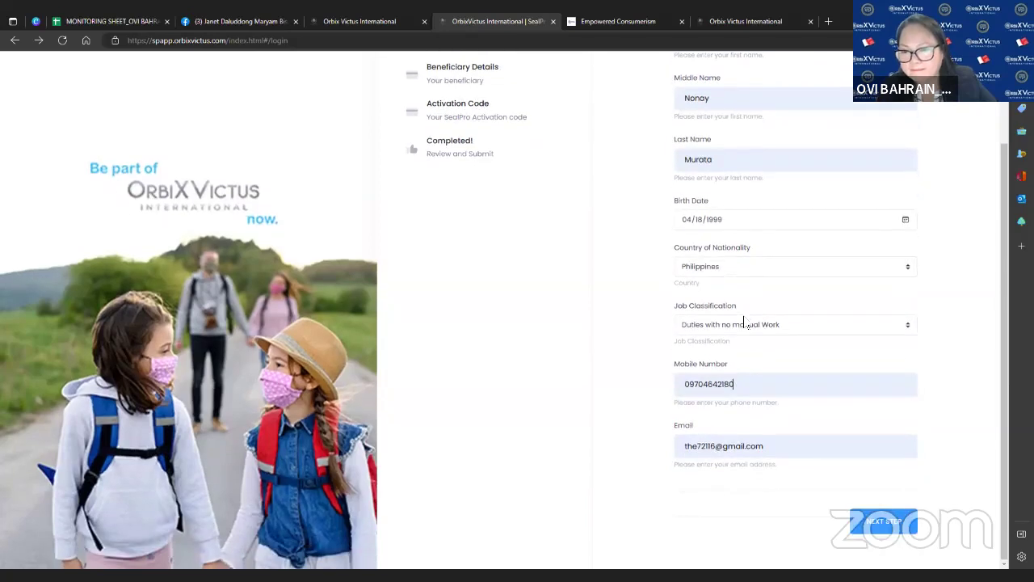
left_click(782, 449)
key("BackSpace")
key("BackSpace")
key("BackSpace")
key("BackSpace")
key("BackSpace")
key("BackSpace")
key("BackSpace")
key("BackSpace")
key("BackSpace")
key("BackSpace")
key("BackSpace")
key("BackSpace")
key("BackSpace")
key("BackSpace")
key("BackSpace")
key("BackSpace")
key("BackSpace")
key("BackSpace")
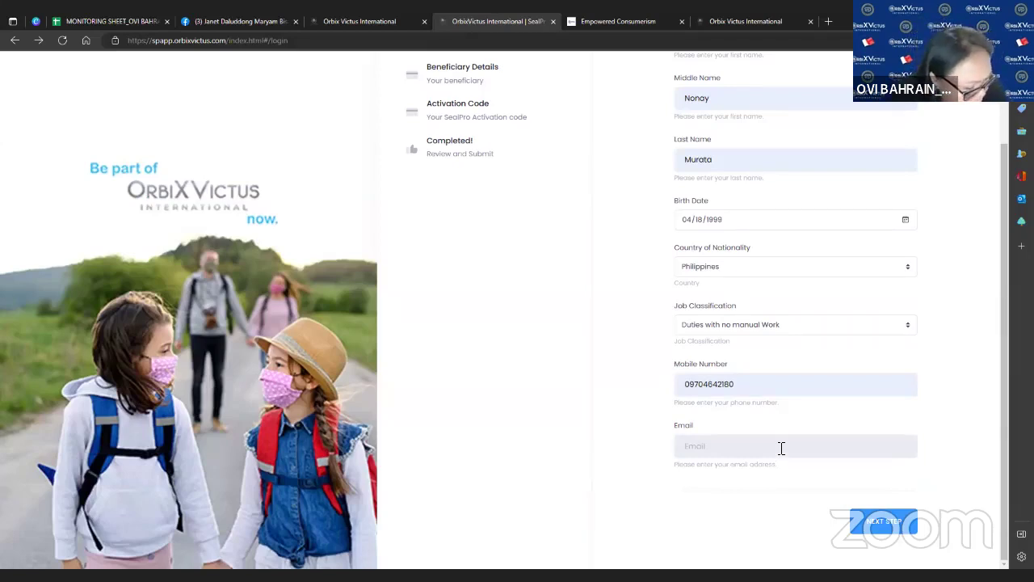
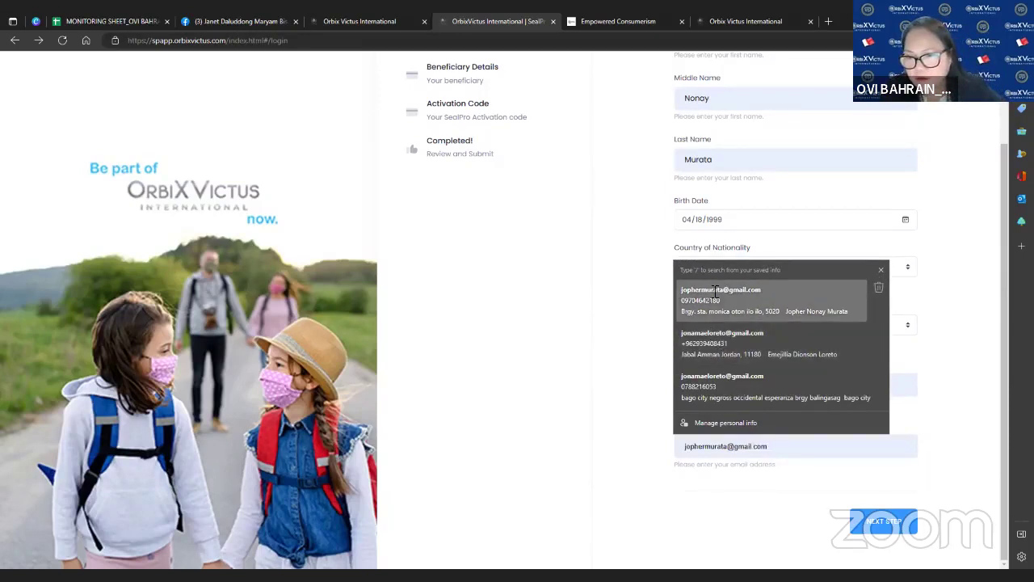
left_click(716, 292)
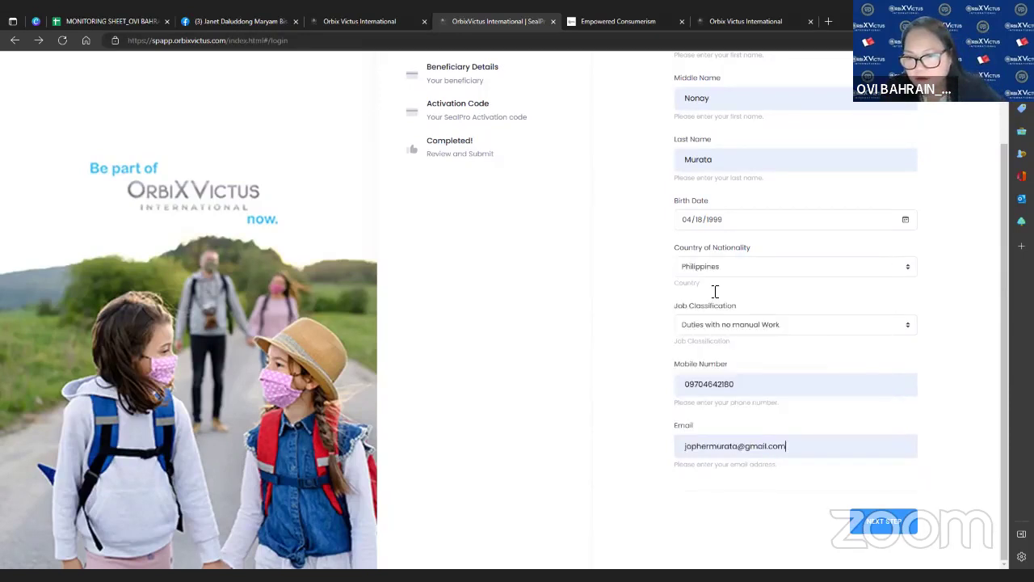
left_click(871, 529)
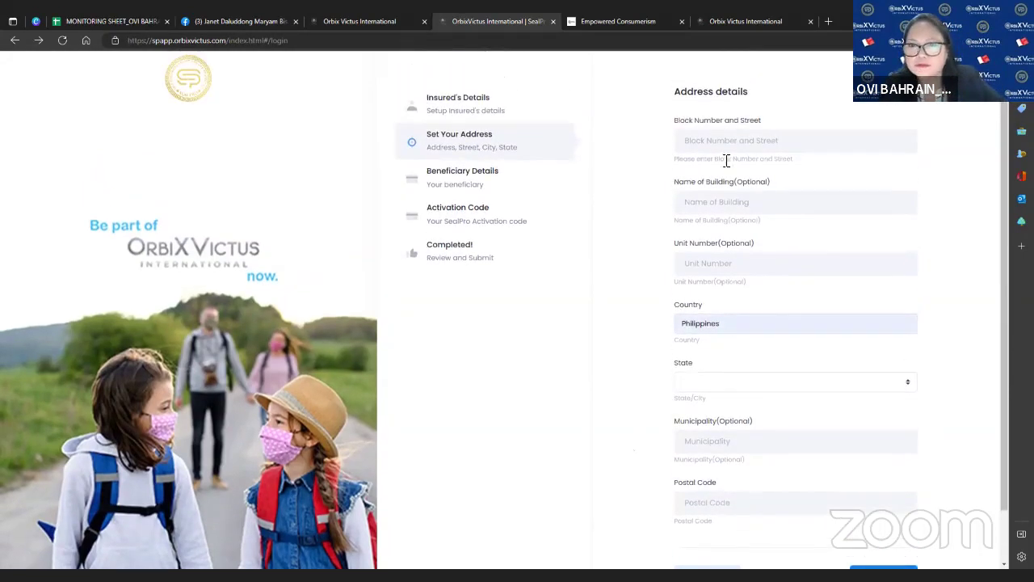
Step: Fill the block number and street from the saved address suggestion
left_click(724, 144)
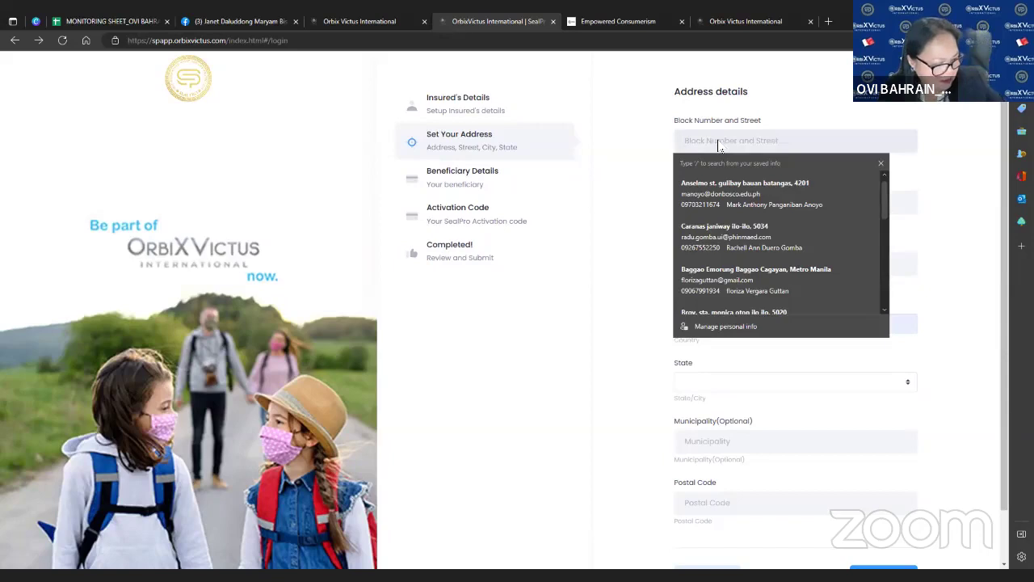
type("B")
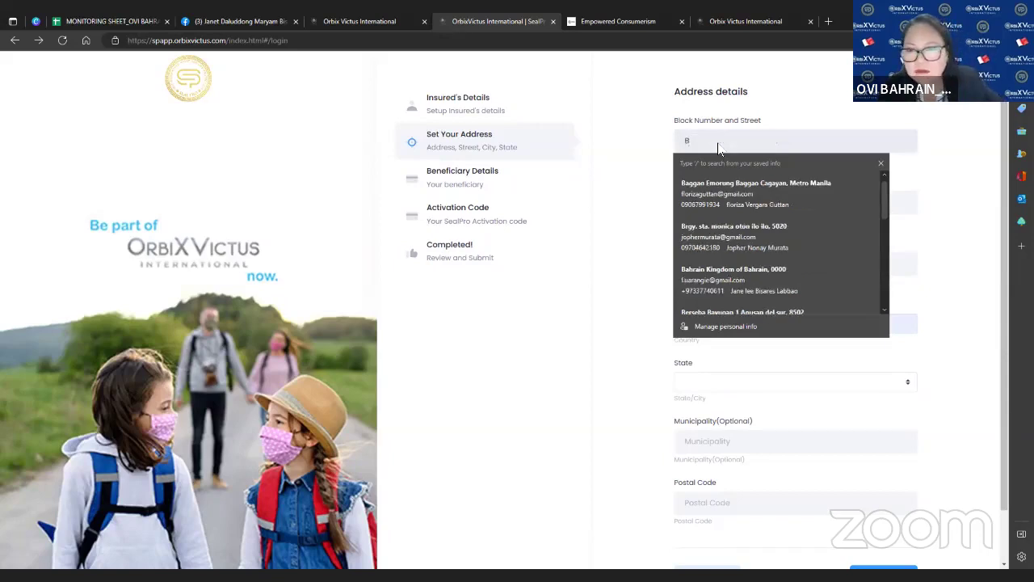
left_click(743, 232)
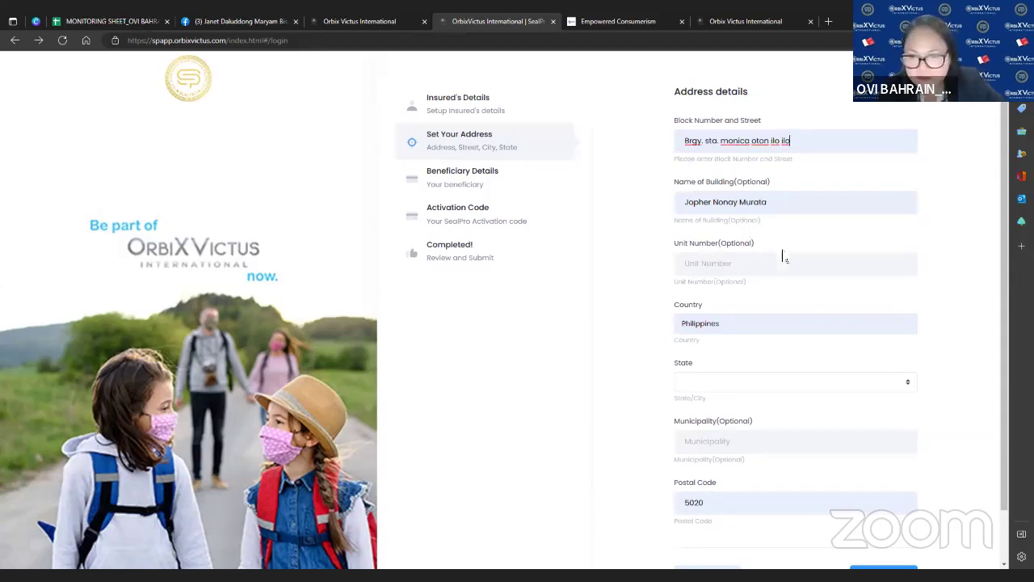
Step: Select Iloilo as the state and continue to Beneficiary Details
left_click(737, 386)
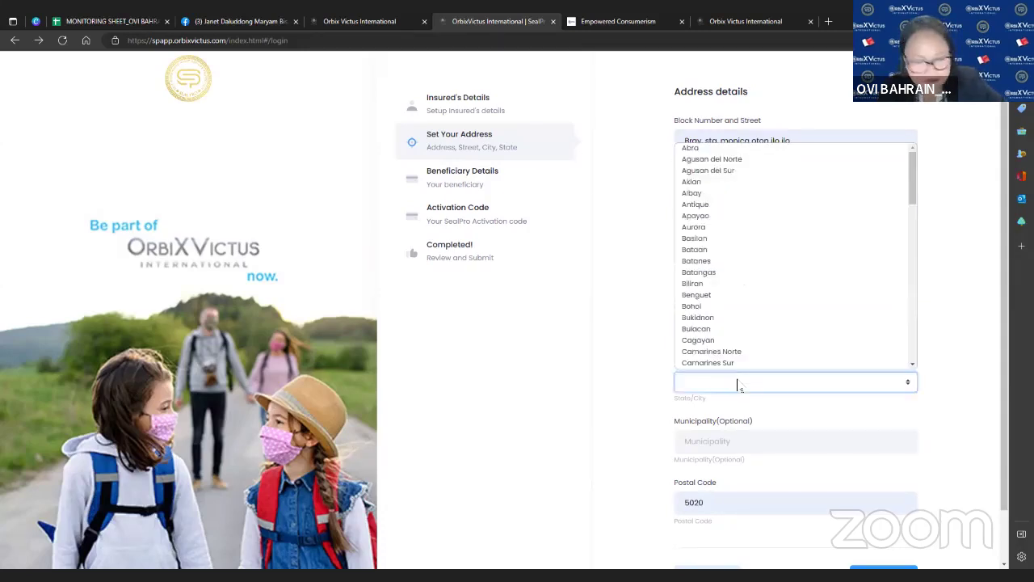
key("i")
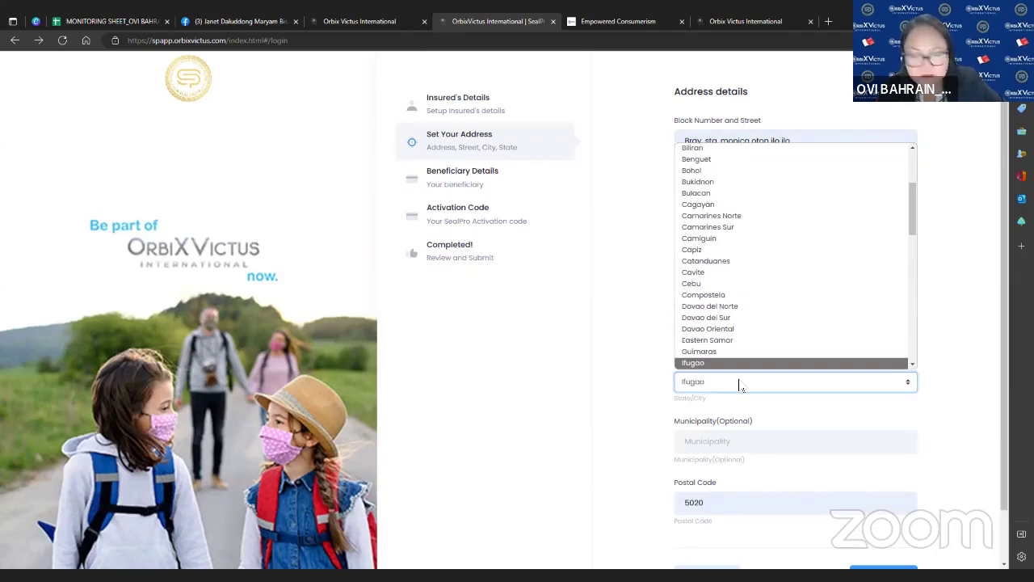
key("l")
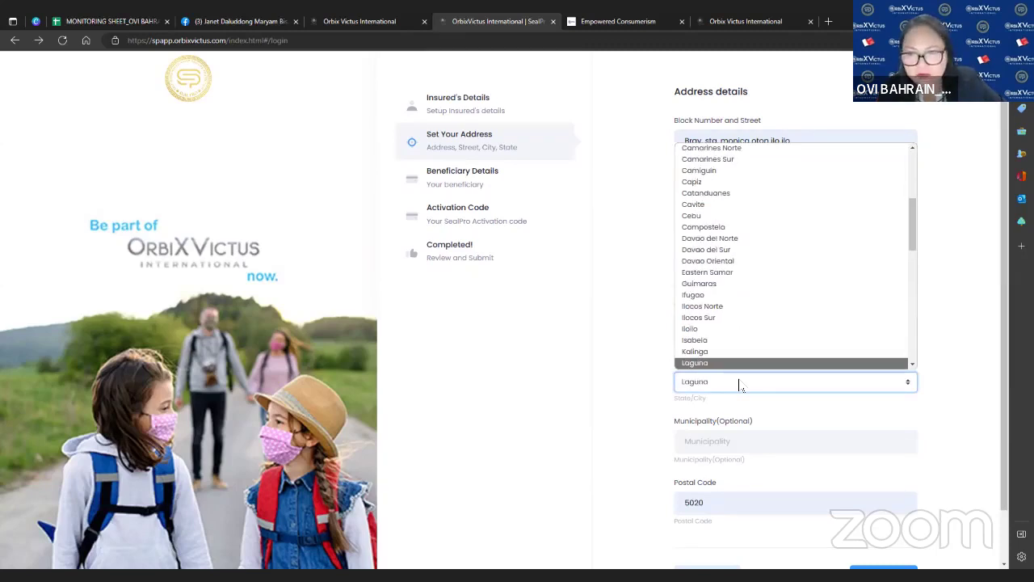
scroll(716, 327, "down", 3)
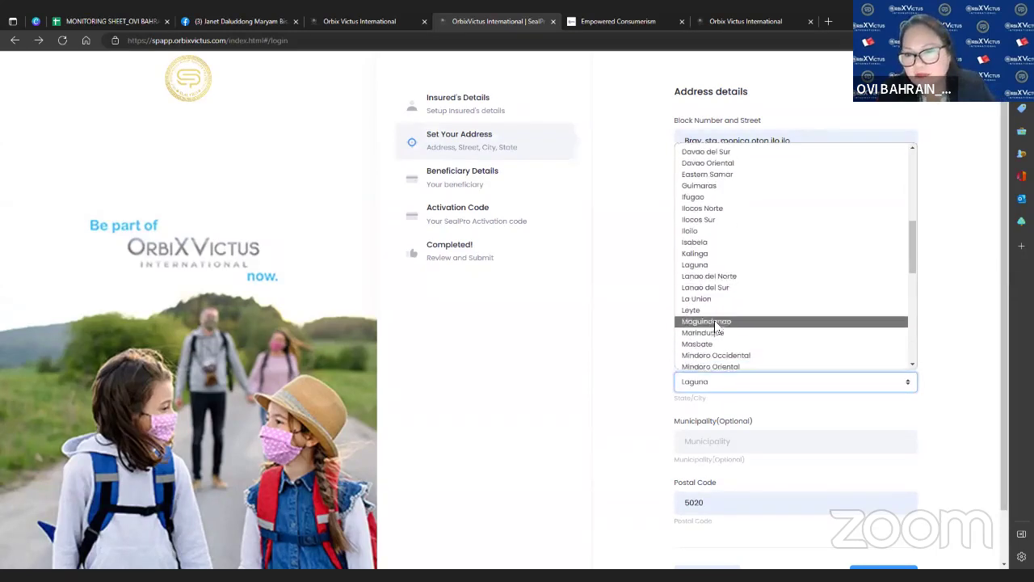
left_click(689, 229)
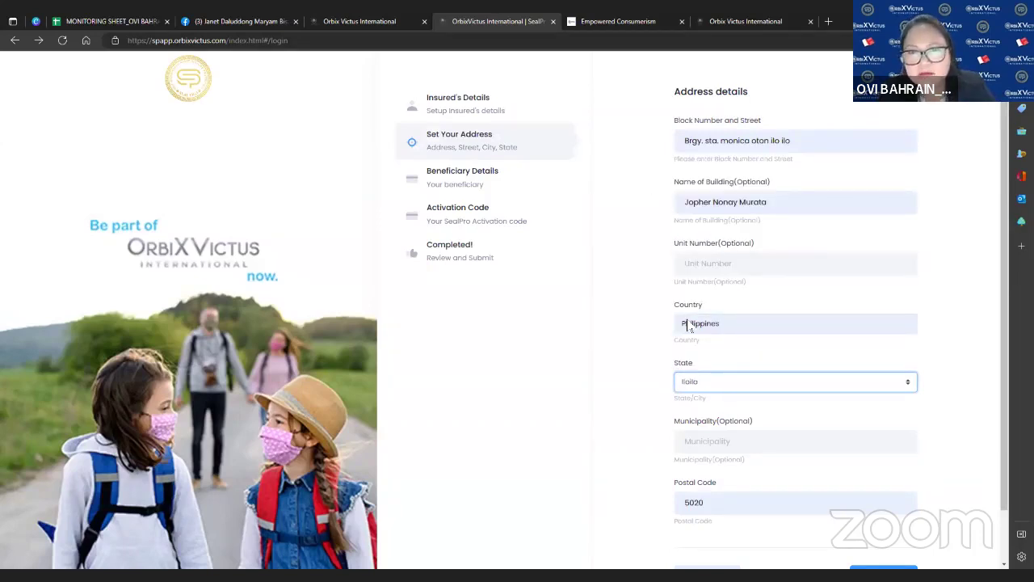
scroll(689, 326, "down", 1)
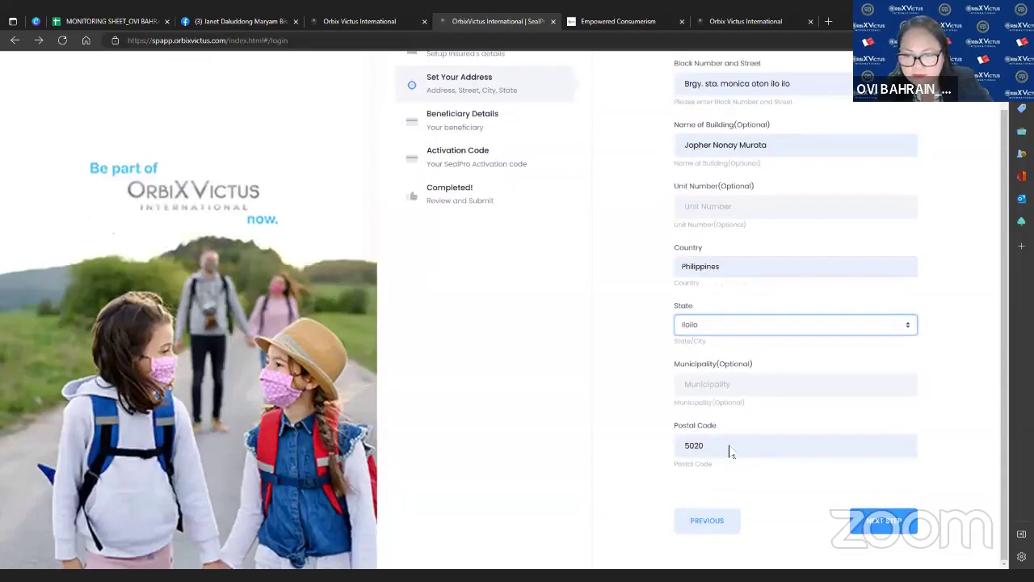
left_click(865, 537)
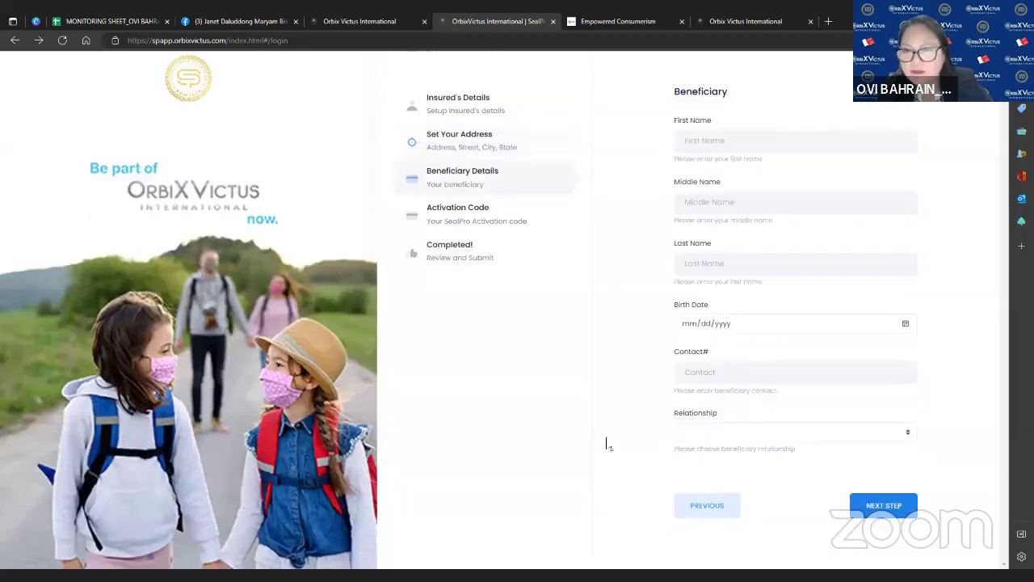
Step: Enter the beneficiary's first, middle and last names using saved name suggestions
left_click(730, 137)
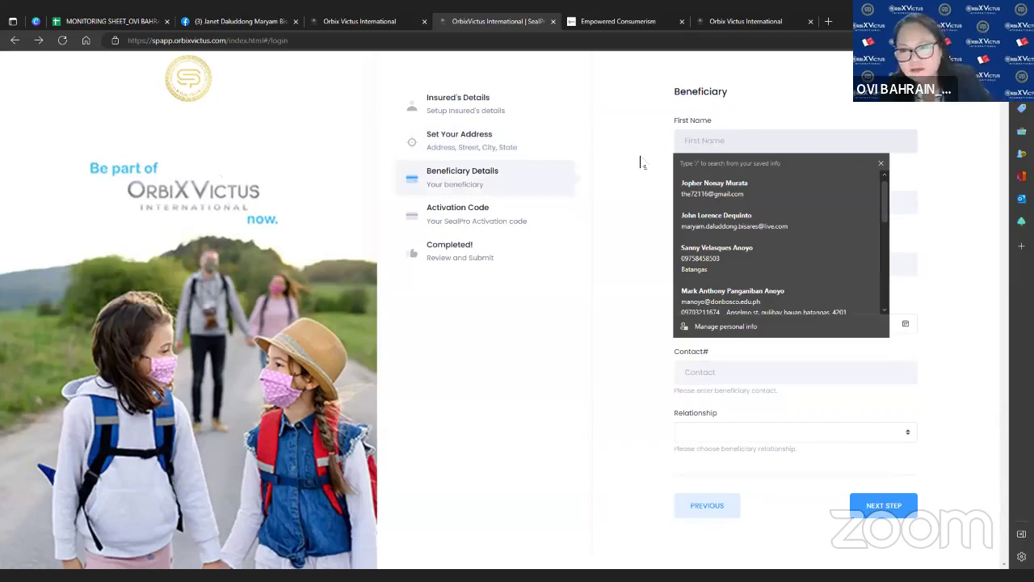
type("C")
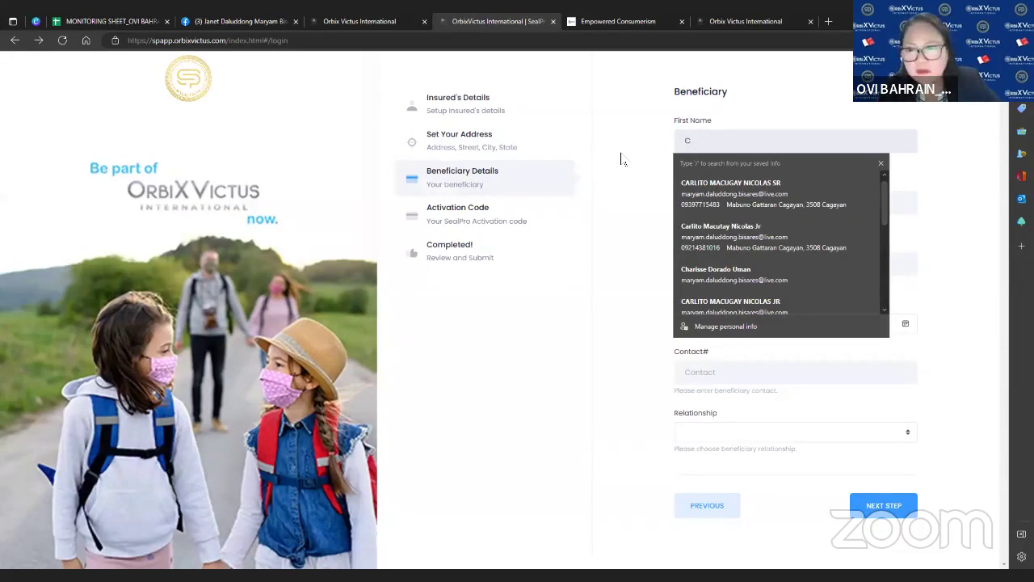
type("hristiel")
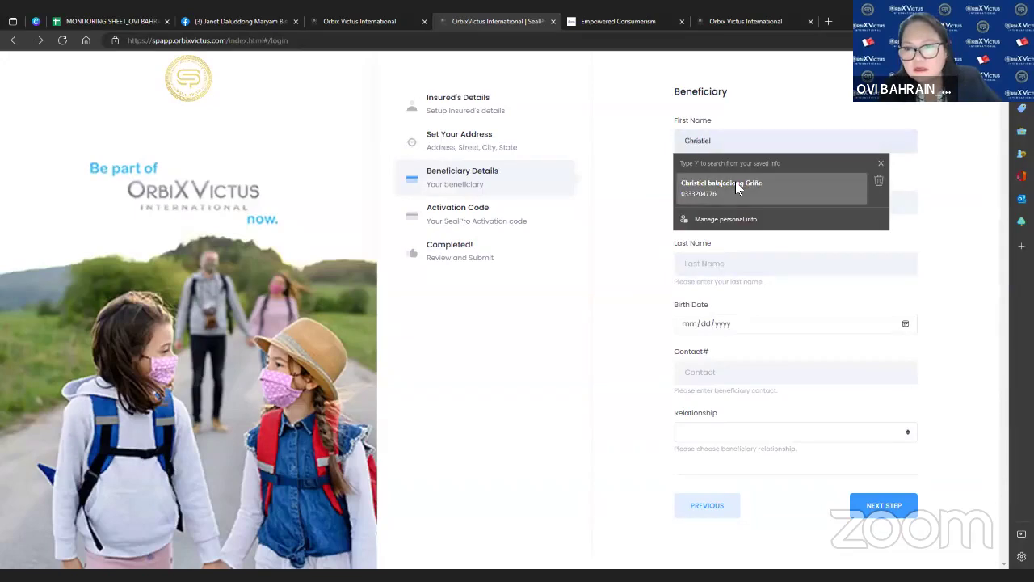
left_click(734, 182)
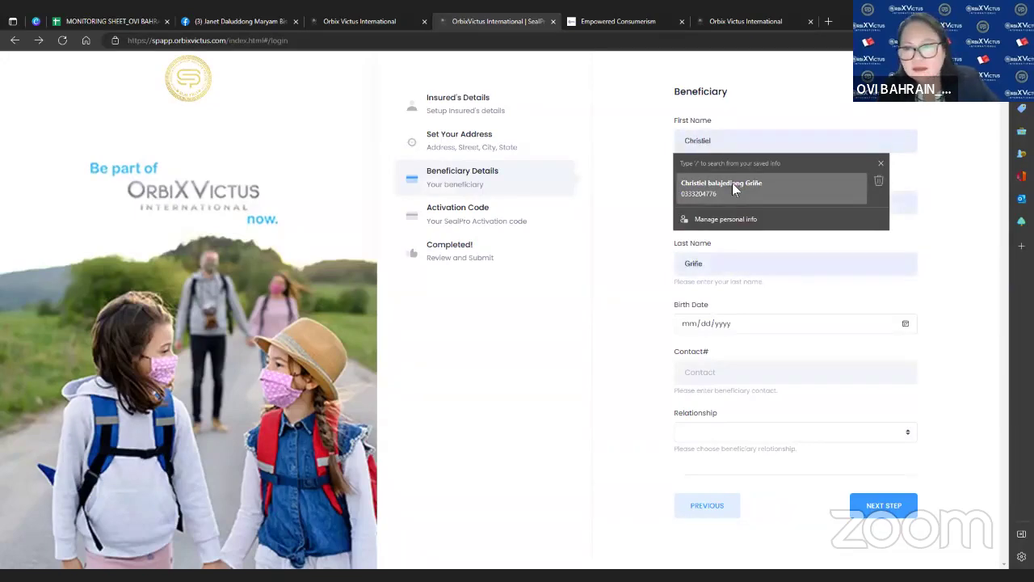
key("BackSpace")
key("BackSpace")
key("BackSpace")
key("BackSpace")
key("BackSpace")
key("BackSpace")
key("BackSpace")
key("BackSpace")
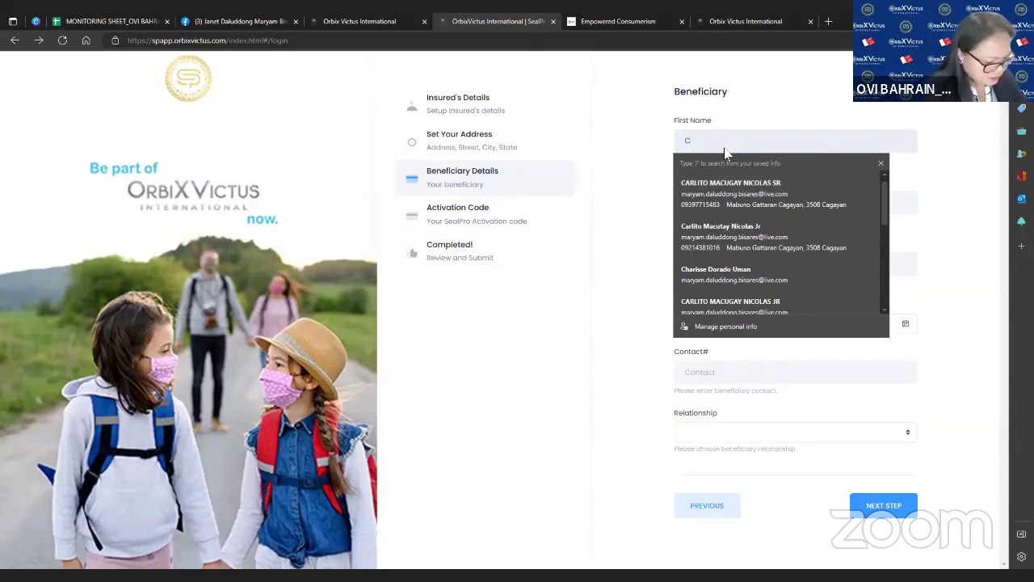
type("hristi")
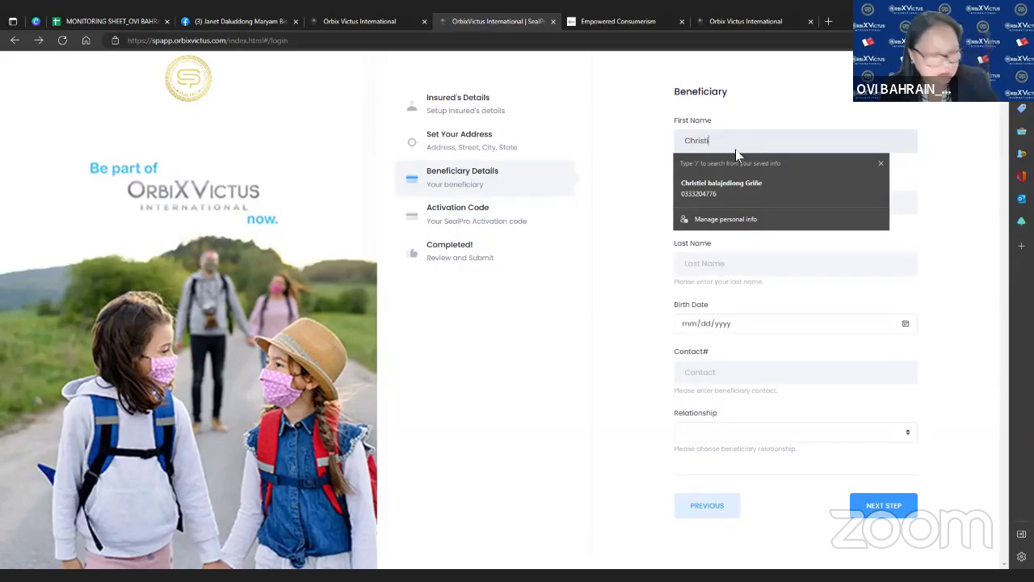
type("an")
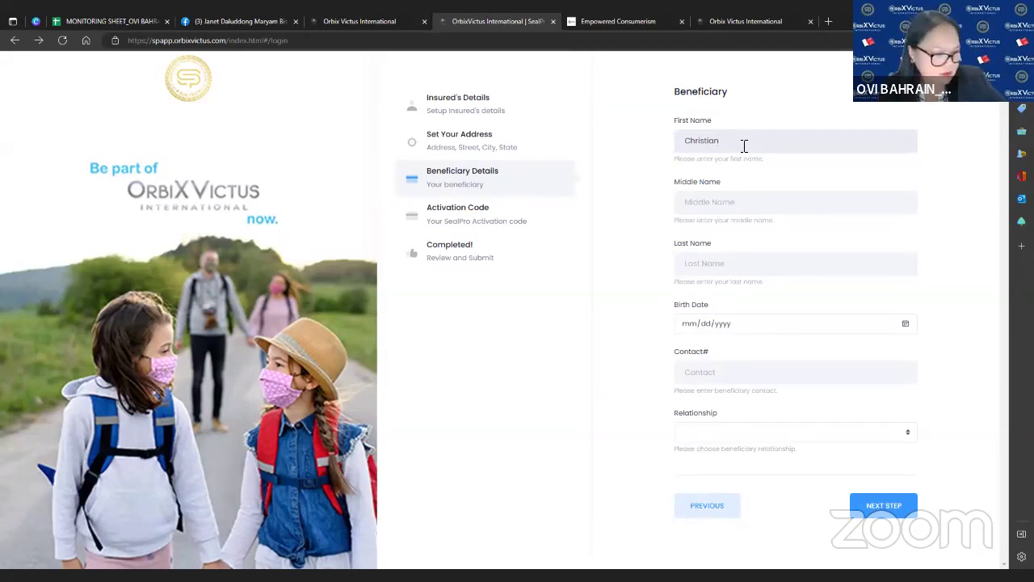
left_click(721, 203)
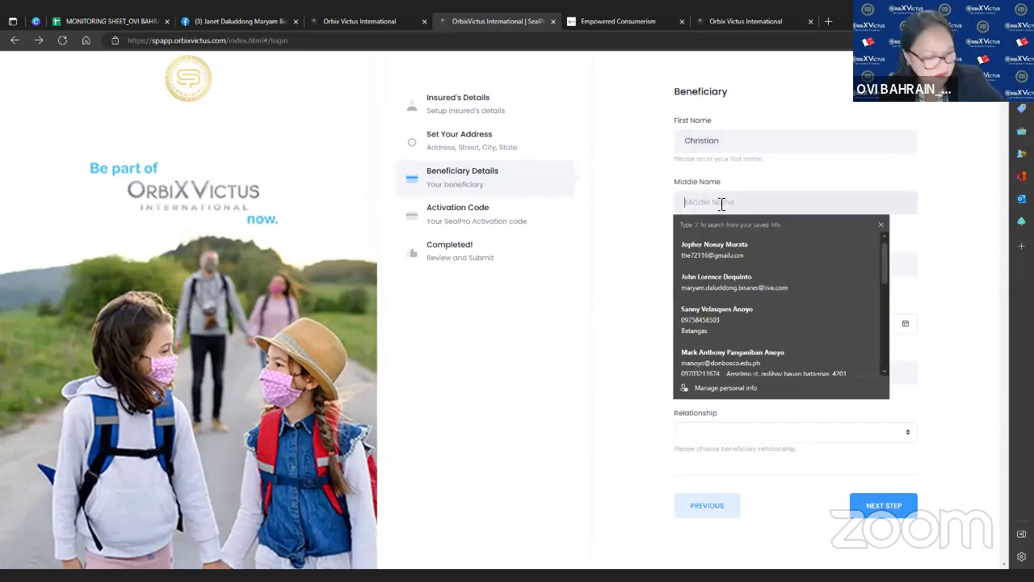
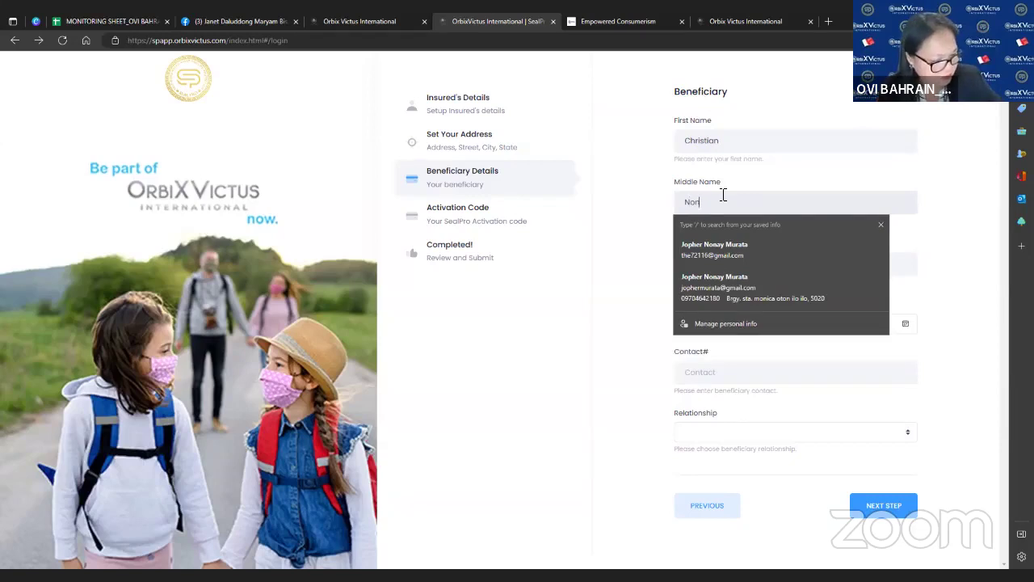
left_click(741, 246)
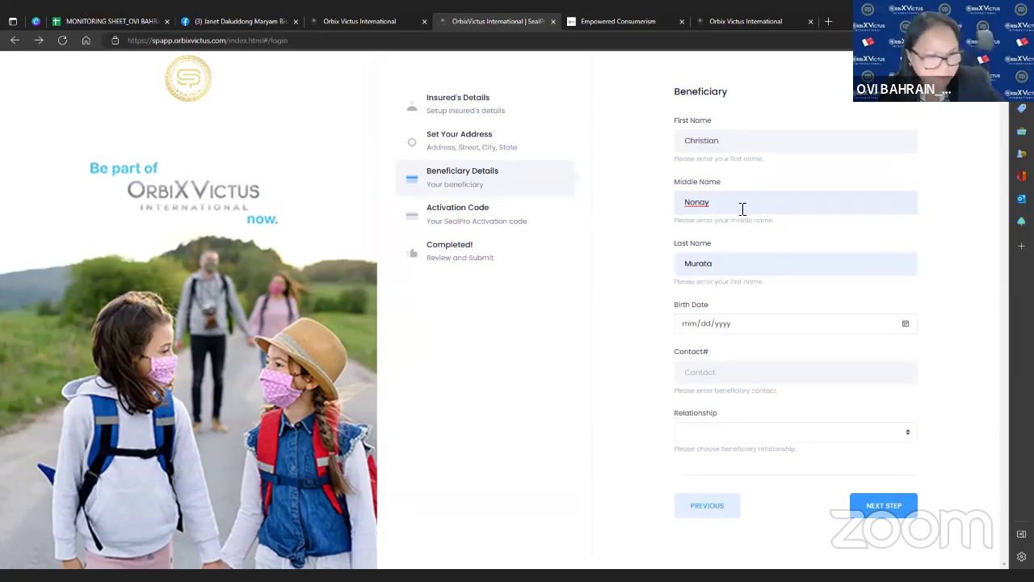
left_click(688, 326)
type("10/30/1")
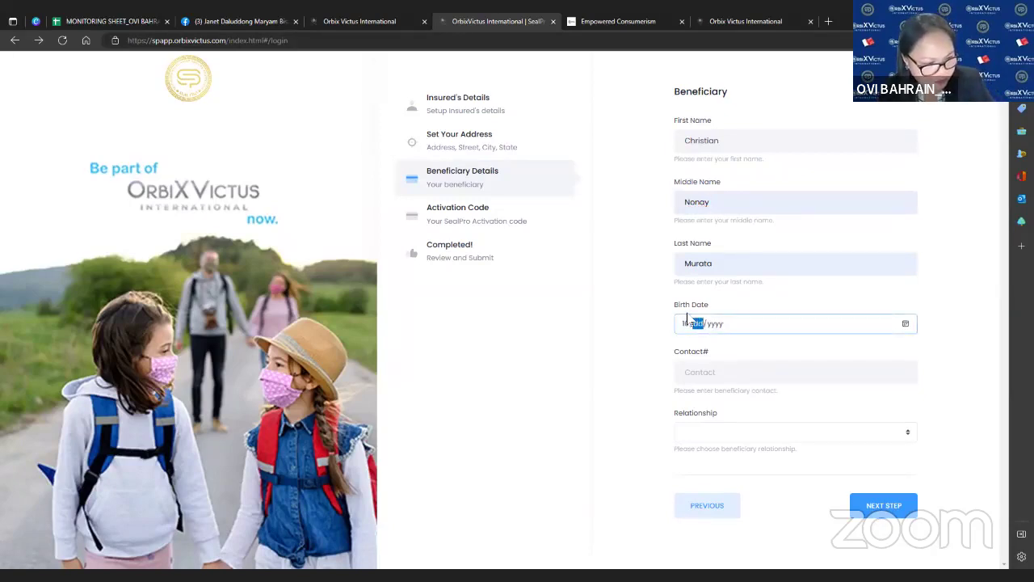
type("996")
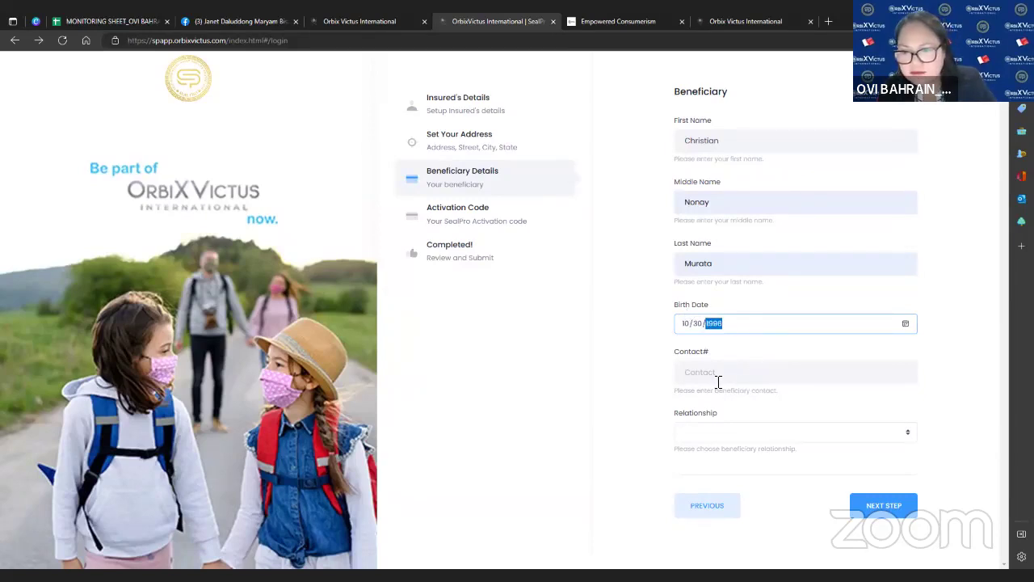
left_click(718, 378)
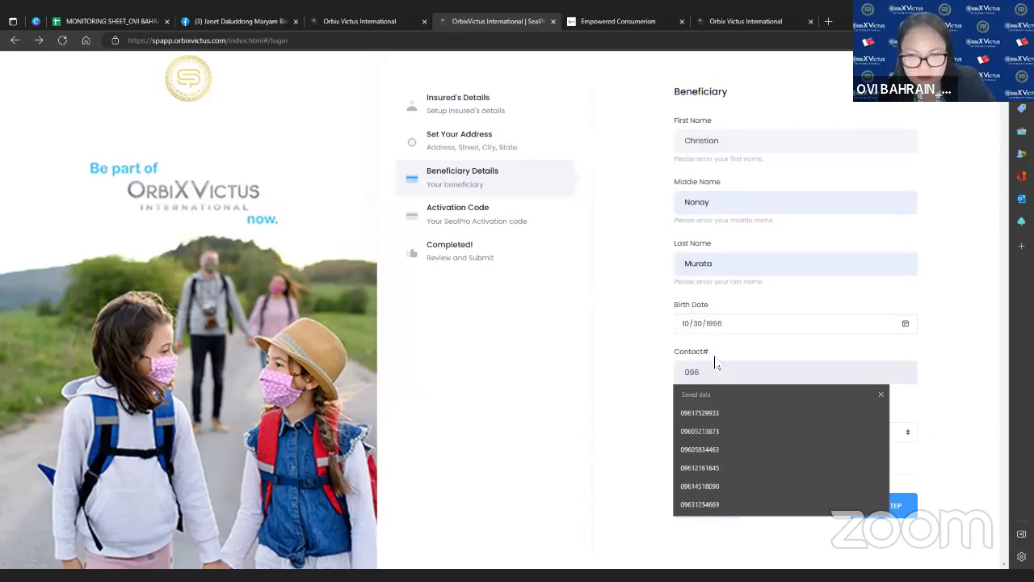
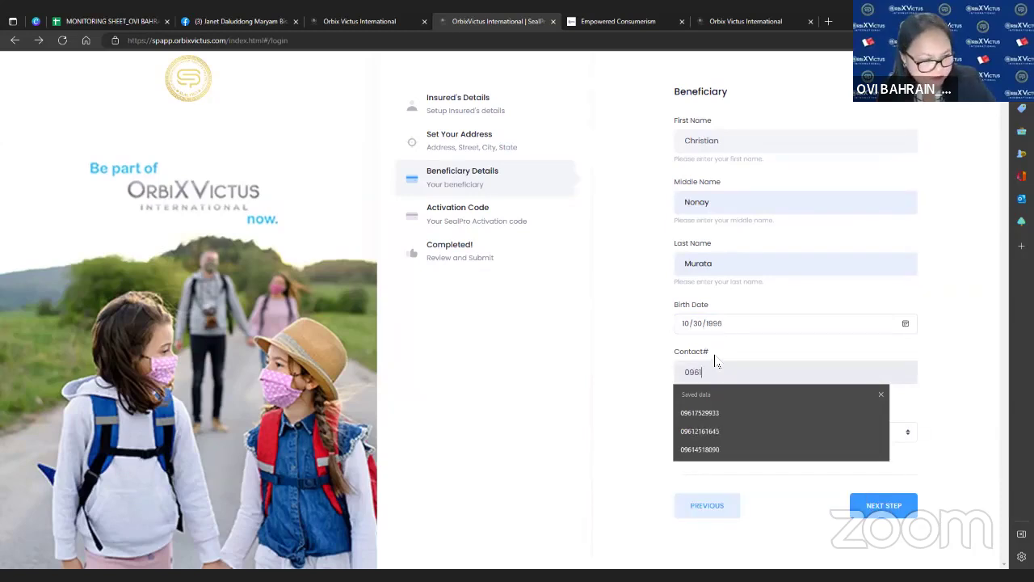
left_click(714, 414)
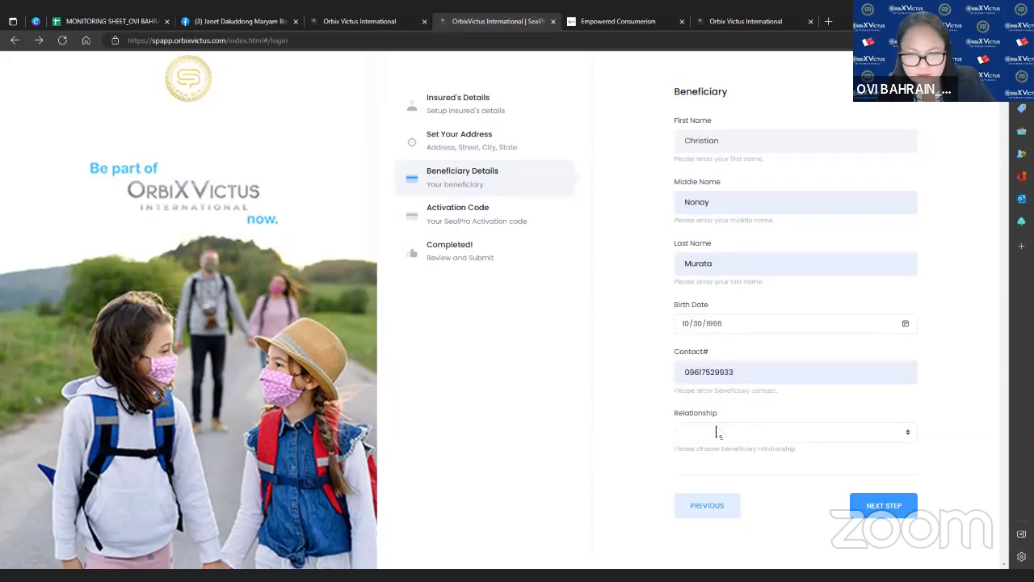
left_click(721, 432)
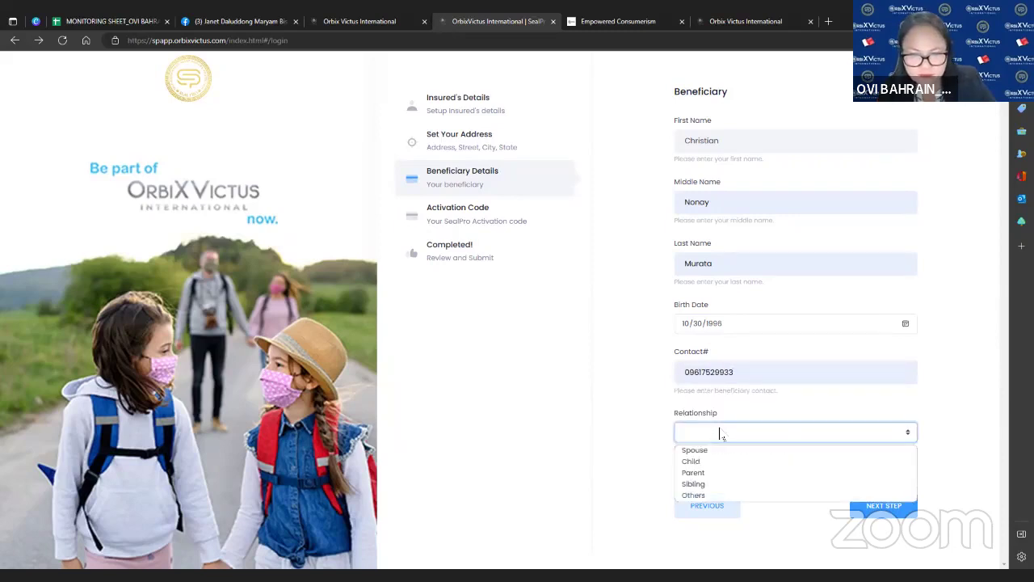
left_click(700, 484)
left_click(870, 509)
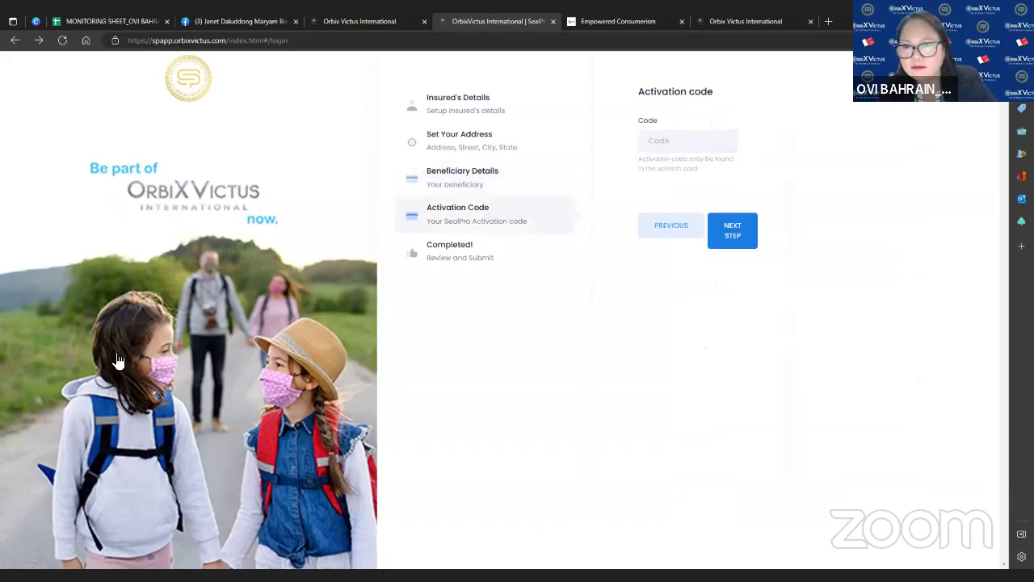
Step: Enter the scratch-card activation code, correcting a typo, and open the review page
left_click(675, 142)
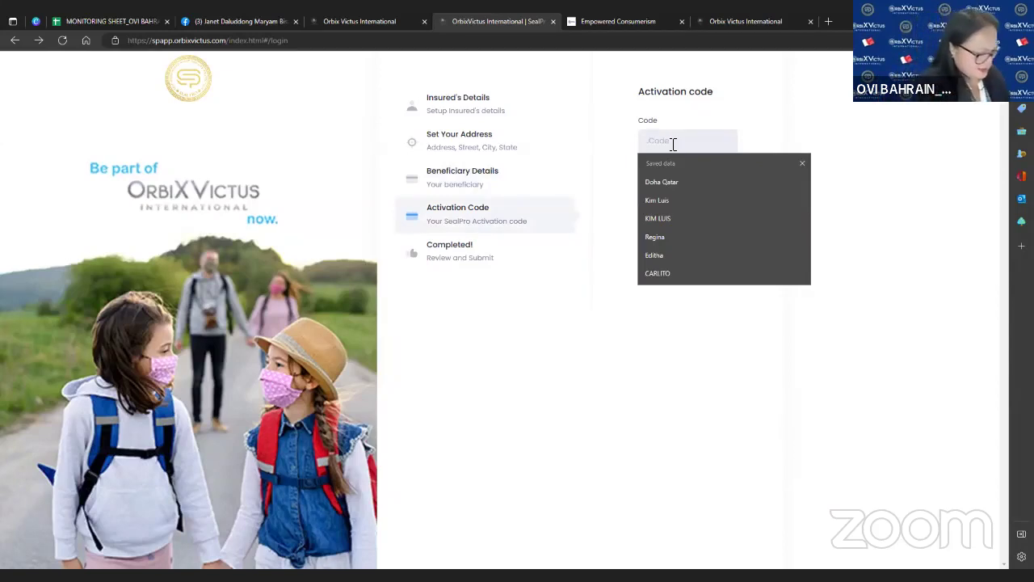
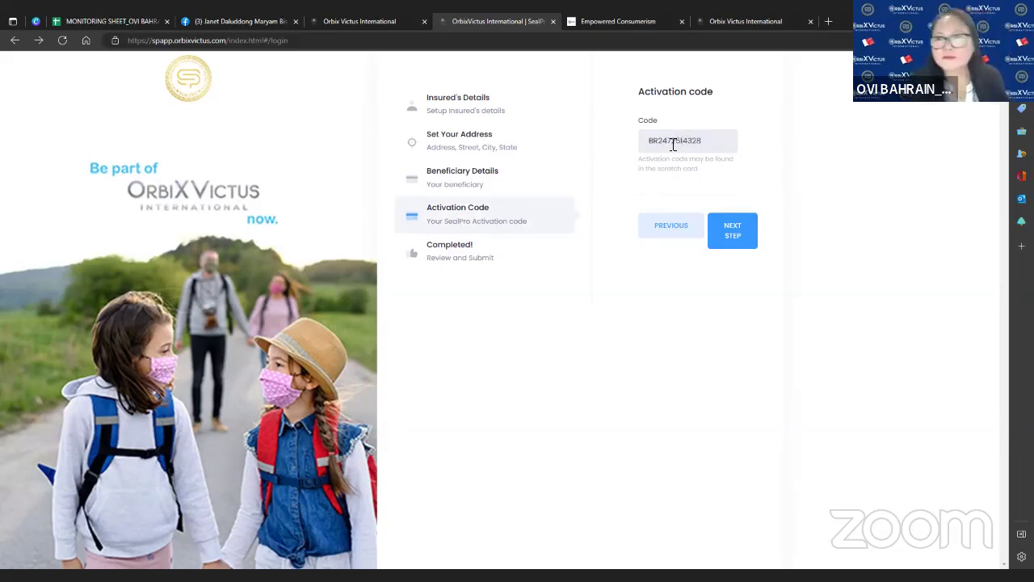
left_click(733, 235)
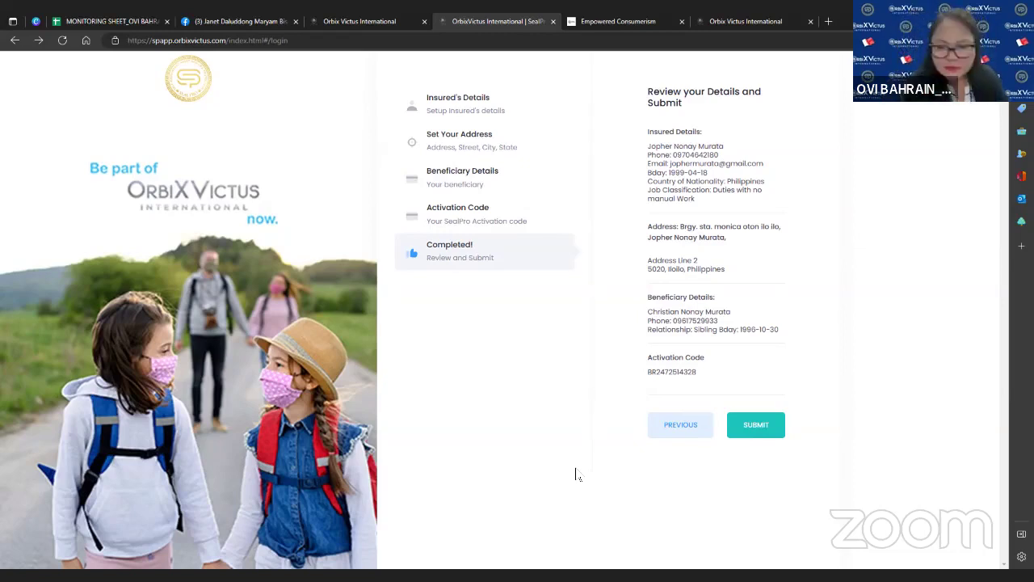
Step: Submit the second SealPro registration and close the success dialog
left_click(756, 428)
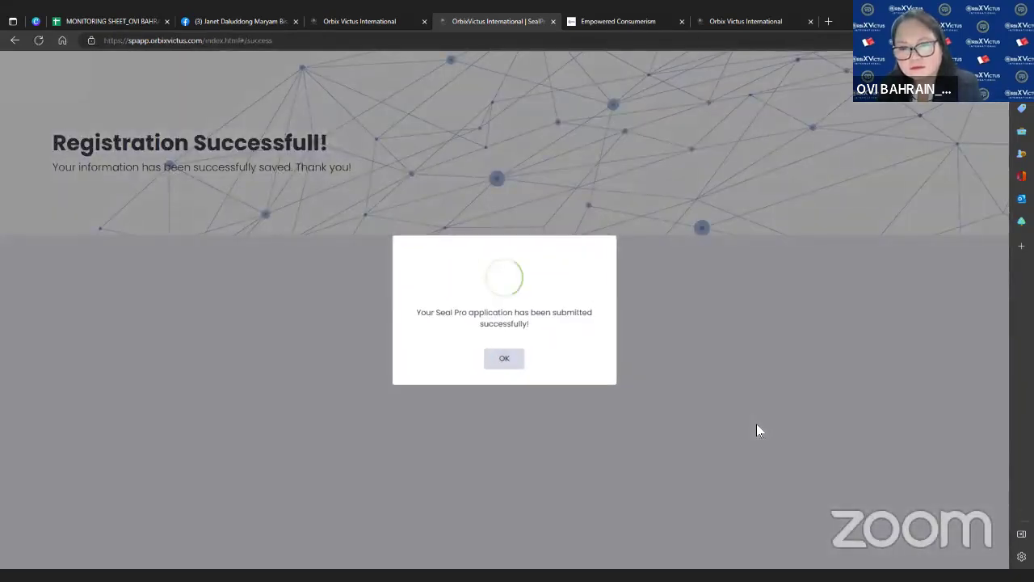
left_click(511, 365)
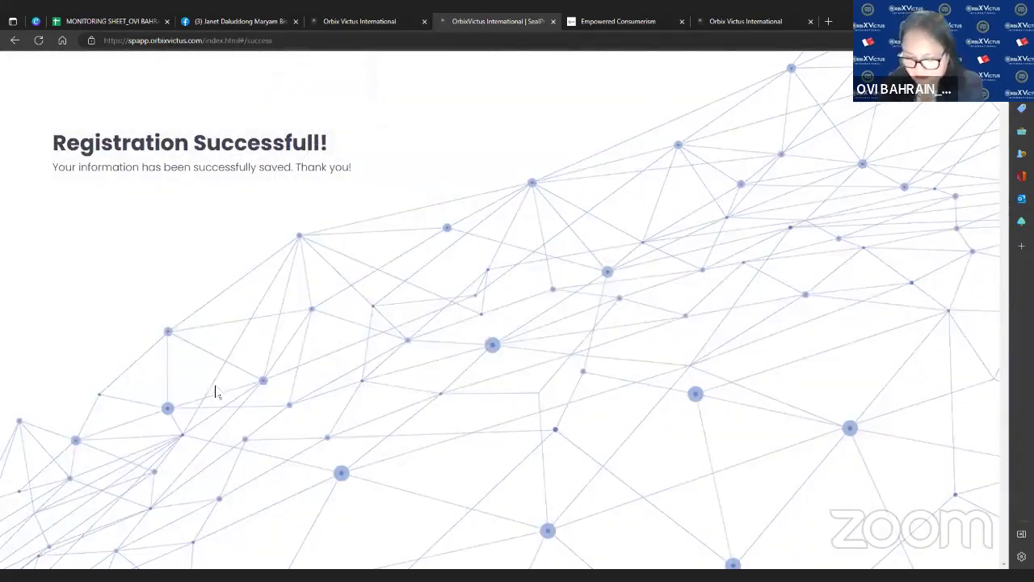